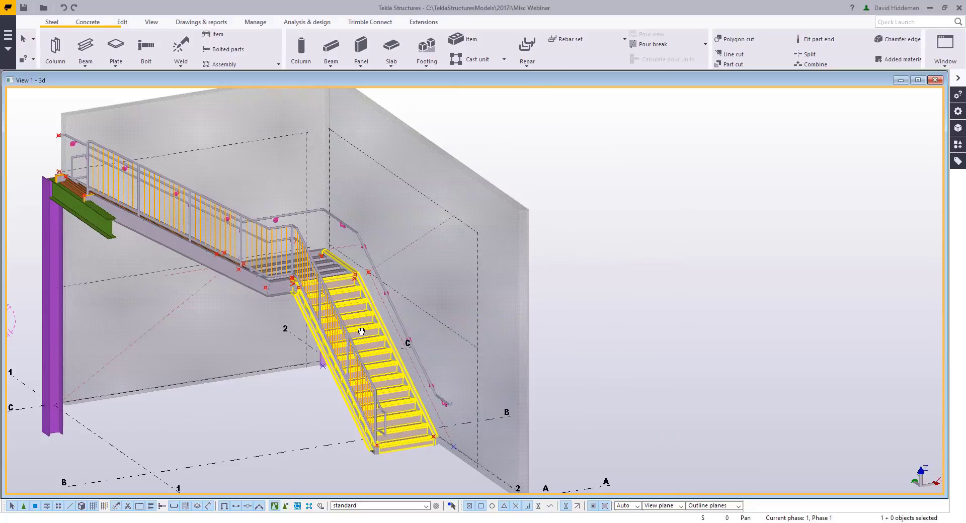
# Review the settings of the Z Pan (S74) stair and the Railings (S77) component on the lower flight
pyautogui.doubleClick(365, 332)
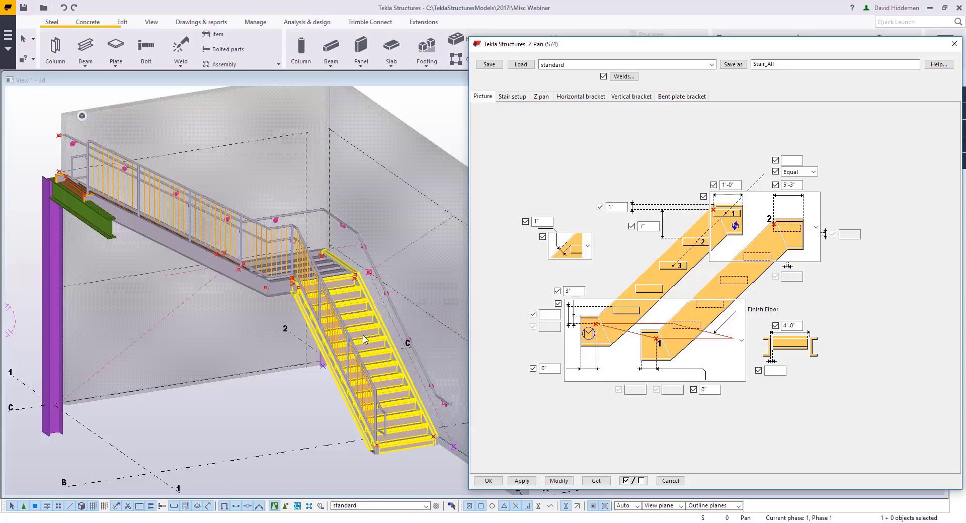
pyautogui.doubleClick(333, 339)
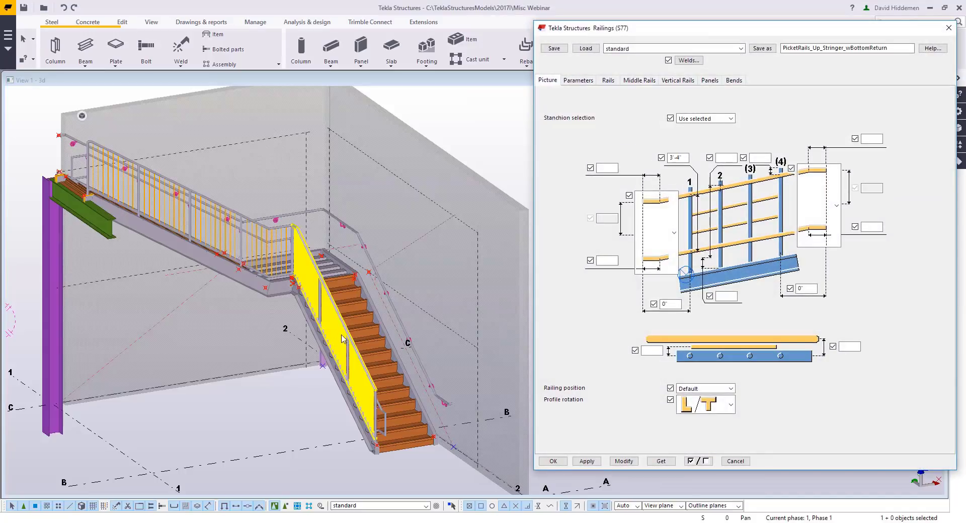
pyautogui.click(733, 461)
# Examine the multi-storey stair tower's stepped stringers, treads, glass railings, wall handrails and landings
pyautogui.scroll(-2, 253, 404)
pyautogui.moveTo(253, 404); pyautogui.dragTo(420, 392, button='middle')
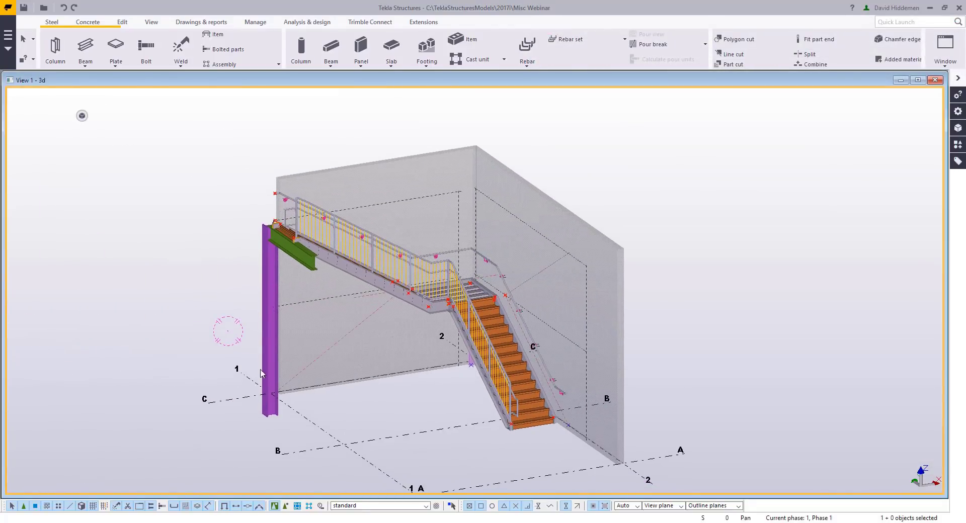
pyautogui.moveTo(186, 380); pyautogui.dragTo(515, 343, button='middle')
pyautogui.moveTo(339, 340); pyautogui.dragTo(730, 301, button='middle')
pyautogui.scroll(5, 312, 332)
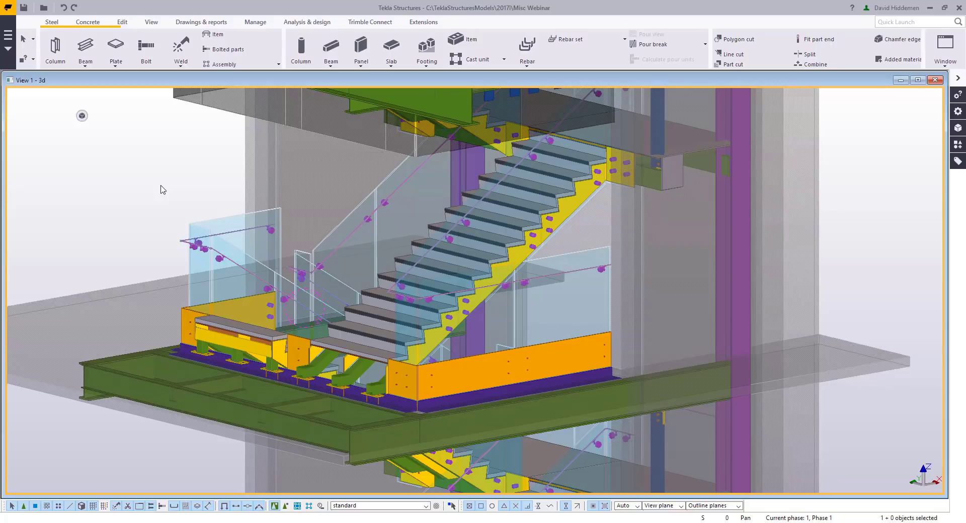
pyautogui.scroll(5, 352, 202)
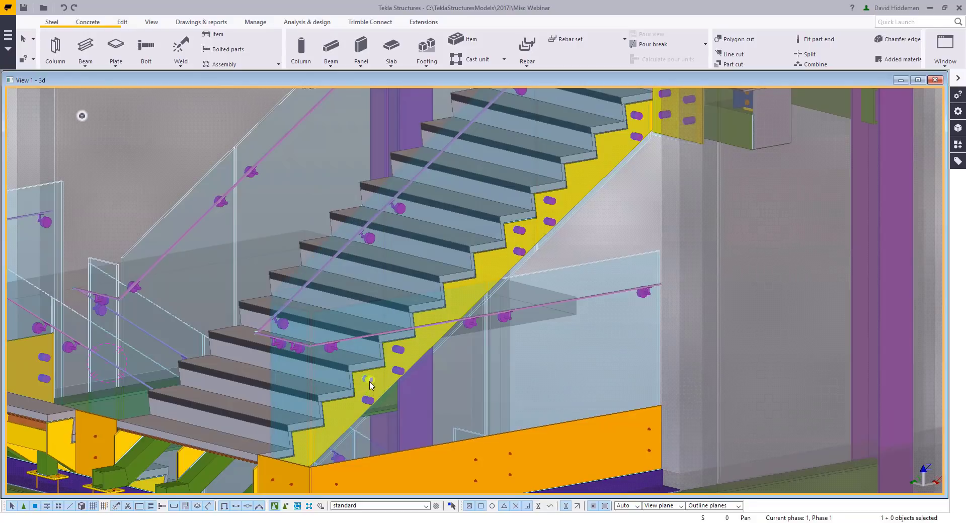
pyautogui.scroll(2, 352, 275)
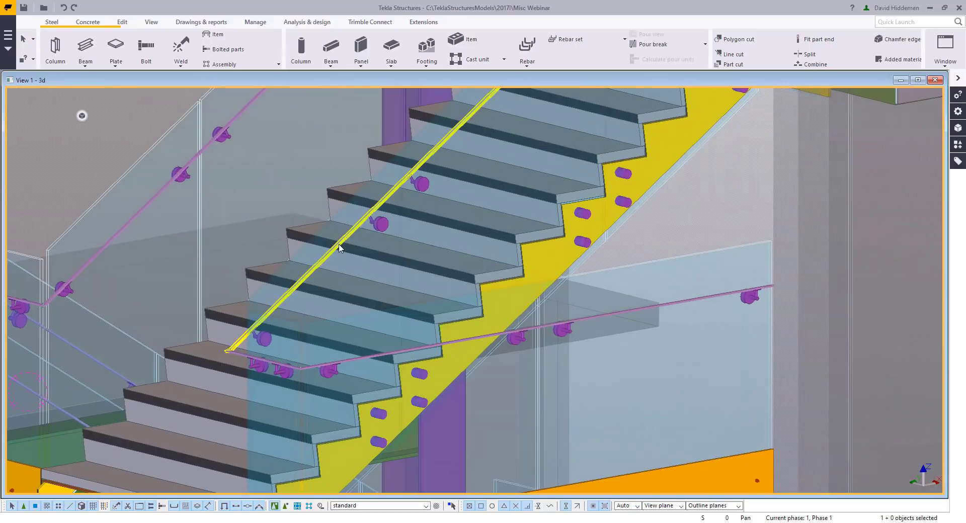
pyautogui.scroll(-6, 339, 247)
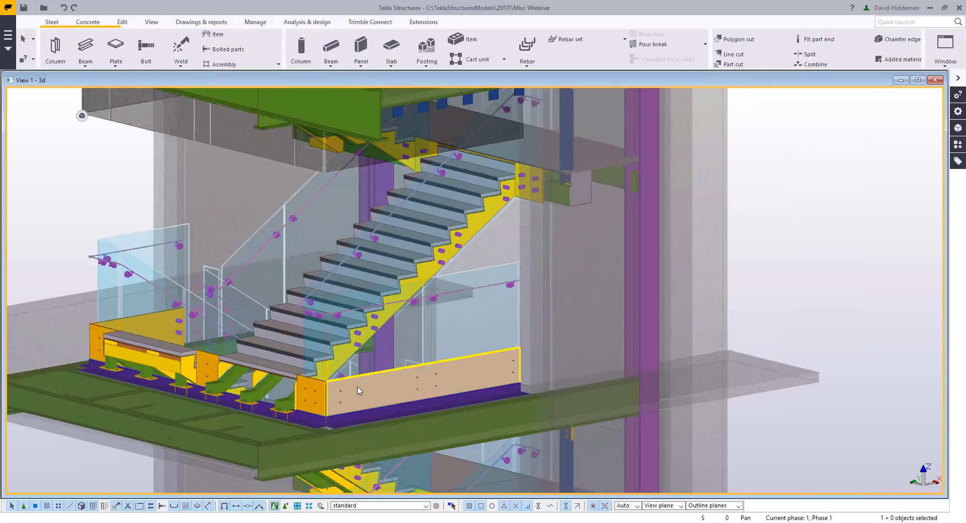
pyautogui.moveTo(356, 394); pyautogui.dragTo(432, 204, button='middle')
pyautogui.scroll(1, 436, 330)
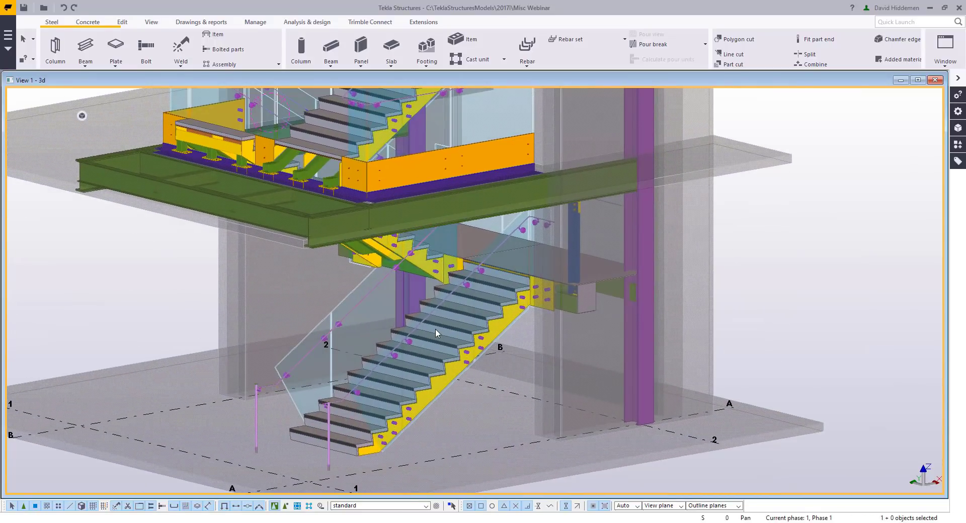
pyautogui.scroll(-2, 436, 328)
pyautogui.moveTo(439, 269); pyautogui.dragTo(447, 371, button='middle')
pyautogui.moveTo(447, 246); pyautogui.dragTo(446, 284, button='middle')
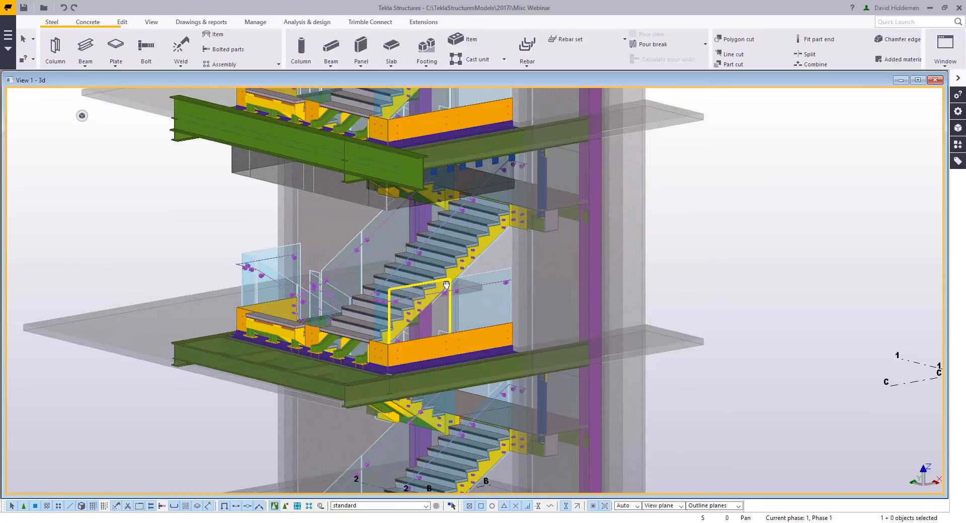
pyautogui.scroll(1, 447, 284)
pyautogui.moveTo(427, 264); pyautogui.dragTo(424, 271, button='middle')
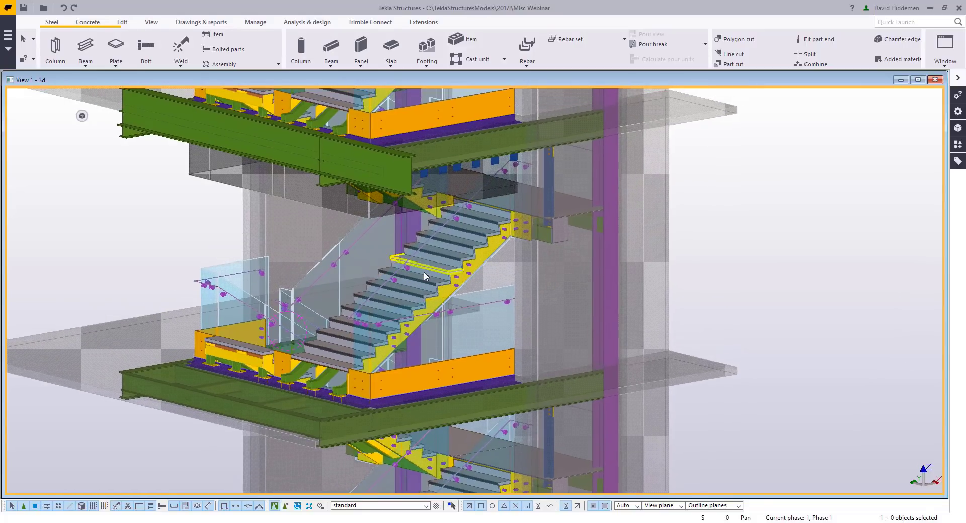
pyautogui.scroll(1, 409, 283)
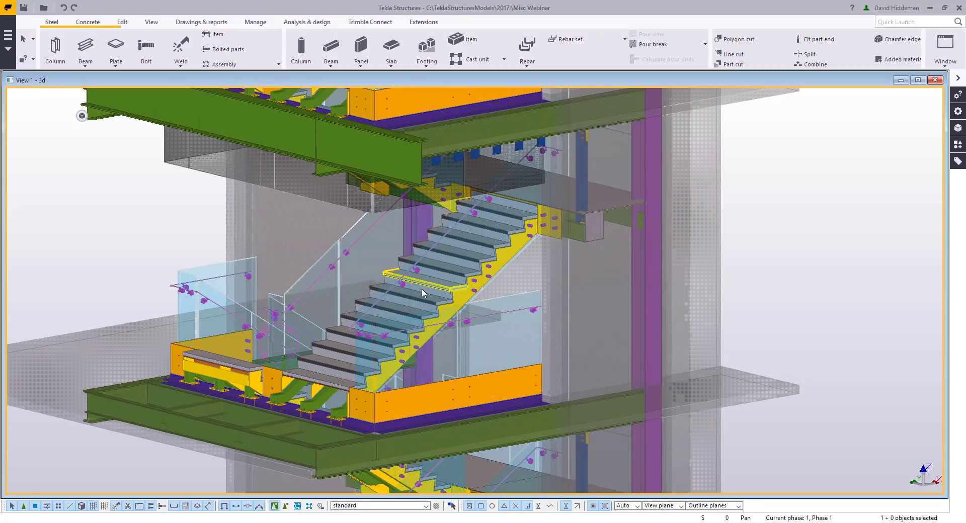
pyautogui.moveTo(432, 295); pyautogui.dragTo(413, 279, button='middle')
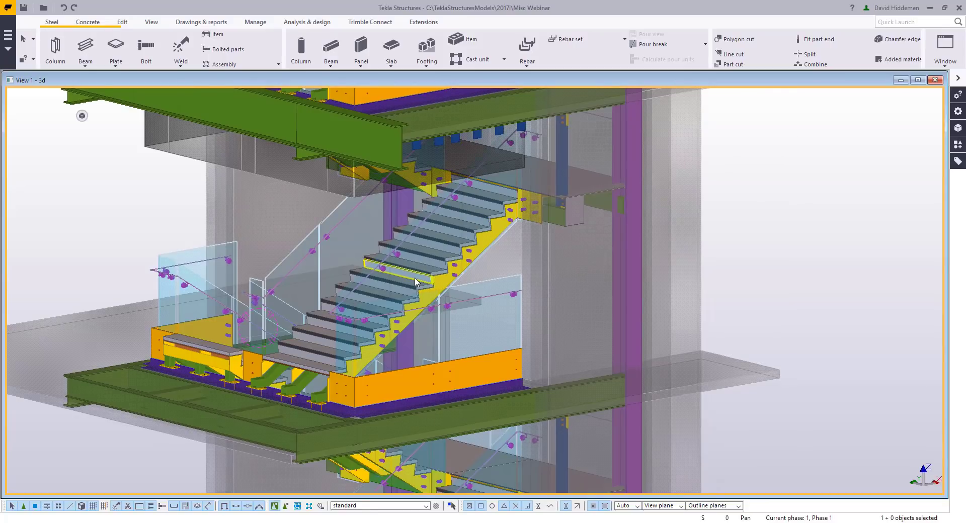
pyautogui.scroll(2, 382, 273)
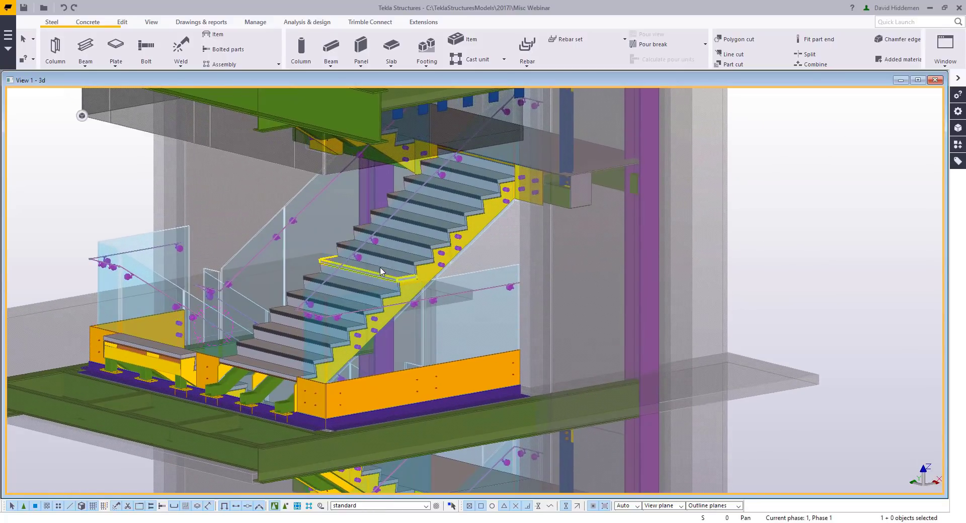
pyautogui.scroll(-1, 379, 274)
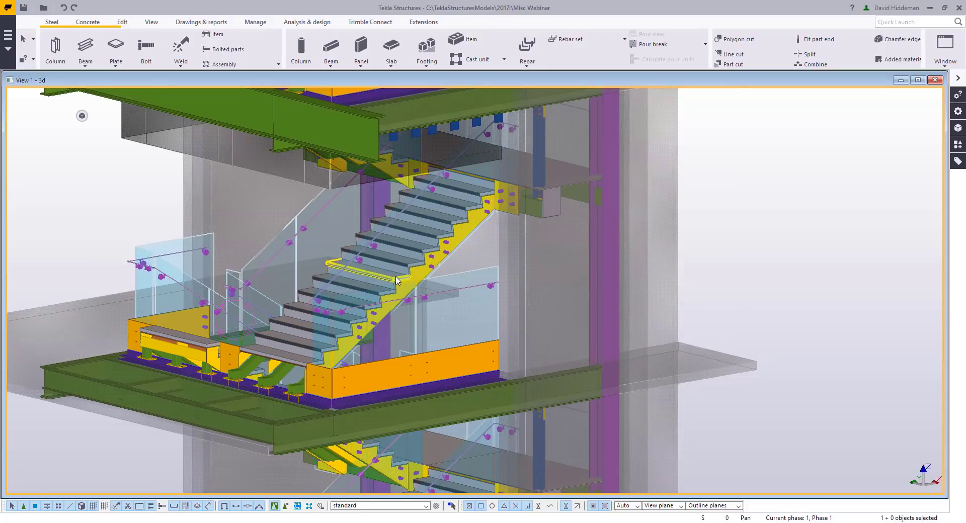
pyautogui.scroll(-4, 396, 277)
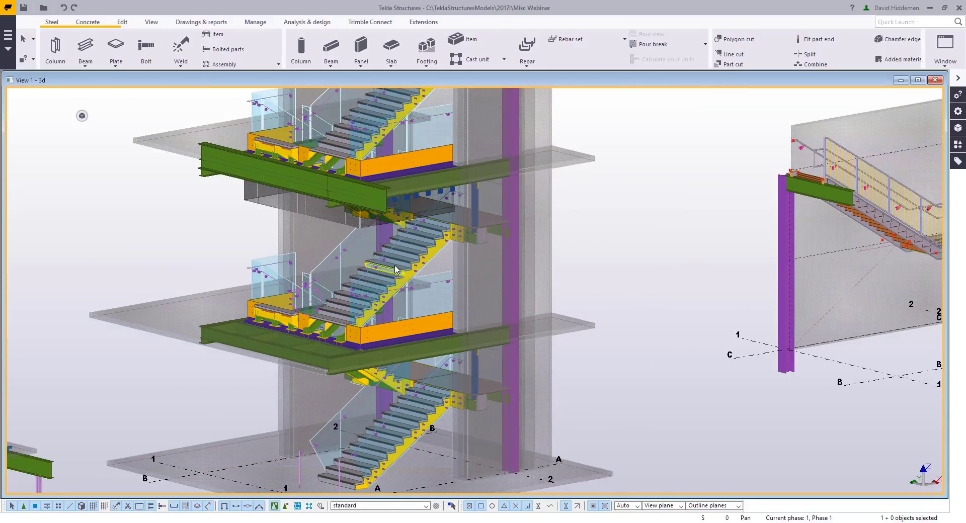
pyautogui.scroll(1, 396, 270)
pyautogui.scroll(2, 312, 292)
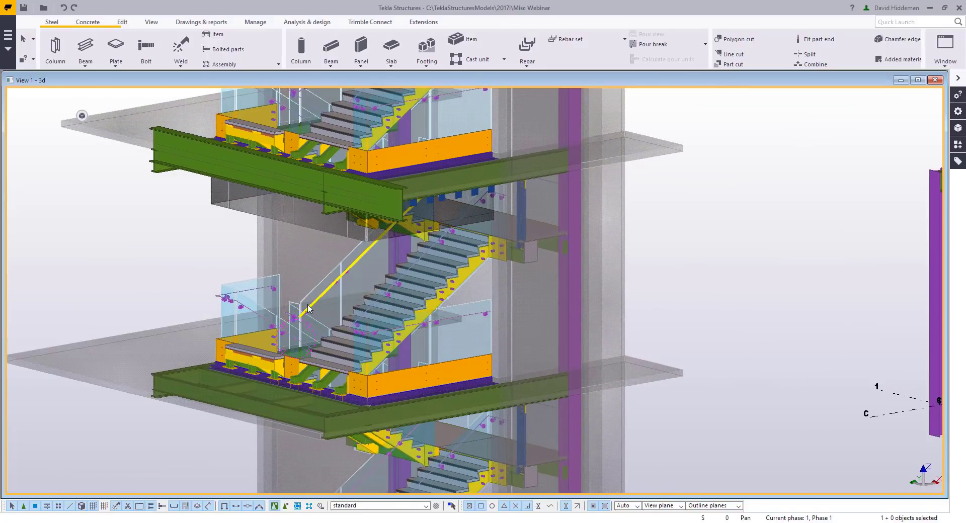
pyautogui.scroll(-5, 308, 308)
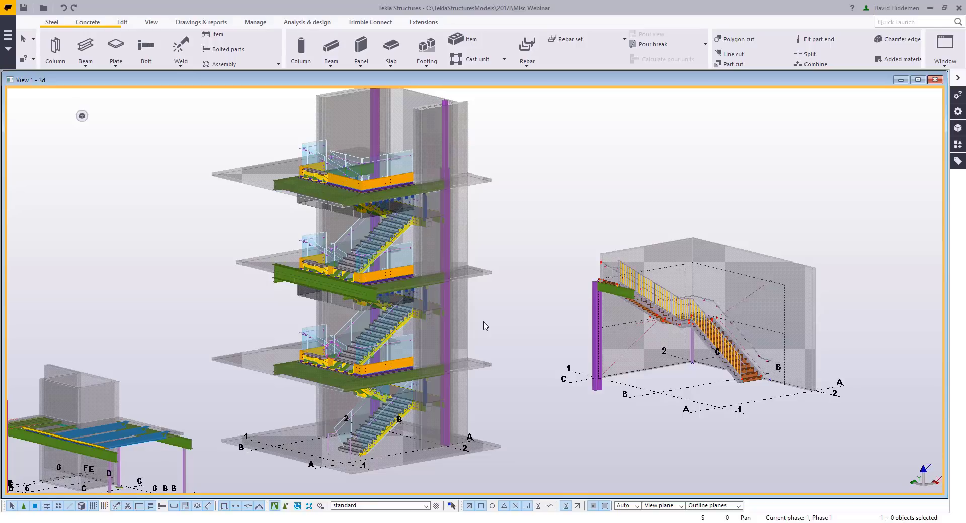
# Open the properties of the grid labelled W, E, S and N and review its coordinates, labels and line extensions
pyautogui.moveTo(483, 323)
pyautogui.mouseDown(button='middle')
pyautogui.moveTo(488, 301)
pyautogui.moveTo(483, 318)
pyautogui.mouseUp(button='middle')
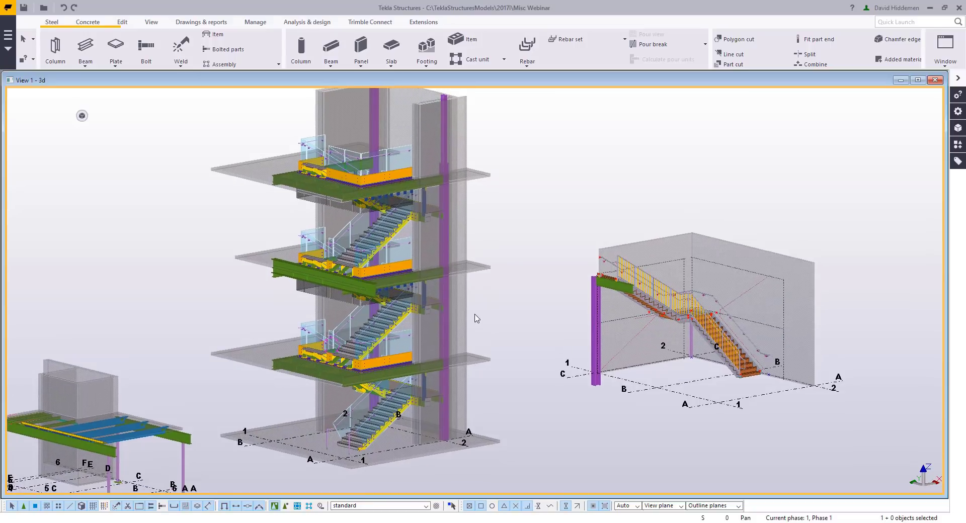
pyautogui.scroll(-1, 403, 312)
pyautogui.moveTo(390, 340); pyautogui.dragTo(492, 266, button='middle')
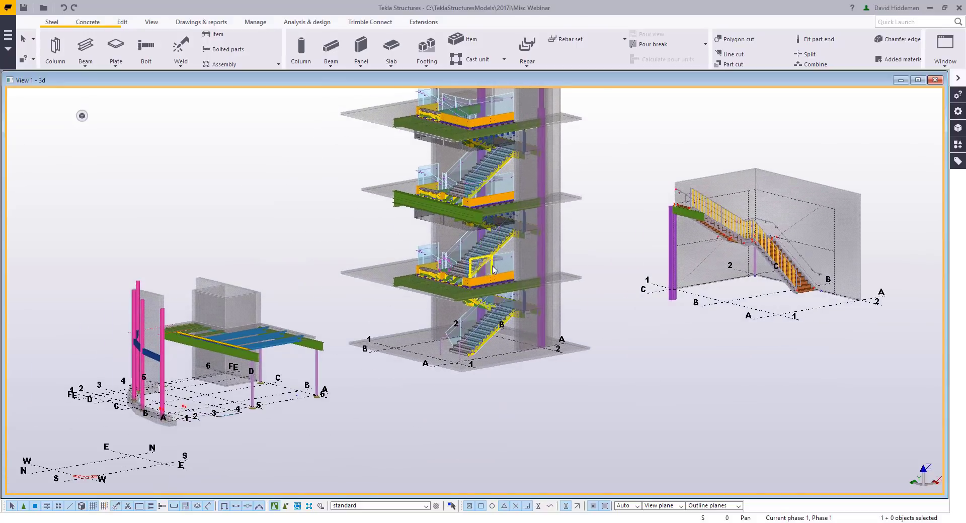
pyautogui.moveTo(341, 381); pyautogui.dragTo(483, 299, button='middle')
pyautogui.keyDown('ctrl'); pyautogui.moveTo(283, 383); pyautogui.dragTo(148, 387, button='middle'); pyautogui.keyUp('ctrl')
pyautogui.scroll(2, 146, 380)
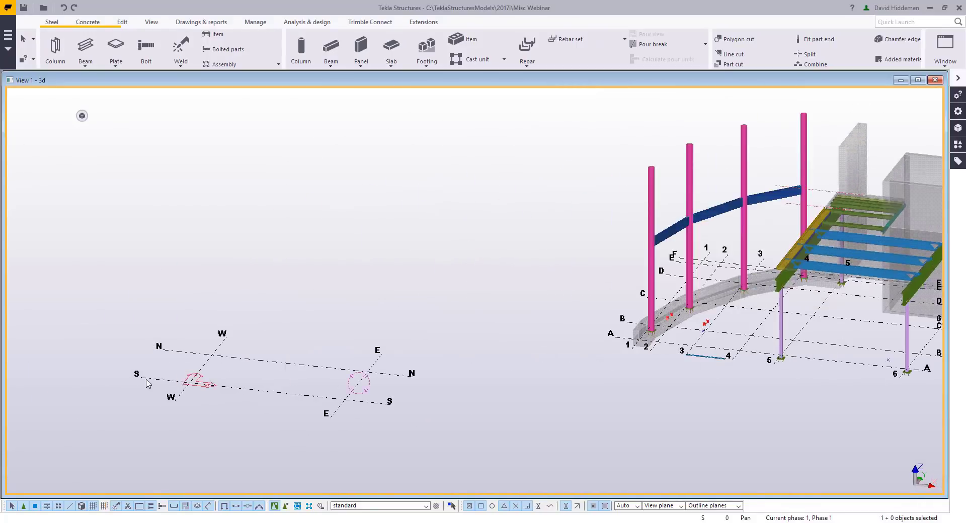
pyautogui.scroll(2, 160, 381)
pyautogui.keyDown('ctrl'); pyautogui.moveTo(247, 386); pyautogui.dragTo(300, 391, button='middle'); pyautogui.keyUp('ctrl')
pyautogui.scroll(1, 196, 394)
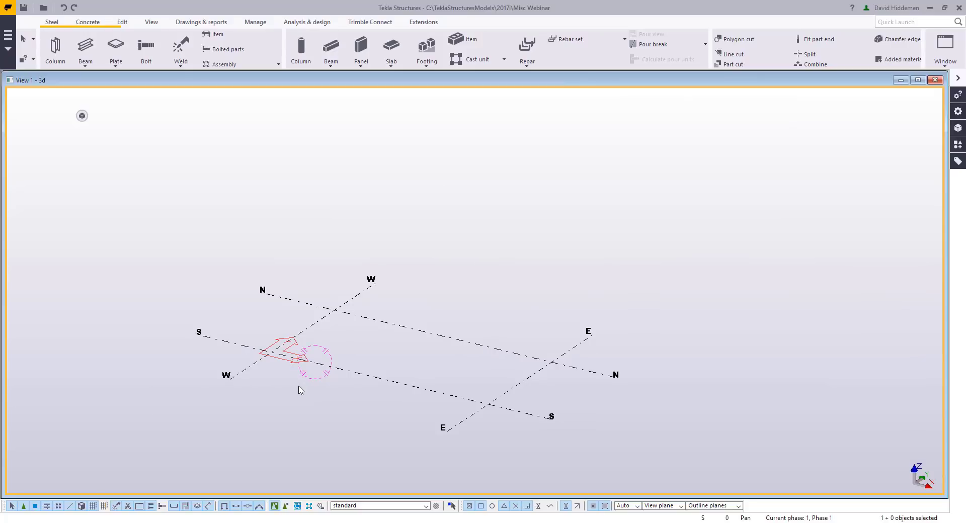
pyautogui.doubleClick(343, 370)
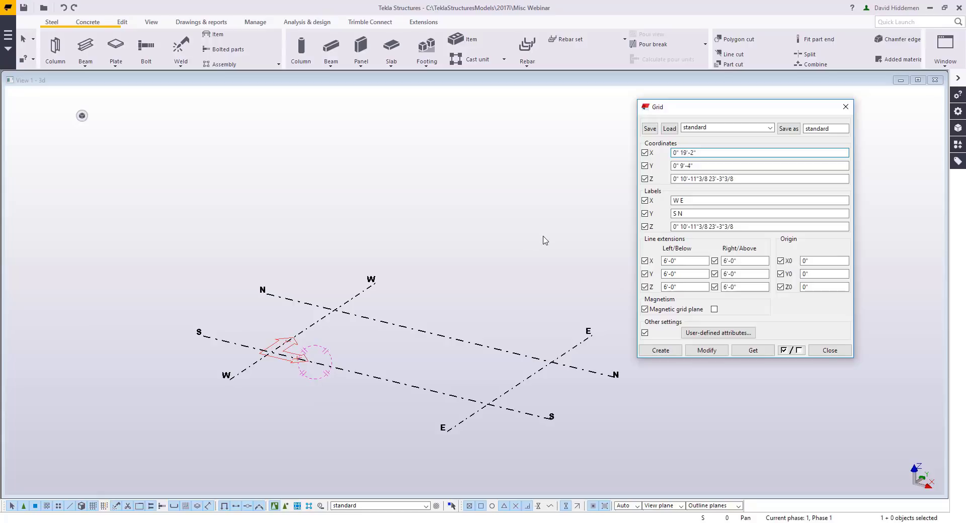
pyautogui.moveTo(540, 237); pyautogui.dragTo(538, 236, button='middle')
# Switch to Stair A.pdf in Acrobat Reader to review the stair section, return to Tekla Structures and close the grid properties
pyautogui.moveTo(366, 520)
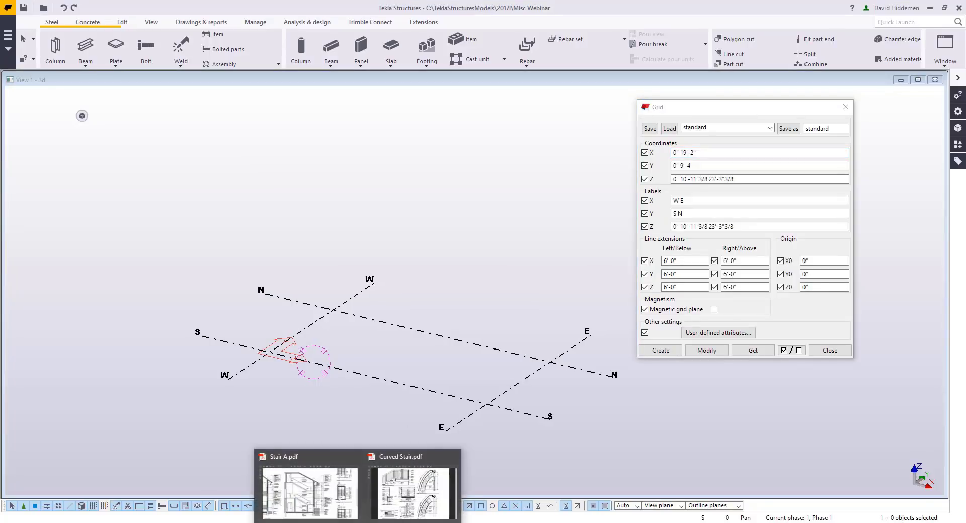
pyautogui.click(309, 480)
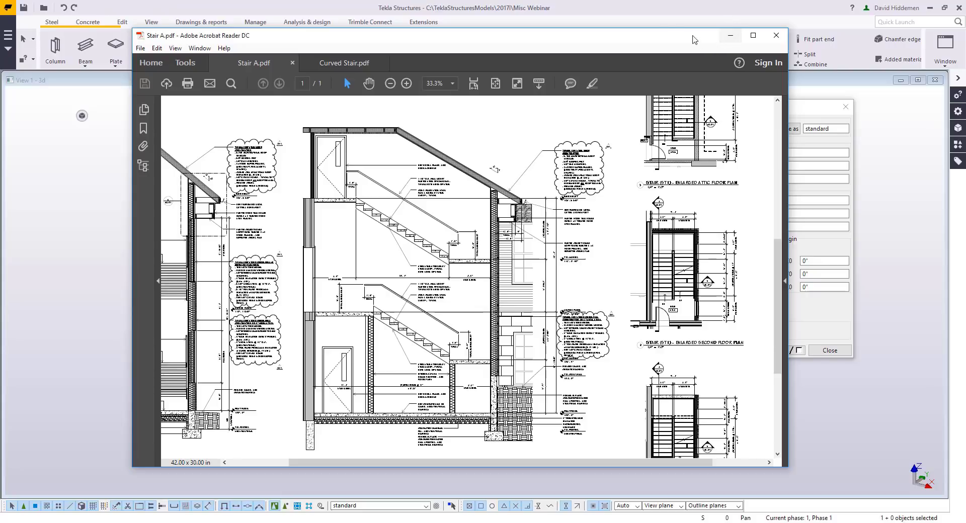
pyautogui.click(665, 15)
pyautogui.moveTo(481, 329); pyautogui.dragTo(446, 328, button='middle')
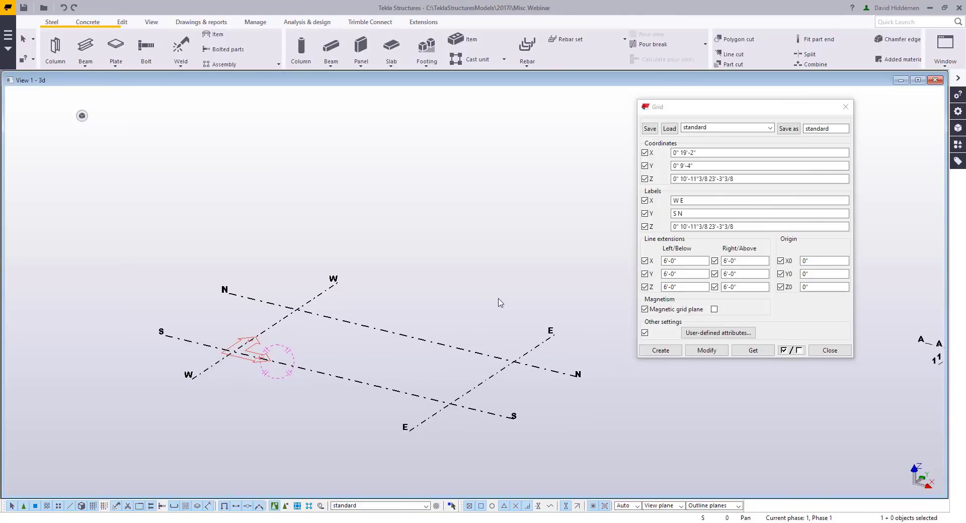
pyautogui.click(830, 350)
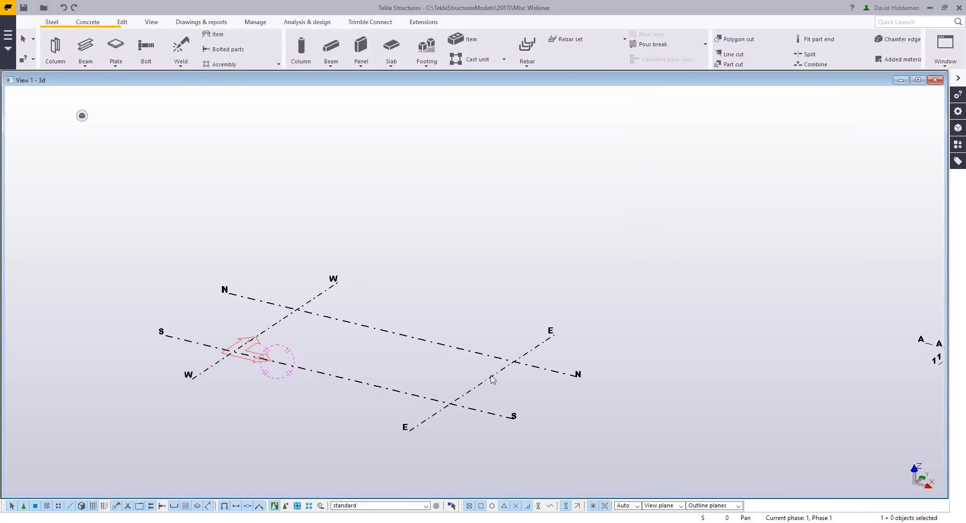
# Set the 3D view's visible object group to standard, apply the change to the view and close its properties
pyautogui.moveTo(459, 392); pyautogui.dragTo(352, 382, button='middle')
pyautogui.doubleClick(594, 330)
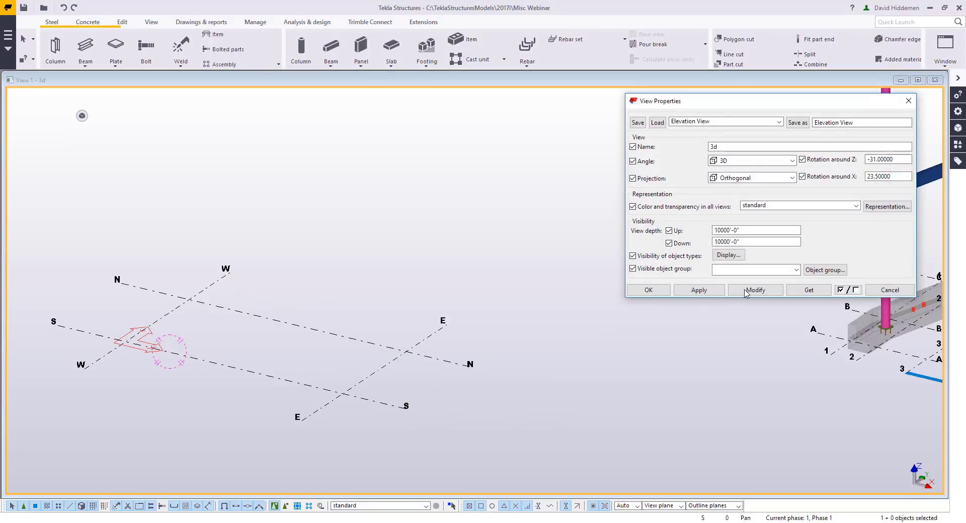
pyautogui.click(795, 270)
pyautogui.click(755, 286)
pyautogui.click(750, 291)
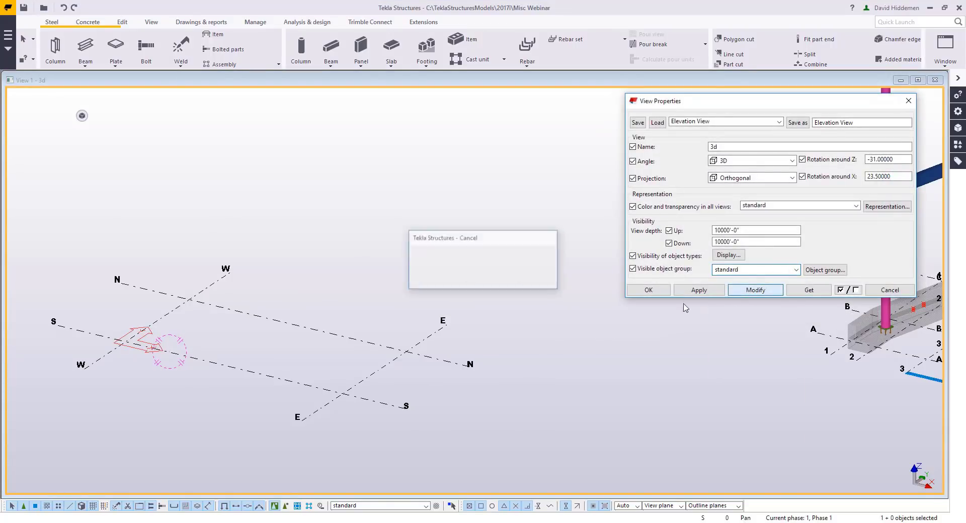
pyautogui.click(890, 290)
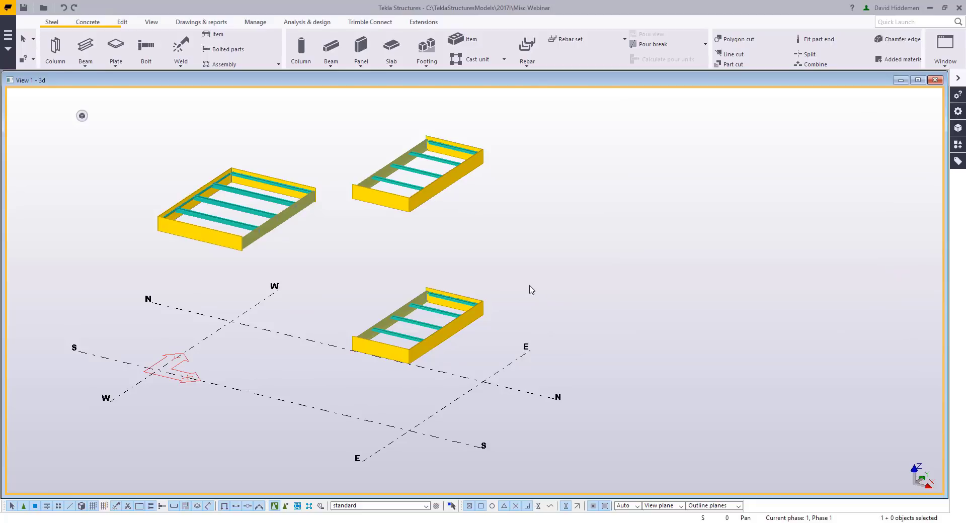
# Model a C8X11.5 channel beam in A36 along grid line E, from grid line S to grid line N
pyautogui.keyDown('shift'); pyautogui.click(85, 46); pyautogui.keyUp('shift')
pyautogui.moveTo(506, 294); pyautogui.dragTo(465, 282, button='middle')
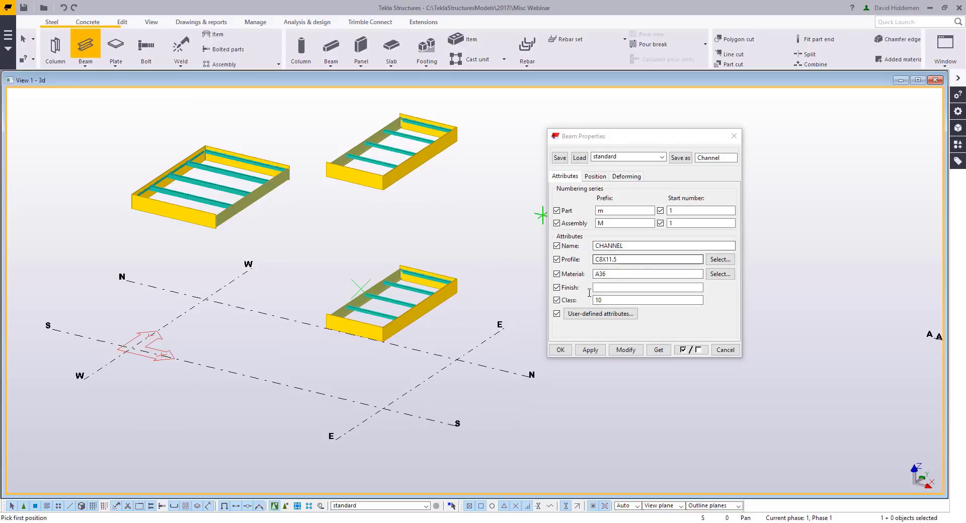
pyautogui.click(386, 412)
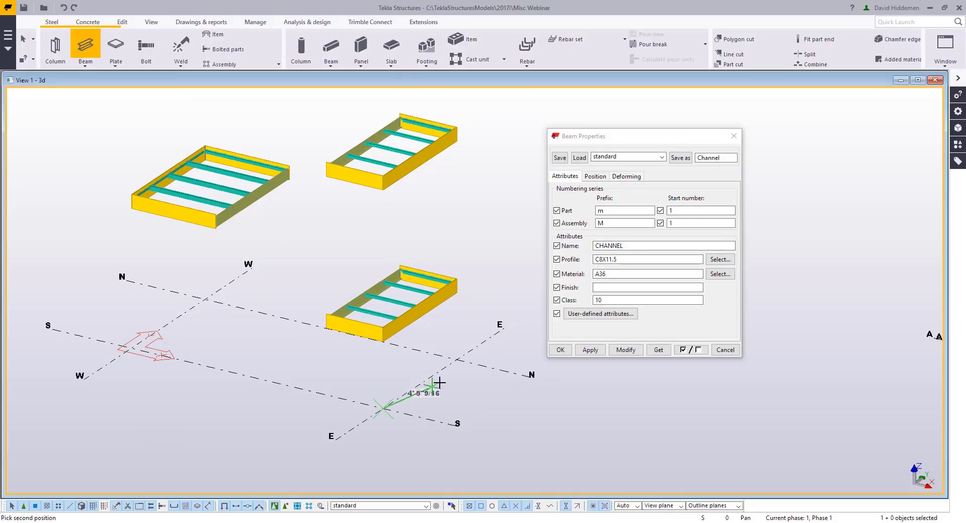
pyautogui.click(456, 361)
pyautogui.scroll(5, 452, 382)
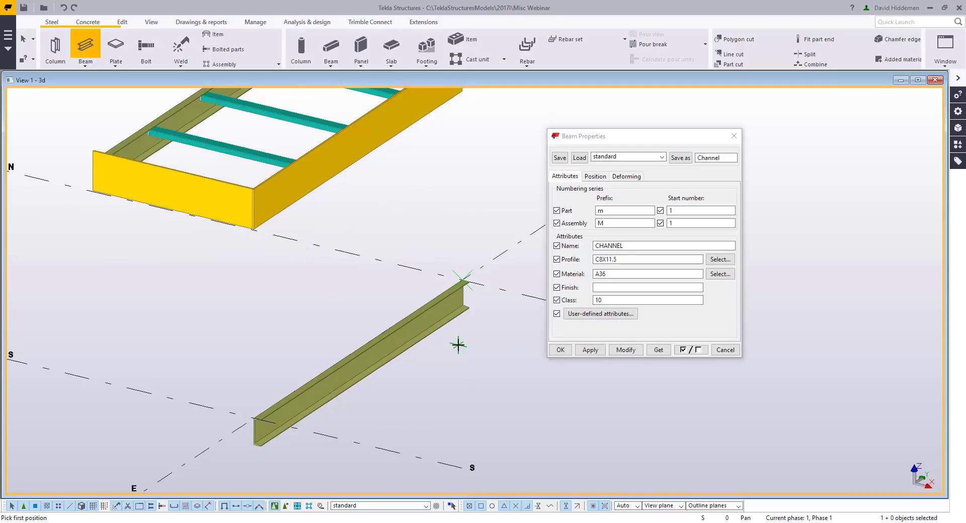
pyautogui.scroll(-2, 458, 345)
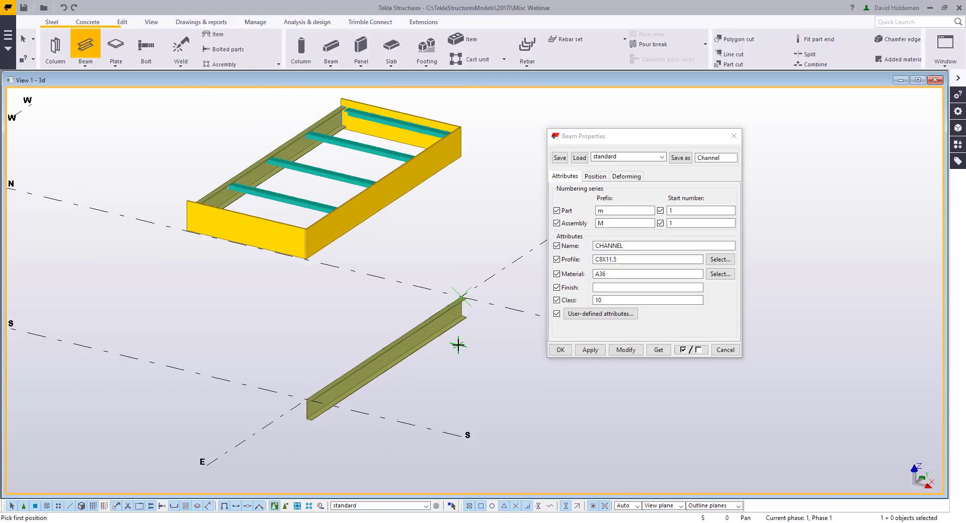
pyautogui.rightClick(459, 340)
pyautogui.click(490, 347)
# Delete the channel beam placed along grid line E
pyautogui.click(445, 332)
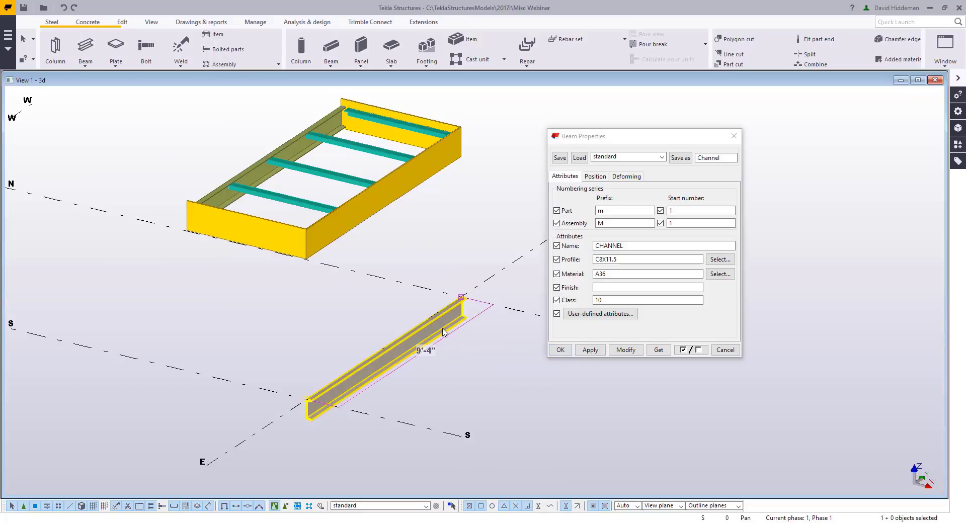
pyautogui.press('Delete')
pyautogui.scroll(-4, 445, 330)
pyautogui.moveTo(443, 331); pyautogui.dragTo(429, 359, button='middle')
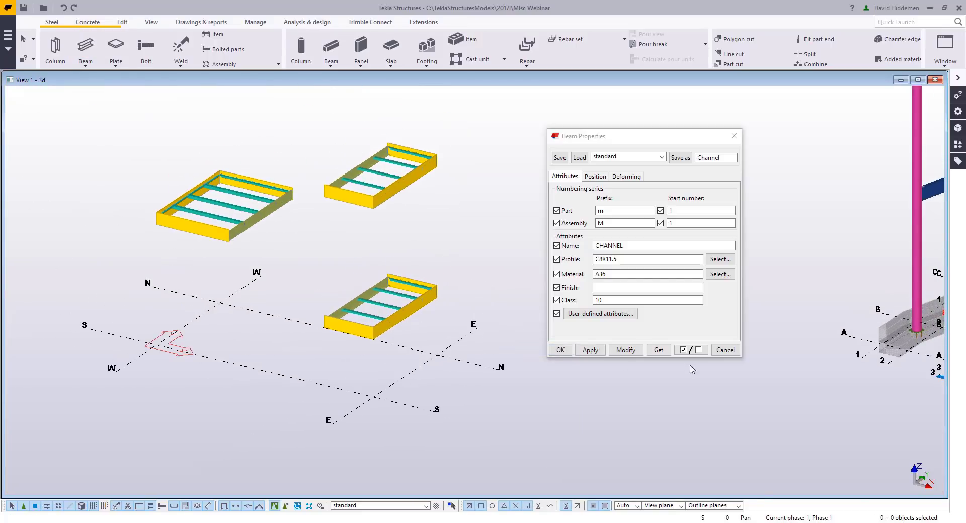
# Close the beam properties, review the stair section in Stair A.pdf in Acrobat Reader, and return to Tekla Structures
pyautogui.click(726, 353)
pyautogui.click(727, 352)
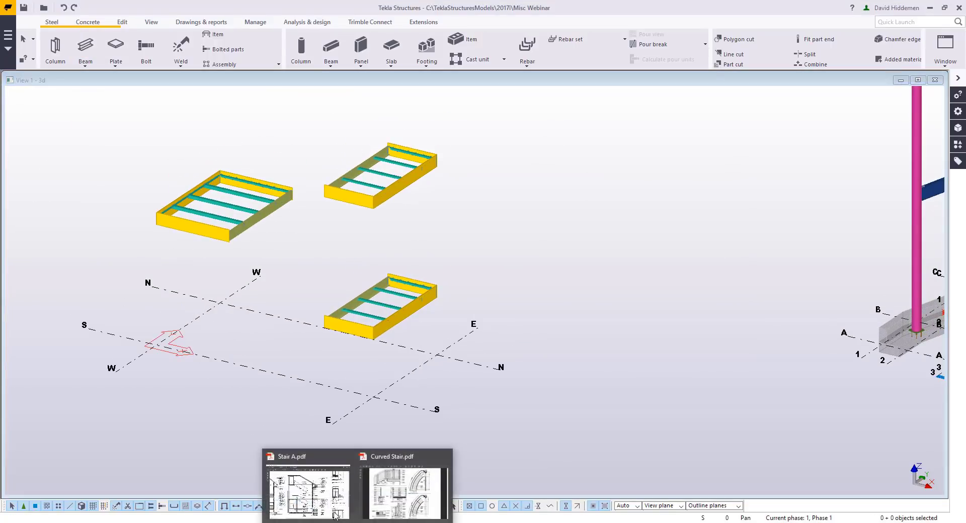
pyautogui.click(323, 502)
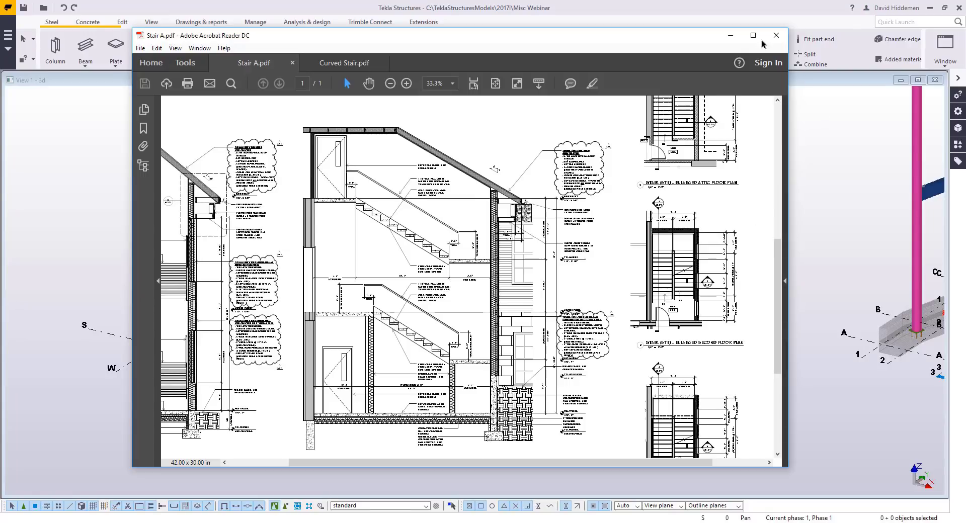
pyautogui.click(730, 35)
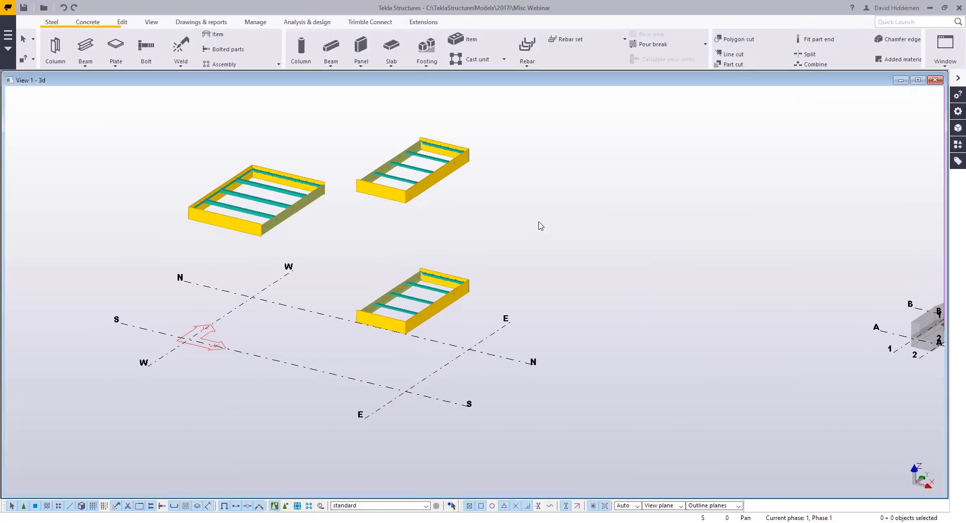
# Search the applications and components for "layout" and open the Stair Layout w Landing component's properties
pyautogui.click(953, 146)
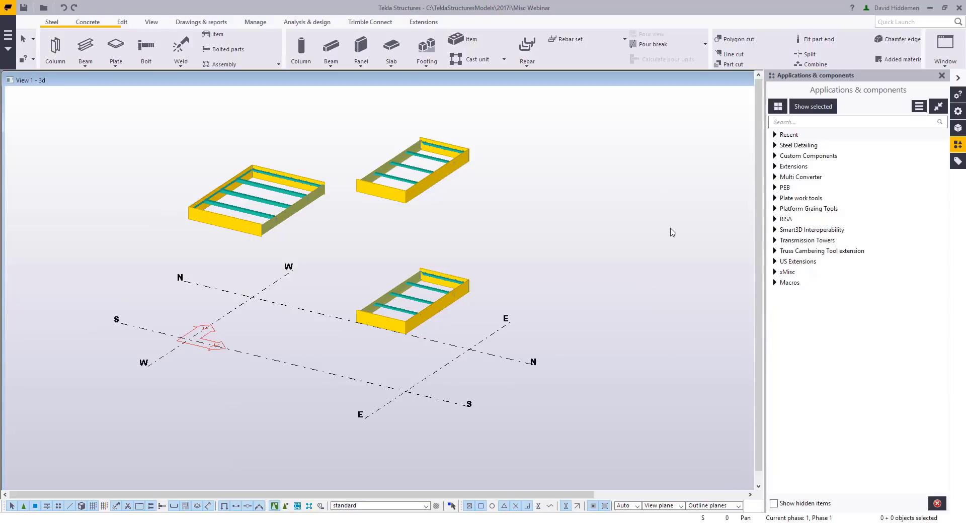
pyautogui.click(815, 122)
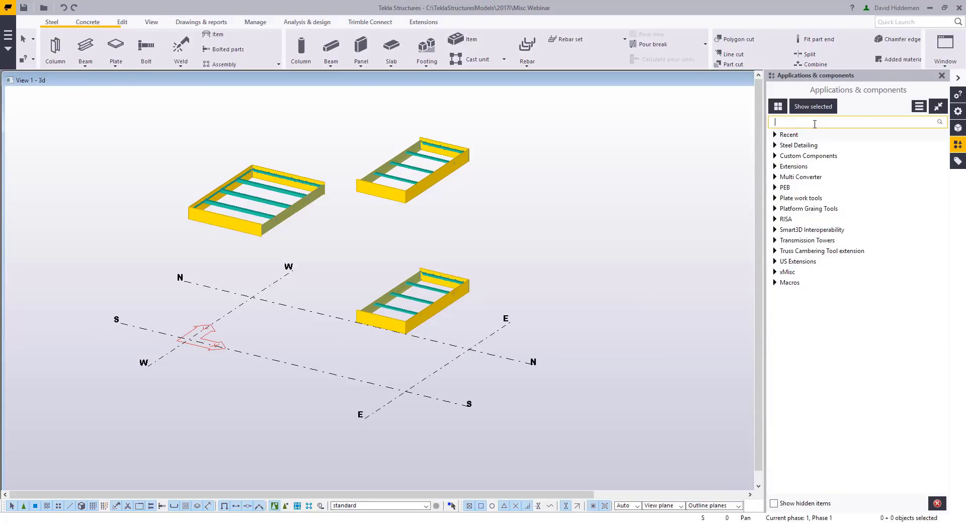
pyautogui.write('layout')
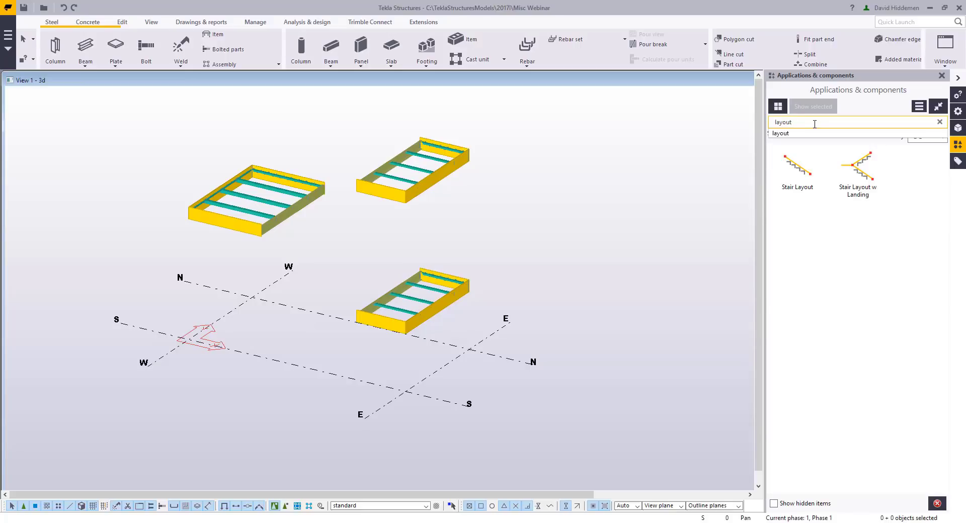
pyautogui.doubleClick(856, 177)
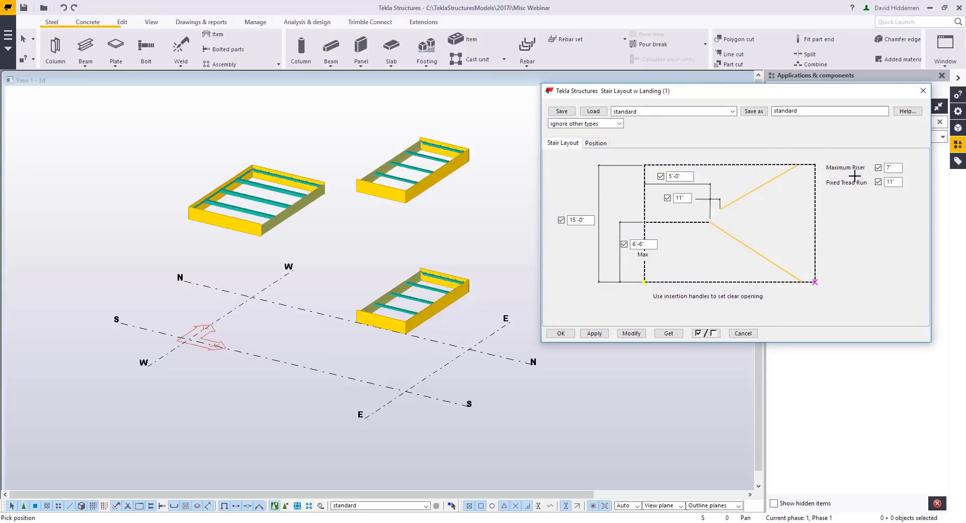
# Set the stair layout to 10'-11"3/8 overall height, 6'-0" maximum landing height, 4'-6" landing length and 0 offset, and apply
pyautogui.doubleClick(580, 220)
pyautogui.write('10\'-11"3/8')
pyautogui.press('Tab')
pyautogui.write('6\'-0"')
pyautogui.moveTo(686, 177); pyautogui.dragTo(598, 163)
pyautogui.write('4-6')
pyautogui.press('Tab')
pyautogui.write('0')
pyautogui.click(594, 333)
# Place the stair layout at floor level from the midpoint of grid line E to the midpoint of grid line W
pyautogui.click(437, 371)
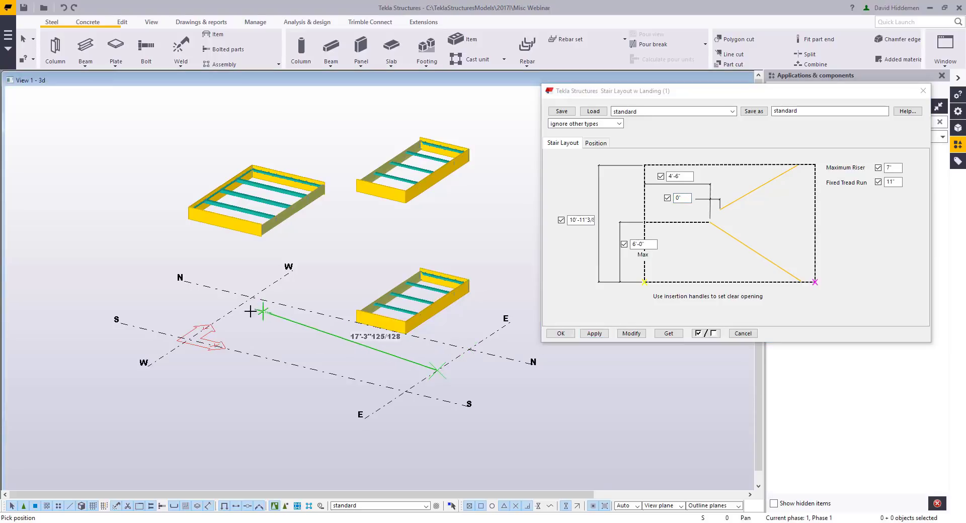
pyautogui.moveTo(364, 280); pyautogui.dragTo(335, 289, button='middle')
pyautogui.scroll(3, 365, 304)
pyautogui.keyDown('ctrl'); pyautogui.moveTo(368, 287); pyautogui.dragTo(375, 287, button='middle'); pyautogui.keyUp('ctrl')
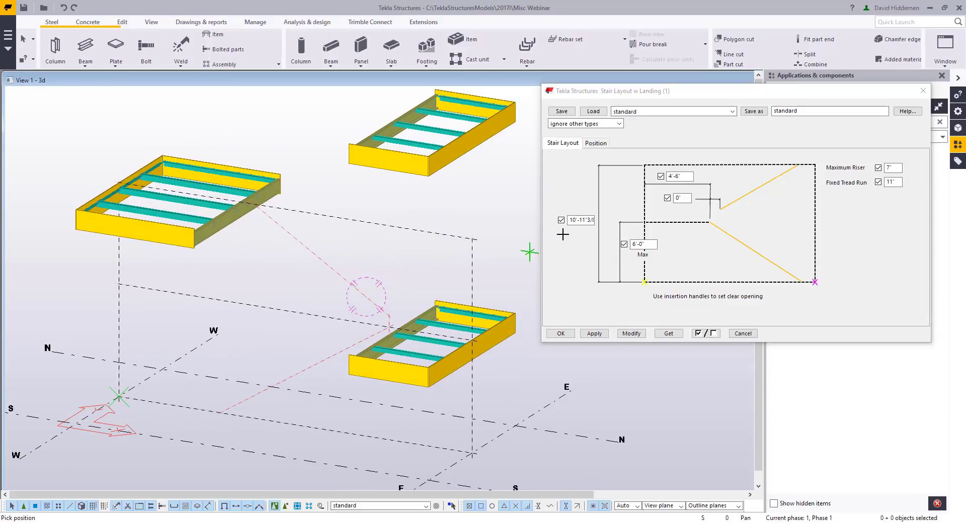
# Set the overall height to 12'-4", place a second stair layout directly on top of the first, and close the component
pyautogui.doubleClick(574, 221)
pyautogui.write("12'-4")
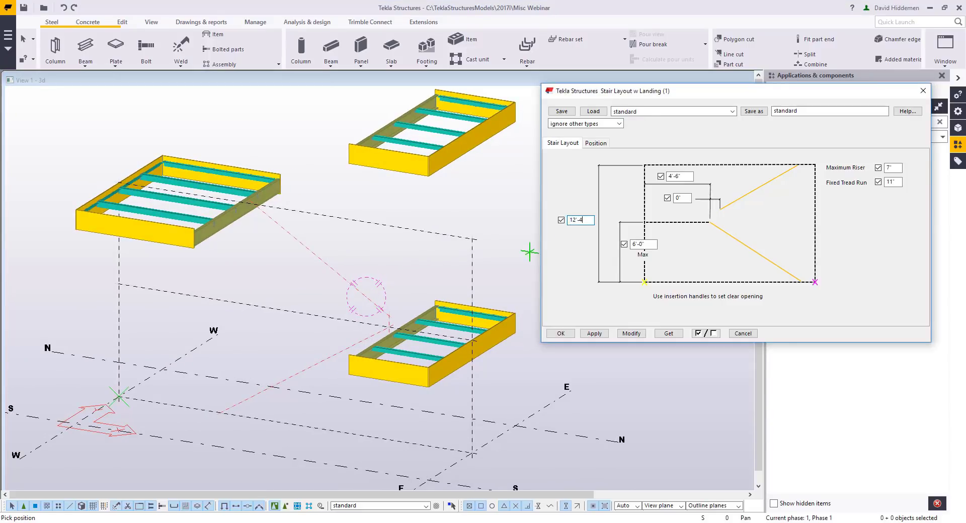
pyautogui.click(590, 335)
pyautogui.scroll(3, 468, 238)
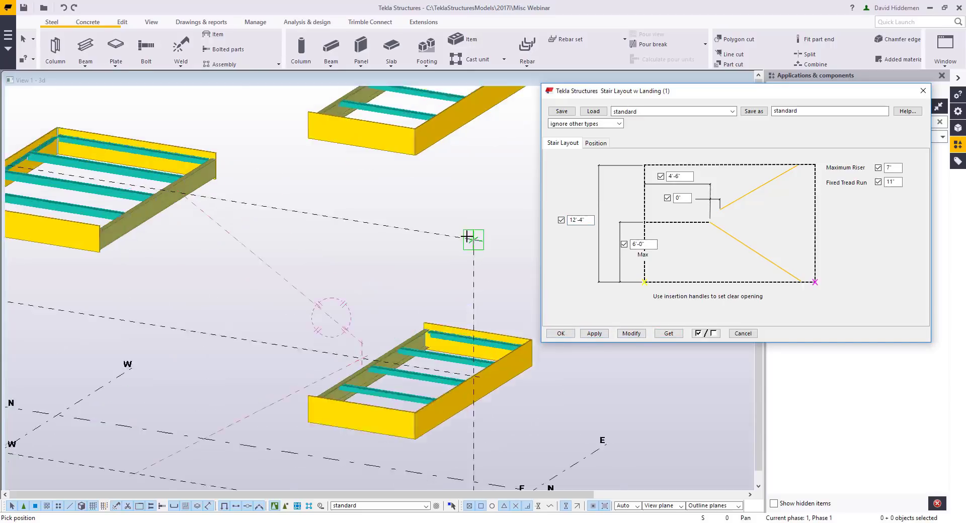
pyautogui.scroll(-3, 472, 242)
pyautogui.scroll(3, 255, 211)
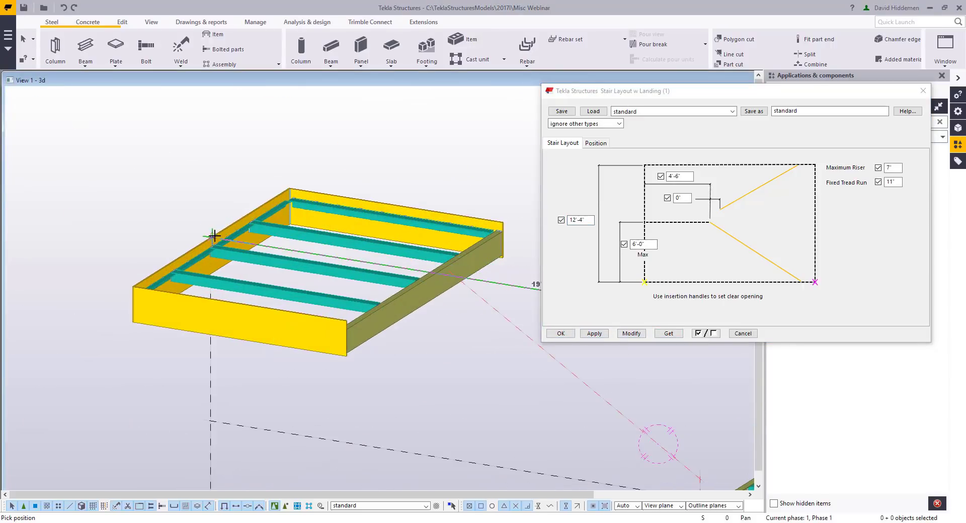
pyautogui.scroll(-4, 207, 235)
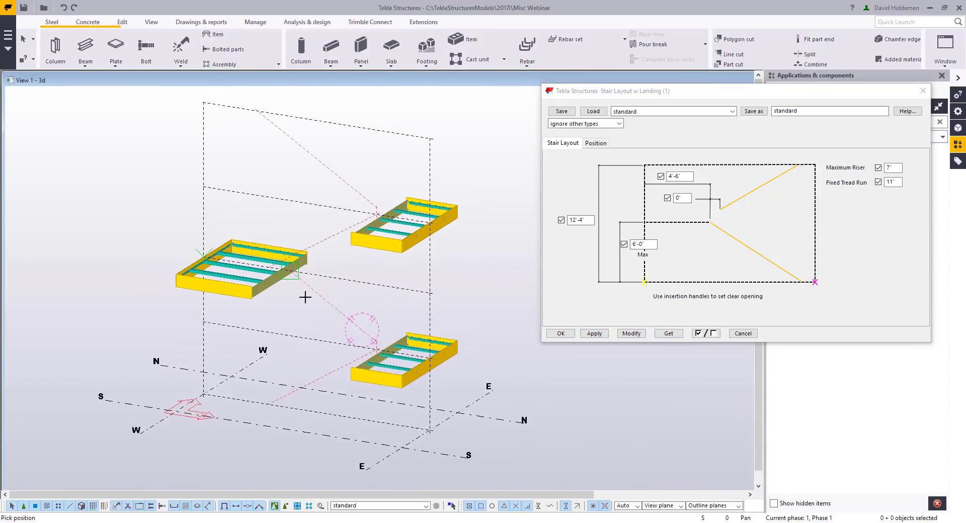
pyautogui.rightClick(483, 289)
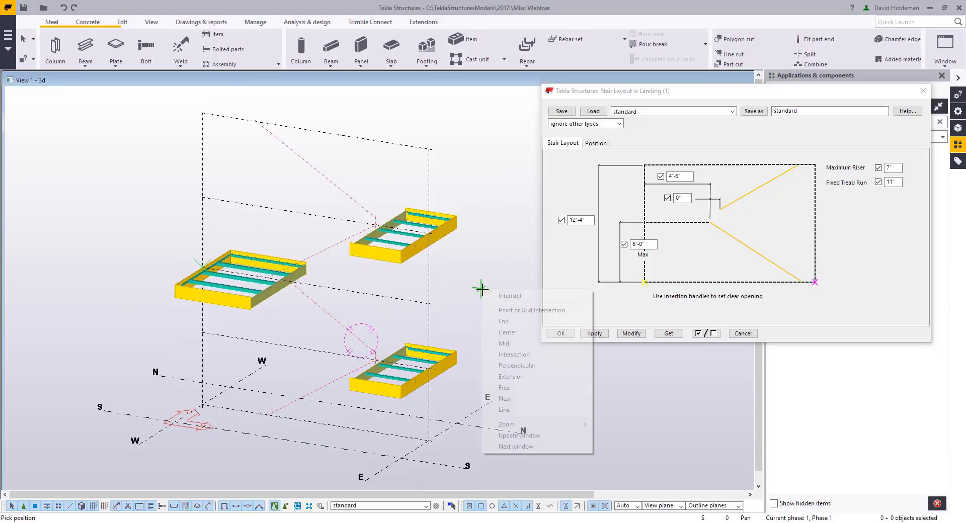
pyautogui.click(546, 379)
pyautogui.click(743, 334)
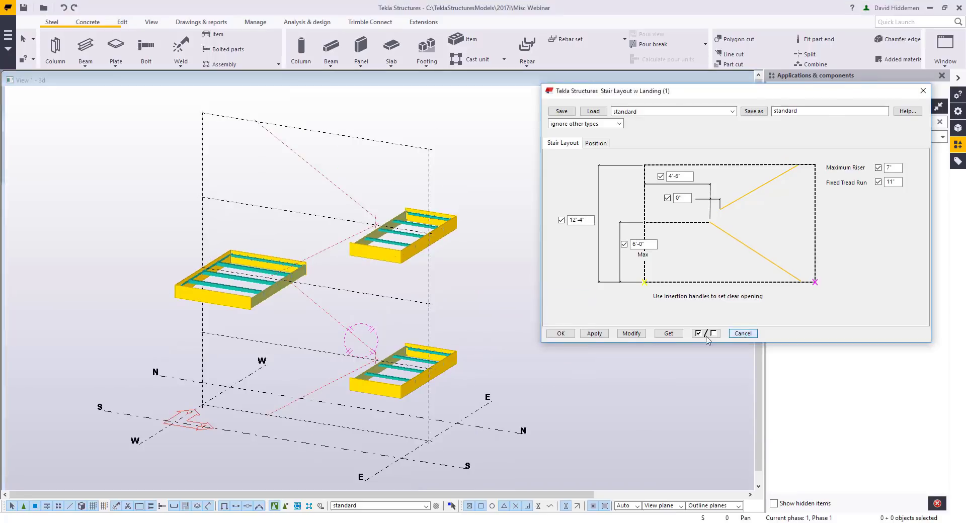
# Confirm view properties for an orthogonal plane view named ELEVATION ON STAIR A with 3'-0" depth up and down
pyautogui.moveTo(488, 345); pyautogui.dragTo(528, 332, button='middle')
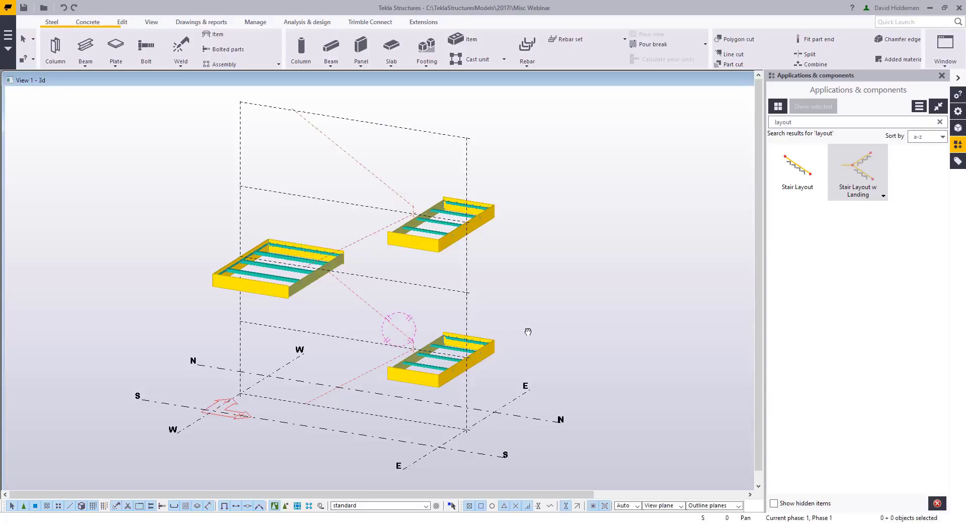
pyautogui.click(549, 316)
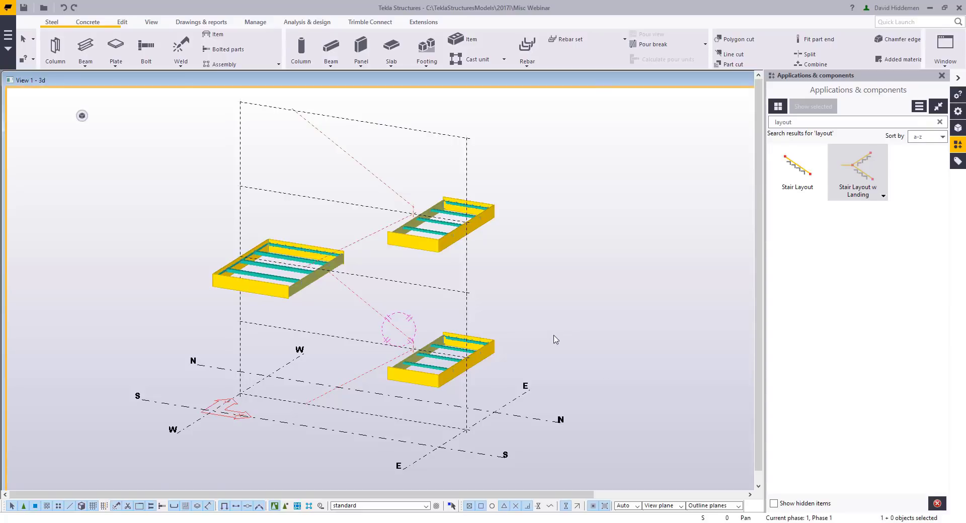
pyautogui.click(151, 22)
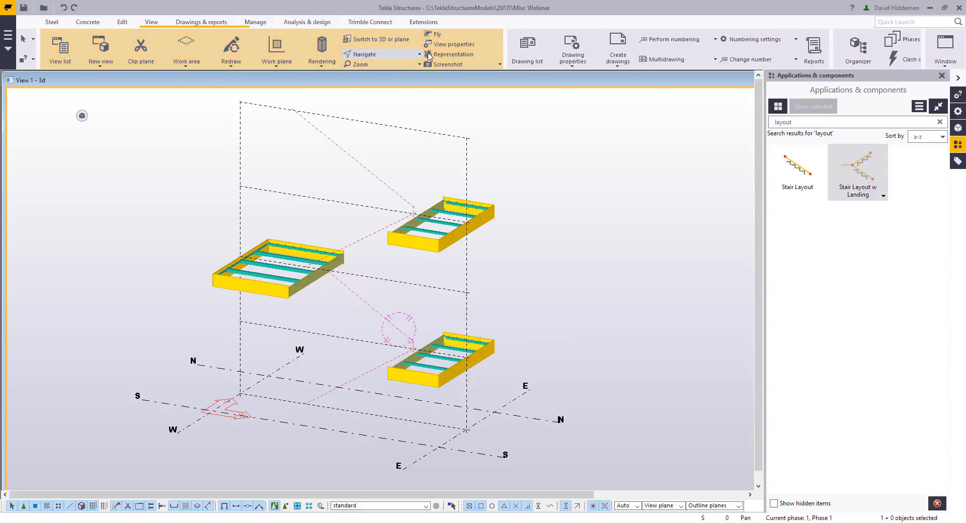
pyautogui.click(450, 44)
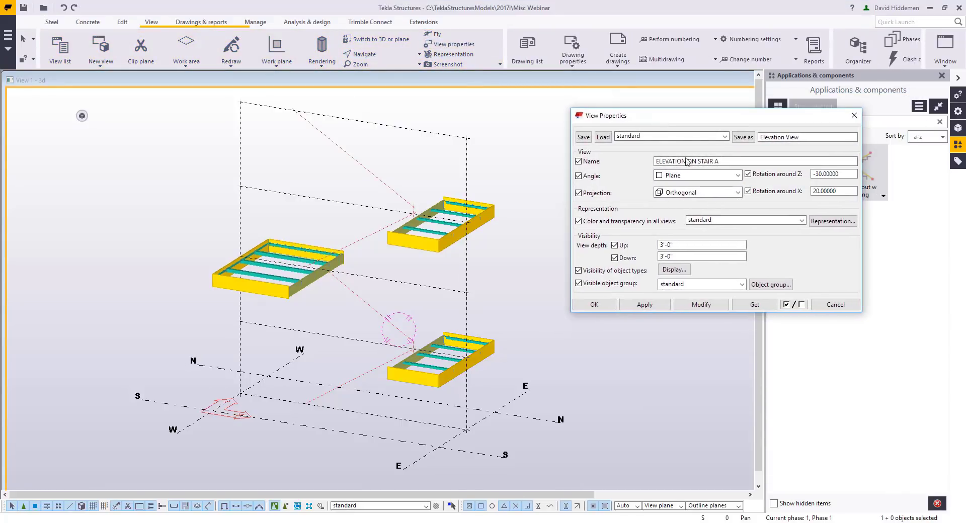
pyautogui.click(594, 304)
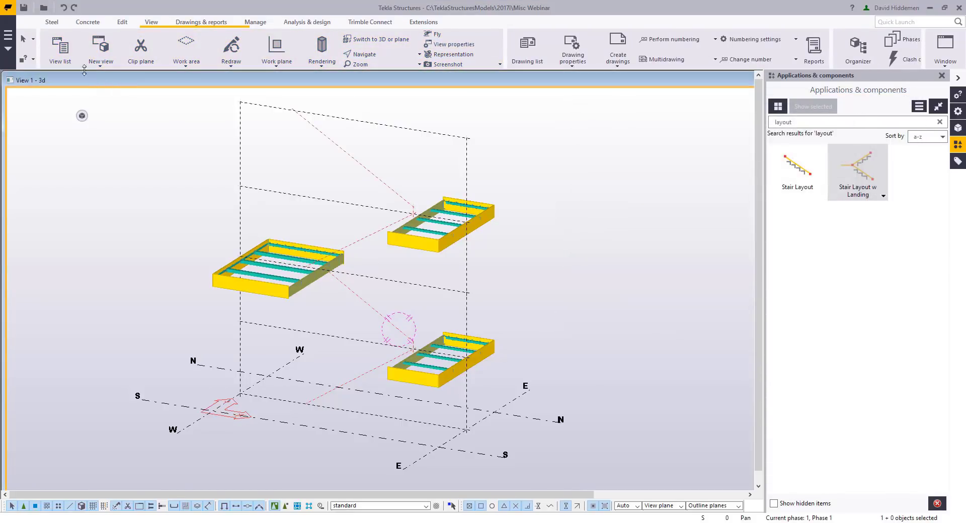
# Create the Stair A elevation view by two points along the base line of the lower stair layout
pyautogui.click(100, 63)
pyautogui.click(121, 100)
pyautogui.scroll(3, 256, 396)
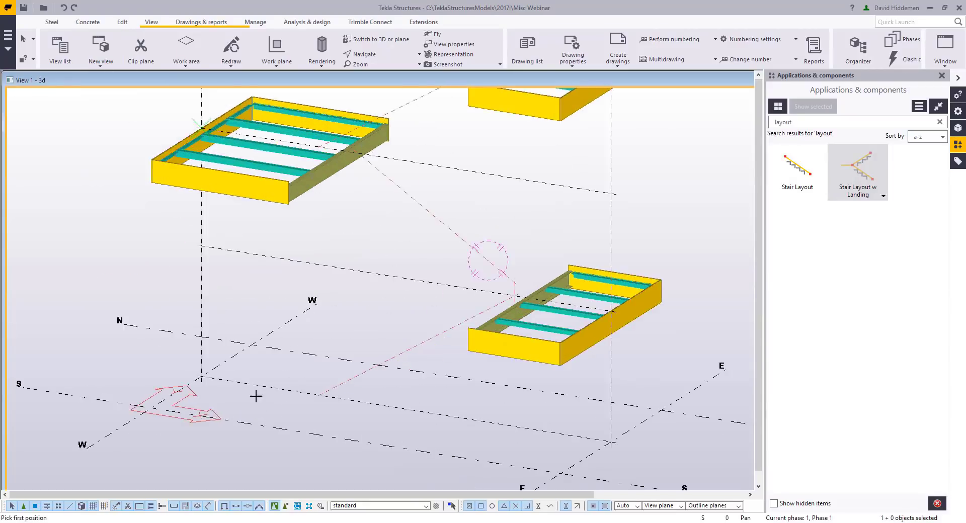
pyautogui.click(251, 383)
pyautogui.click(498, 423)
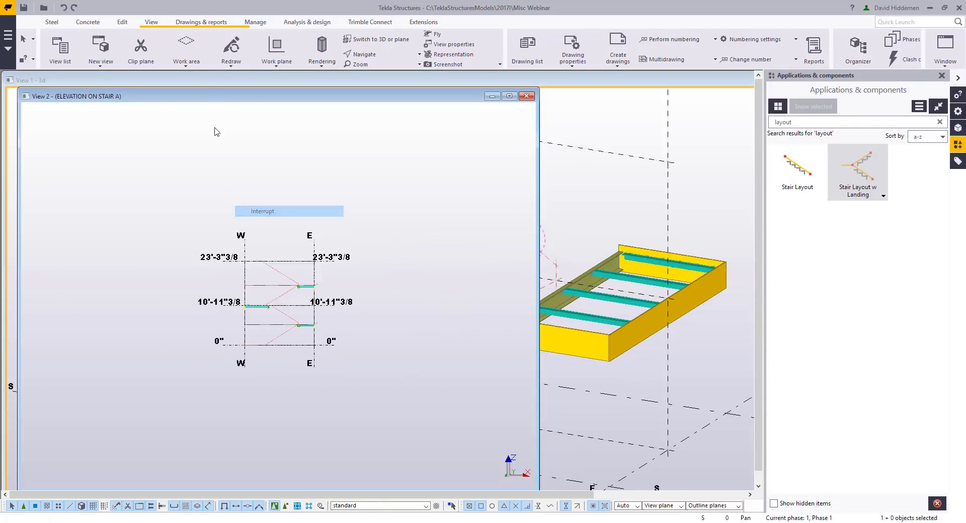
# Define the elevation view's work area by two opposite points enclosing both stair layouts and the grid
pyautogui.click(186, 56)
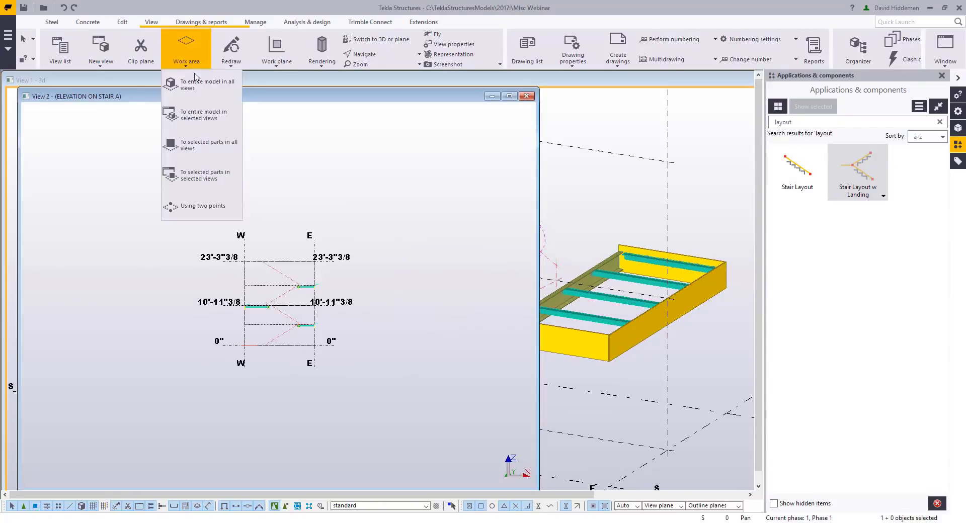
pyautogui.click(199, 206)
pyautogui.click(192, 215)
pyautogui.click(354, 376)
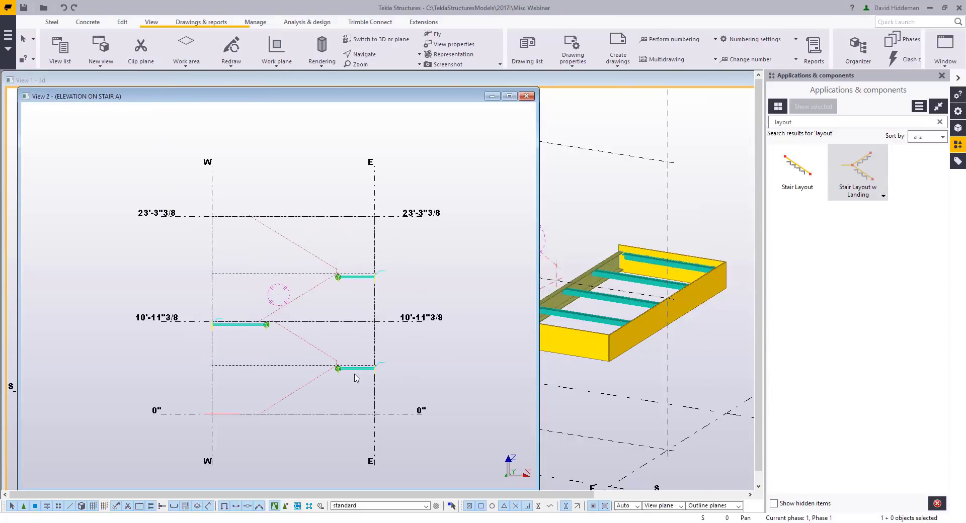
# Set the work plane to the plane of the ELEVATION ON STAIR A view
pyautogui.scroll(2, 331, 366)
pyautogui.moveTo(307, 356); pyautogui.dragTo(330, 346, button='middle')
pyautogui.moveTo(368, 272); pyautogui.dragTo(385, 233, button='middle')
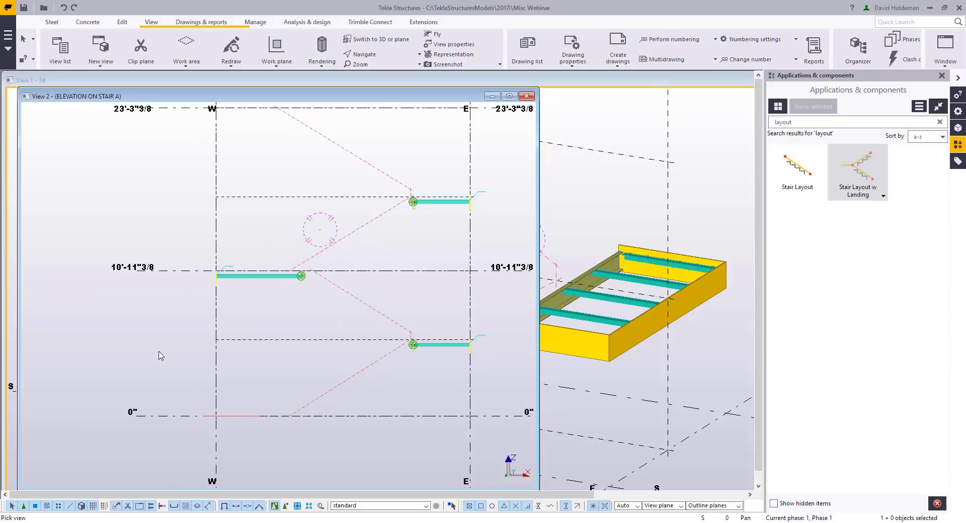
# Insert page 1 of Stair A.pdf at 1:1 scale as a reference model at the intersection of grid W and level 0"
pyautogui.click(8, 7)
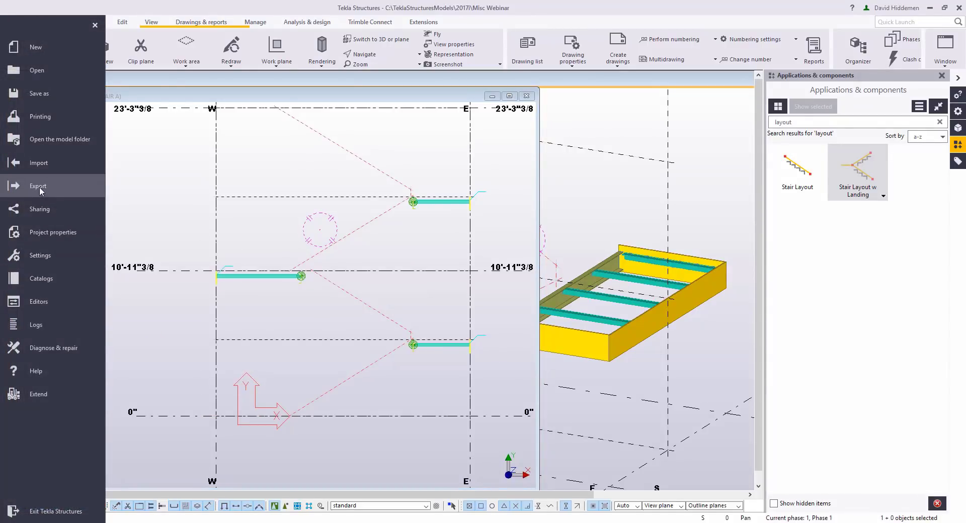
pyautogui.click(41, 166)
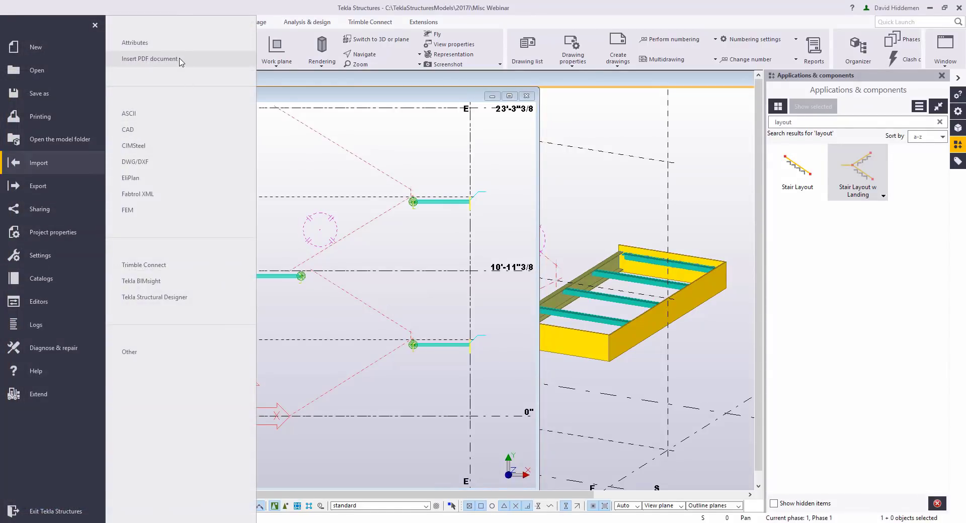
pyautogui.click(180, 59)
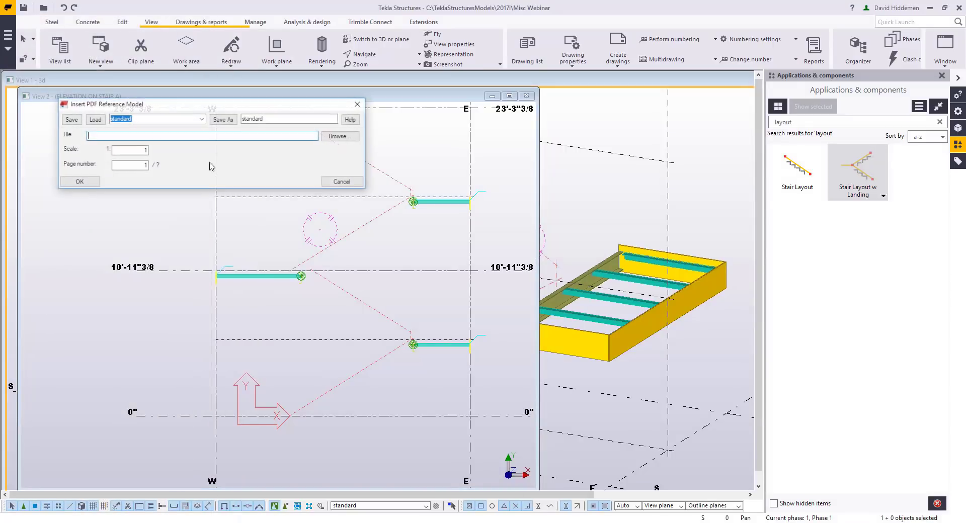
pyautogui.click(348, 141)
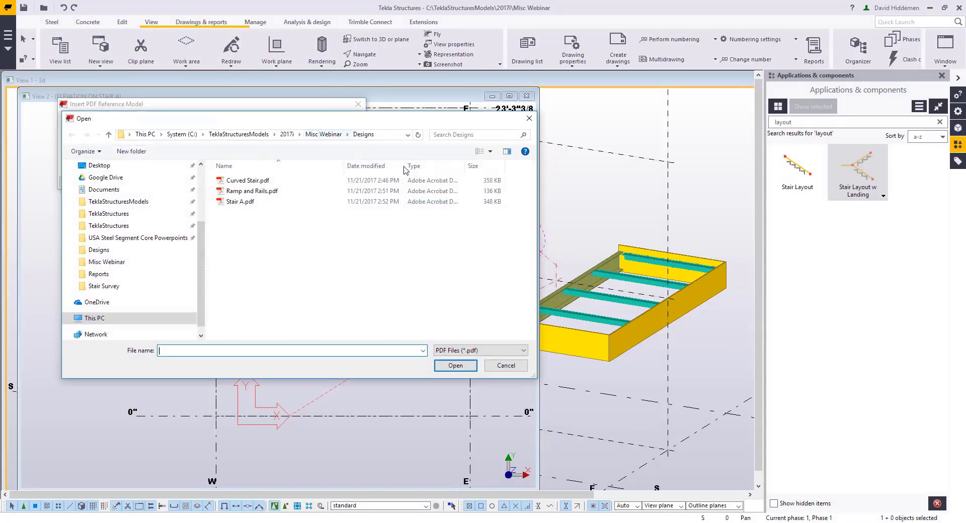
pyautogui.doubleClick(242, 201)
pyautogui.click(82, 183)
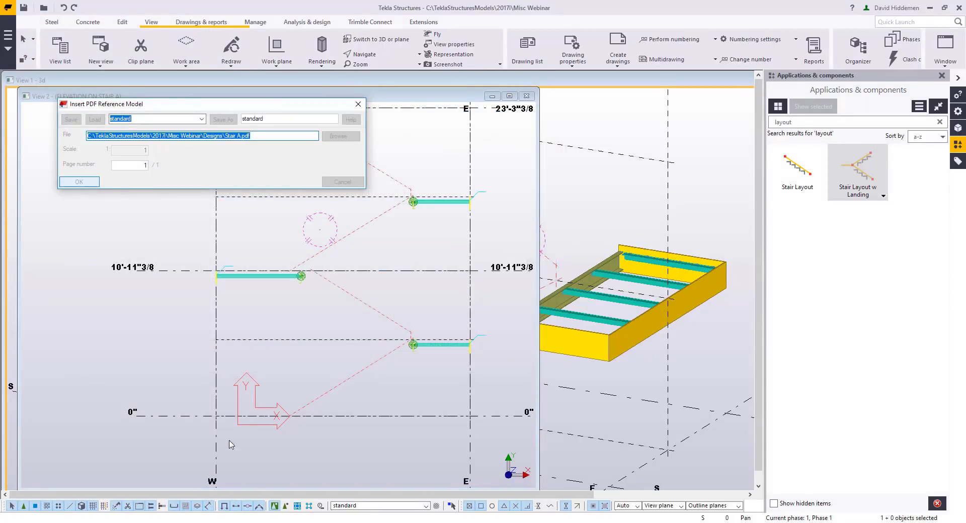
pyautogui.click(216, 416)
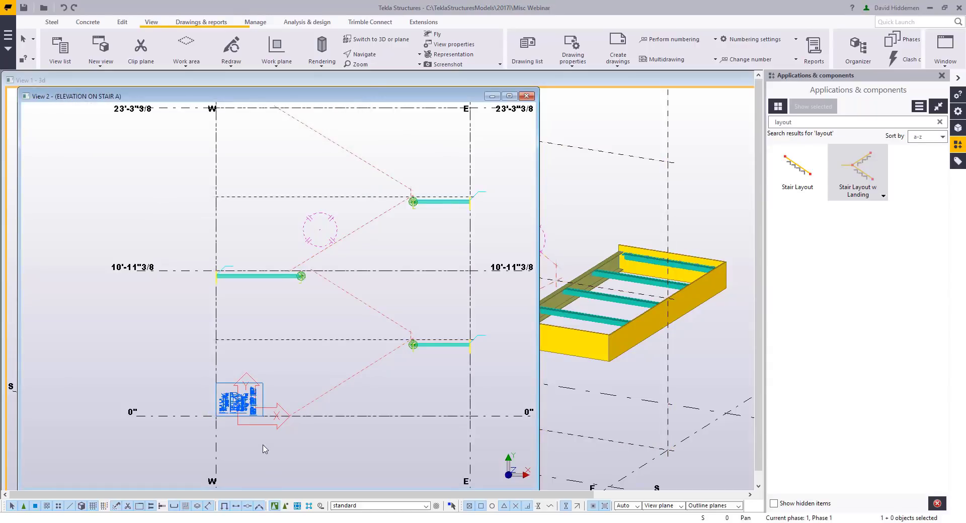
# Examine the inserted Stair A PDF's stair section and its size relative to the stair layouts in the elevation view
pyautogui.scroll(8, 295, 430)
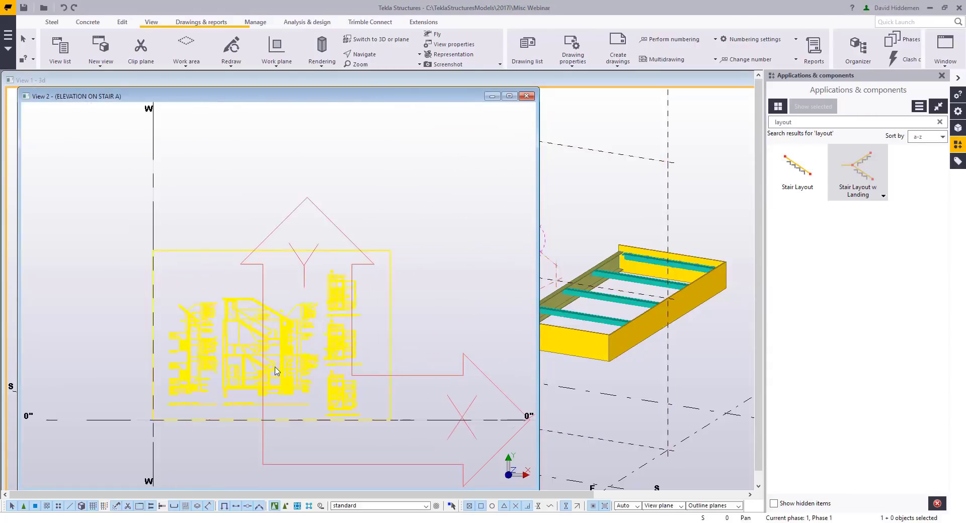
pyautogui.click(280, 412)
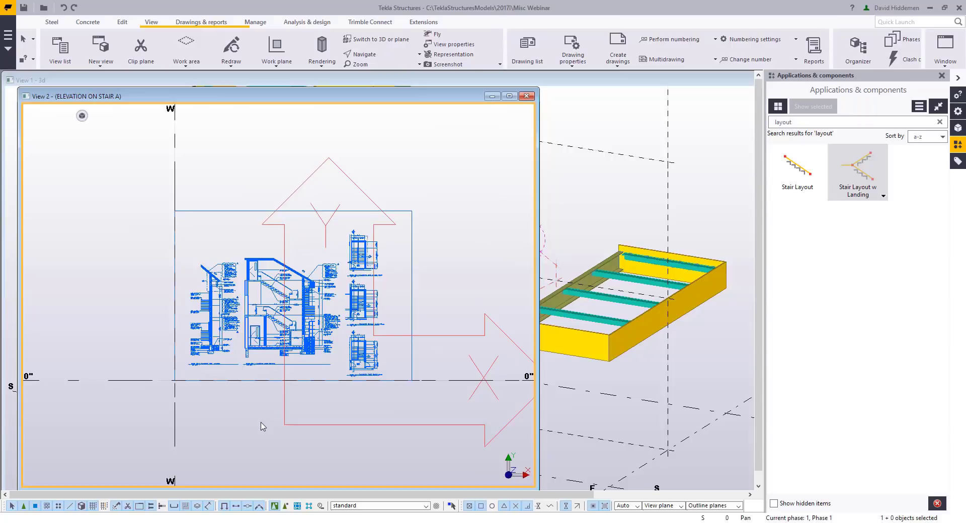
pyautogui.scroll(-8, 261, 427)
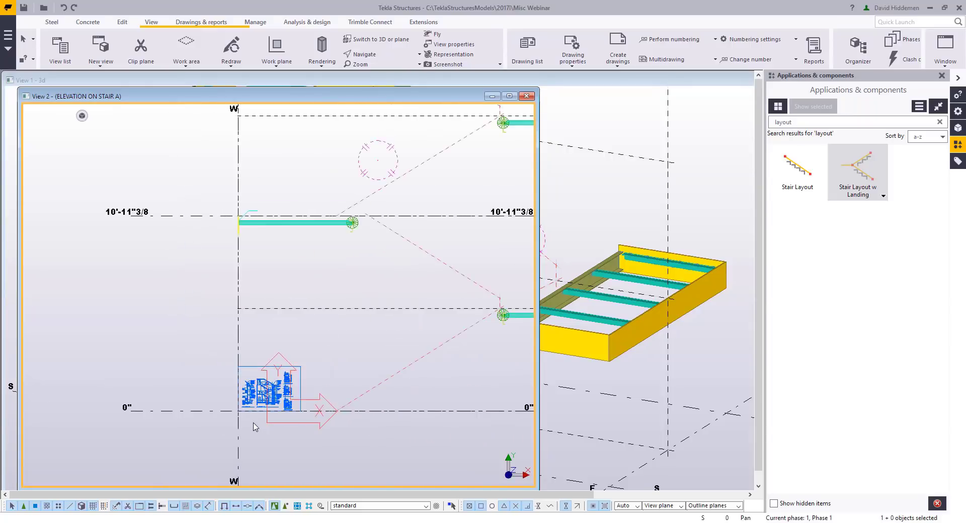
pyautogui.scroll(8, 200, 417)
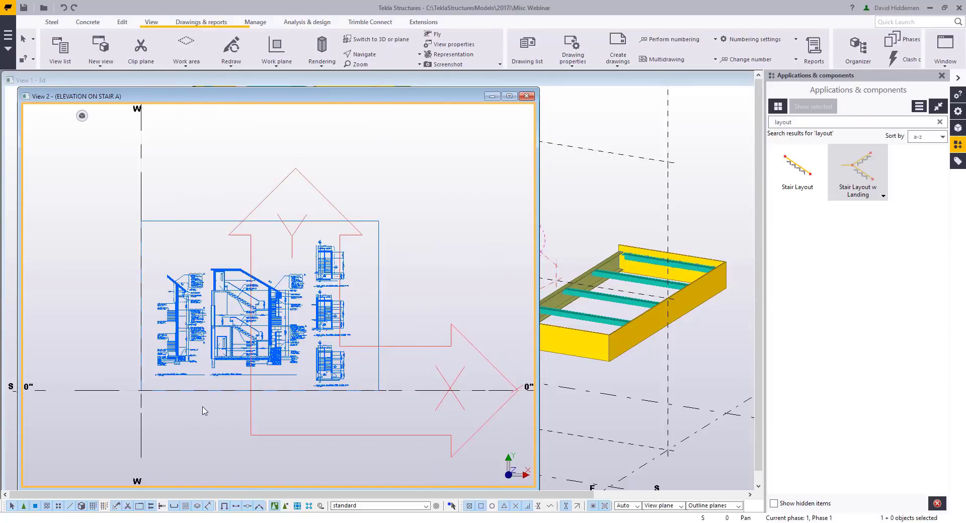
# Scale the inserted Stair A PDF by its first floor and second floor levels, with an actual length of 10'-11"3/8
pyautogui.click(422, 22)
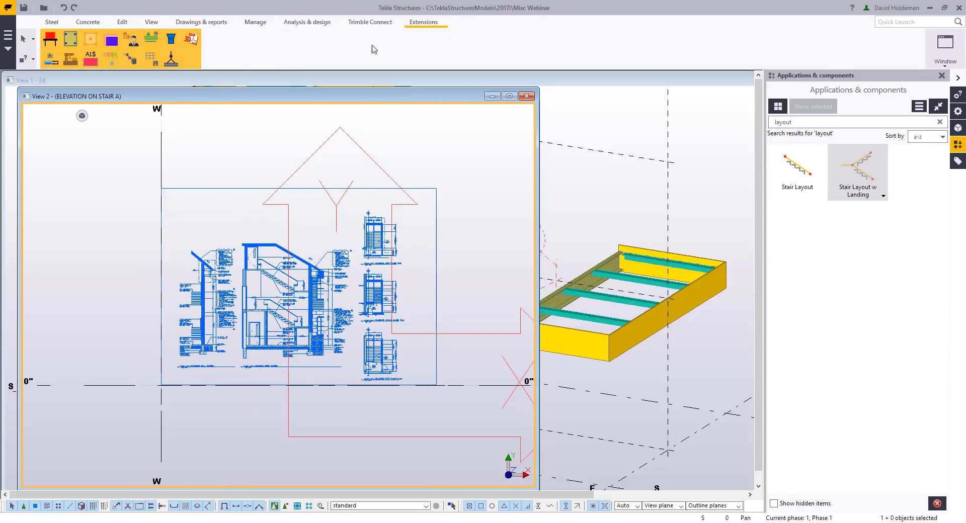
pyautogui.click(131, 58)
pyautogui.scroll(4, 252, 373)
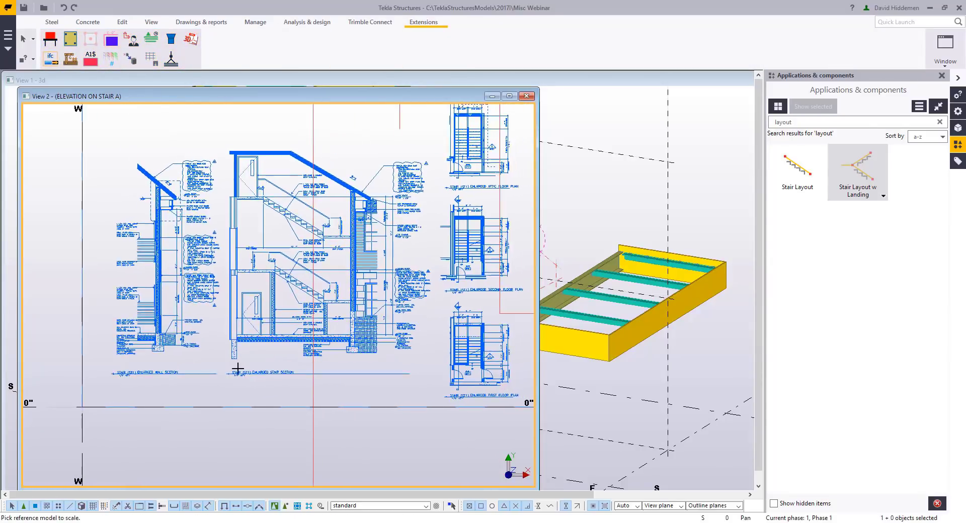
pyautogui.click(355, 337)
pyautogui.scroll(6, 393, 342)
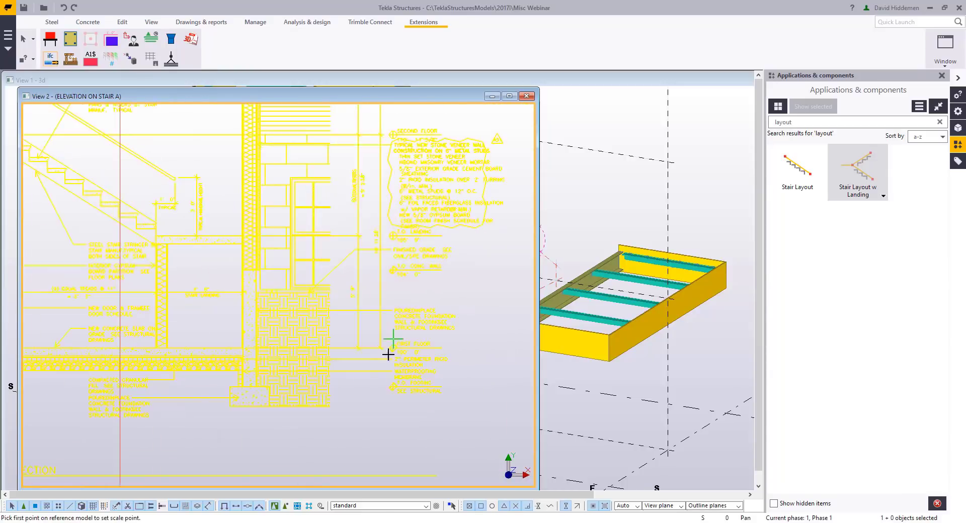
pyautogui.click(367, 329)
pyautogui.scroll(-4, 347, 347)
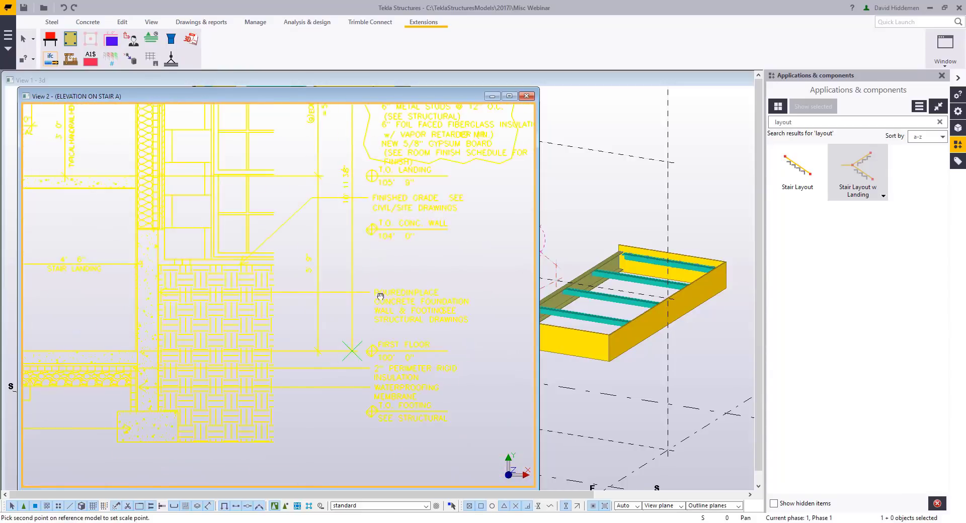
pyautogui.scroll(4, 357, 202)
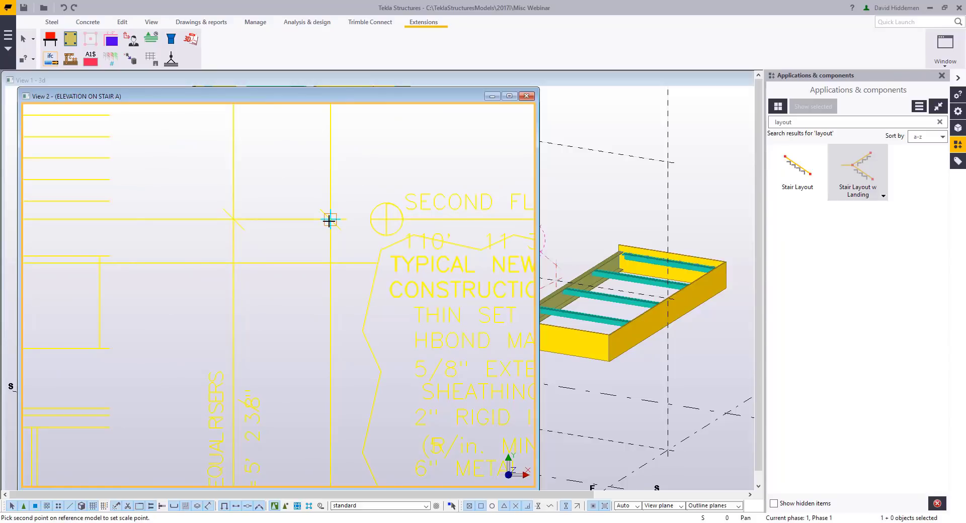
pyautogui.scroll(-2, 302, 243)
pyautogui.click(303, 243)
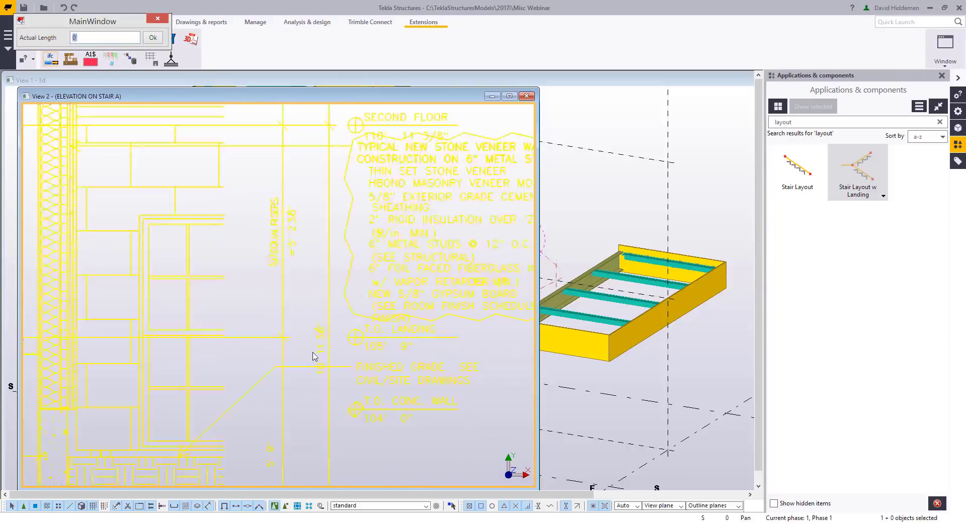
pyautogui.moveTo(105, 22); pyautogui.dragTo(192, 197)
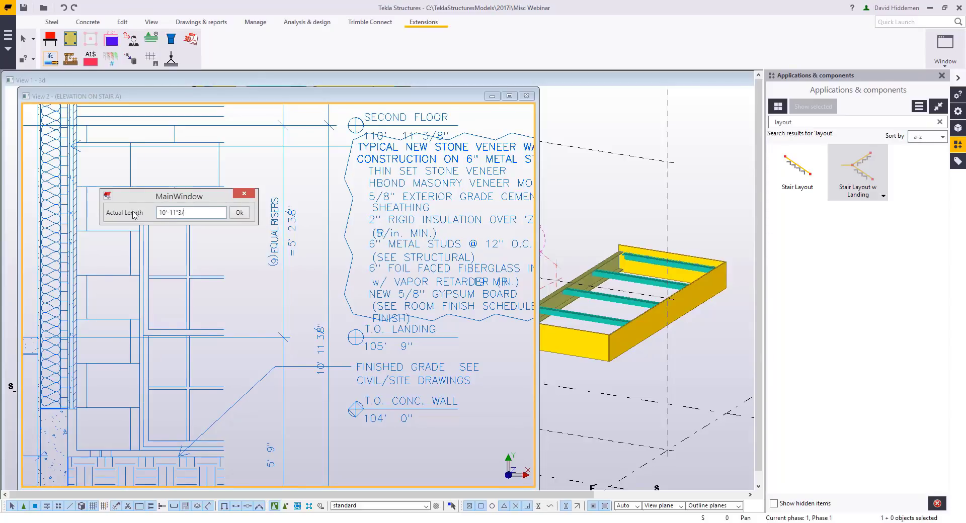
pyautogui.click(240, 214)
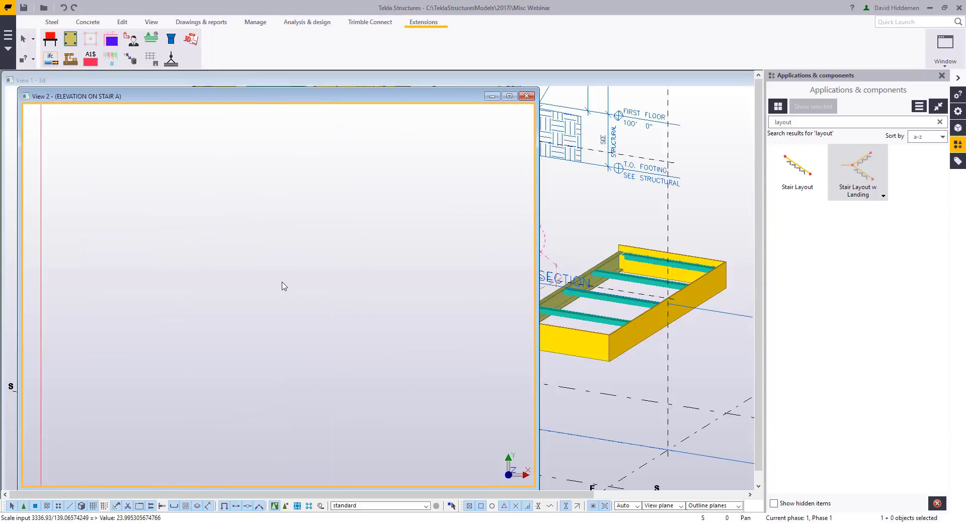
# Move the Stair A PDF from the slab's top corner in the stair section to grid W at level 0", without expanding the work area
pyautogui.scroll(-10, 281, 286)
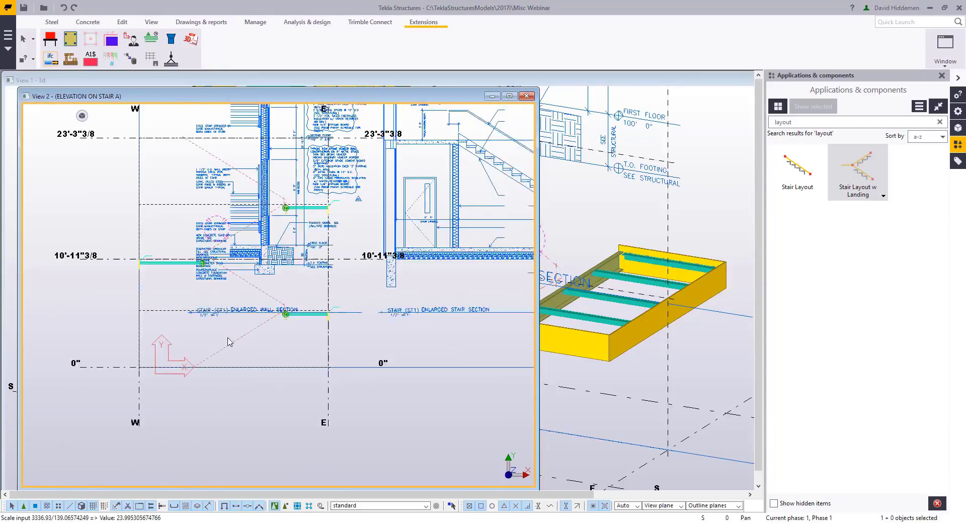
pyautogui.moveTo(270, 362); pyautogui.dragTo(221, 377, button='middle')
pyautogui.rightClick(322, 327)
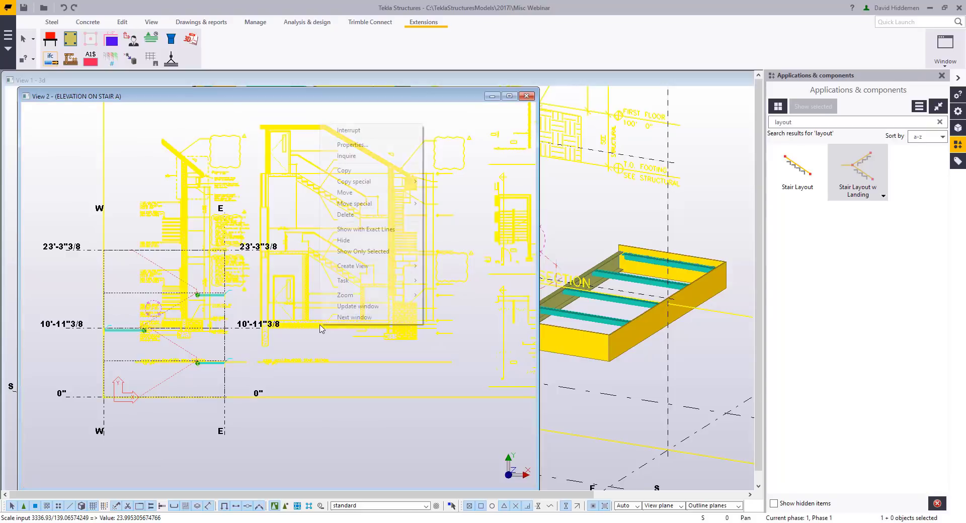
pyautogui.click(353, 194)
pyautogui.scroll(10, 267, 326)
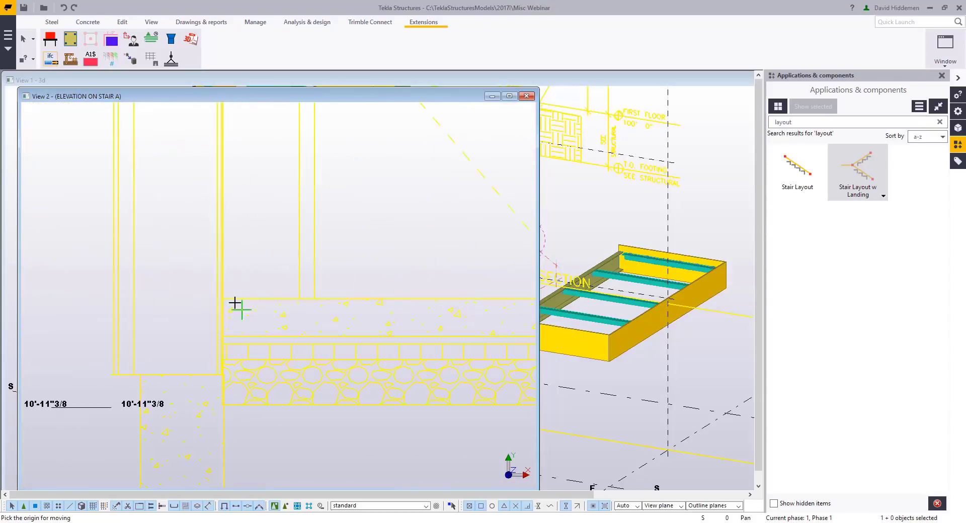
pyautogui.click(219, 296)
pyautogui.scroll(-10, 201, 332)
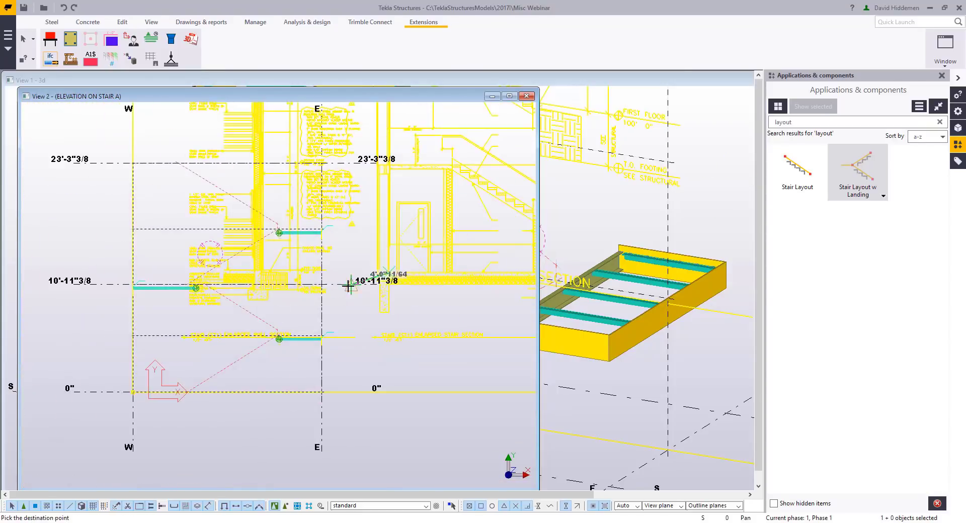
pyautogui.scroll(5, 229, 351)
pyautogui.click(222, 380)
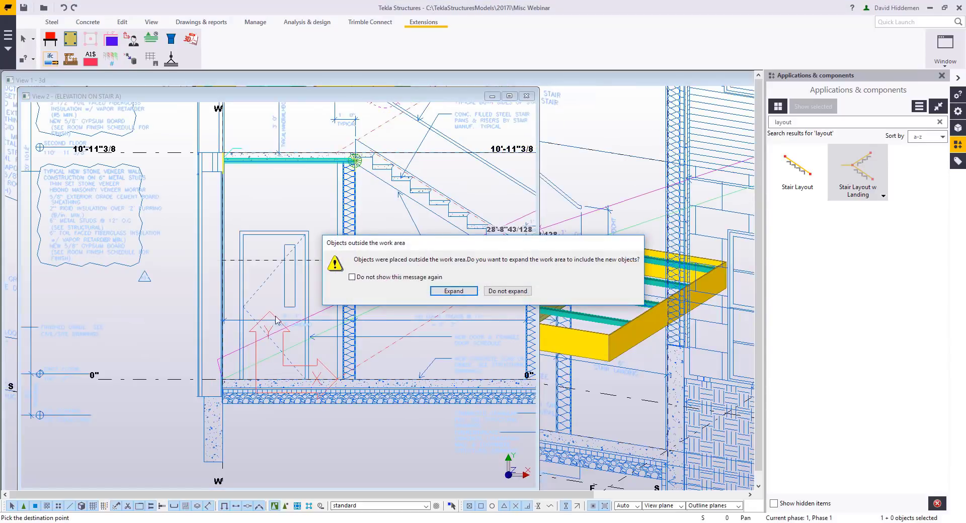
pyautogui.click(495, 294)
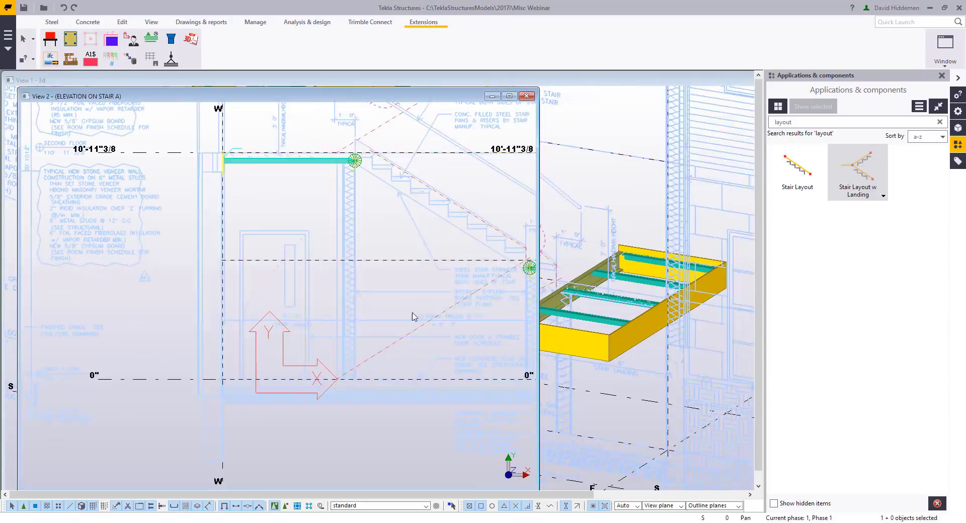
# Examine how the PDF stair section's flights, landings and floor levels line up with the modelled stair layouts in the elevation view
pyautogui.scroll(-6, 427, 418)
pyautogui.moveTo(433, 438); pyautogui.dragTo(267, 398, button='middle')
pyautogui.scroll(3, 266, 398)
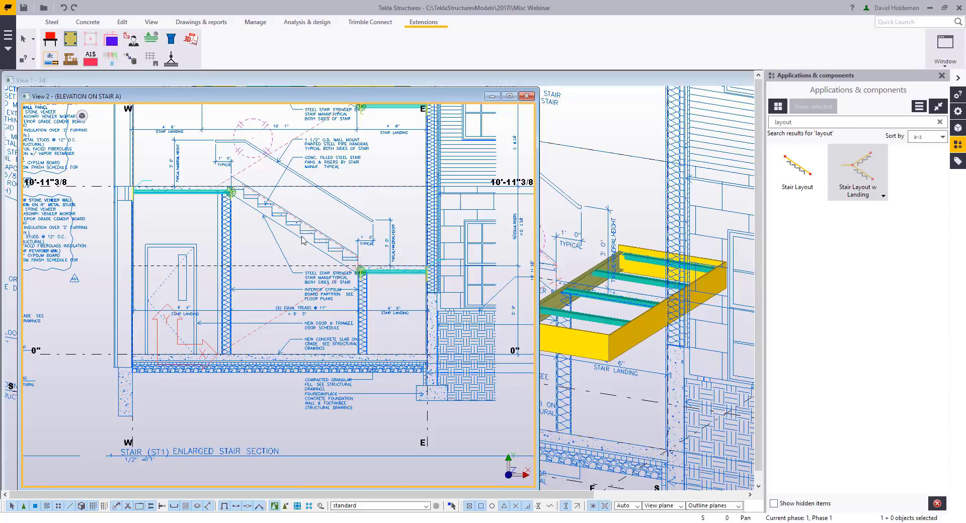
pyautogui.moveTo(372, 227); pyautogui.dragTo(348, 262, button='middle')
pyautogui.moveTo(364, 197); pyautogui.dragTo(359, 255, button='middle')
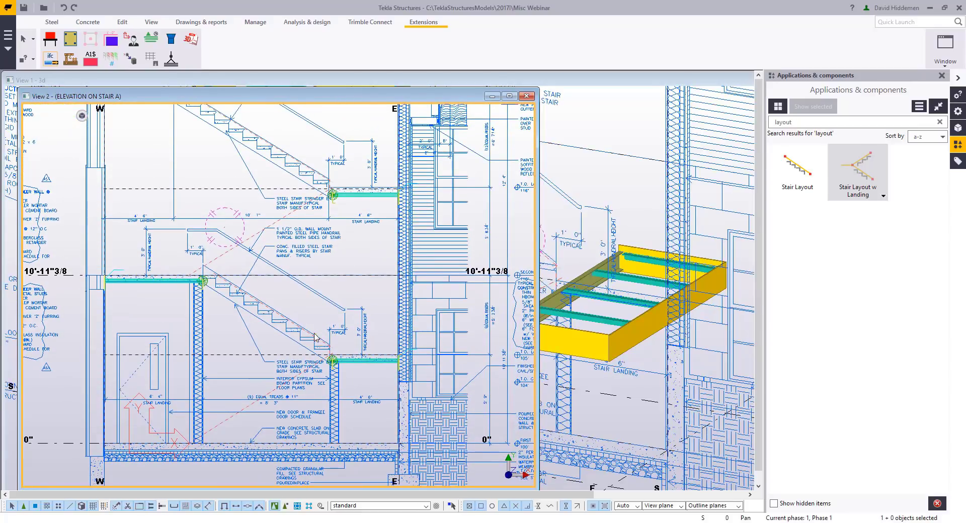
pyautogui.scroll(5, 316, 338)
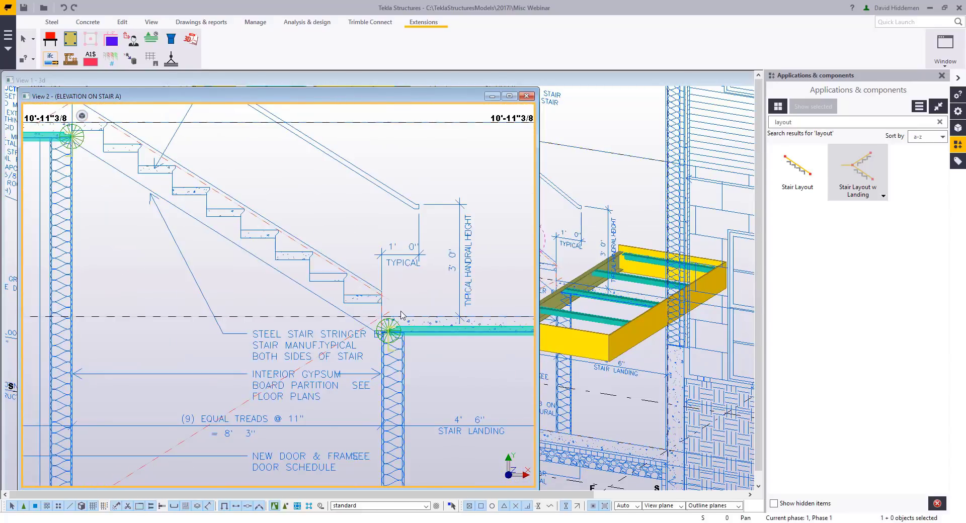
pyautogui.scroll(-5, 329, 244)
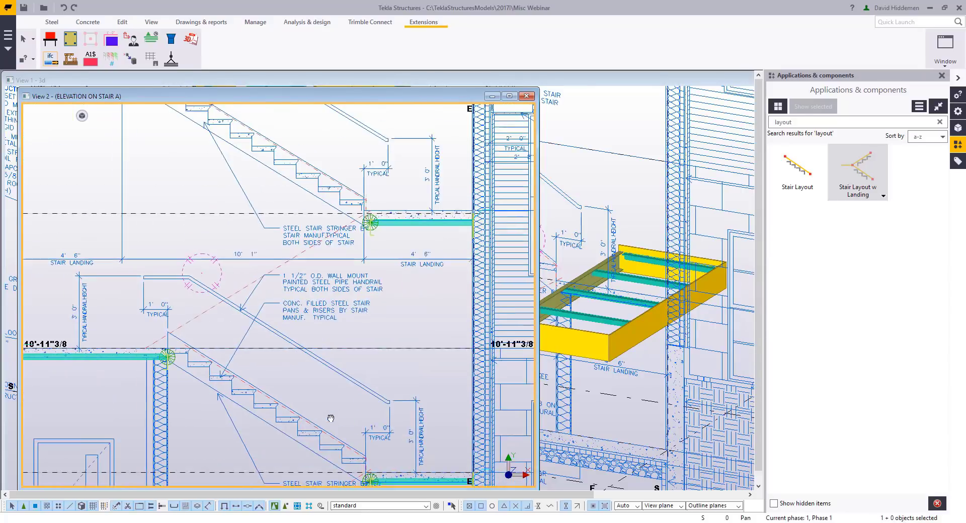
pyautogui.moveTo(296, 261); pyautogui.dragTo(326, 308, button='middle')
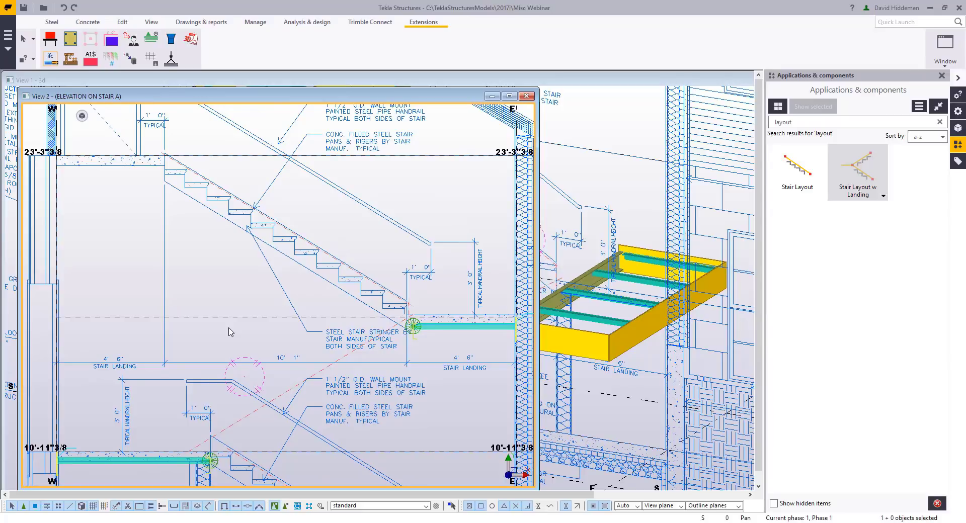
pyautogui.scroll(-5, 232, 330)
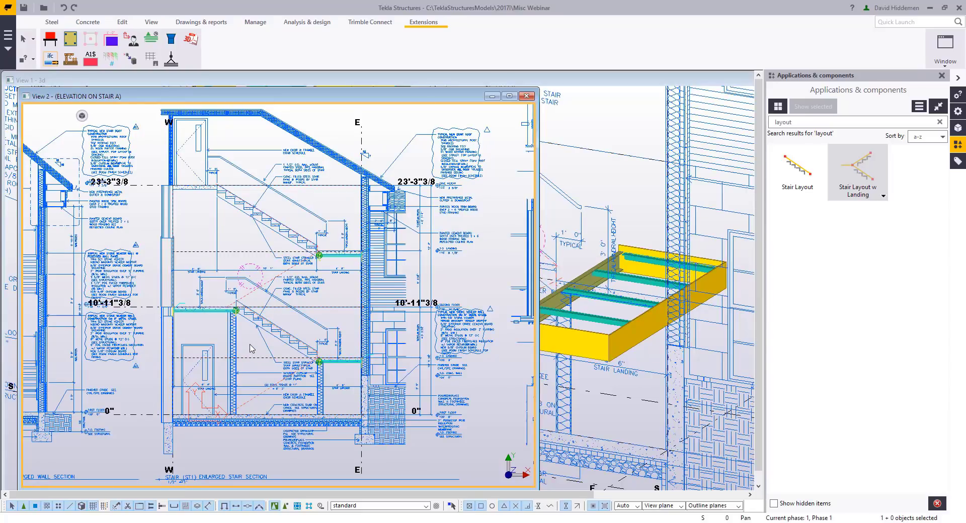
# Close the elevation view and hide the Stair A-1 reference model in the 3D view
pyautogui.click(527, 96)
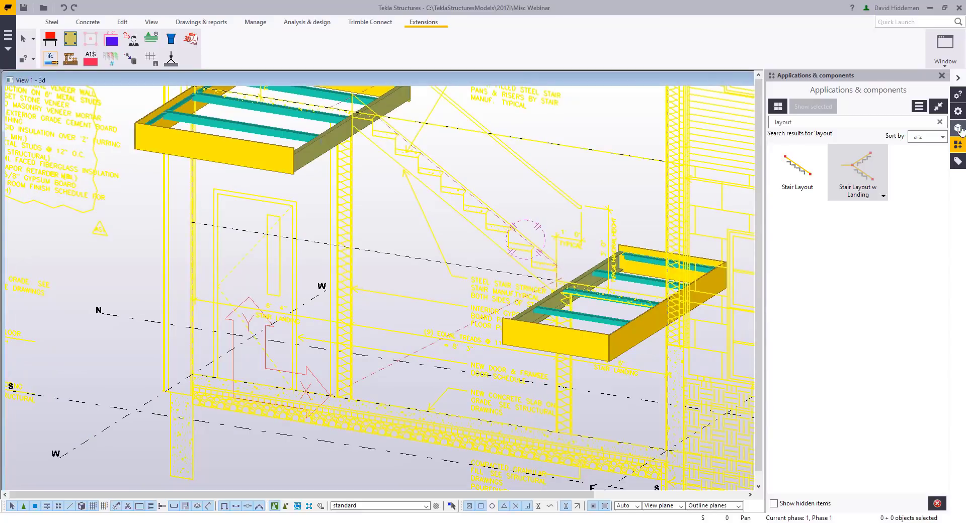
pyautogui.click(958, 128)
pyautogui.click(797, 160)
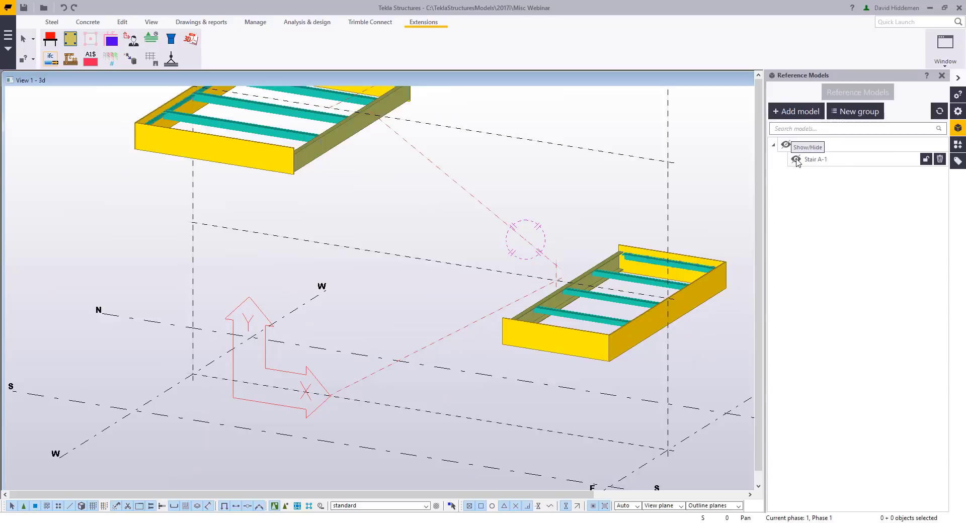
pyautogui.click(796, 160)
pyautogui.click(796, 160)
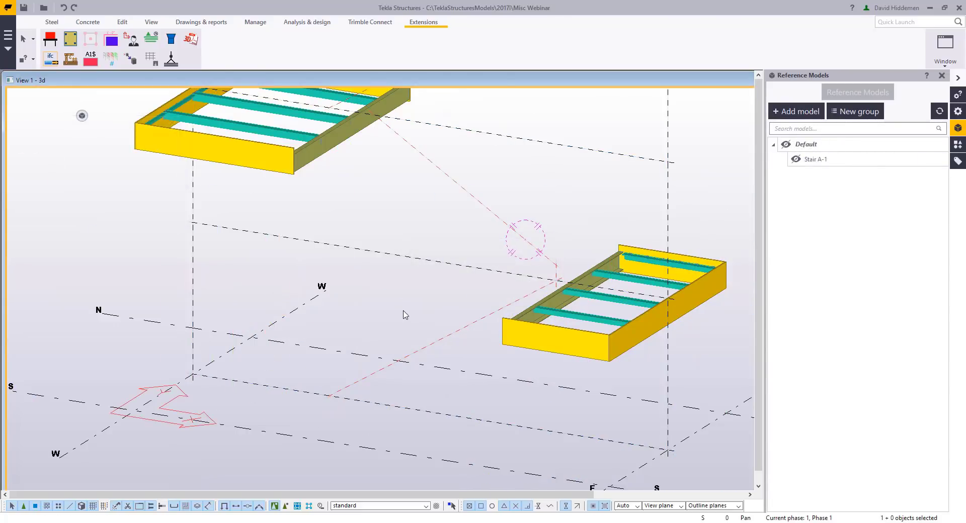
# Clear the component search and look through the Steel Detailing group's Miscellaneous detailing categories for stairs
pyautogui.scroll(-1, 437, 308)
pyautogui.moveTo(436, 308); pyautogui.dragTo(370, 325, button='middle')
pyautogui.click(959, 145)
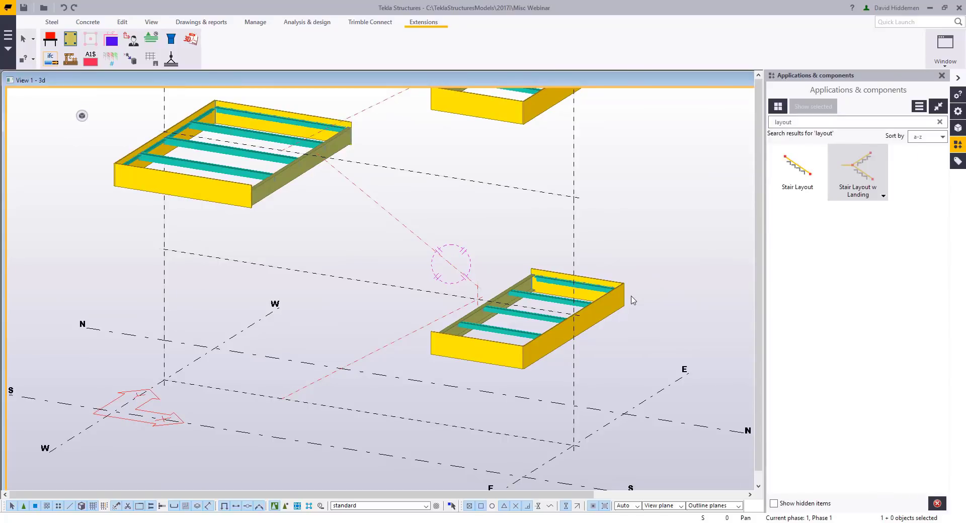
pyautogui.scroll(-4, 615, 304)
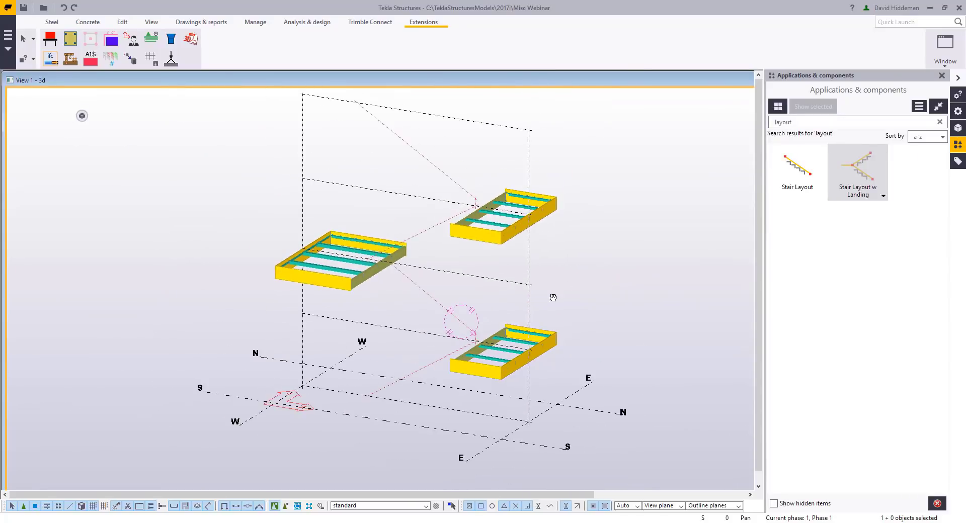
pyautogui.click(940, 121)
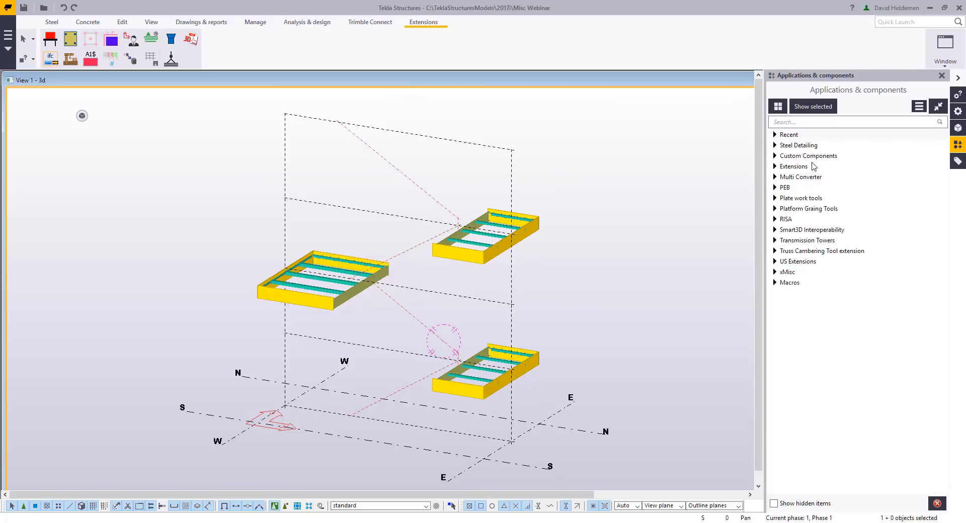
pyautogui.click(803, 147)
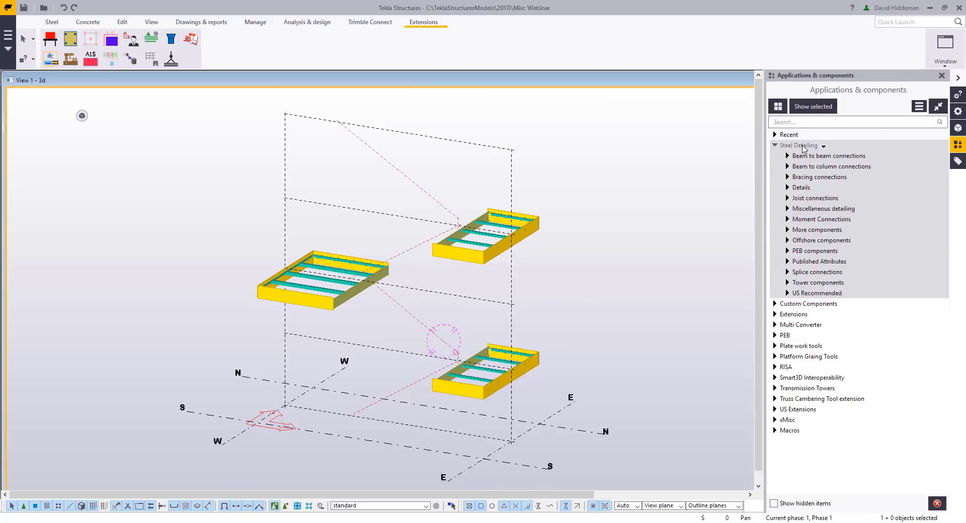
pyautogui.click(817, 209)
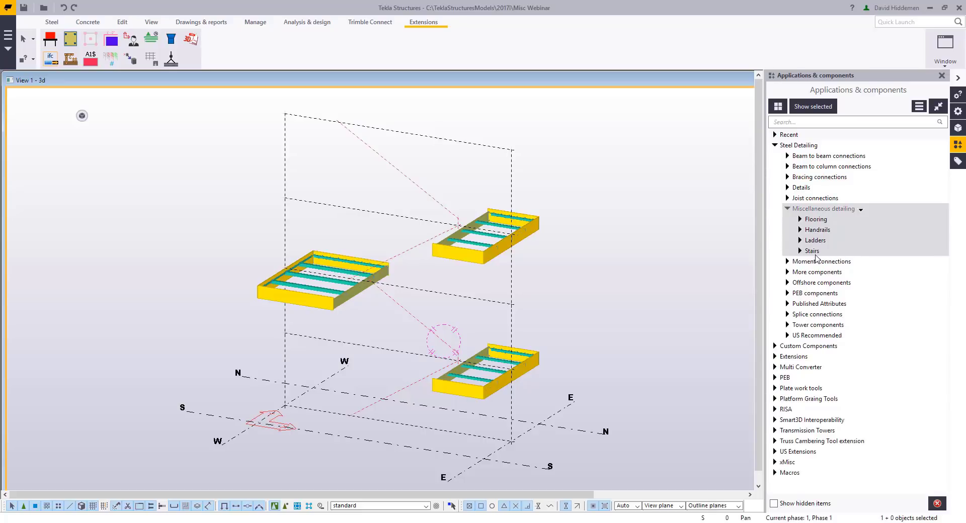
pyautogui.click(776, 146)
# Search the applications and components catalog for "stair" and look through the available stair components
pyautogui.click(789, 121)
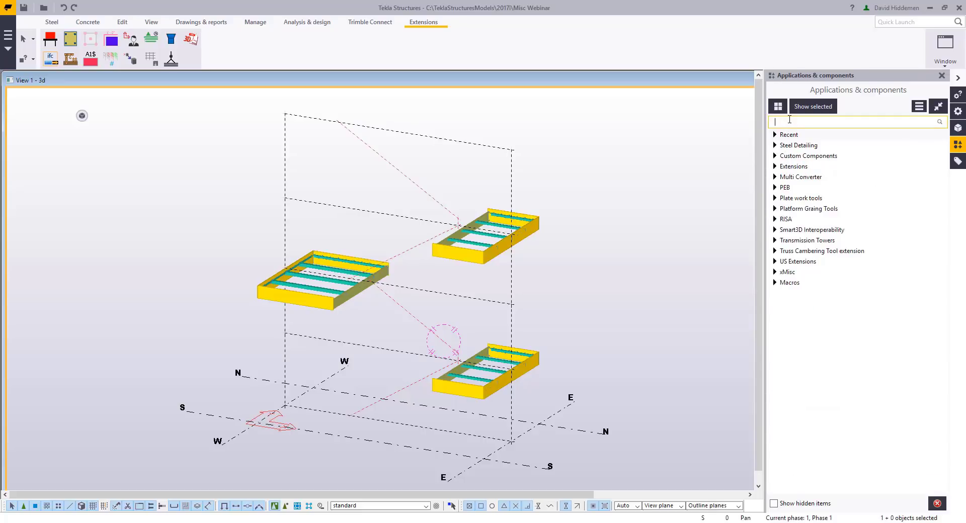
pyautogui.write('stiar')
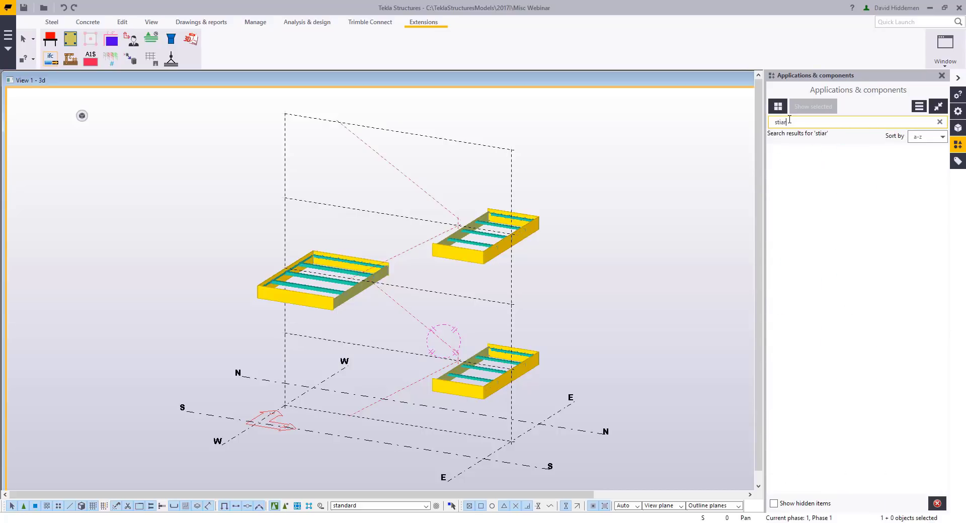
pyautogui.press('BackSpace')
pyautogui.press('BackSpace')
pyautogui.press('BackSpace')
pyautogui.write('air')
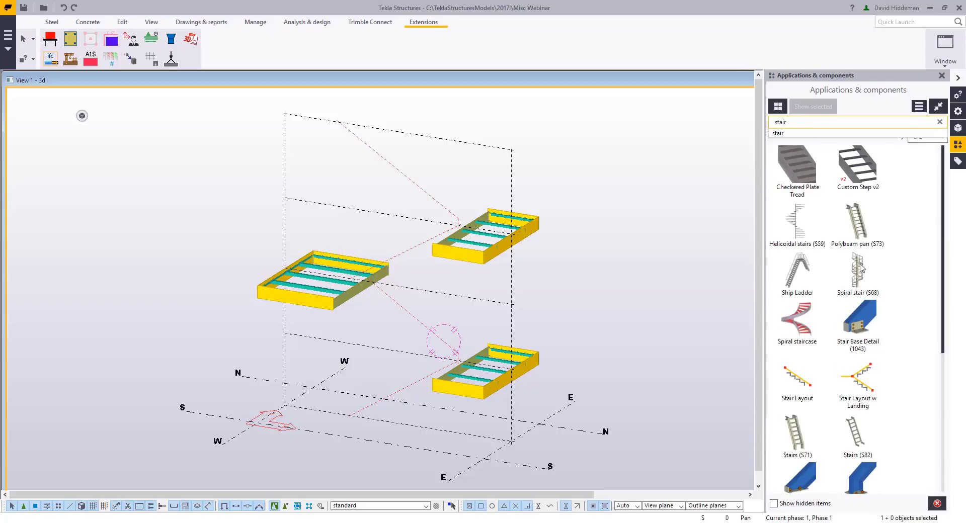
pyautogui.scroll(-5, 893, 327)
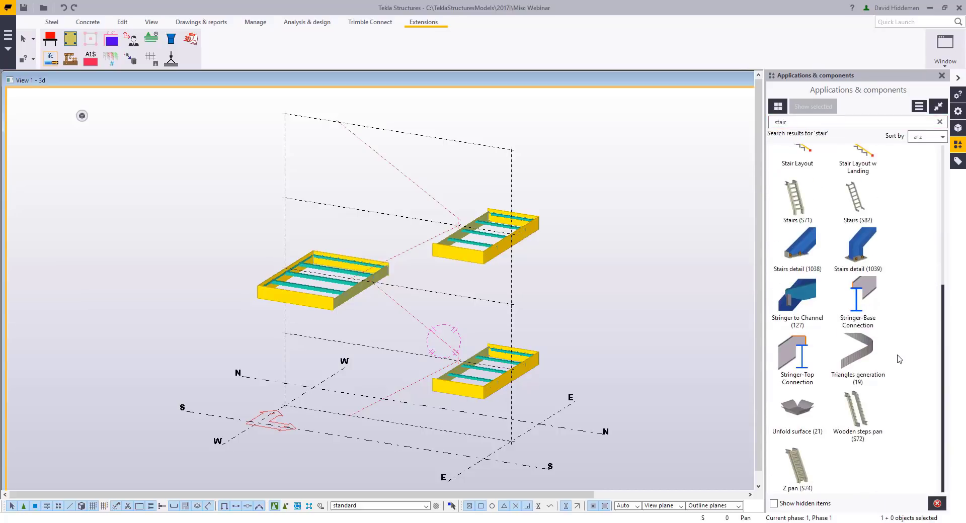
# Create a Z pan (S74) stair along the lowest flight's layout line, from its base at level 0" up to the first landing
pyautogui.click(801, 472)
pyautogui.moveTo(404, 390); pyautogui.dragTo(473, 343, button='middle')
pyautogui.scroll(4, 458, 353)
pyautogui.scroll(2, 362, 412)
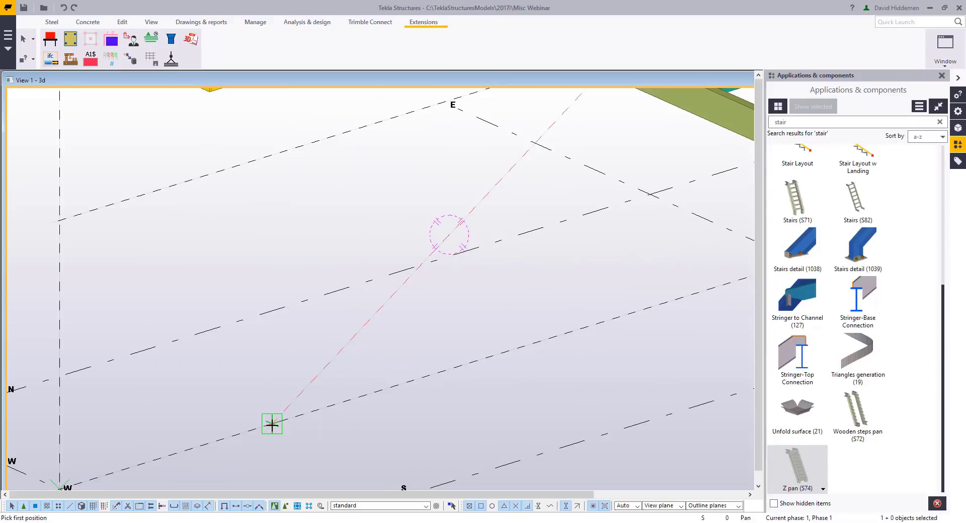
pyautogui.click(272, 425)
pyautogui.moveTo(519, 267); pyautogui.dragTo(371, 412, button='middle')
pyautogui.scroll(4, 475, 201)
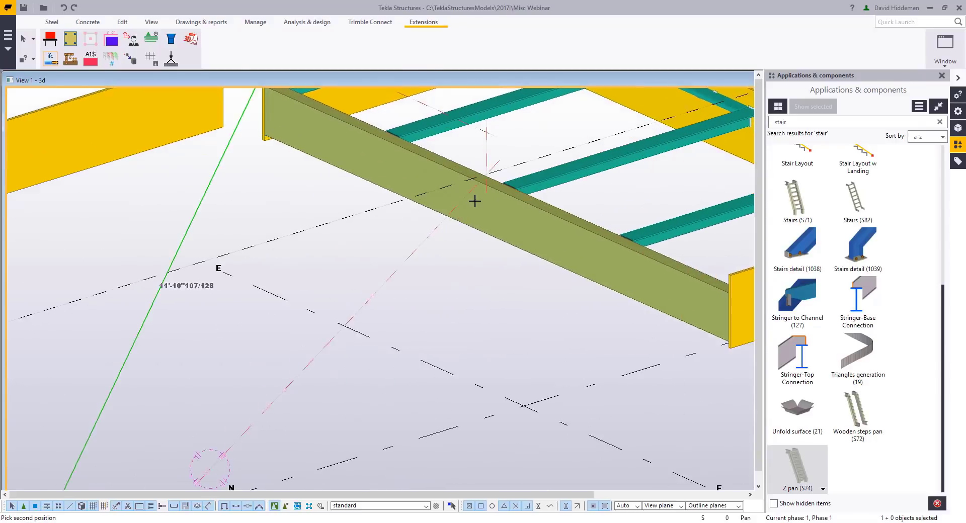
pyautogui.click(492, 162)
pyautogui.scroll(-4, 451, 304)
pyautogui.middleClick(456, 305)
pyautogui.scroll(-4, 455, 304)
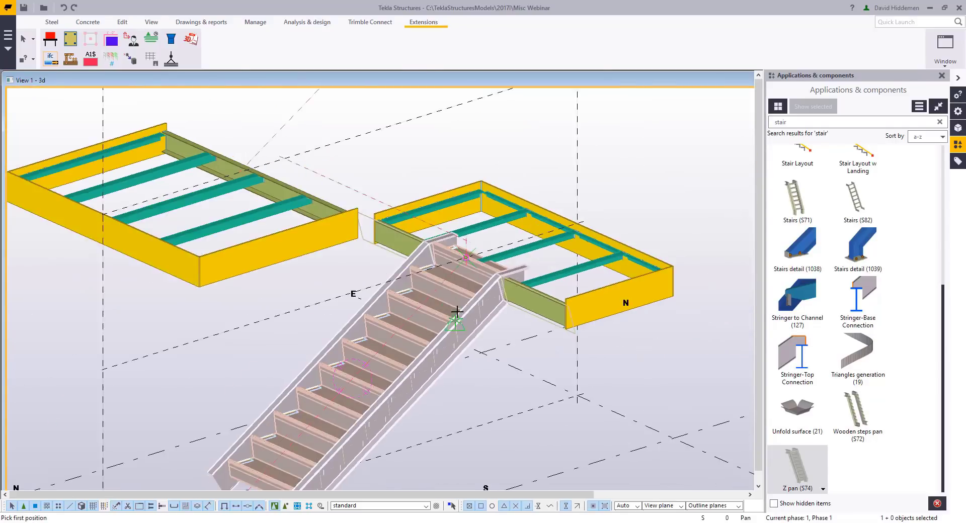
# Open the properties of the lowest Z pan flight and set its stair width to 4'-0"
pyautogui.moveTo(456, 308); pyautogui.dragTo(476, 248, button='middle')
pyautogui.rightClick(504, 352)
pyautogui.click(525, 356)
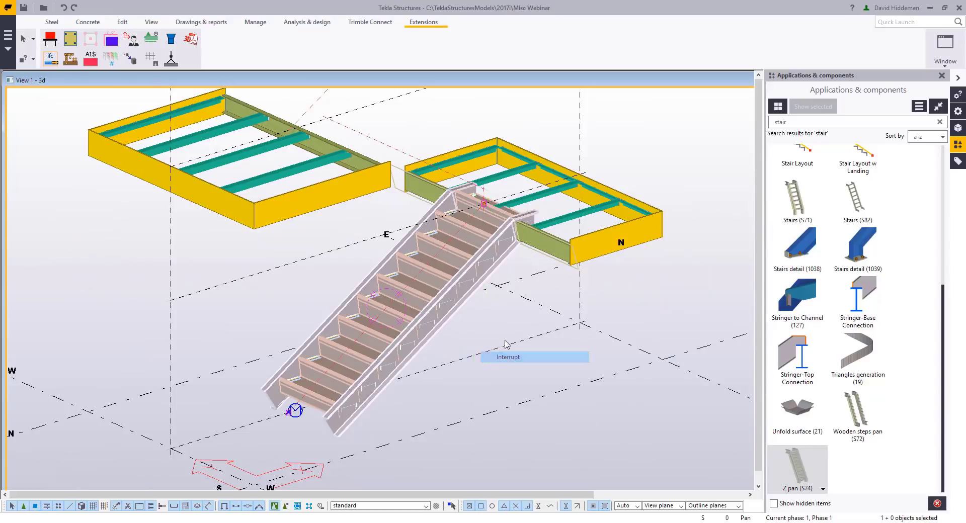
pyautogui.scroll(2, 501, 336)
pyautogui.scroll(-2, 501, 328)
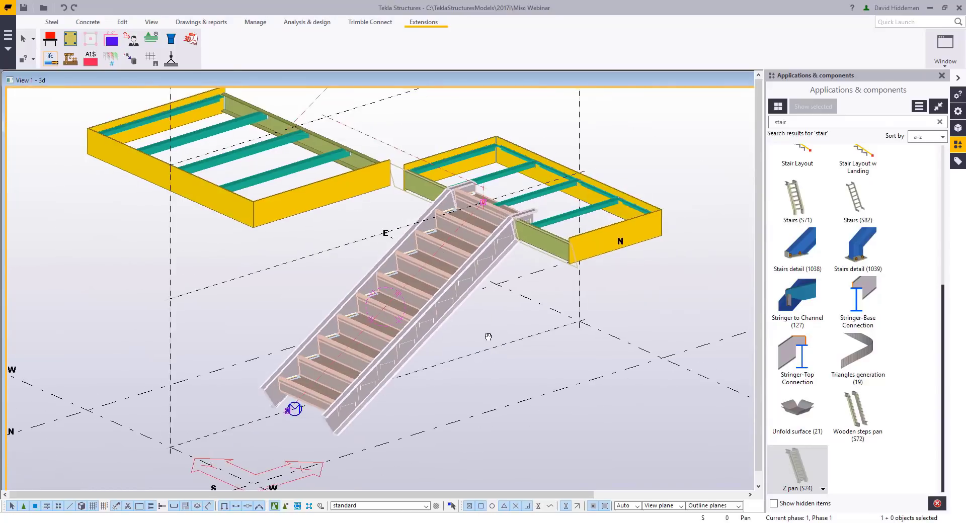
pyautogui.moveTo(501, 328); pyautogui.dragTo(486, 340, button='middle')
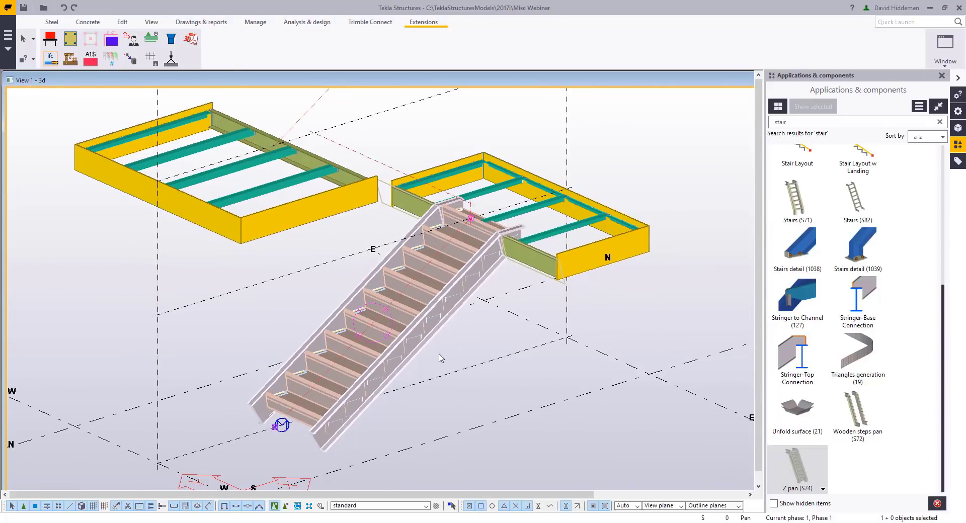
pyautogui.scroll(3, 440, 358)
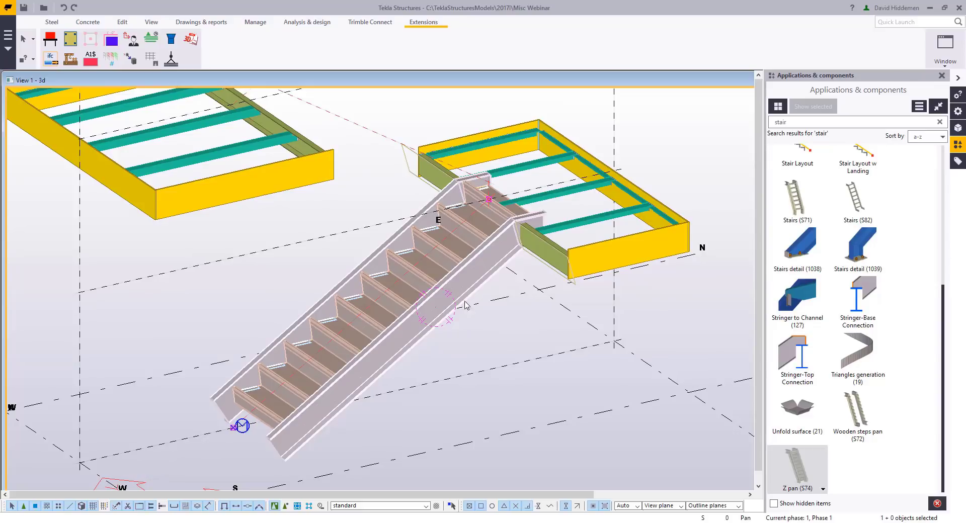
pyautogui.doubleClick(463, 282)
pyautogui.moveTo(405, 283); pyautogui.dragTo(315, 286, button='middle')
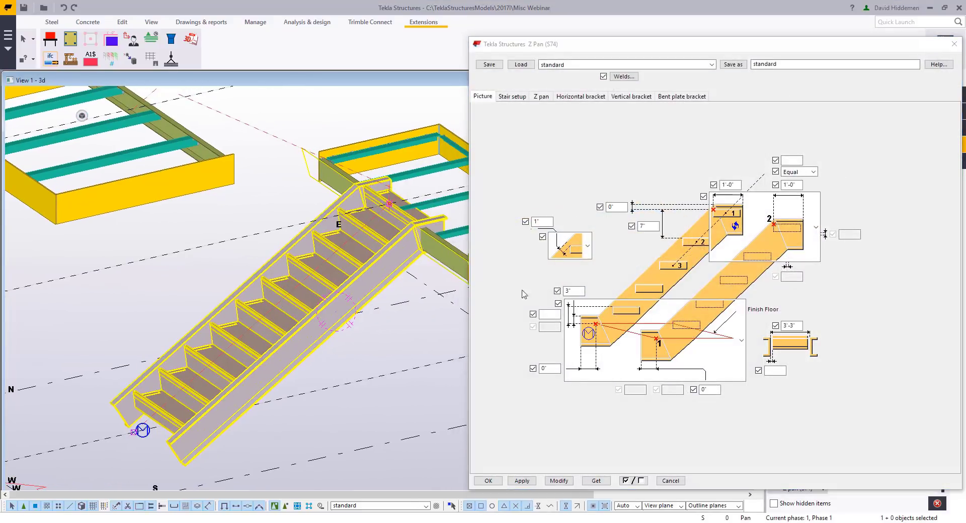
pyautogui.moveTo(799, 326); pyautogui.dragTo(758, 326)
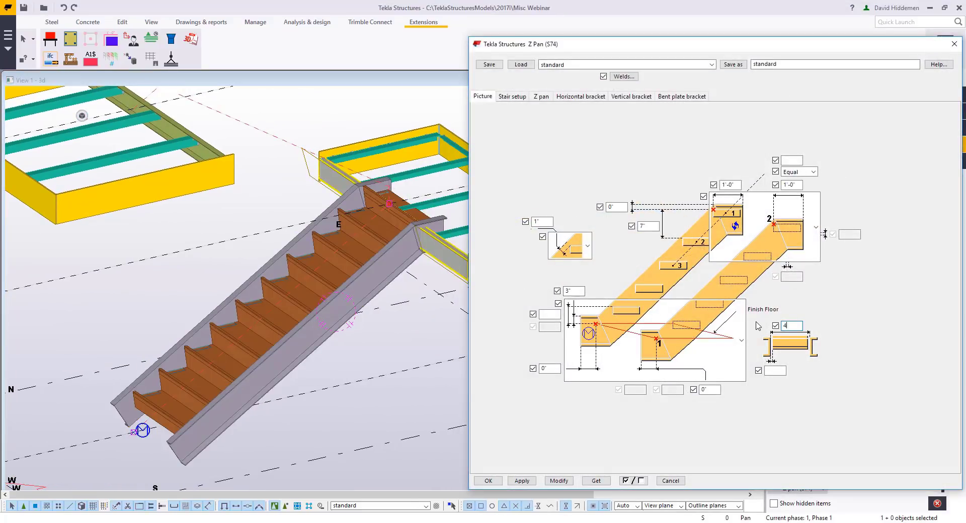
pyautogui.write('48')
# Set both top stringer extensions to 0" and the top vertical offset to 5", and apply them to the flight
pyautogui.moveTo(738, 185); pyautogui.dragTo(722, 185)
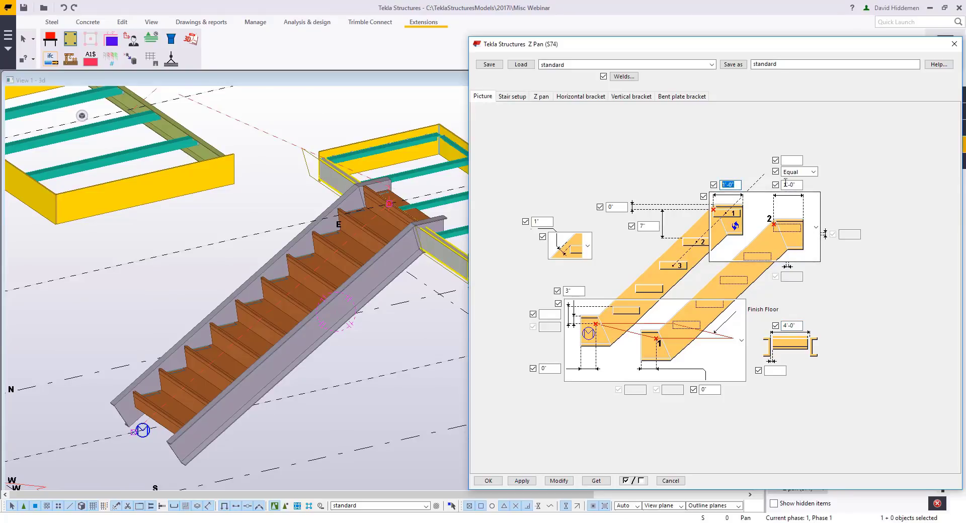
pyautogui.write('0')
pyautogui.moveTo(799, 184); pyautogui.dragTo(783, 185)
pyautogui.write('0')
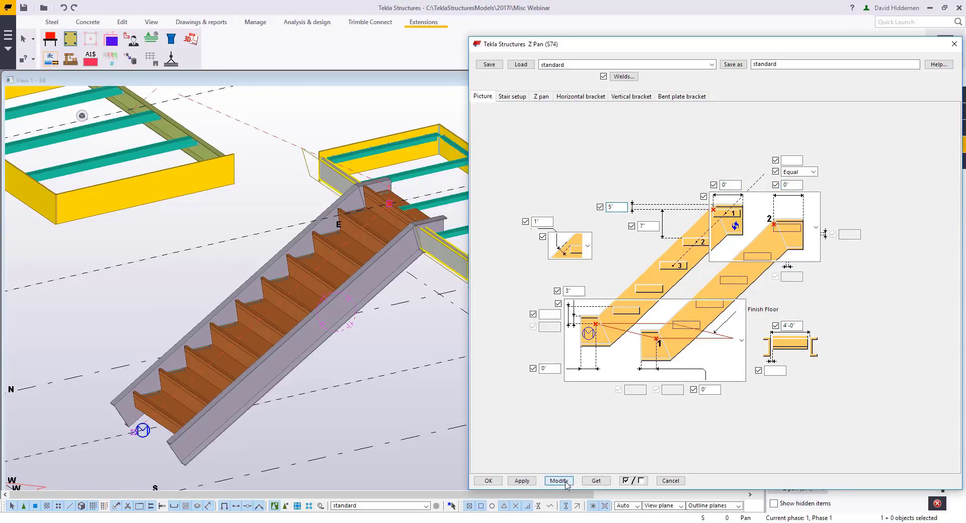
pyautogui.moveTo(400, 285); pyautogui.dragTo(383, 310, button='middle')
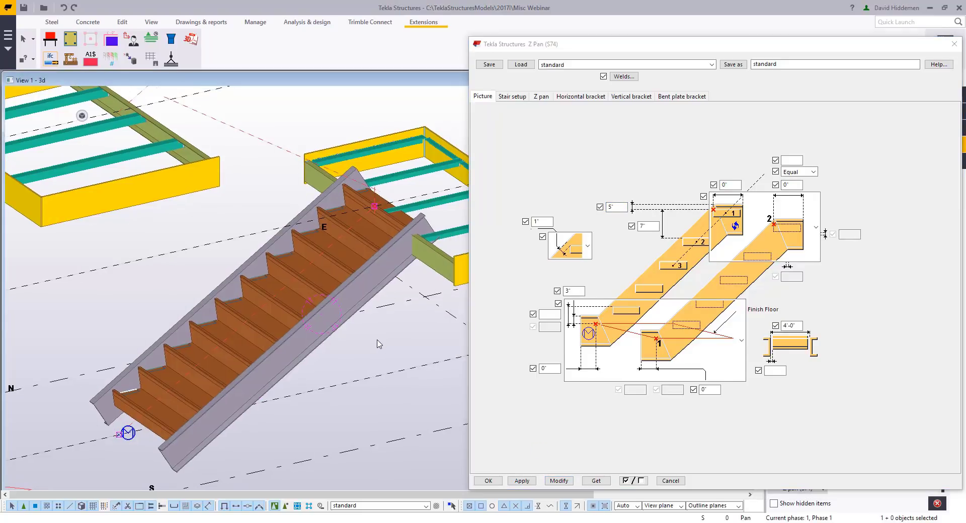
# In the stair setup, choose the bracket option without brackets and set Create assembly to All
pyautogui.click(513, 97)
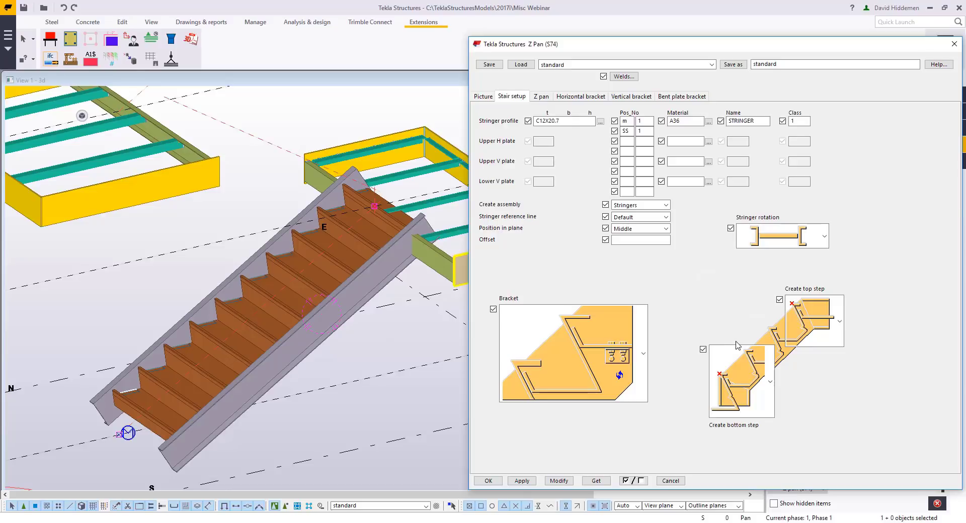
pyautogui.click(636, 366)
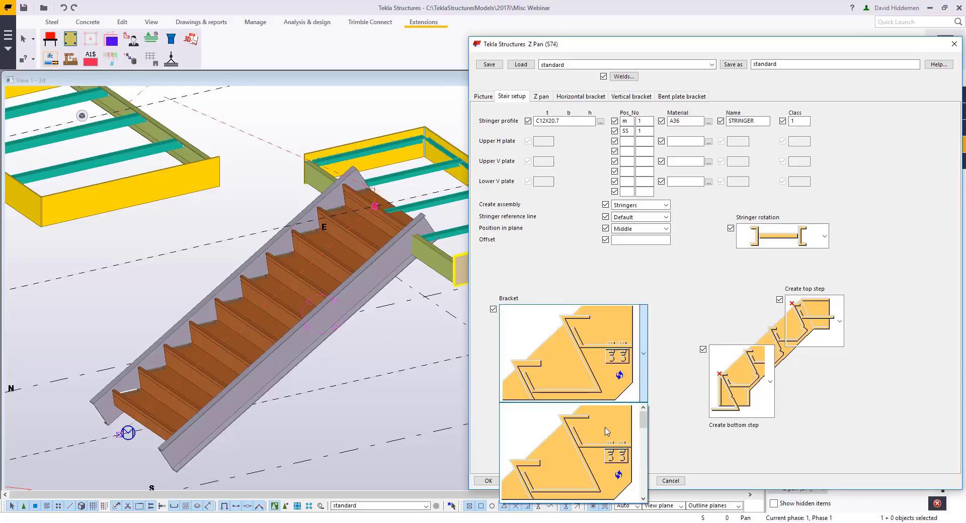
pyautogui.scroll(-2, 605, 431)
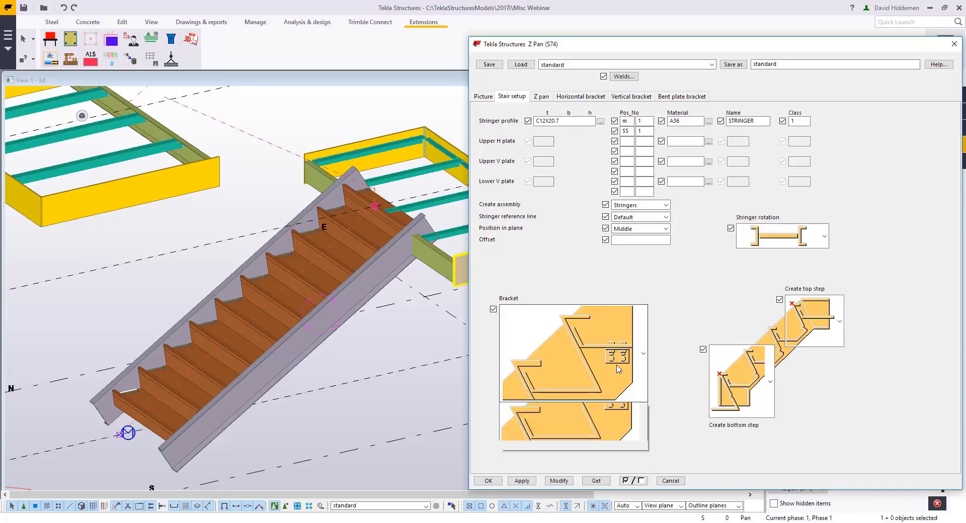
pyautogui.scroll(-1, 605, 431)
pyautogui.click(600, 455)
pyautogui.click(610, 360)
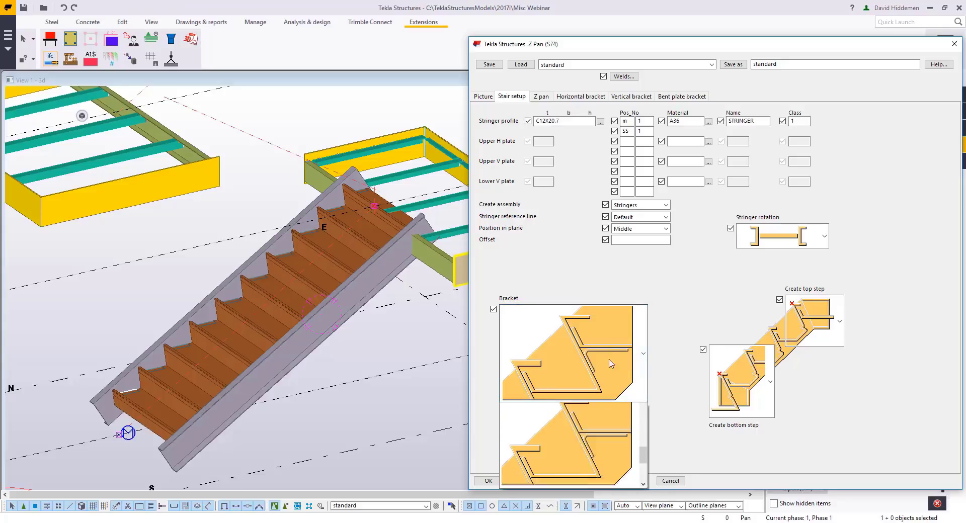
pyautogui.scroll(-2, 599, 456)
pyautogui.click(599, 456)
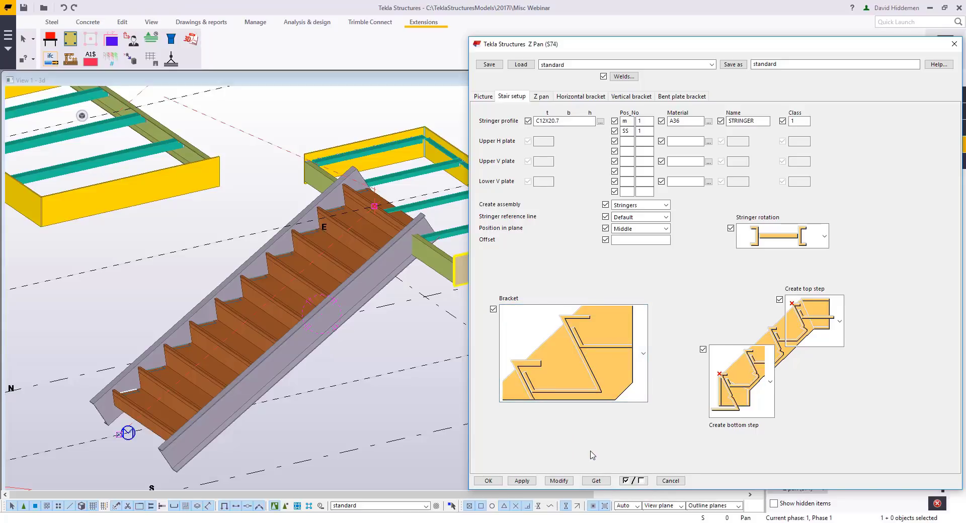
pyautogui.click(665, 206)
pyautogui.click(648, 232)
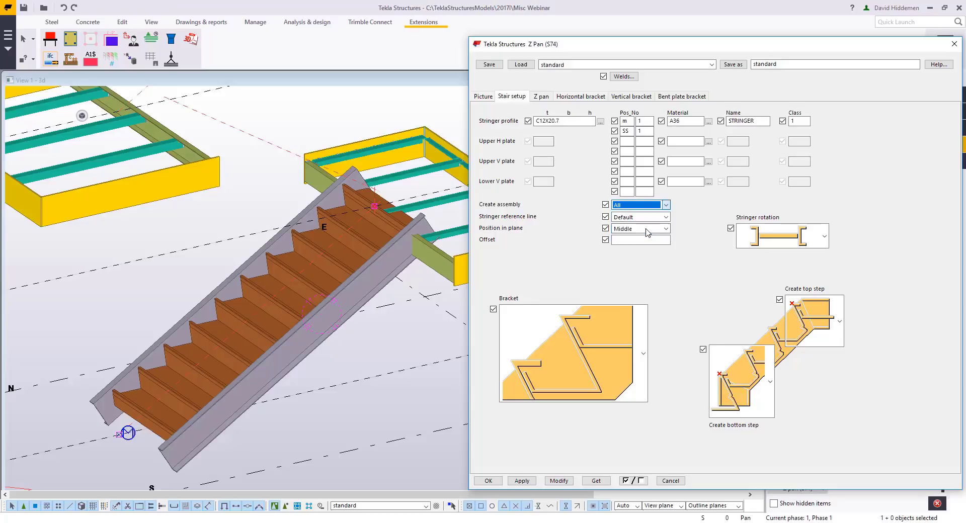
# Change the stair's site welds 2 and 3 to shop welds and apply the changes to the flight
pyautogui.click(624, 76)
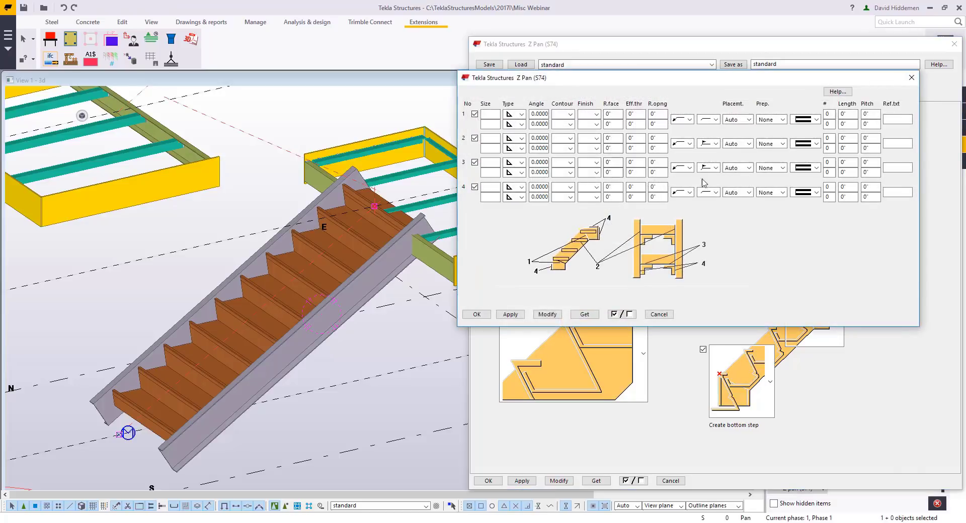
pyautogui.click(708, 192)
pyautogui.click(708, 192)
pyautogui.click(715, 144)
pyautogui.click(711, 172)
pyautogui.click(551, 315)
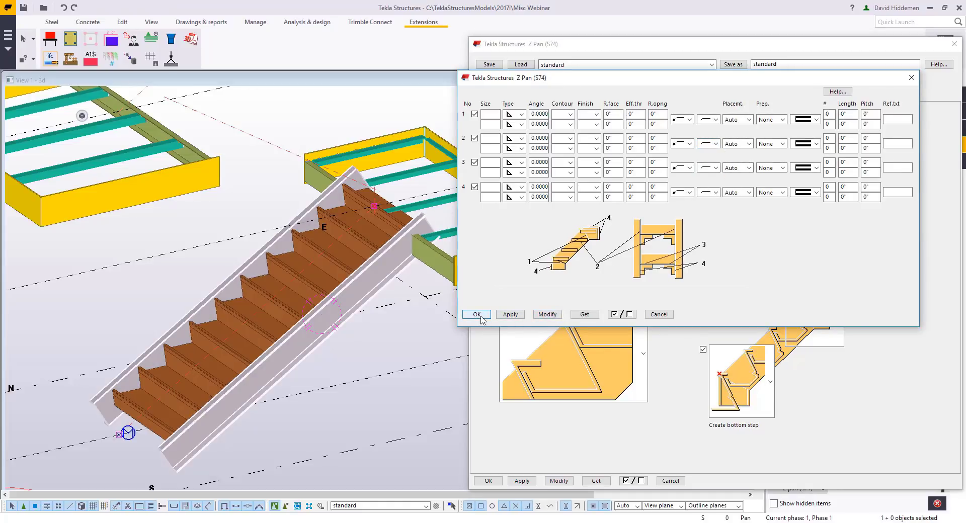
pyautogui.click(477, 314)
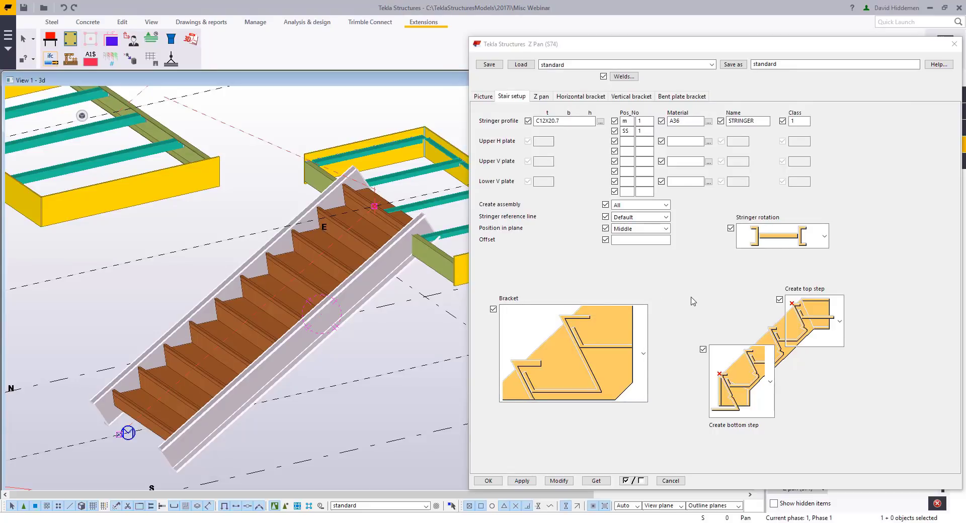
# Set the stringer profile to C10X15.3 from the hot rolled C profiles
pyautogui.click(600, 123)
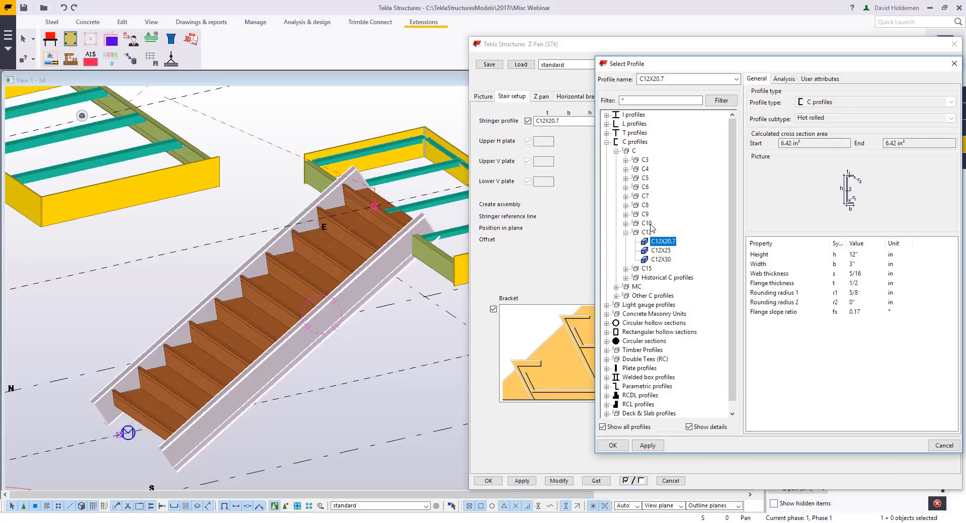
pyautogui.doubleClick(647, 223)
pyautogui.doubleClick(661, 232)
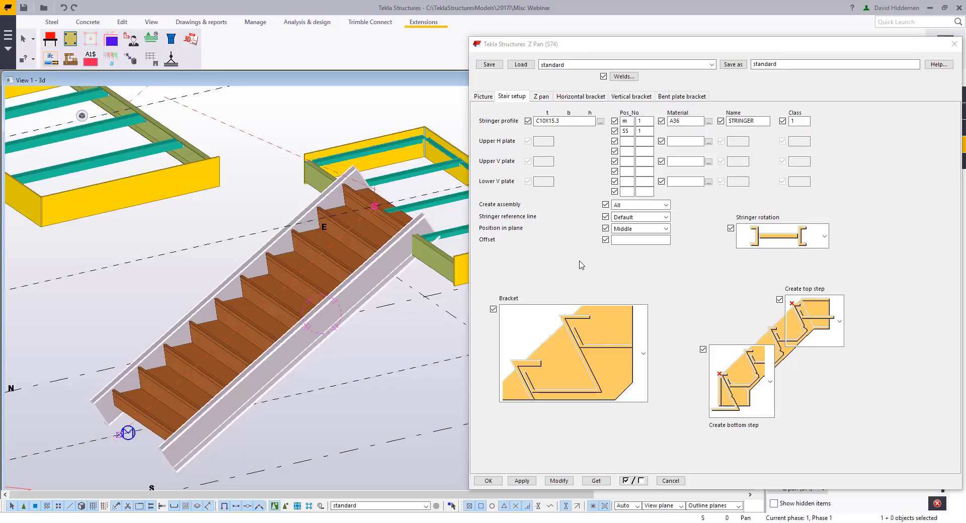
# Set the horizontal and vertical dimensions of the top Z pan step to 3" and apply them to the flight
pyautogui.moveTo(441, 214); pyautogui.dragTo(433, 236, button='middle')
pyautogui.scroll(2, 402, 224)
pyautogui.moveTo(368, 227)
pyautogui.keyDown('ctrl'); pyautogui.mouseDown(button='middle')
pyautogui.moveTo(283, 237)
pyautogui.moveTo(419, 212)
pyautogui.moveTo(378, 234)
pyautogui.mouseUp(button='middle'); pyautogui.keyUp('ctrl')
pyautogui.scroll(3, 421, 216)
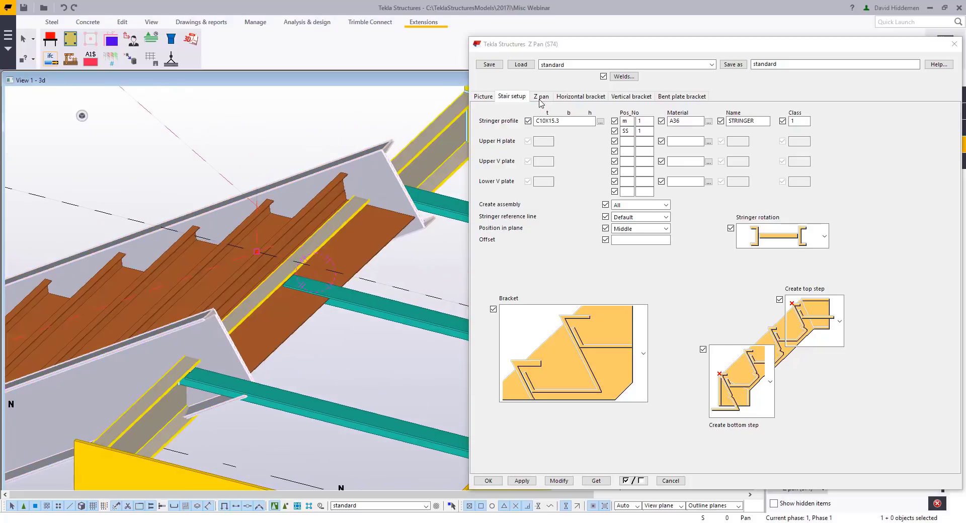
pyautogui.click(541, 98)
pyautogui.moveTo(762, 287); pyautogui.dragTo(716, 295)
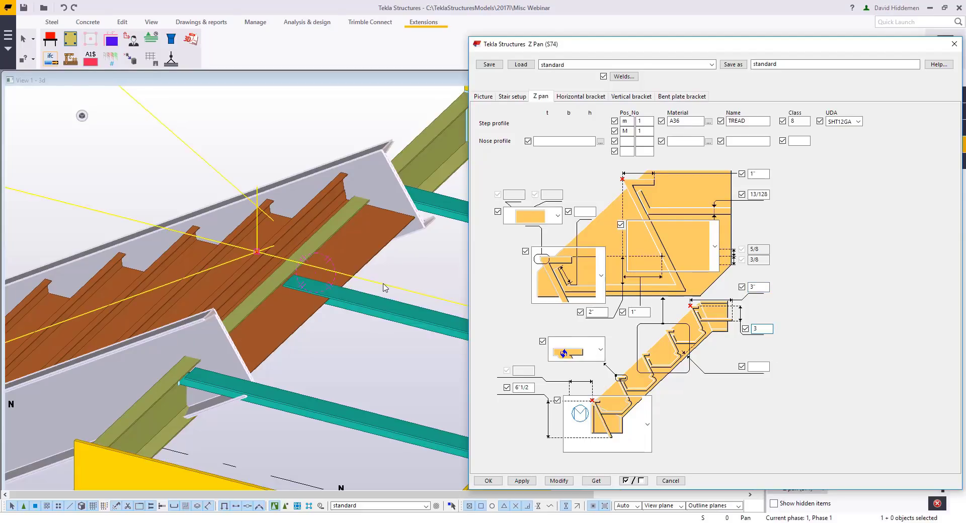
pyautogui.click(386, 294)
pyautogui.click(568, 489)
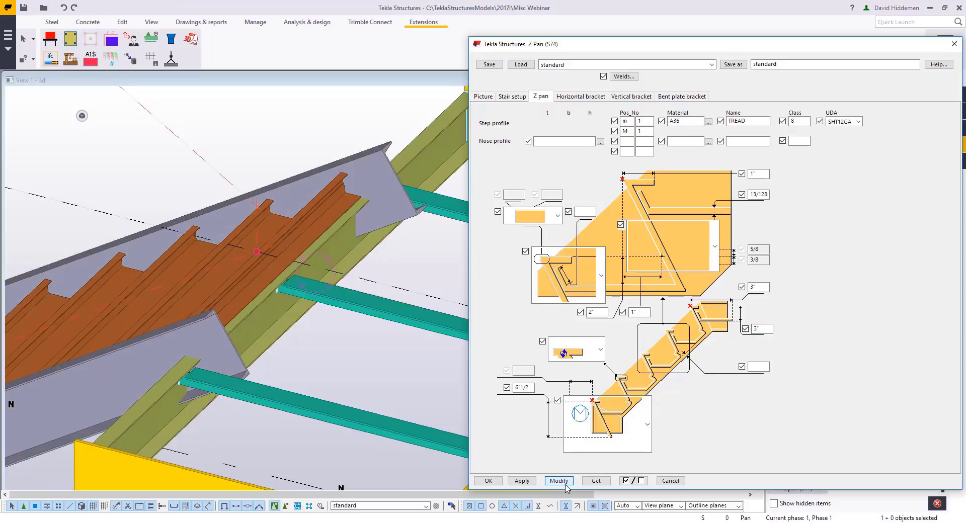
pyautogui.scroll(-5, 297, 317)
pyautogui.keyDown('ctrl'); pyautogui.moveTo(297, 317); pyautogui.dragTo(352, 307, button='middle'); pyautogui.keyUp('ctrl')
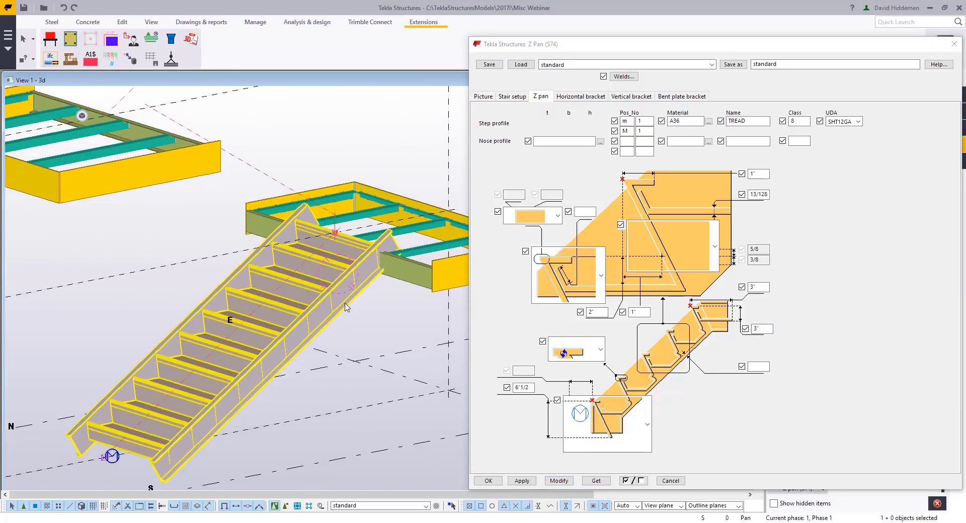
# Set the flight's position in plane to Right with a 3" offset, apply it and close the properties
pyautogui.click(519, 97)
pyautogui.click(638, 228)
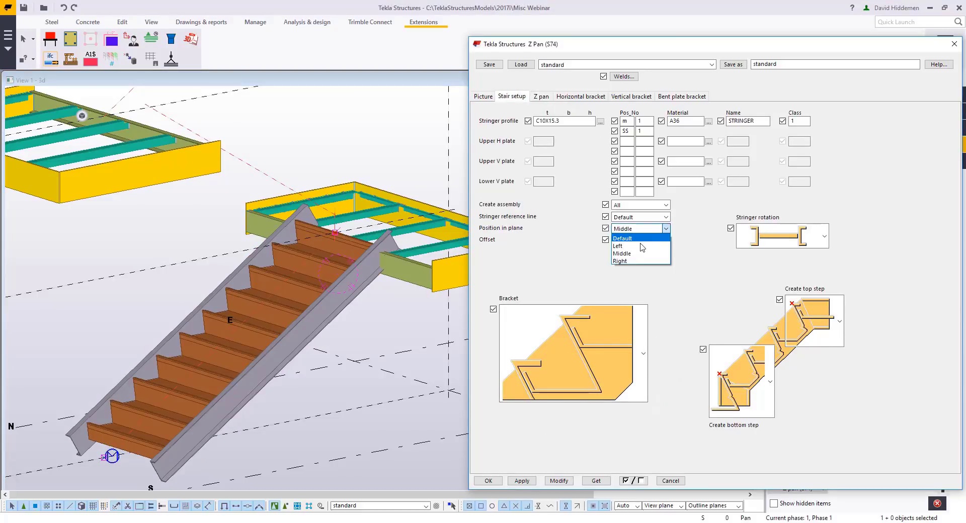
pyautogui.click(633, 261)
pyautogui.click(636, 240)
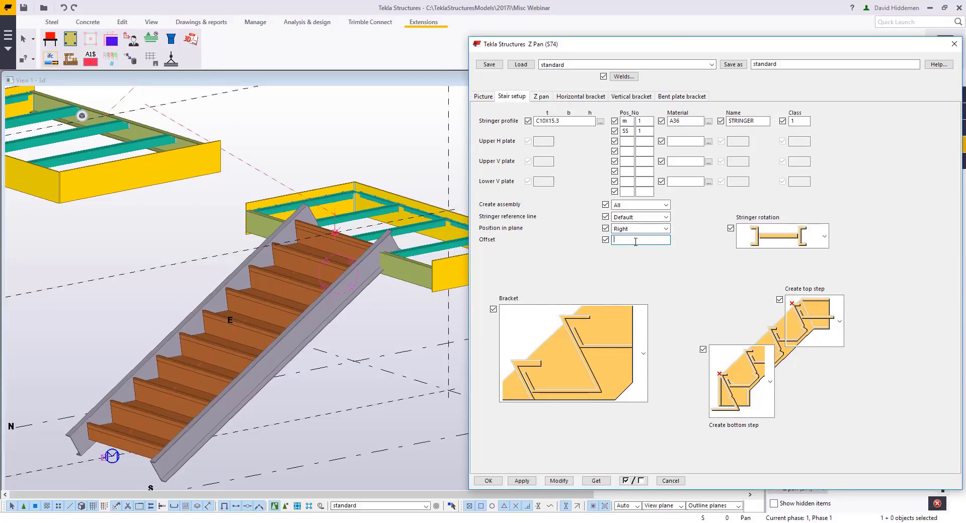
pyautogui.write('3')
pyautogui.click(558, 481)
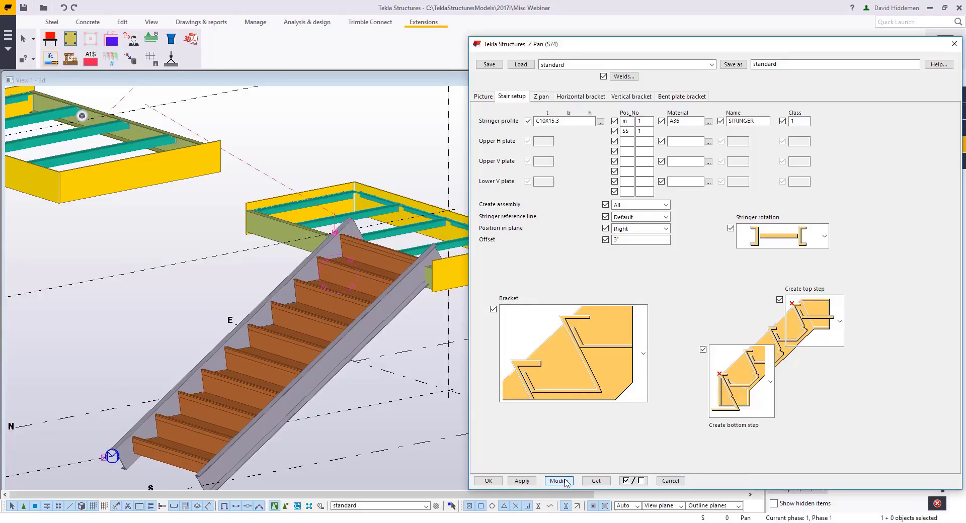
pyautogui.keyDown('ctrl'); pyautogui.moveTo(335, 308); pyautogui.dragTo(328, 370, button='middle'); pyautogui.keyUp('ctrl')
pyautogui.click(488, 480)
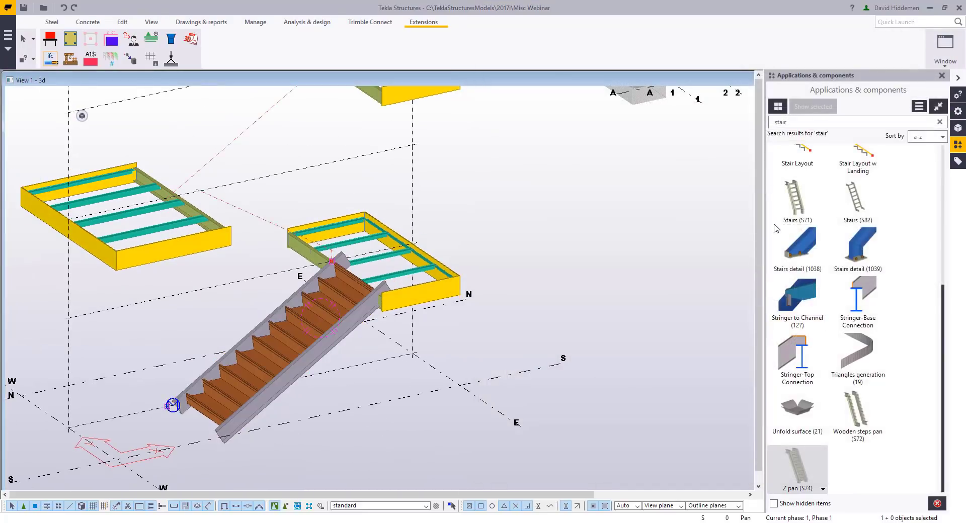
# Create a second Z pan (S74) flight along the layout line from the first landing up to the second landing
pyautogui.click(794, 475)
pyautogui.scroll(7, 360, 239)
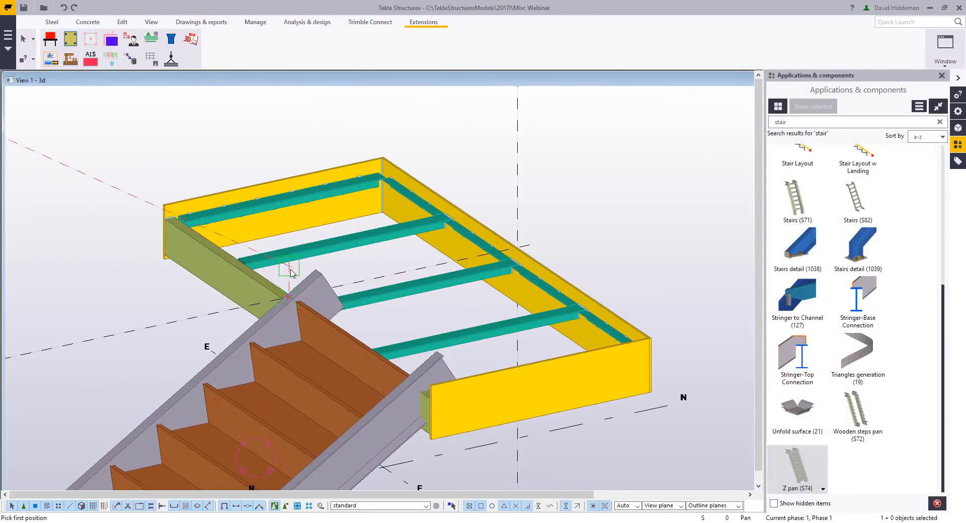
pyautogui.click(290, 268)
pyautogui.moveTo(118, 202); pyautogui.dragTo(358, 278, button='middle')
pyautogui.click(215, 211)
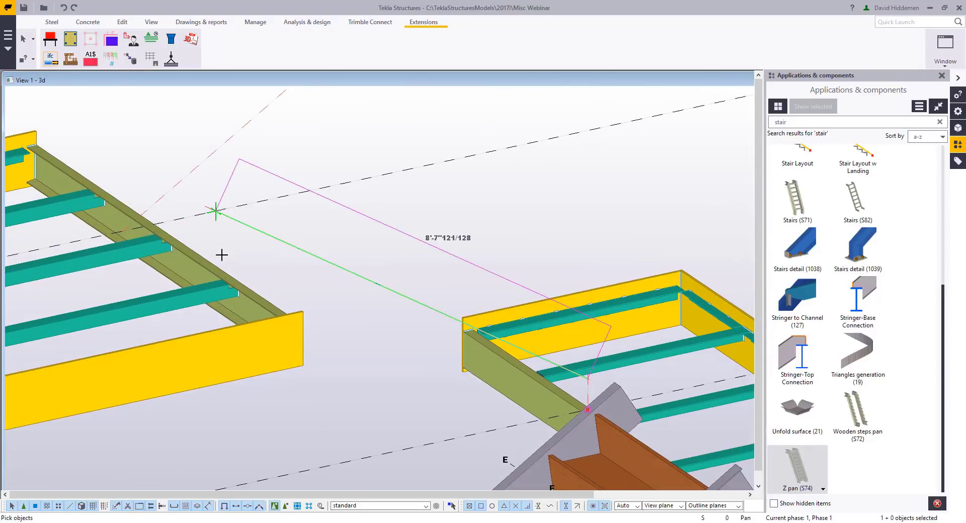
pyautogui.click(135, 230)
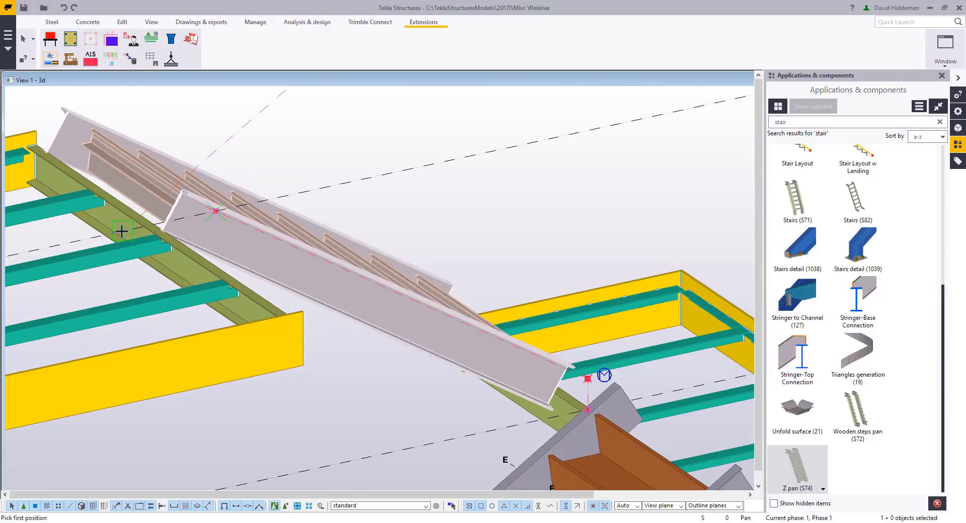
# Create a third Z pan flight along the layout line from the second landing up to the next landing above
pyautogui.scroll(-4, 134, 220)
pyautogui.moveTo(211, 275); pyautogui.dragTo(96, 435, button='middle')
pyautogui.scroll(5, 293, 232)
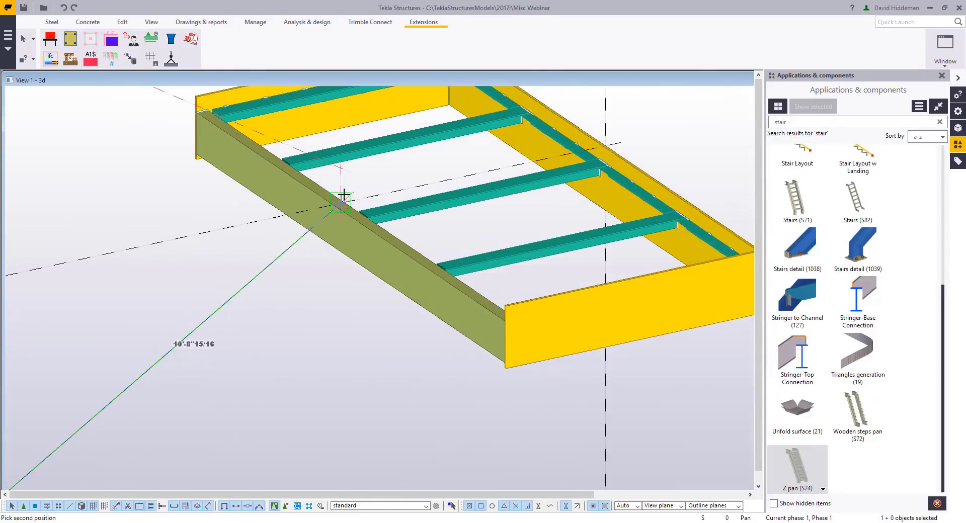
pyautogui.click(343, 202)
pyautogui.middleClick(343, 205)
# Create a fourth Z pan flight starting at the third flight's top landing, and end the command
pyautogui.click(340, 168)
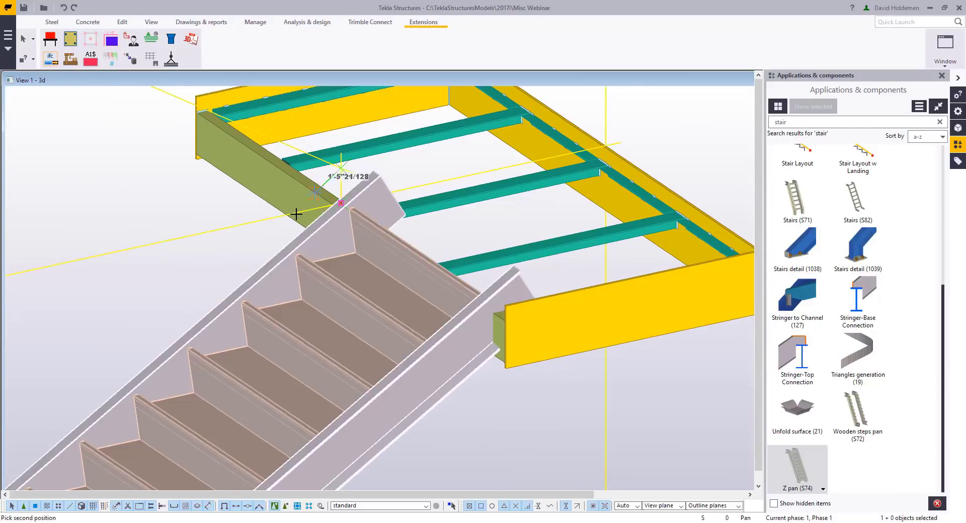
pyautogui.scroll(-2, 282, 215)
pyautogui.moveTo(261, 214); pyautogui.dragTo(385, 255, button='middle')
pyautogui.click(245, 199)
pyautogui.middleClick(250, 248)
pyautogui.scroll(-5, 294, 220)
pyautogui.press('Escape')
# Add Stairs detail (1038) to the floor ends of both stringers of the lowest flight and end the command
pyautogui.click(474, 279)
pyautogui.scroll(-2, 474, 280)
pyautogui.scroll(5, 413, 324)
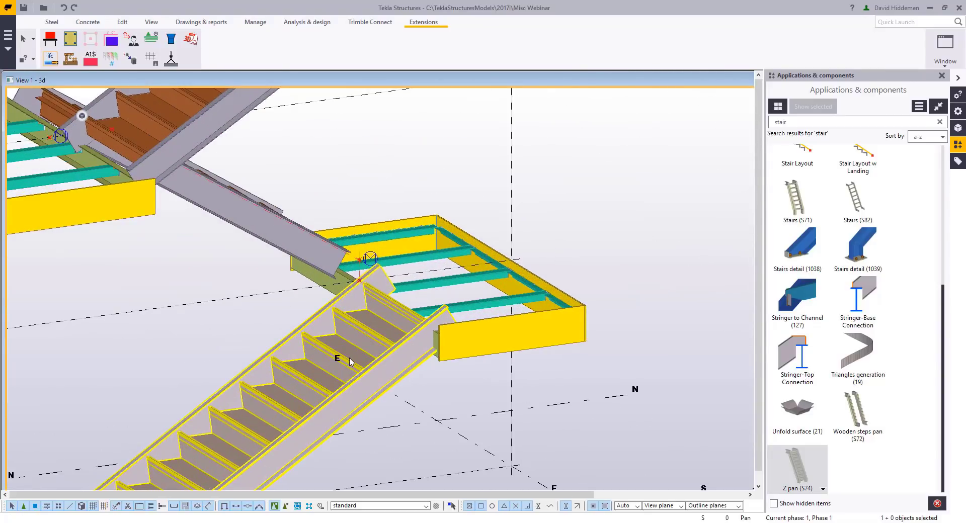
pyautogui.moveTo(282, 457); pyautogui.dragTo(405, 333, button='middle')
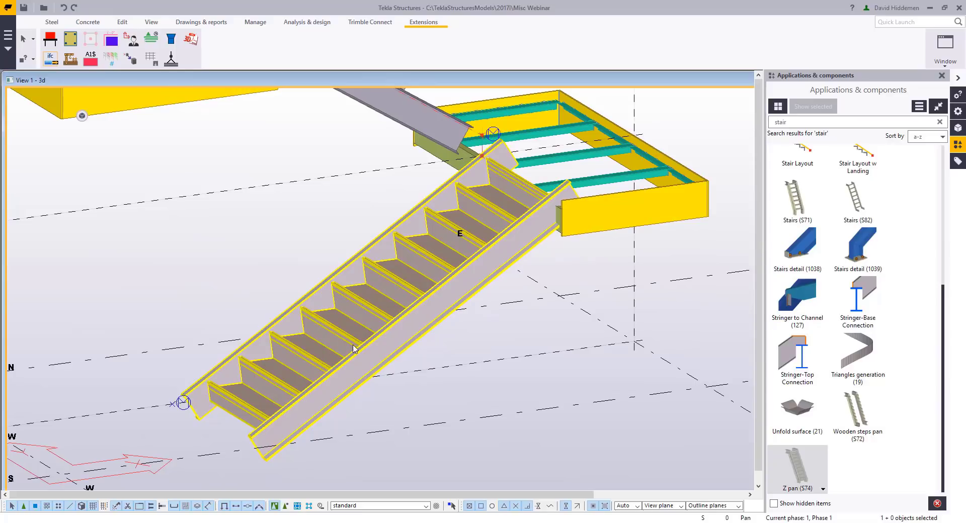
pyautogui.moveTo(332, 375); pyautogui.dragTo(351, 365, button='middle')
pyautogui.scroll(10, 342, 371)
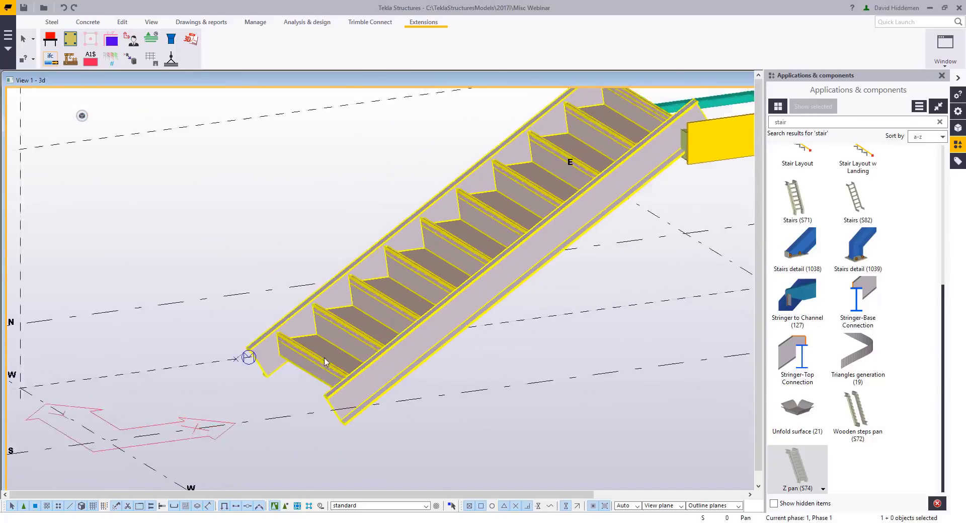
pyautogui.click(805, 254)
pyautogui.click(206, 383)
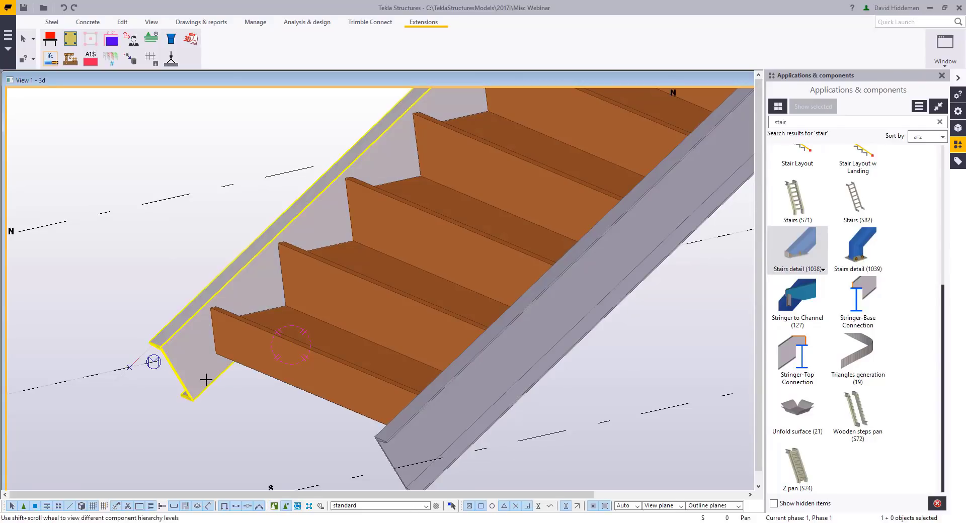
pyautogui.click(209, 309)
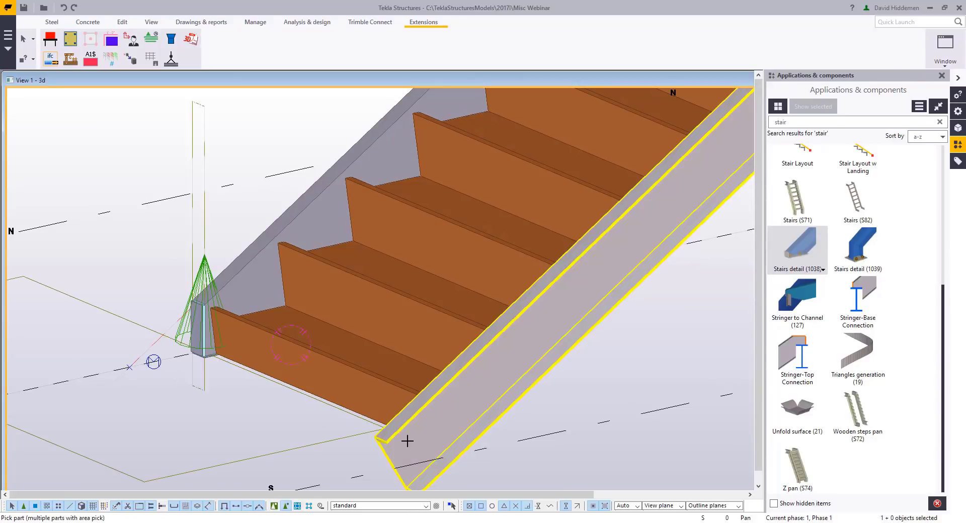
pyautogui.click(397, 391)
pyautogui.moveTo(505, 430); pyautogui.dragTo(481, 387, button='middle')
pyautogui.rightClick(488, 383)
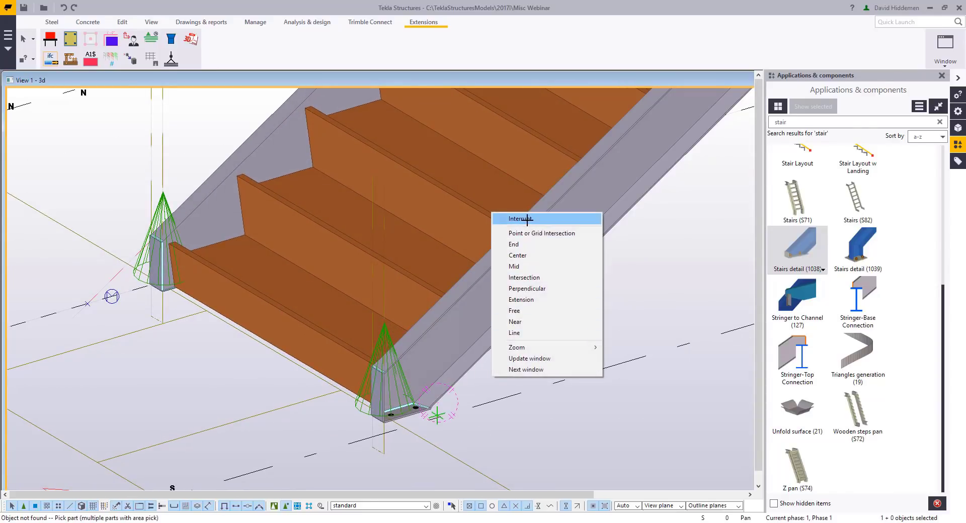
pyautogui.click(508, 221)
# Connect the top end of the lowest flight's inner stringer to the first landing's channel with the Stringer-Base Connection
pyautogui.scroll(2, 419, 451)
pyautogui.scroll(2, 419, 450)
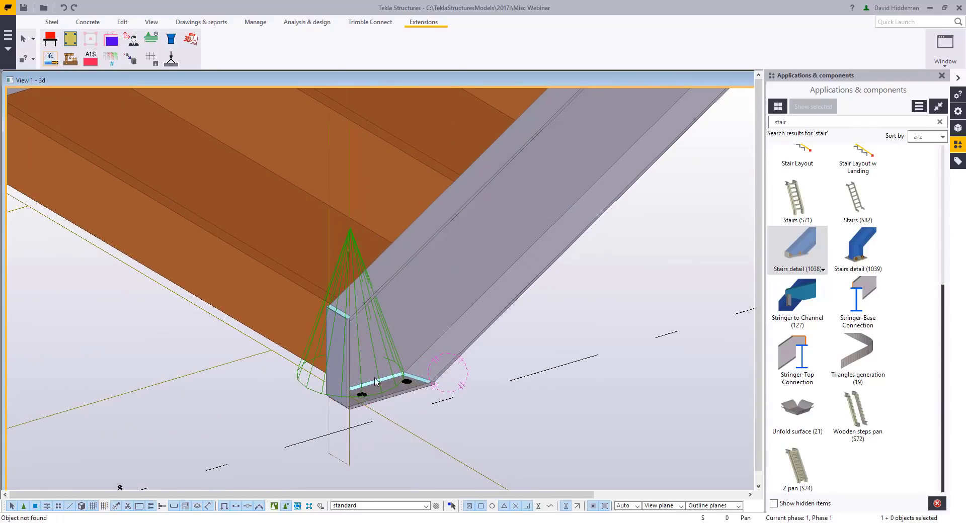
pyautogui.scroll(-3, 362, 383)
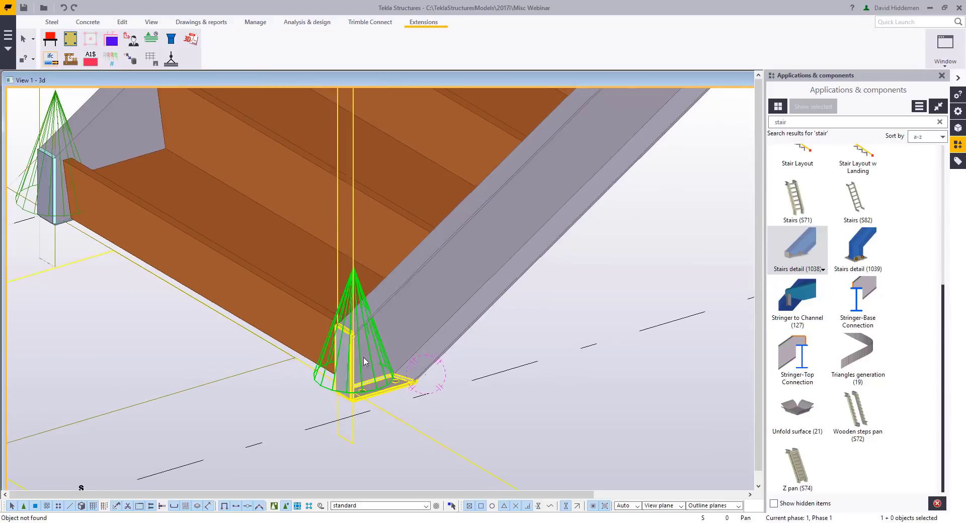
pyautogui.scroll(-1, 540, 395)
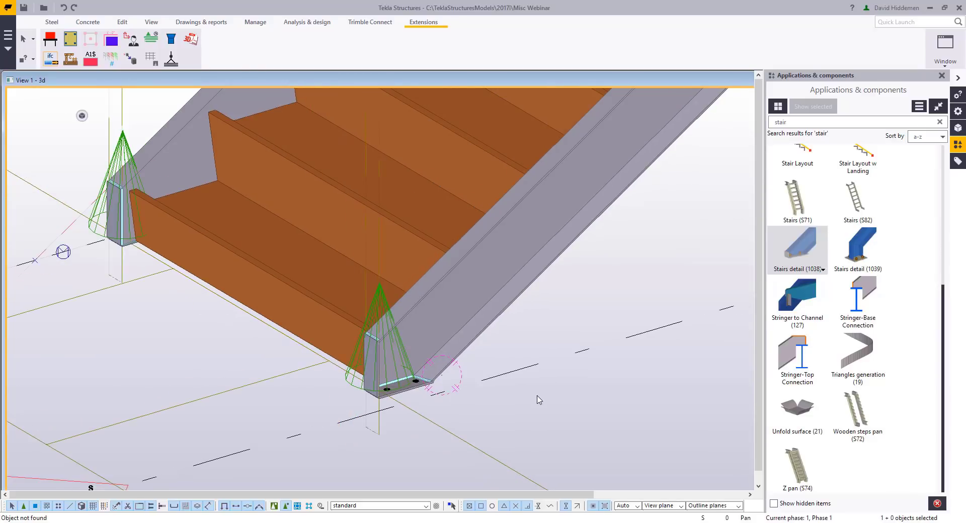
pyautogui.scroll(-5, 518, 397)
pyautogui.moveTo(704, 200); pyautogui.dragTo(498, 380, button='middle')
pyautogui.scroll(2, 457, 287)
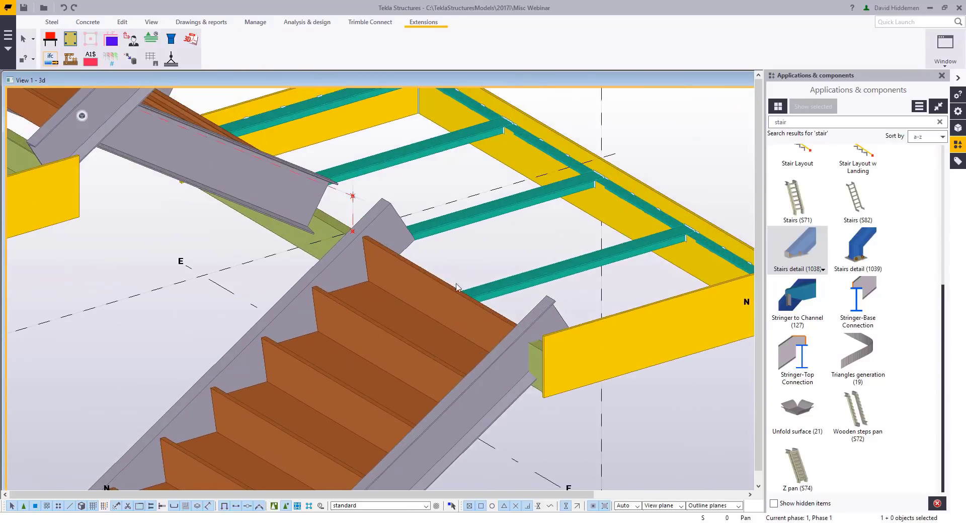
pyautogui.keyDown('ctrl'); pyautogui.moveTo(457, 290); pyautogui.dragTo(319, 303, button='middle'); pyautogui.keyUp('ctrl')
pyautogui.scroll(4, 553, 274)
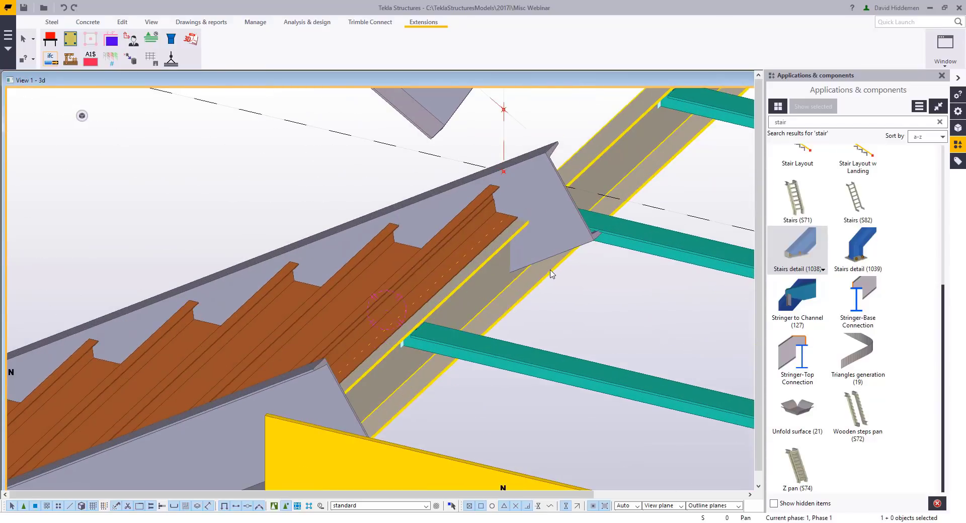
pyautogui.click(835, 295)
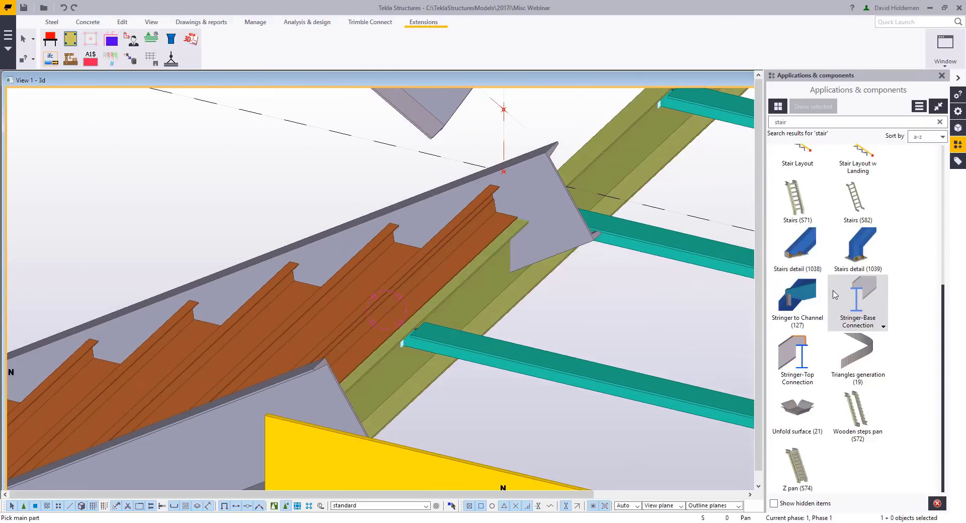
pyautogui.click(531, 276)
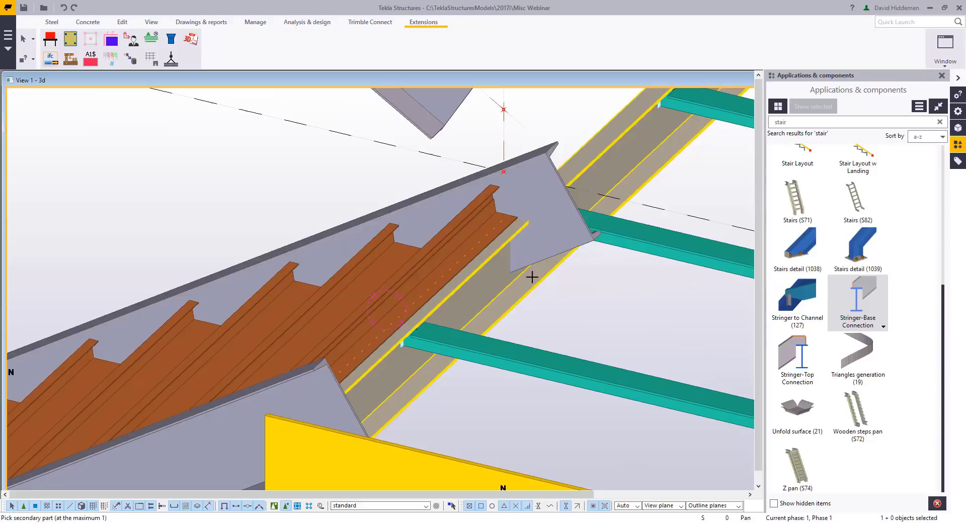
pyautogui.click(563, 257)
# Apply the same Stringer-Base Connection between the landing channel and the top of the lowest flight's outer stringer, and end the command
pyautogui.moveTo(434, 332); pyautogui.dragTo(483, 281, button='middle')
pyautogui.click(439, 338)
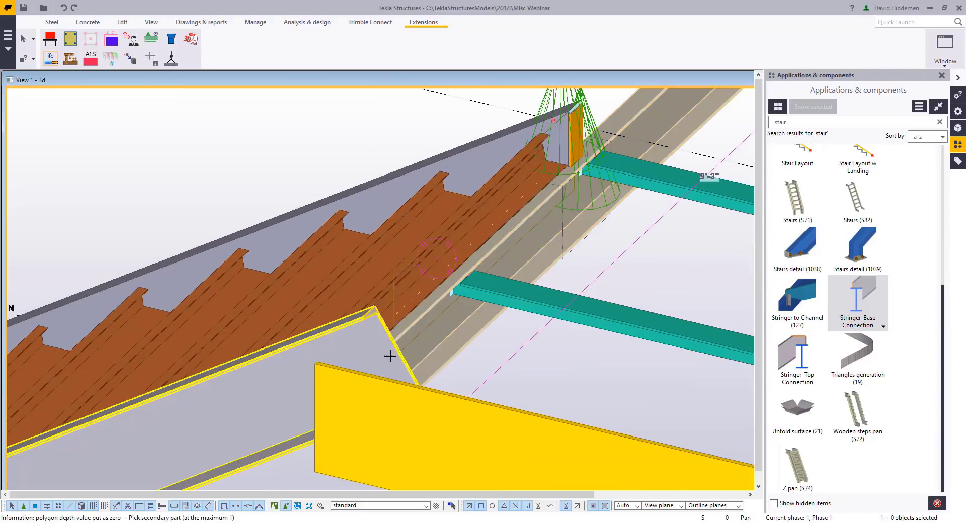
pyautogui.click(390, 356)
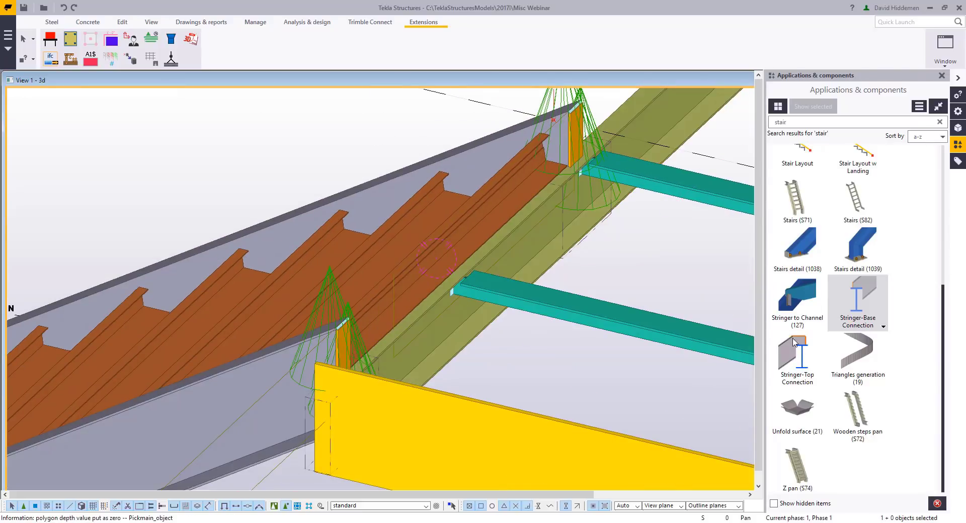
pyautogui.keyDown('ctrl'); pyautogui.moveTo(610, 280); pyautogui.dragTo(412, 339, button='middle'); pyautogui.keyUp('ctrl')
pyautogui.rightClick(369, 277)
pyautogui.click(372, 281)
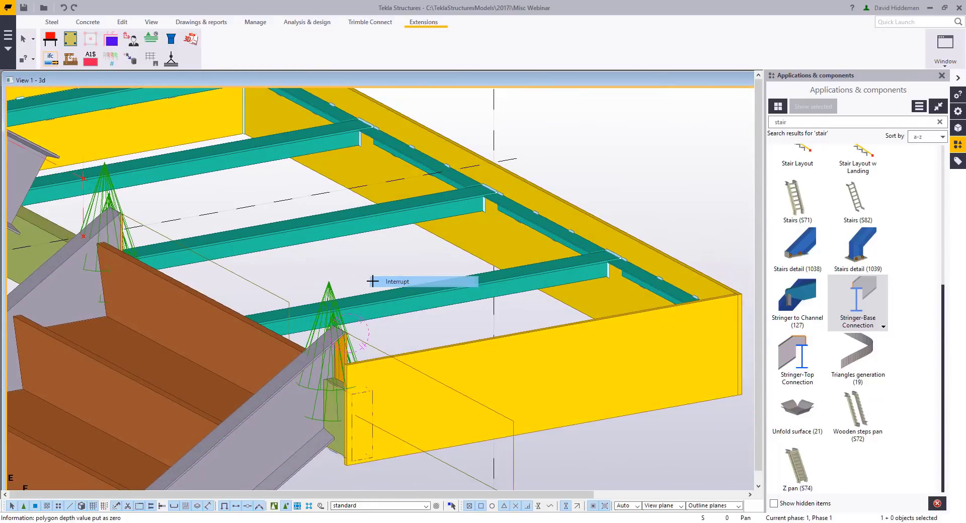
# Change the second flight's bottom stringer option to the one referenced from the lowest tread nosing without a finish floor line, and modify the flight
pyautogui.scroll(2, 358, 401)
pyautogui.moveTo(264, 345); pyautogui.dragTo(337, 325, button='middle')
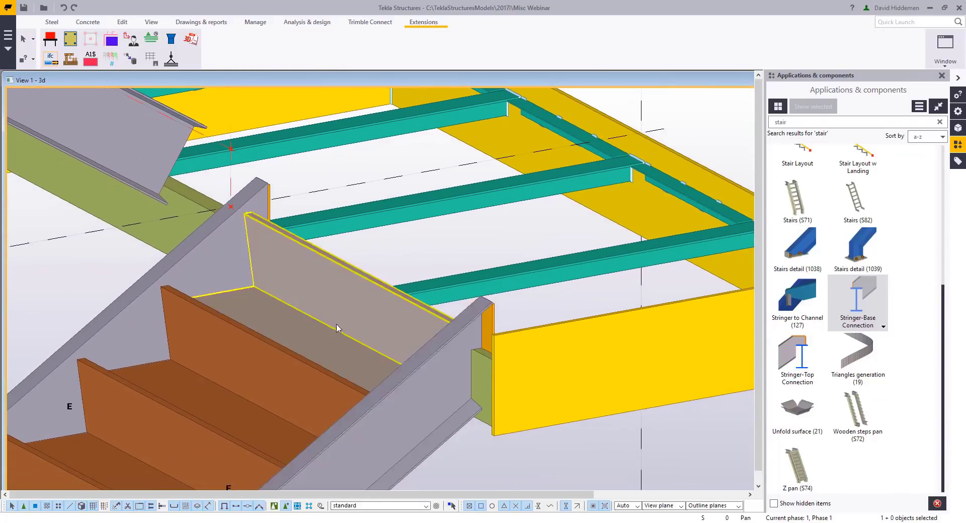
pyautogui.moveTo(262, 358); pyautogui.dragTo(180, 352, button='middle')
pyautogui.scroll(-3, 371, 405)
pyautogui.scroll(2, 469, 281)
pyautogui.keyDown('ctrl'); pyautogui.moveTo(457, 218); pyautogui.dragTo(455, 213, button='middle'); pyautogui.keyUp('ctrl')
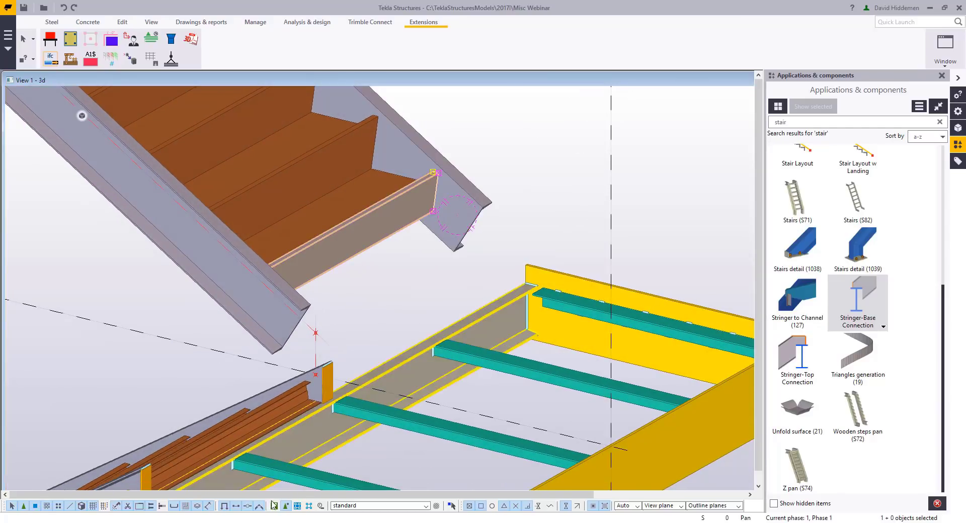
pyautogui.doubleClick(305, 315)
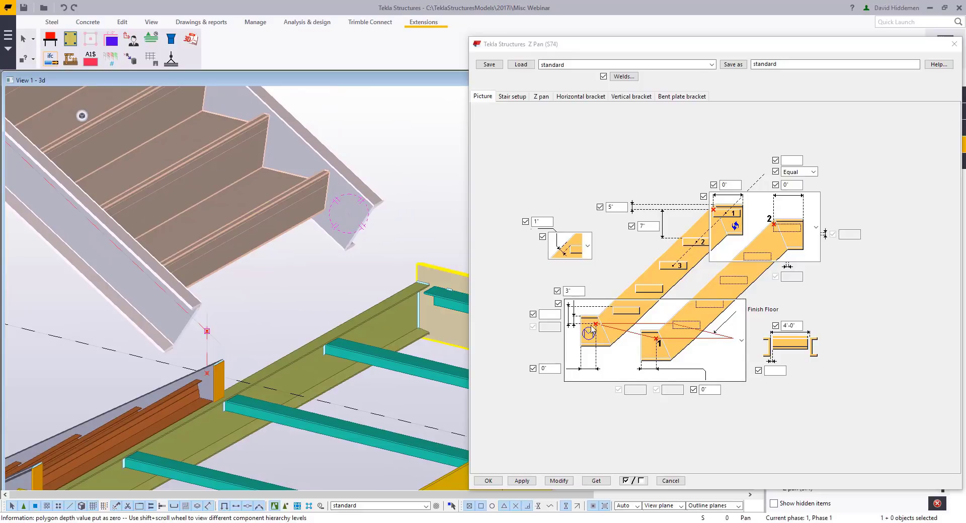
pyautogui.click(735, 359)
pyautogui.scroll(4, 684, 221)
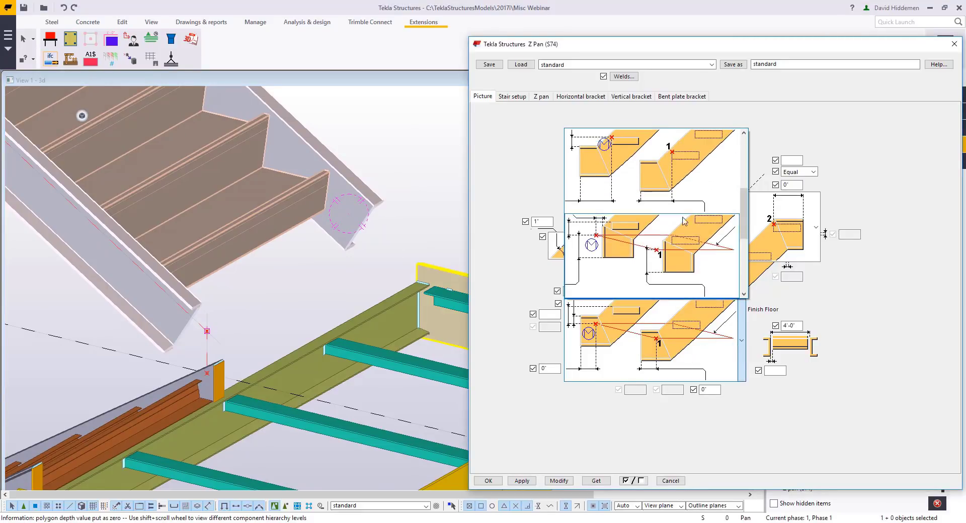
pyautogui.click(669, 171)
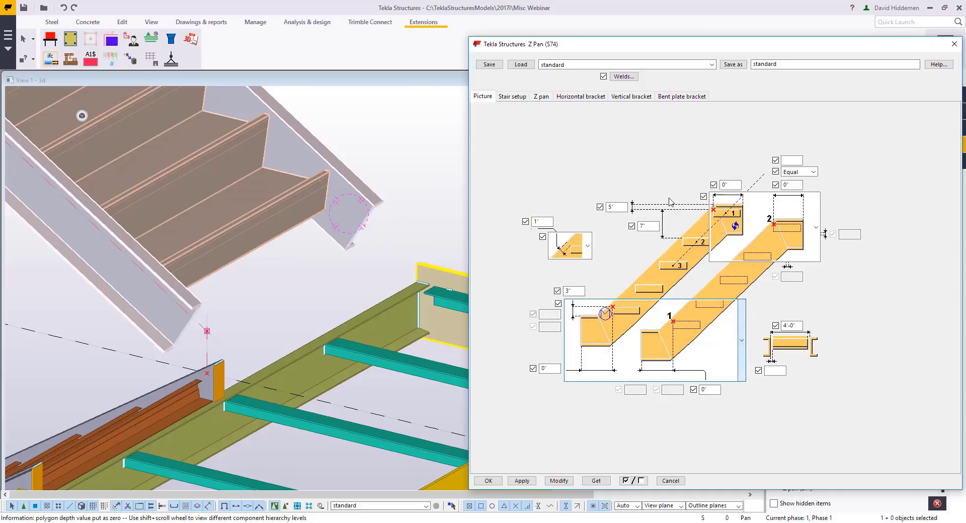
pyautogui.click(564, 482)
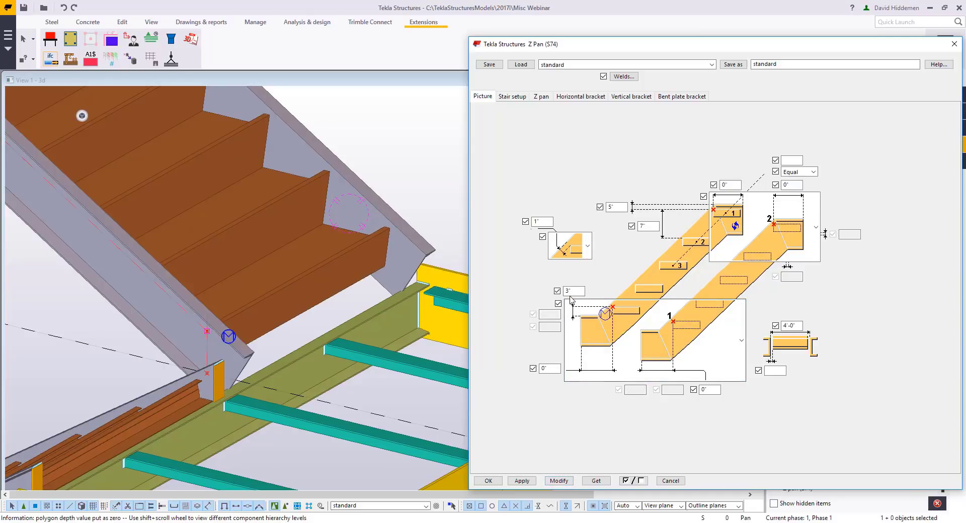
# Measure the distance from the second flight's lowest tread nosing down to the landing channel's top flange
pyautogui.moveTo(396, 275); pyautogui.dragTo(333, 278, button='middle')
pyautogui.scroll(3, 332, 282)
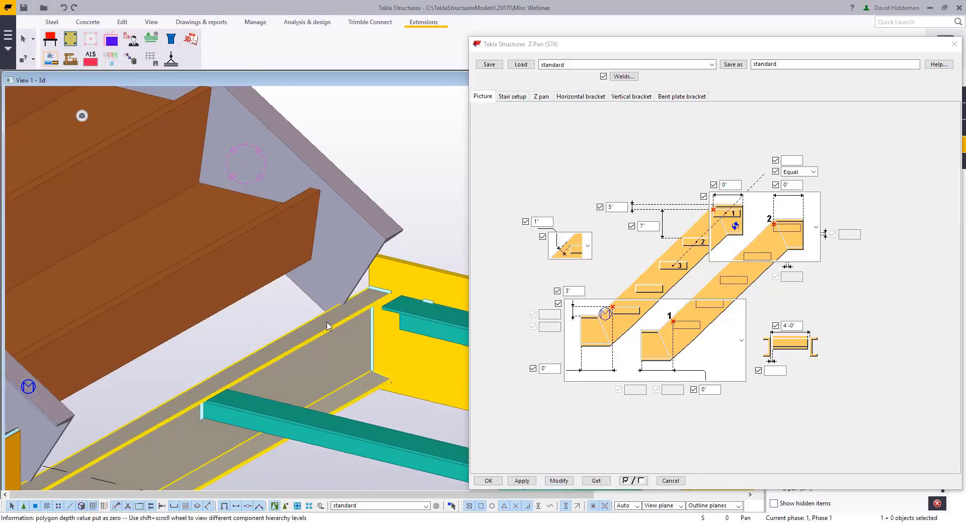
pyautogui.scroll(5, 328, 297)
pyautogui.press('f')
pyautogui.click(306, 126)
pyautogui.scroll(1, 317, 386)
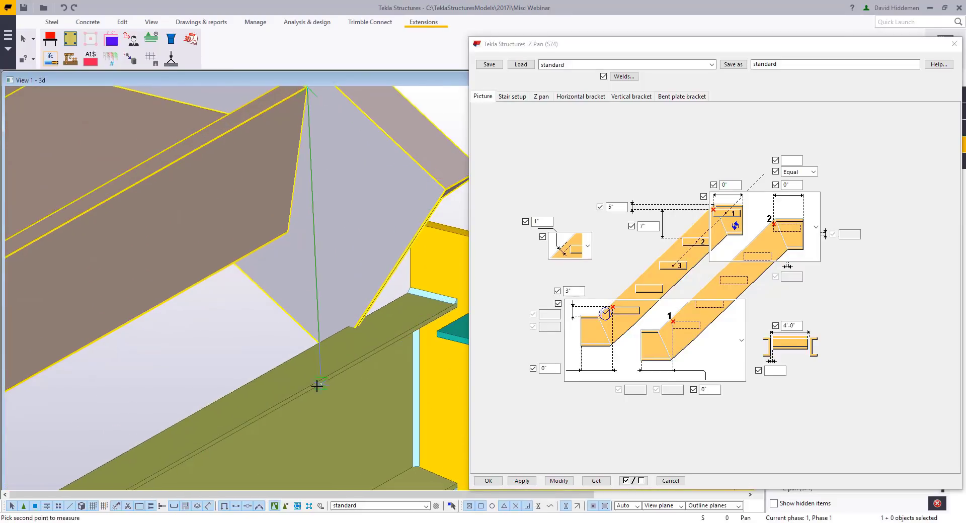
pyautogui.click(265, 366)
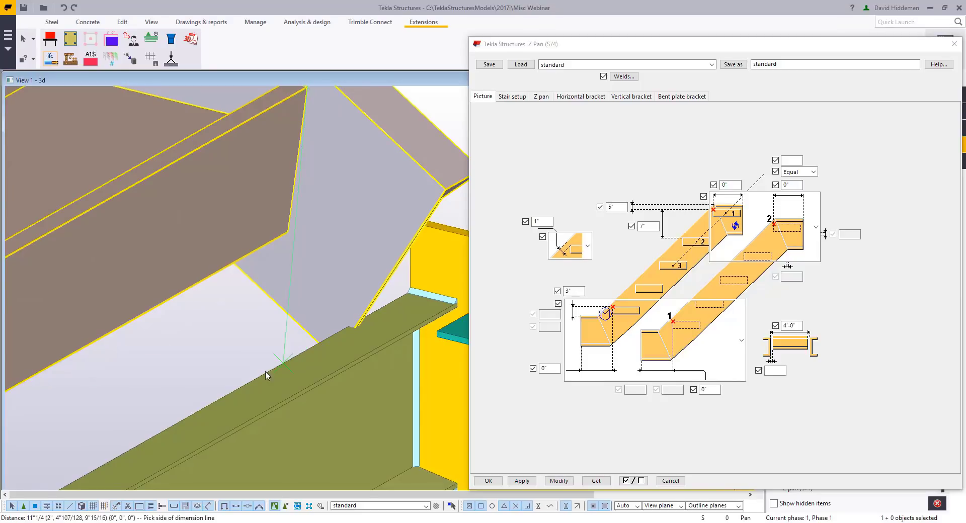
pyautogui.scroll(-2, 324, 291)
pyautogui.rightClick(427, 171)
pyautogui.click(440, 179)
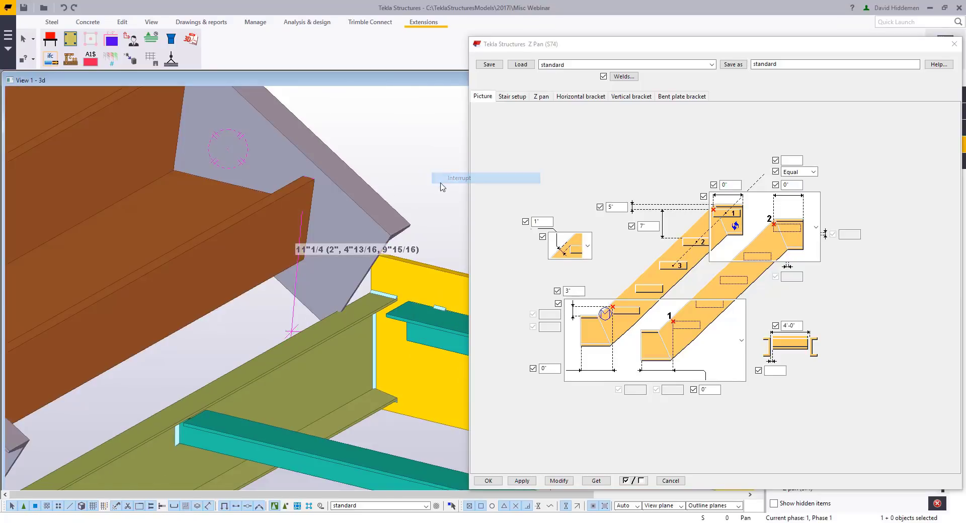
# Give the second flight's lowest pan a bottom return leg with height 9"13/16 and horizontal length 3", modify the flight and close its properties
pyautogui.click(552, 116)
pyautogui.click(546, 97)
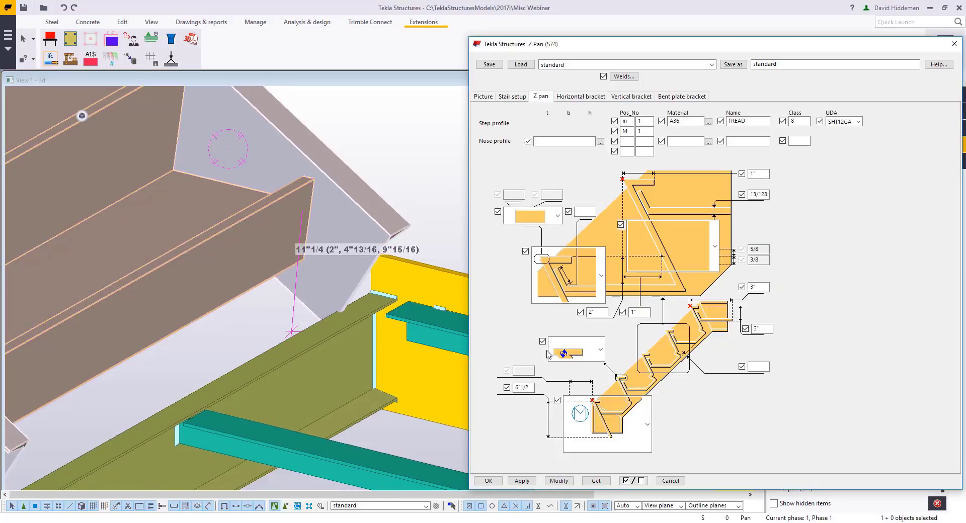
pyautogui.click(593, 399)
pyautogui.click(613, 345)
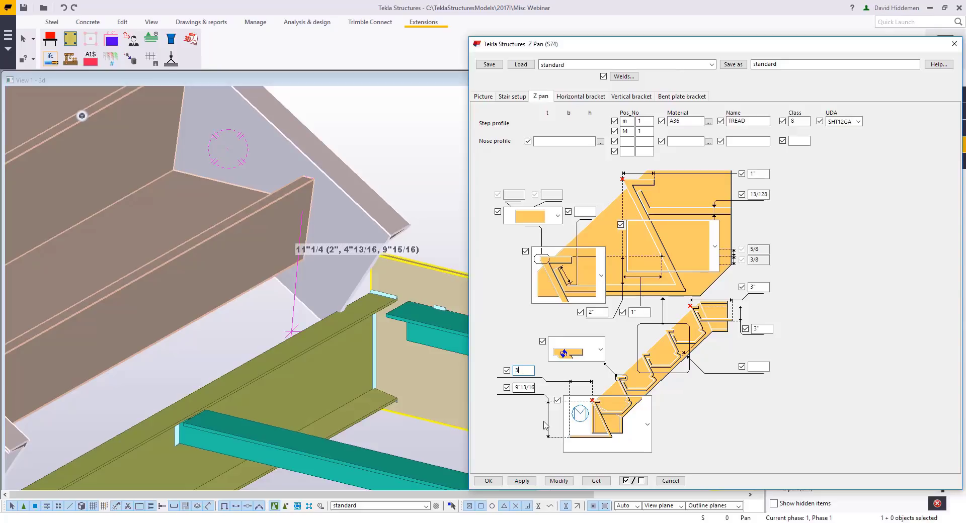
pyautogui.click(558, 481)
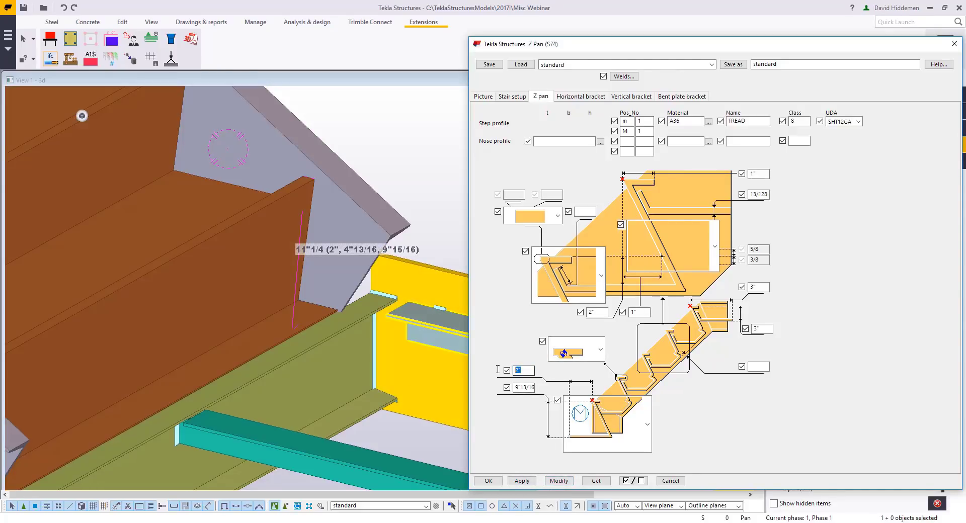
pyautogui.click(566, 482)
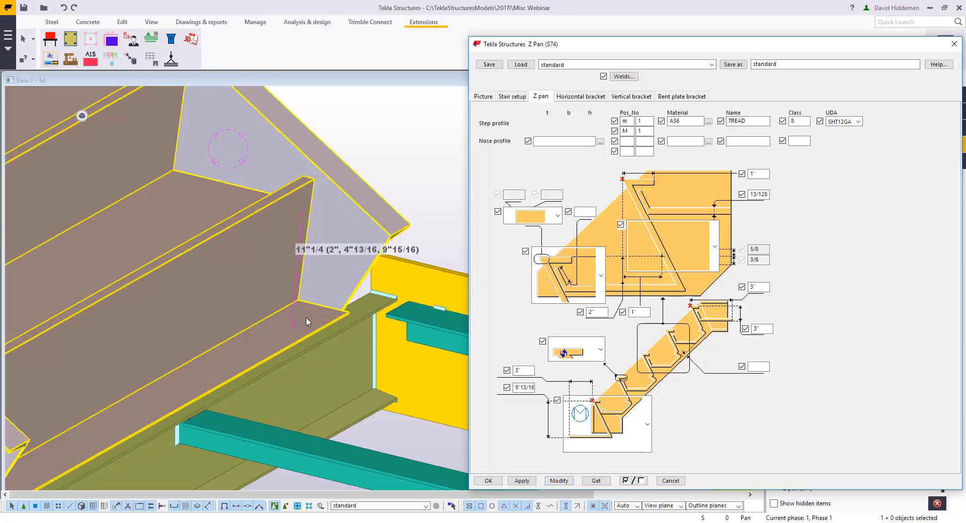
pyautogui.scroll(-2, 318, 360)
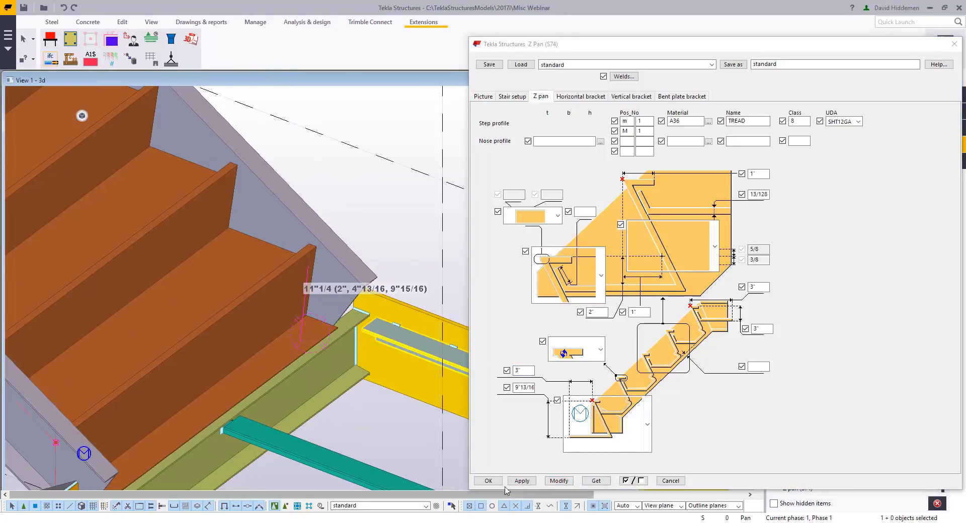
pyautogui.click(490, 482)
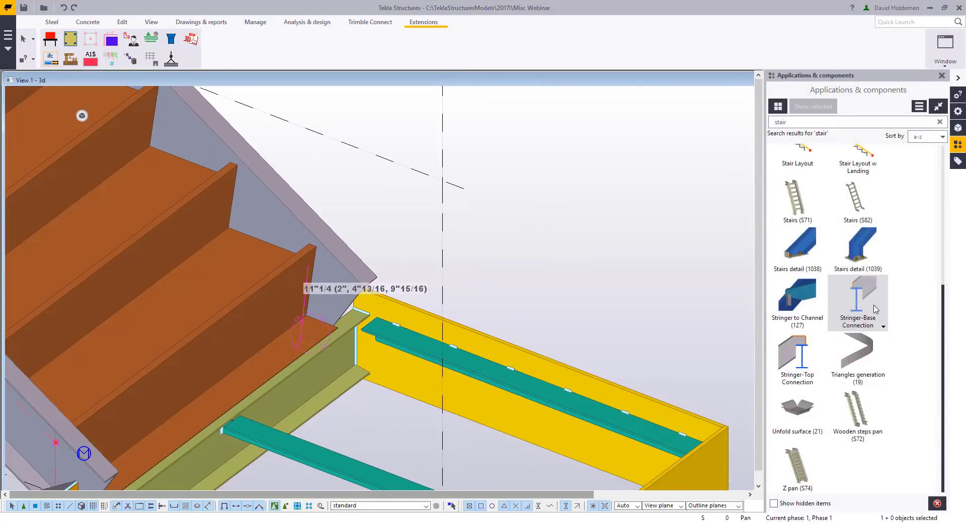
# Connect both lower stringer ends of the second flight to the first landing's channel with the Stringer-Base Connection, and end the command
pyautogui.click(876, 309)
pyautogui.click(313, 425)
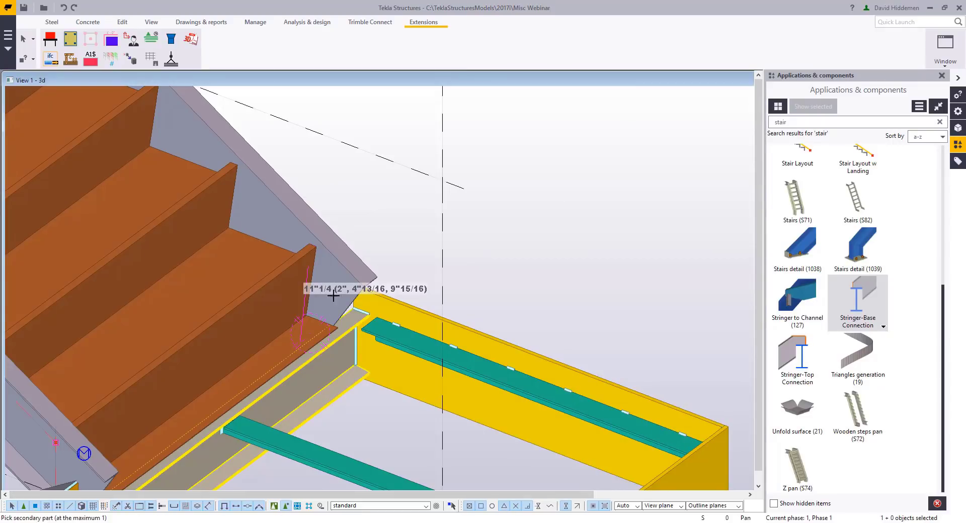
pyautogui.click(333, 296)
pyautogui.scroll(2, 327, 401)
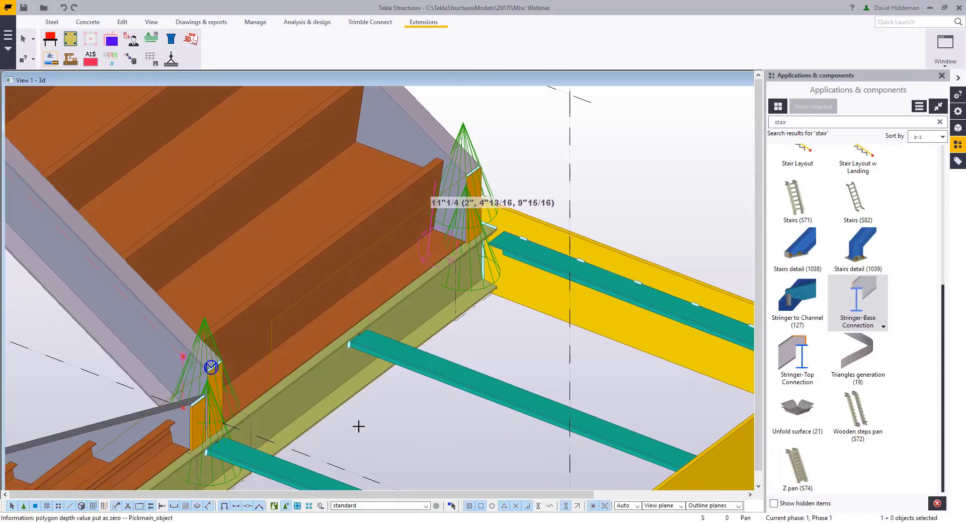
pyautogui.rightClick(380, 424)
pyautogui.click(427, 260)
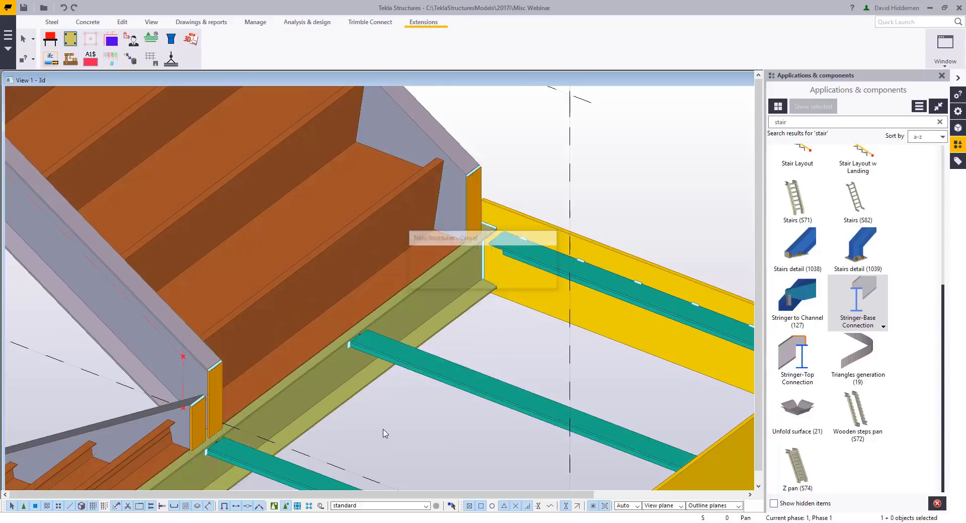
# Connect both lower stringer ends of the third flight to the second landing's channel with the Stringer-Base Connection, and end the command
pyautogui.scroll(-5, 385, 434)
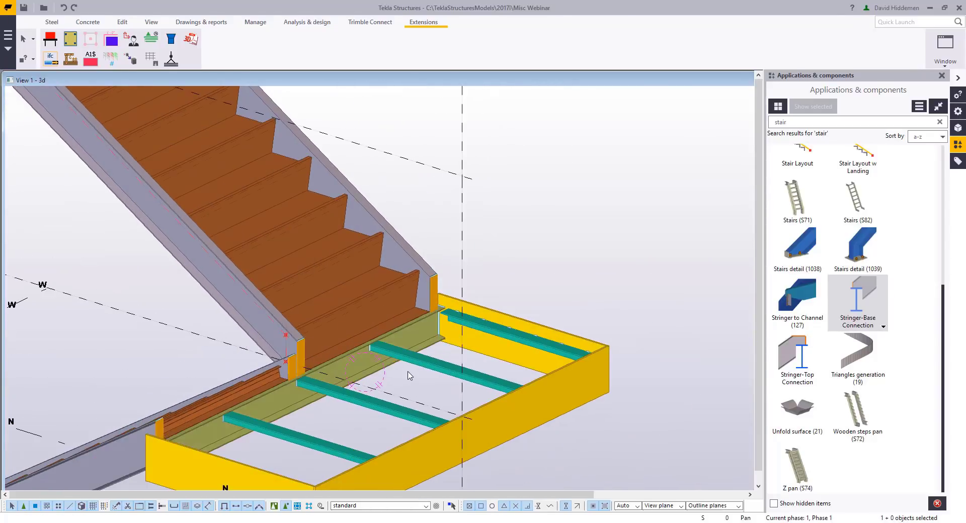
pyautogui.scroll(-3, 408, 376)
pyautogui.moveTo(358, 362); pyautogui.dragTo(537, 222, button='middle')
pyautogui.keyDown('ctrl'); pyautogui.moveTo(350, 346); pyautogui.dragTo(506, 325, button='middle'); pyautogui.keyUp('ctrl')
pyautogui.scroll(3, 495, 327)
pyautogui.keyDown('ctrl'); pyautogui.moveTo(409, 337); pyautogui.dragTo(450, 309, button='middle'); pyautogui.keyUp('ctrl')
pyautogui.scroll(3, 455, 326)
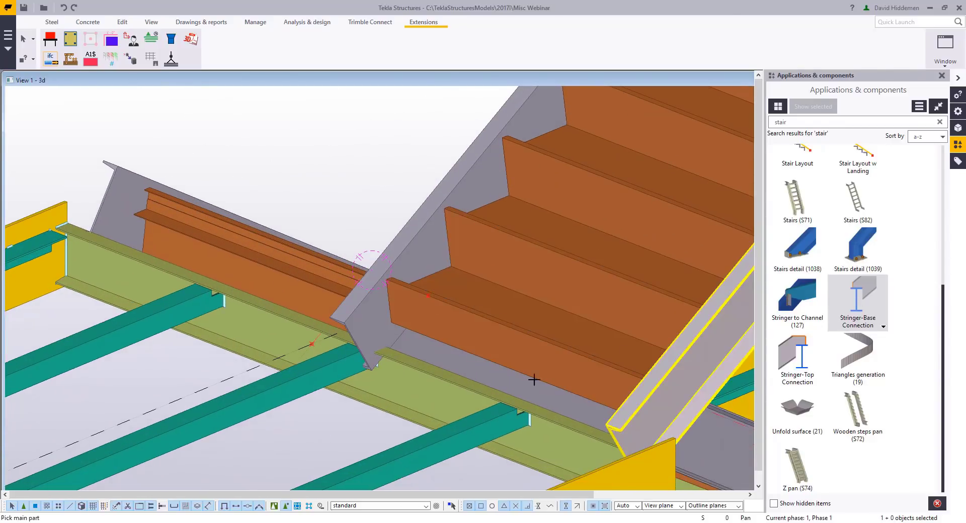
pyautogui.click(420, 388)
pyautogui.click(371, 339)
pyautogui.click(656, 412)
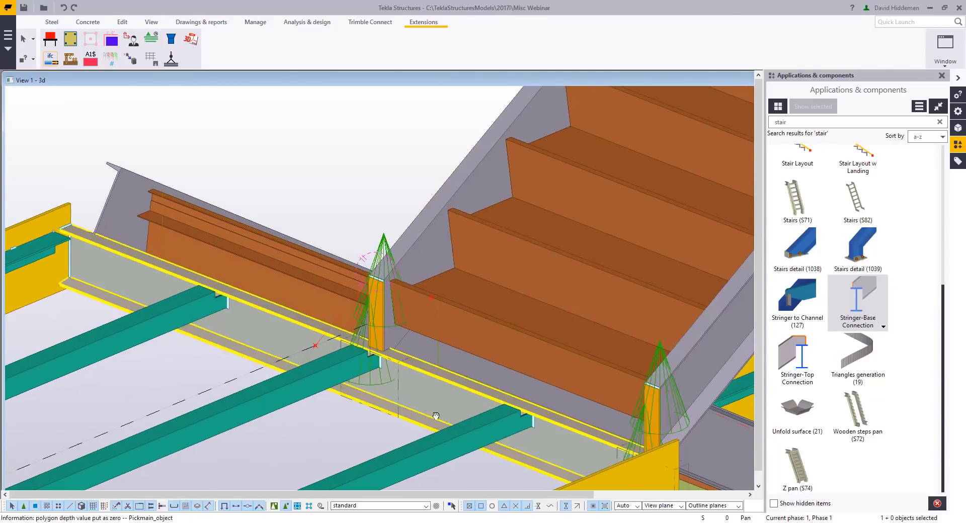
pyautogui.press('Escape')
# Set the second flight's top offset to 0" and the horizontal length of both top stringer ends to 11", and modify the flight
pyautogui.moveTo(297, 289); pyautogui.dragTo(358, 326, button='middle')
pyautogui.scroll(2, 356, 330)
pyautogui.scroll(-2, 283, 272)
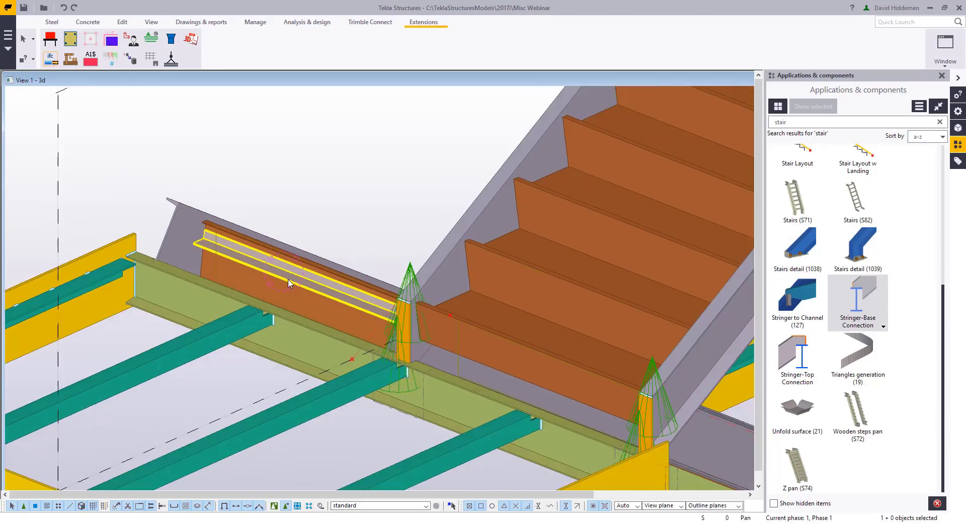
pyautogui.keyDown('ctrl'); pyautogui.moveTo(291, 283); pyautogui.dragTo(402, 273, button='middle'); pyautogui.keyUp('ctrl')
pyautogui.keyDown('ctrl'); pyautogui.moveTo(416, 270); pyautogui.dragTo(262, 481, button='middle'); pyautogui.keyUp('ctrl')
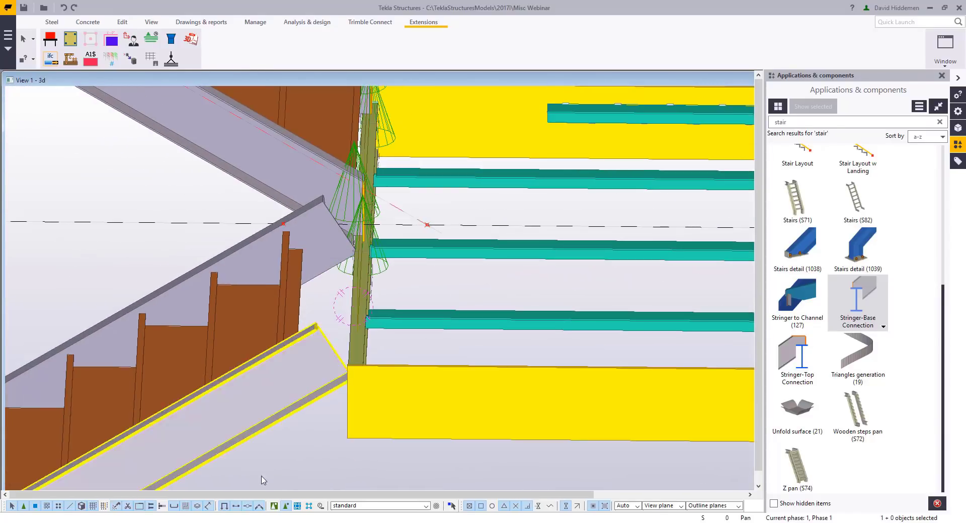
pyautogui.click(275, 506)
pyautogui.doubleClick(353, 402)
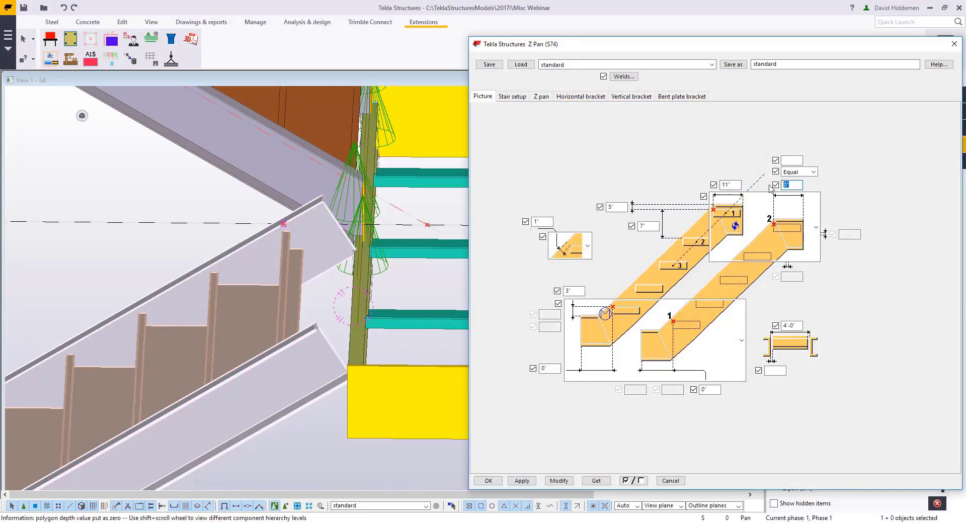
pyautogui.write('11')
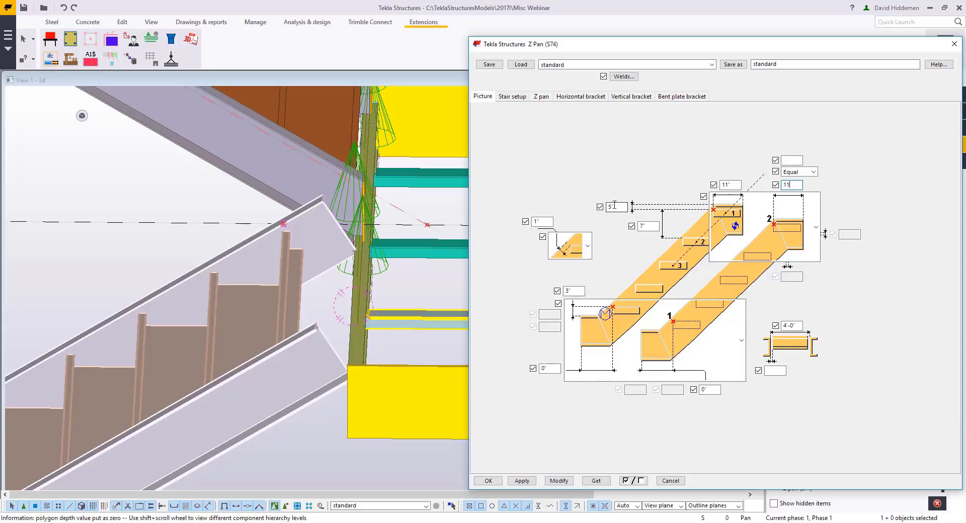
pyautogui.click(558, 481)
pyautogui.keyDown('ctrl'); pyautogui.moveTo(311, 311); pyautogui.dragTo(284, 374, button='middle'); pyautogui.keyUp('ctrl')
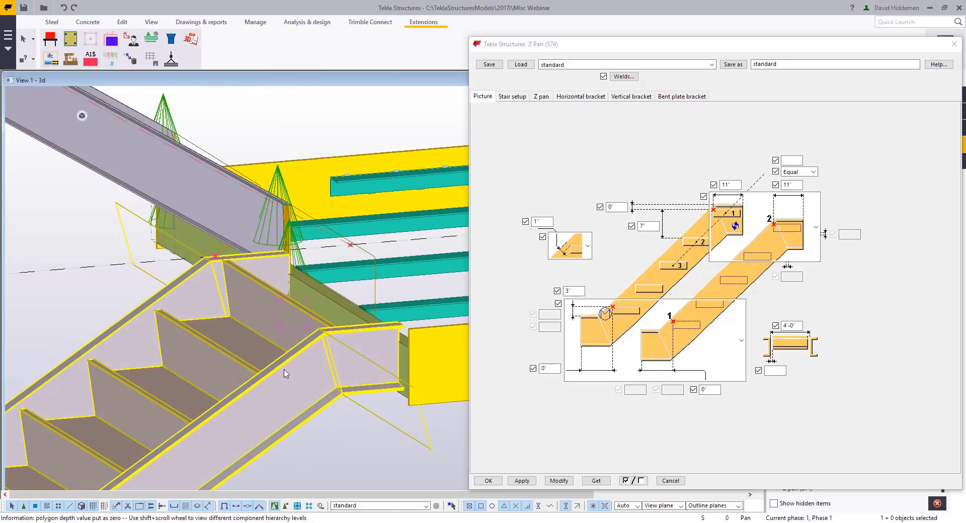
pyautogui.keyDown('ctrl'); pyautogui.moveTo(338, 340); pyautogui.dragTo(140, 301, button='middle'); pyautogui.keyUp('ctrl')
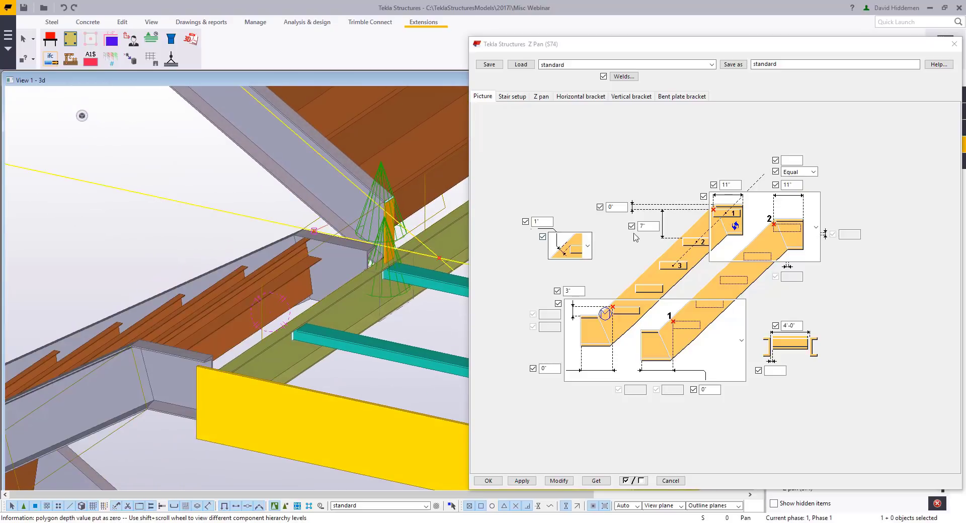
# Set the horizontal length of the second flight's top pan to 1'-0" and modify the flight
pyautogui.click(540, 97)
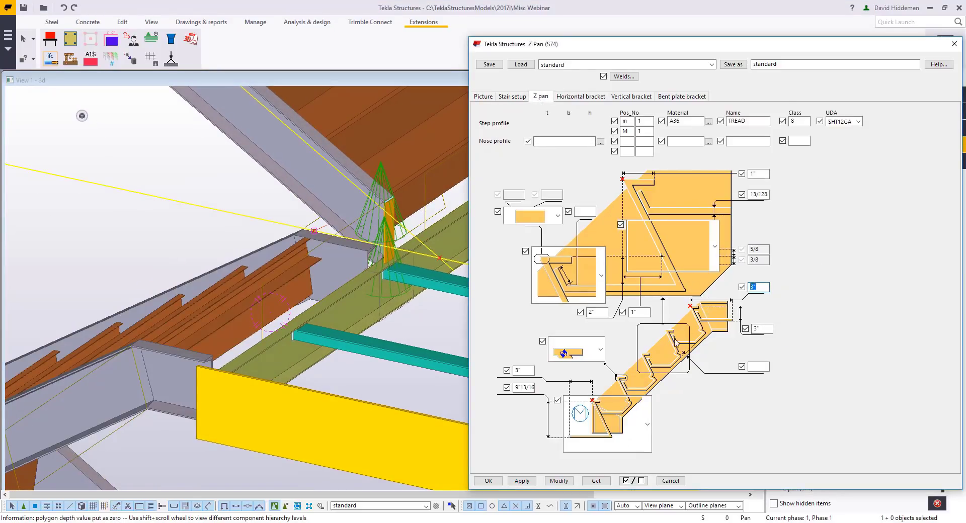
pyautogui.click(565, 482)
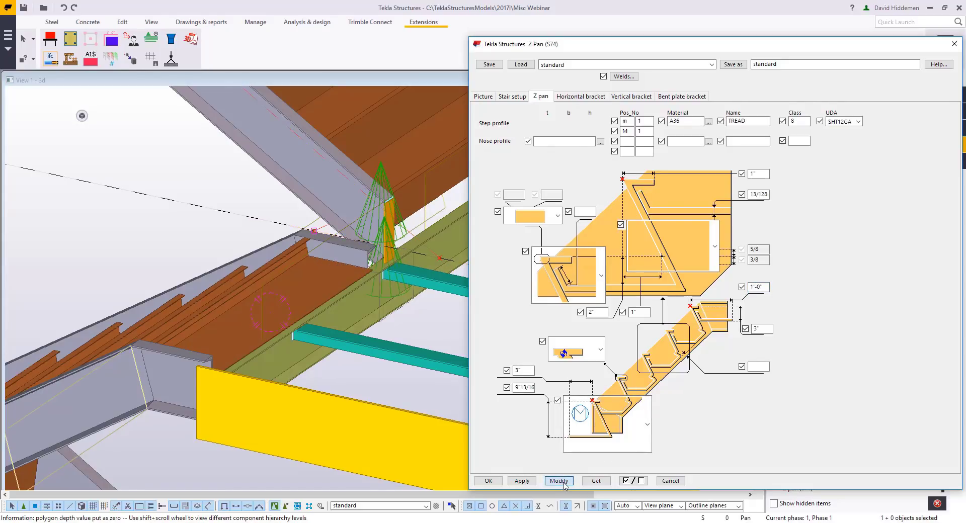
pyautogui.moveTo(305, 311)
pyautogui.keyDown('ctrl'); pyautogui.mouseDown(button='middle')
pyautogui.moveTo(337, 337)
pyautogui.moveTo(291, 327)
pyautogui.moveTo(296, 318)
pyautogui.mouseUp(button='middle'); pyautogui.keyUp('ctrl')
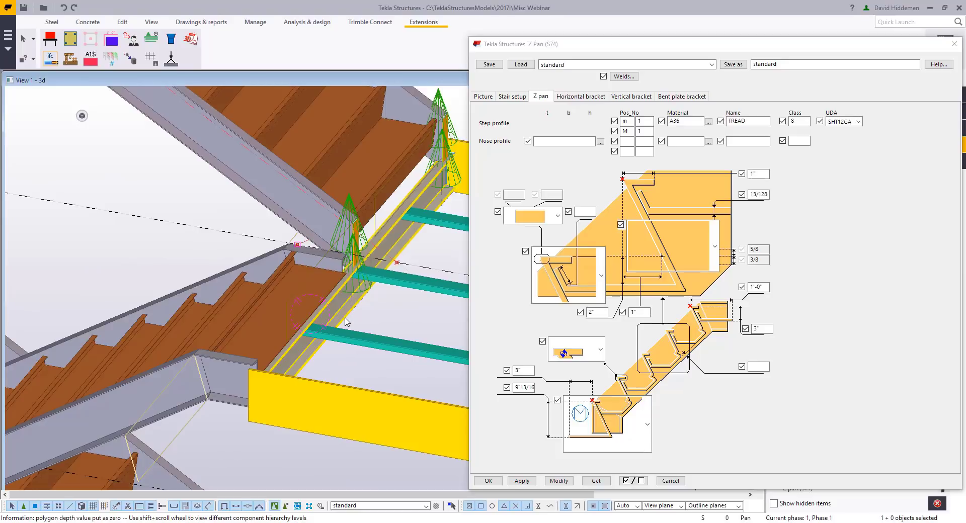
pyautogui.moveTo(394, 315); pyautogui.dragTo(311, 311, button='middle')
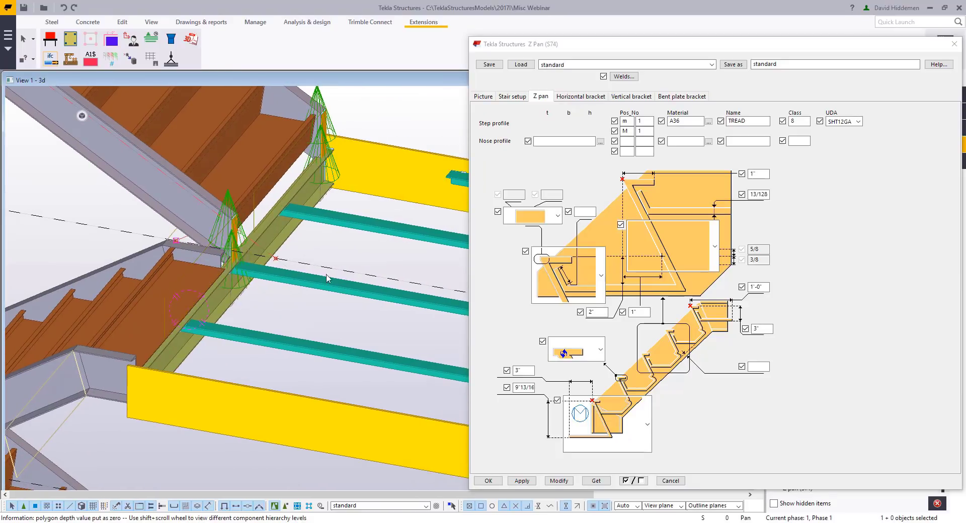
# Measure the distance from the third flight's lowest tread nosing down to the second landing channel's top flange
pyautogui.scroll(4, 300, 328)
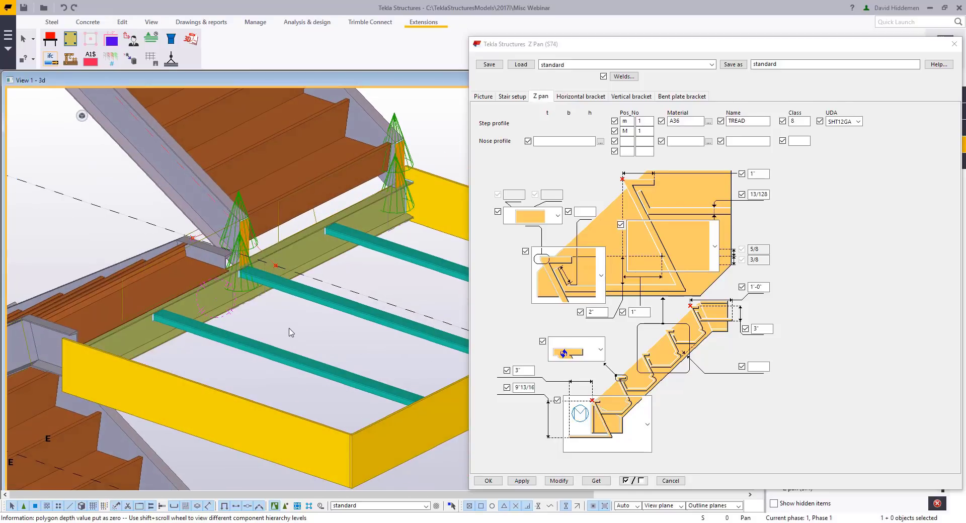
pyautogui.scroll(5, 313, 330)
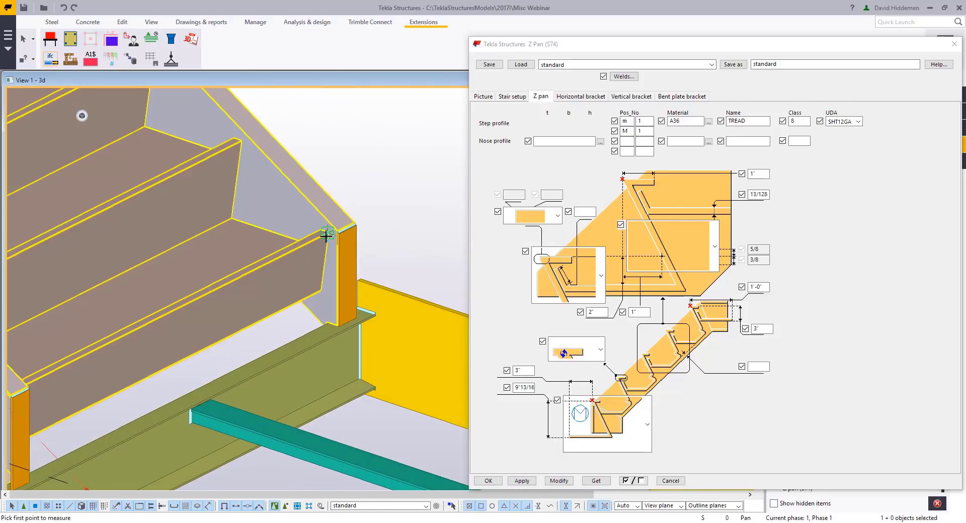
pyautogui.scroll(2, 327, 235)
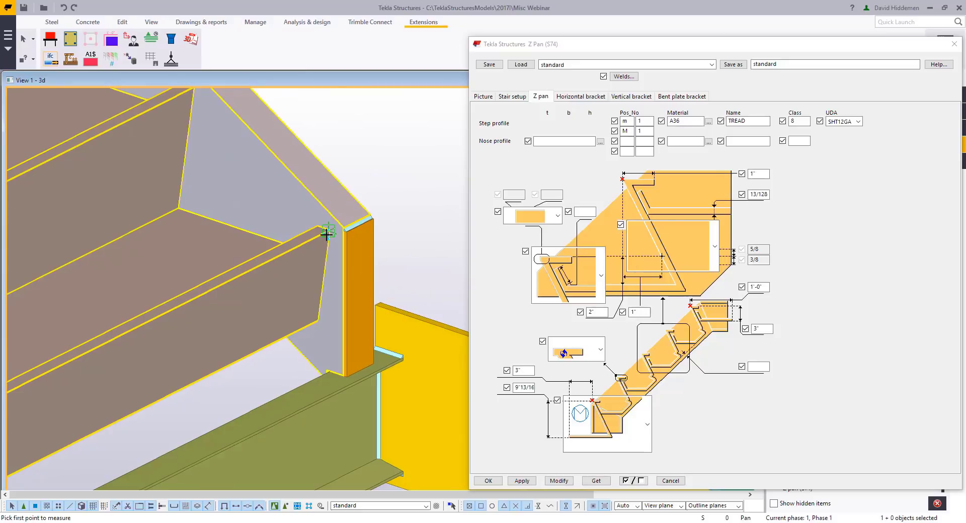
pyautogui.click(295, 390)
pyautogui.scroll(-2, 383, 317)
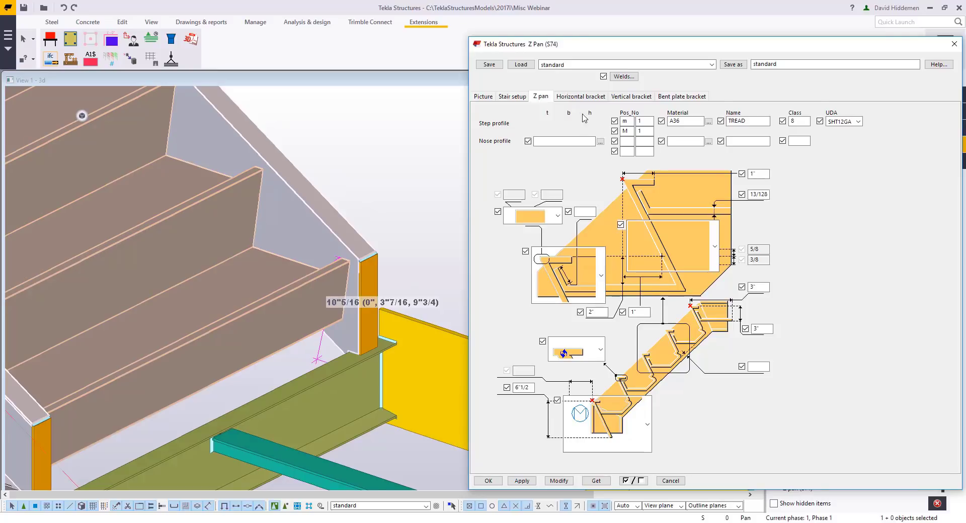
# Give the third flight's lowest pan a bottom return leg with height 9"5/8 and horizontal length 2", modify the flight and close its properties
pyautogui.click(618, 421)
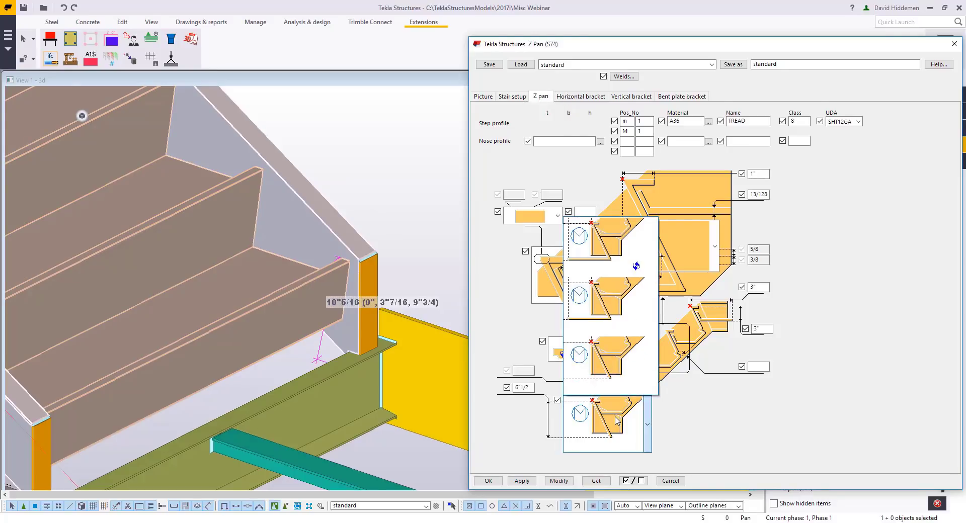
pyautogui.click(605, 307)
pyautogui.doubleClick(523, 388)
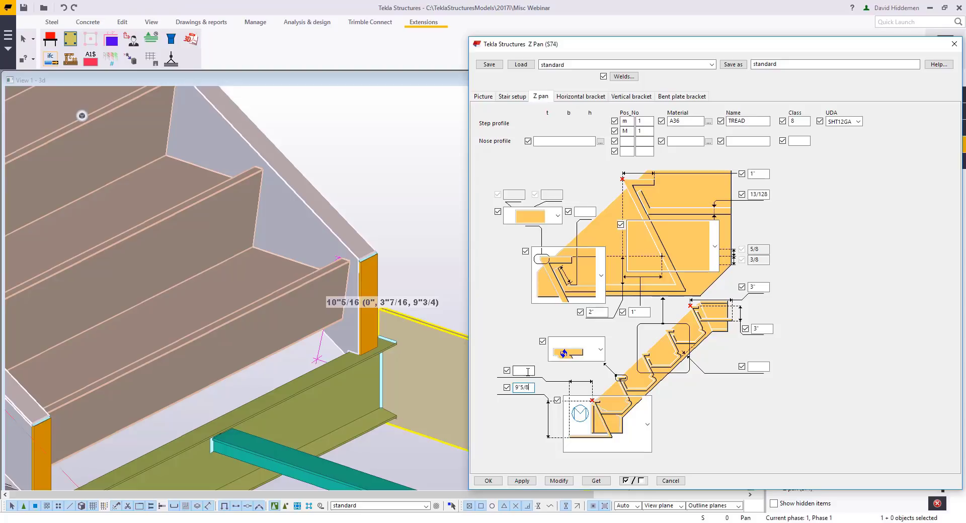
pyautogui.click(560, 481)
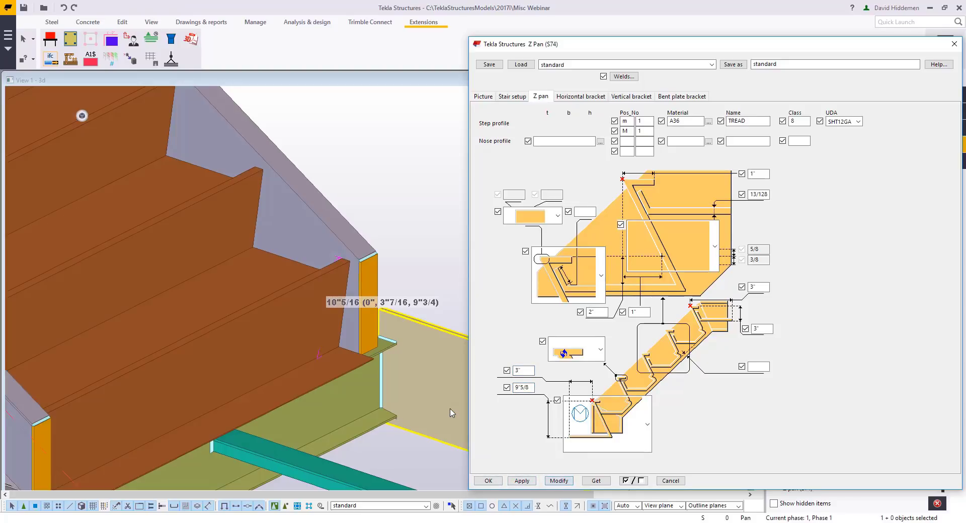
pyautogui.click(564, 485)
pyautogui.scroll(-1, 312, 409)
pyautogui.moveTo(312, 409); pyautogui.dragTo(356, 345, button='middle')
pyautogui.scroll(-2, 357, 345)
pyautogui.click(410, 234)
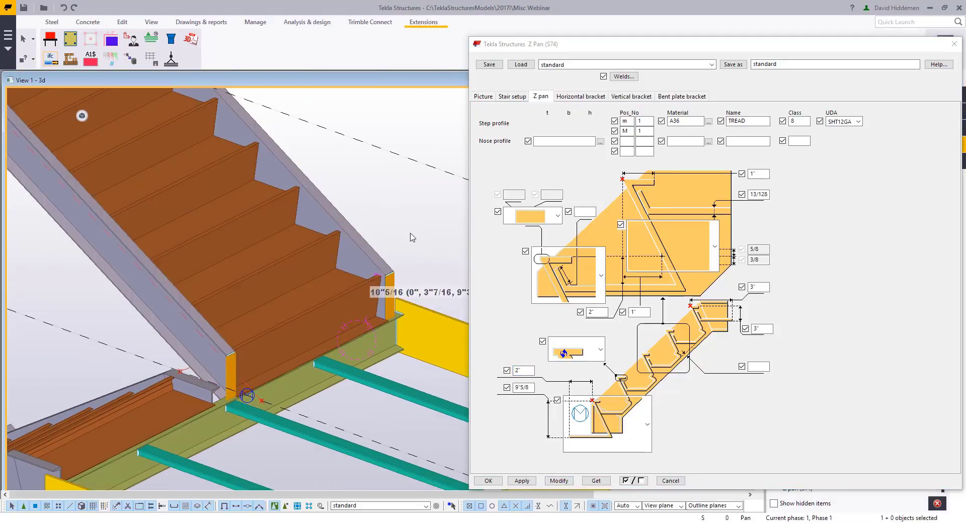
pyautogui.scroll(-2, 296, 322)
pyautogui.keyDown('ctrl'); pyautogui.moveTo(296, 322); pyautogui.dragTo(309, 337, button='middle'); pyautogui.keyUp('ctrl')
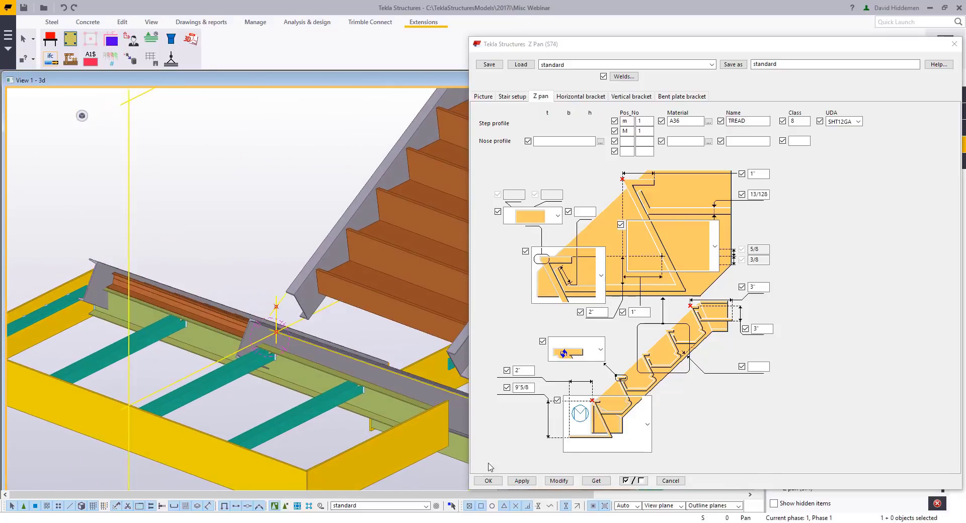
pyautogui.click(489, 479)
# Connect both upper stringer ends of the third flight to the third landing's channel with the Stringer-Base Connection, and end the command
pyautogui.click(859, 291)
pyautogui.scroll(2, 247, 374)
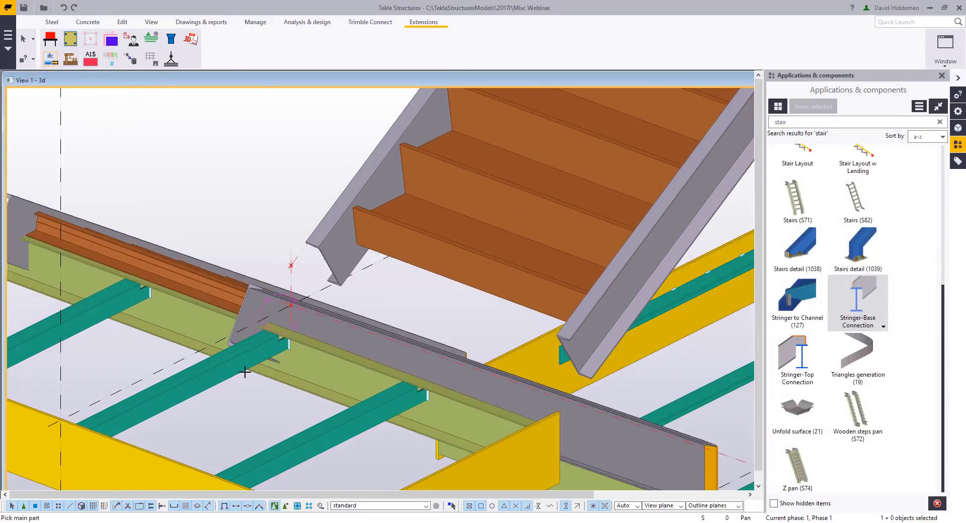
pyautogui.click(298, 353)
pyautogui.click(286, 508)
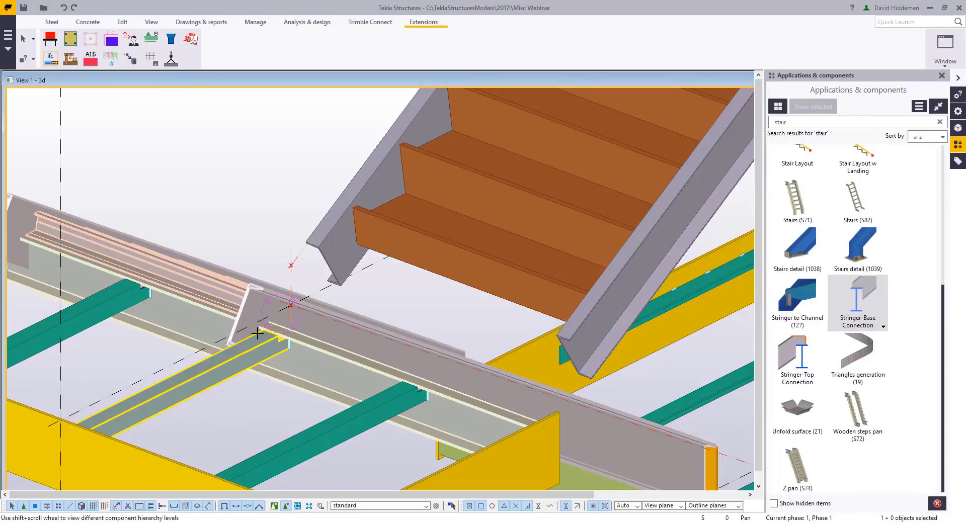
pyautogui.click(248, 308)
pyautogui.moveTo(309, 379); pyautogui.dragTo(396, 427, button='middle')
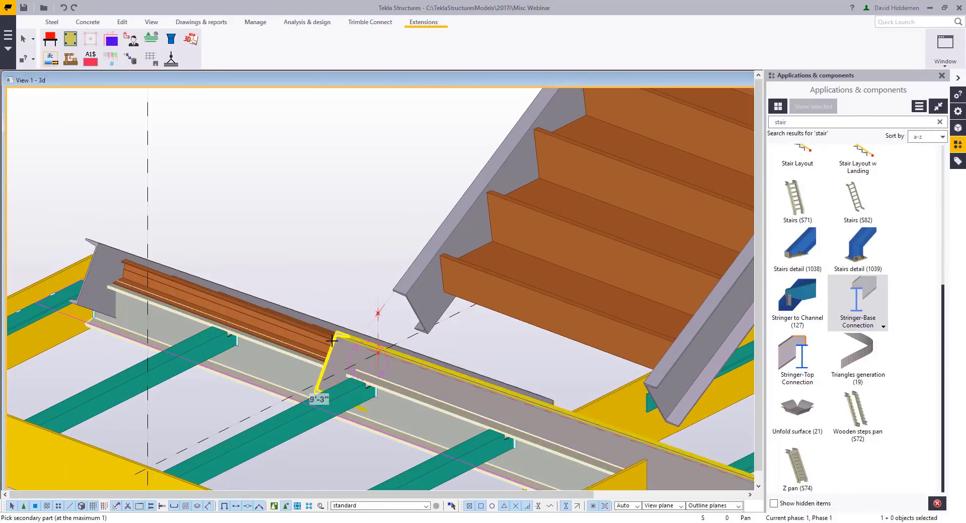
pyautogui.click(102, 273)
pyautogui.click(102, 273)
pyautogui.scroll(-2, 189, 349)
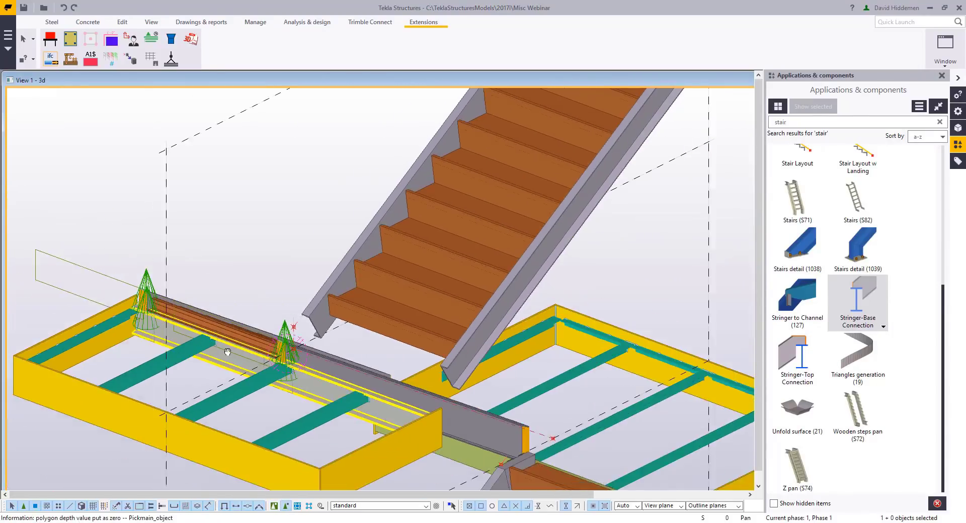
pyautogui.moveTo(366, 345); pyautogui.dragTo(327, 348, button='middle')
pyautogui.press('Escape')
# Modify the fourth flight with a 0" top offset, 11" horizontal top stringer ends and a 3" bottom dimension, and close its properties
pyautogui.scroll(-5, 386, 476)
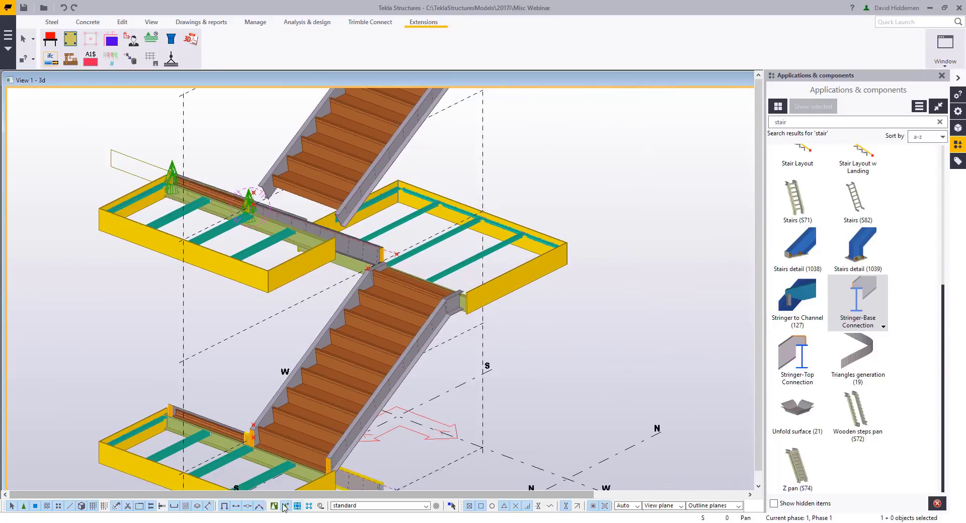
pyautogui.doubleClick(361, 391)
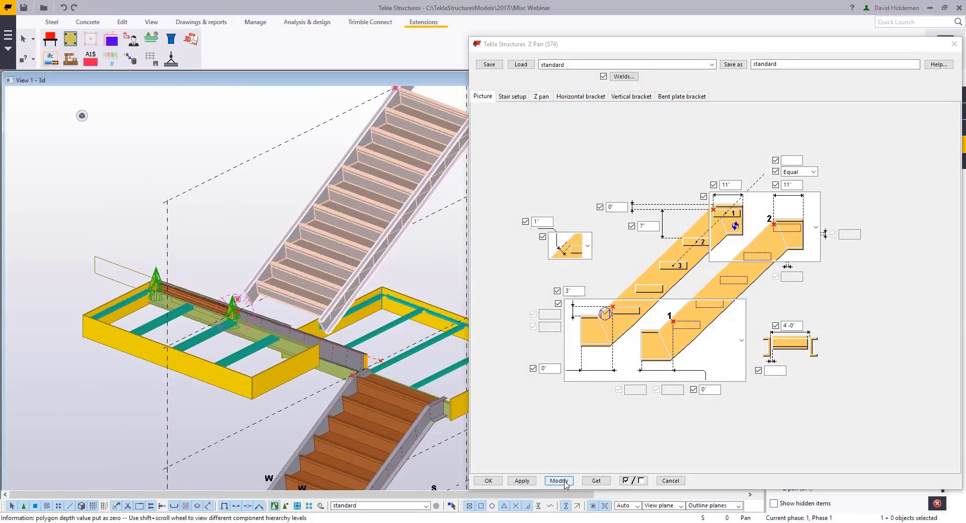
pyautogui.click(558, 481)
pyautogui.scroll(5, 275, 310)
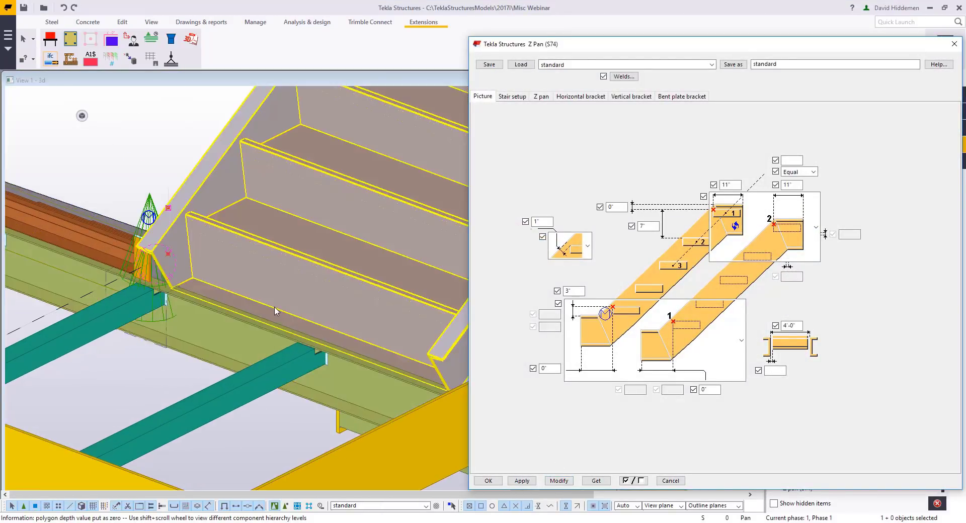
pyautogui.keyDown('ctrl'); pyautogui.moveTo(275, 311); pyautogui.dragTo(164, 290, button='middle'); pyautogui.keyUp('ctrl')
pyautogui.scroll(4, 183, 296)
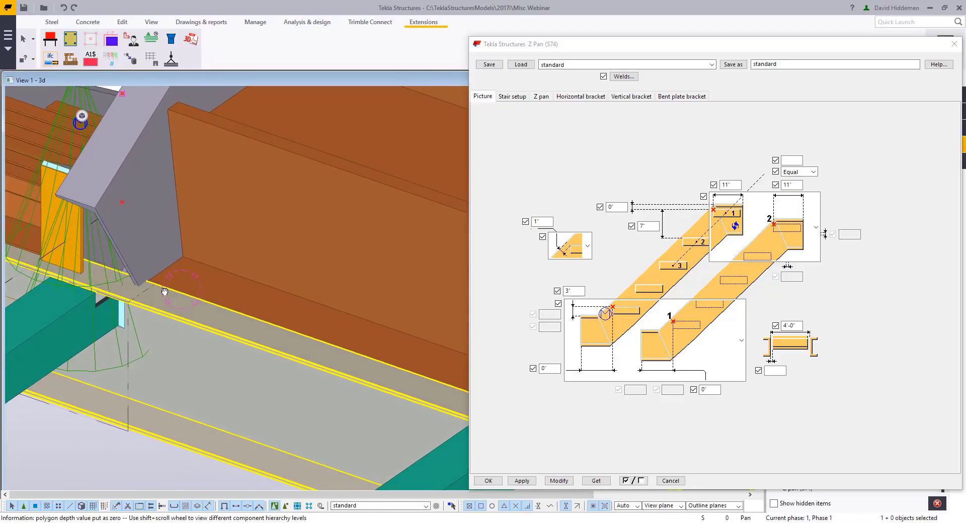
pyautogui.scroll(-3, 167, 308)
pyautogui.click(486, 481)
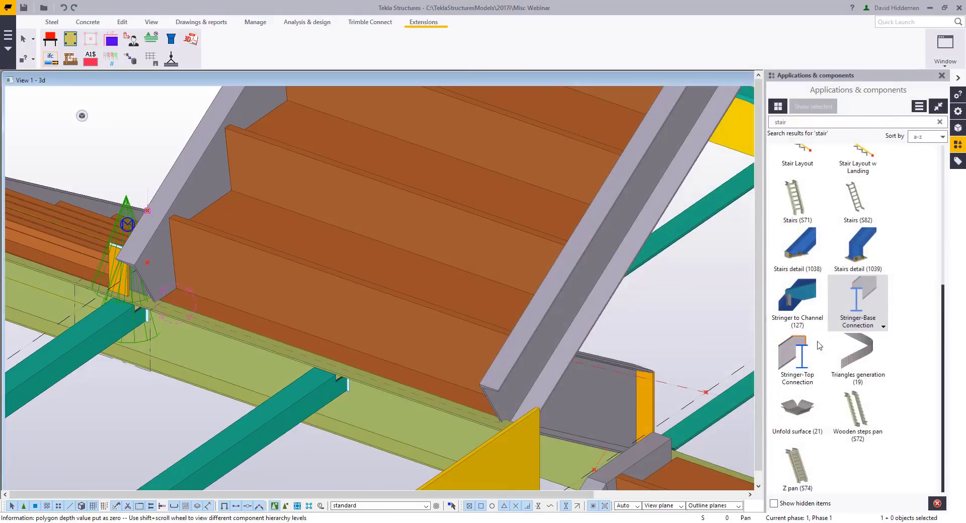
pyautogui.click(854, 308)
pyautogui.click(415, 432)
pyautogui.click(282, 509)
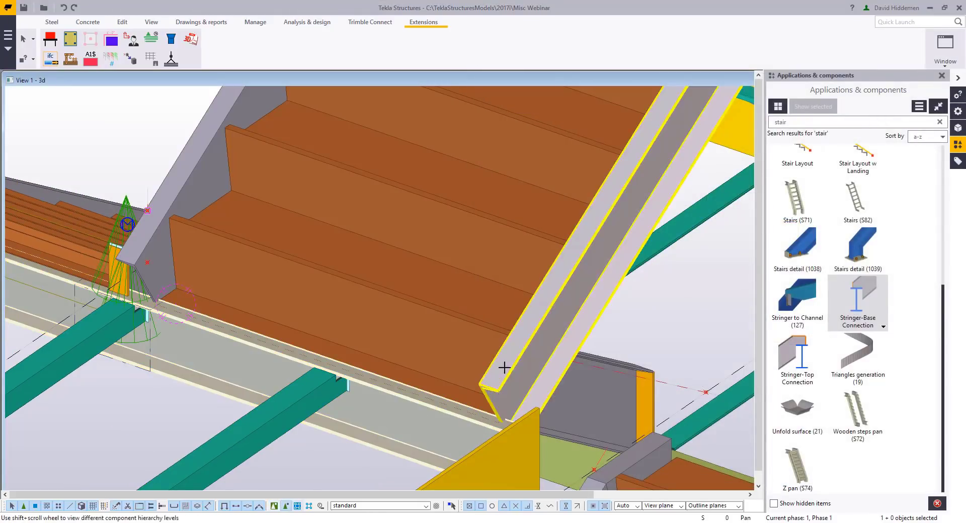
pyautogui.click(504, 368)
pyautogui.hotkey('ctrl', 'z')
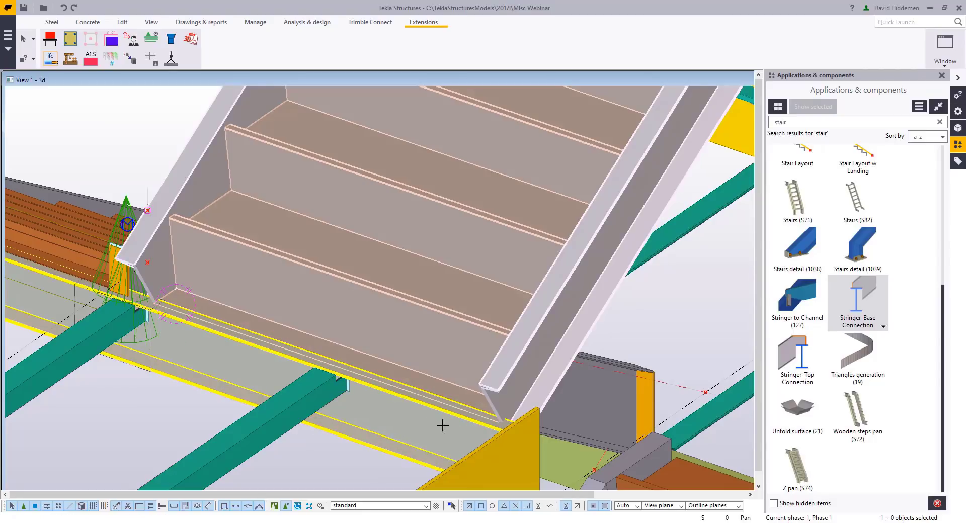
pyautogui.click(405, 456)
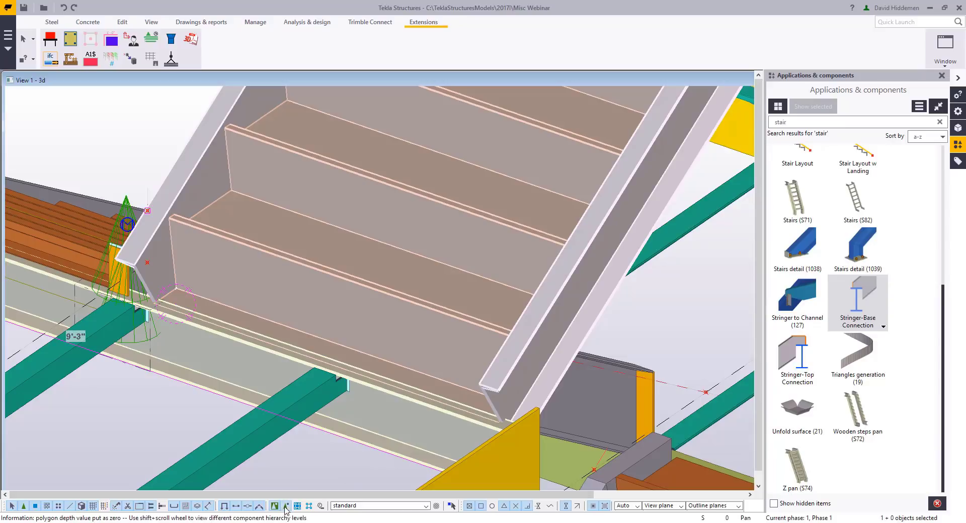
pyautogui.rightClick(417, 440)
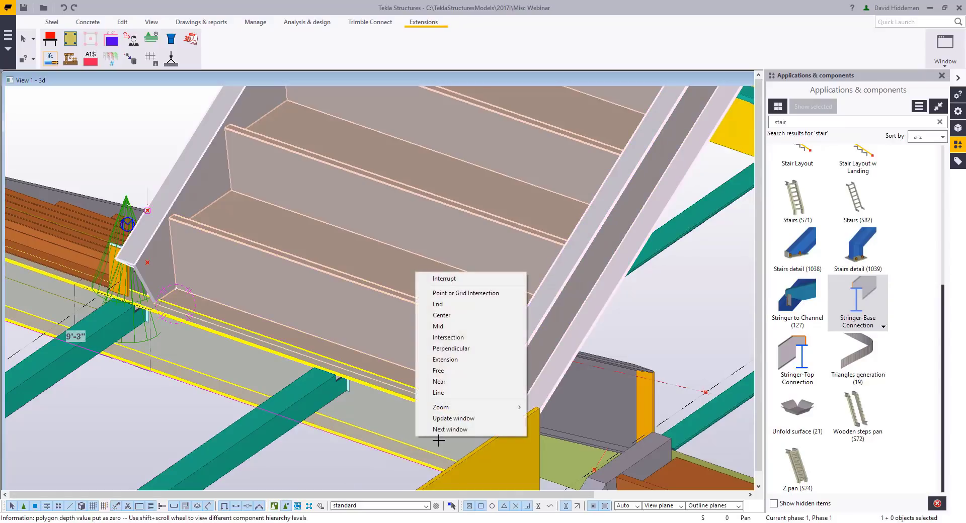
pyautogui.click(448, 278)
pyautogui.scroll(-2, 354, 441)
pyautogui.moveTo(393, 413); pyautogui.dragTo(402, 390, button='middle')
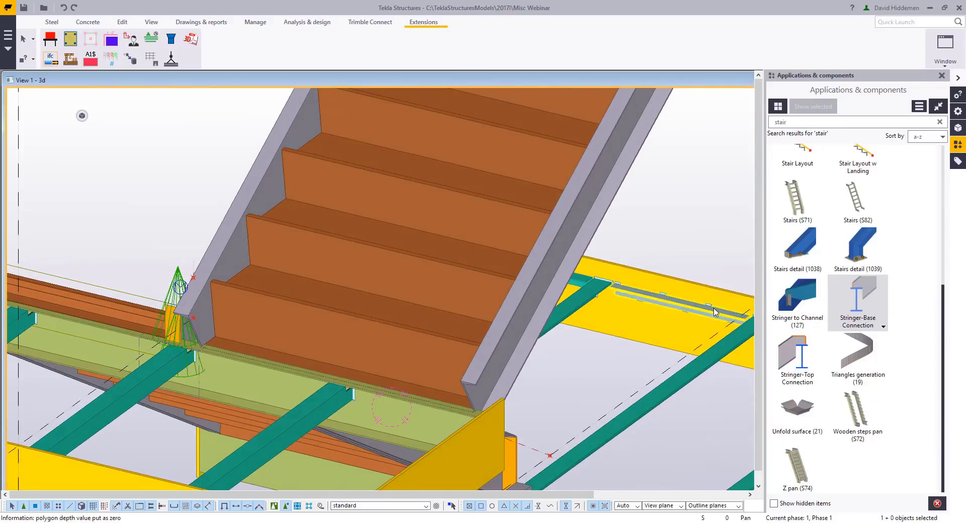
# Connect both lower stringer ends of the fourth flight to the third landing's channel with the Stringer-Base Connection, and end the command
pyautogui.click(854, 298)
pyautogui.click(430, 429)
pyautogui.click(491, 379)
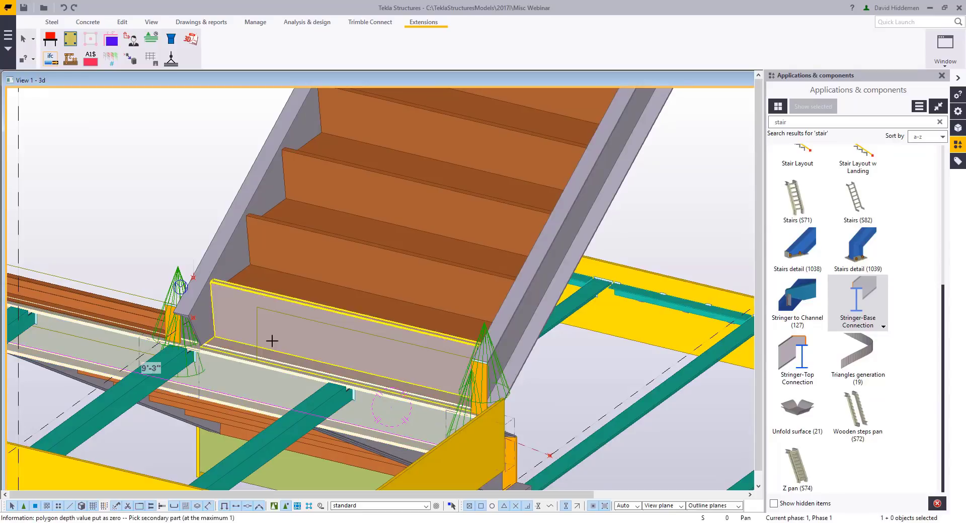
pyautogui.scroll(-1, 320, 348)
pyautogui.rightClick(170, 233)
pyautogui.click(181, 237)
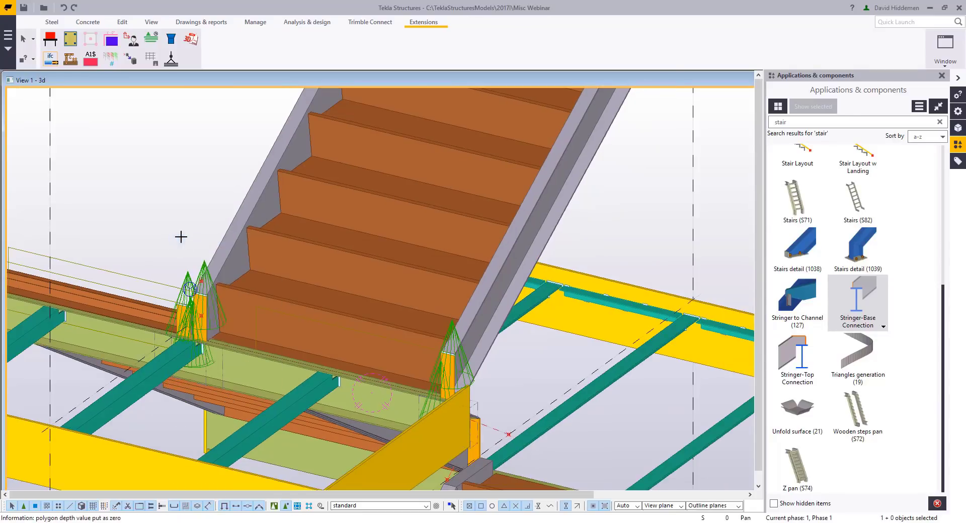
# Examine the modelled stair from the top of the fourth flight down to the first flight
pyautogui.scroll(-3, 327, 355)
pyautogui.moveTo(415, 206); pyautogui.dragTo(388, 346, button='middle')
pyautogui.scroll(-1, 338, 347)
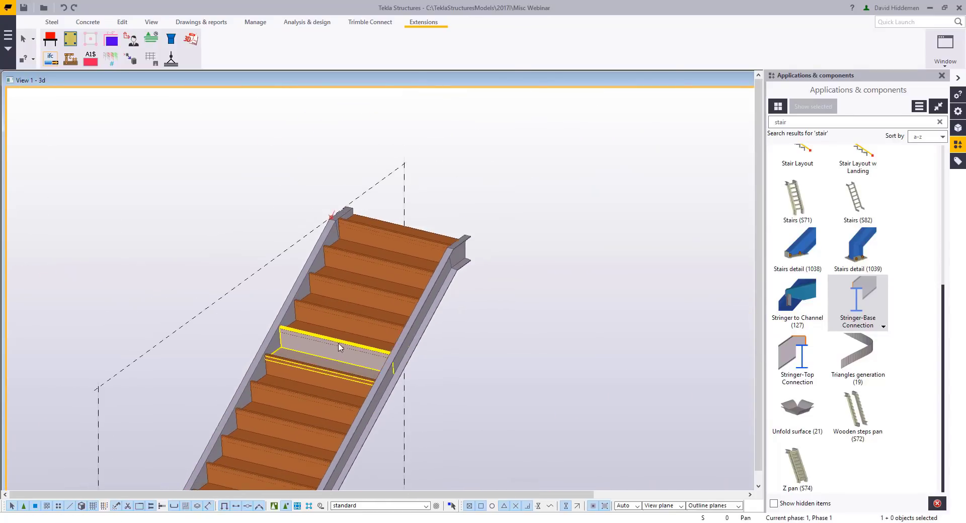
pyautogui.moveTo(312, 371); pyautogui.dragTo(381, 211, button='middle')
pyautogui.scroll(-2, 380, 211)
pyautogui.keyDown('ctrl'); pyautogui.moveTo(322, 350); pyautogui.dragTo(483, 357, button='middle'); pyautogui.keyUp('ctrl')
pyautogui.moveTo(438, 302); pyautogui.dragTo(533, 126, button='middle')
pyautogui.keyDown('ctrl'); pyautogui.moveTo(418, 373); pyautogui.dragTo(482, 323, button='middle'); pyautogui.keyUp('ctrl')
pyautogui.scroll(-1, 480, 323)
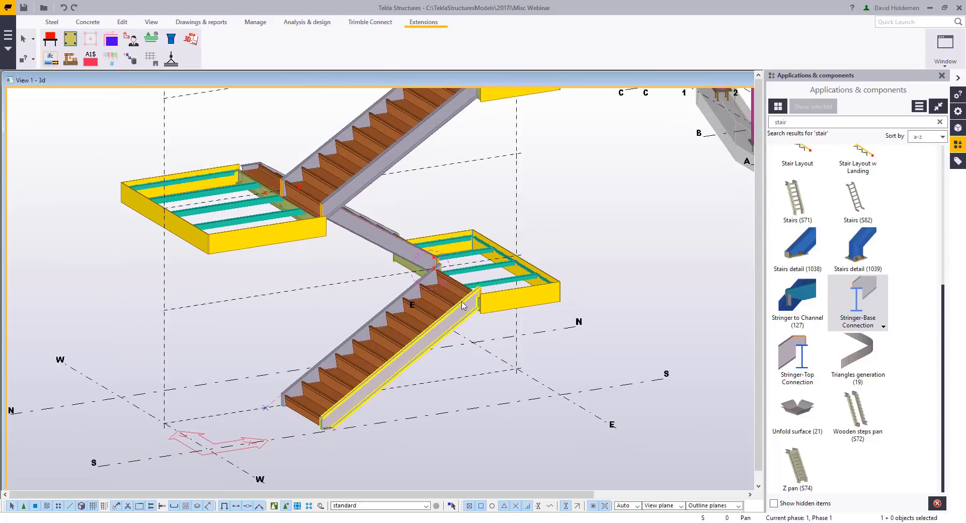
# Replace the component catalog search with 86 to find the stanchion and railing components
pyautogui.scroll(5, 835, 205)
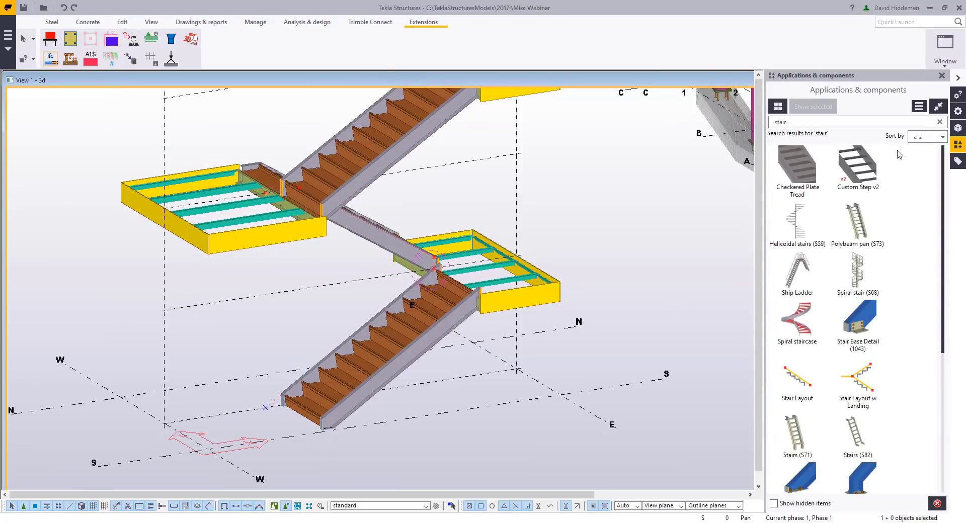
pyautogui.click(939, 123)
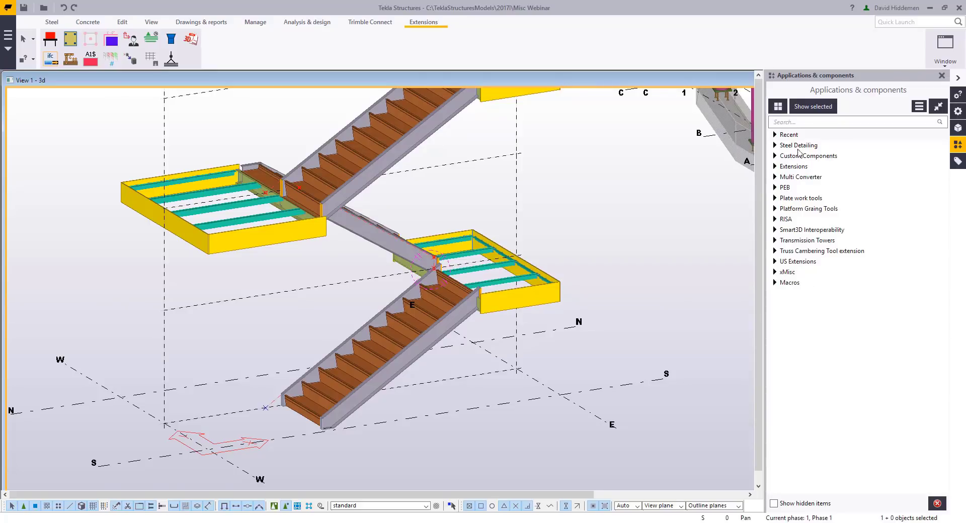
pyautogui.click(794, 124)
pyautogui.write('86')
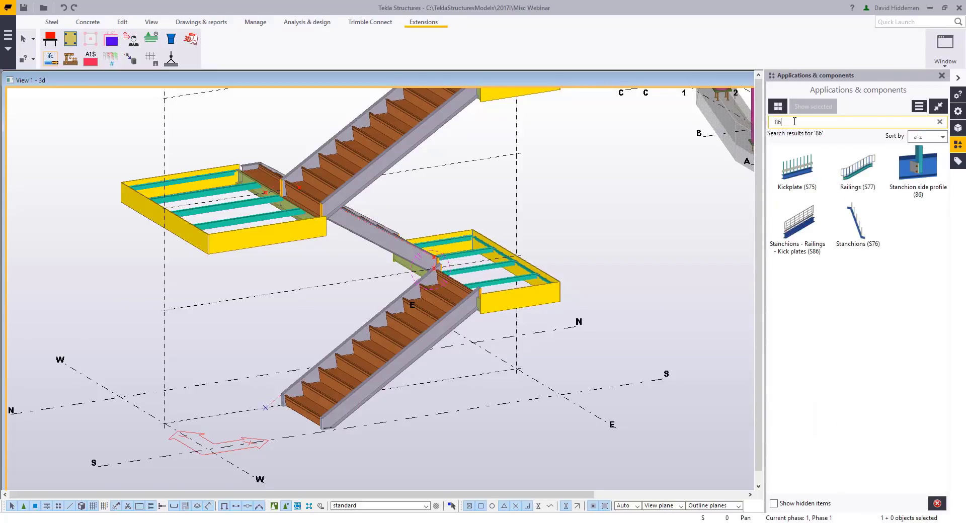
# Place a Stanchions - Railings - Kick plates (S86) component along the first flight's inner stringer, from its lower to its upper end, and end the command
pyautogui.click(814, 241)
pyautogui.scroll(6, 410, 384)
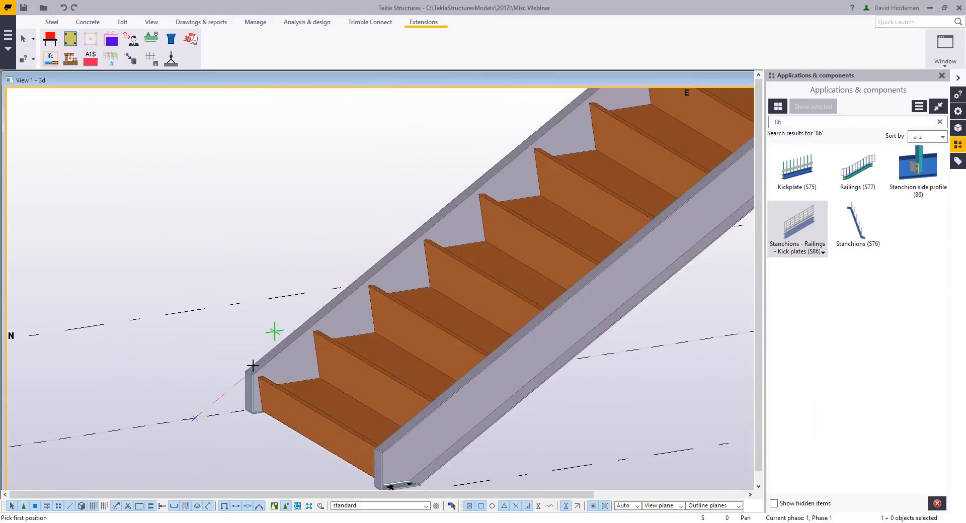
pyautogui.click(255, 383)
pyautogui.scroll(-4, 255, 372)
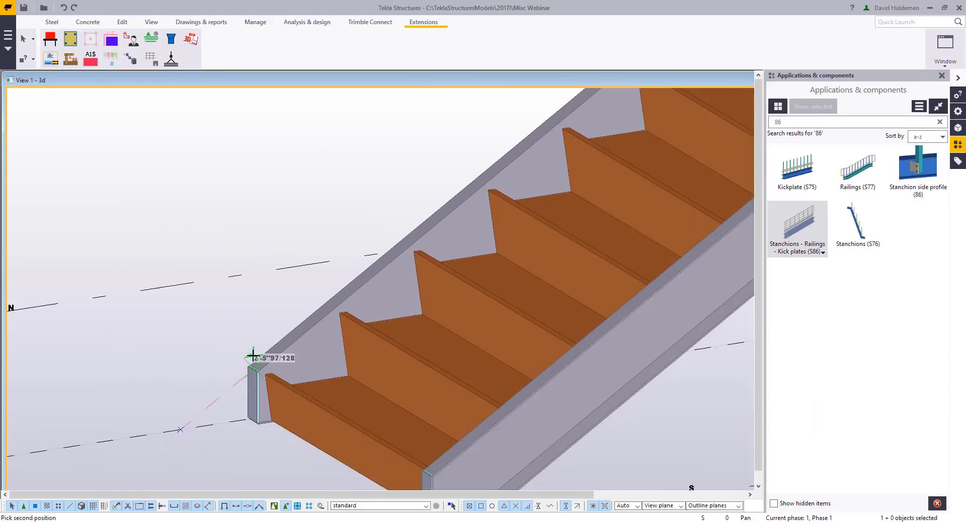
pyautogui.scroll(5, 455, 234)
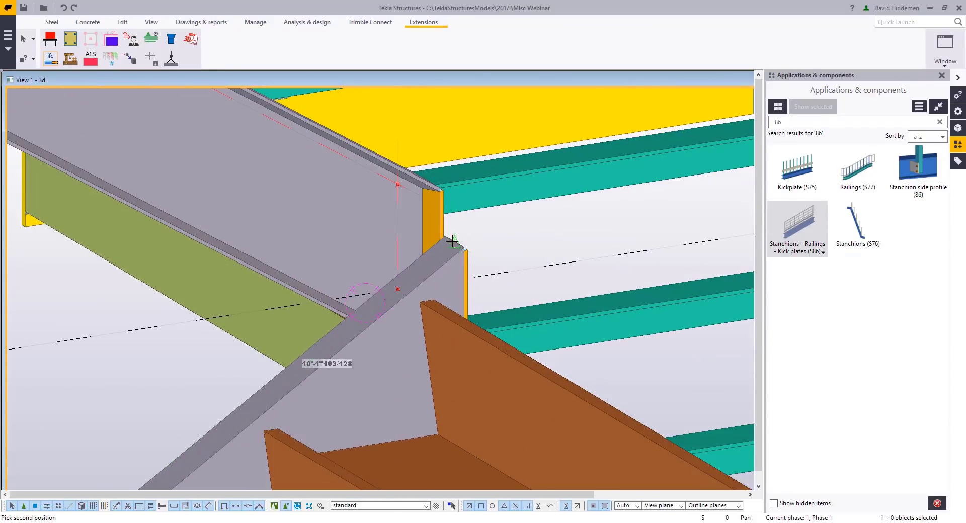
pyautogui.click(452, 245)
pyautogui.scroll(-5, 220, 373)
pyautogui.scroll(2, 367, 251)
pyautogui.scroll(-2, 349, 256)
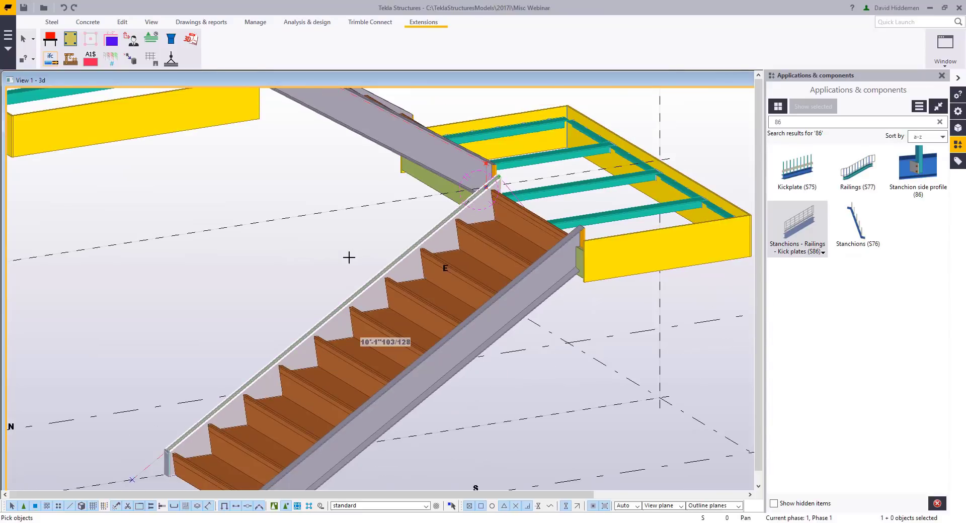
pyautogui.middleClick(348, 257)
pyautogui.moveTo(330, 265); pyautogui.dragTo(298, 317, button='middle')
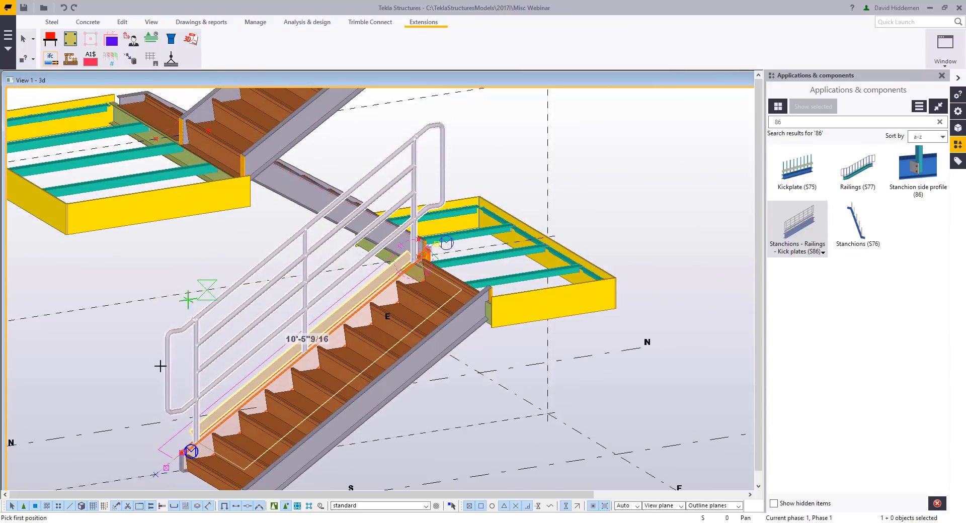
pyautogui.rightClick(118, 322)
pyautogui.click(122, 328)
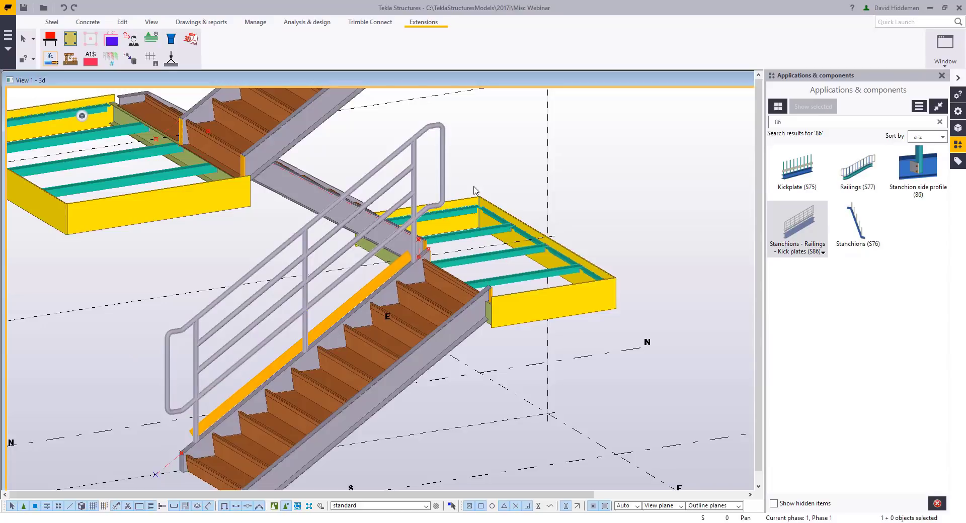
# Delete the whole railing component from the first flight's inner stringer
pyautogui.click(275, 505)
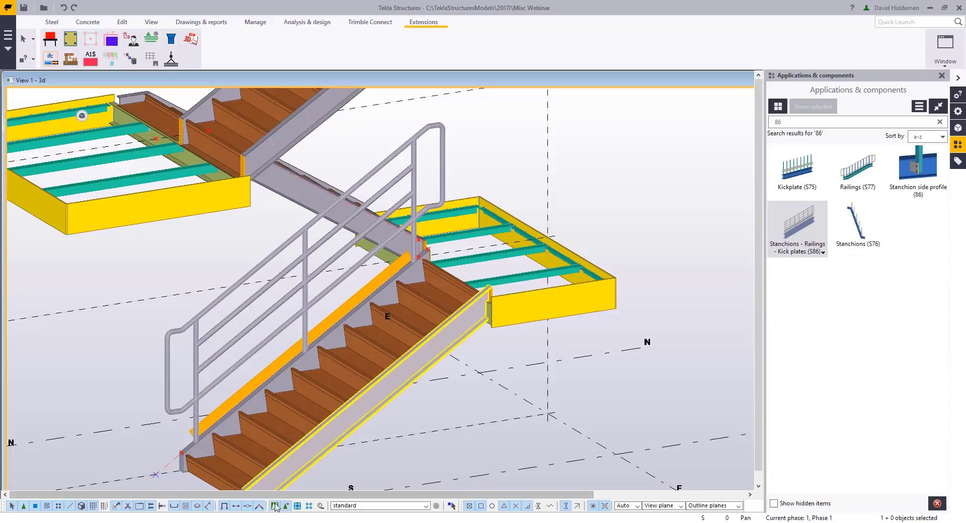
pyautogui.click(196, 373)
pyautogui.press('Delete')
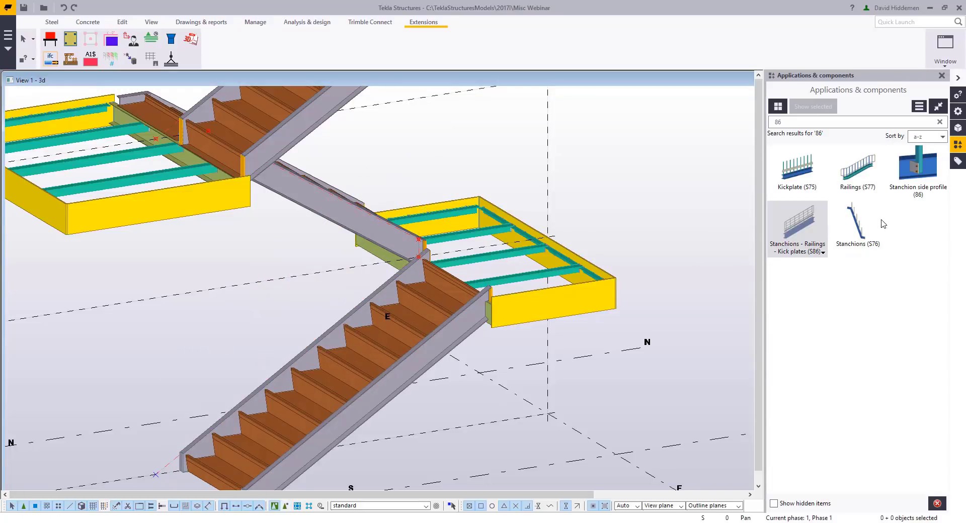
# Place Stanchions (S76) along the first flight's inner stringer, from its lower to its upper end, and end the command
pyautogui.click(855, 230)
pyautogui.scroll(10, 270, 352)
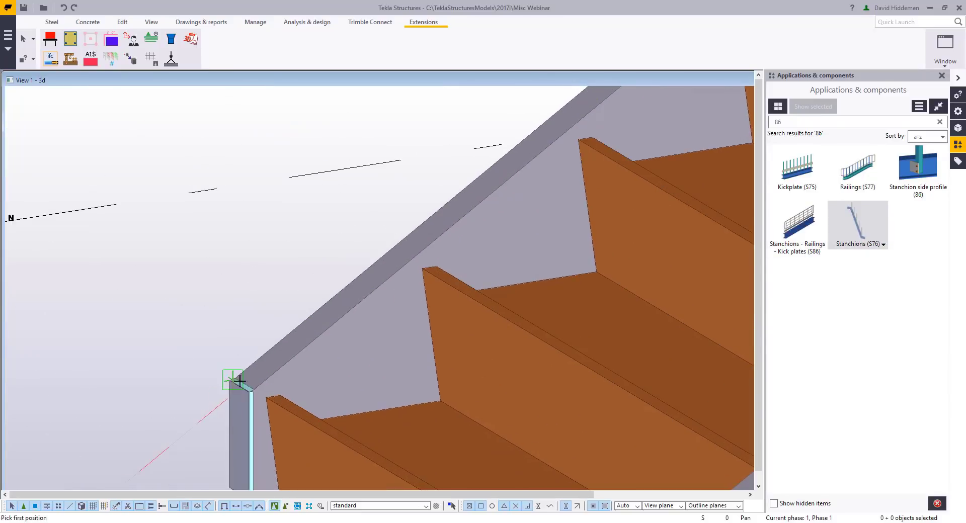
pyautogui.click(242, 382)
pyautogui.scroll(-6, 252, 338)
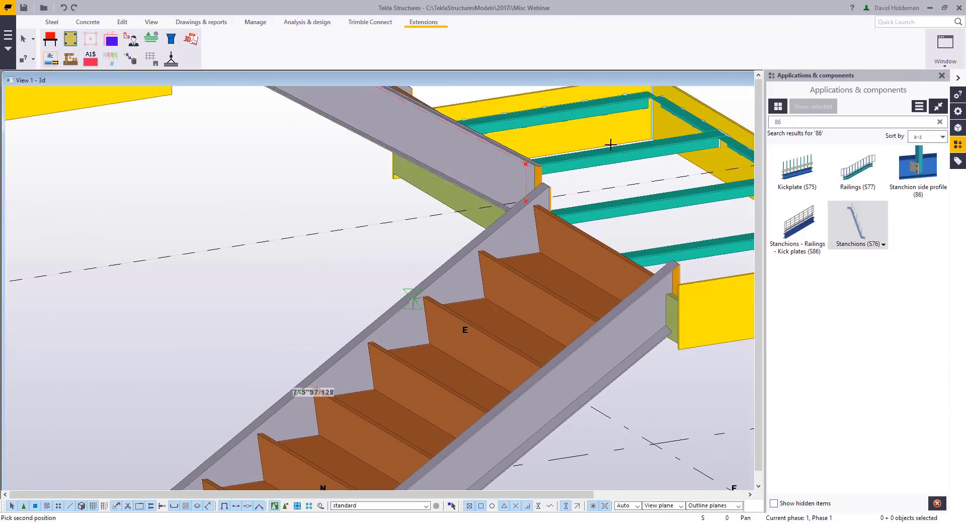
pyautogui.scroll(3, 629, 131)
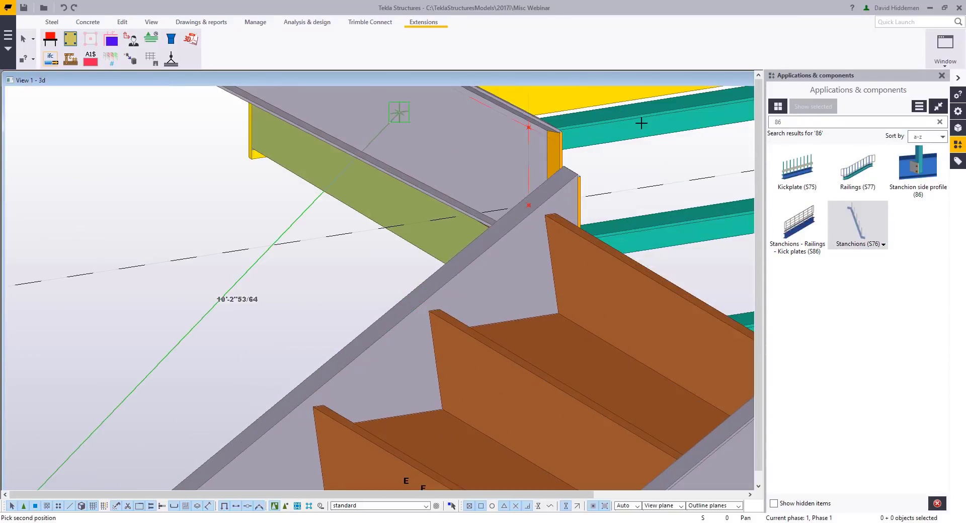
pyautogui.scroll(2, 576, 170)
pyautogui.click(575, 170)
pyautogui.scroll(-5, 520, 207)
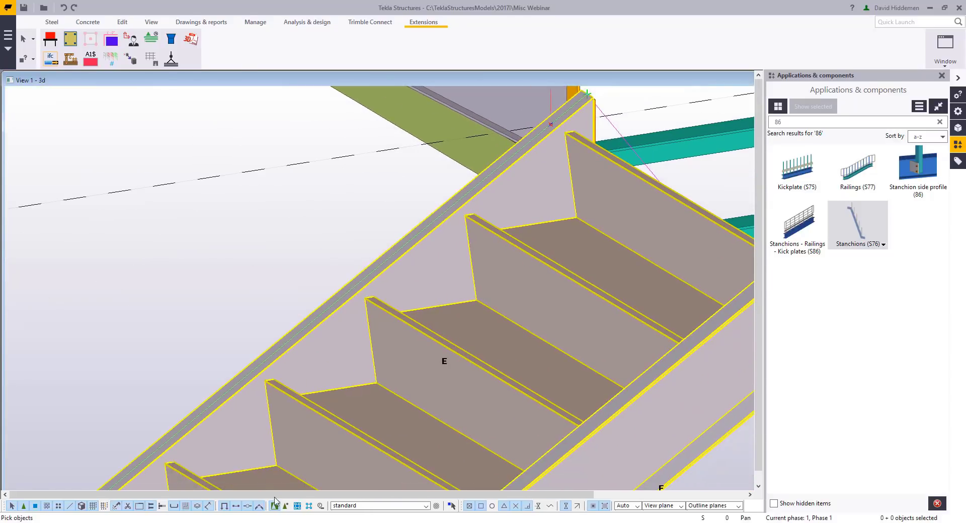
pyautogui.click(286, 508)
pyautogui.click(310, 332)
pyautogui.scroll(-4, 266, 302)
pyautogui.middleClick(263, 278)
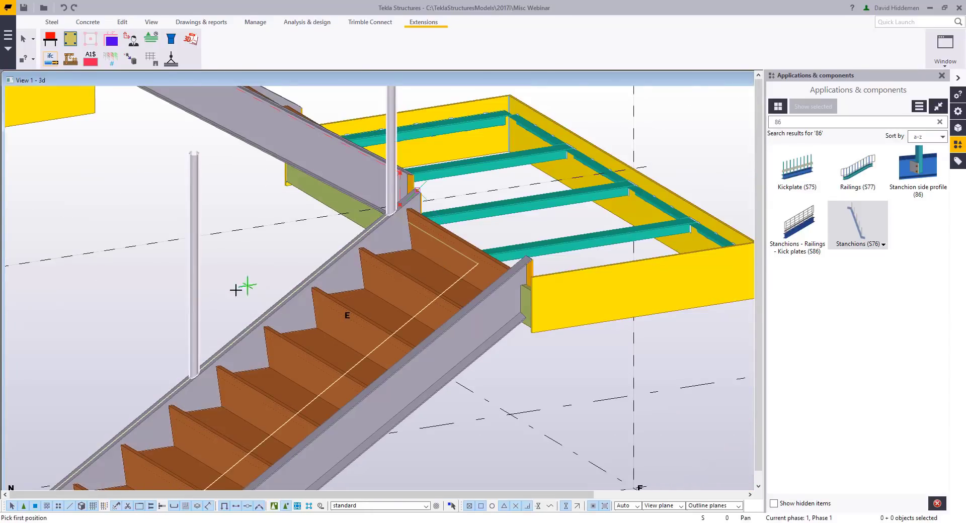
pyautogui.scroll(-2, 236, 292)
pyautogui.rightClick(226, 316)
pyautogui.click(234, 321)
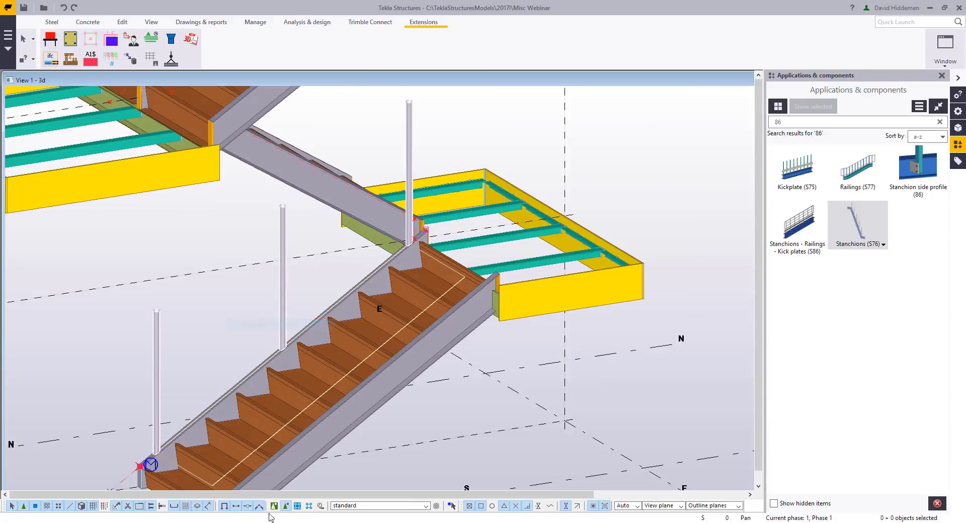
# Modify the first flight's stanchions with a maximum spacing of 4'-0" and a height of 3'-8", and close their properties
pyautogui.doubleClick(282, 317)
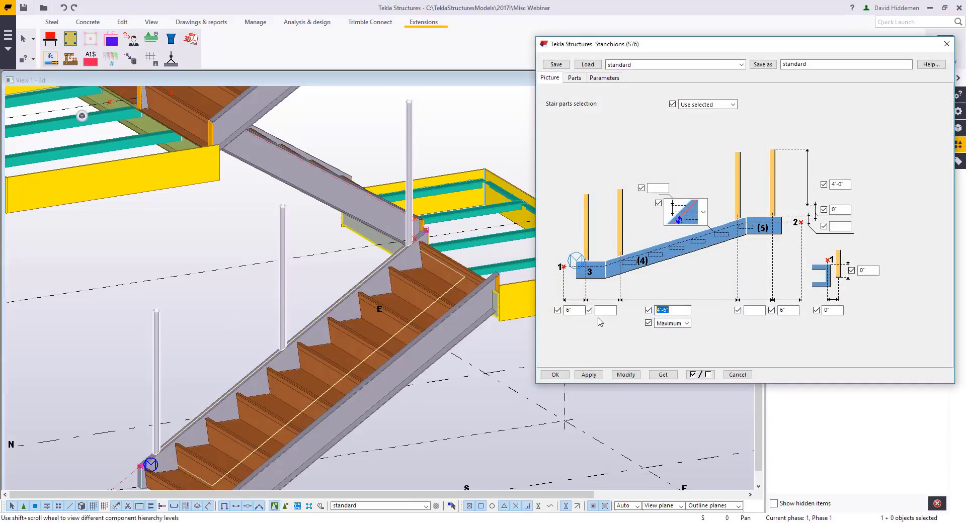
pyautogui.click(626, 377)
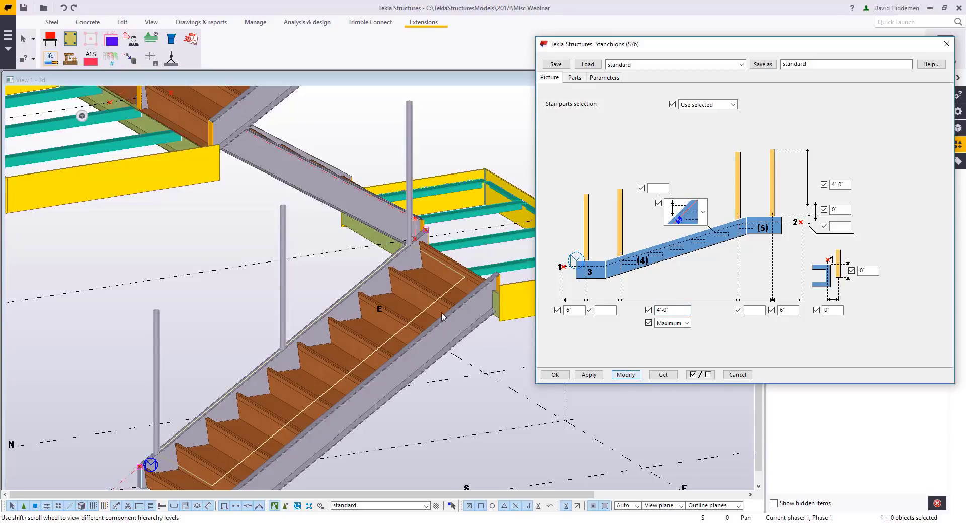
pyautogui.click(623, 377)
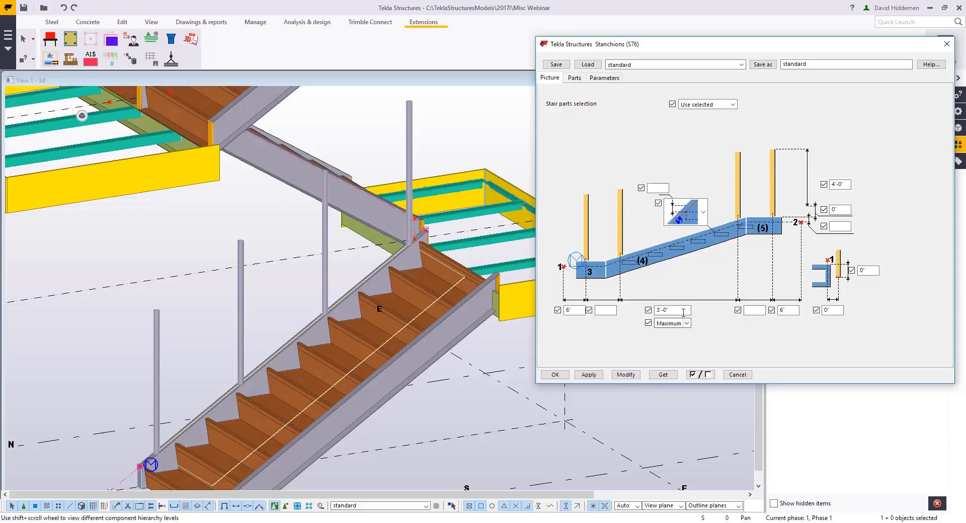
pyautogui.click(632, 377)
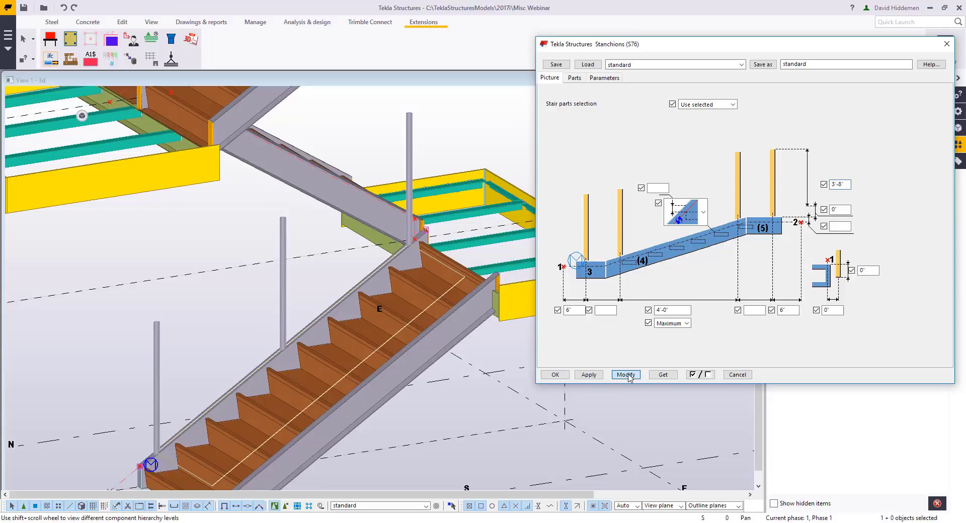
pyautogui.moveTo(239, 331); pyautogui.dragTo(280, 308, button='middle')
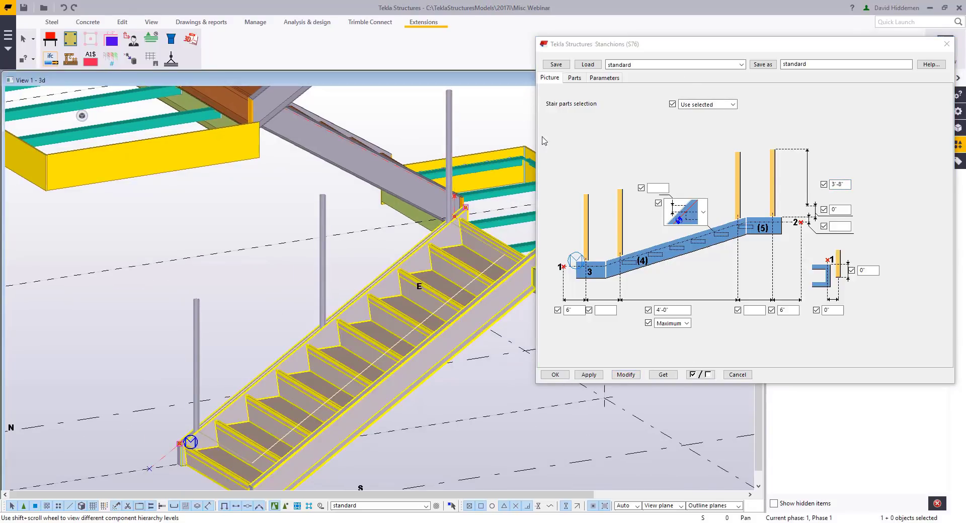
pyautogui.click(556, 376)
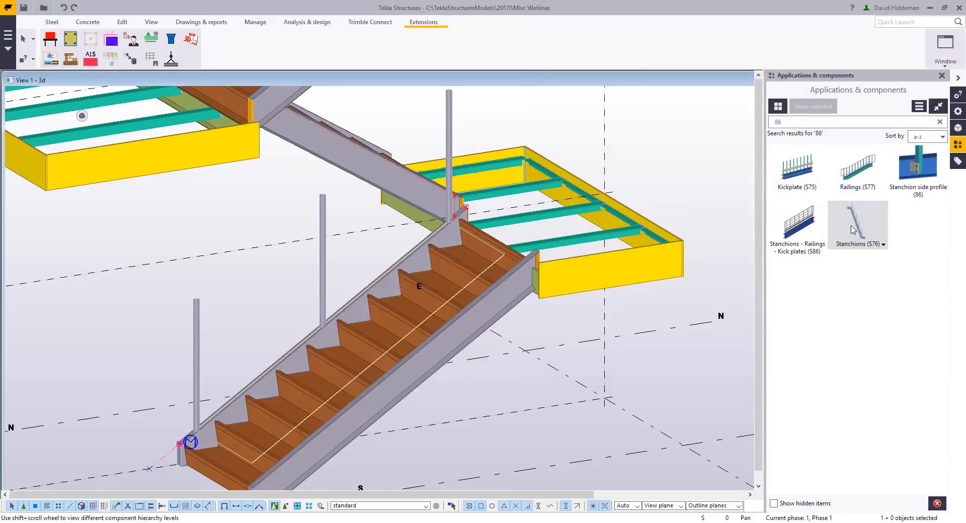
# Place Stanchions (S76) along the second flight's inner stringer, from its lower to its upper end
pyautogui.click(851, 226)
pyautogui.moveTo(455, 170); pyautogui.dragTo(426, 273, button='middle')
pyautogui.scroll(2, 427, 273)
pyautogui.scroll(5, 442, 325)
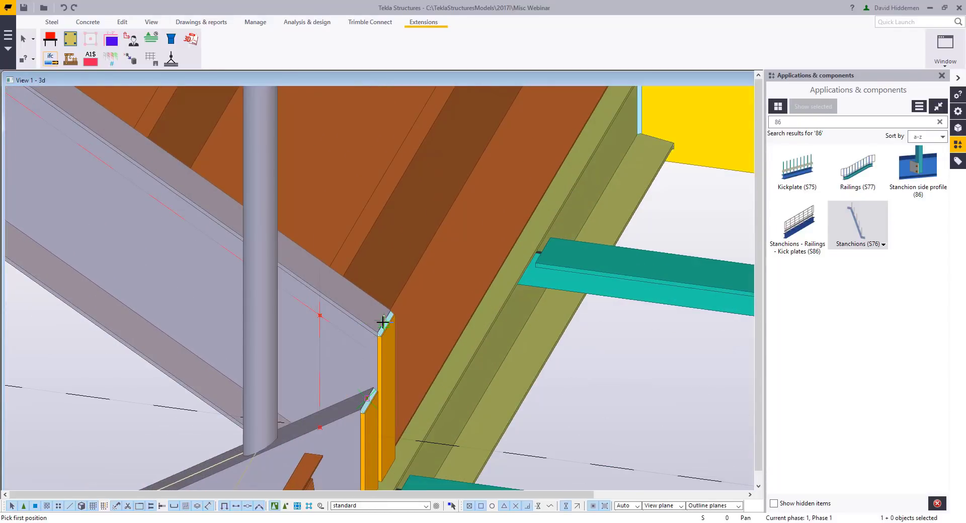
pyautogui.click(383, 322)
pyautogui.scroll(-6, 347, 312)
pyautogui.scroll(2, 360, 255)
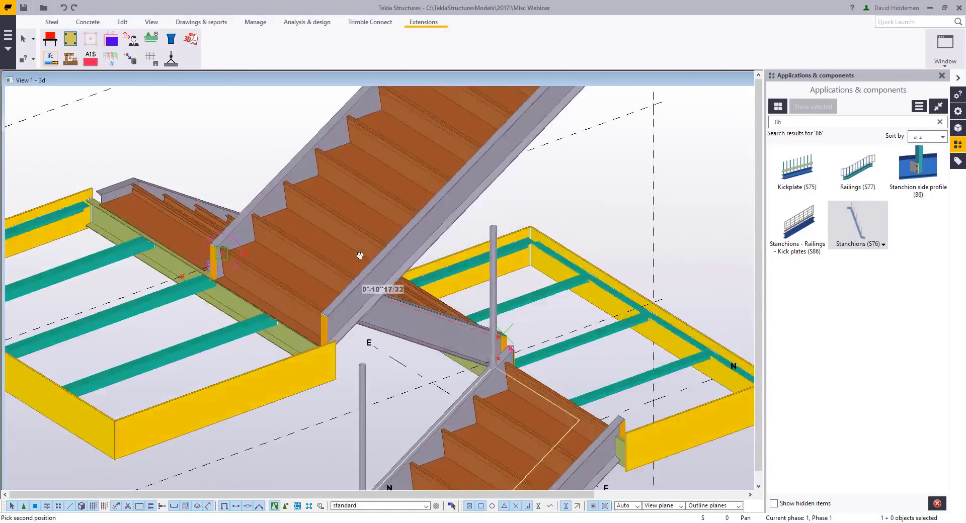
pyautogui.keyDown('ctrl'); pyautogui.moveTo(360, 255); pyautogui.dragTo(256, 271, button='middle'); pyautogui.keyUp('ctrl')
pyautogui.scroll(5, 211, 268)
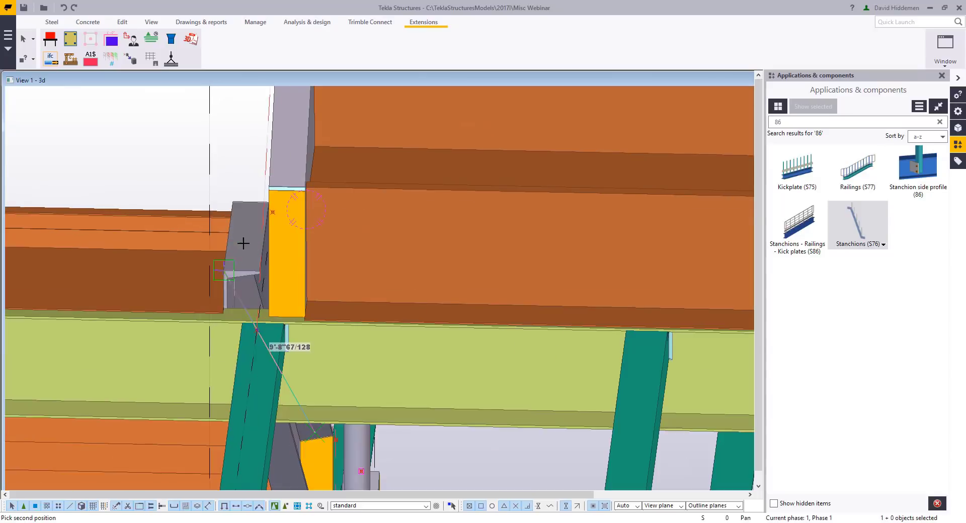
pyautogui.click(242, 269)
pyautogui.scroll(-5, 284, 430)
pyautogui.keyDown('ctrl'); pyautogui.moveTo(302, 383); pyautogui.dragTo(524, 323, button='middle'); pyautogui.keyUp('ctrl')
pyautogui.moveTo(200, 414); pyautogui.dragTo(294, 363, button='middle')
pyautogui.scroll(-3, 251, 390)
pyautogui.scroll(4, 261, 367)
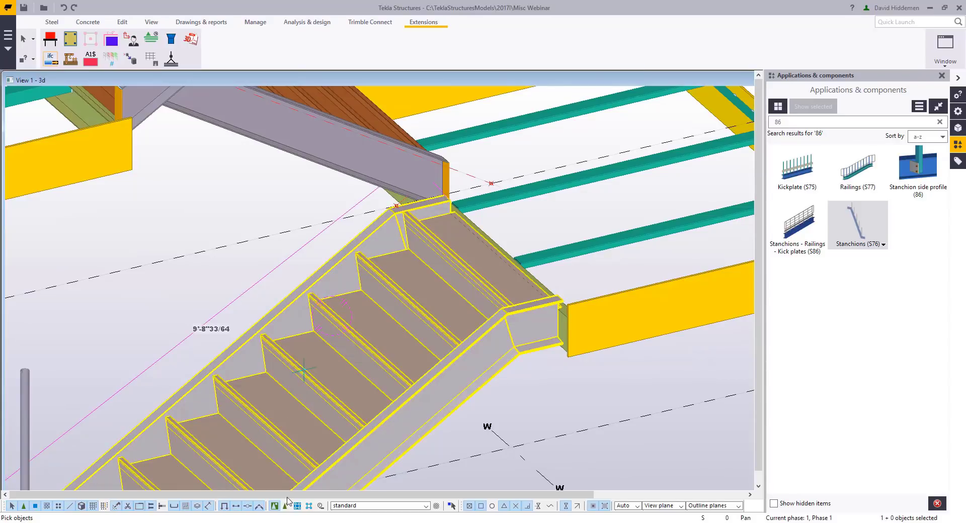
pyautogui.scroll(-2, 288, 208)
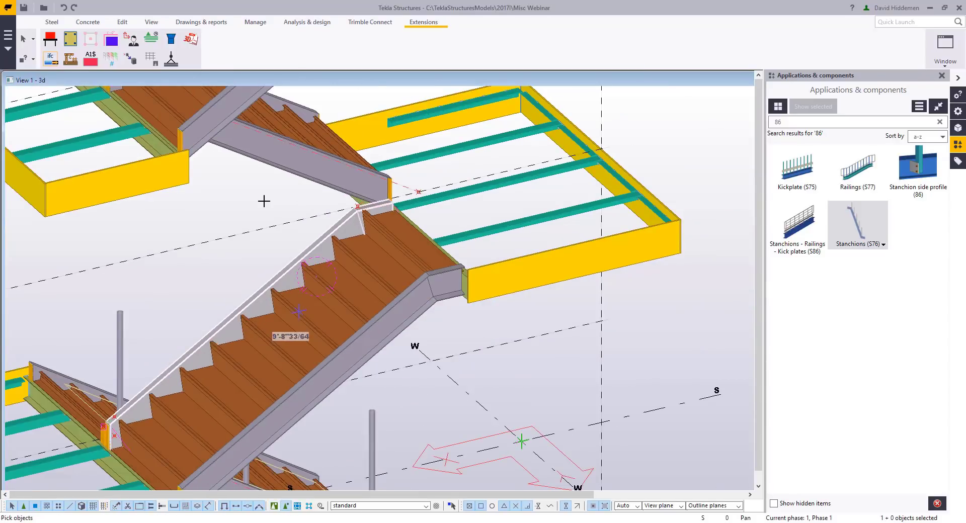
pyautogui.middleClick(264, 201)
# Place Stanchions (S76) along the inner stringers of the third and fourth flights, from lower to upper ends, and end the command
pyautogui.scroll(6, 333, 207)
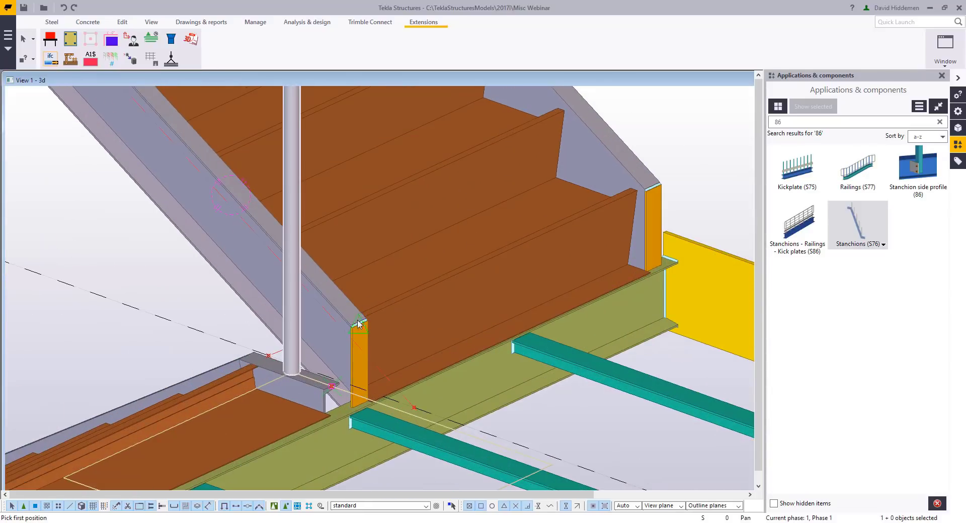
pyautogui.click(358, 323)
pyautogui.scroll(-5, 347, 322)
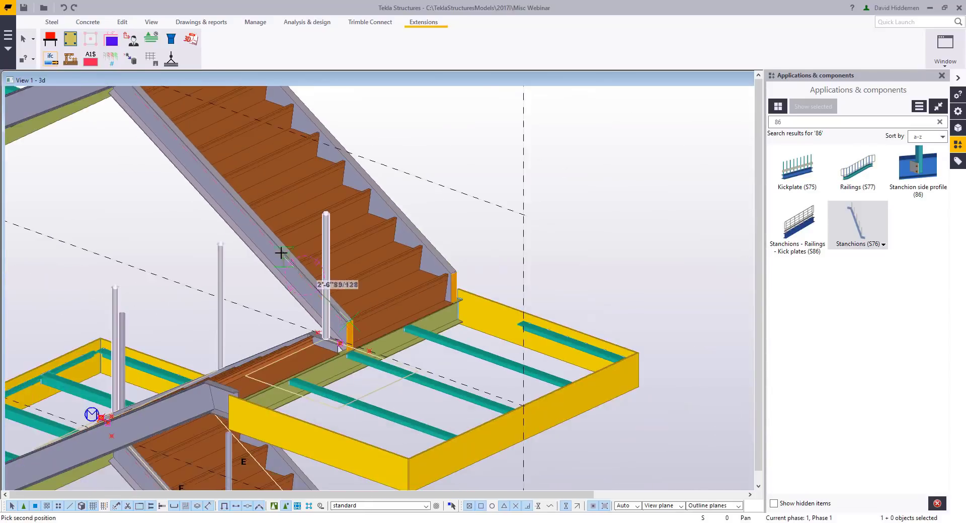
pyautogui.moveTo(186, 138); pyautogui.dragTo(349, 330, button='middle')
pyautogui.moveTo(276, 243); pyautogui.dragTo(353, 286, button='middle')
pyautogui.moveTo(132, 143); pyautogui.dragTo(228, 192, button='middle')
pyautogui.moveTo(626, 332); pyautogui.dragTo(187, 131, button='middle')
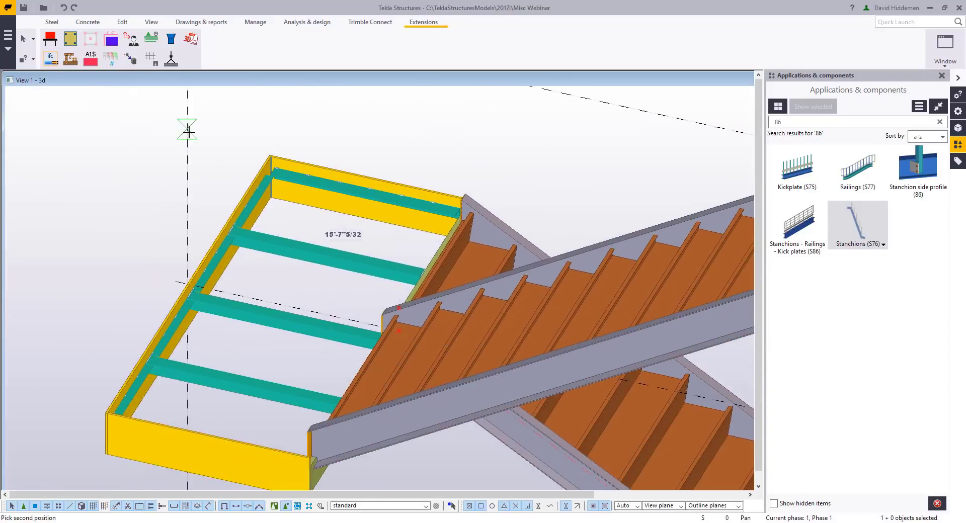
pyautogui.scroll(2, 373, 283)
pyautogui.keyDown('ctrl'); pyautogui.moveTo(439, 343); pyautogui.dragTo(618, 326, button='middle'); pyautogui.keyUp('ctrl')
pyautogui.scroll(3, 379, 371)
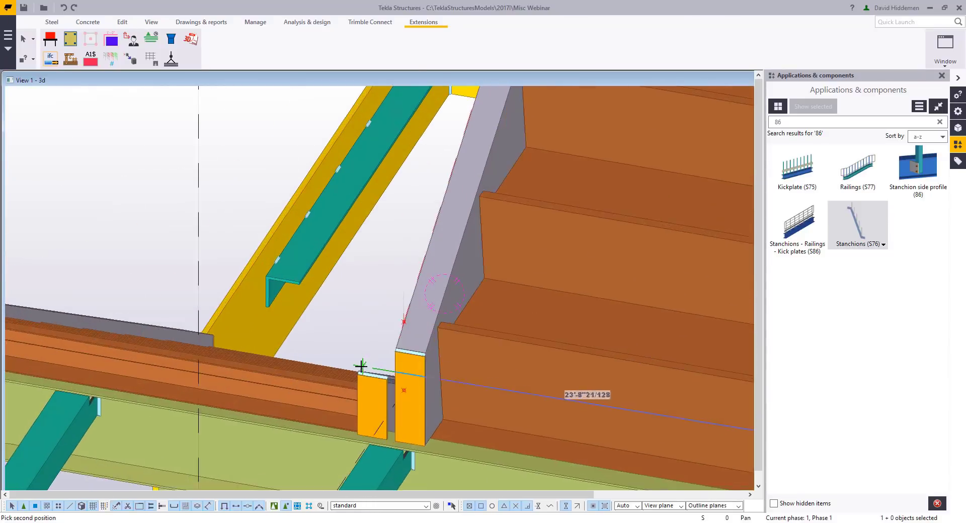
pyautogui.keyDown('ctrl'); pyautogui.moveTo(388, 375); pyautogui.dragTo(327, 197, button='middle'); pyautogui.keyUp('ctrl')
pyautogui.click(501, 238)
pyautogui.click(172, 161)
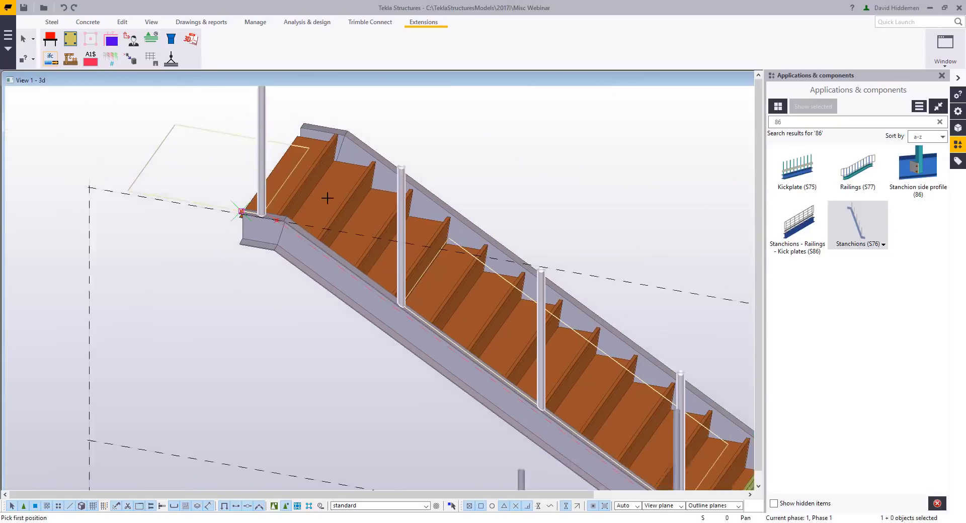
pyautogui.scroll(-2, 328, 198)
pyautogui.rightClick(319, 241)
pyautogui.click(334, 246)
# Create Railings (S77) with the standard settings on the first flight's stanchions and end the command
pyautogui.scroll(-3, 334, 248)
pyautogui.moveTo(416, 201); pyautogui.dragTo(462, 216, button='middle')
pyautogui.scroll(2, 489, 201)
pyautogui.scroll(2, 488, 201)
pyautogui.scroll(2, 362, 228)
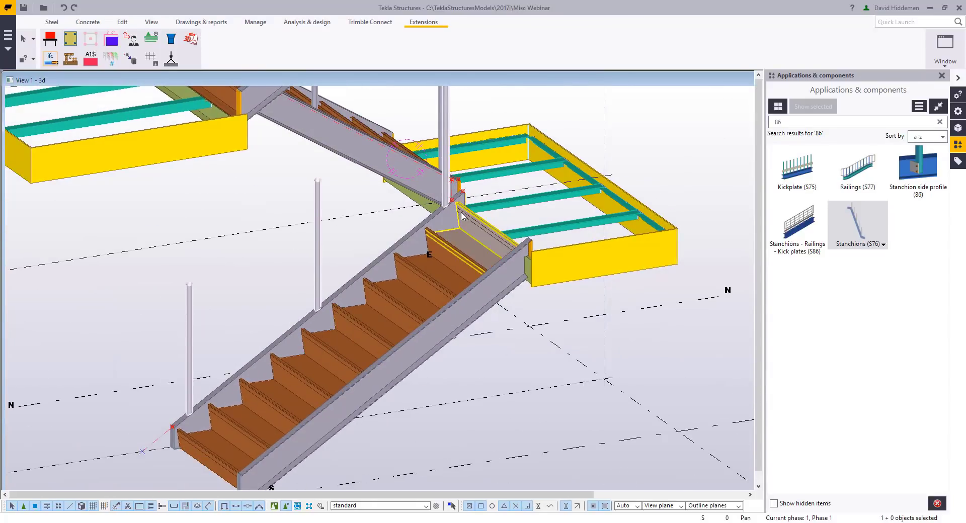
pyautogui.doubleClick(858, 173)
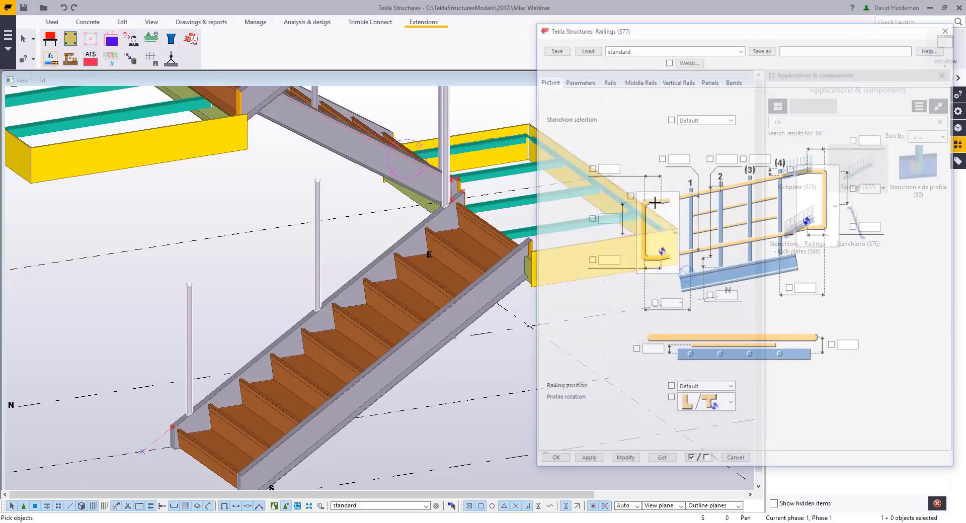
pyautogui.keyDown('ctrl'); pyautogui.moveTo(403, 218); pyautogui.dragTo(195, 328, button='middle'); pyautogui.keyUp('ctrl')
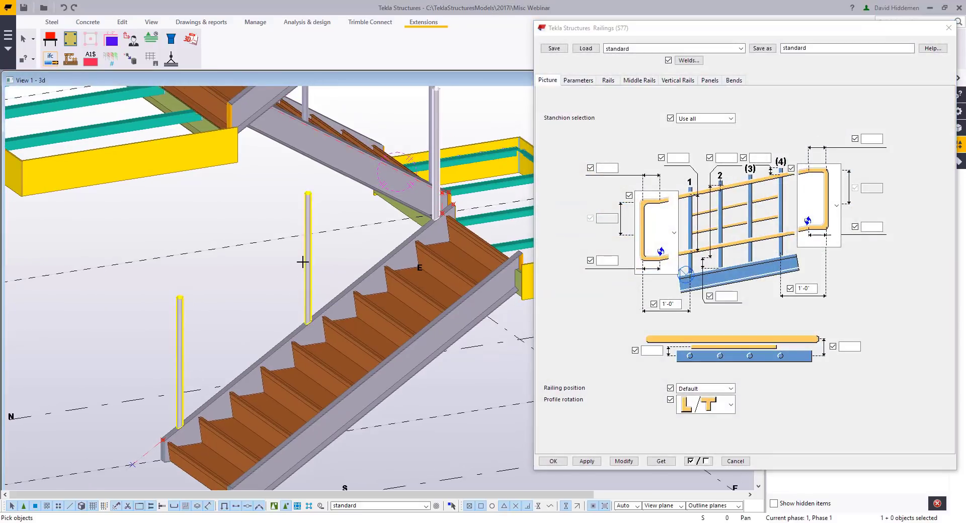
pyautogui.middleClick(228, 205)
pyautogui.moveTo(227, 204); pyautogui.dragTo(220, 249, button='middle')
pyautogui.rightClick(220, 249)
pyautogui.click(232, 247)
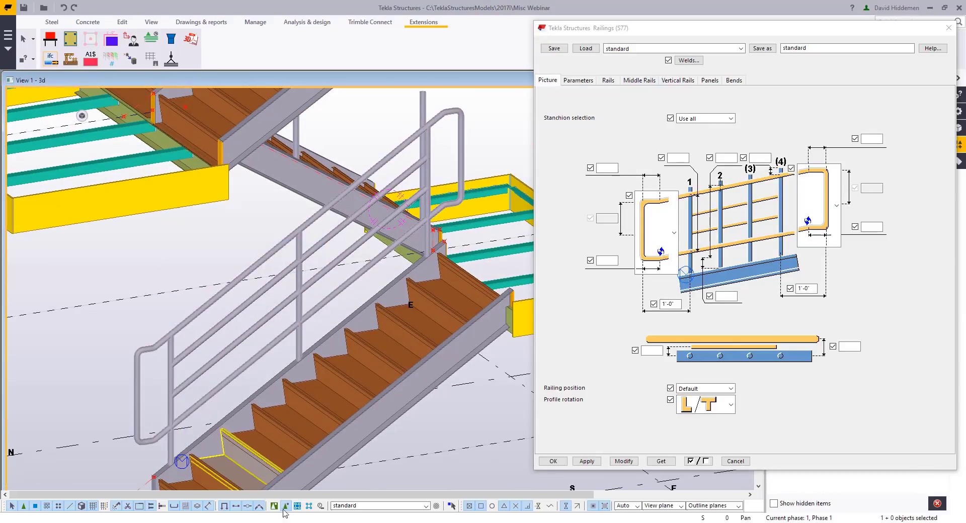
# Modify the first flight's railing with the PicketRails_noReturns settings, apply them and close the railing properties
pyautogui.click(641, 49)
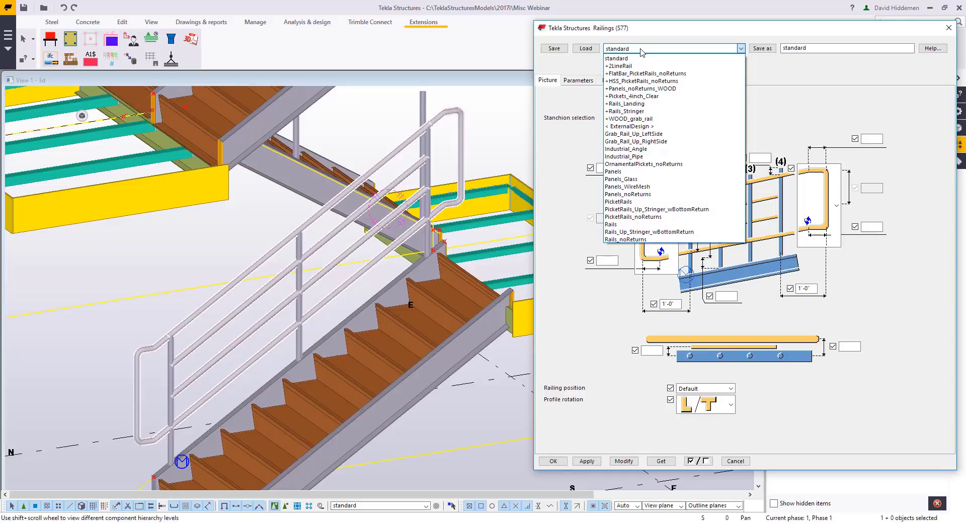
pyautogui.click(655, 218)
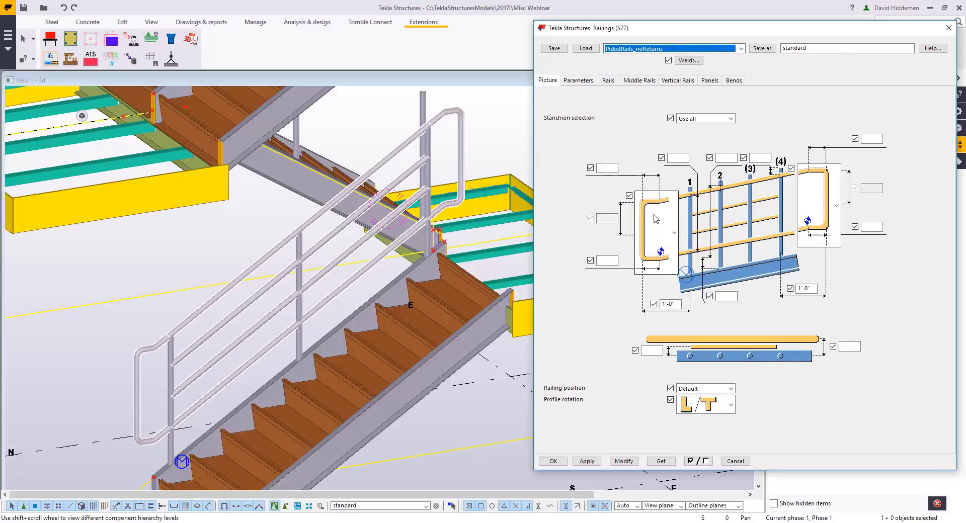
pyautogui.click(597, 48)
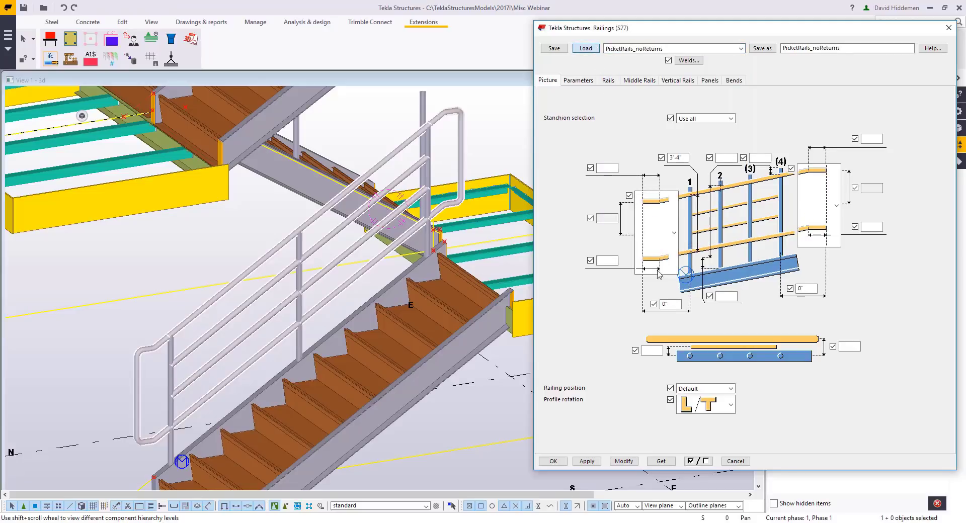
pyautogui.click(624, 462)
pyautogui.keyDown('ctrl'); pyautogui.moveTo(292, 347); pyautogui.dragTo(262, 362, button='middle'); pyautogui.keyUp('ctrl')
pyautogui.click(675, 48)
pyautogui.click(674, 51)
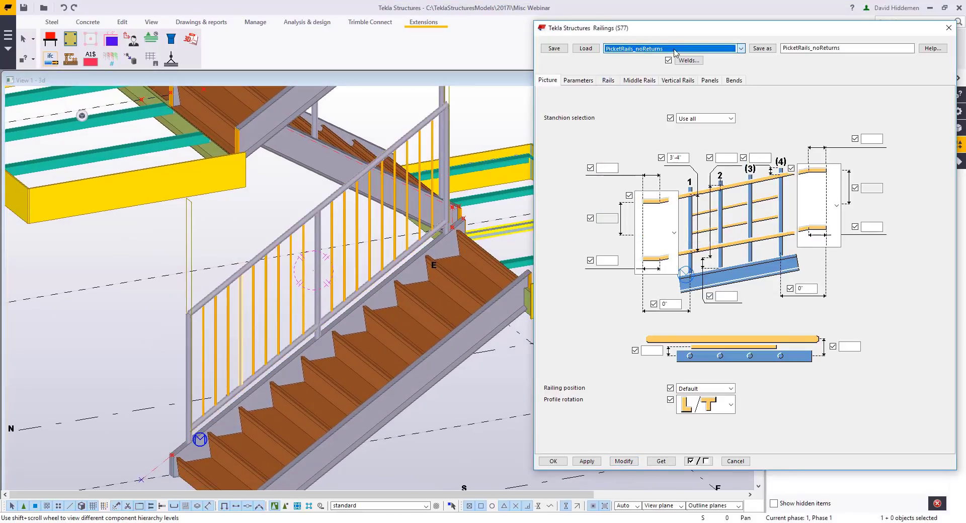
pyautogui.click(585, 462)
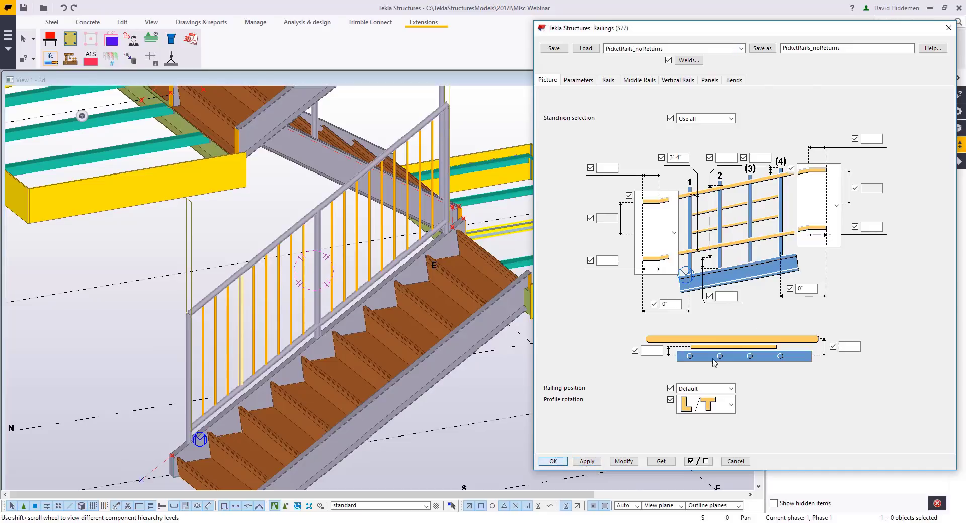
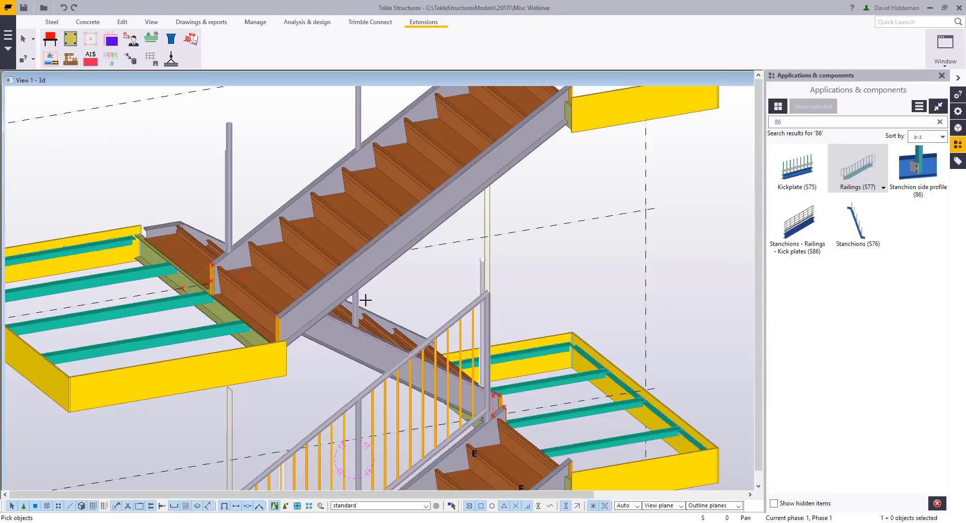
# Create Railings (S77) with the picket settings on the stanchions of the second and third flights
pyautogui.moveTo(232, 170)
pyautogui.keyDown('ctrl'); pyautogui.mouseDown(button='middle')
pyautogui.moveTo(216, 173)
pyautogui.moveTo(224, 168)
pyautogui.mouseUp(button='middle'); pyautogui.keyUp('ctrl')
pyautogui.scroll(2, 229, 170)
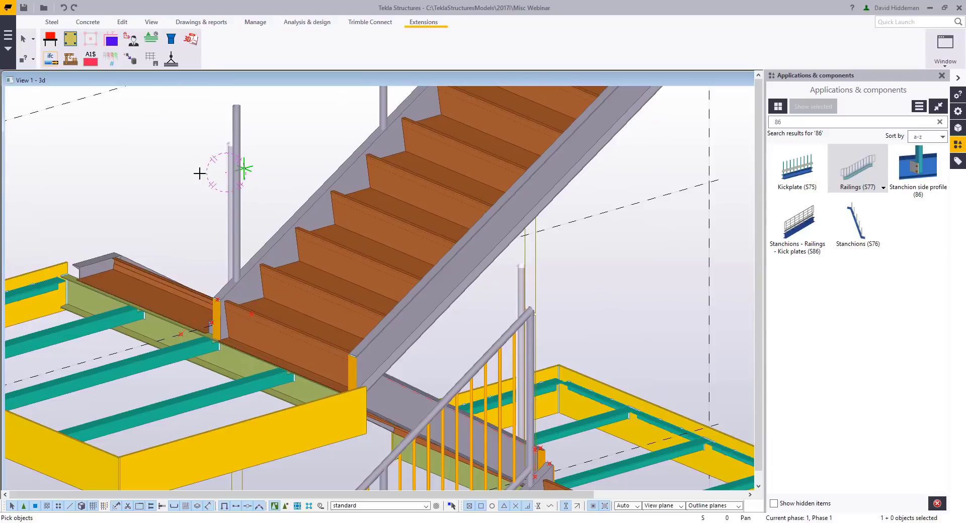
pyautogui.scroll(-2, 212, 178)
pyautogui.moveTo(292, 147); pyautogui.dragTo(273, 206, button='middle')
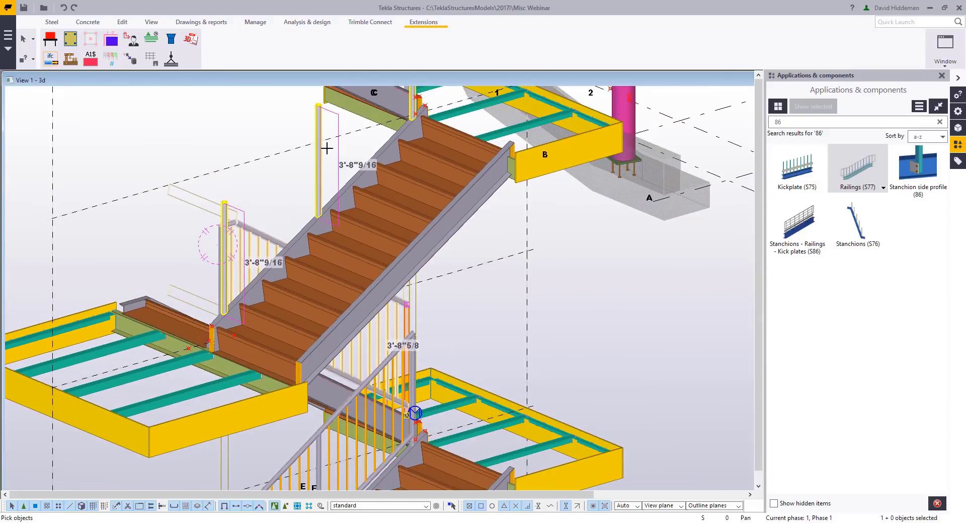
pyautogui.keyDown('ctrl'); pyautogui.moveTo(328, 148); pyautogui.dragTo(381, 103, button='middle'); pyautogui.keyUp('ctrl')
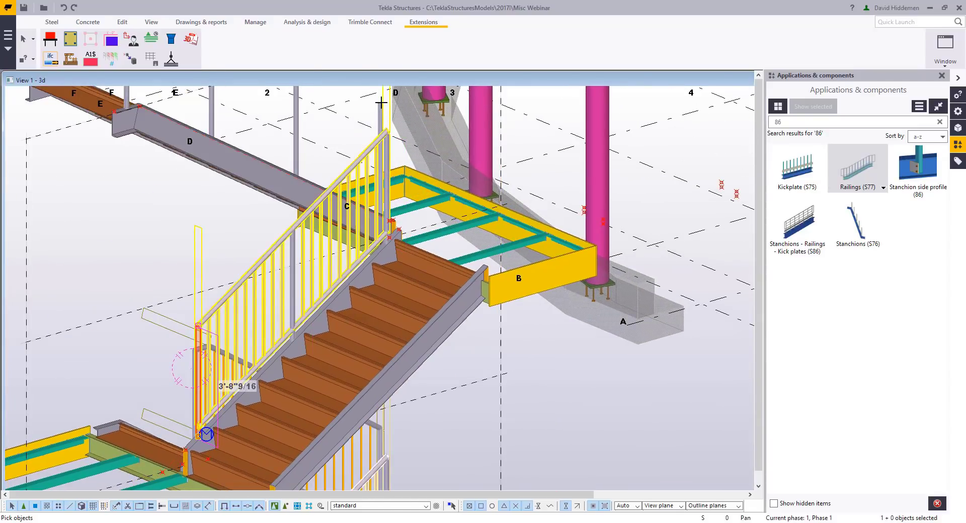
# Create the Railings (S77) picket railing on the top flight's stanchions and end the command
pyautogui.moveTo(211, 101); pyautogui.dragTo(251, 202, button='middle')
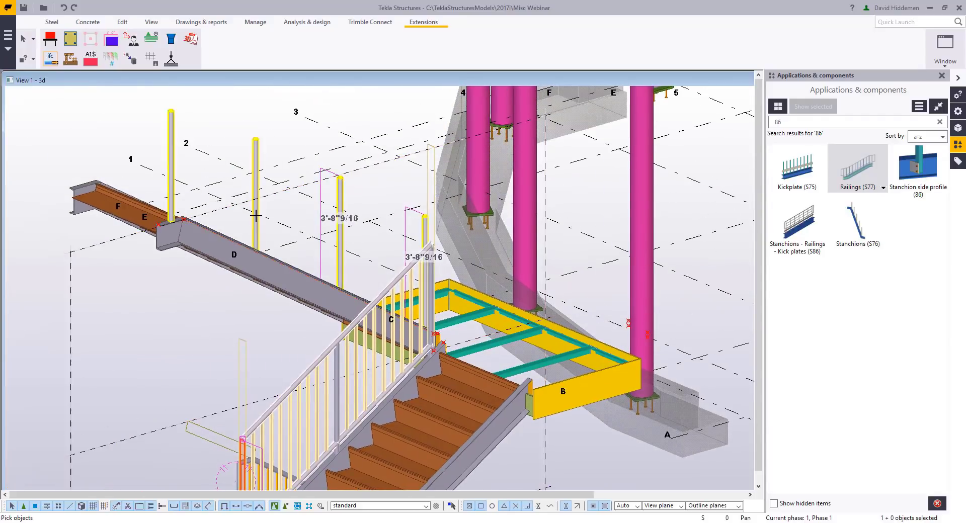
pyautogui.click(256, 216)
pyautogui.click(173, 150)
pyautogui.middleClick(202, 133)
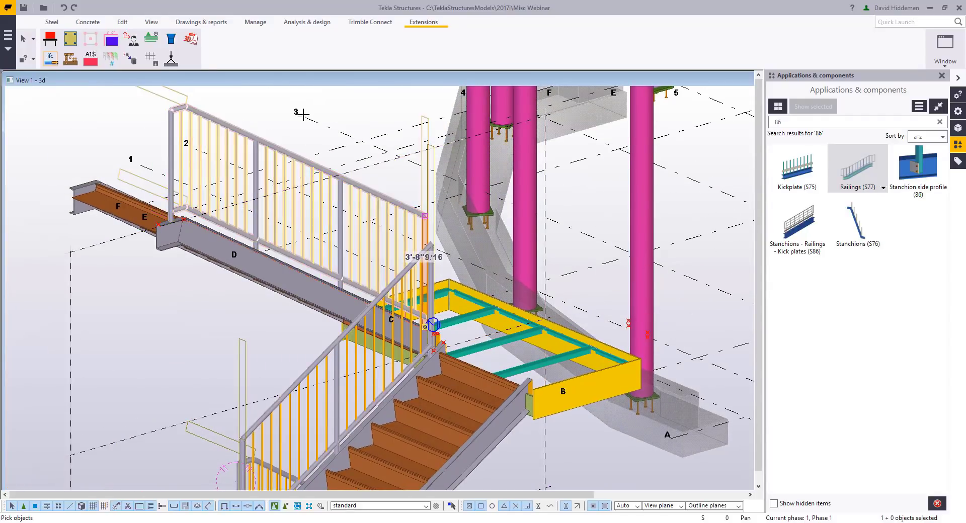
pyautogui.rightClick(314, 113)
pyautogui.click(370, 120)
pyautogui.scroll(-3, 397, 257)
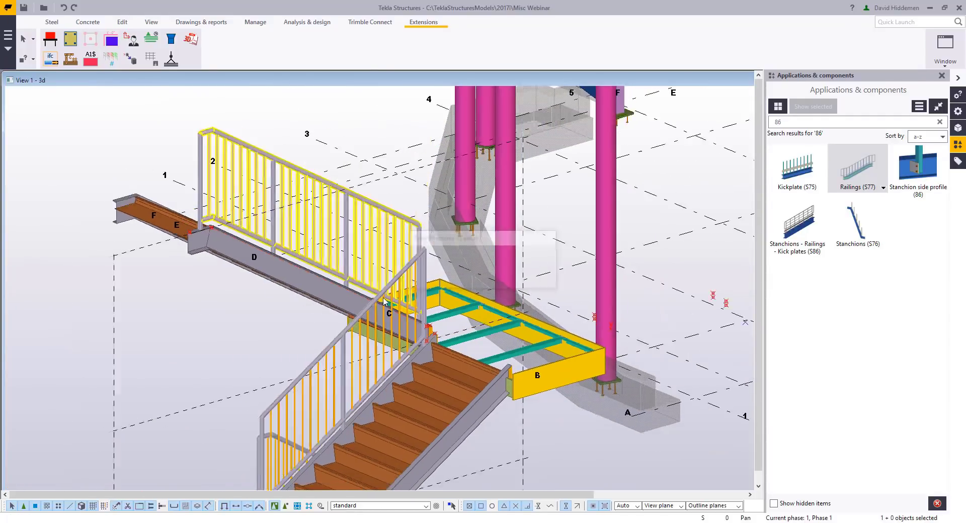
# Load the Grab_Rail_Up_LeftSide settings for Railings (S77) and create the grab rail on the first flight's stanchions
pyautogui.moveTo(385, 483); pyautogui.dragTo(279, 348, button='middle')
pyautogui.scroll(3, 323, 340)
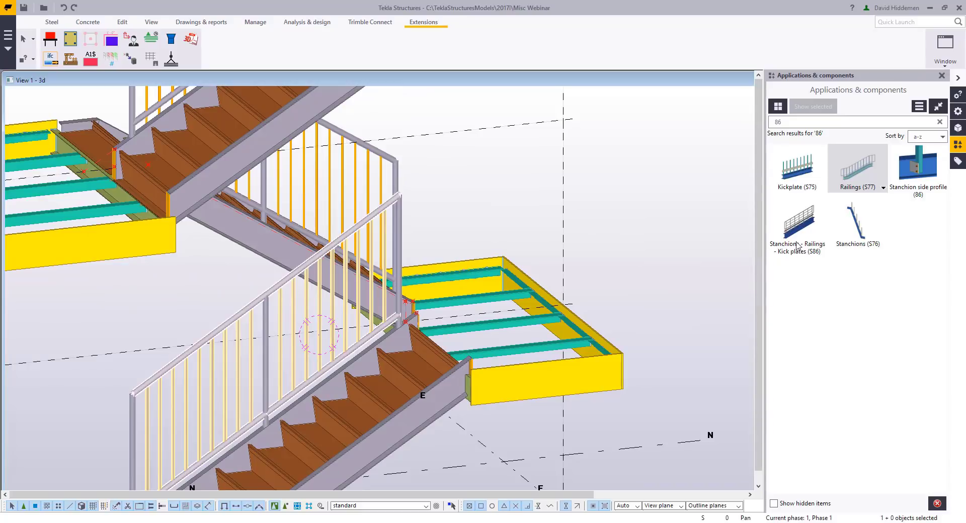
pyautogui.moveTo(327, 403); pyautogui.dragTo(391, 356, button='middle')
pyautogui.moveTo(357, 327); pyautogui.dragTo(384, 278, button='middle')
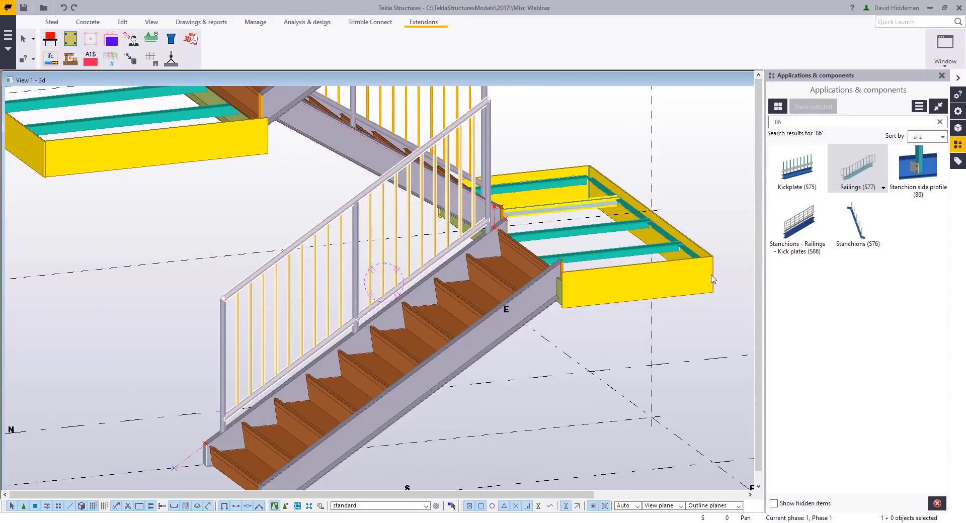
pyautogui.doubleClick(856, 166)
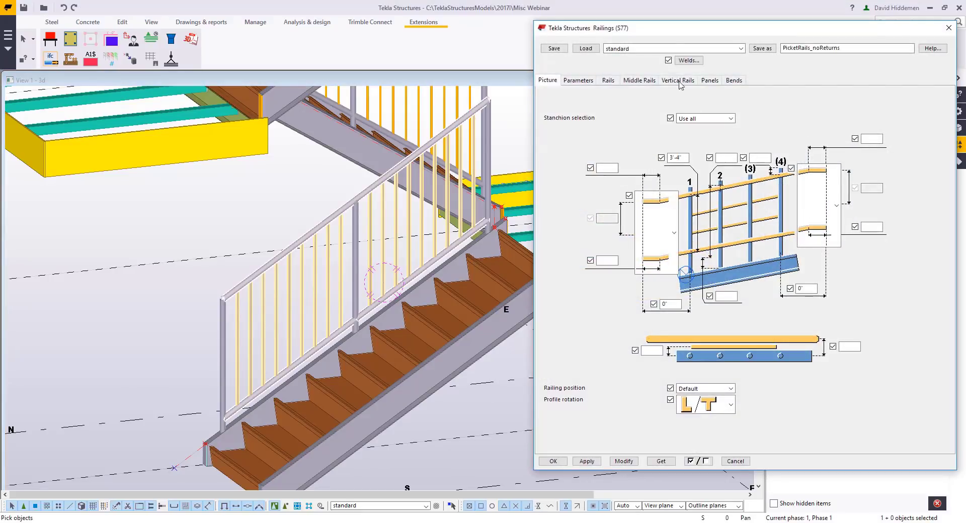
pyautogui.click(673, 48)
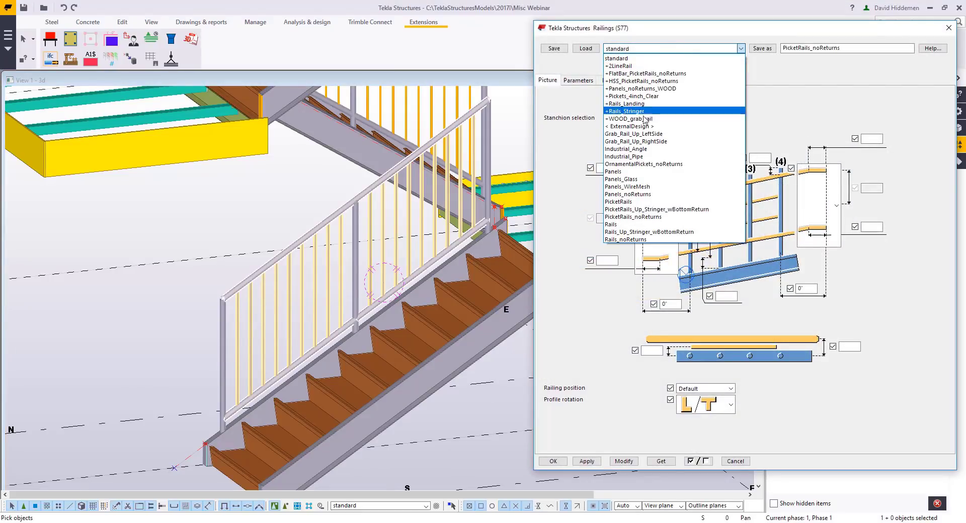
pyautogui.click(635, 134)
pyautogui.click(591, 49)
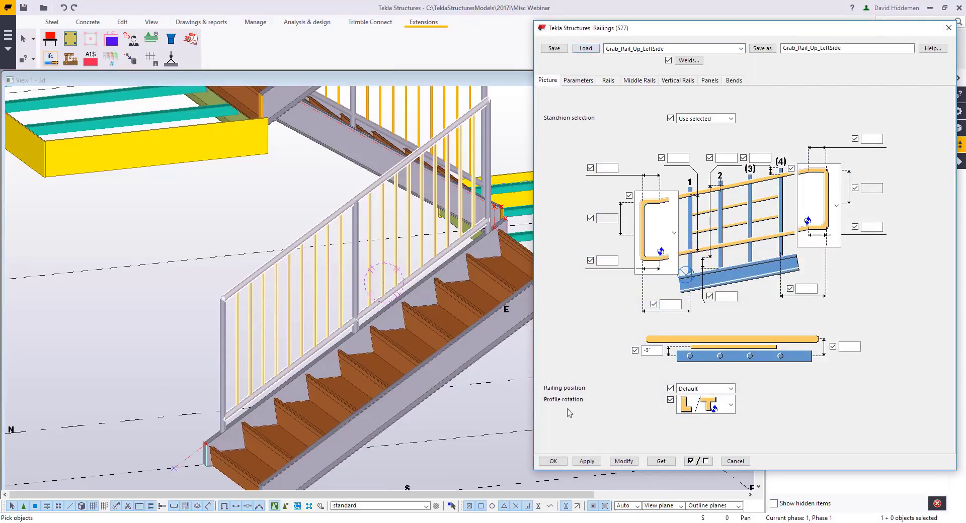
pyautogui.click(222, 351)
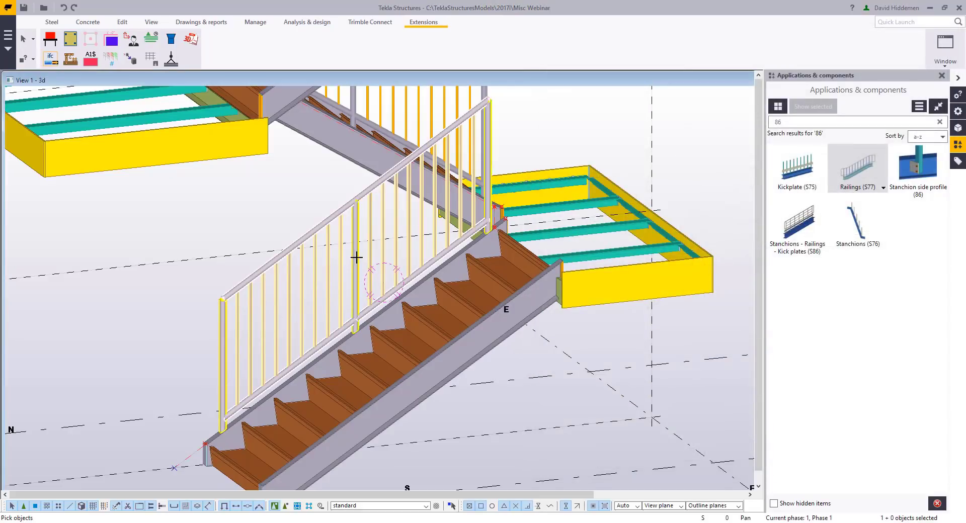
pyautogui.click(491, 152)
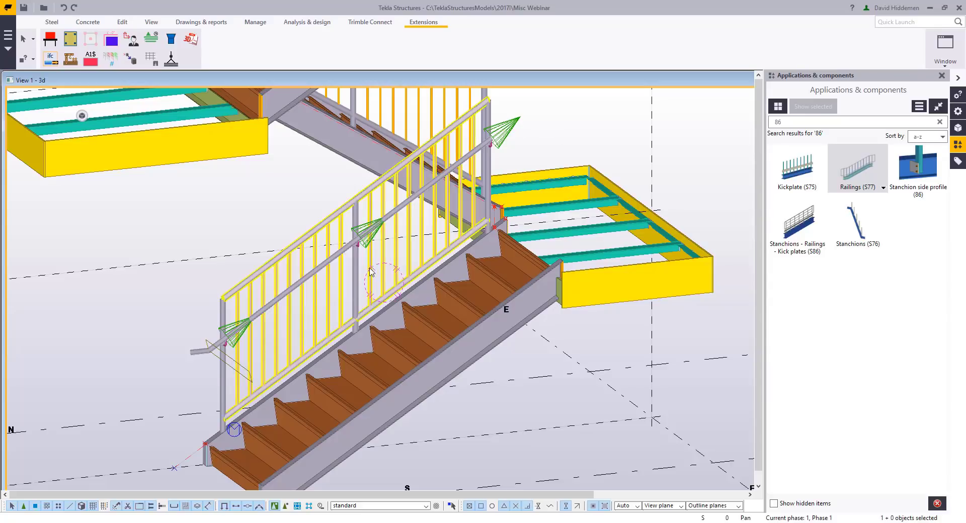
# Extend the upper end of the lower flight's grab rail along the slope by 3" in its Railings (S77) middle rail settings
pyautogui.scroll(5, 374, 276)
pyautogui.scroll(2, 376, 280)
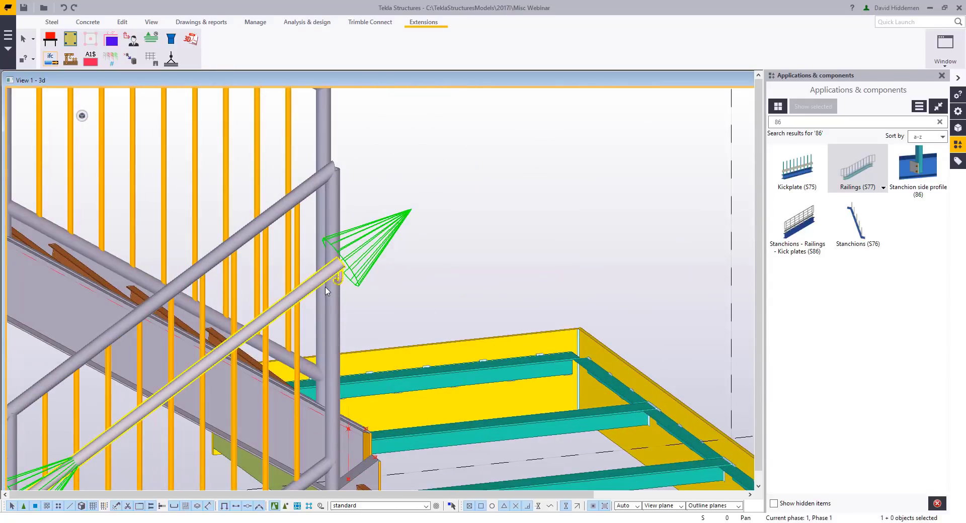
pyautogui.doubleClick(387, 269)
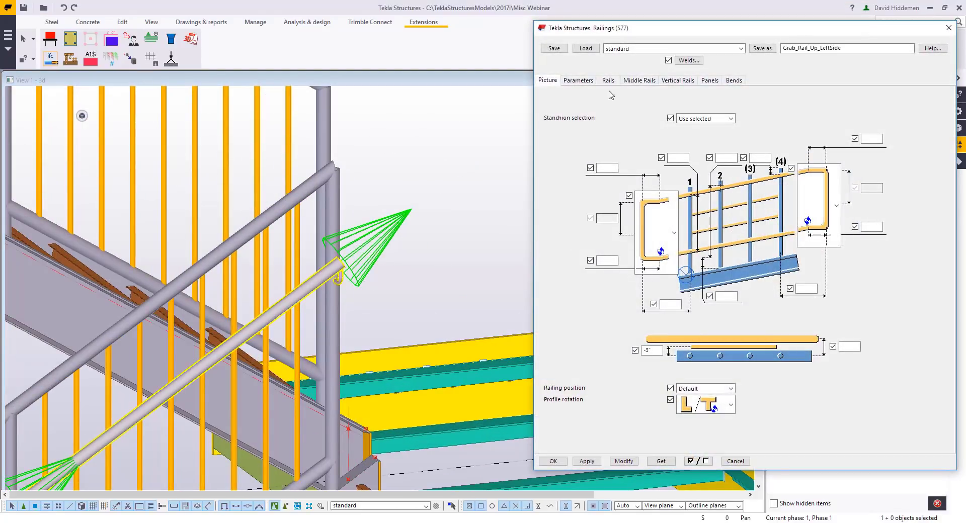
pyautogui.click(639, 81)
pyautogui.click(805, 333)
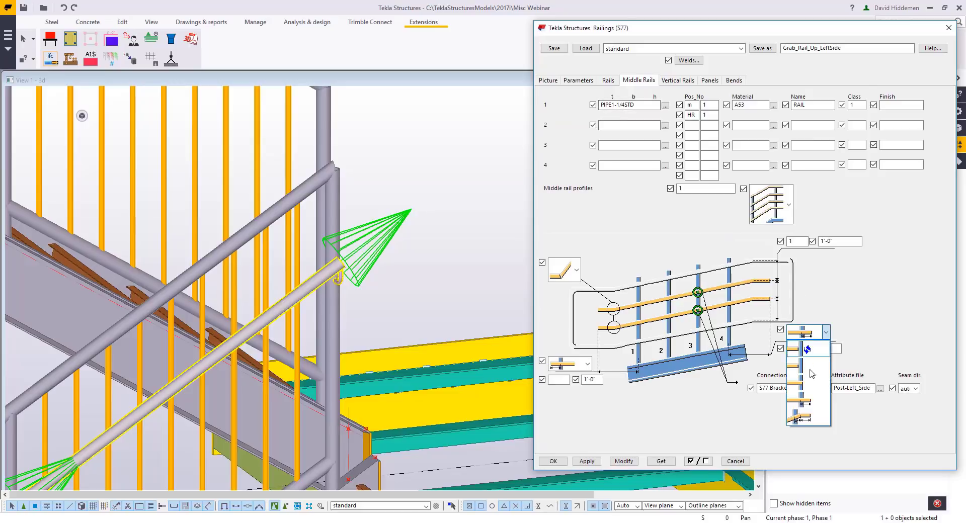
pyautogui.click(808, 417)
pyautogui.write('3')
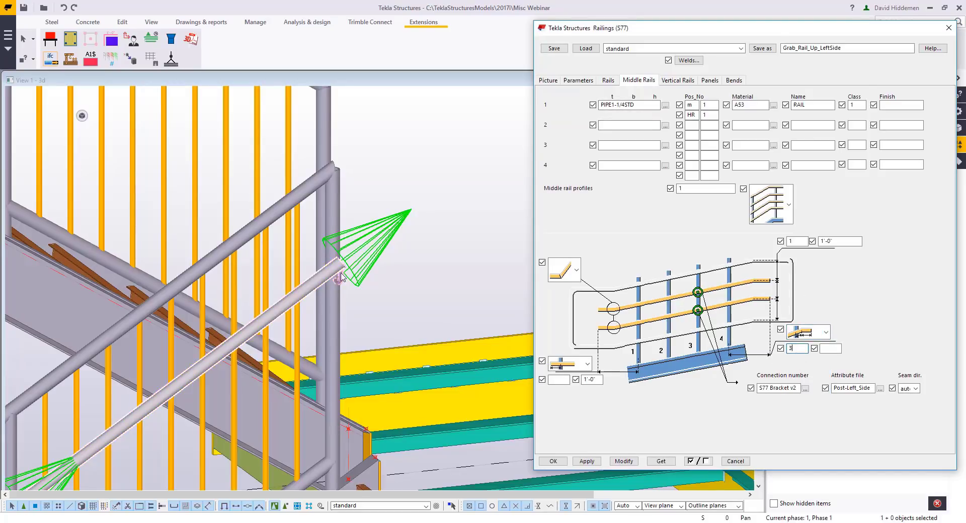
pyautogui.click(634, 465)
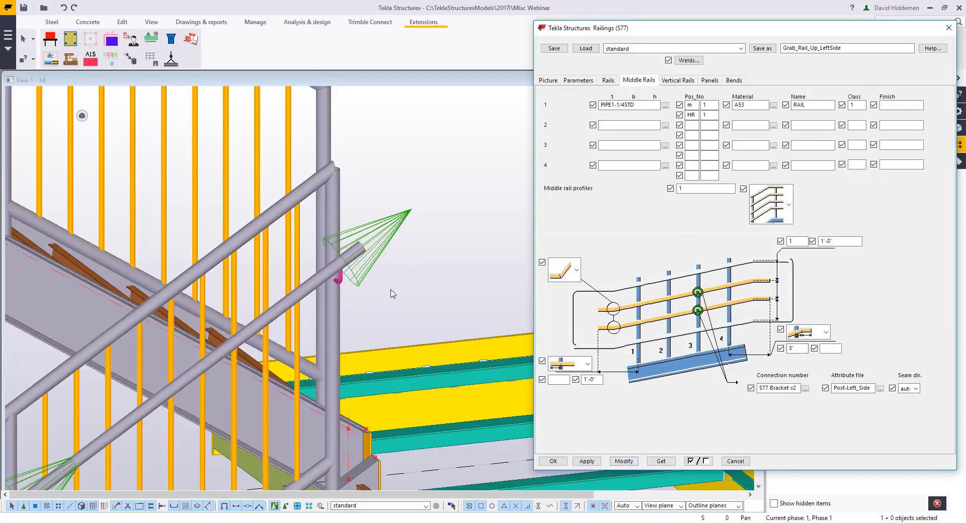
# Accept the railing settings and add the same grab rail to the stanchions of the next stair flight
pyautogui.scroll(-4, 393, 290)
pyautogui.moveTo(423, 274); pyautogui.dragTo(497, 206, button='middle')
pyautogui.scroll(2, 445, 272)
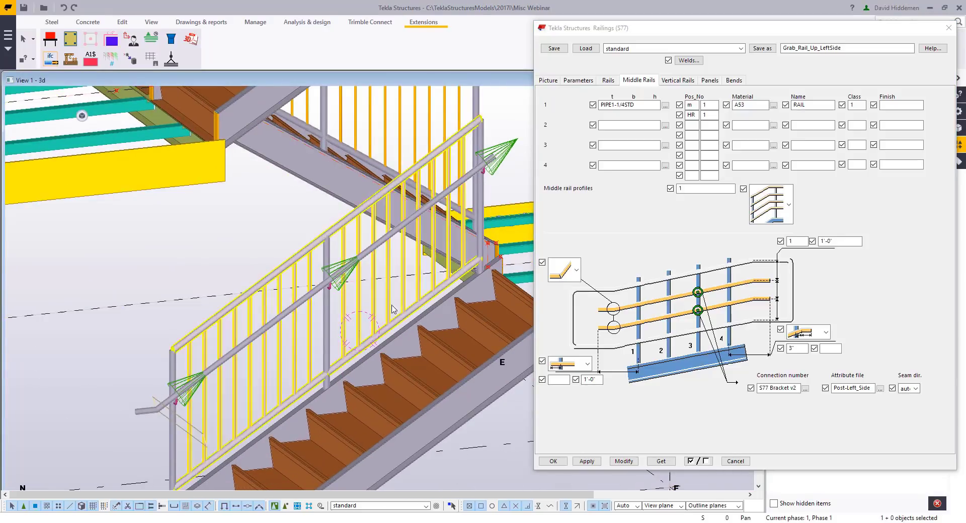
pyautogui.moveTo(328, 354); pyautogui.dragTo(366, 300, button='middle')
pyautogui.moveTo(407, 259); pyautogui.dragTo(342, 305, button='middle')
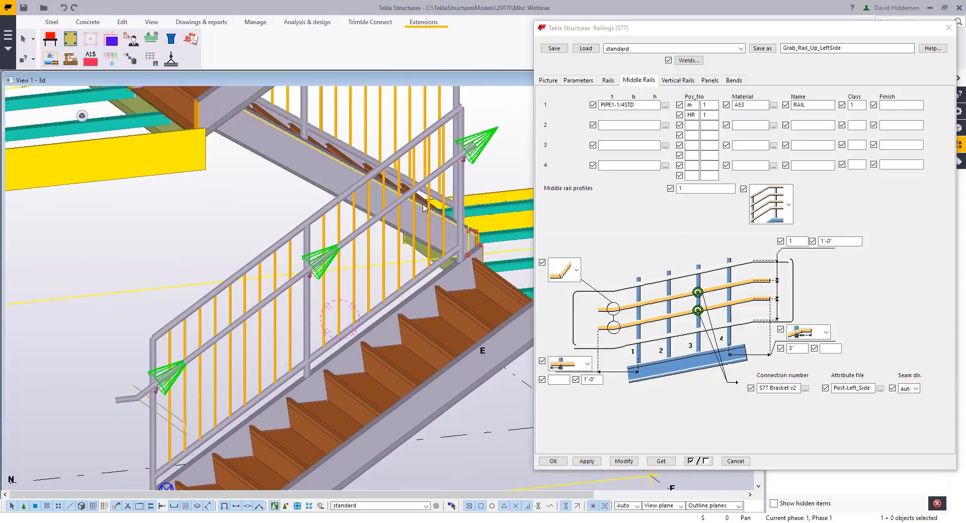
pyautogui.moveTo(413, 156); pyautogui.dragTo(390, 257, button='middle')
pyautogui.moveTo(427, 227)
pyautogui.mouseDown(button='middle')
pyautogui.moveTo(413, 235)
pyautogui.moveTo(420, 221)
pyautogui.mouseUp(button='middle')
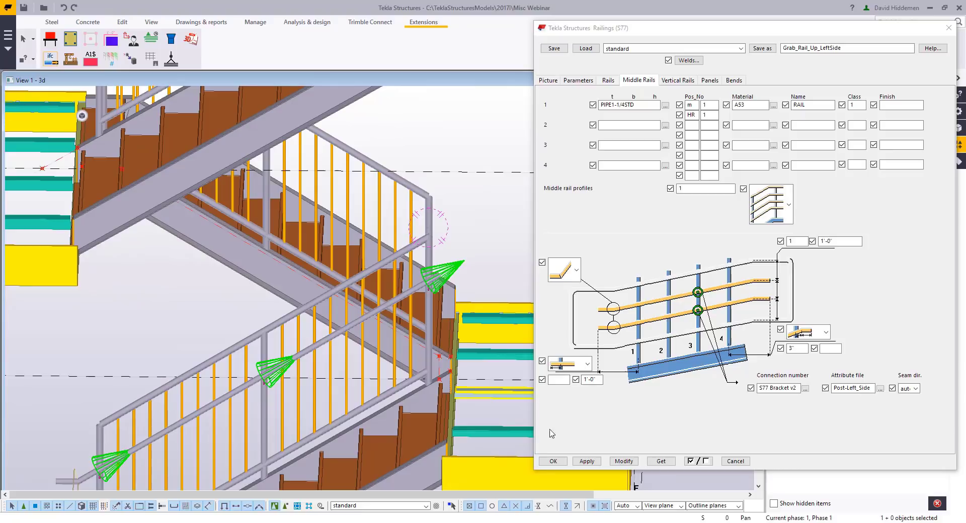
pyautogui.click(553, 461)
pyautogui.click(430, 222)
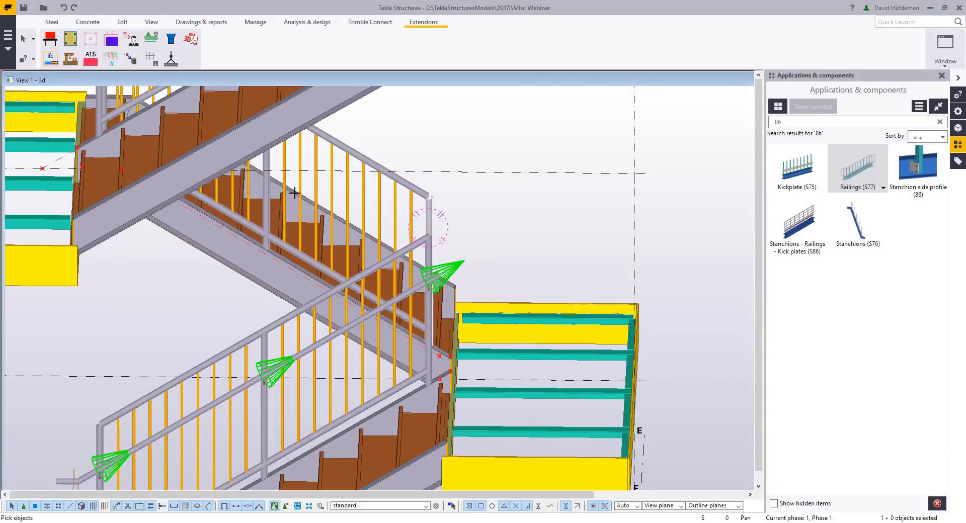
pyautogui.click(263, 198)
pyautogui.moveTo(268, 187); pyautogui.dragTo(429, 284, button='middle')
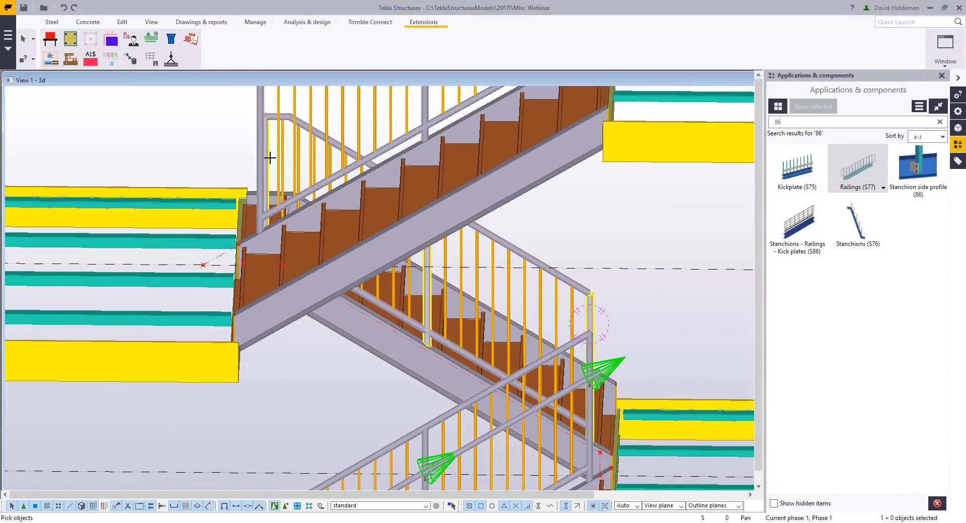
pyautogui.scroll(5, 578, 307)
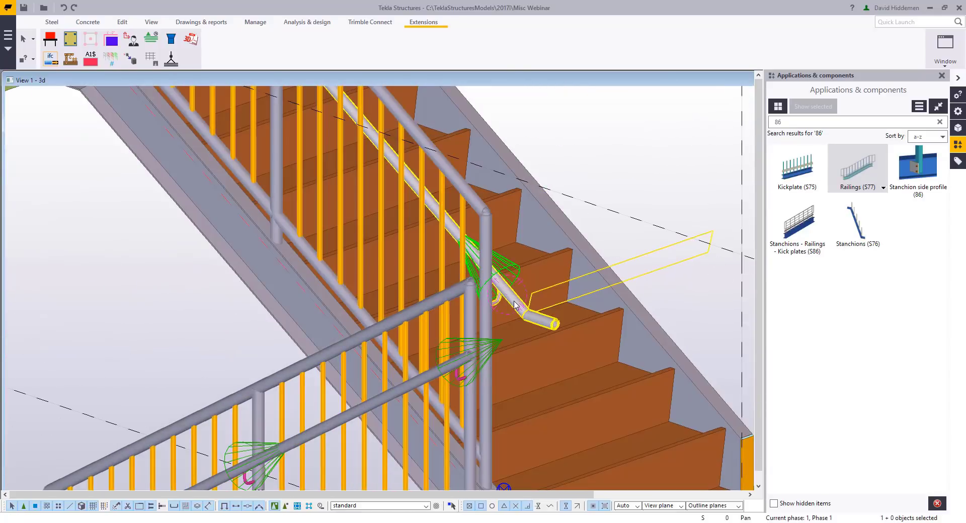
# Change the lower end of the upper flight's grab rail to a 3" extension along the slope
pyautogui.doubleClick(514, 305)
pyautogui.click(649, 79)
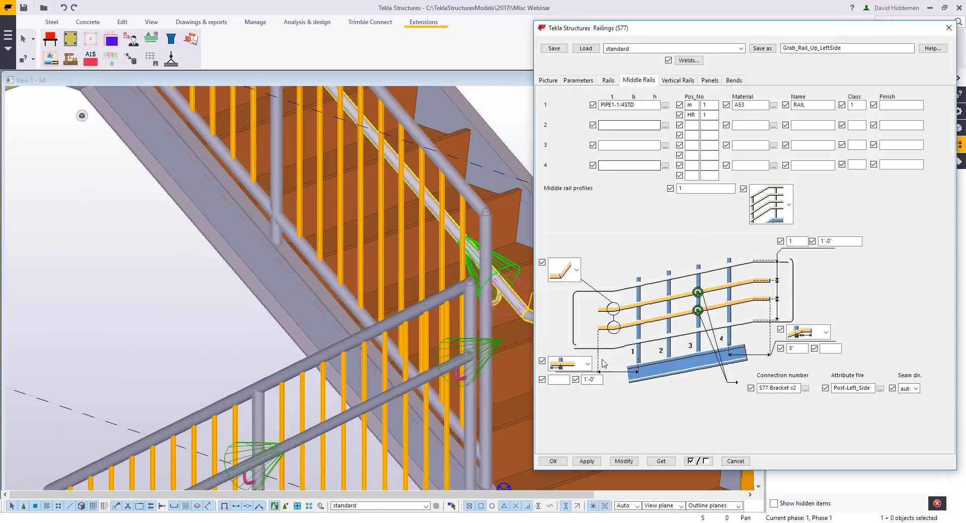
pyautogui.click(587, 363)
pyautogui.click(572, 449)
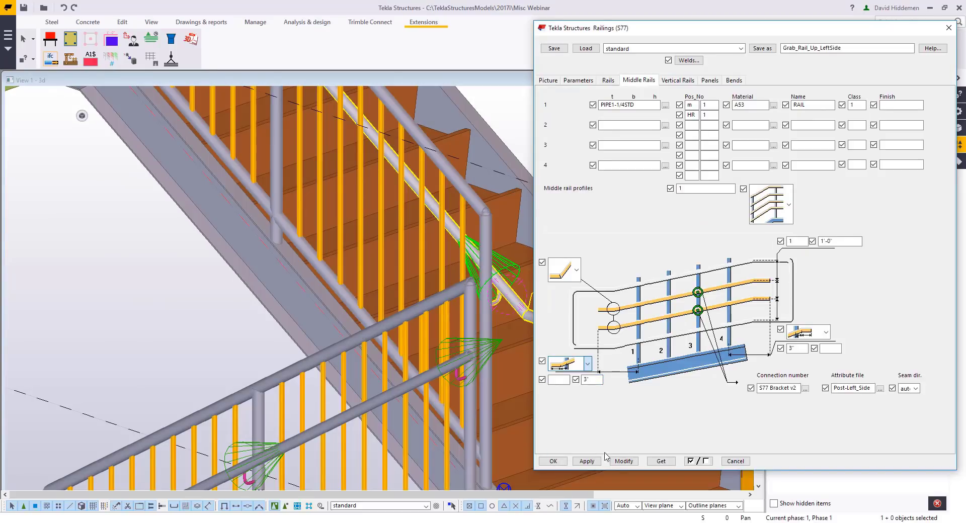
pyautogui.click(618, 459)
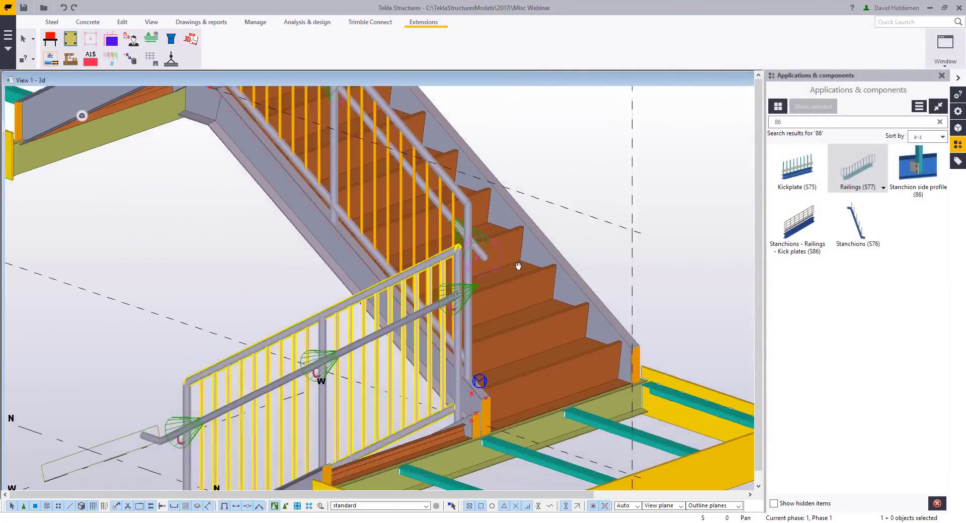
# Copy the properties of the lower grab rail's horizontal end piece (RAIL, PIPE1-1/4STD, A53, class 1) into the steel beam settings
pyautogui.keyDown('ctrl'); pyautogui.moveTo(503, 251); pyautogui.dragTo(596, 213, button='middle'); pyautogui.keyUp('ctrl')
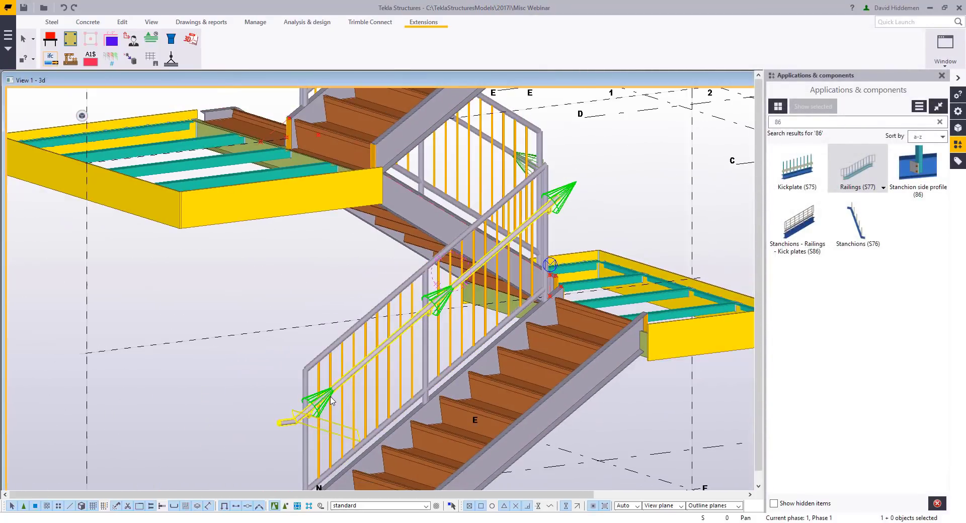
pyautogui.scroll(5, 302, 379)
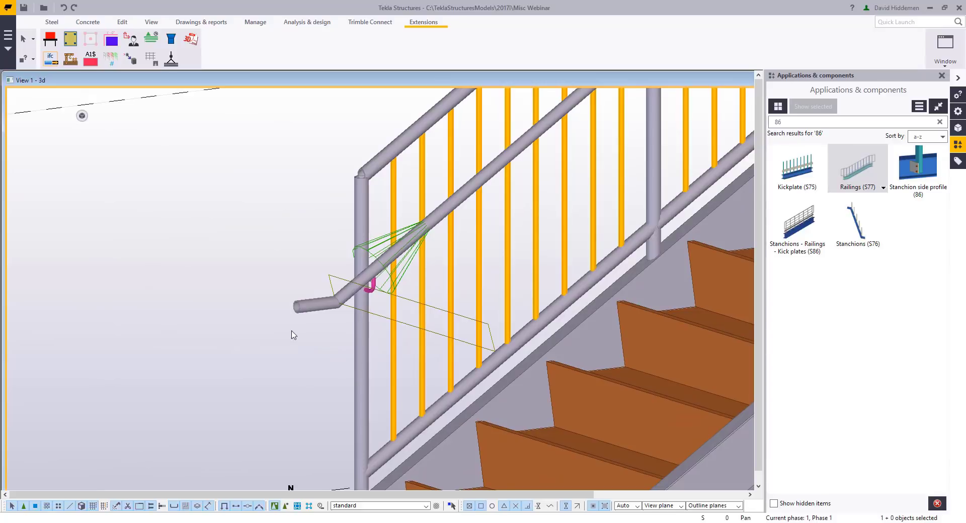
pyautogui.moveTo(293, 334); pyautogui.dragTo(297, 298, button='middle')
pyautogui.click(58, 24)
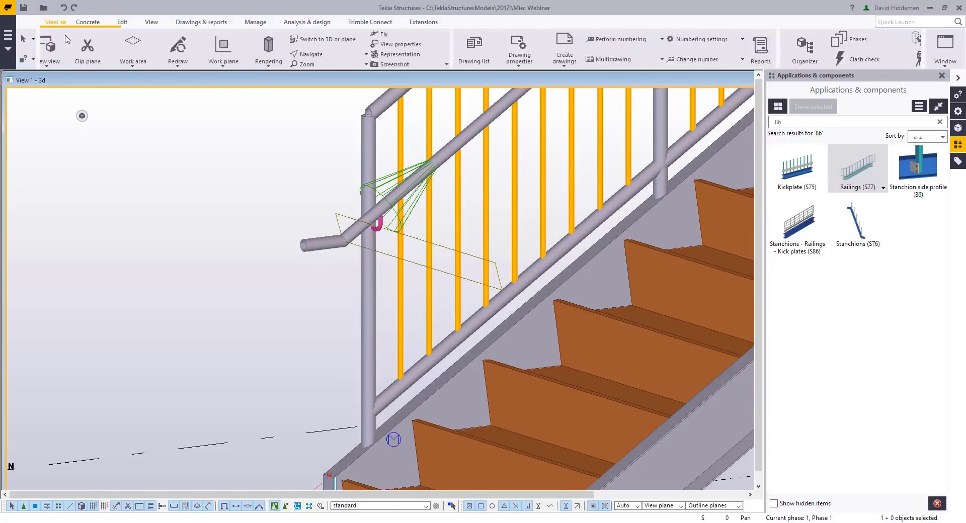
pyautogui.keyDown('shift'); pyautogui.click(86, 48); pyautogui.keyUp('shift')
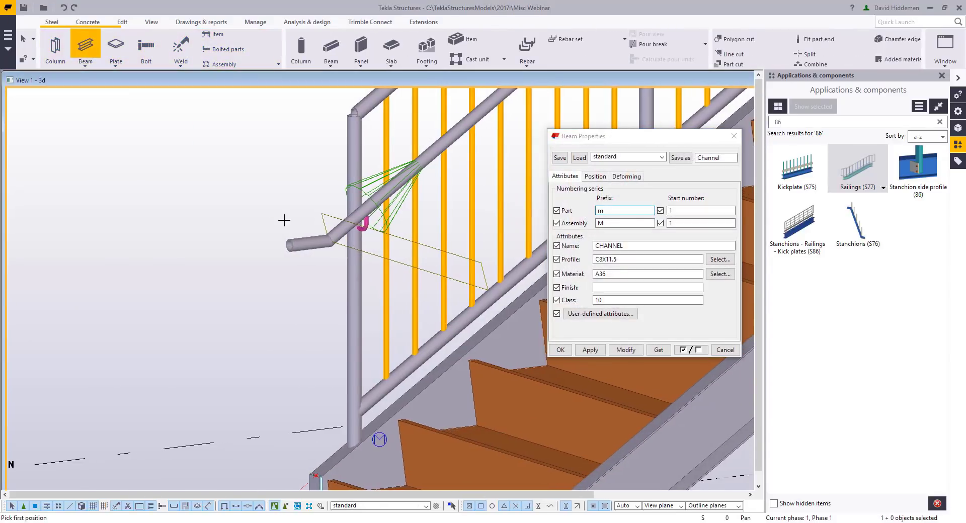
pyautogui.moveTo(282, 218); pyautogui.dragTo(263, 216, button='middle')
pyautogui.rightClick(263, 216)
pyautogui.click(296, 227)
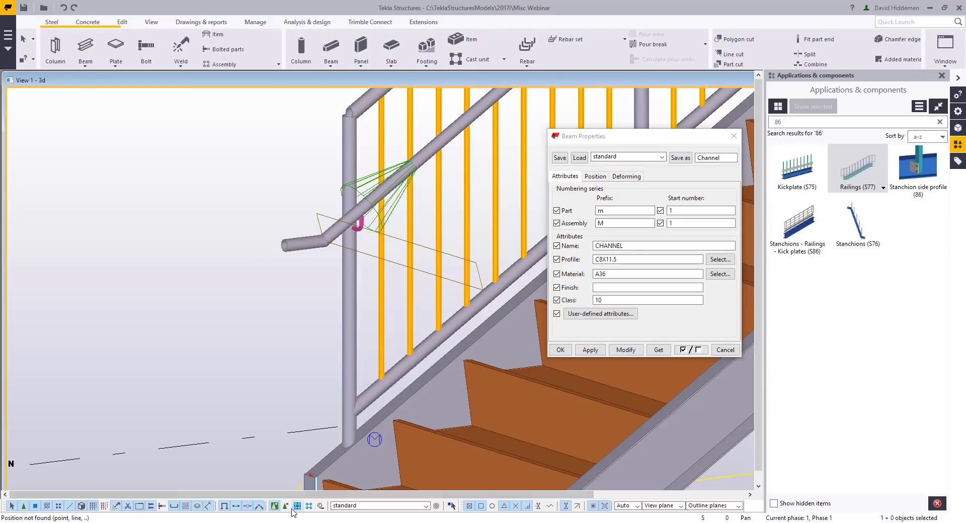
pyautogui.click(304, 243)
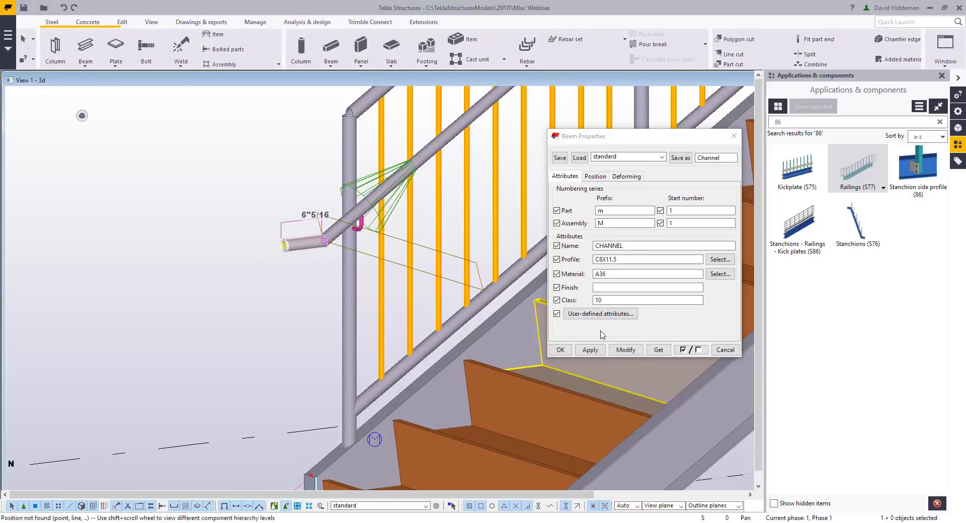
pyautogui.click(659, 350)
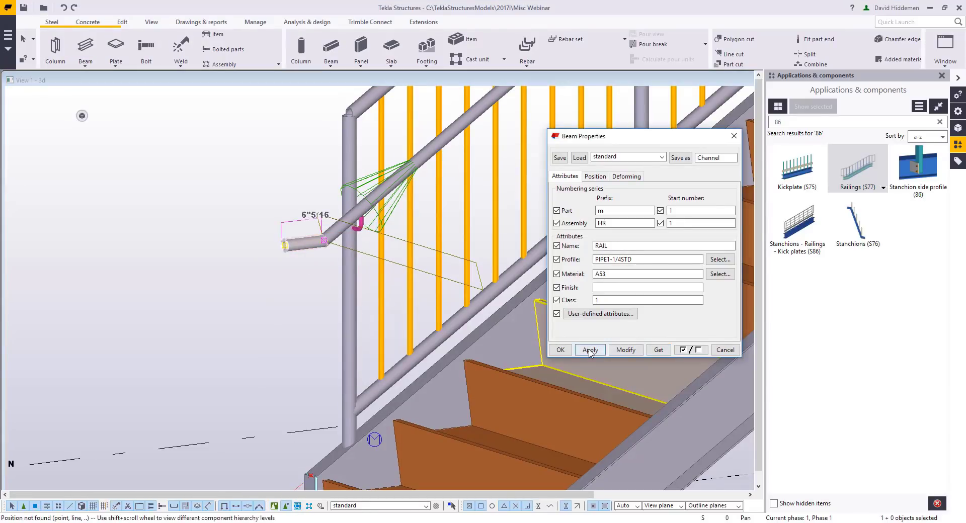
pyautogui.click(563, 352)
# Model a vertical pipe 18" straight down from the free end of the lower flight's grab rail
pyautogui.click(86, 49)
pyautogui.scroll(2, 246, 240)
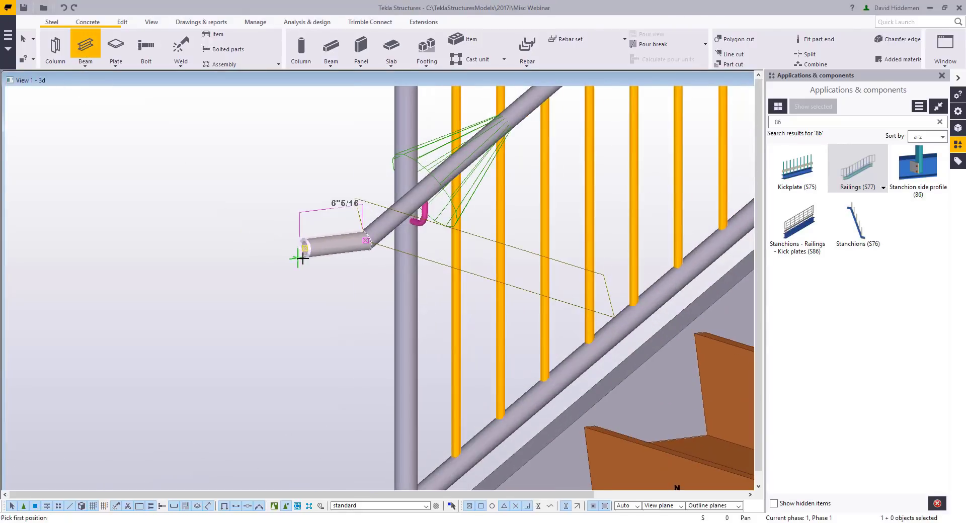
pyautogui.write('o')
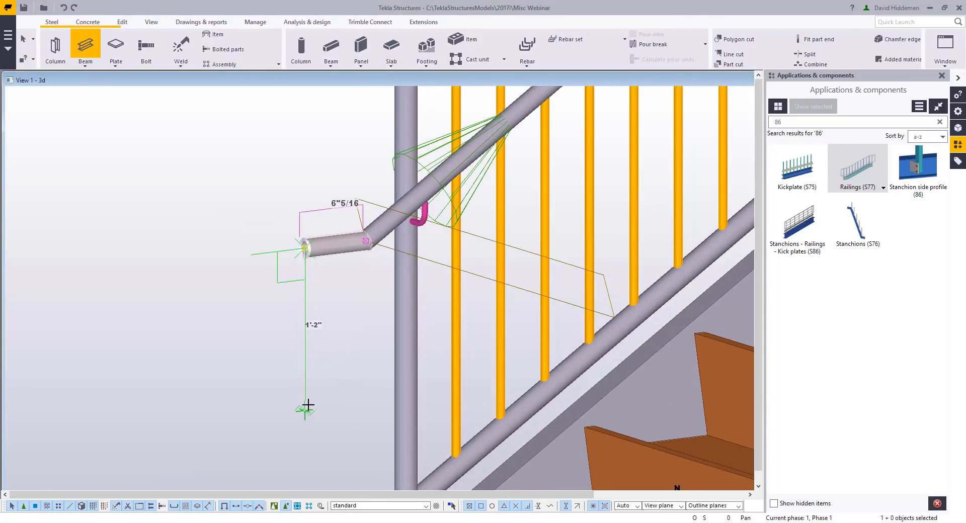
pyautogui.write('18')
pyautogui.press('Return')
pyautogui.moveTo(312, 446); pyautogui.dragTo(299, 399, button='middle')
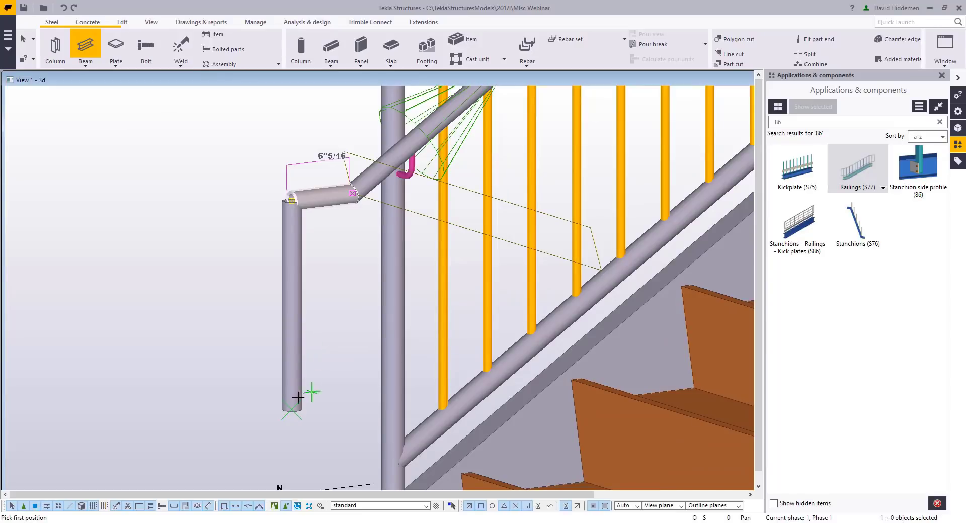
pyautogui.press('Escape')
# Model a 12" horizontal return pipe from the bottom of the vertical pipe back toward the stanchion
pyautogui.click(86, 46)
pyautogui.scroll(3, 294, 408)
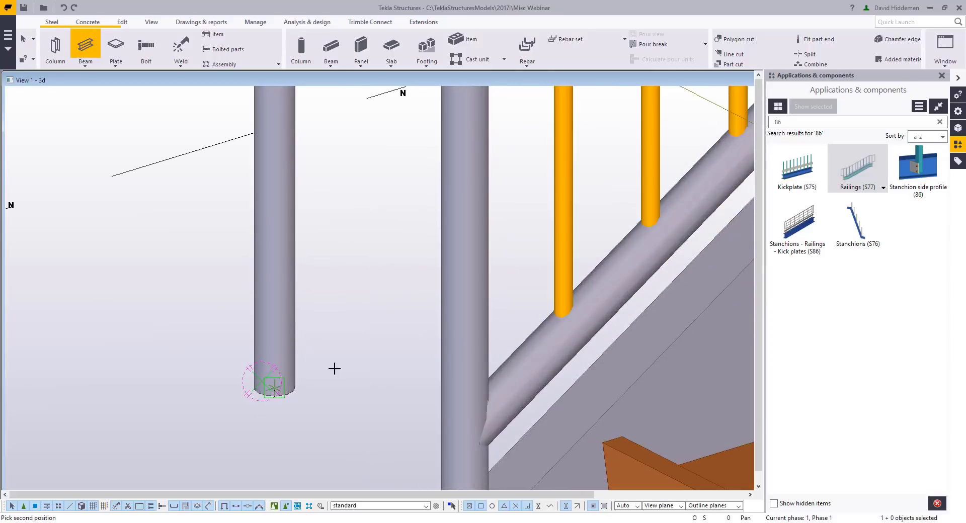
pyautogui.scroll(-2, 388, 348)
pyautogui.write('12')
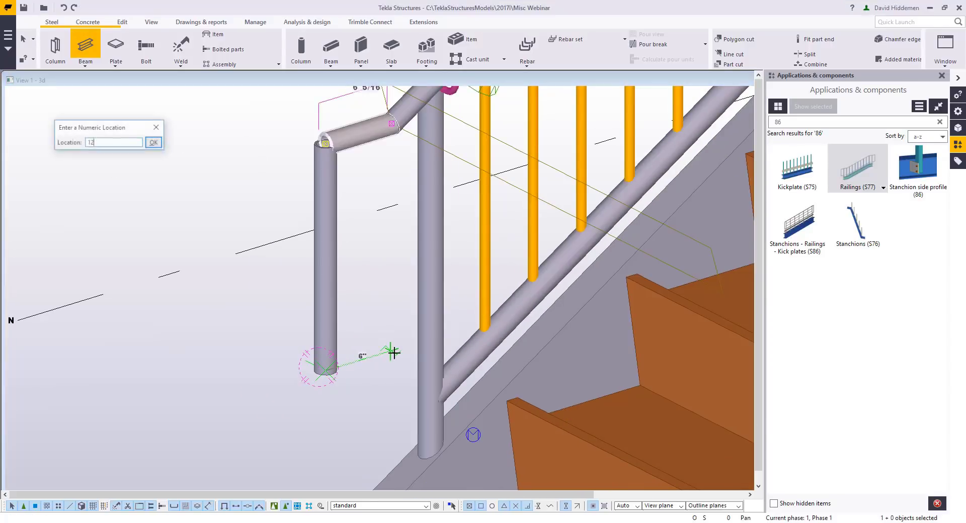
pyautogui.press('Return')
pyautogui.click(432, 322)
pyautogui.scroll(-4, 392, 325)
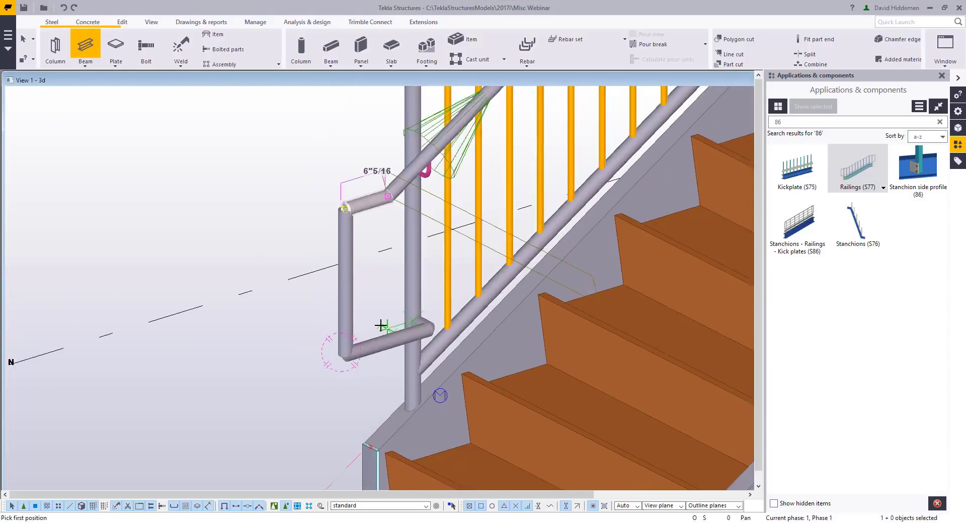
pyautogui.moveTo(382, 327); pyautogui.dragTo(371, 351, button='middle')
pyautogui.press('Escape')
# Clear the selection and browse to the rail fittings in the Handrails group of Miscellaneous detailing under Steel Detailing
pyautogui.scroll(3, 381, 344)
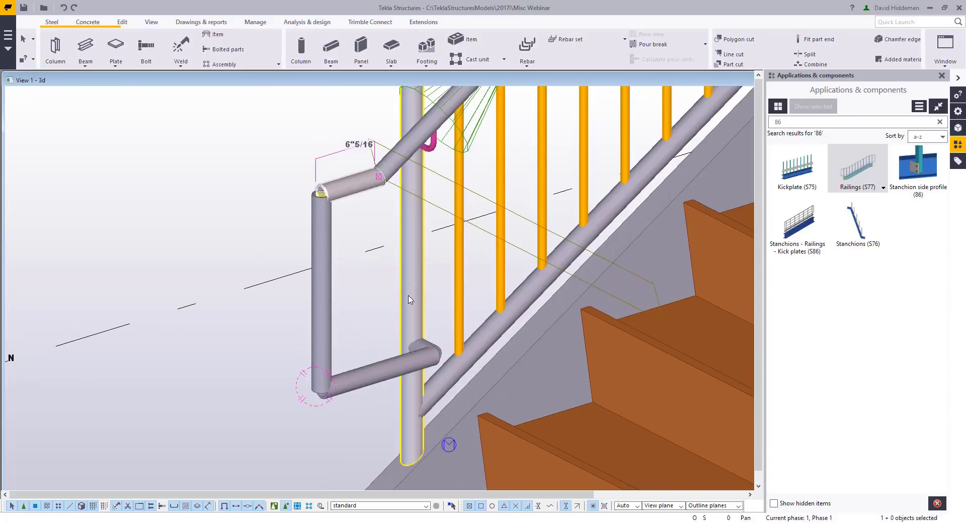
pyautogui.click(381, 311)
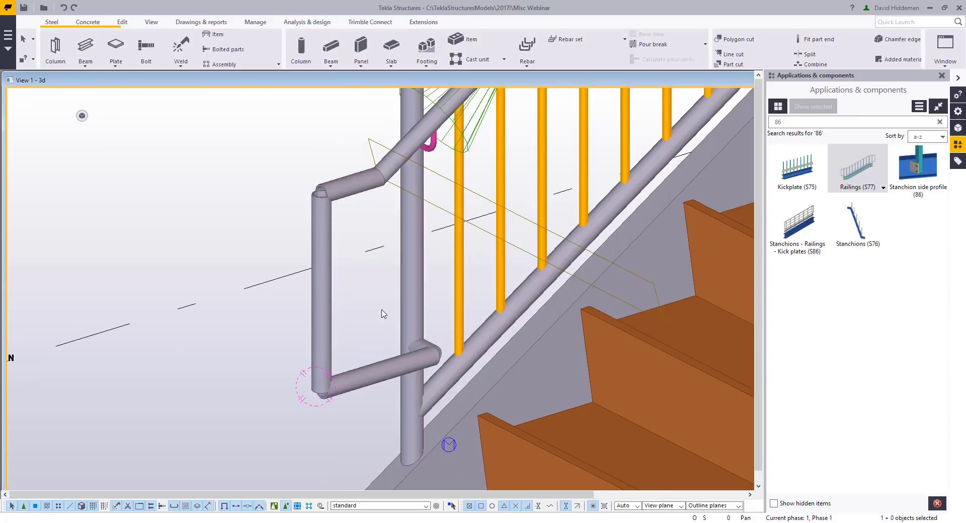
pyautogui.click(940, 122)
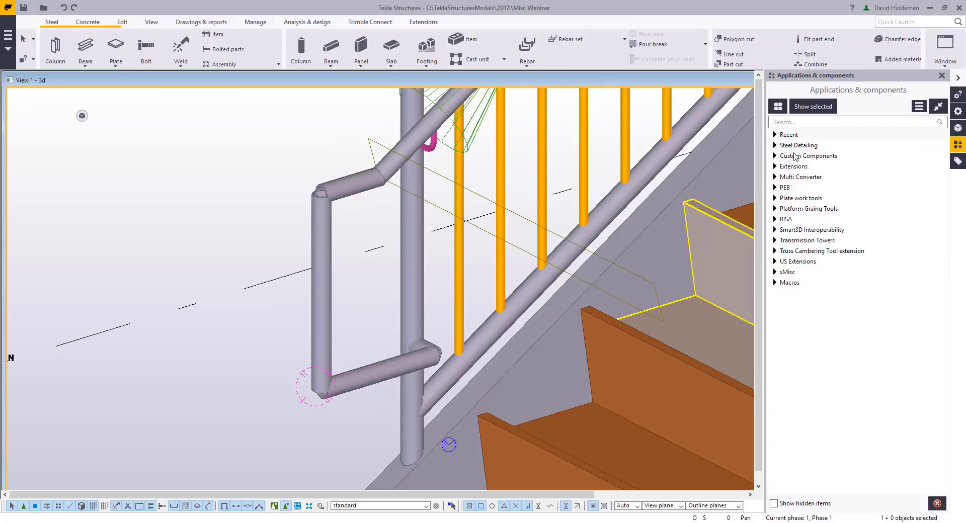
pyautogui.click(794, 147)
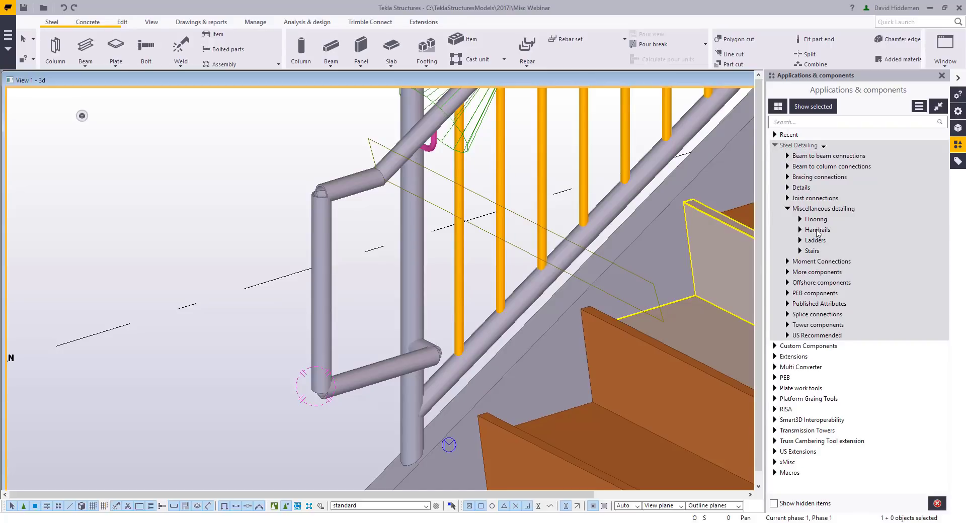
pyautogui.click(817, 231)
pyautogui.scroll(-10, 890, 352)
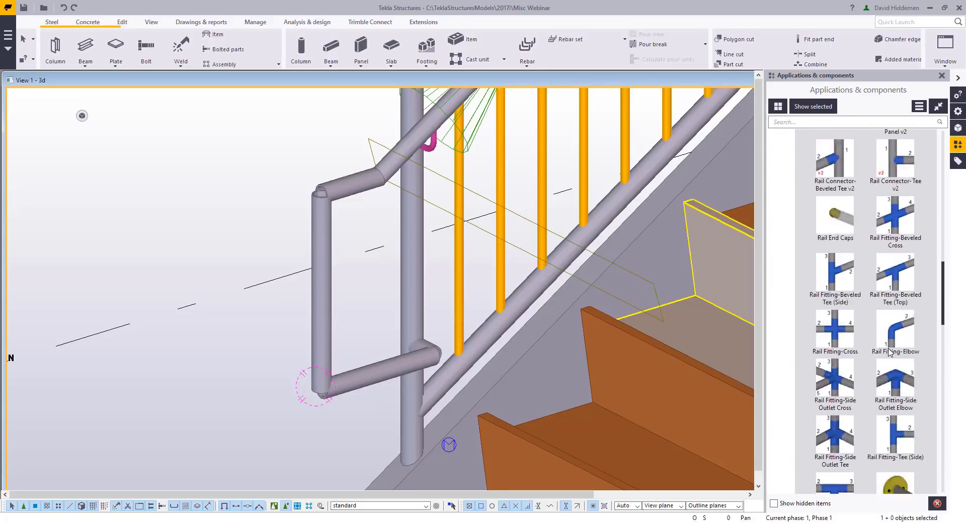
pyautogui.scroll(-1, 890, 352)
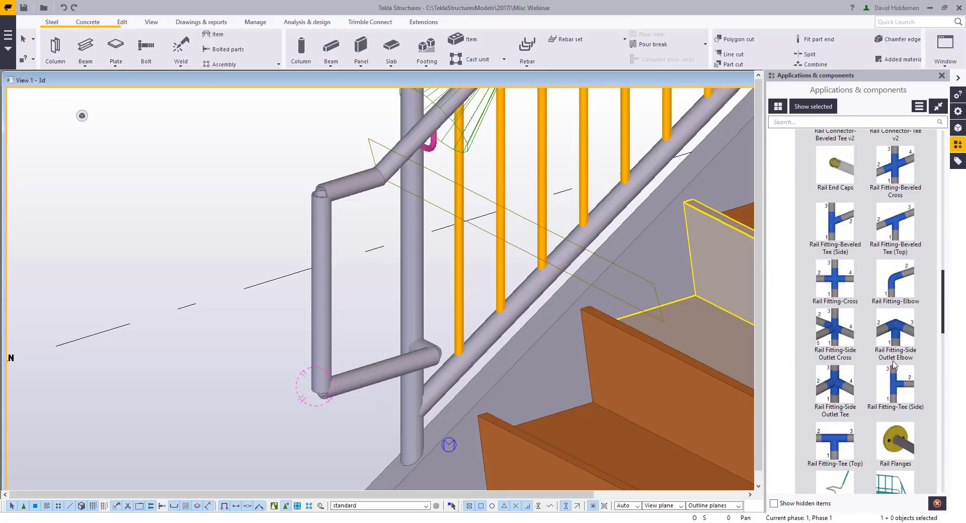
# Apply a Rail Fitting-Elbow between the vertical pipe and the grab rail's horizontal end piece
pyautogui.click(895, 291)
pyautogui.click(345, 212)
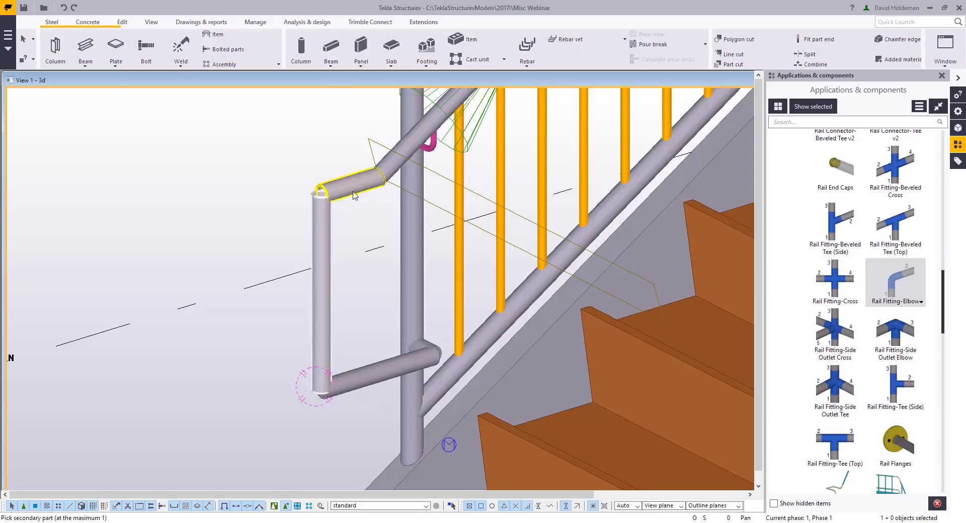
pyautogui.click(354, 196)
pyautogui.moveTo(267, 214); pyautogui.dragTo(250, 245, button='middle')
pyautogui.rightClick(250, 250)
pyautogui.click(253, 253)
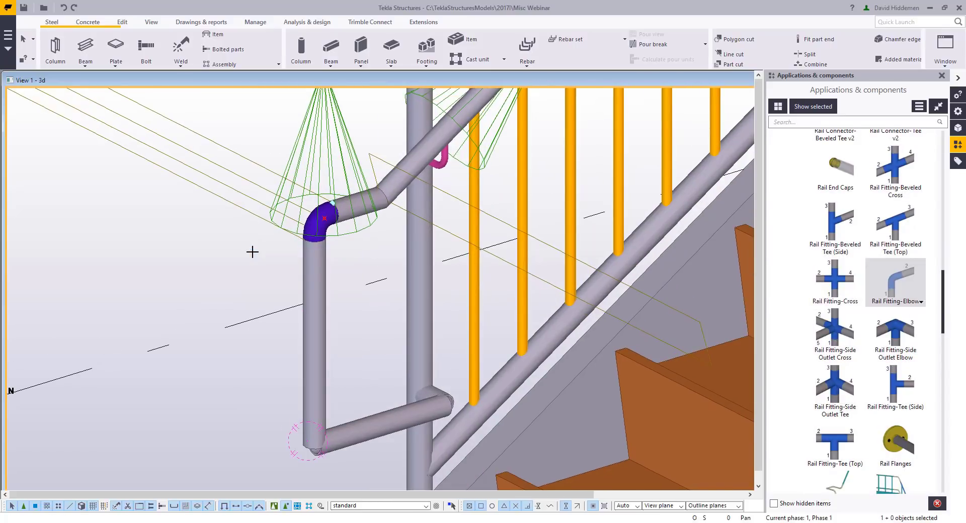
# Apply Railing_Mitre where the horizontal return pipe meets the vertical pipe and where it meets the short pipe at the stanchion
pyautogui.scroll(-1, 252, 252)
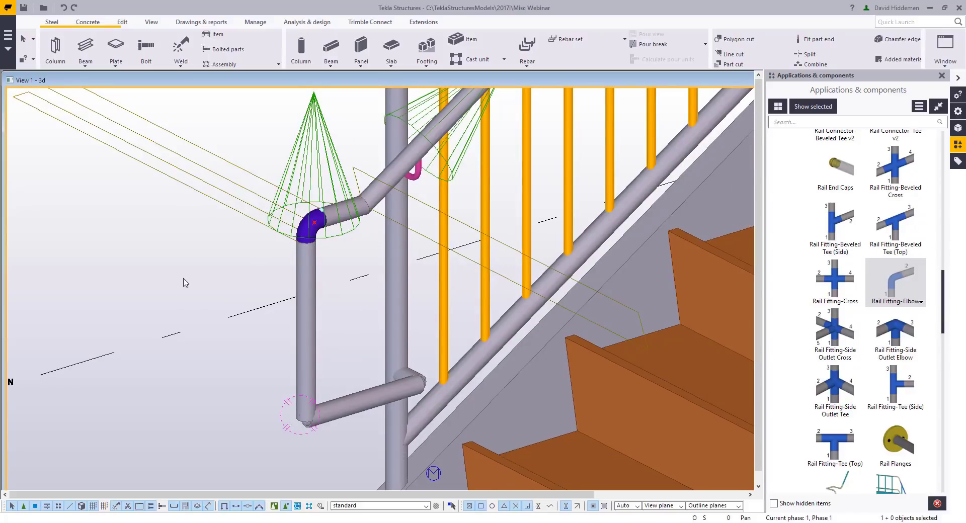
pyautogui.moveTo(185, 262); pyautogui.dragTo(196, 220, button='middle')
pyautogui.scroll(2, 845, 268)
pyautogui.scroll(-4, 906, 372)
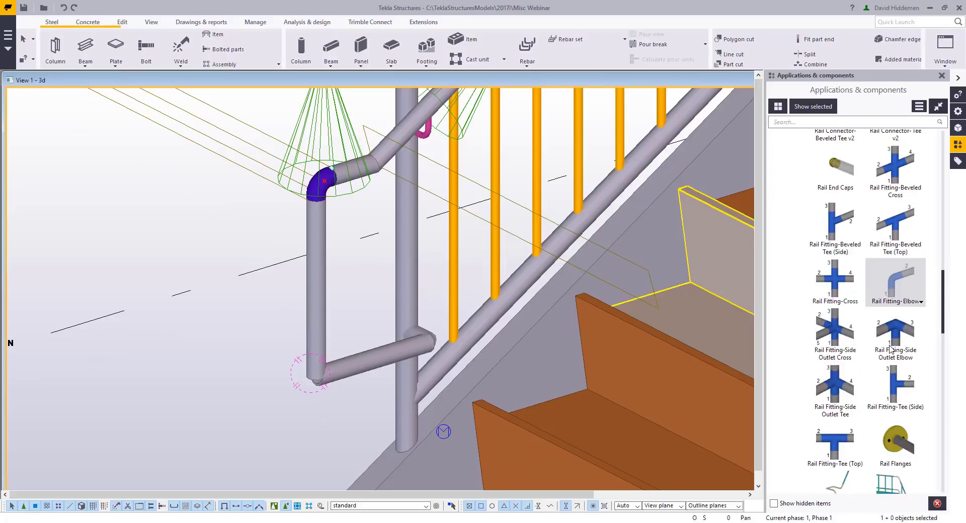
pyautogui.scroll(-2, 908, 411)
pyautogui.click(886, 411)
pyautogui.scroll(2, 367, 368)
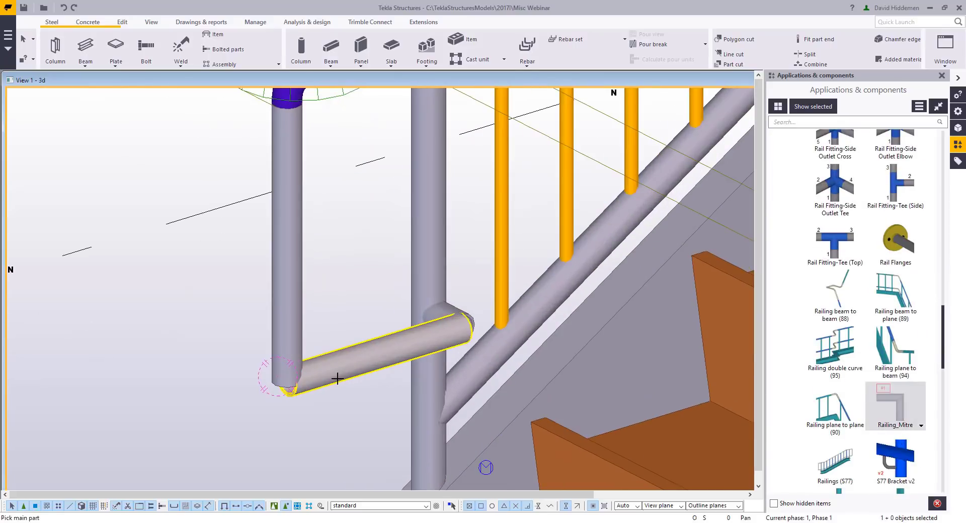
pyautogui.click(338, 381)
pyautogui.click(296, 341)
pyautogui.click(383, 360)
pyautogui.scroll(-1, 464, 321)
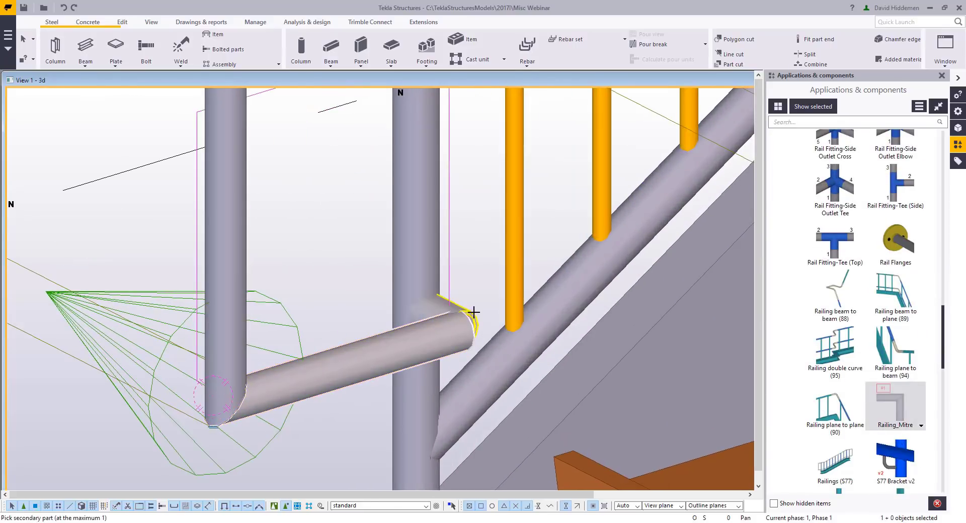
pyautogui.scroll(-2, 395, 259)
pyautogui.rightClick(394, 246)
pyautogui.click(401, 249)
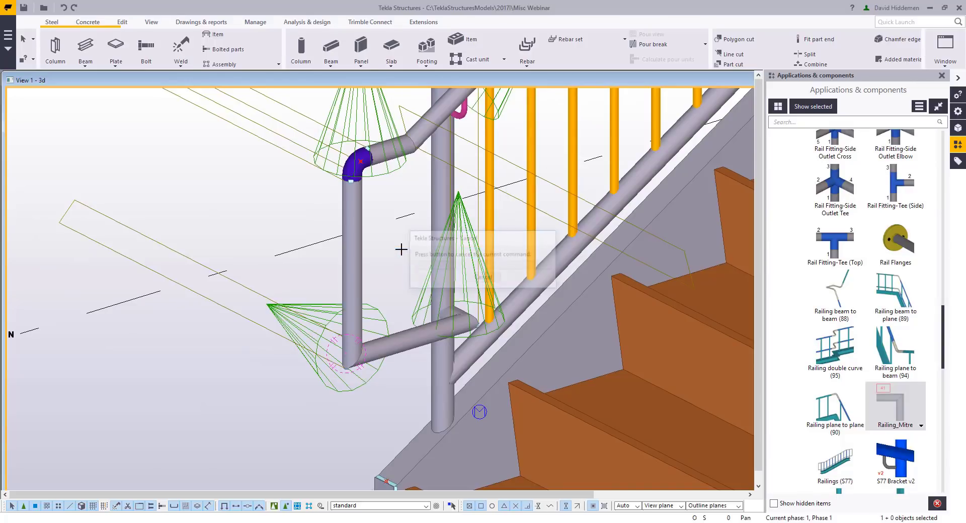
# Model a freestanding polybeam pipe with several bends in the open space beside the lower flight
pyautogui.scroll(-3, 401, 252)
pyautogui.click(87, 68)
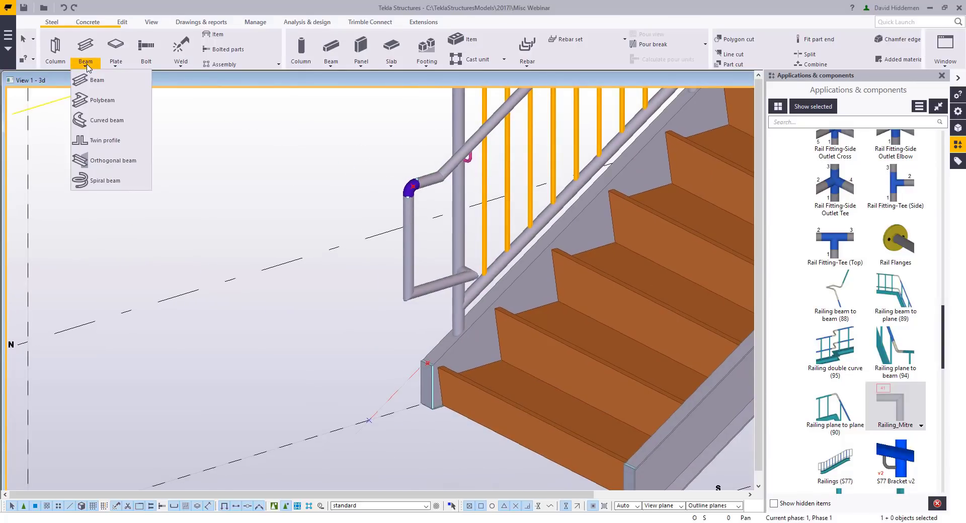
pyautogui.click(100, 99)
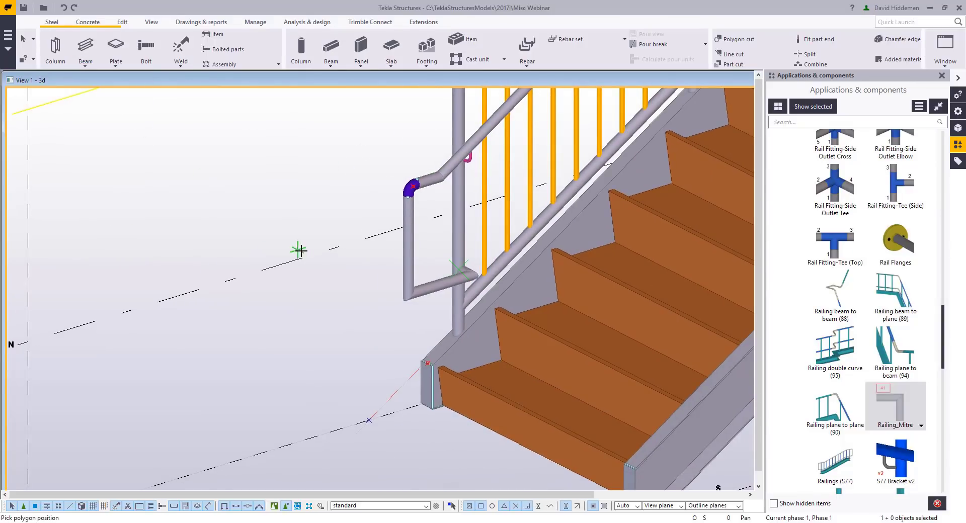
pyautogui.click(117, 314)
pyautogui.click(116, 196)
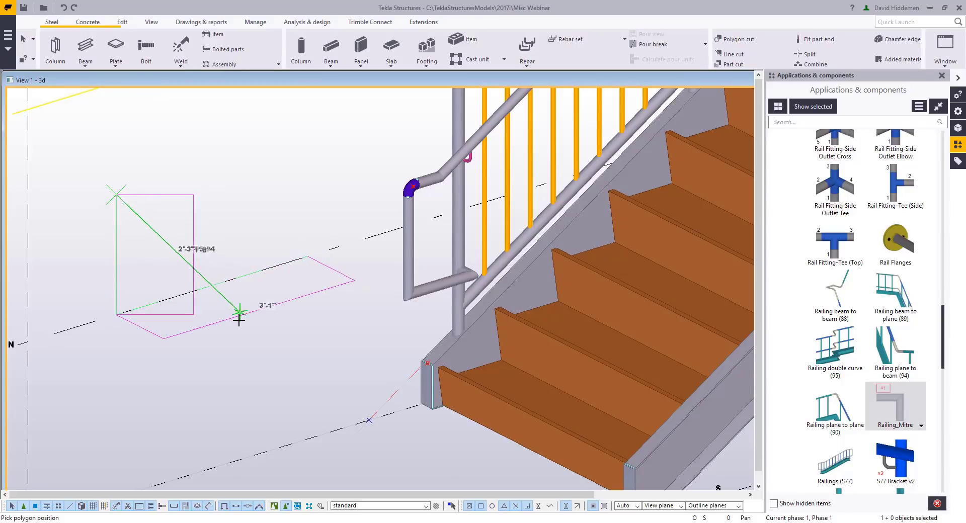
pyautogui.click(344, 221)
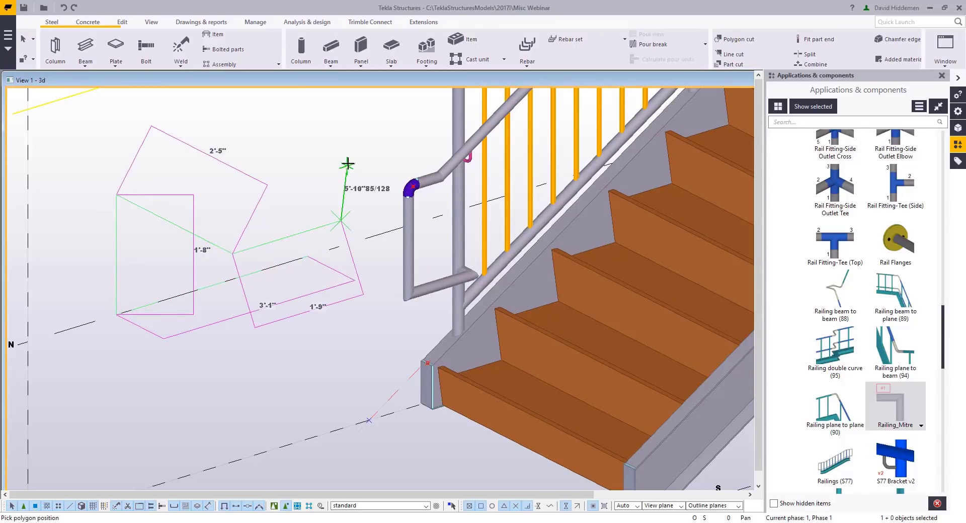
pyautogui.middleClick(284, 130)
pyautogui.press('Escape')
# Round the polybeam's upper corner and its lower middle corner with a 6" rounded chamfer
pyautogui.keyDown('ctrl'); pyautogui.moveTo(220, 250); pyautogui.dragTo(229, 308, button='middle'); pyautogui.keyUp('ctrl')
pyautogui.click(151, 206)
pyautogui.scroll(3, 126, 194)
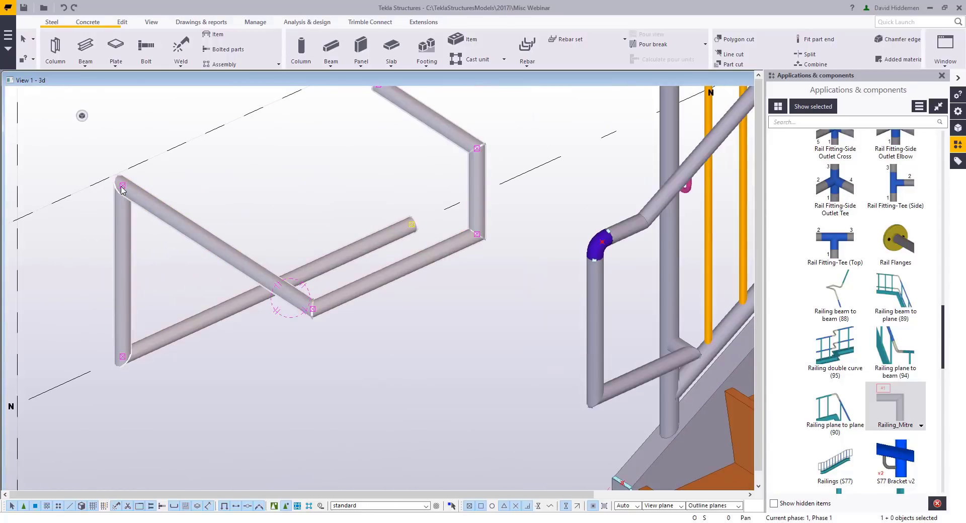
pyautogui.doubleClick(121, 186)
pyautogui.click(196, 134)
pyautogui.click(195, 170)
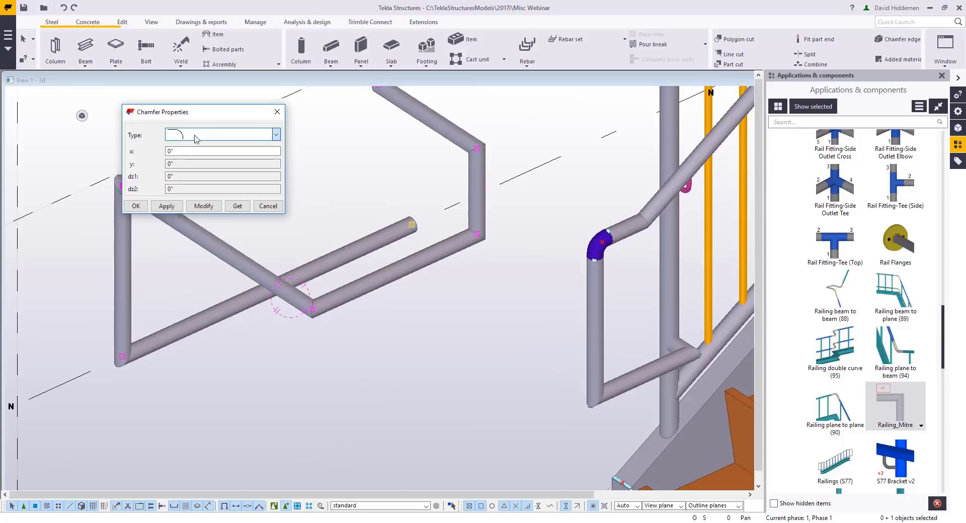
pyautogui.moveTo(225, 108); pyautogui.dragTo(288, 79)
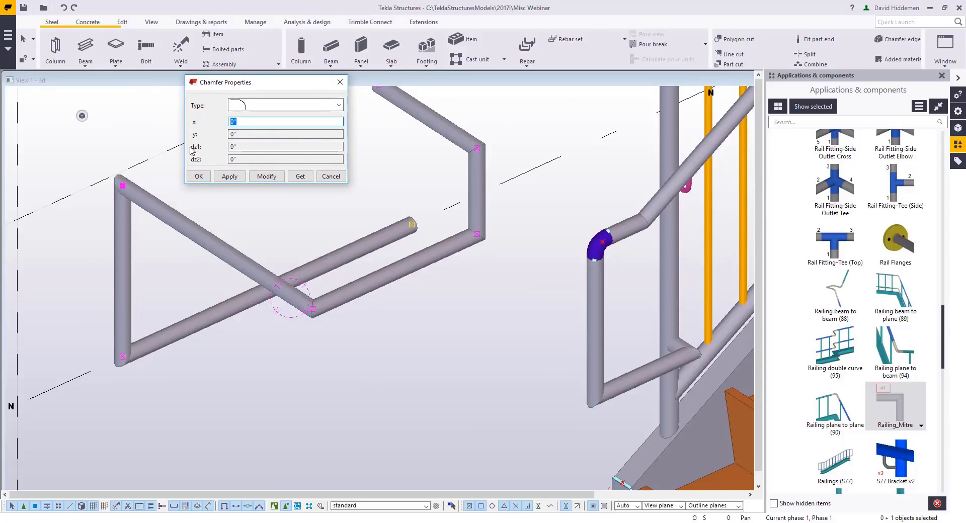
pyautogui.write('6')
pyautogui.click(268, 177)
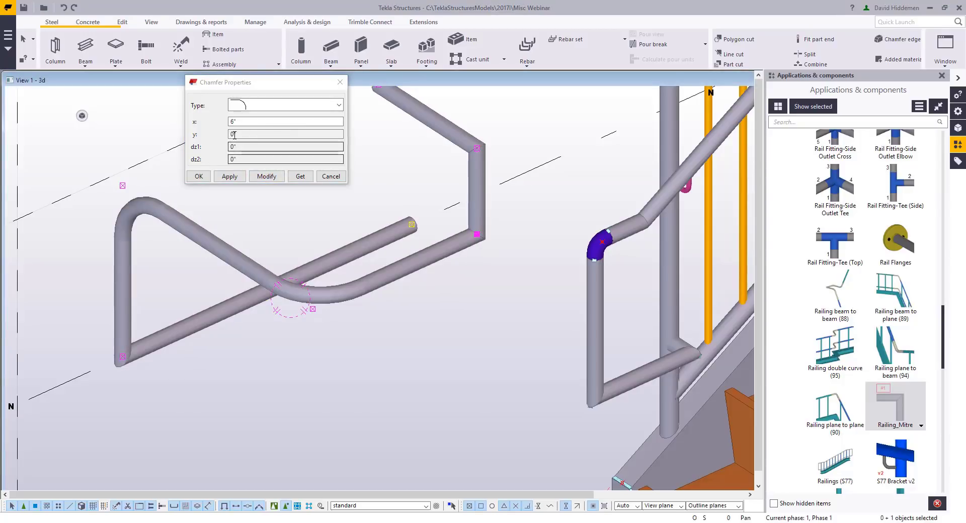
# Give the polybeam's next corner a 3" rounded chamfer and close the chamfer properties
pyautogui.doubleClick(267, 121)
pyautogui.write('3')
pyautogui.click(266, 176)
pyautogui.click(483, 310)
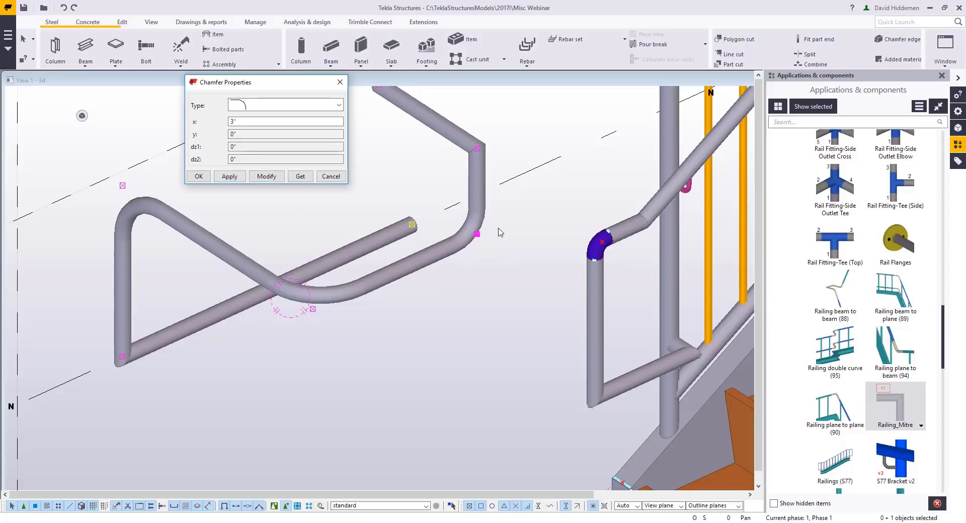
pyautogui.click(330, 176)
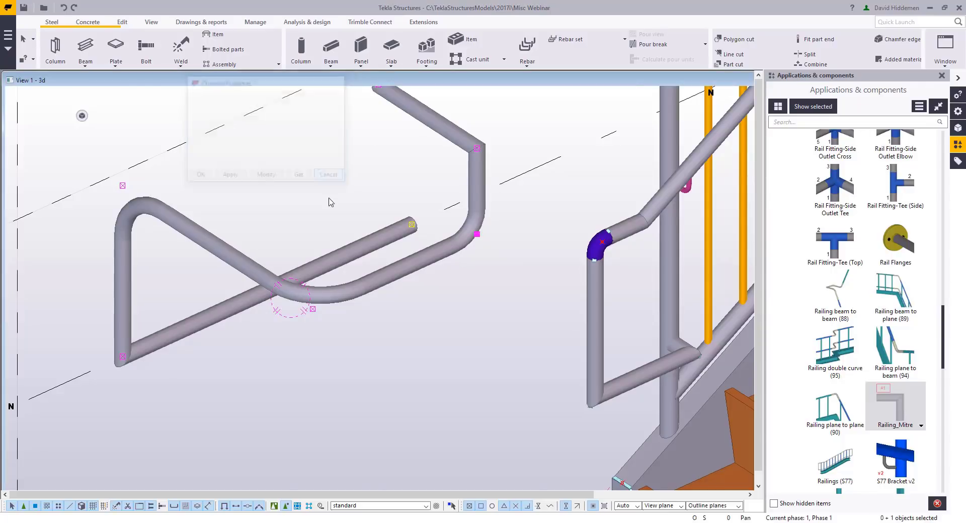
# Delete the freestanding polybeam pipe
pyautogui.scroll(-3, 333, 206)
pyautogui.click(373, 247)
pyautogui.press('Delete')
# Apply Railing_Mitre between the lower flight's bottom stanchion and its top rail
pyautogui.scroll(-3, 373, 246)
pyautogui.moveTo(531, 148); pyautogui.dragTo(460, 229, button='middle')
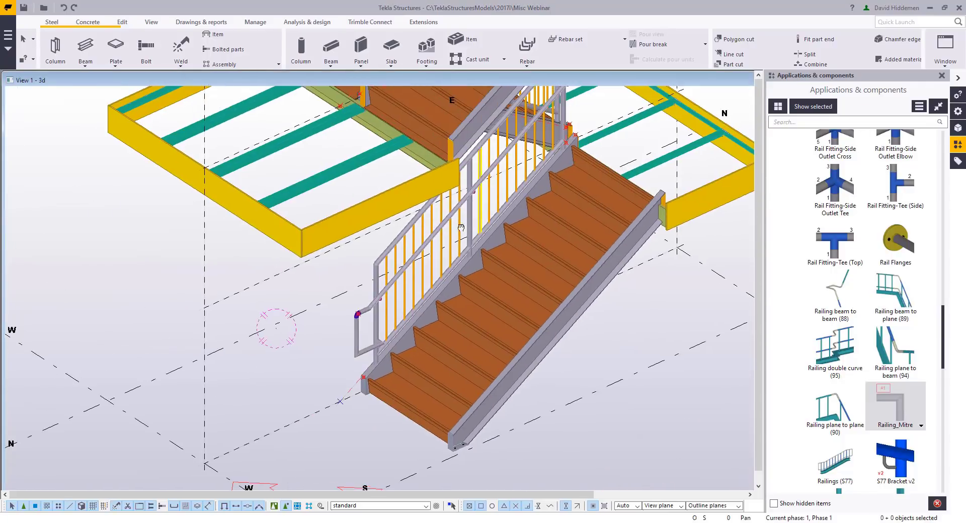
pyautogui.moveTo(605, 100); pyautogui.dragTo(524, 199, button='middle')
pyautogui.moveTo(528, 147); pyautogui.dragTo(508, 132, button='middle')
pyautogui.scroll(6, 198, 360)
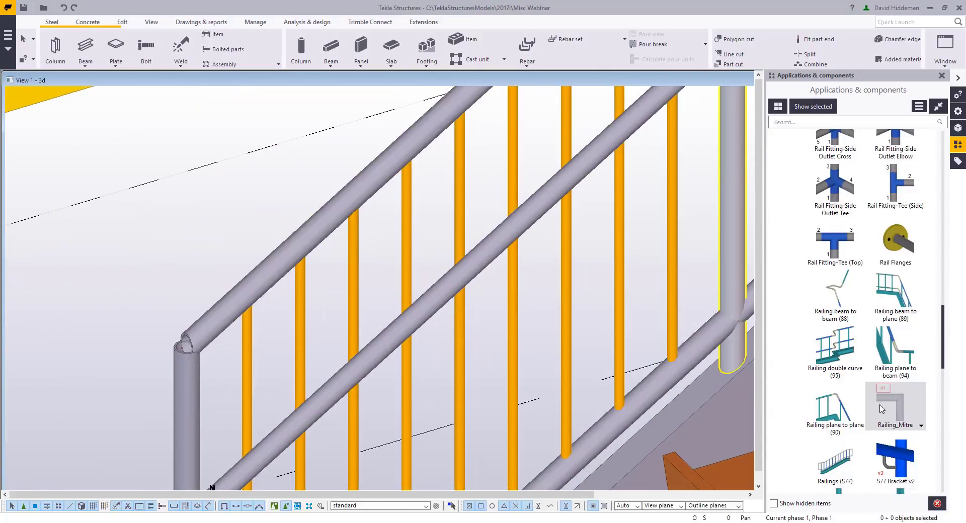
pyautogui.click(882, 409)
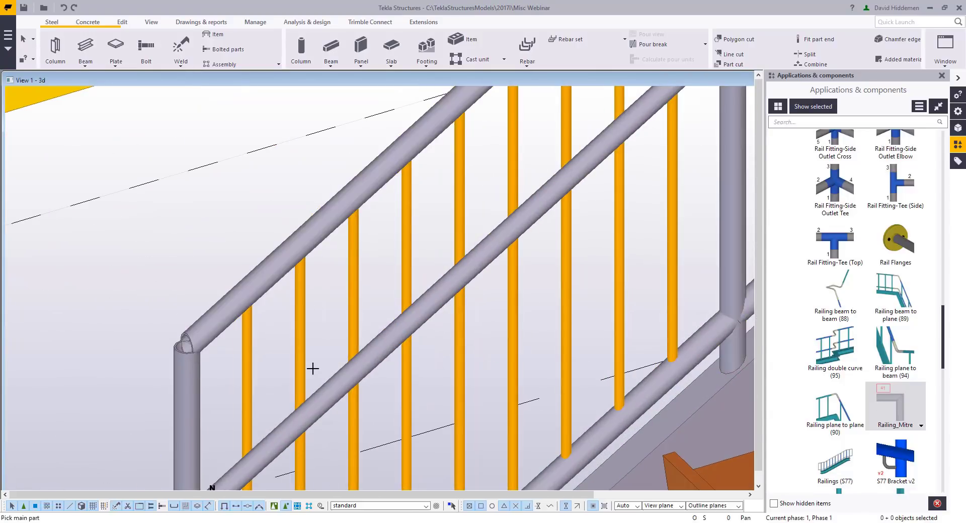
pyautogui.scroll(3, 292, 322)
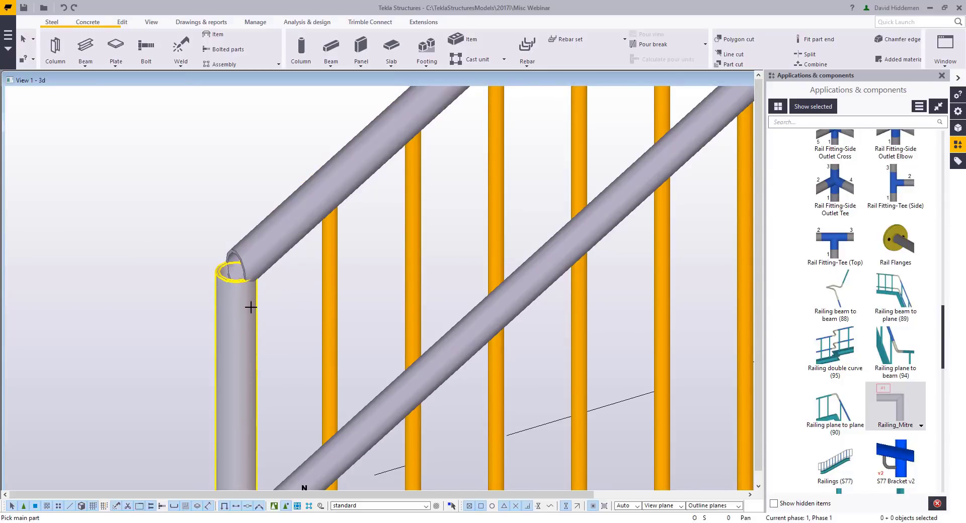
pyautogui.click(248, 327)
pyautogui.click(270, 264)
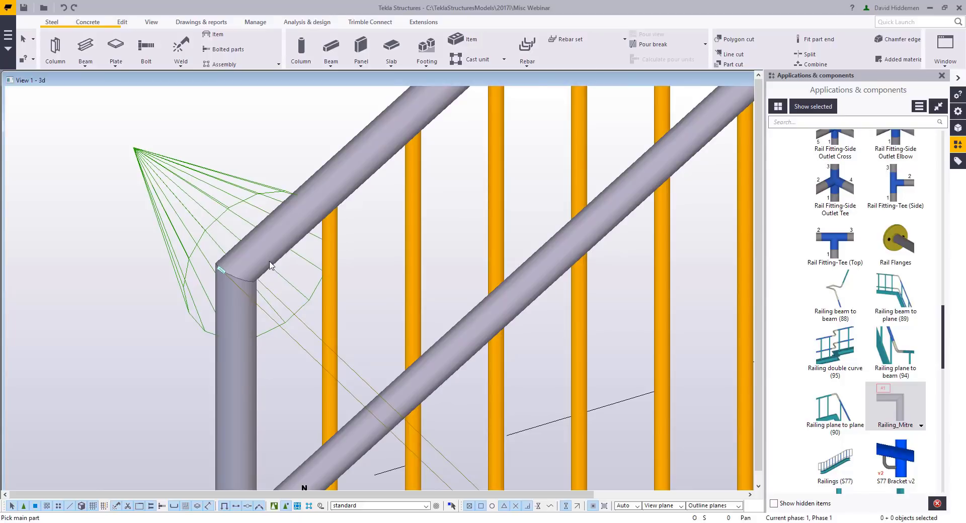
# Apply Railing_Mitre between the top rails and end stanchions of both flights at the landing
pyautogui.scroll(-5, 270, 264)
pyautogui.moveTo(579, 107); pyautogui.dragTo(403, 282, button='middle')
pyautogui.scroll(3, 457, 205)
pyautogui.click(455, 204)
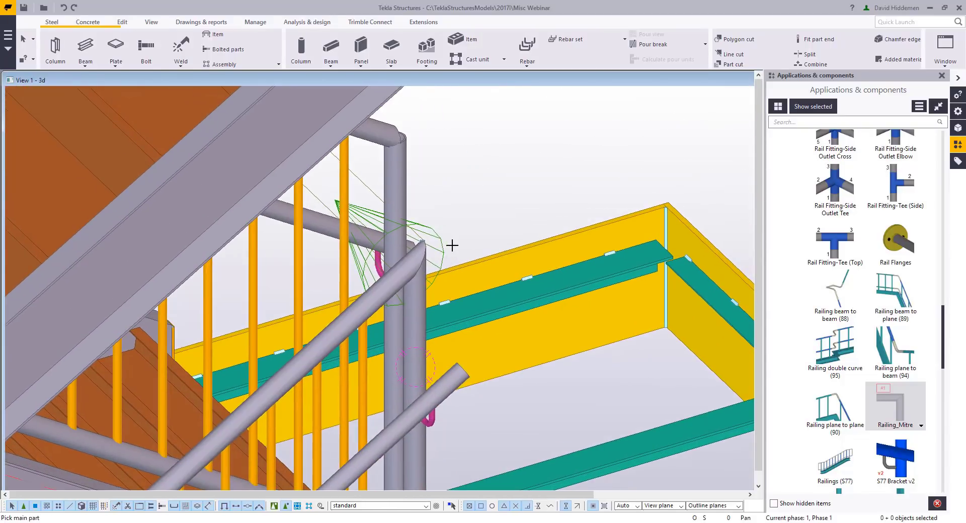
pyautogui.click(381, 138)
pyautogui.rightClick(461, 144)
pyautogui.click(468, 153)
# Model a pipe beam connecting the open grab rail ends of the two flights at the landing
pyautogui.scroll(-2, 437, 243)
pyautogui.keyDown('ctrl'); pyautogui.moveTo(427, 248); pyautogui.dragTo(261, 231, button='middle'); pyautogui.keyUp('ctrl')
pyautogui.scroll(3, 457, 278)
pyautogui.moveTo(443, 297); pyautogui.dragTo(371, 313, button='middle')
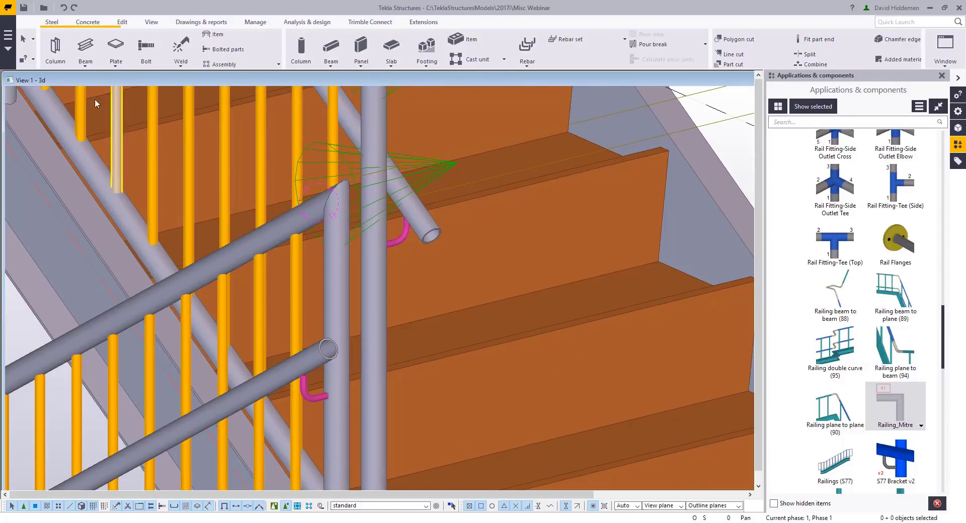
pyautogui.click(85, 46)
pyautogui.click(332, 349)
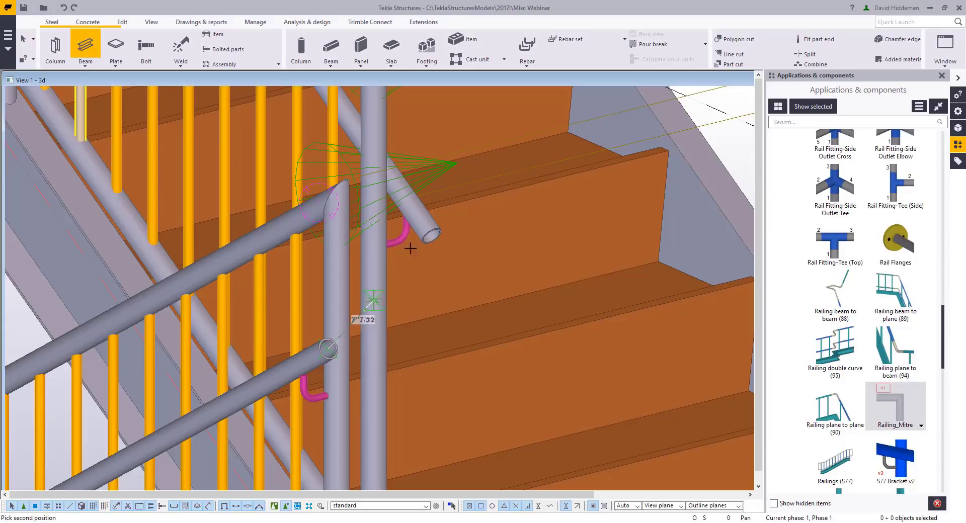
pyautogui.click(431, 232)
pyautogui.moveTo(423, 244); pyautogui.dragTo(409, 280, button='middle')
pyautogui.press('Escape')
# Split the connecting grab rail pipe at its midpoint
pyautogui.click(410, 280)
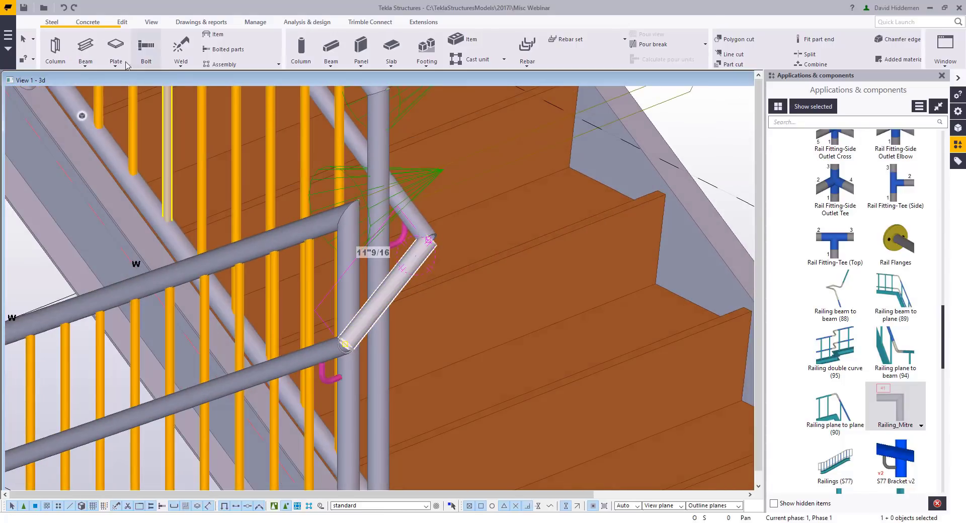
pyautogui.click(122, 22)
pyautogui.click(135, 54)
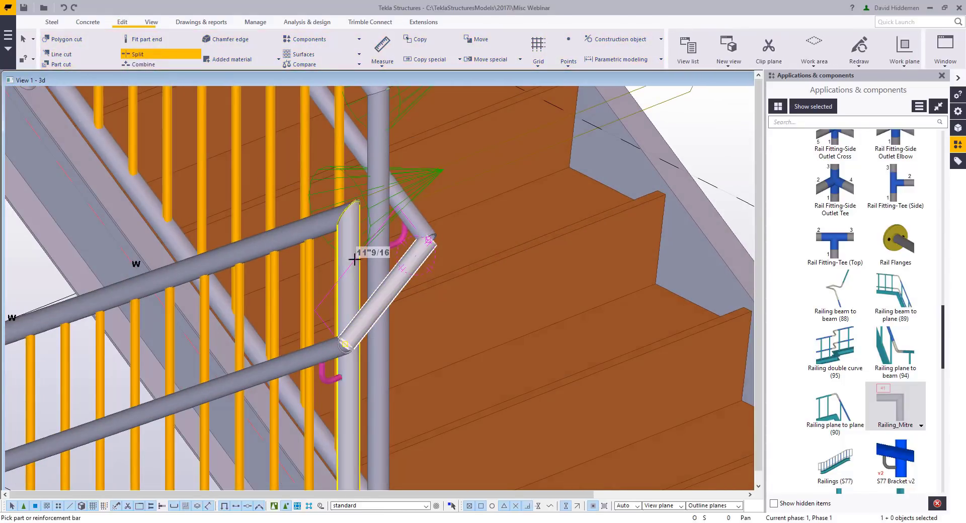
pyautogui.click(386, 293)
pyautogui.click(387, 292)
pyautogui.scroll(3, 387, 298)
pyautogui.keyDown('ctrl'); pyautogui.moveTo(411, 289); pyautogui.dragTo(413, 289, button='middle'); pyautogui.keyUp('ctrl')
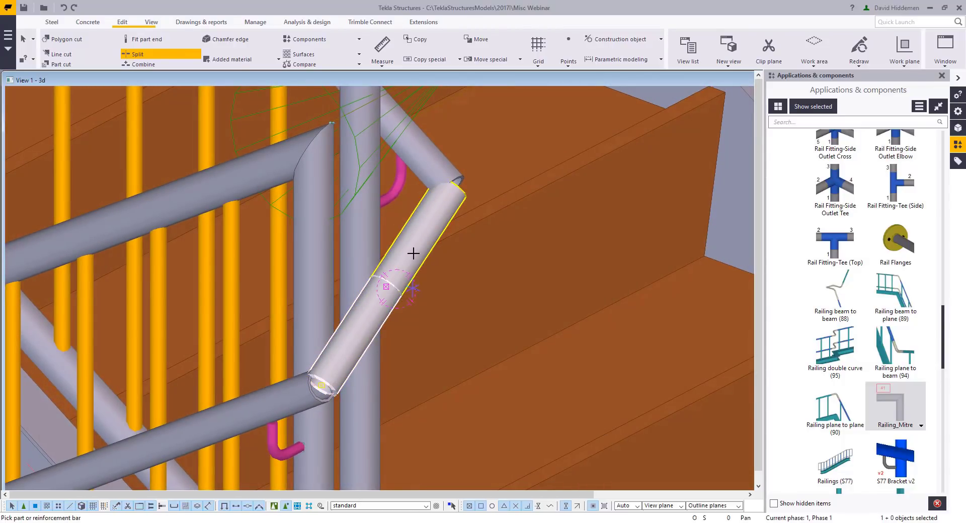
pyautogui.rightClick(400, 266)
pyautogui.click(423, 267)
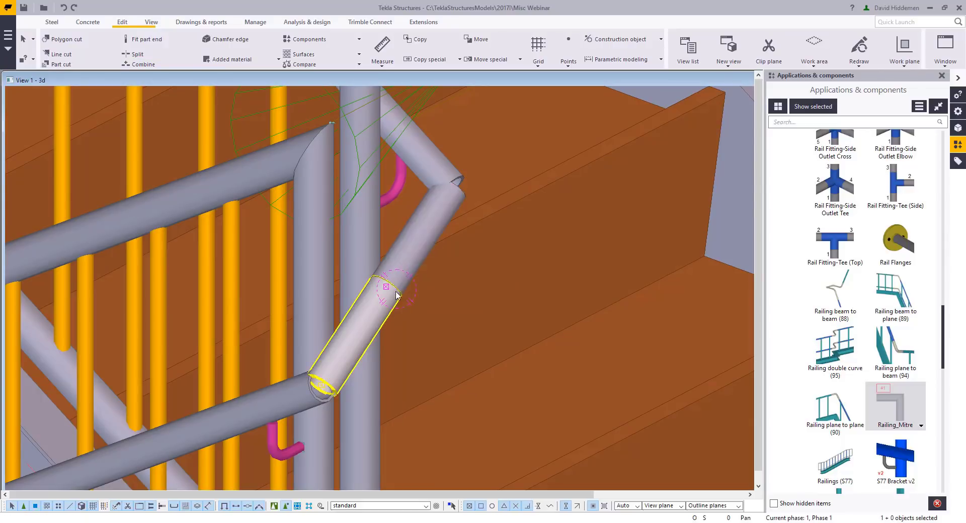
# Apply Railing_Mitre between each half of the connecting pipe and its adjoining grab rail
pyautogui.click(896, 414)
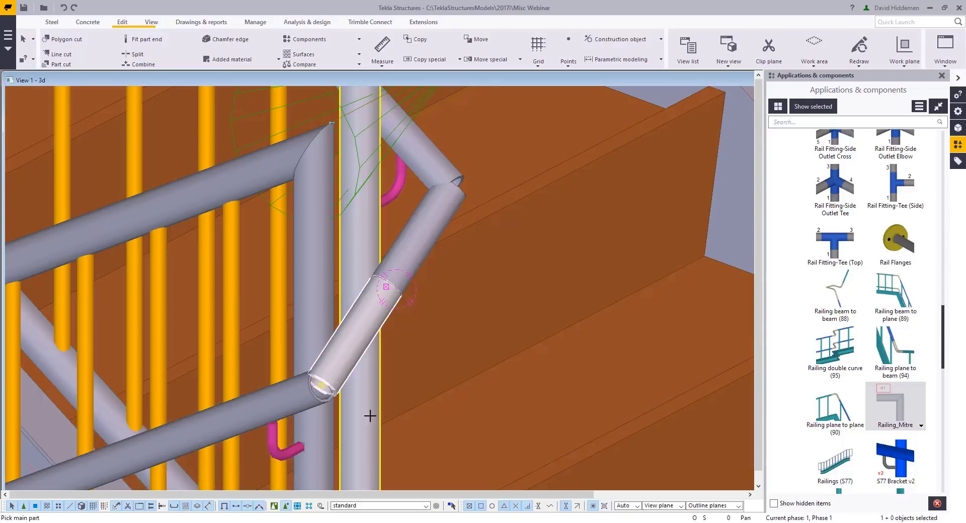
pyautogui.click(418, 230)
pyautogui.click(431, 162)
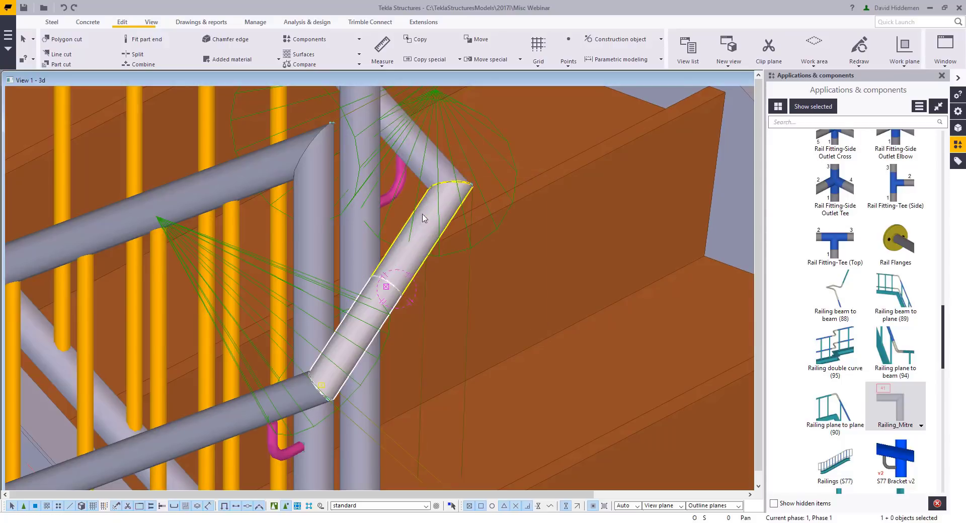
# Set the lower flight's top rail as the new main part of its railing assembly
pyautogui.scroll(-5, 406, 280)
pyautogui.moveTo(405, 280); pyautogui.dragTo(459, 220, button='middle')
pyautogui.keyDown('ctrl'); pyautogui.moveTo(333, 296); pyautogui.dragTo(468, 270, button='middle'); pyautogui.keyUp('ctrl')
pyautogui.rightClick(284, 282)
pyautogui.moveTo(320, 277)
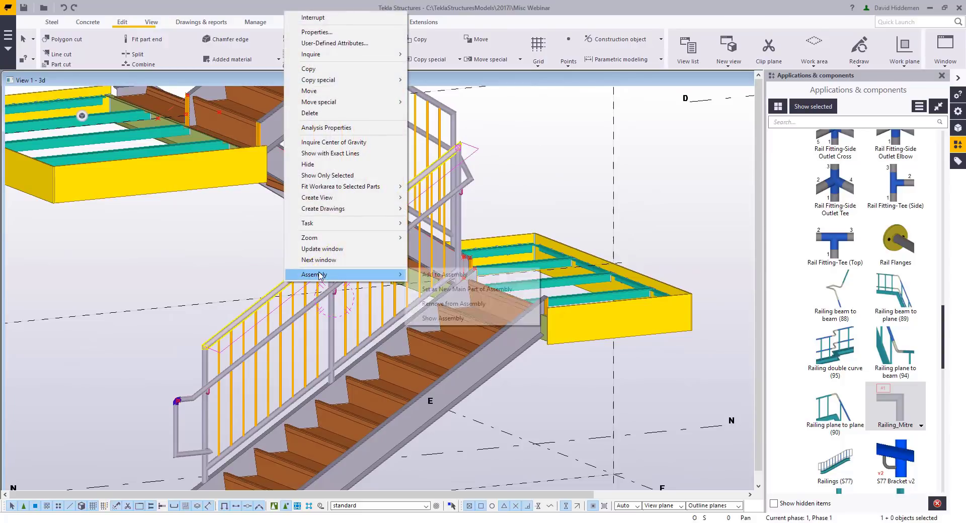
pyautogui.click(465, 289)
# Inquire the lower stair assembly through its outer stringer, check its painting area and close the report
pyautogui.keyDown('ctrl'); pyautogui.moveTo(265, 308); pyautogui.dragTo(465, 377, button='middle'); pyautogui.keyUp('ctrl')
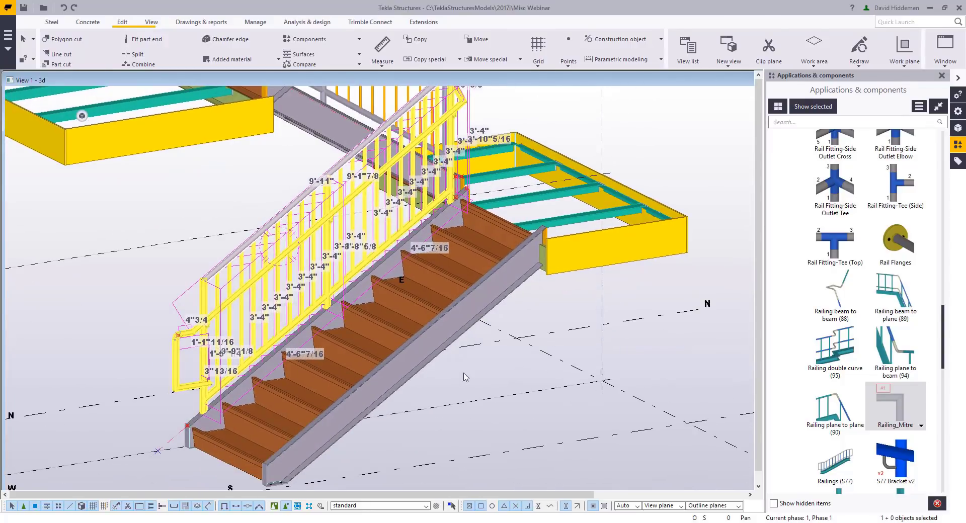
pyautogui.rightClick(446, 353)
pyautogui.moveTo(508, 113)
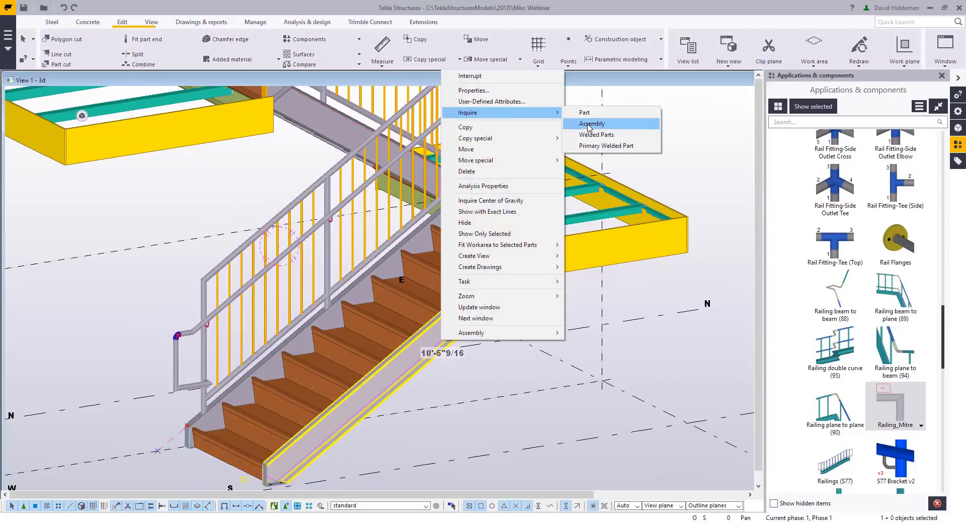
pyautogui.click(589, 125)
pyautogui.scroll(-2, 478, 416)
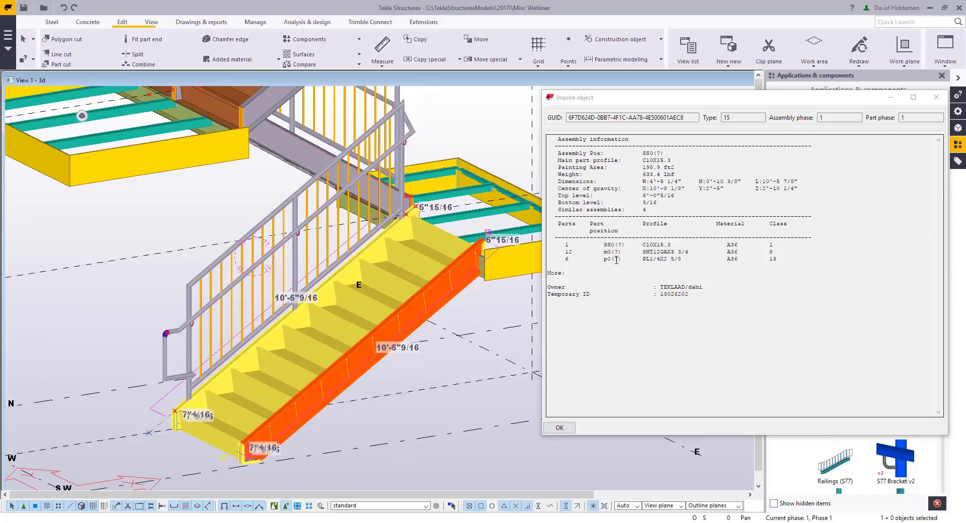
pyautogui.moveTo(683, 173); pyautogui.dragTo(626, 168)
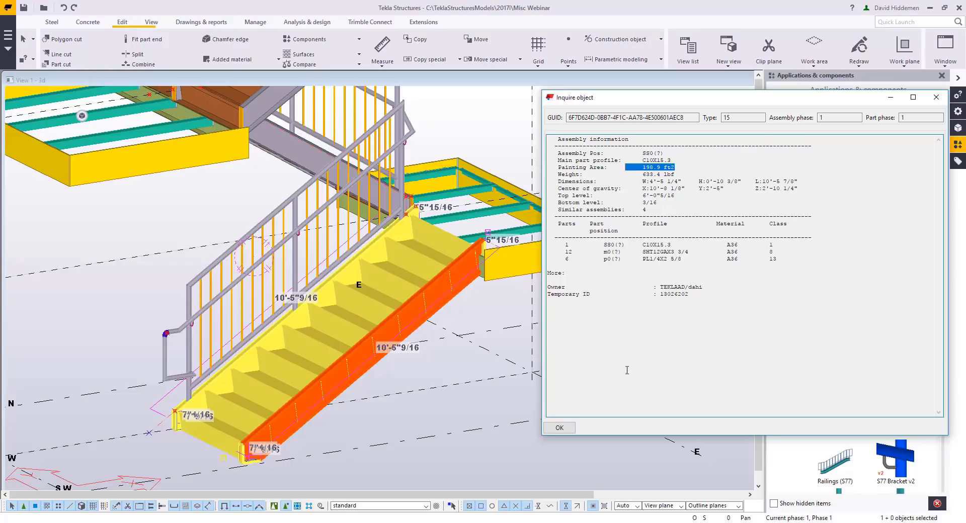
pyautogui.click(566, 431)
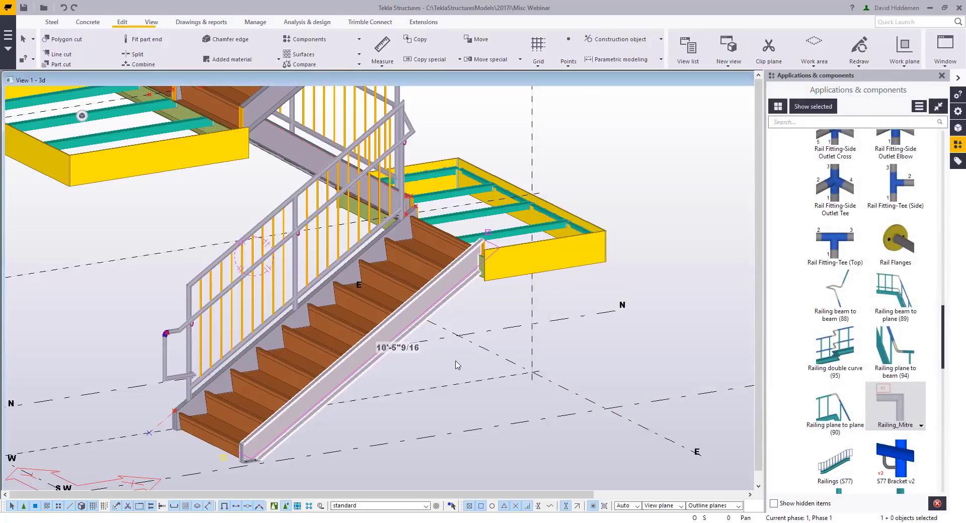
# Close the components catalog and open the named view ELEVATION ON STAIR A
pyautogui.scroll(-3, 451, 364)
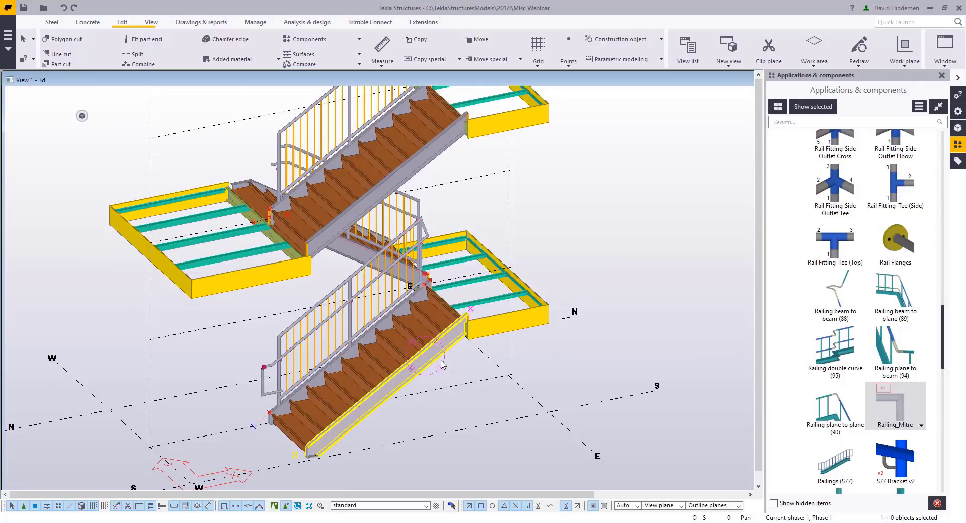
pyautogui.click(942, 77)
pyautogui.moveTo(423, 289); pyautogui.dragTo(437, 285, button='middle')
pyautogui.keyDown('ctrl'); pyautogui.moveTo(437, 286); pyautogui.dragTo(453, 281, button='middle'); pyautogui.keyUp('ctrl')
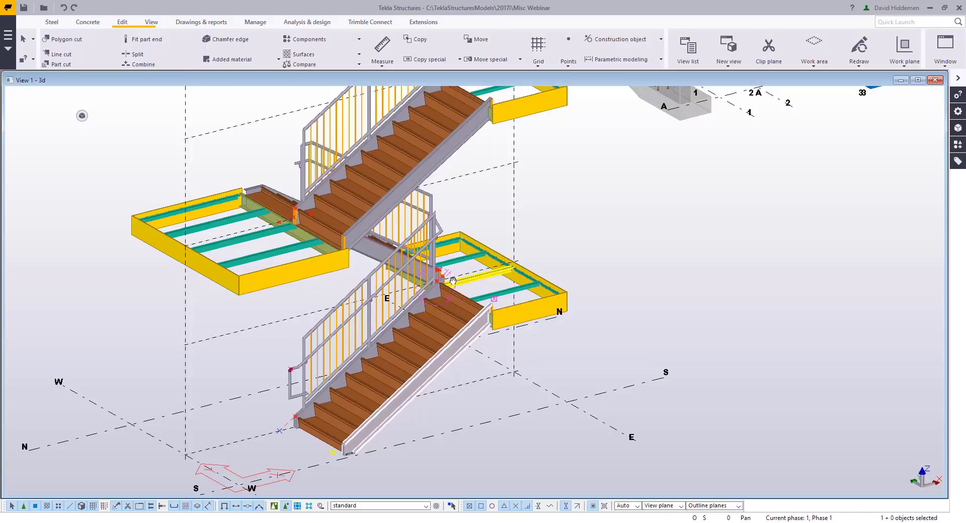
pyautogui.moveTo(453, 281); pyautogui.dragTo(459, 270)
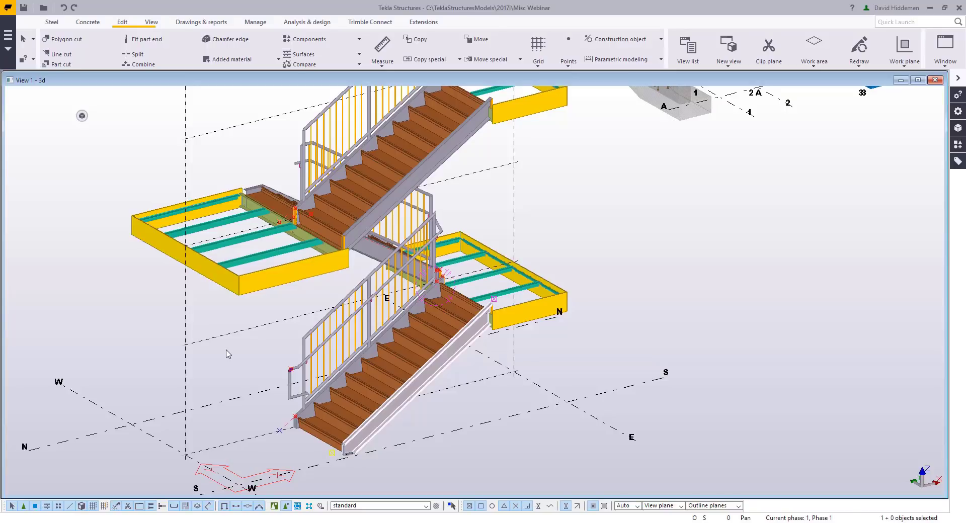
pyautogui.click(151, 21)
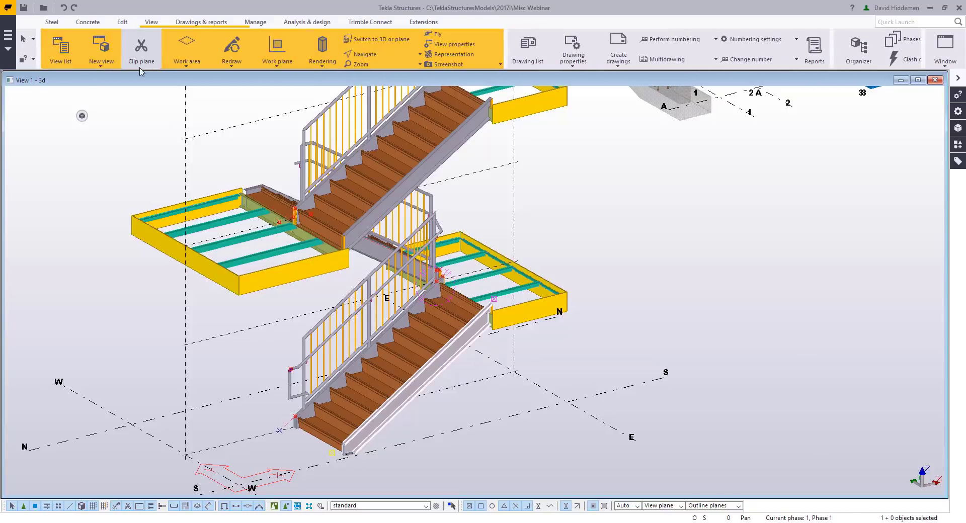
pyautogui.click(65, 61)
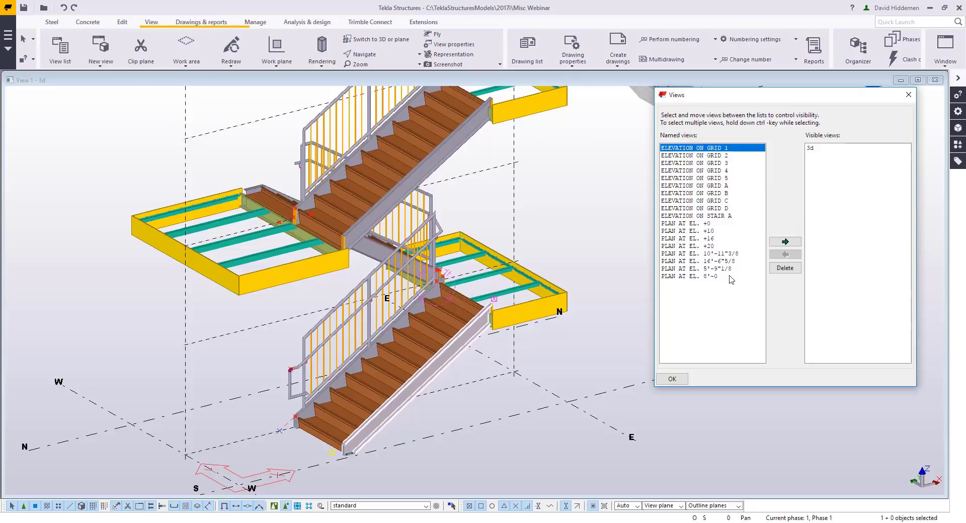
pyautogui.doubleClick(729, 217)
pyautogui.click(909, 94)
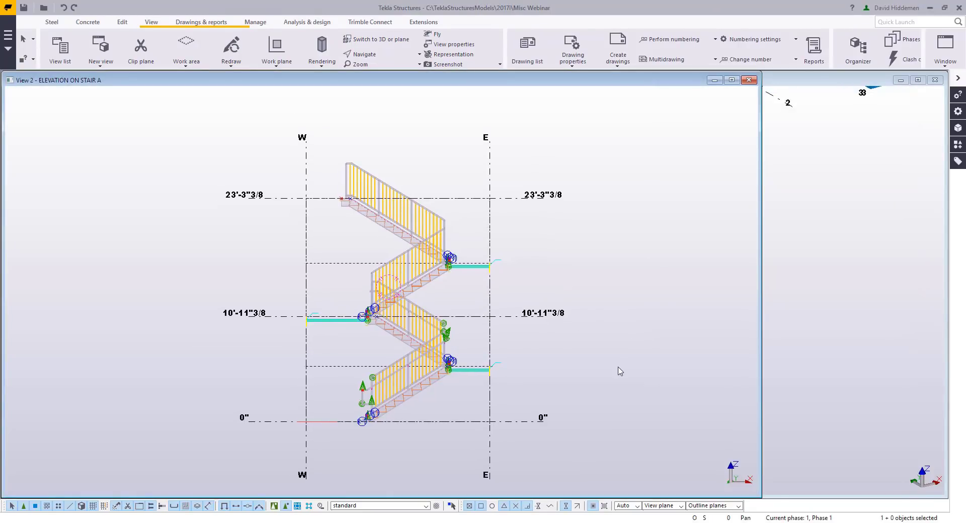
# Start a general arrangement drawing of the ELEVATION ON STAIR A view and choose the Elevation drawing property set
pyautogui.moveTo(546, 371); pyautogui.dragTo(550, 352, button='middle')
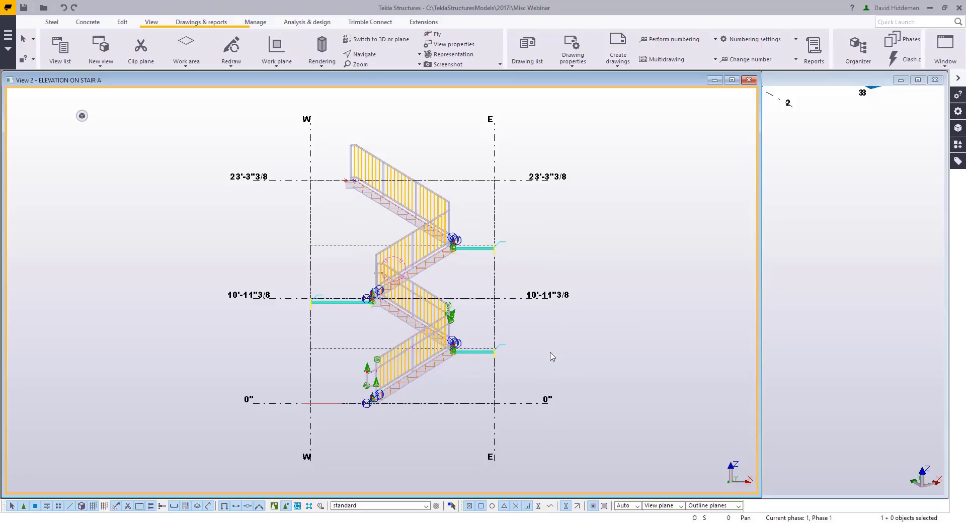
pyautogui.scroll(2, 483, 375)
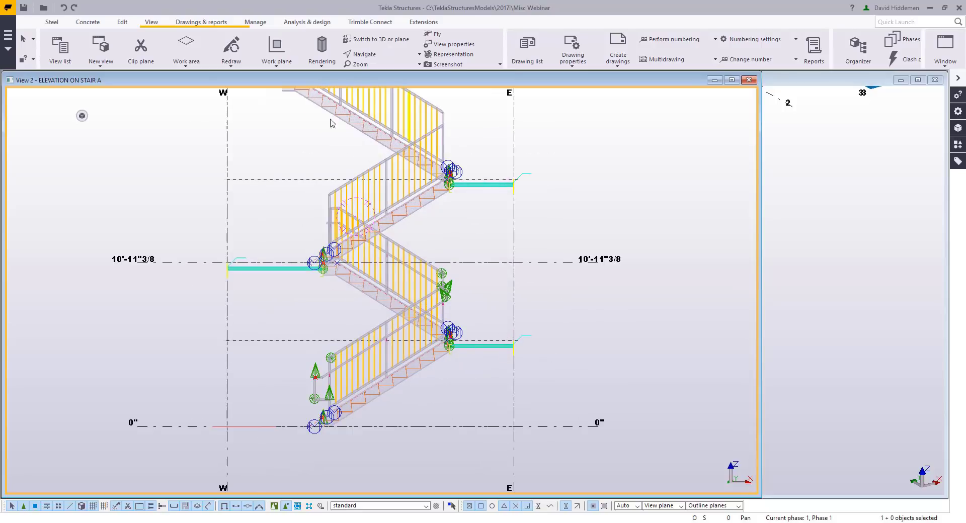
pyautogui.rightClick(270, 225)
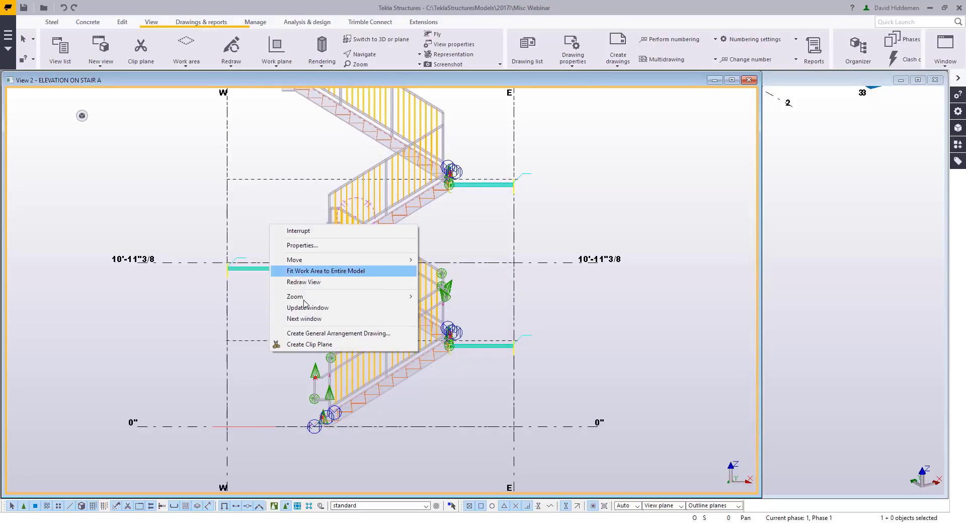
pyautogui.click(342, 334)
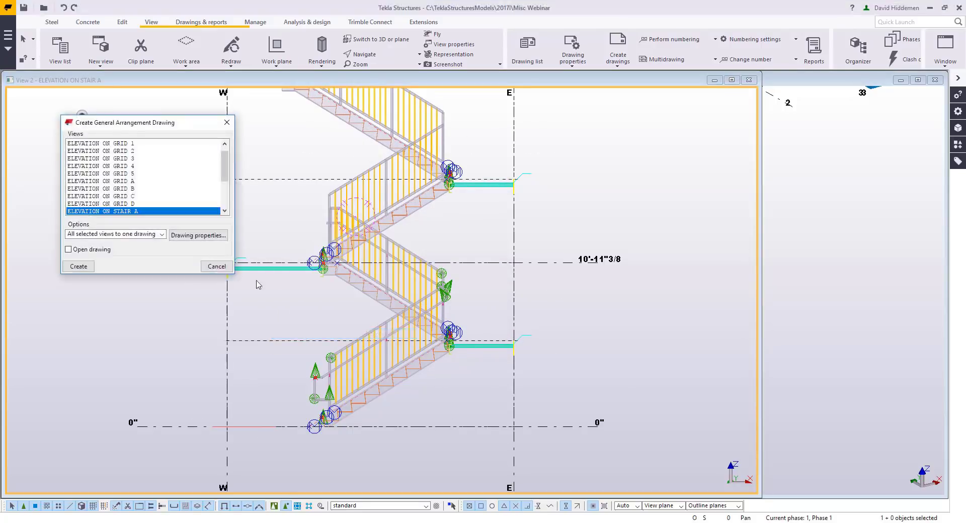
pyautogui.click(183, 235)
pyautogui.click(607, 112)
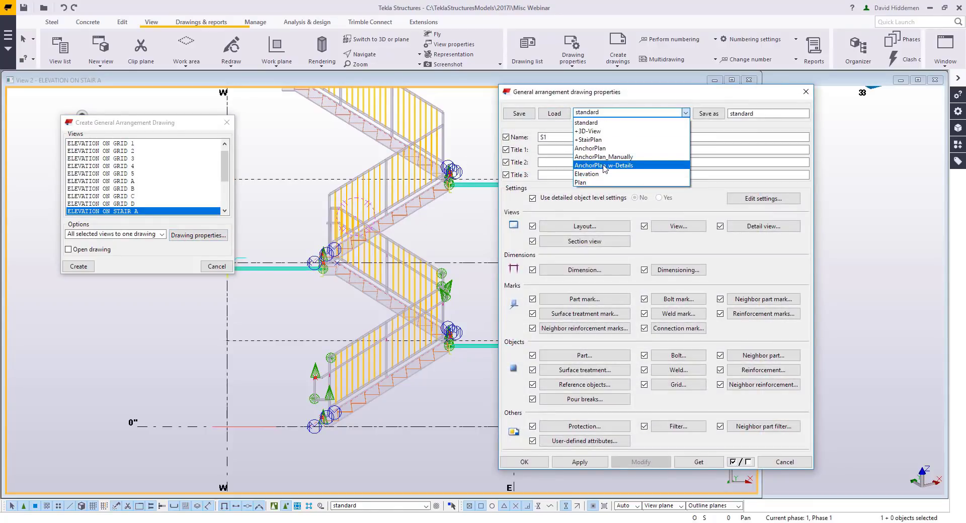
pyautogui.click(588, 174)
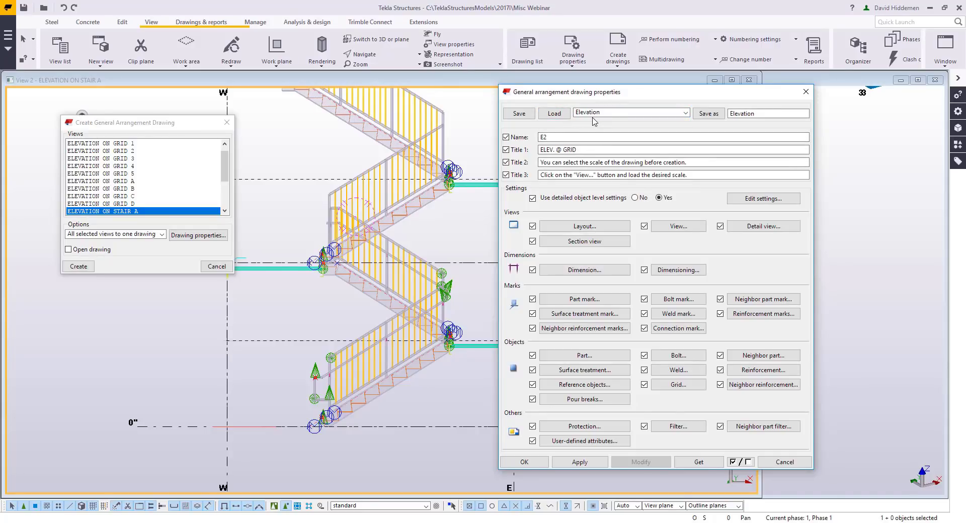
# Set the drawing's Title 1 to ELEV. @ STAIR A
pyautogui.click(596, 151)
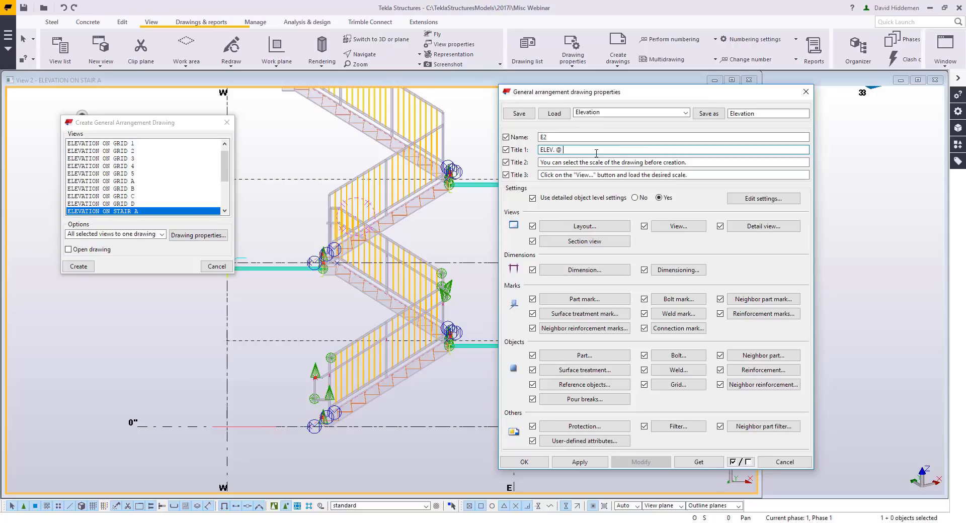
pyautogui.press('capslock')
pyautogui.write('ST')
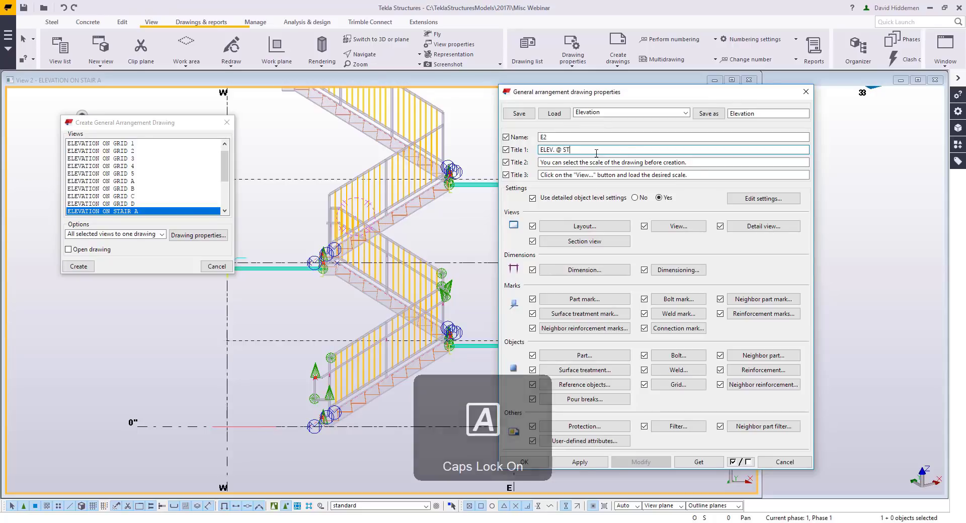
pyautogui.write('AIR A')
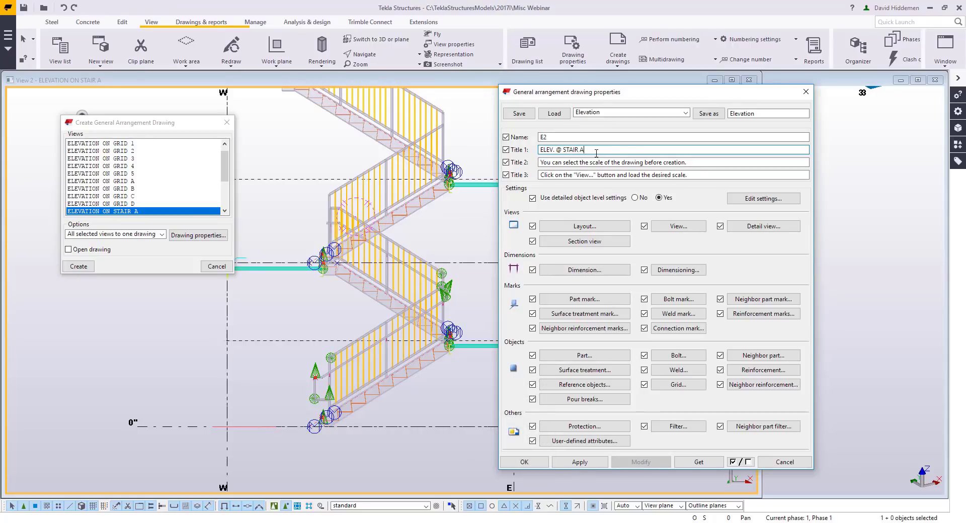
# Set the drawing view scale to 1/24 and apply the view properties
pyautogui.click(682, 227)
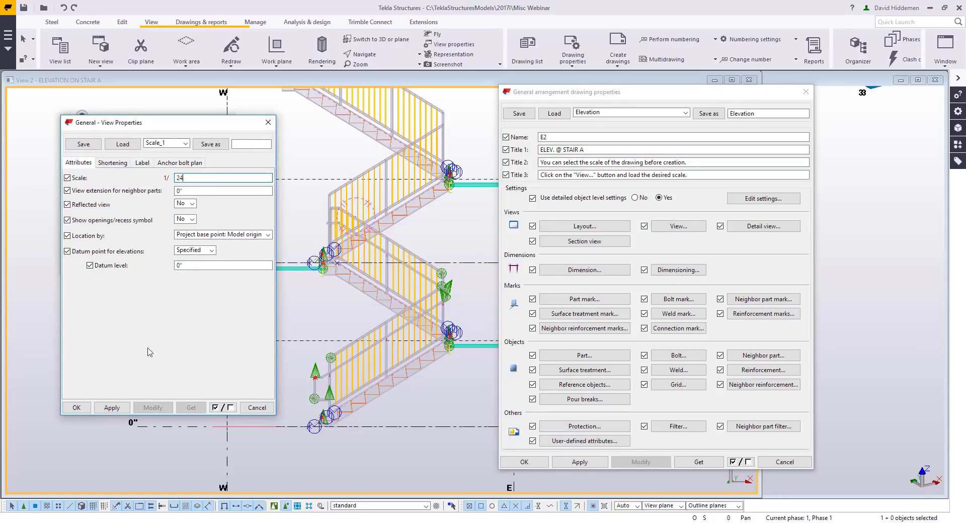
pyautogui.click(112, 408)
pyautogui.click(76, 408)
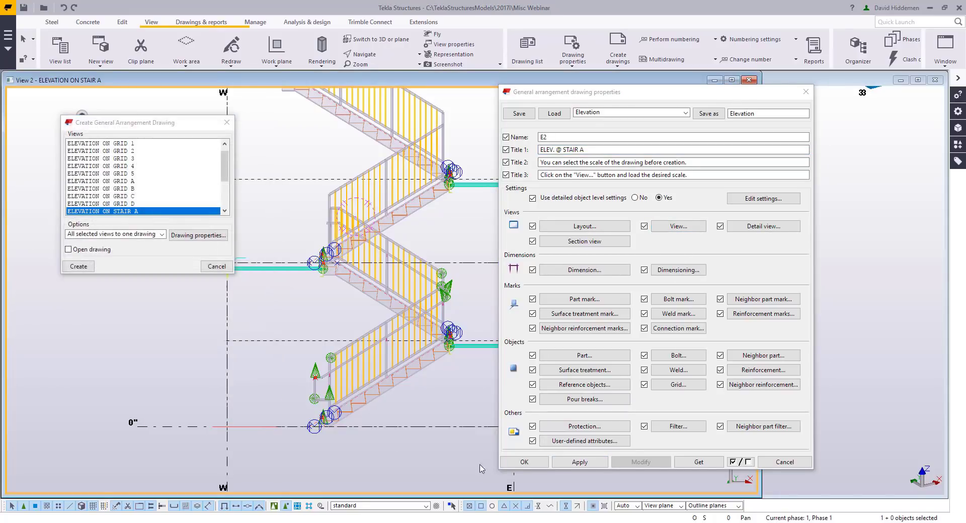
# Accept the drawing properties and create the general arrangement drawing with the option to open it
pyautogui.click(524, 462)
pyautogui.click(84, 250)
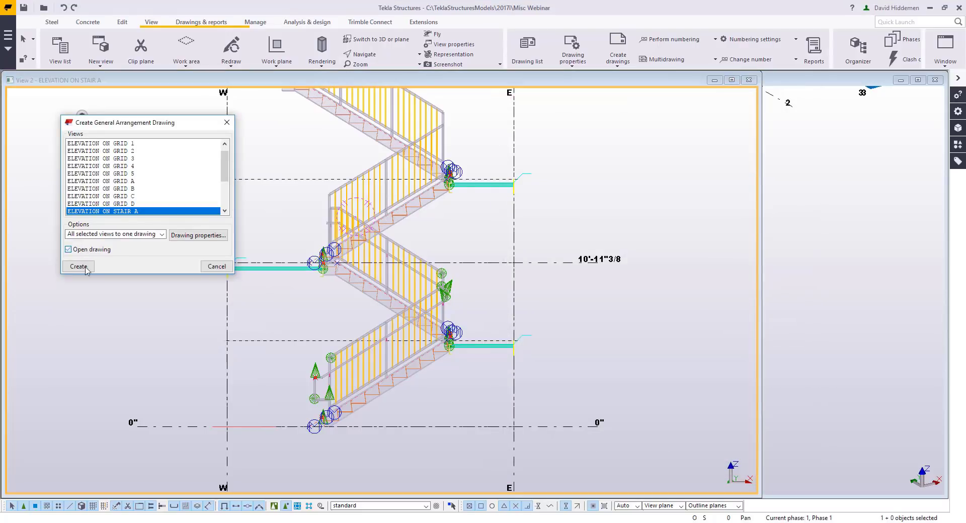
pyautogui.click(83, 267)
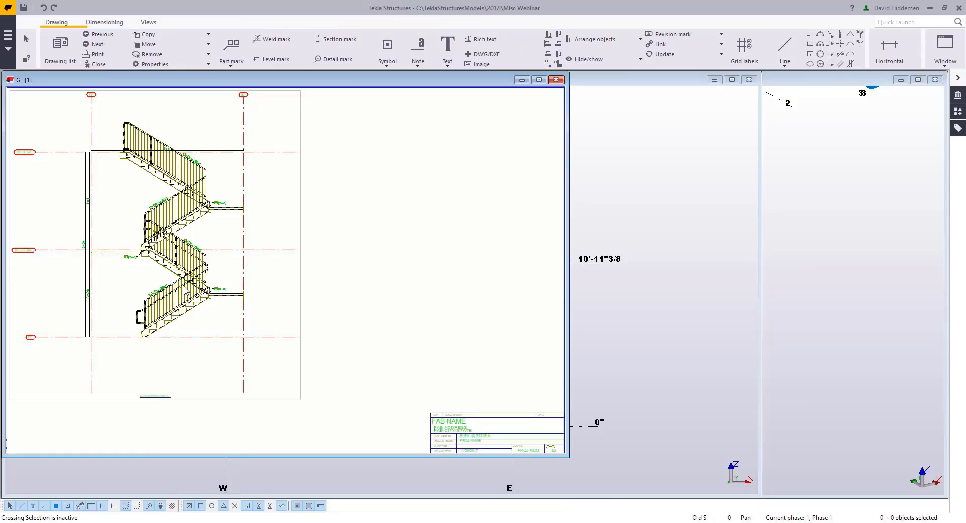
# Move the stair elevation view fully inside the sheet border
pyautogui.scroll(-2, 321, 295)
pyautogui.click(305, 292)
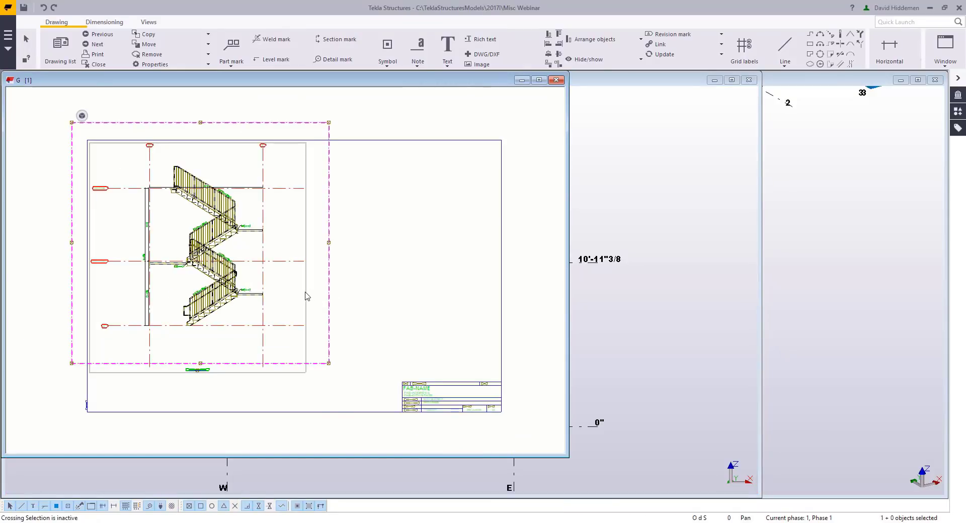
pyautogui.moveTo(305, 292); pyautogui.dragTo(340, 305)
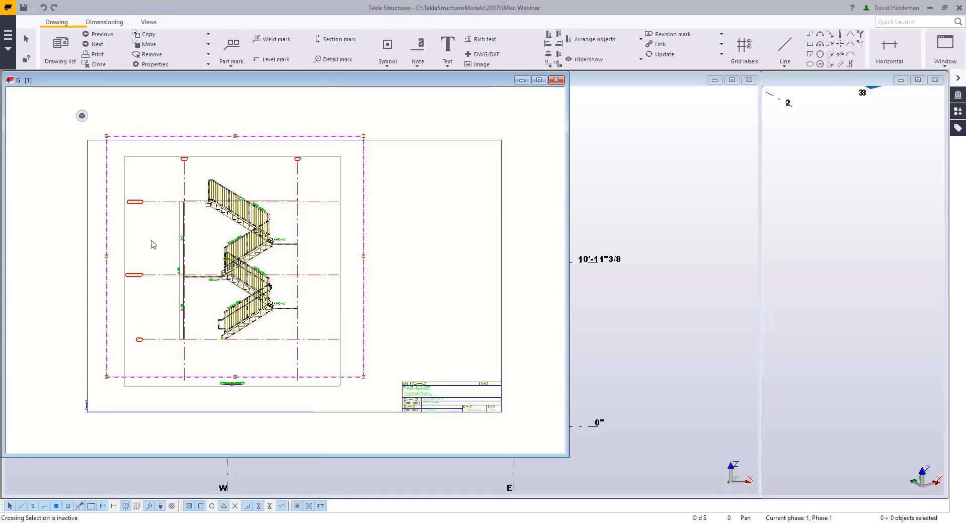
# Move the vertical level dimensions outward from grid W toward the level labels
pyautogui.scroll(3, 187, 259)
pyautogui.click(188, 259)
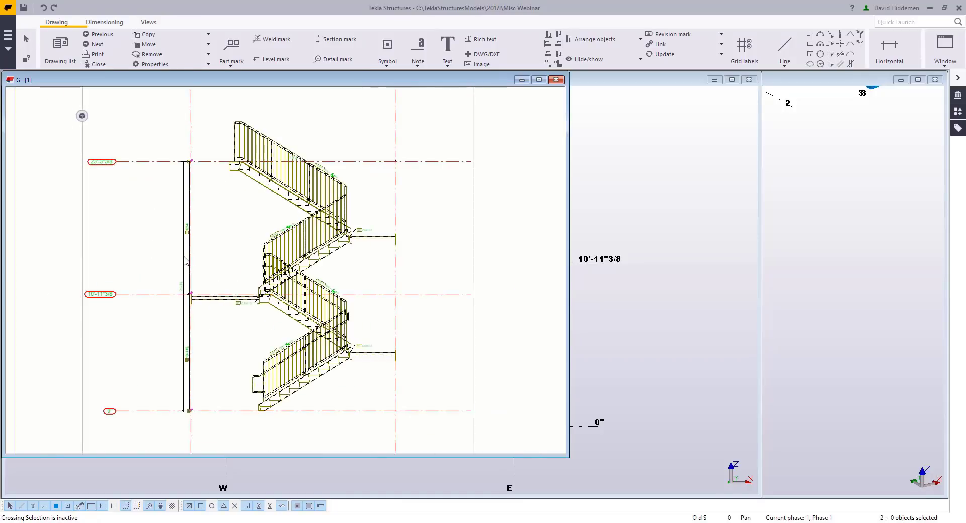
pyautogui.moveTo(188, 260); pyautogui.dragTo(134, 261)
pyautogui.click(215, 242)
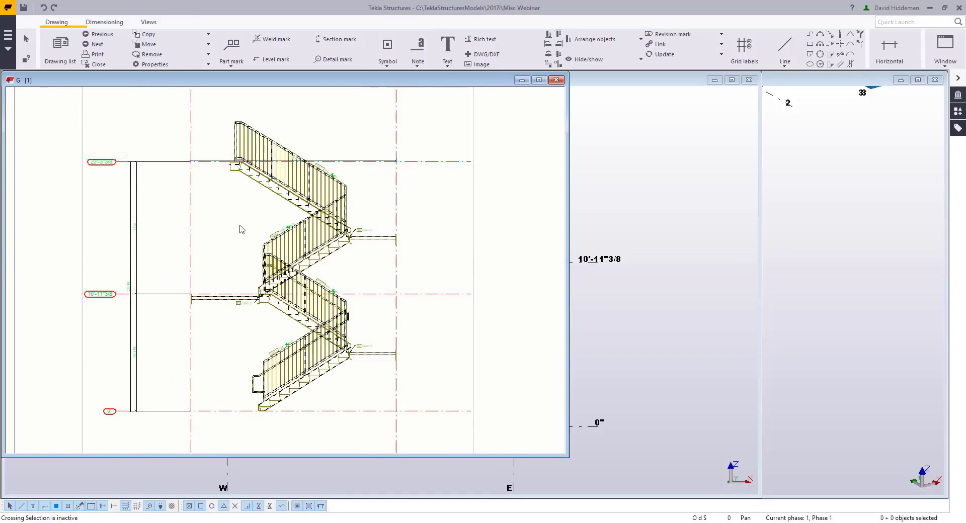
# Move the overall horizontal grid dimension up above the top flight's railing
pyautogui.moveTo(350, 147); pyautogui.dragTo(332, 200, button='middle')
pyautogui.click(338, 214)
pyautogui.moveTo(339, 215); pyautogui.dragTo(345, 155)
pyautogui.click(345, 208)
# Add a vertical dimension beside grid E from the 0" level to the top of the lower landing's edge channel
pyautogui.moveTo(381, 302); pyautogui.dragTo(352, 227, button='middle')
pyautogui.scroll(2, 248, 408)
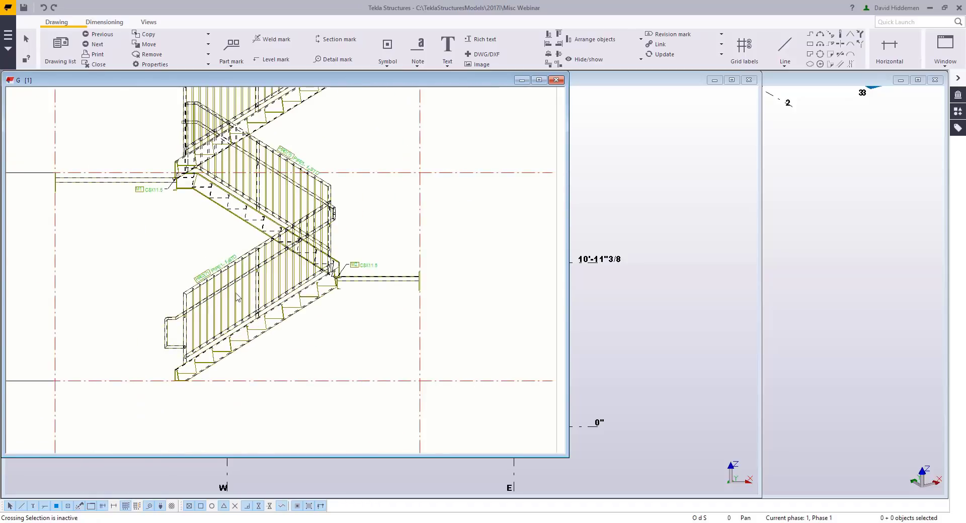
pyautogui.moveTo(492, 310); pyautogui.dragTo(400, 314, button='middle')
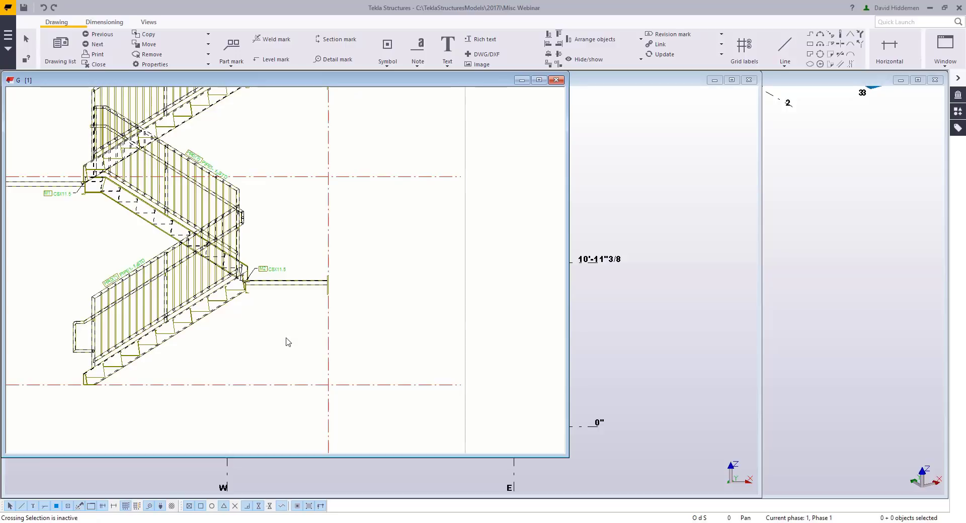
pyautogui.click(104, 22)
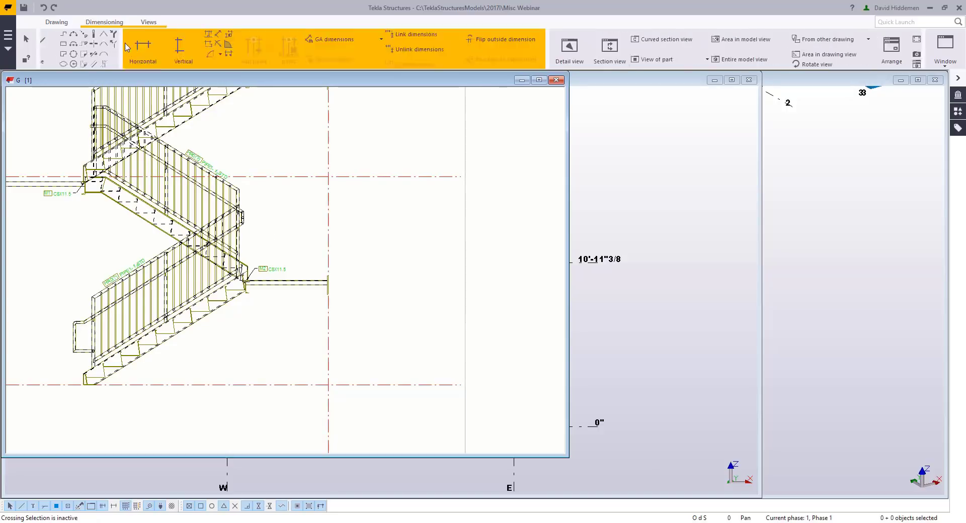
pyautogui.click(96, 48)
pyautogui.scroll(2, 343, 390)
pyautogui.click(323, 383)
pyautogui.scroll(2, 349, 240)
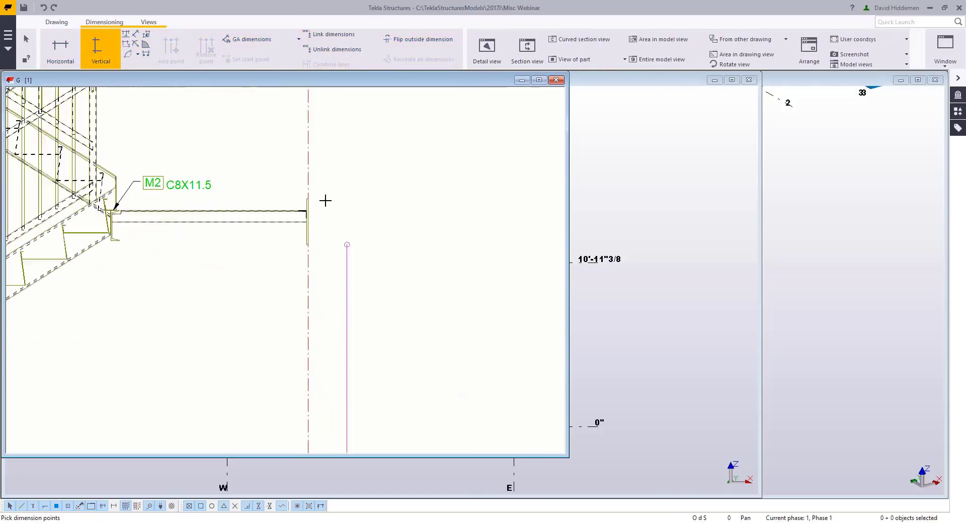
pyautogui.scroll(2, 323, 201)
pyautogui.click(302, 201)
pyautogui.scroll(-2, 318, 237)
pyautogui.click(369, 261)
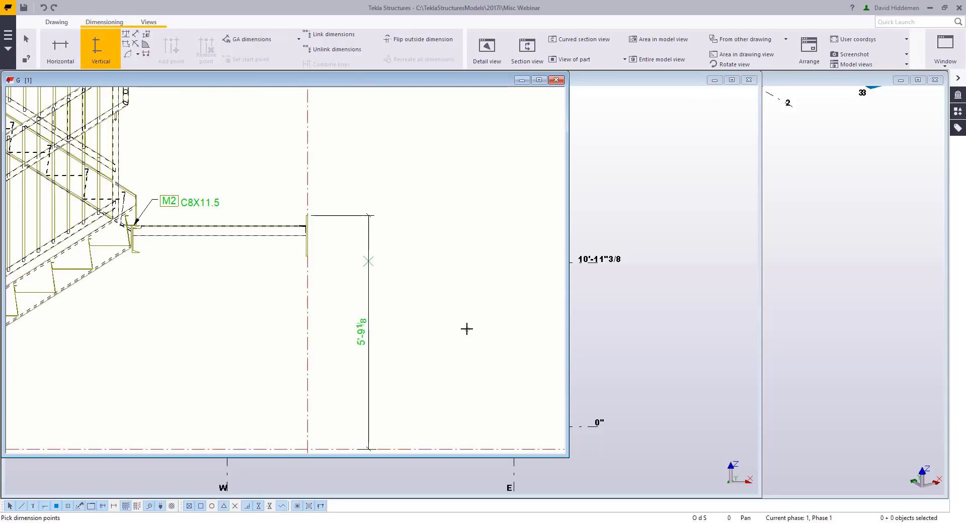
pyautogui.press('Escape')
# Add the 10'-11"3/8 level, the upper landing's edge and the 23'-3"3/8 level as points to the vertical dimension beside grid E
pyautogui.click(358, 343)
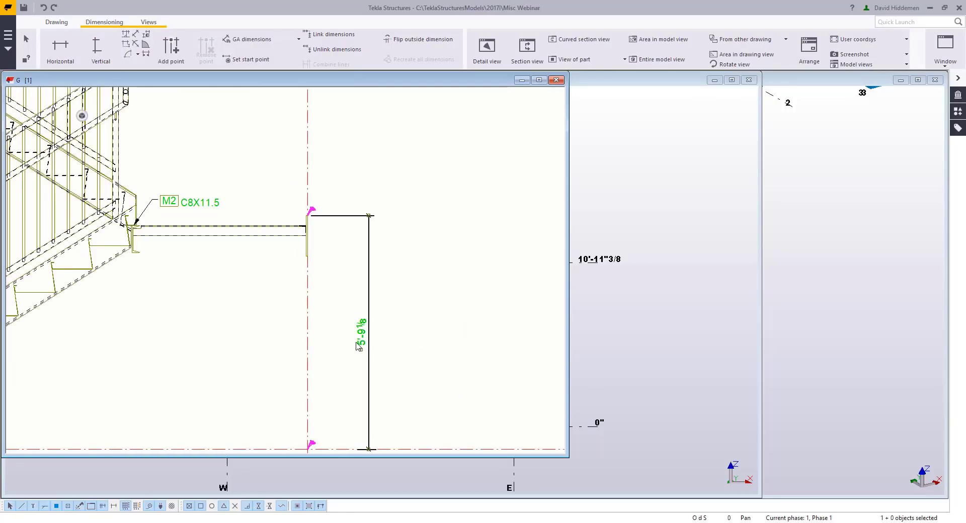
pyautogui.click(171, 47)
pyautogui.moveTo(330, 99); pyautogui.dragTo(333, 338, button='middle')
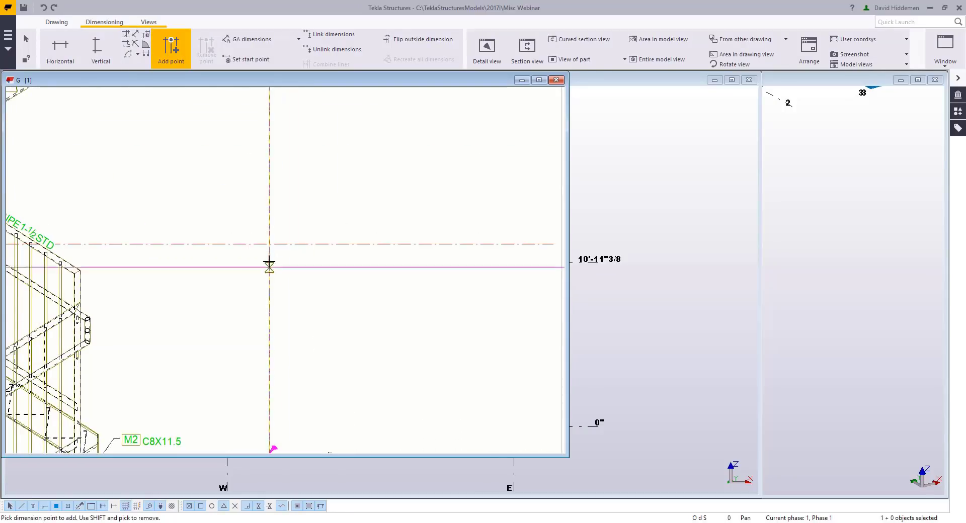
pyautogui.click(269, 245)
pyautogui.scroll(6, 312, 243)
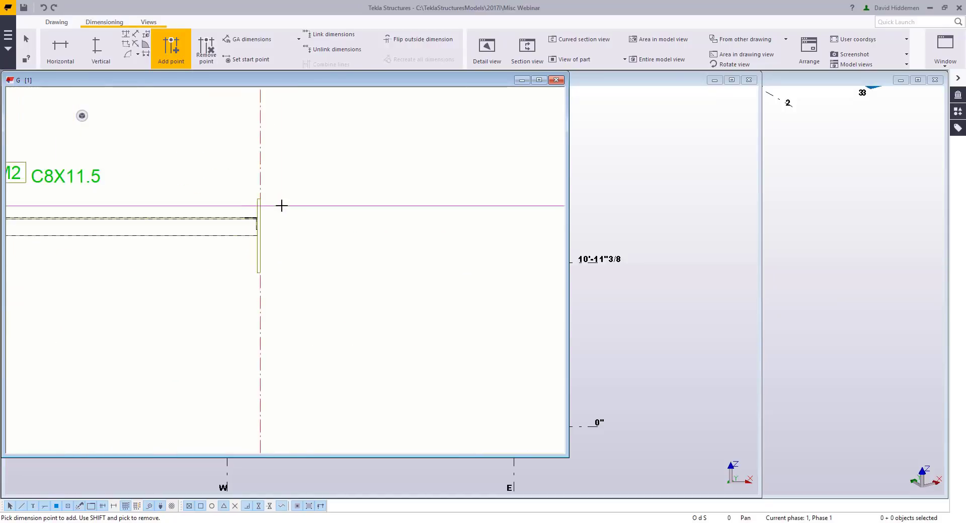
pyautogui.scroll(-3, 254, 197)
pyautogui.scroll(-2, 312, 216)
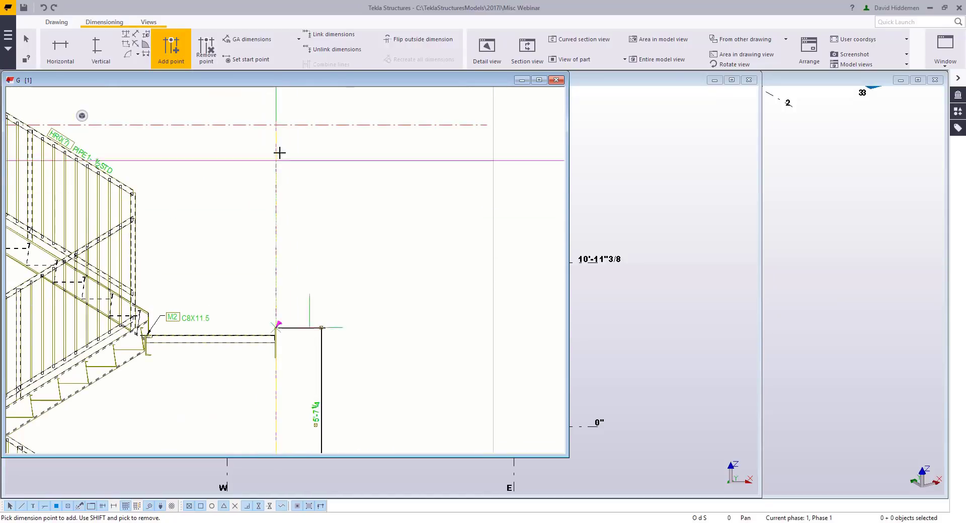
pyautogui.click(271, 125)
pyautogui.rightClick(319, 167)
pyautogui.click(343, 173)
pyautogui.scroll(-3, 373, 339)
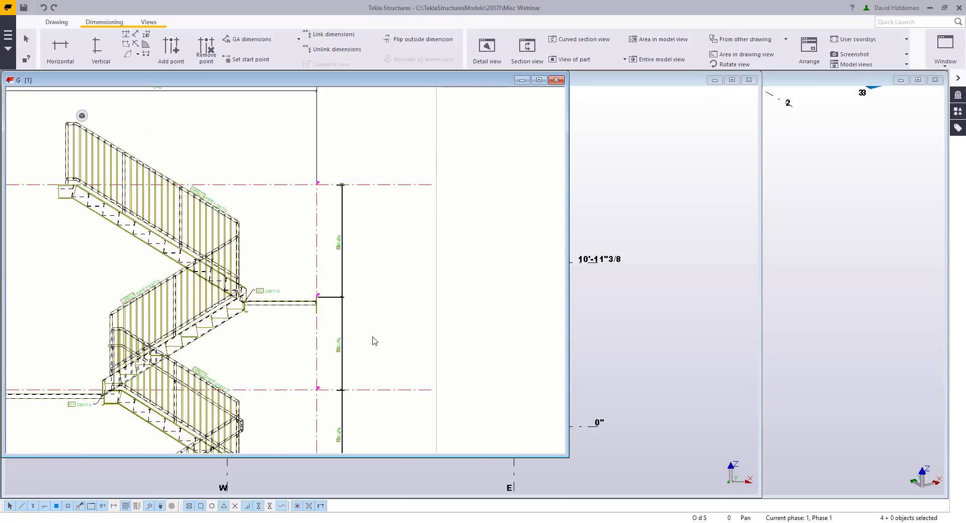
pyautogui.click(369, 234)
pyautogui.scroll(-2, 375, 251)
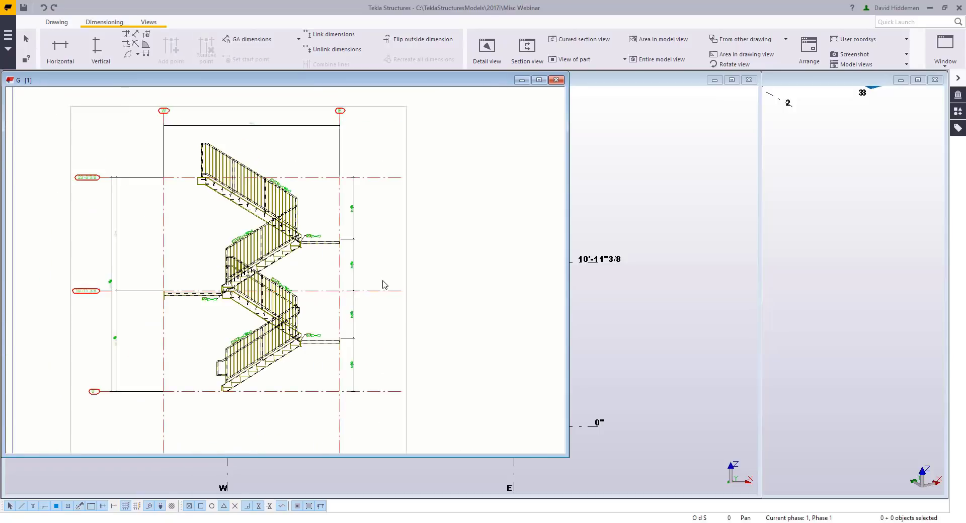
pyautogui.moveTo(384, 282); pyautogui.dragTo(385, 271, button='middle')
pyautogui.scroll(2, 385, 271)
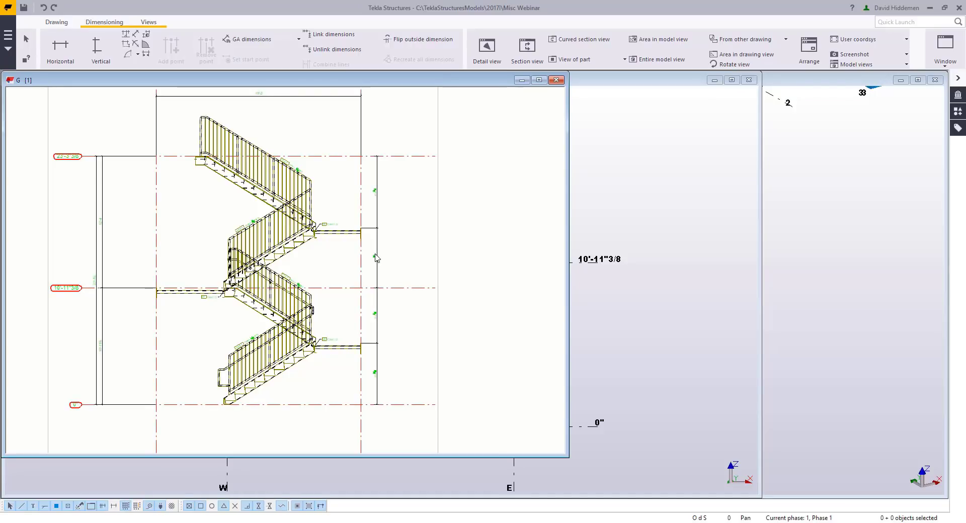
# Close the general arrangement elevation drawing and the model's Stair A elevation view
pyautogui.scroll(-2, 375, 254)
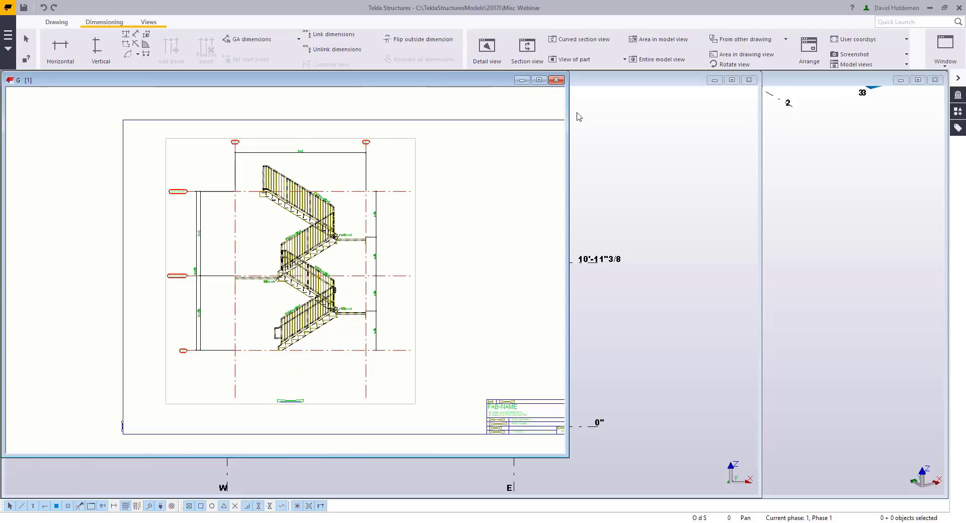
pyautogui.click(556, 80)
pyautogui.click(254, 313)
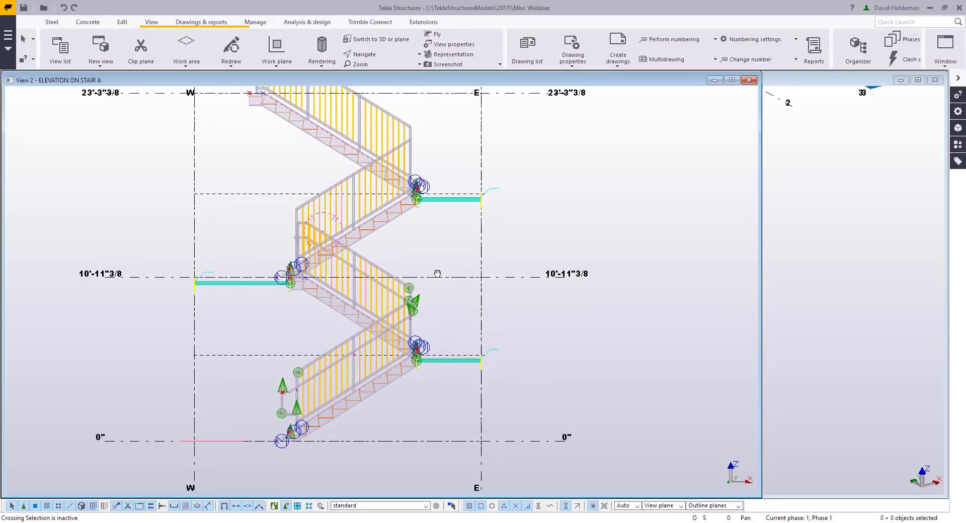
pyautogui.click(750, 80)
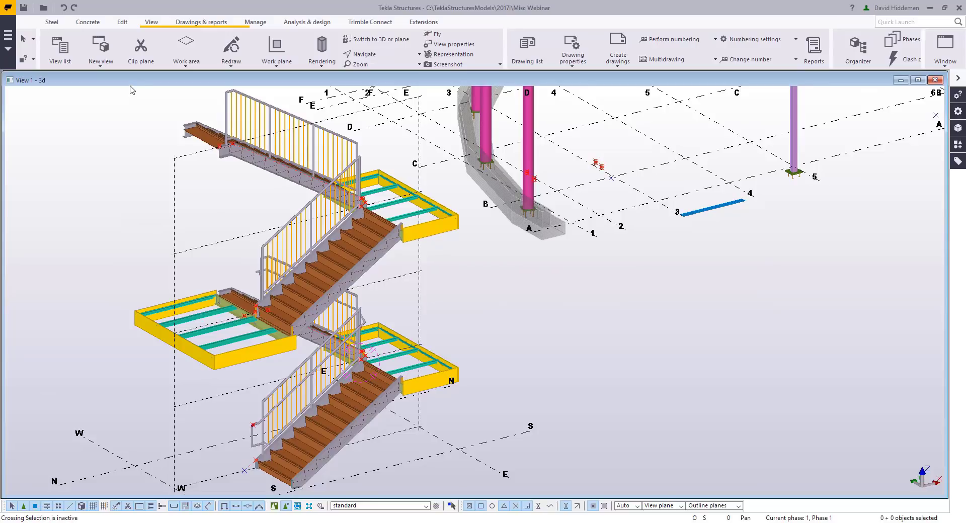
# Number the modified objects in the model
pyautogui.click(200, 22)
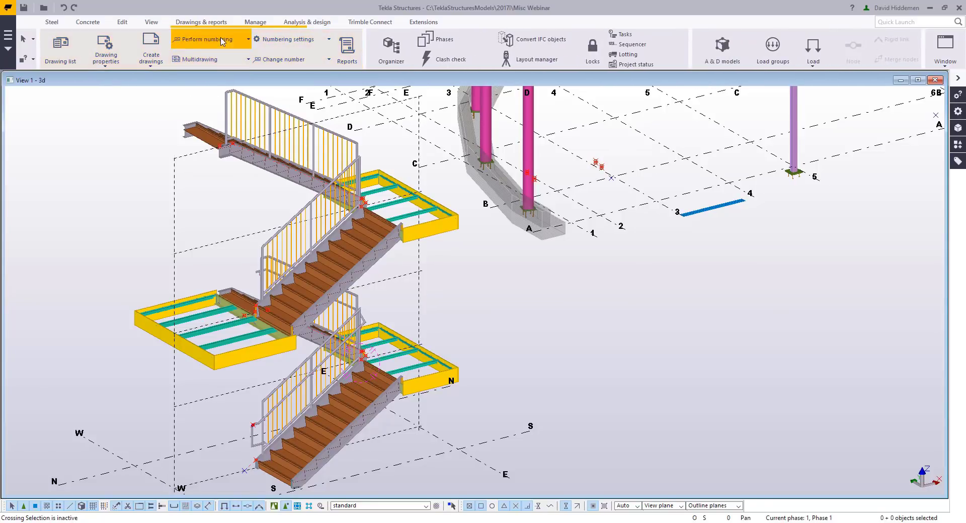
pyautogui.click(222, 39)
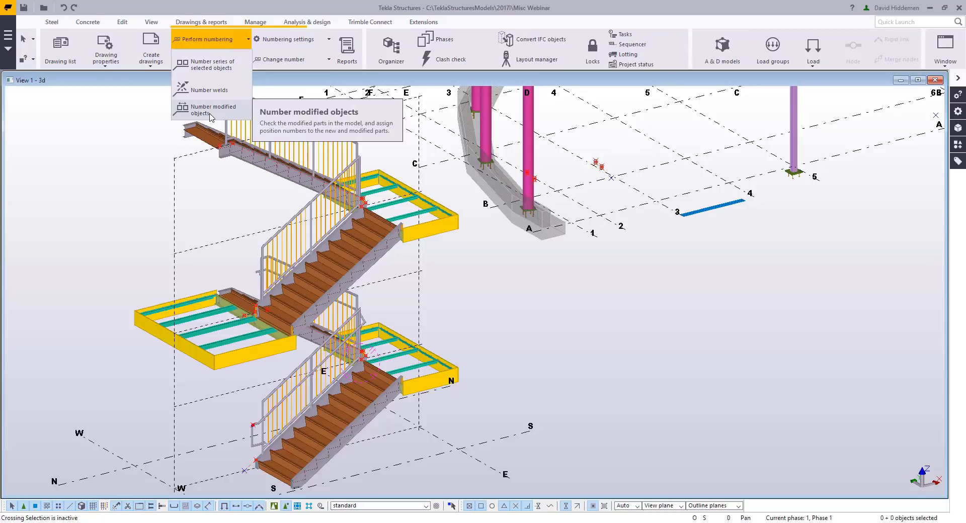
pyautogui.click(210, 114)
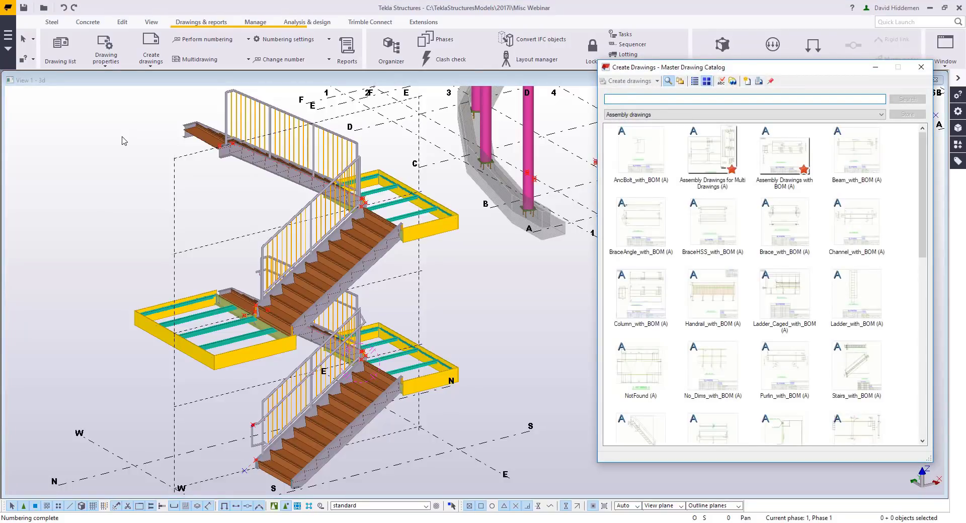
# Create Assembly Drawings with BOM for the lowest flight's near stringer and its railing
pyautogui.press('Escape')
pyautogui.moveTo(401, 281); pyautogui.dragTo(392, 253, button='middle')
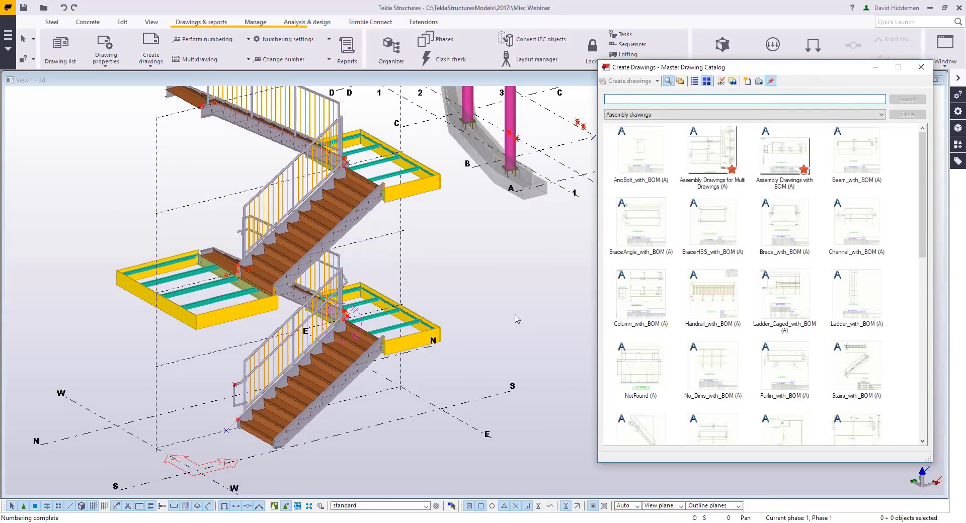
pyautogui.moveTo(516, 318); pyautogui.dragTo(488, 313, button='middle')
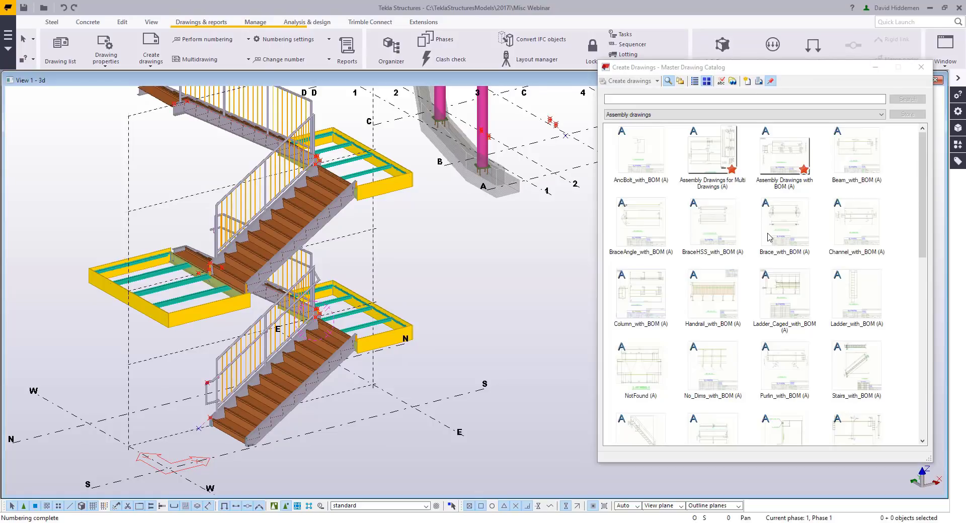
pyautogui.scroll(2, 263, 453)
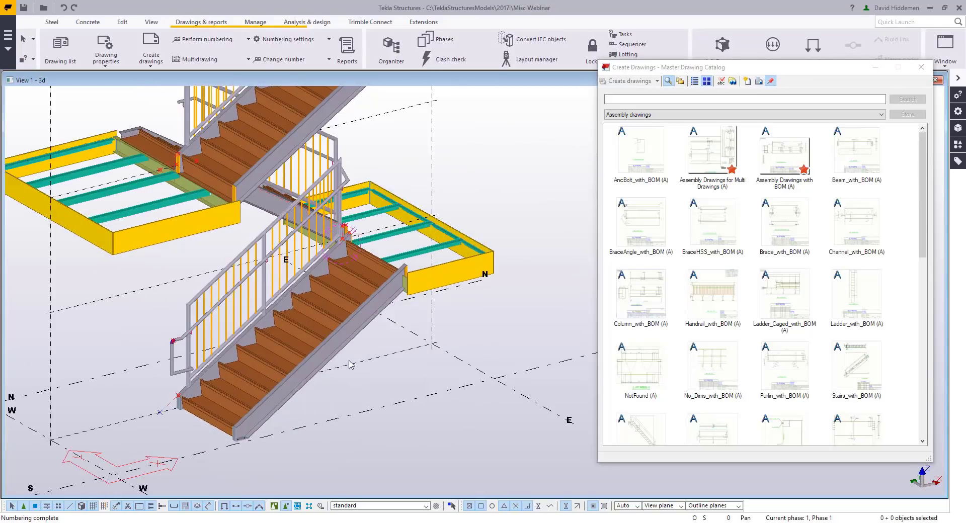
pyautogui.click(352, 332)
pyautogui.keyDown('ctrl'); pyautogui.click(266, 279); pyautogui.keyUp('ctrl')
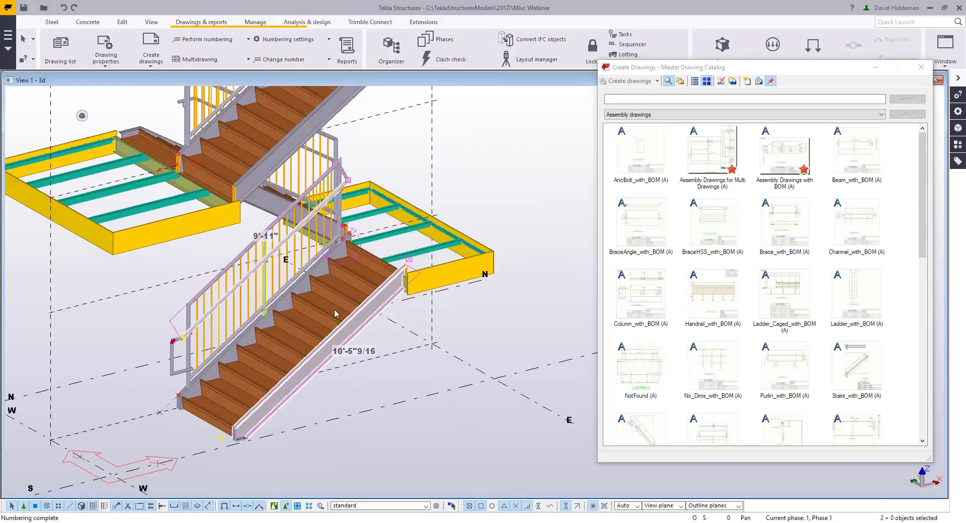
pyautogui.click(794, 169)
pyautogui.rightClick(795, 156)
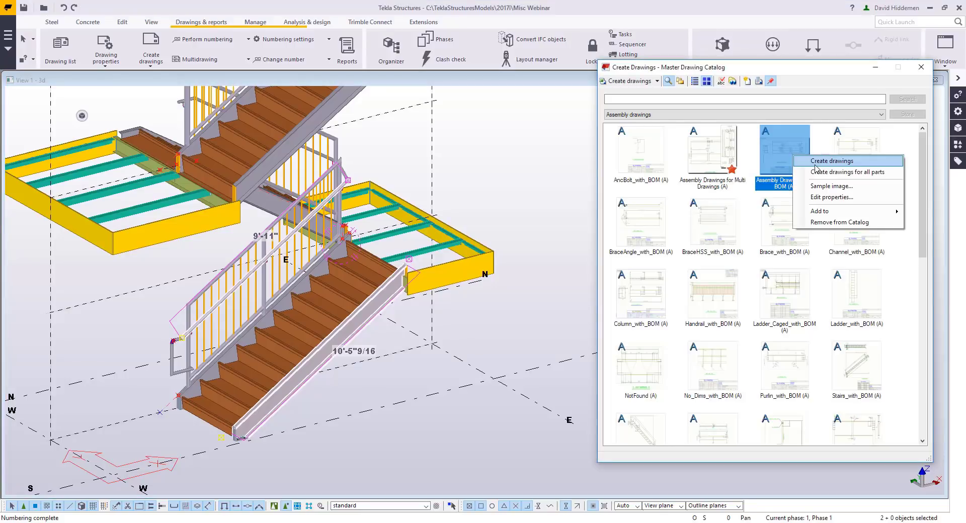
pyautogui.click(815, 165)
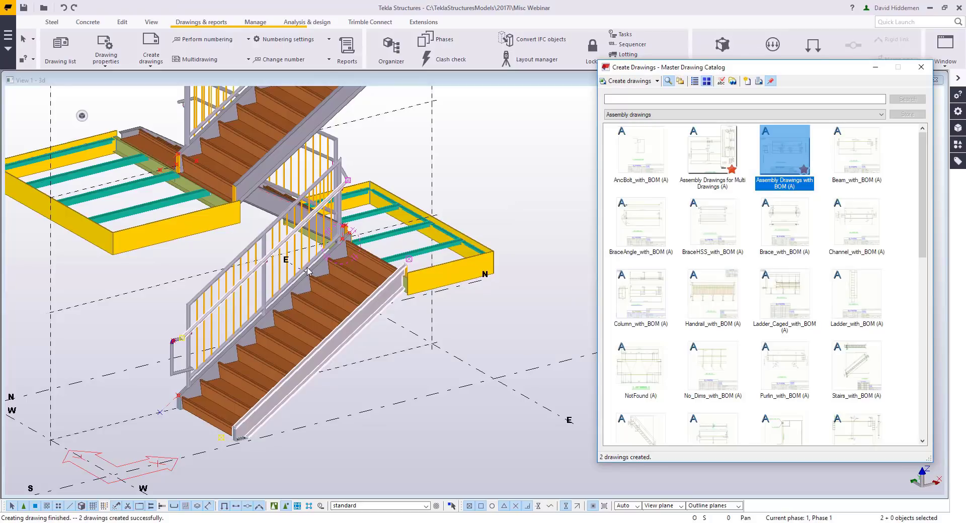
# Minimize the drawing catalog and open the STAIR assembly drawing SS2 from the drawing list
pyautogui.click(760, 83)
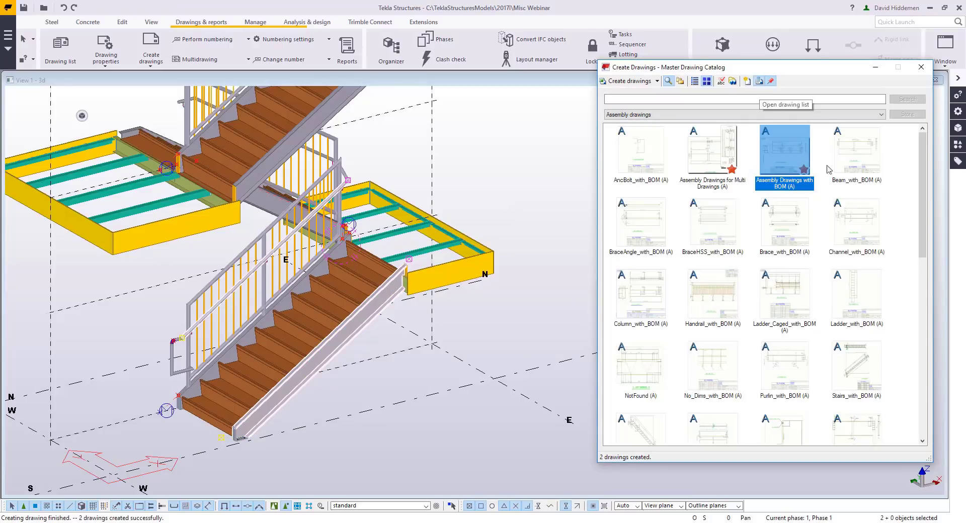
pyautogui.click(876, 68)
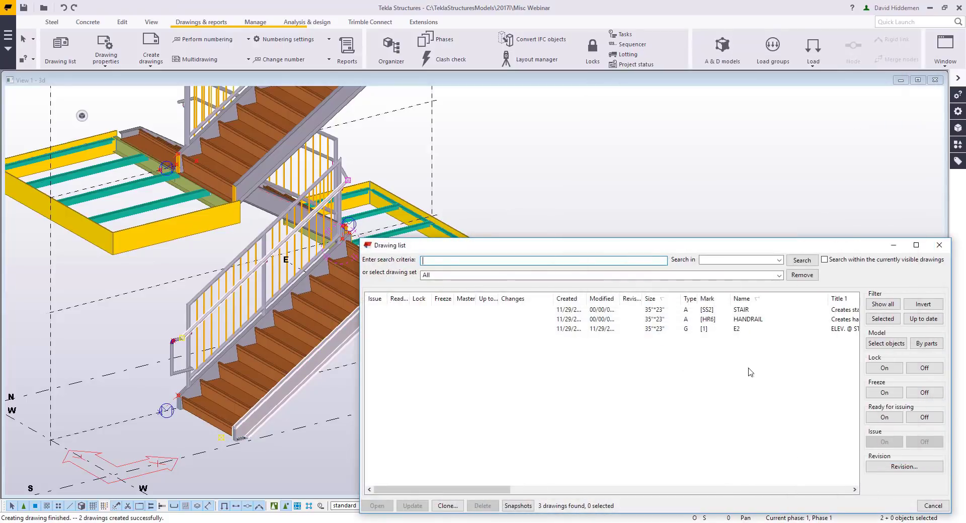
pyautogui.click(741, 312)
pyautogui.click(749, 321)
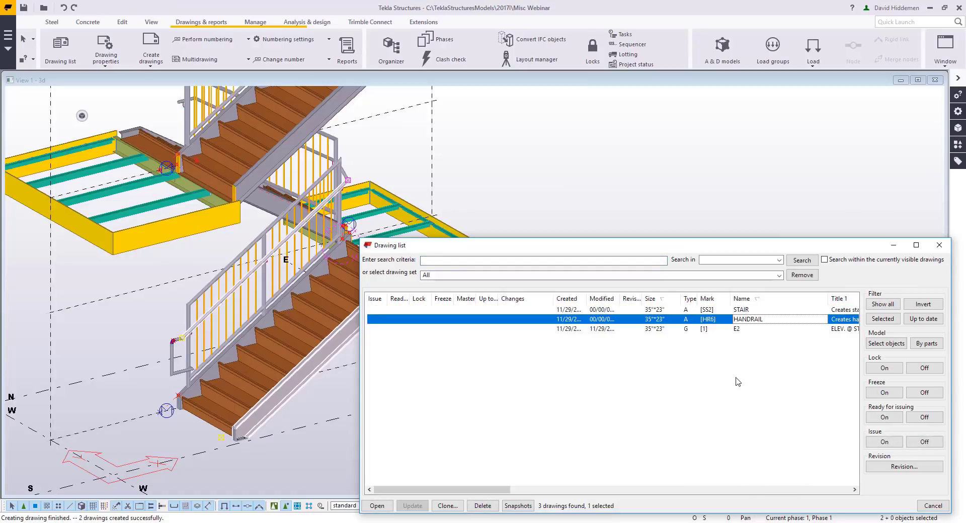
pyautogui.doubleClick(715, 311)
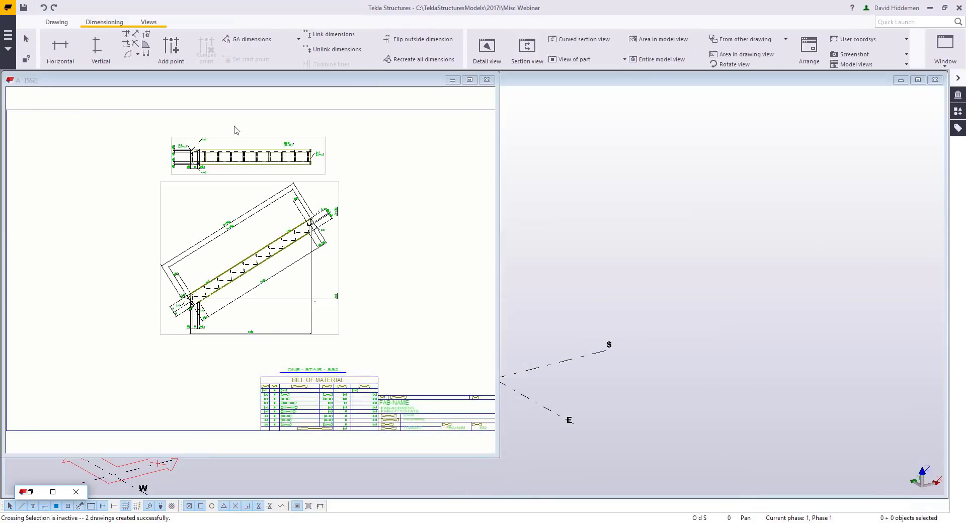
# Set Cut parts to No in the stair drawing's view shortening properties and apply the change to the drawing
pyautogui.doubleClick(391, 233)
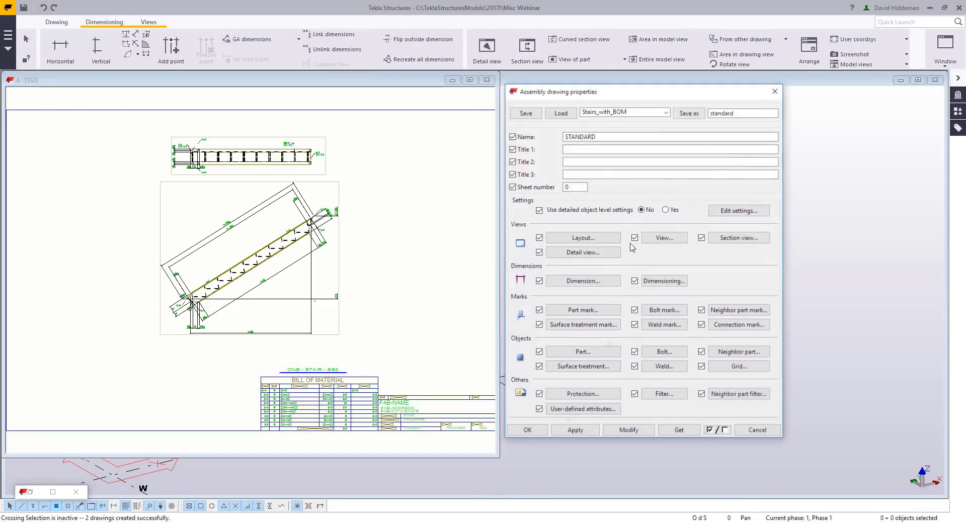
pyautogui.click(659, 240)
pyautogui.click(702, 148)
pyautogui.click(735, 171)
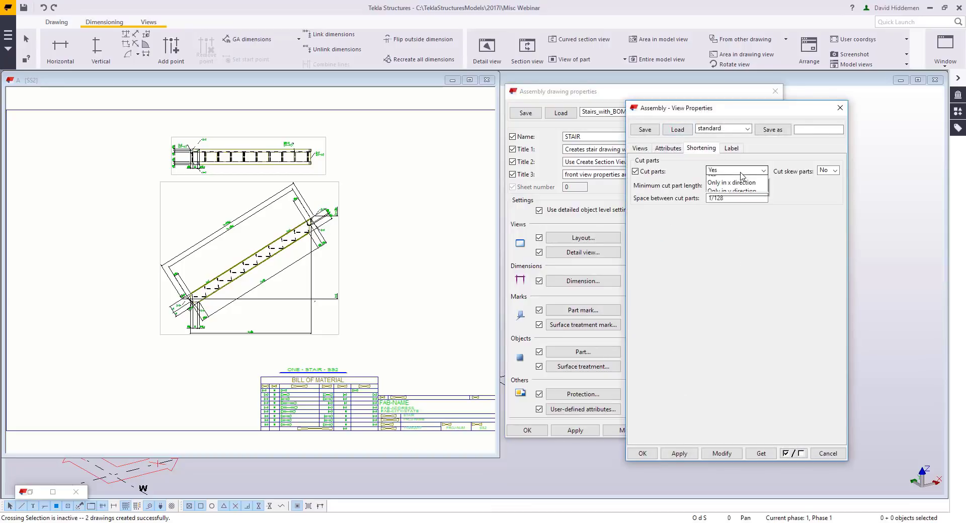
pyautogui.click(725, 179)
pyautogui.click(722, 453)
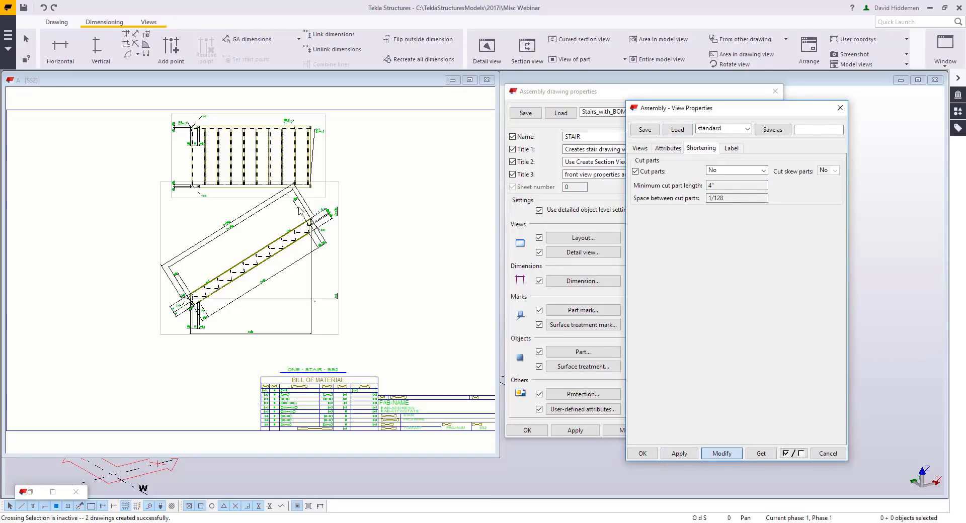
# Arrange the stair's plan view and elevation view side by side above the bill of material and close the properties dialogs
pyautogui.click(326, 165)
pyautogui.moveTo(326, 168); pyautogui.dragTo(174, 221)
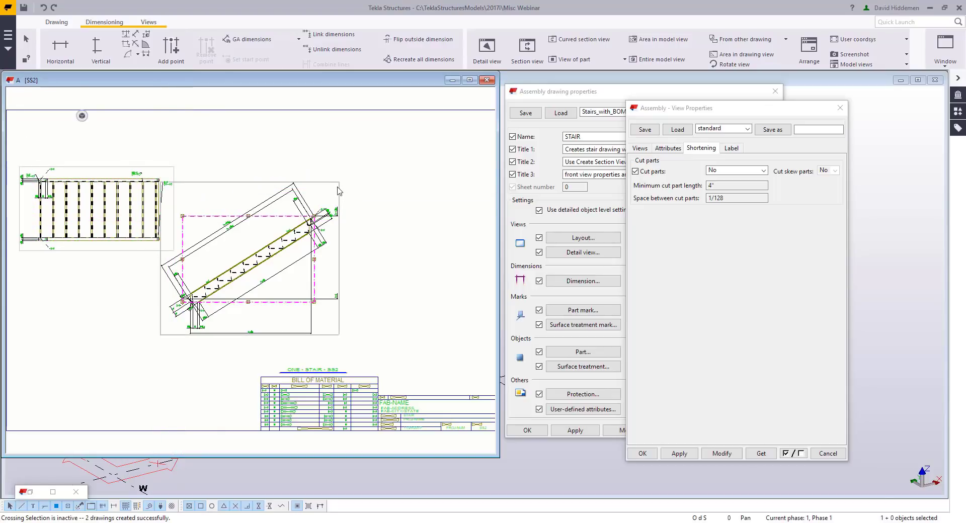
pyautogui.moveTo(338, 182); pyautogui.dragTo(404, 151)
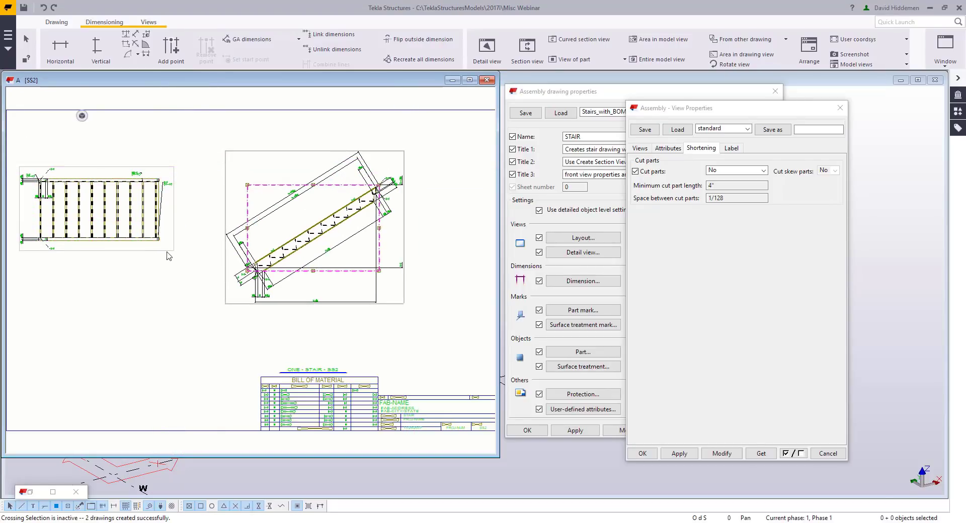
pyautogui.moveTo(168, 251); pyautogui.dragTo(193, 287)
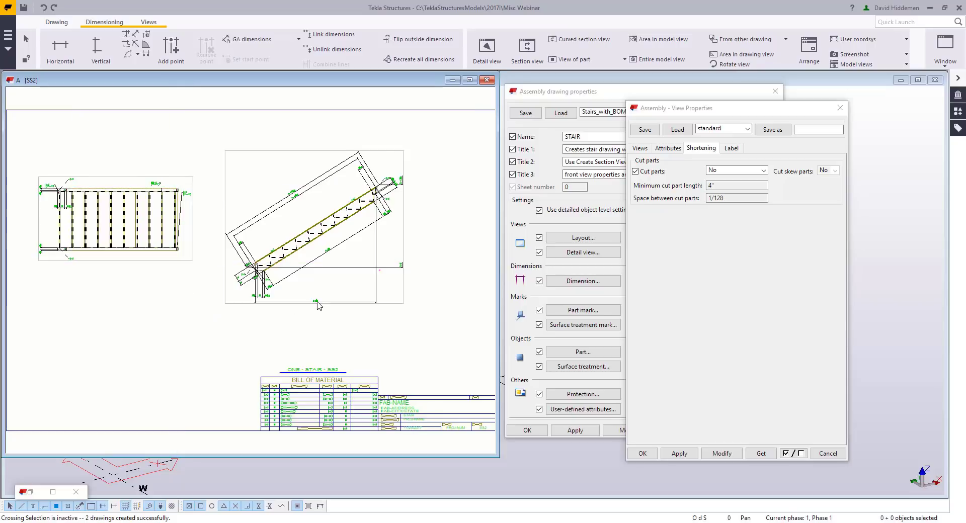
pyautogui.click(827, 453)
pyautogui.scroll(5, 342, 403)
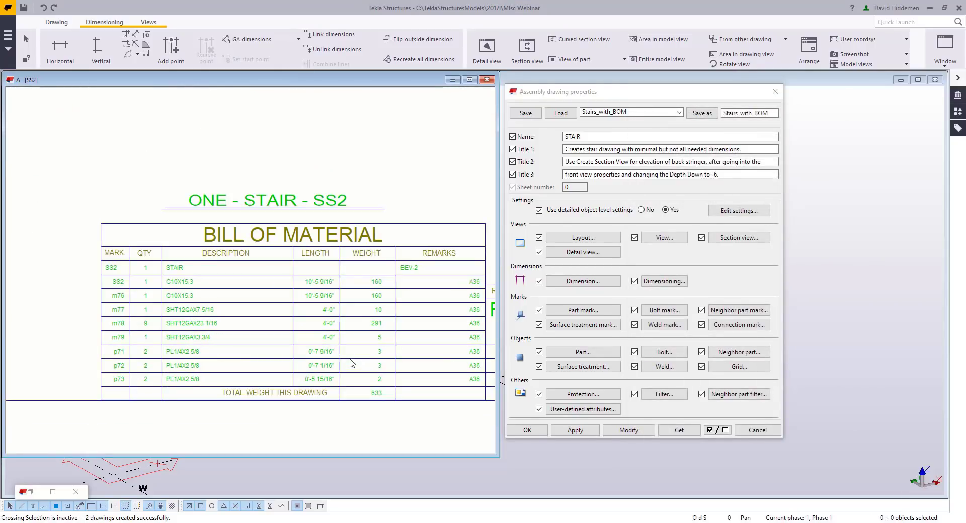
pyautogui.click(775, 431)
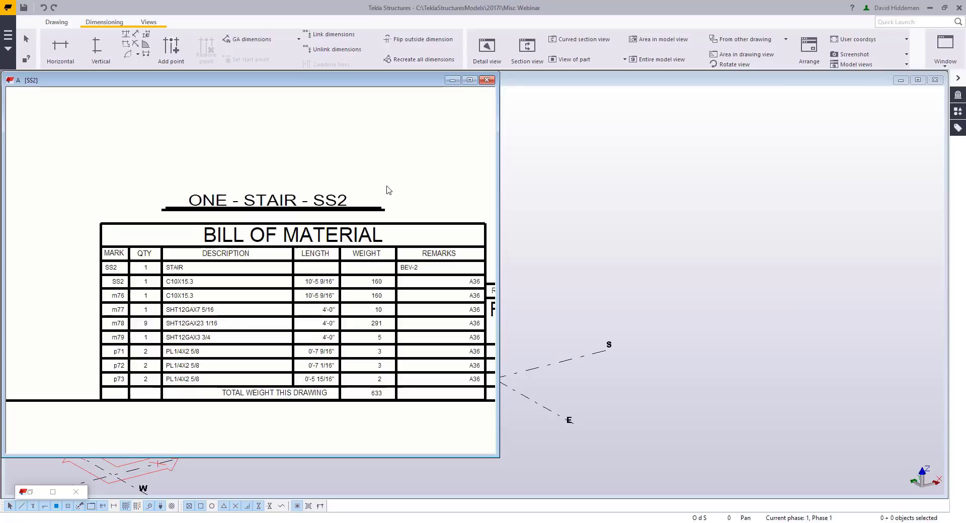
# Delete all the automatic dimensions from the stair's elevation view using the dimension selection filter
pyautogui.scroll(2, 332, 299)
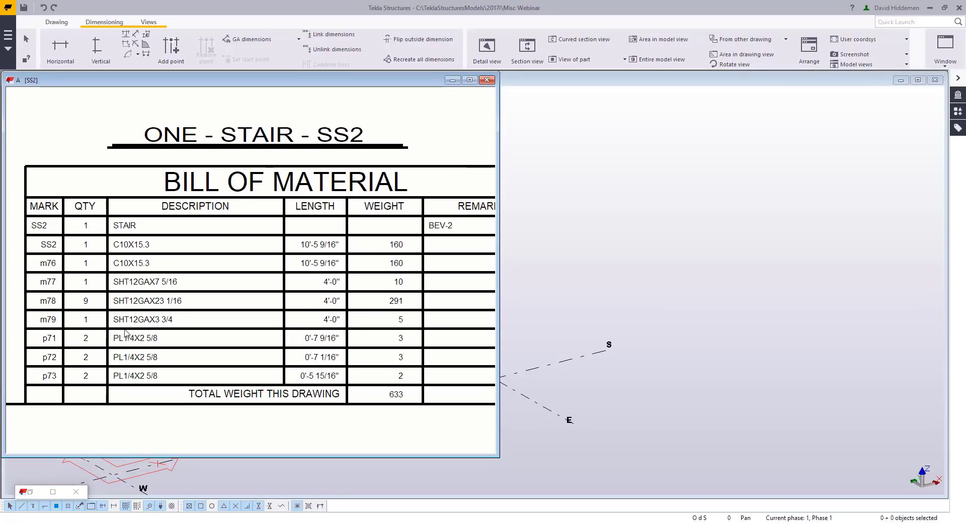
pyautogui.scroll(-5, 156, 382)
pyautogui.moveTo(247, 319); pyautogui.dragTo(276, 329, button='middle')
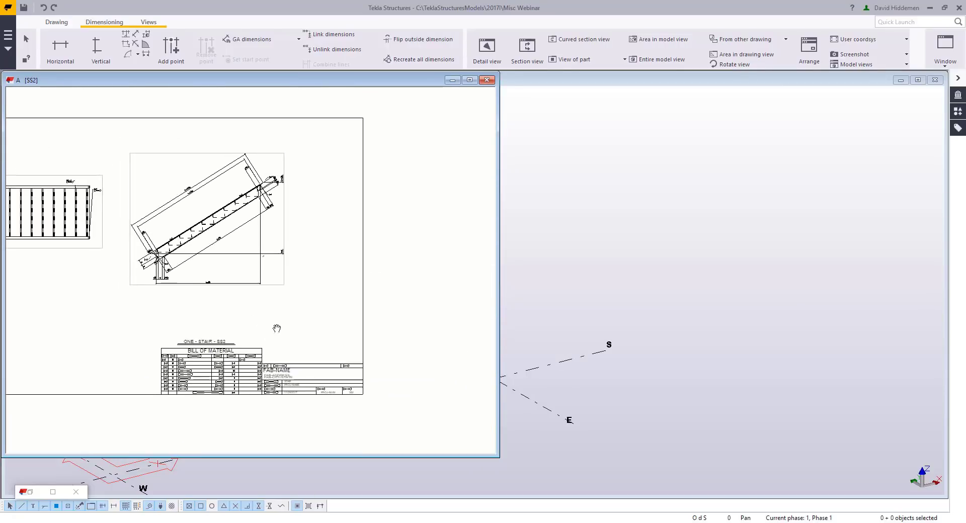
pyautogui.scroll(2, 198, 211)
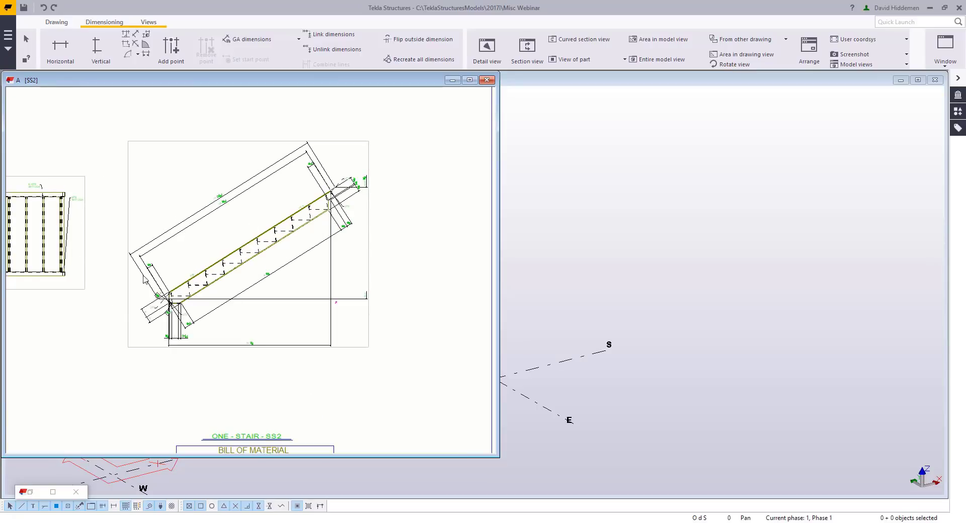
pyautogui.click(103, 506)
pyautogui.moveTo(125, 132)
pyautogui.mouseDown()
pyautogui.moveTo(371, 371)
pyautogui.moveTo(399, 361)
pyautogui.mouseUp()
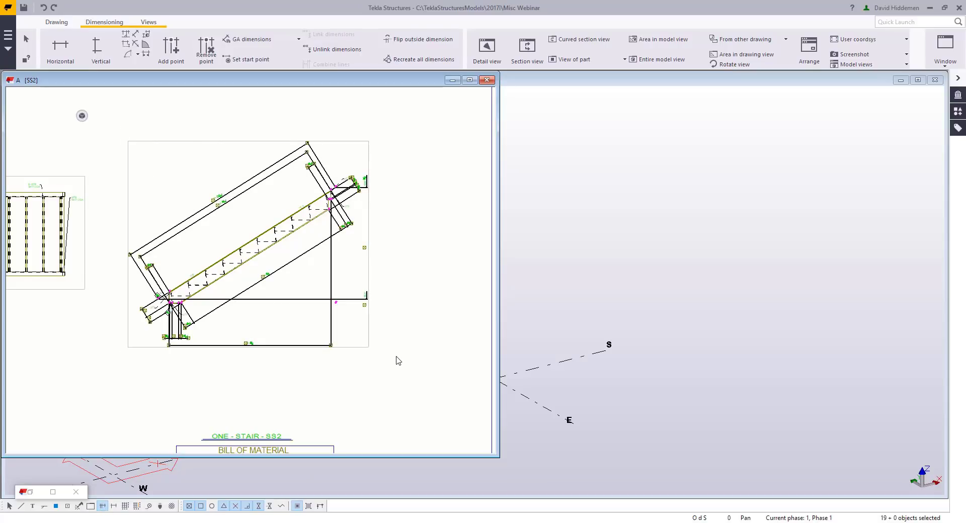
pyautogui.press('Delete')
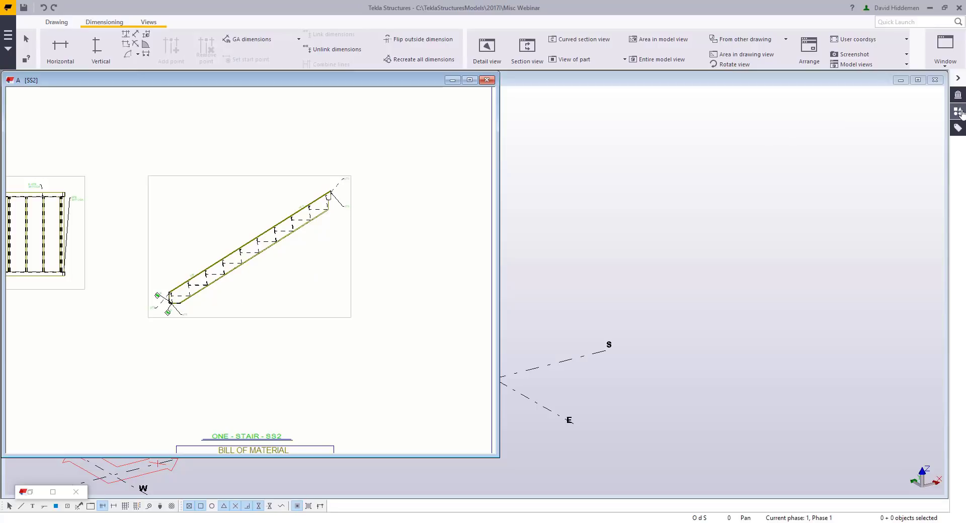
# Open the Z Pan Dimensioning tool from the US Extensions group in the components catalog
pyautogui.click(958, 111)
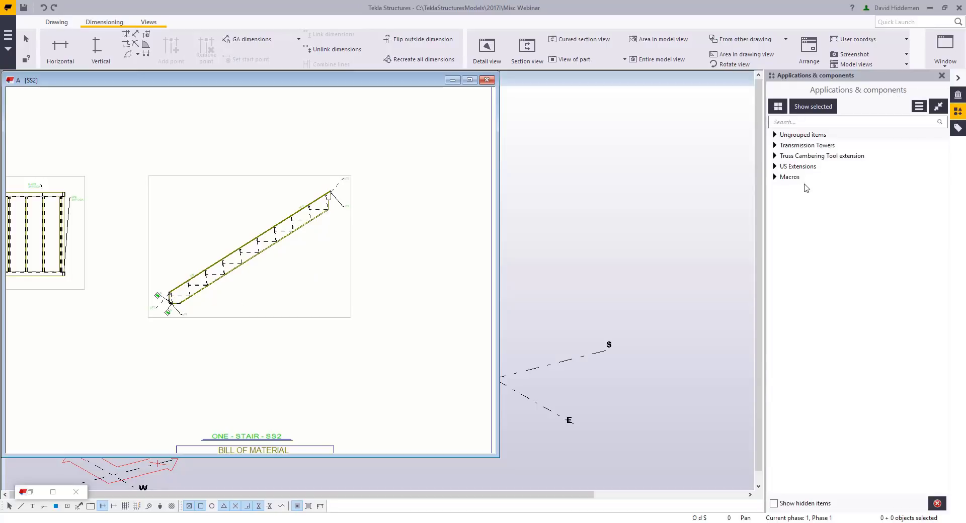
pyautogui.click(805, 168)
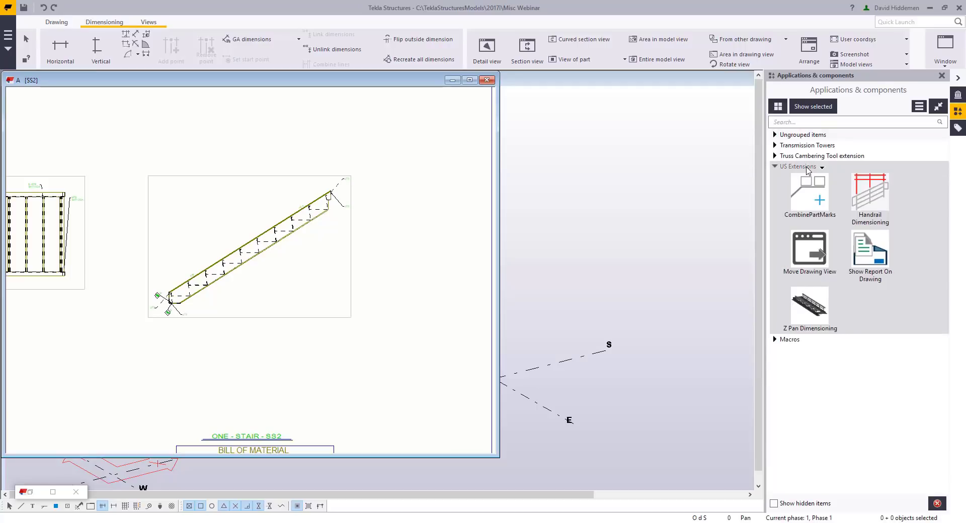
pyautogui.moveTo(369, 292); pyautogui.dragTo(390, 291, button='middle')
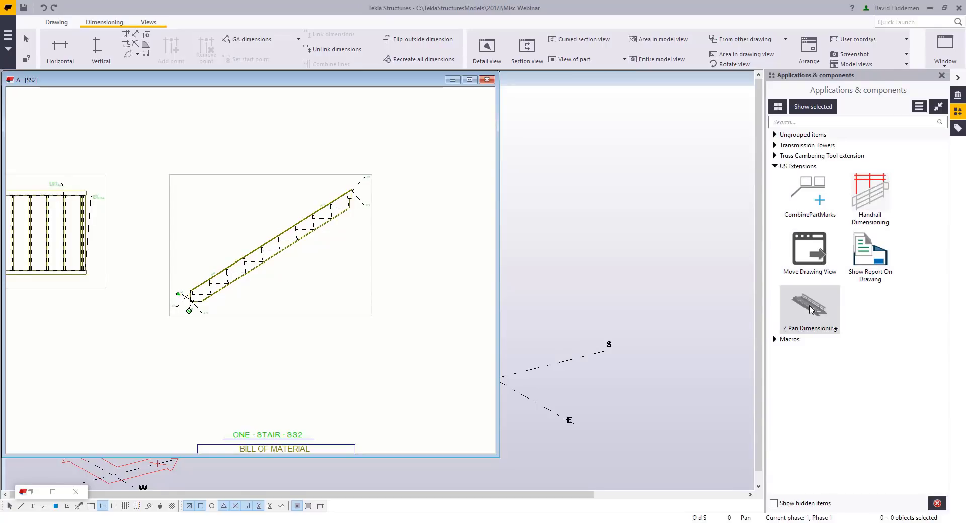
pyautogui.click(810, 309)
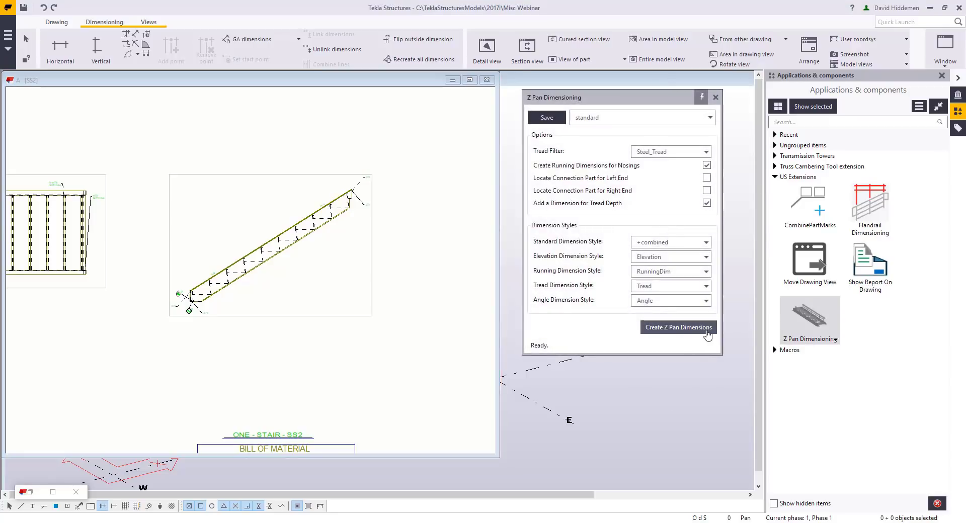
# Start the Z pan dimensions with the standard settings, picking the nosing line and stringer end points at both ends of the stair elevation
pyautogui.click(681, 334)
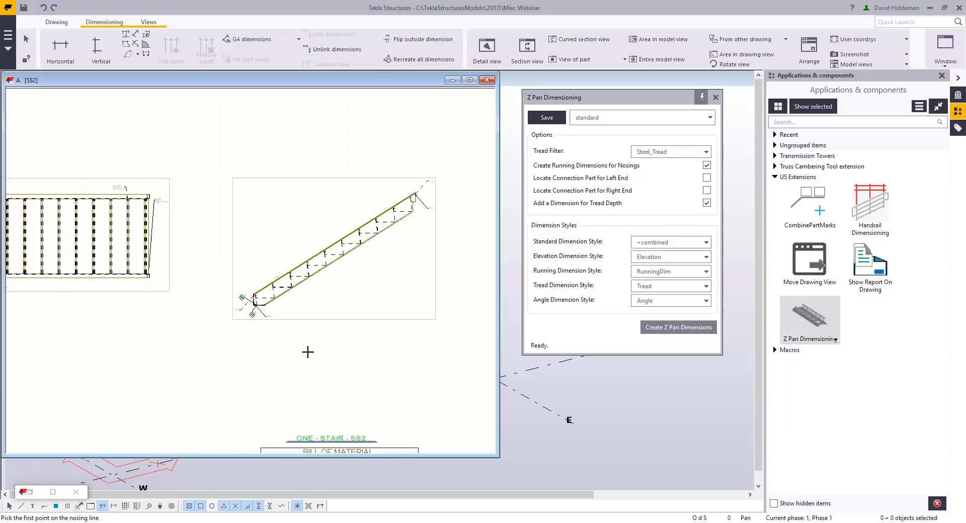
pyautogui.scroll(5, 269, 273)
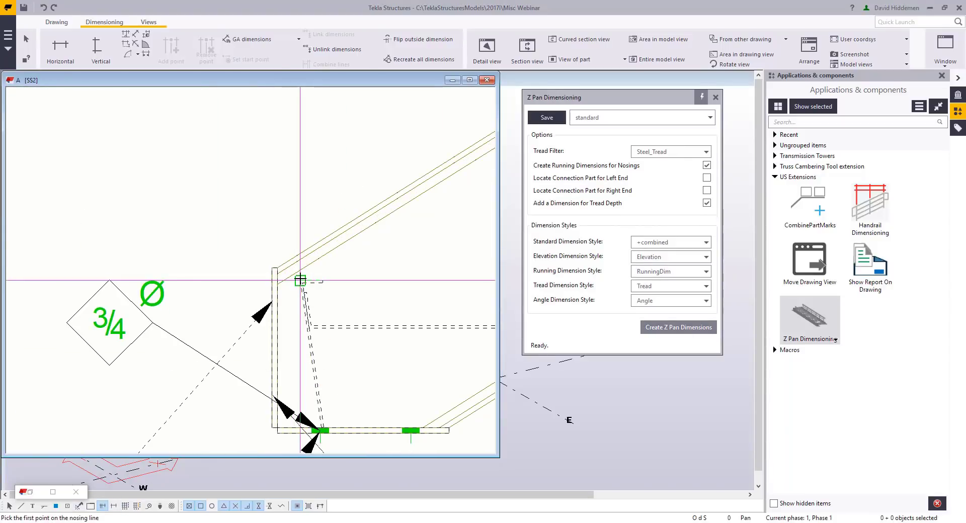
pyautogui.click(285, 270)
pyautogui.scroll(3, 267, 266)
pyautogui.click(253, 278)
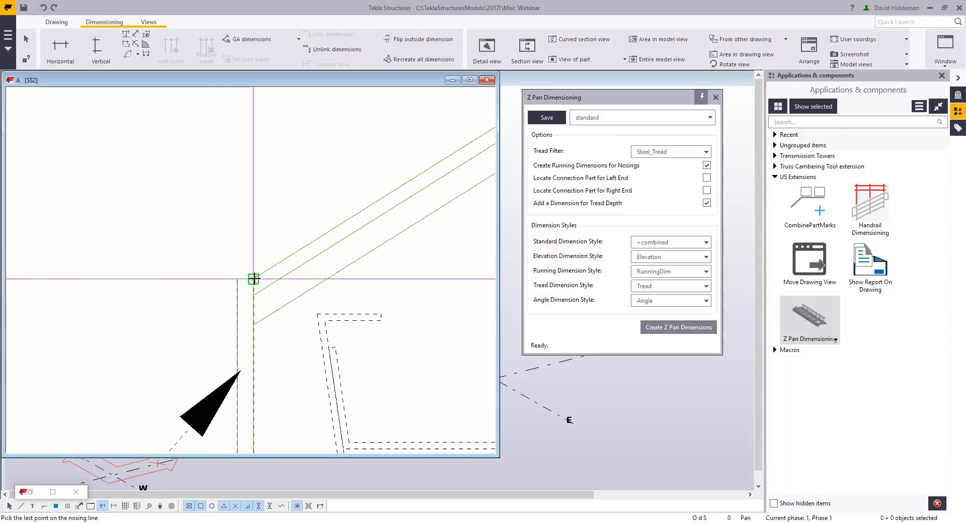
pyautogui.scroll(-5, 253, 278)
pyautogui.scroll(5, 155, 311)
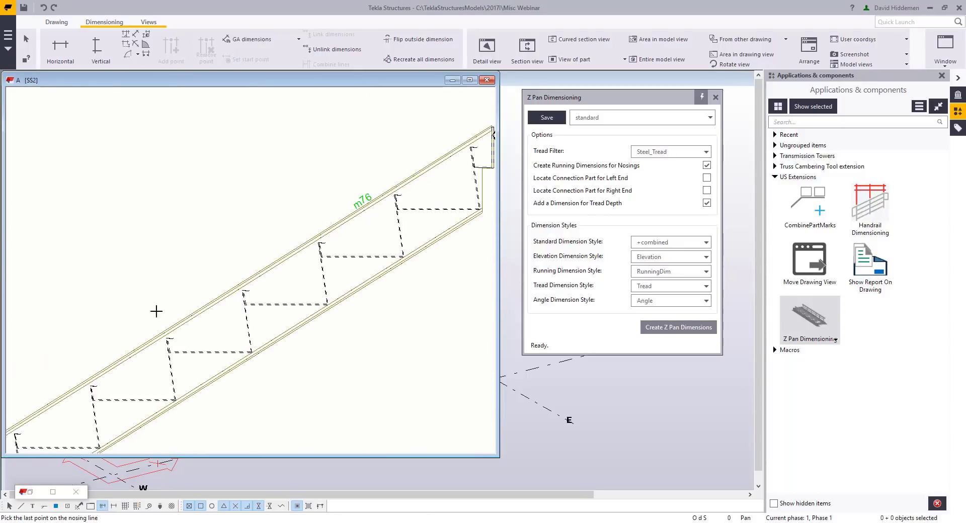
pyautogui.scroll(3, 303, 238)
pyautogui.click(280, 302)
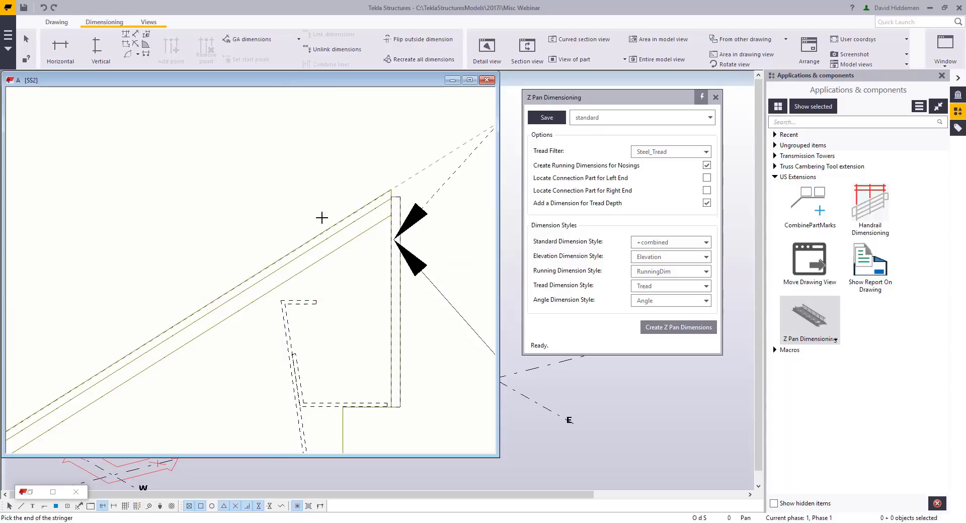
pyautogui.click(391, 189)
# Pick the nosing and tread points on one tread in the elevation for the tread depth dimension, completing the Z pan dimensions
pyautogui.scroll(-3, 216, 268)
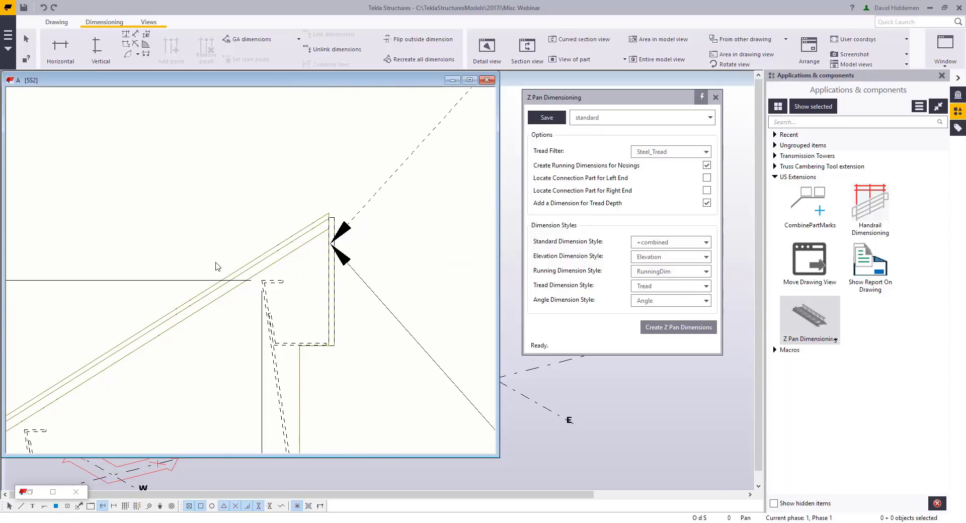
pyautogui.scroll(5, 313, 248)
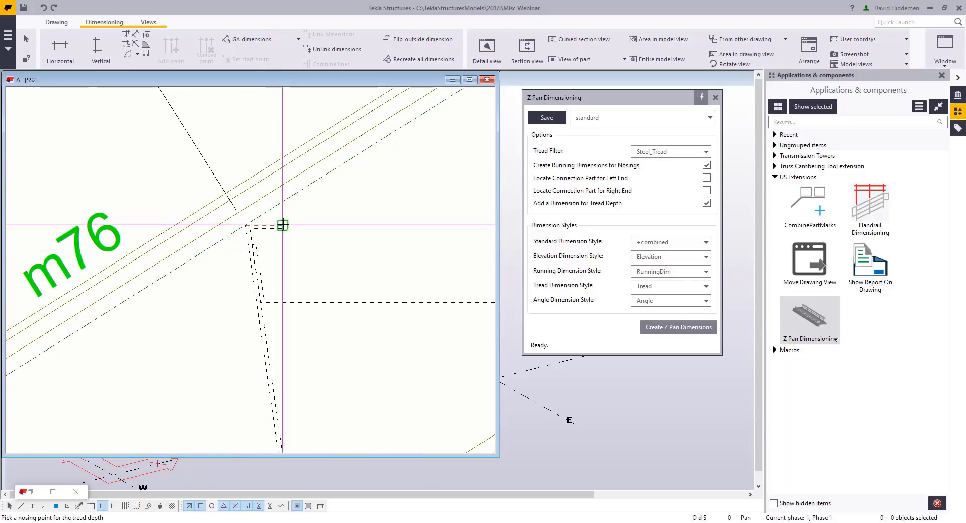
pyautogui.click(283, 226)
pyautogui.scroll(1, 261, 285)
pyautogui.click(266, 308)
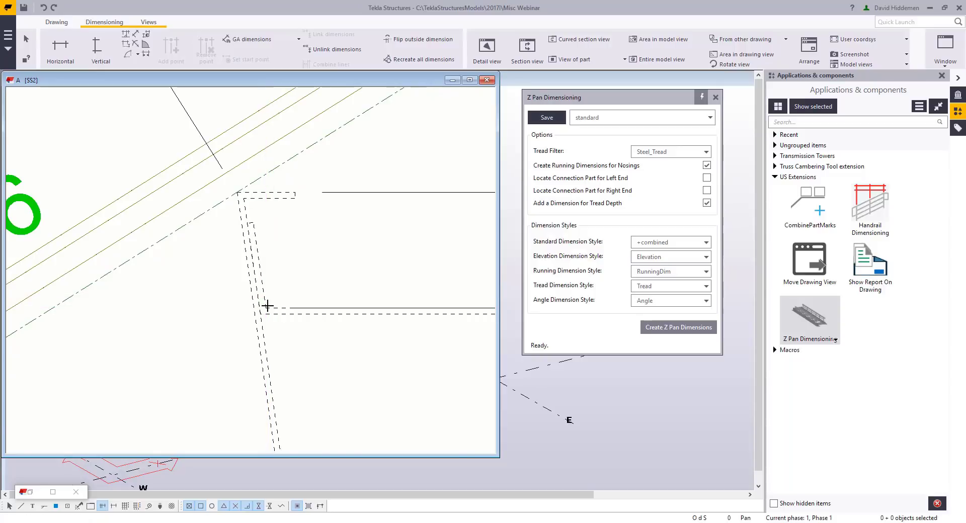
# Move the tread depth dimension to the opposite side of its tread and pull the sloped dimension lines farther from the stringer
pyautogui.scroll(-2, 268, 305)
pyautogui.scroll(-2, 269, 304)
pyautogui.click(360, 246)
pyautogui.moveTo(358, 246); pyautogui.dragTo(120, 240)
pyautogui.scroll(-2, 276, 282)
pyautogui.click(213, 239)
pyautogui.moveTo(213, 240); pyautogui.dragTo(196, 208)
pyautogui.click(226, 174)
pyautogui.moveTo(226, 174); pyautogui.dragTo(198, 141)
pyautogui.click(271, 231)
pyautogui.scroll(-2, 272, 231)
pyautogui.scroll(-3, 264, 257)
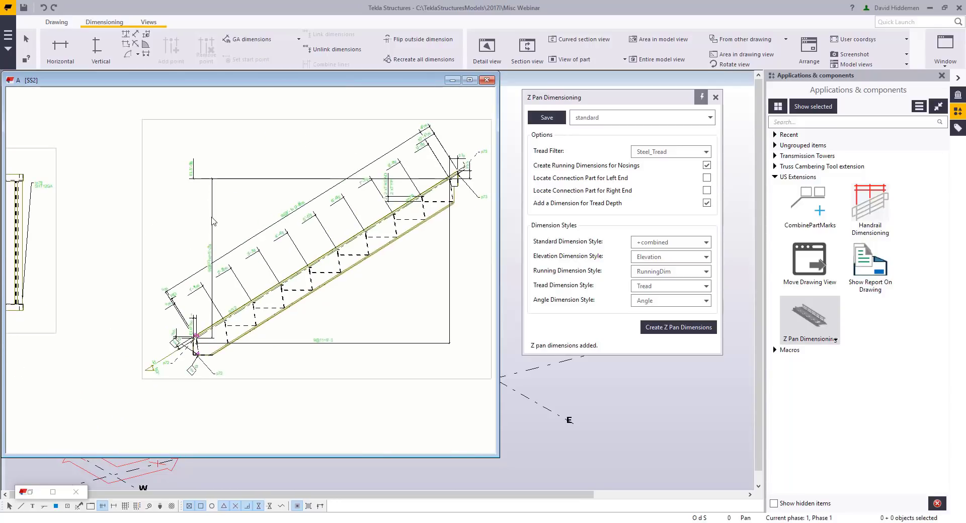
# Reposition the total rise and elevation dimensions outside the stair's lower end and the total run dimension above the stair
pyautogui.click(213, 206)
pyautogui.moveTo(214, 206); pyautogui.dragTo(155, 207)
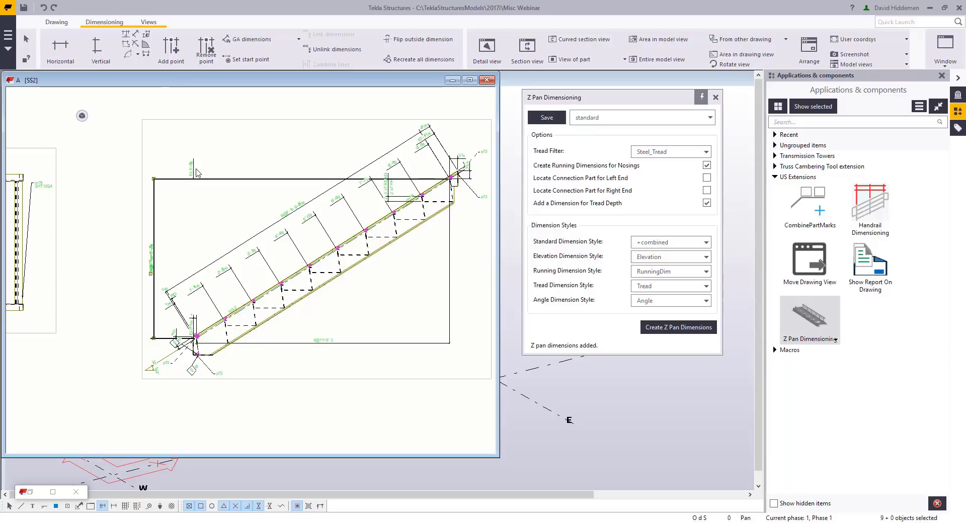
pyautogui.click(194, 171)
pyautogui.moveTo(194, 172); pyautogui.dragTo(129, 171)
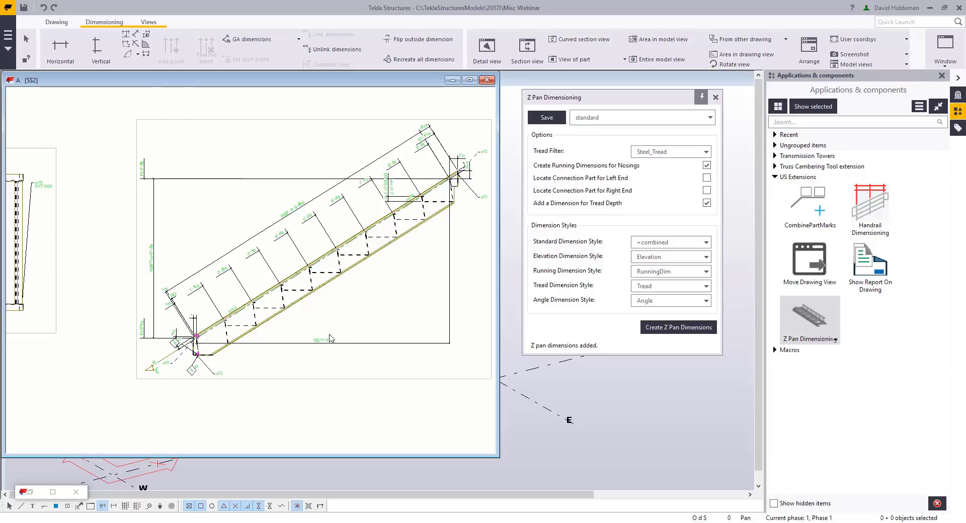
pyautogui.click(361, 345)
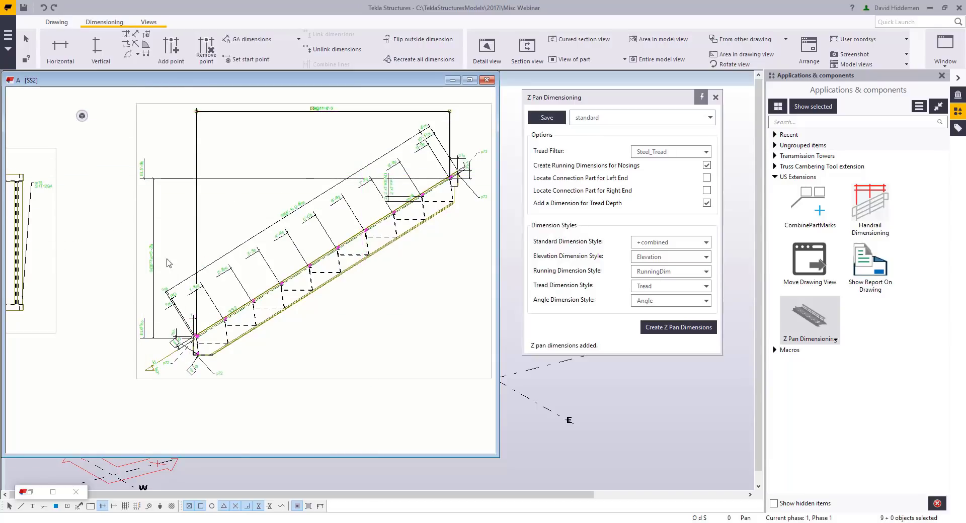
# Examine the rise, run and running dimensions on the stair elevation and review the whole drawing sheet
pyautogui.scroll(5, 124, 295)
pyautogui.scroll(2, 123, 294)
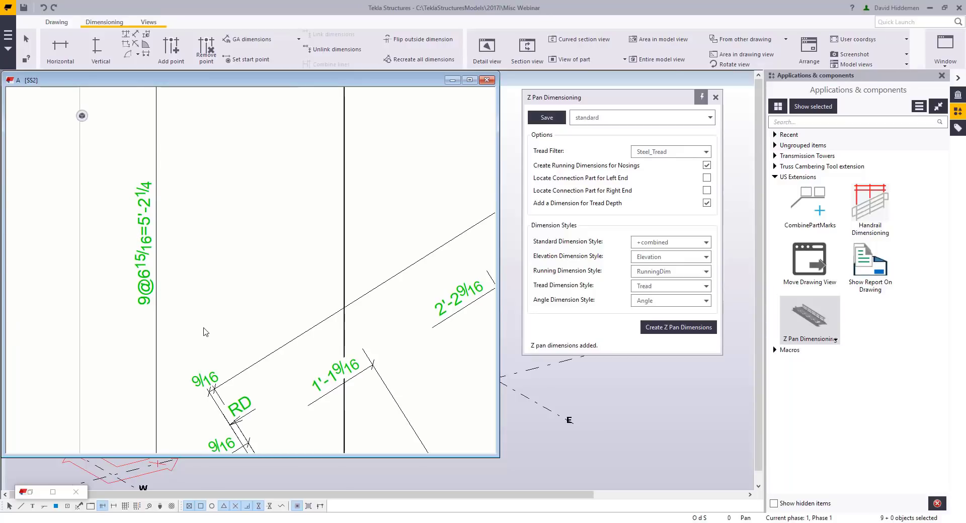
pyautogui.scroll(-7, 204, 332)
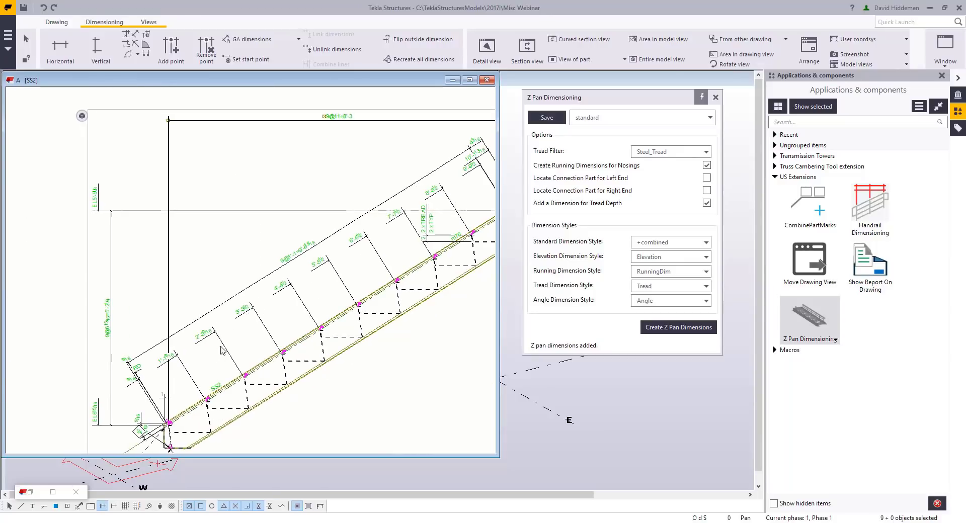
pyautogui.scroll(-2, 412, 346)
pyautogui.click(414, 347)
pyautogui.moveTo(386, 354); pyautogui.dragTo(338, 356, button='middle')
pyautogui.moveTo(352, 410); pyautogui.dragTo(350, 395, button='middle')
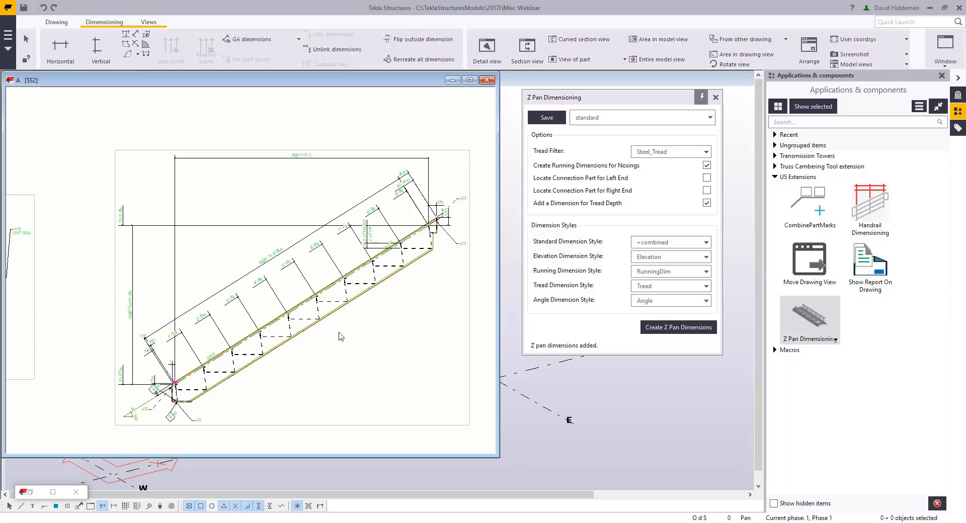
pyautogui.scroll(-2, 332, 359)
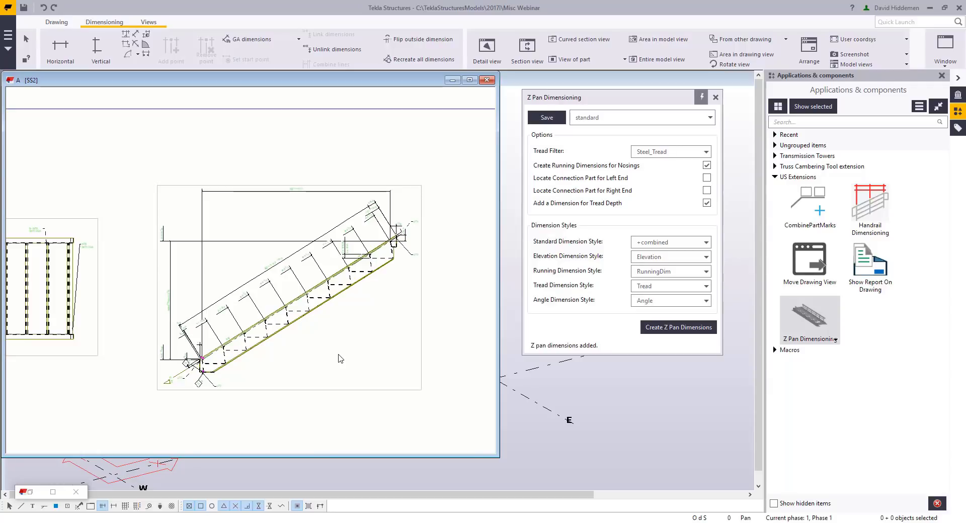
pyautogui.scroll(-4, 338, 355)
pyautogui.moveTo(338, 354); pyautogui.dragTo(346, 287, button='middle')
# Close the Z Pan Dimensioning tool and the stair drawing, keeping the changes and creating a snapshot
pyautogui.click(715, 98)
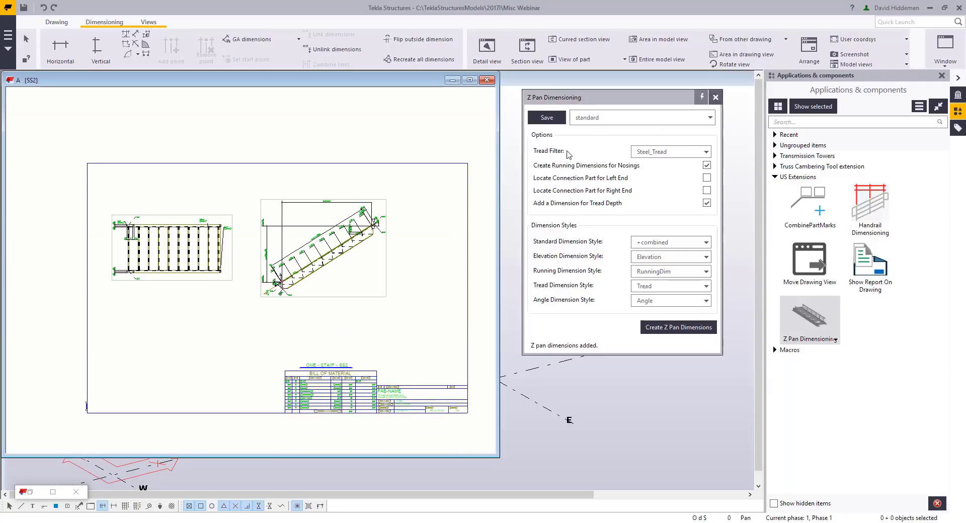
pyautogui.click(487, 82)
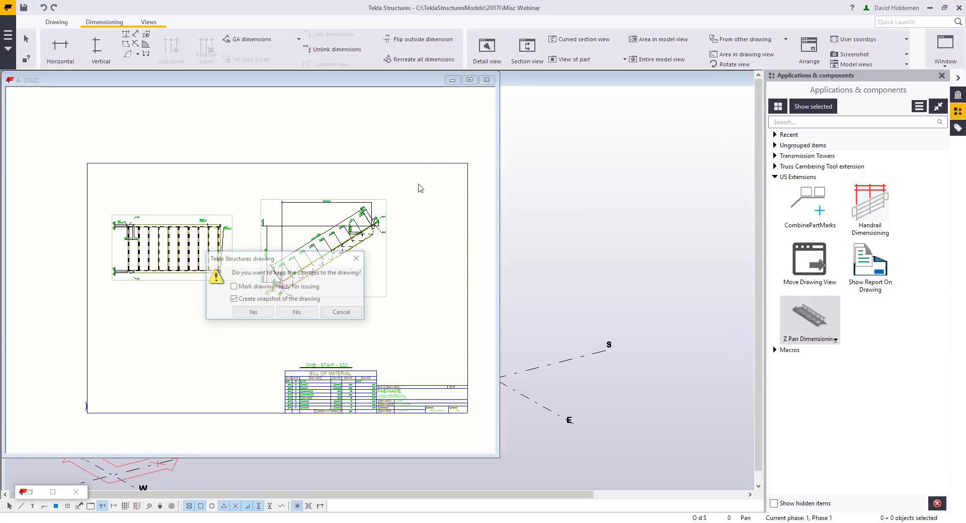
pyautogui.click(252, 312)
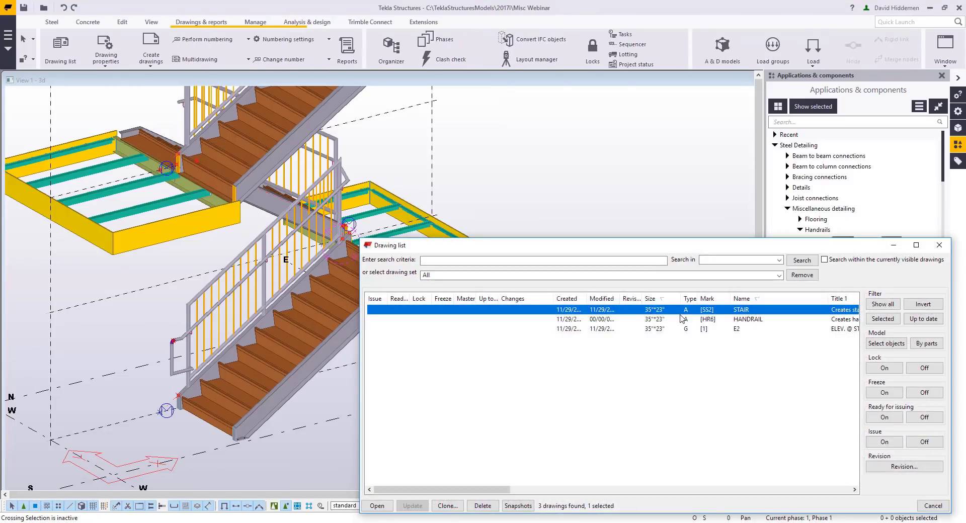
# Open the HANDRAIL assembly drawing HR6, minimize the drawing list, and move the handrail view closer to the middle of the sheet
pyautogui.doubleClick(681, 319)
pyautogui.click(894, 246)
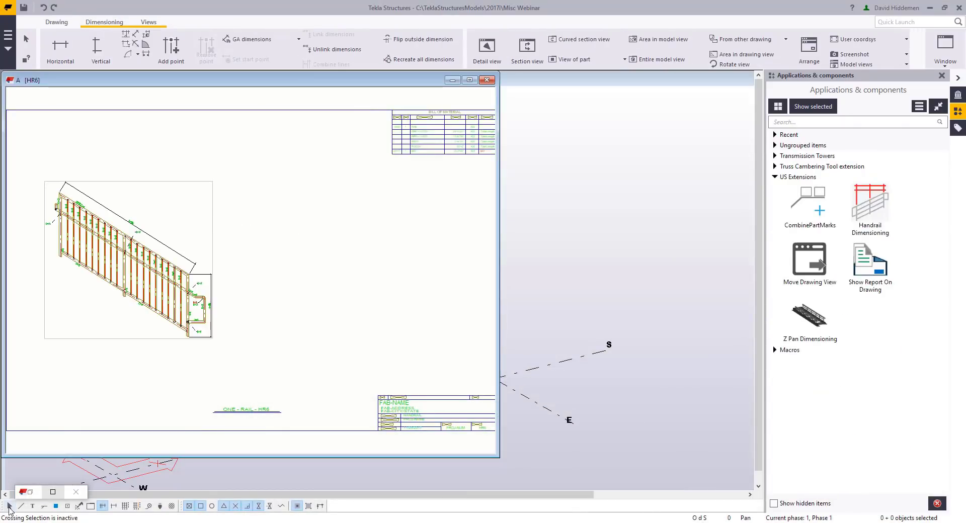
pyautogui.click(214, 226)
pyautogui.moveTo(216, 226); pyautogui.dragTo(330, 215)
pyautogui.click(317, 255)
pyautogui.scroll(2, 318, 255)
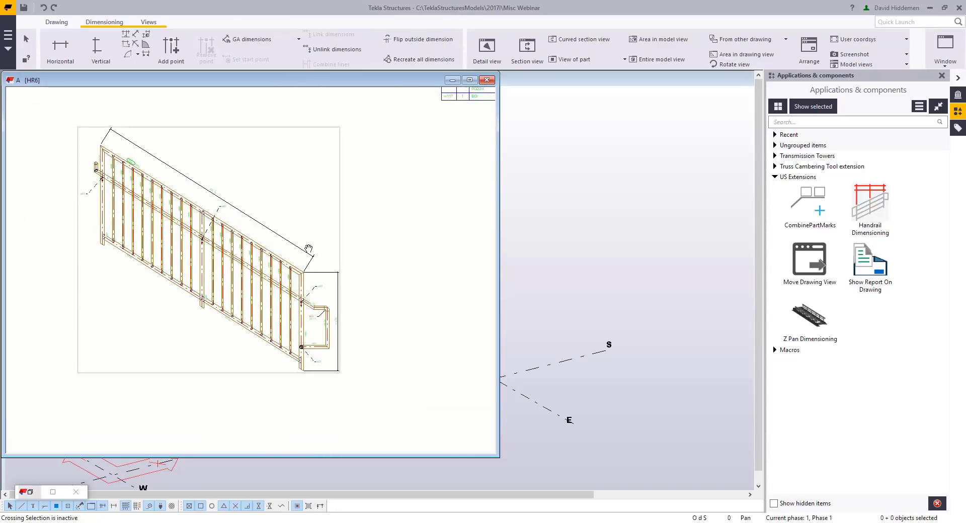
# Delete the automatic overall sloped dimension and the vertical dimension at the handrail's lower end post
pyautogui.click(315, 250)
pyautogui.press('Delete')
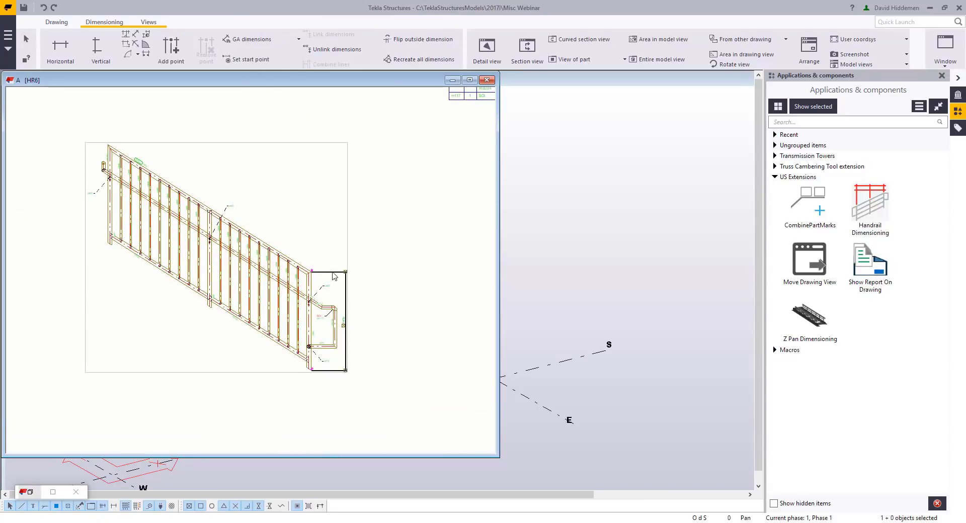
pyautogui.scroll(-2, 362, 278)
pyautogui.moveTo(399, 270); pyautogui.dragTo(342, 266, button='middle')
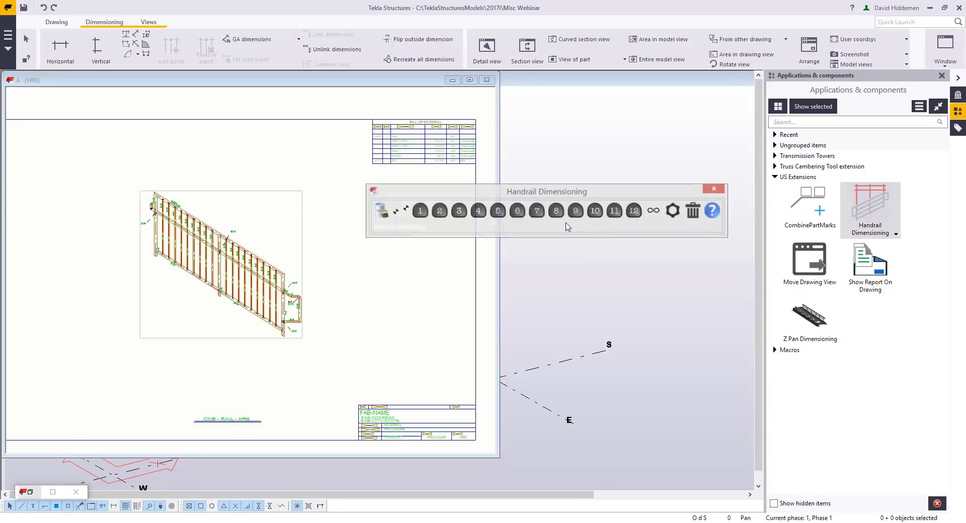
# Create the sloped, horizontal and vertical post dimensions on the handrail view using Handrail Dimensioning functions 1, 6 and 7
pyautogui.moveTo(551, 195); pyautogui.dragTo(534, 189)
pyautogui.moveTo(327, 325); pyautogui.dragTo(313, 336, button='middle')
pyautogui.scroll(1, 314, 322)
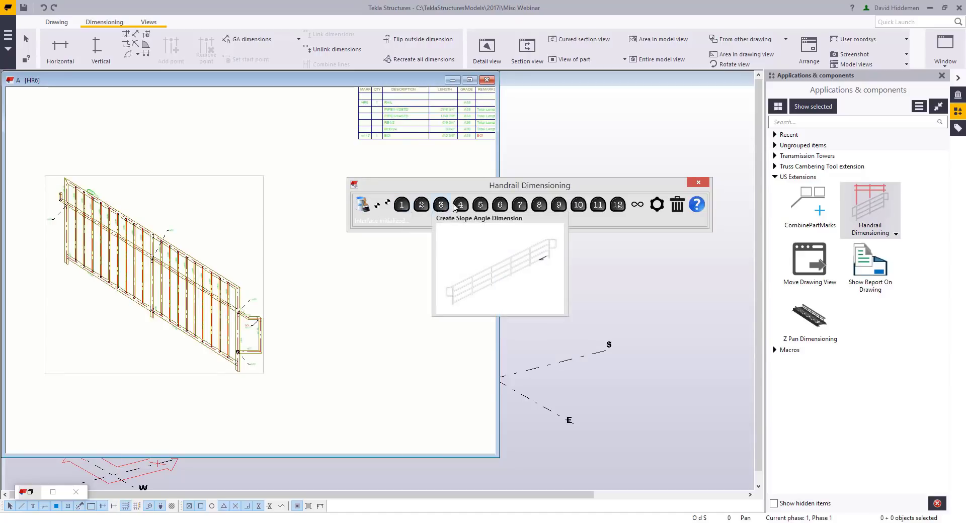
pyautogui.click(406, 208)
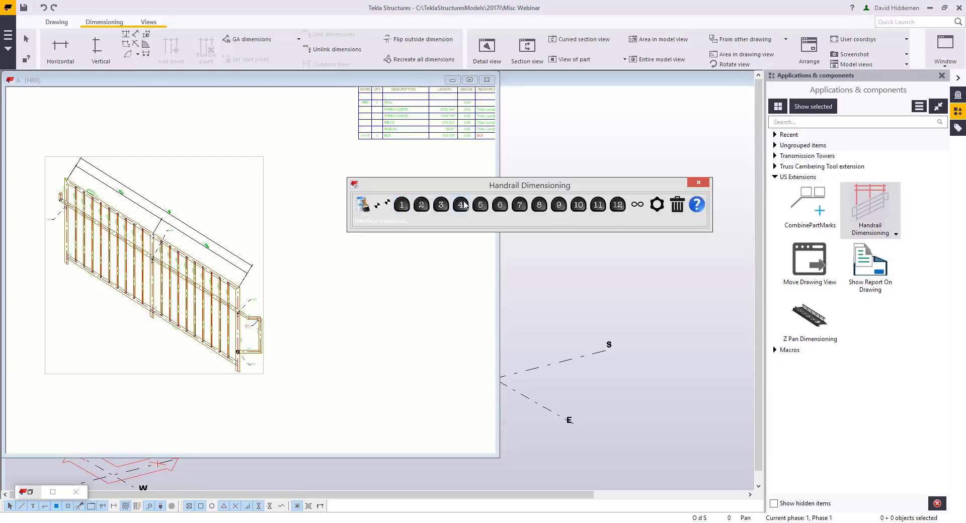
pyautogui.click(500, 207)
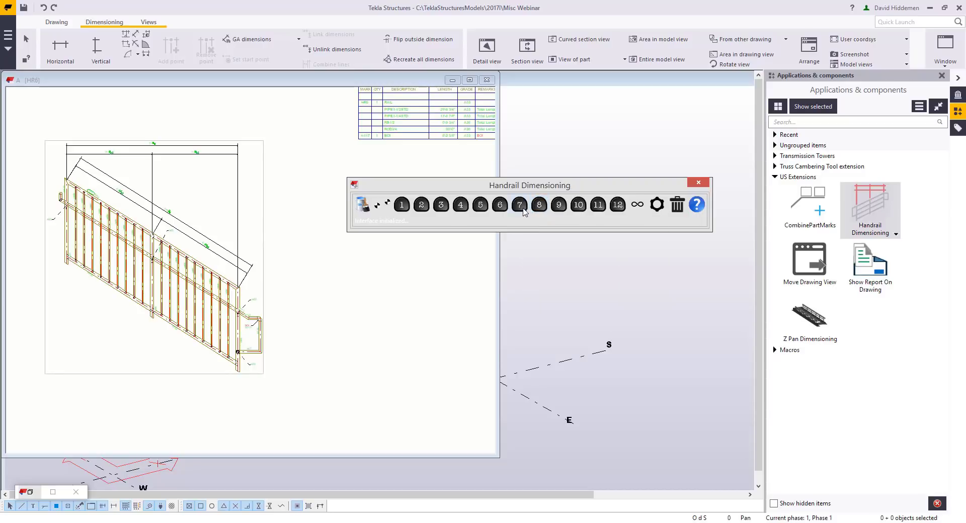
pyautogui.click(520, 207)
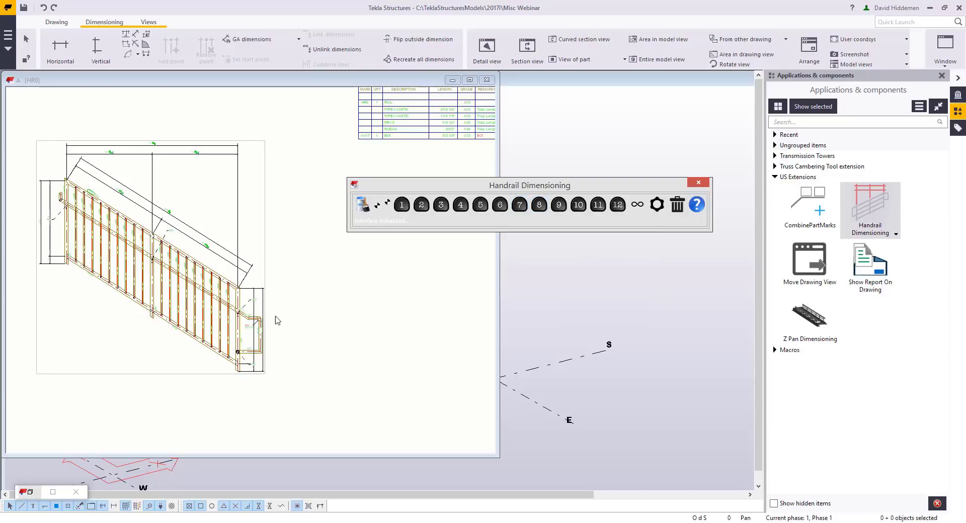
# Move the vertical dimensions at the lower end post outward, clear of the handrail's return loop
pyautogui.scroll(3, 259, 300)
pyautogui.click(258, 300)
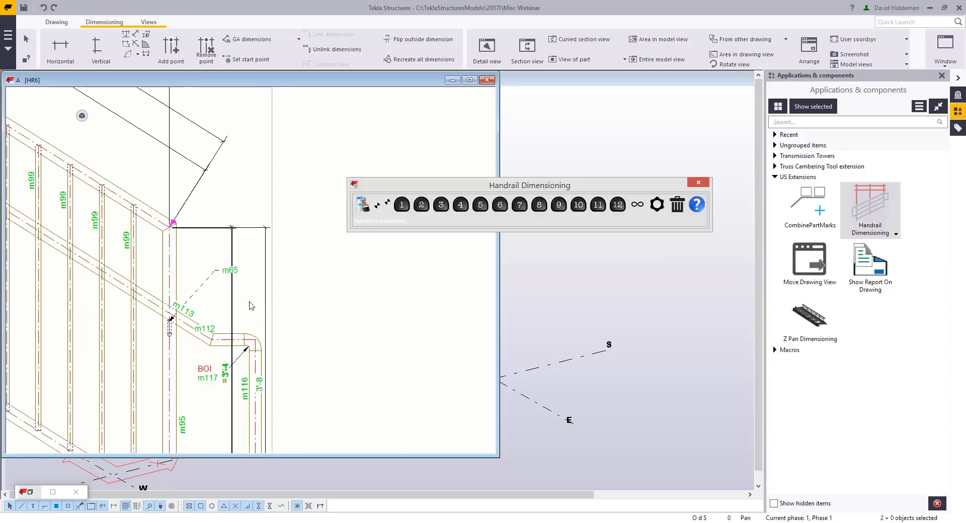
pyautogui.scroll(3, 254, 301)
pyautogui.click(350, 284)
pyautogui.scroll(-10, 338, 304)
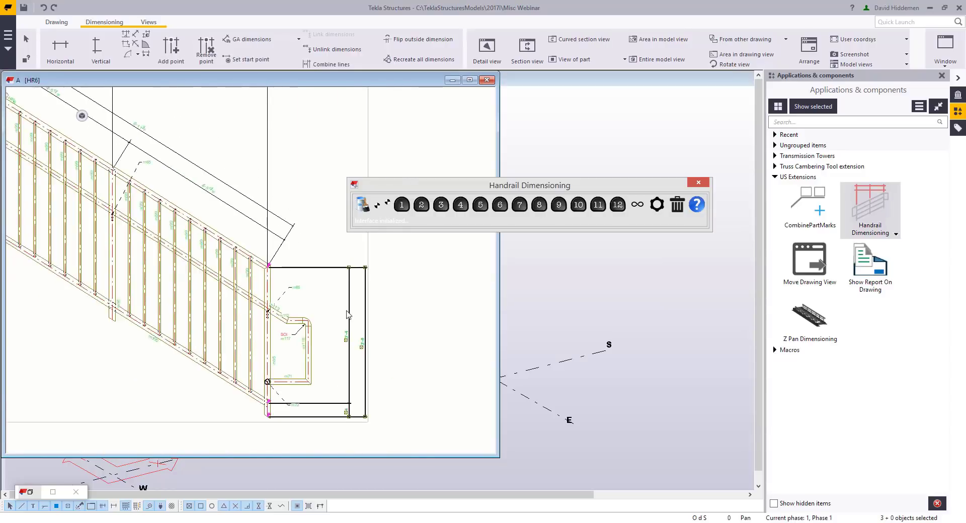
pyautogui.scroll(3, 325, 282)
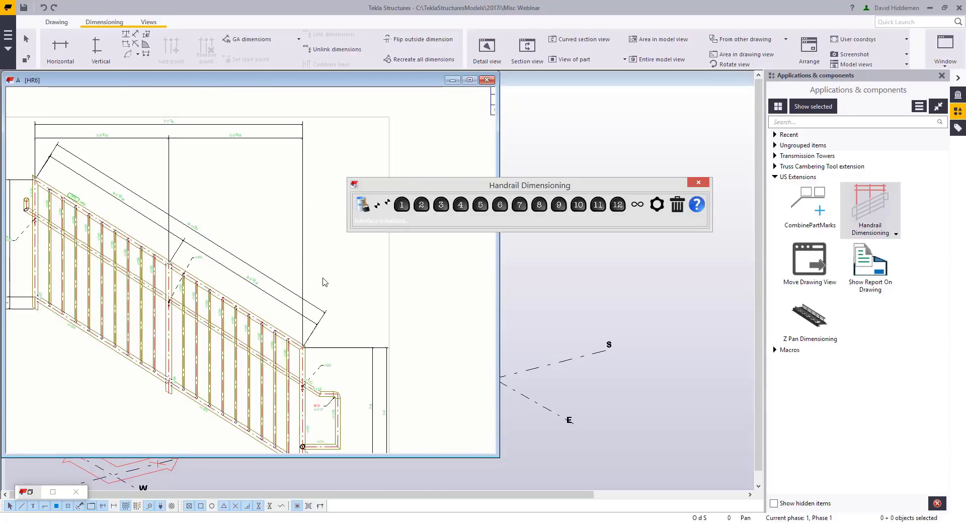
pyautogui.scroll(-2, 324, 283)
pyautogui.moveTo(371, 305); pyautogui.dragTo(367, 283, button='middle')
pyautogui.scroll(-2, 364, 297)
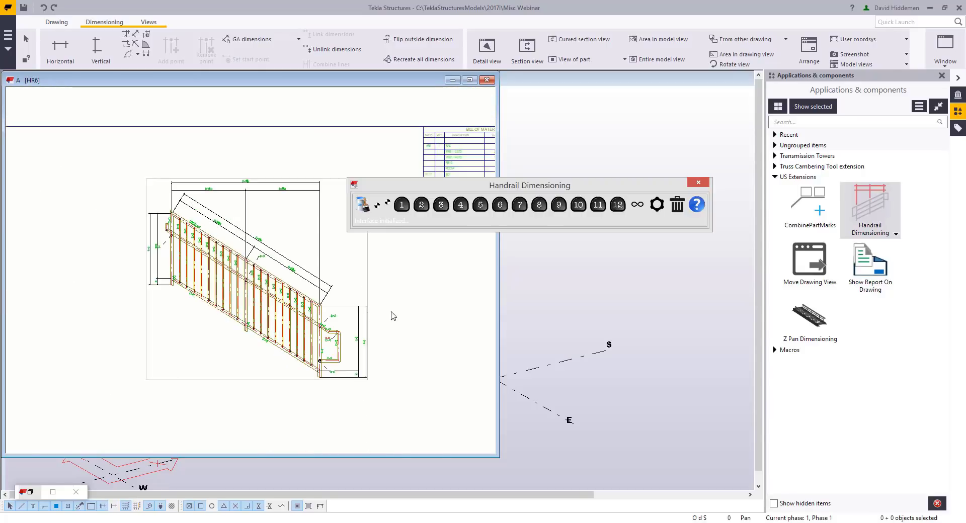
# Cut a section view looking down through the handrail's upper end, place it beside the main view, and extend its boundary downward
pyautogui.scroll(-2, 393, 315)
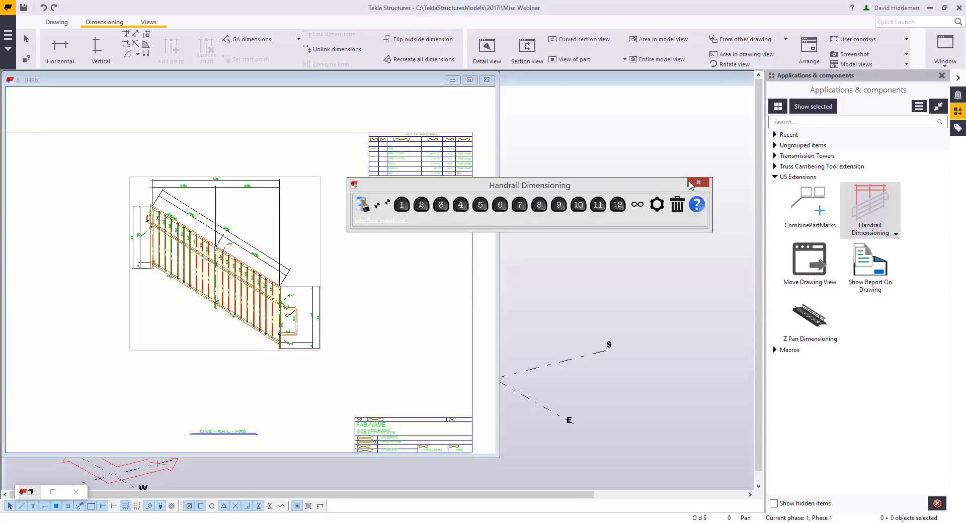
pyautogui.click(698, 182)
pyautogui.scroll(5, 190, 199)
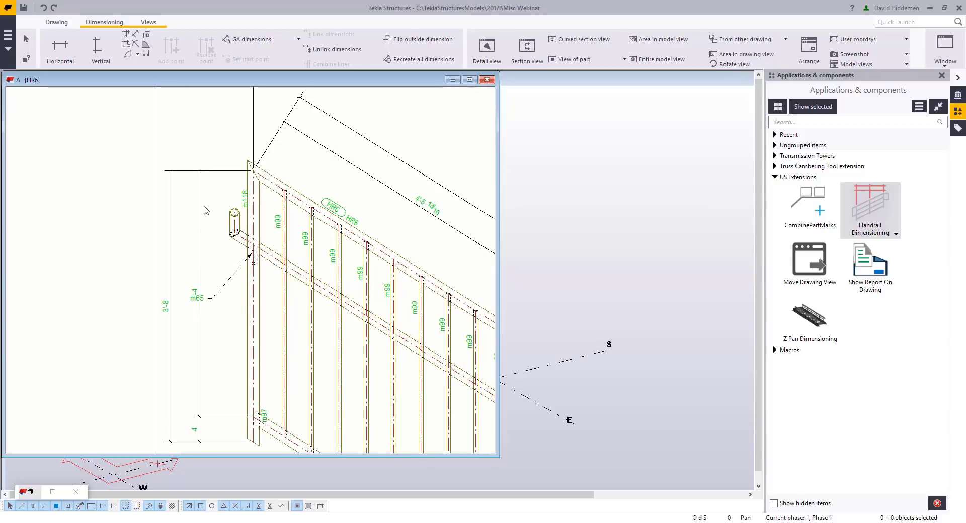
pyautogui.click(527, 50)
pyautogui.scroll(3, 284, 247)
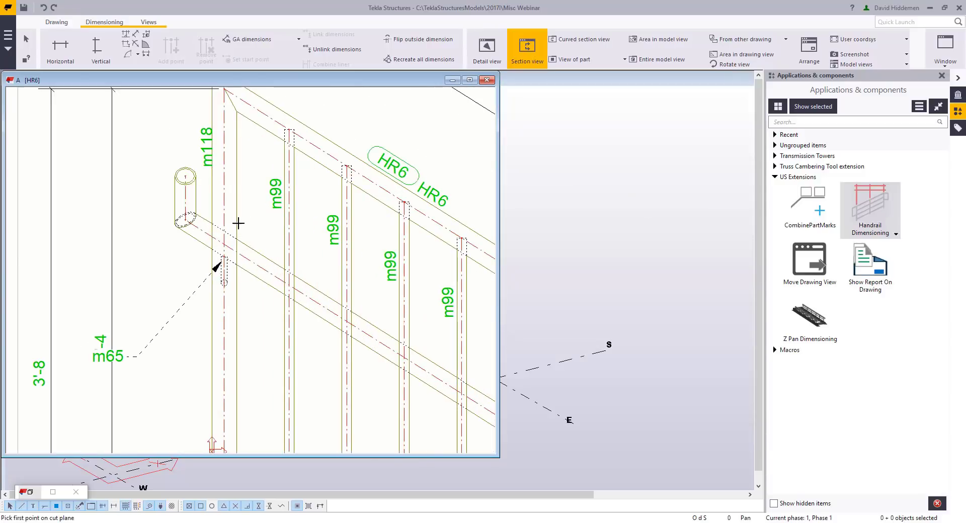
pyautogui.click(214, 223)
pyautogui.click(164, 223)
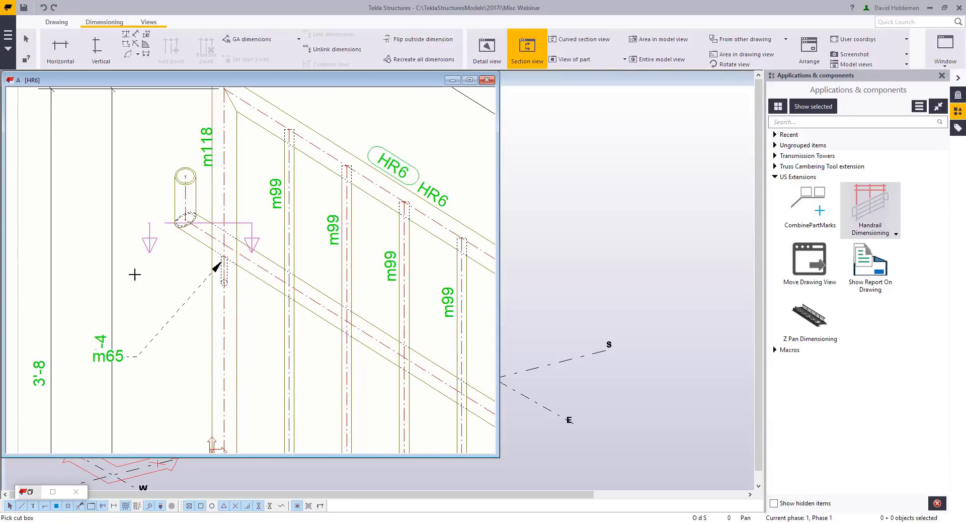
pyautogui.scroll(-2, 357, 194)
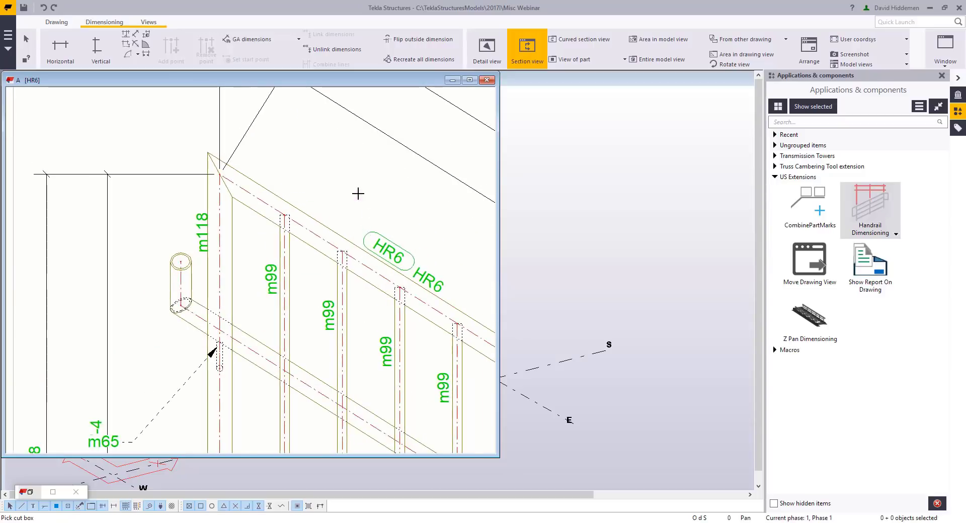
pyautogui.click(376, 151)
pyautogui.scroll(-3, 298, 266)
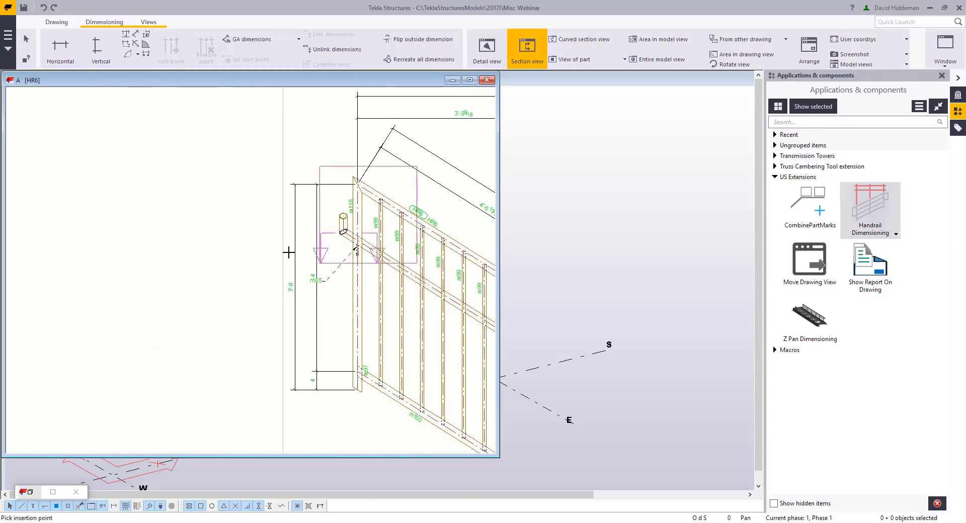
pyautogui.click(104, 237)
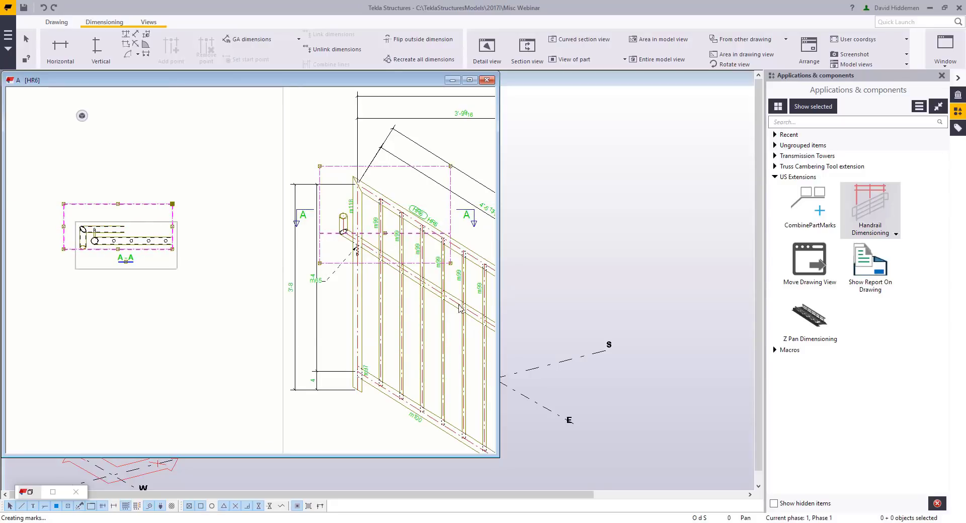
pyautogui.moveTo(451, 263); pyautogui.dragTo(445, 313)
pyautogui.click(159, 309)
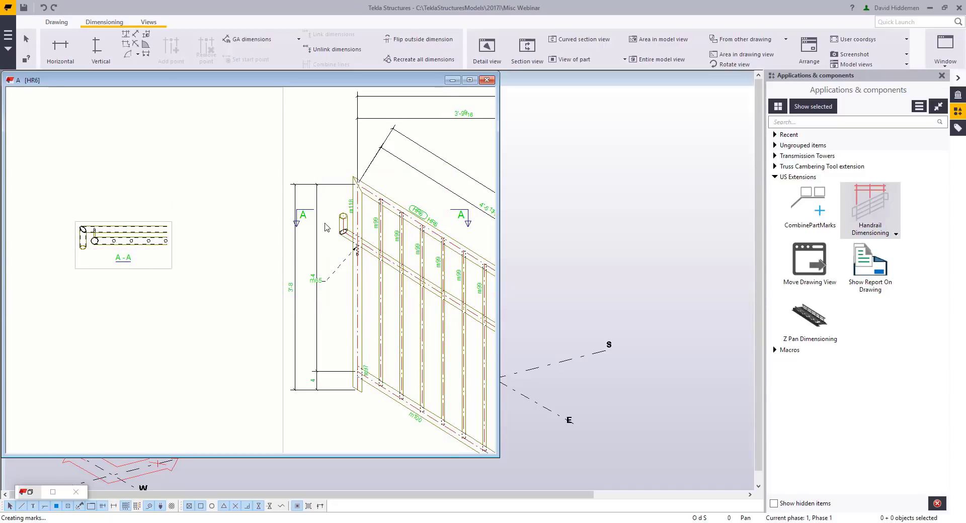
# Add vertical dimensions in section A-A from the rail bracket to the post centreline and to the end of the rail return
pyautogui.scroll(3, 106, 278)
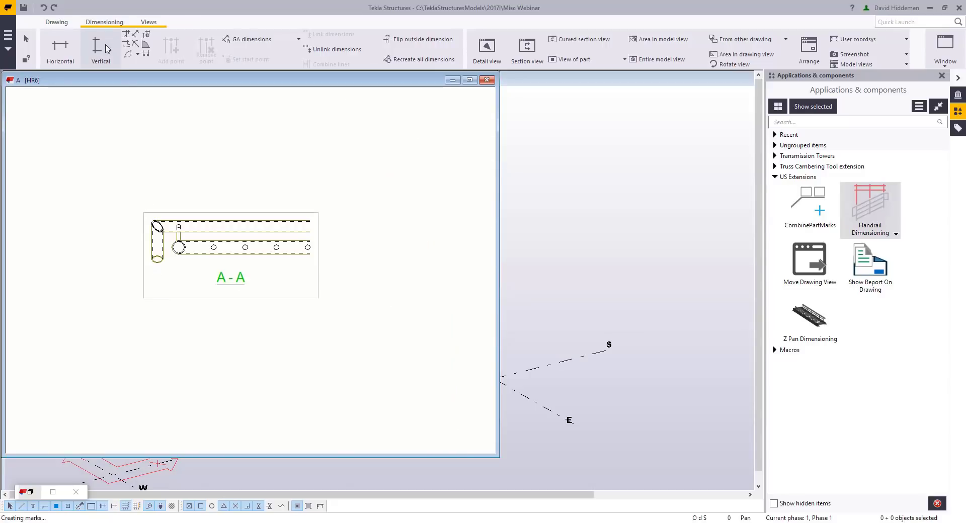
pyautogui.click(100, 48)
pyautogui.scroll(2, 182, 250)
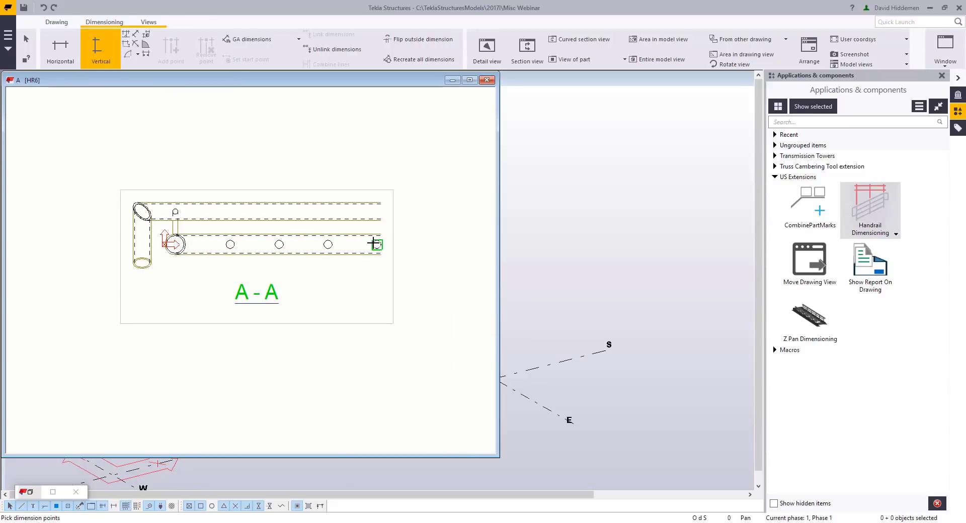
pyautogui.click(176, 212)
pyautogui.middleClick(71, 235)
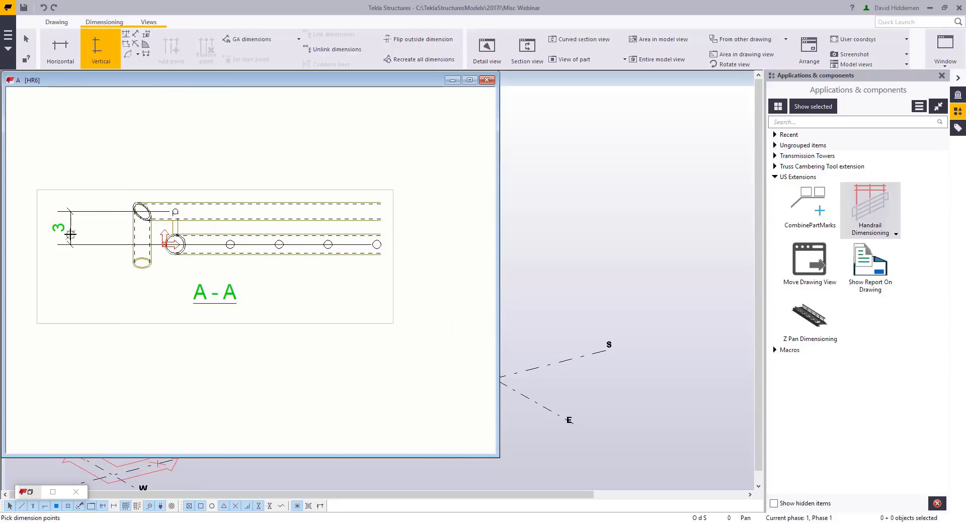
pyautogui.click(142, 263)
pyautogui.click(176, 212)
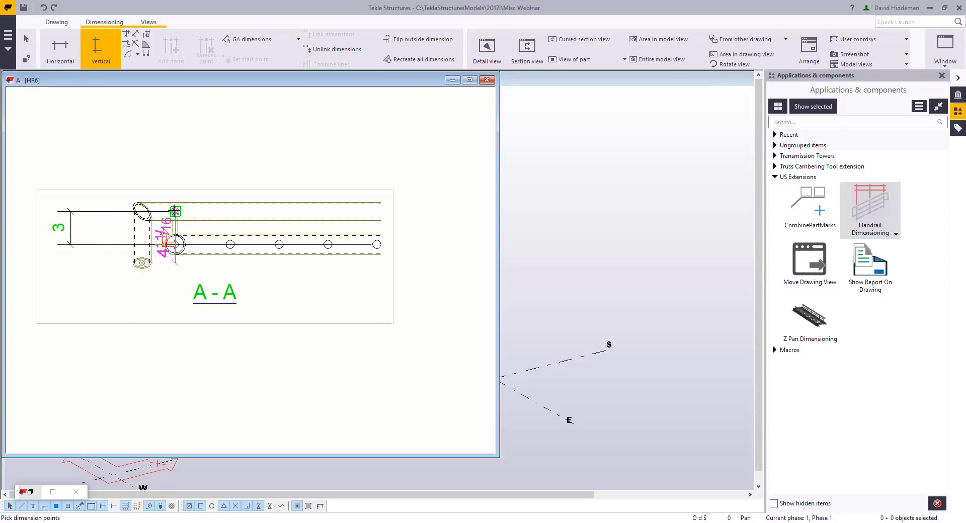
pyautogui.moveTo(74, 228); pyautogui.dragTo(127, 221, button='middle')
pyautogui.middleClick(79, 222)
pyautogui.rightClick(199, 258)
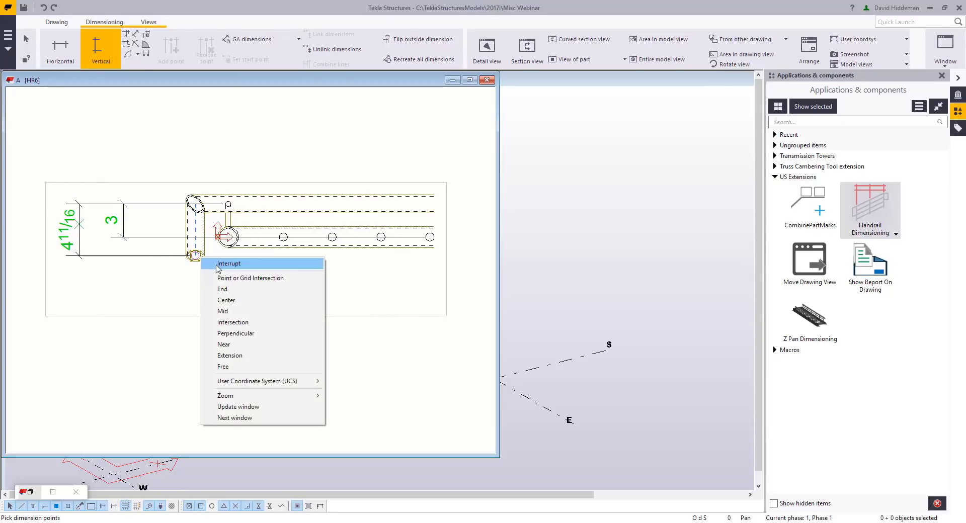
pyautogui.click(215, 263)
# Add part marks to the rail return, the post-line rail and the offset handrail in section A-A
pyautogui.click(206, 255)
pyautogui.keyDown('ctrl'); pyautogui.click(261, 247); pyautogui.keyUp('ctrl')
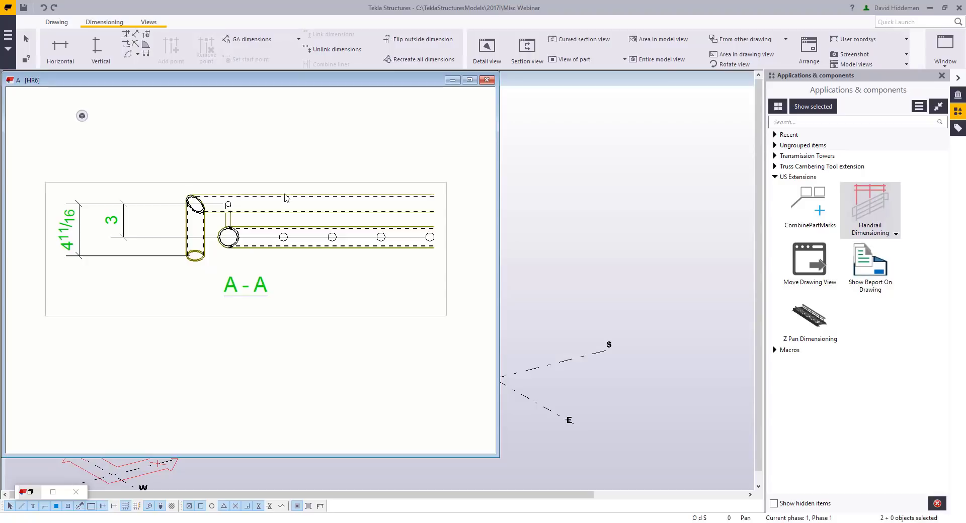
pyautogui.keyDown('ctrl'); pyautogui.click(285, 195); pyautogui.keyUp('ctrl')
pyautogui.rightClick(285, 195)
pyautogui.click(327, 248)
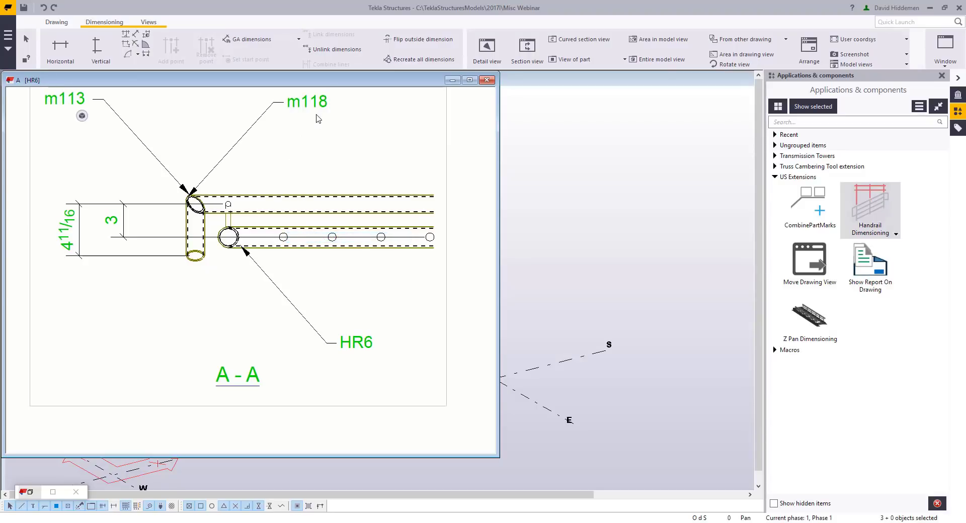
# Reposition the part marks m113 and HR6 closer to their parts in section A-A
pyautogui.moveTo(77, 98); pyautogui.dragTo(270, 133)
pyautogui.click(373, 348)
pyautogui.moveTo(370, 347); pyautogui.dragTo(329, 297)
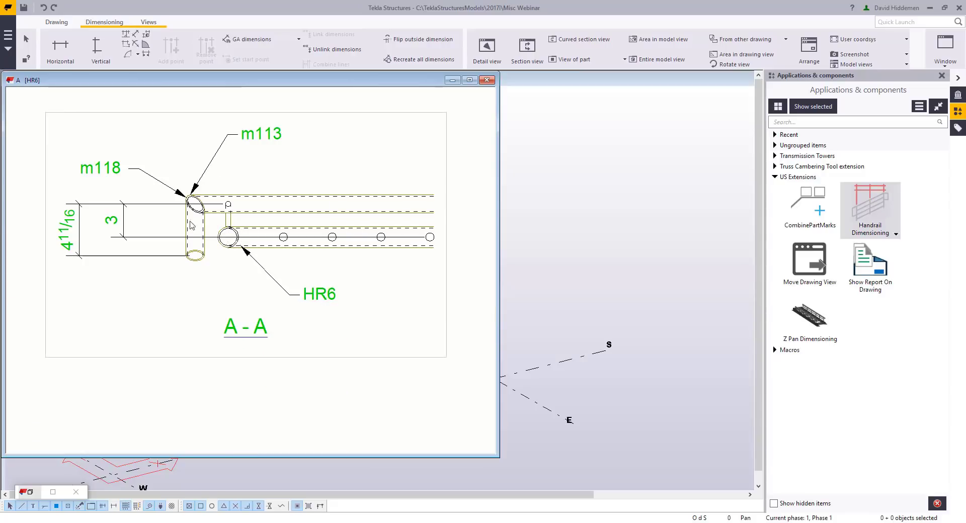
# Set the scale of the section A-A view to 1/6
pyautogui.scroll(-2, 280, 224)
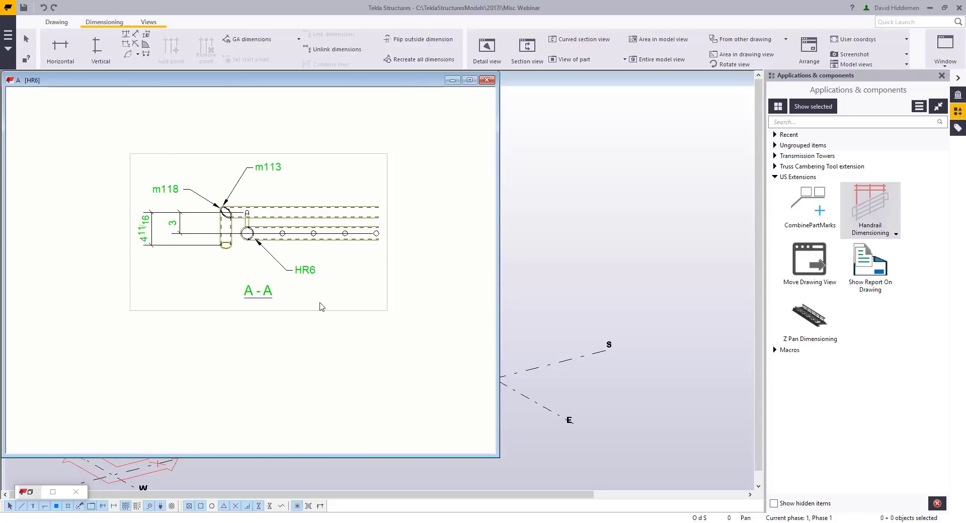
pyautogui.scroll(-2, 229, 318)
pyautogui.doubleClick(231, 315)
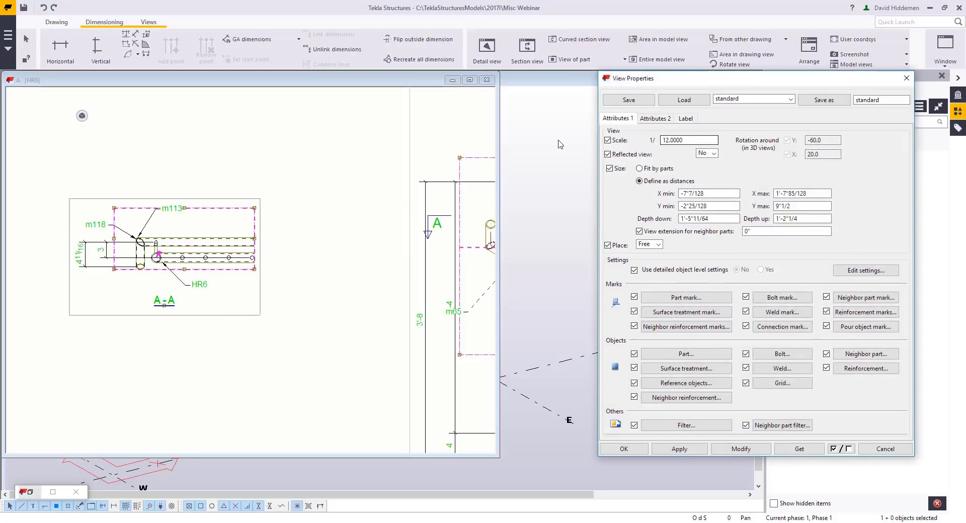
pyautogui.moveTo(685, 141); pyautogui.dragTo(592, 145)
pyautogui.write('6')
pyautogui.click(741, 449)
# Move the 3" dimension to the rail-return side of section A-A, just inside the overall return dimension
pyautogui.scroll(3, 297, 244)
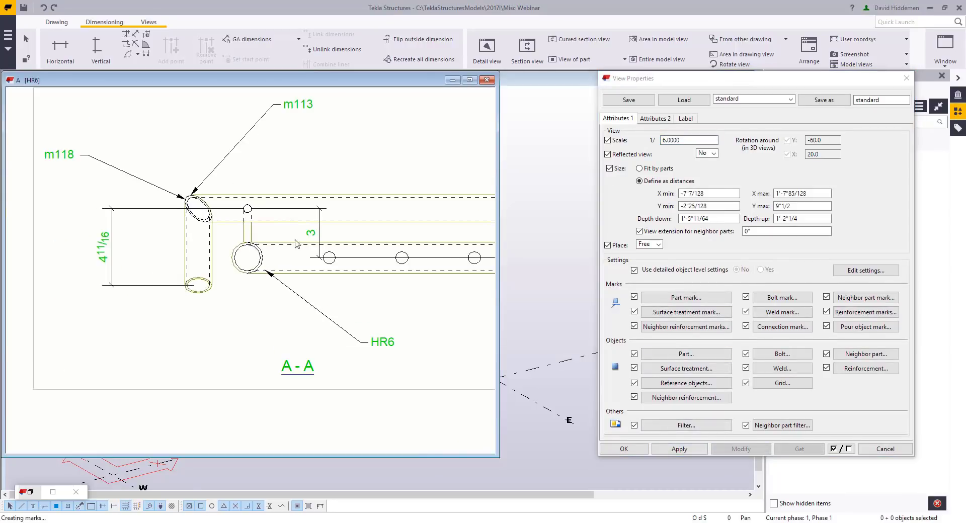
pyautogui.click(319, 236)
pyautogui.moveTo(319, 236); pyautogui.dragTo(130, 224)
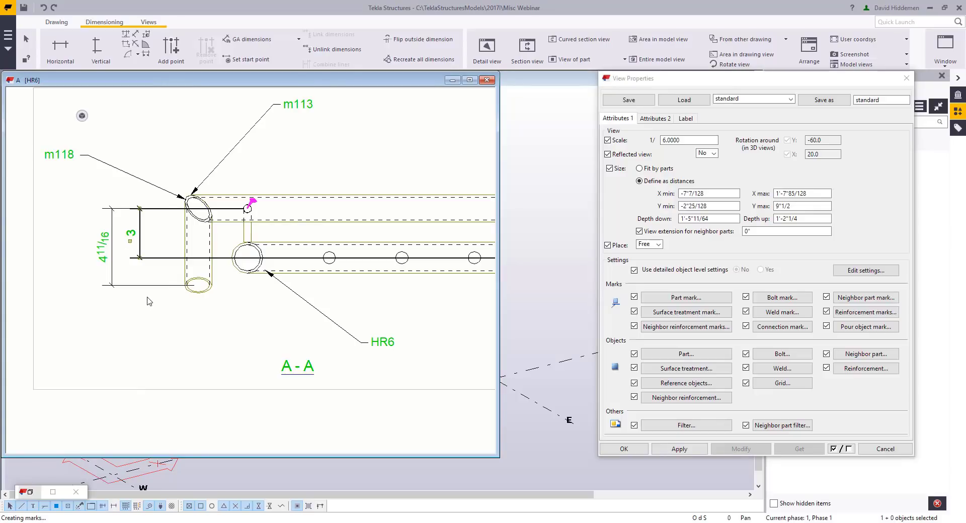
pyautogui.scroll(-3, 168, 336)
pyautogui.press('Escape')
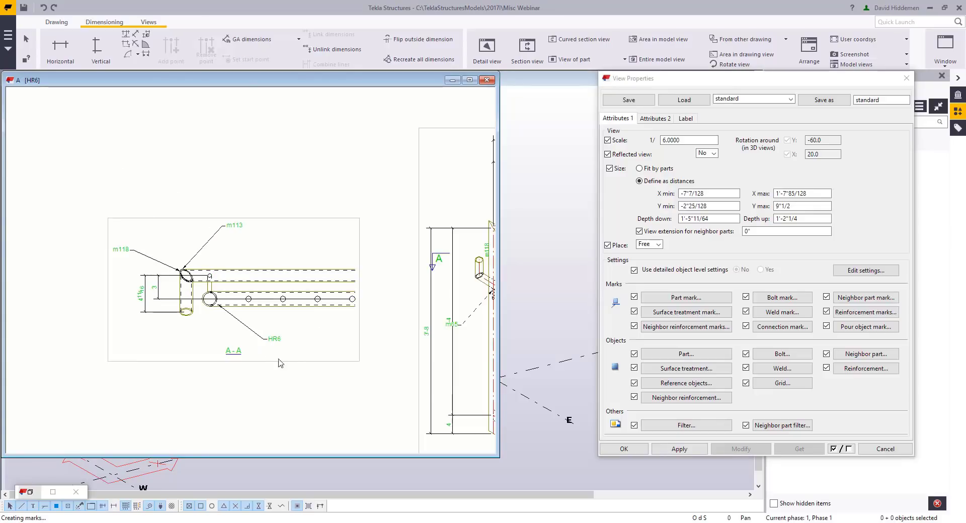
# Set the scale of the section A-A view to 1/12
pyautogui.doubleClick(300, 362)
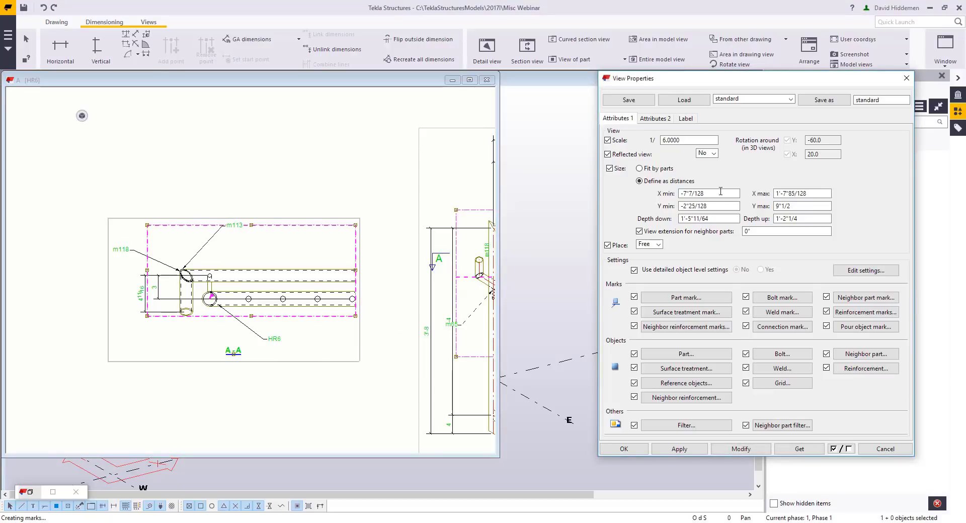
pyautogui.moveTo(699, 141); pyautogui.dragTo(600, 137)
pyautogui.write('12')
pyautogui.click(737, 450)
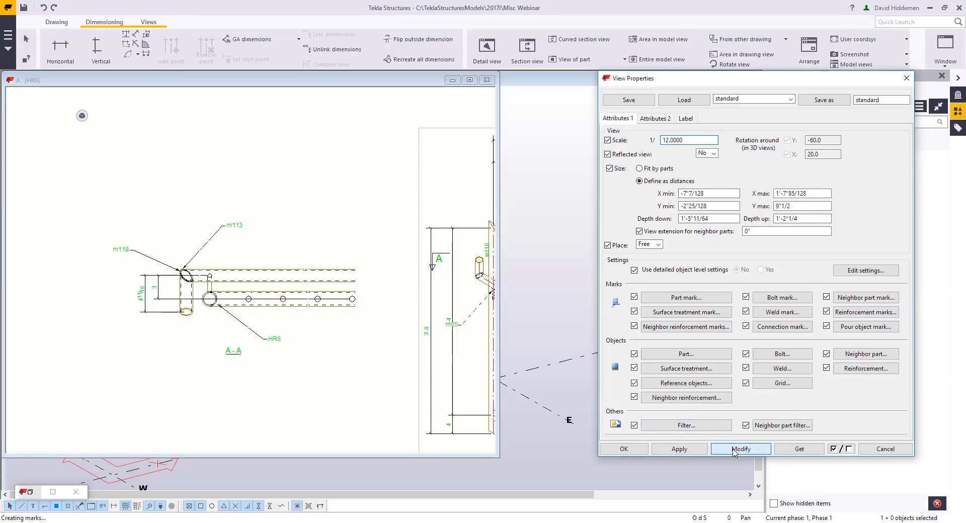
# Move the 3" dimension in section A-A between the overall return dimension and the rail return
pyautogui.click(94, 257)
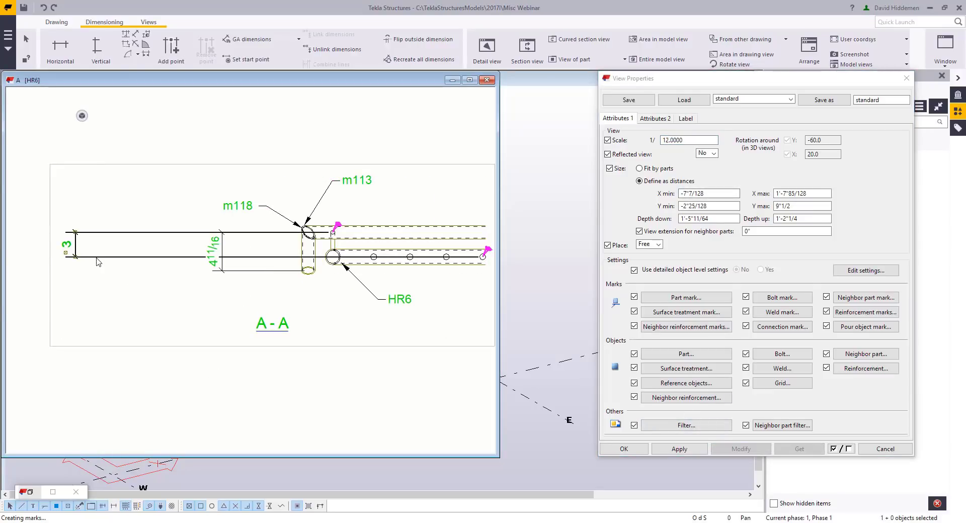
pyautogui.moveTo(96, 258); pyautogui.dragTo(270, 259)
pyautogui.click(258, 288)
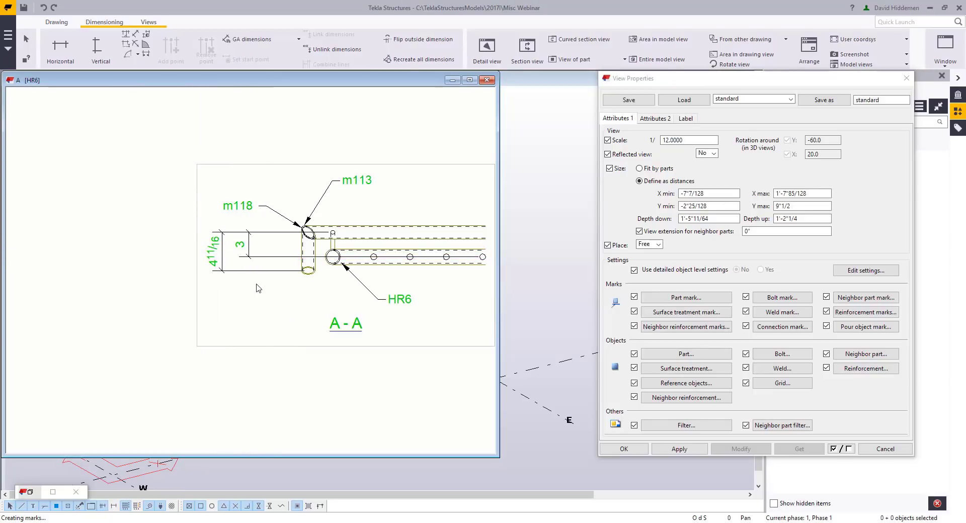
# Close the handrail drawing HR6 and return to the 3D model
pyautogui.scroll(-5, 258, 288)
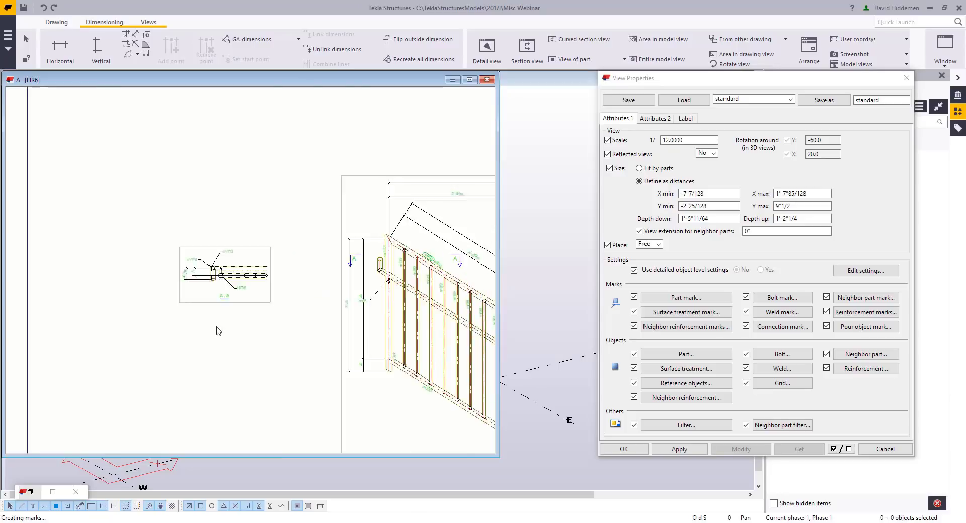
pyautogui.click(487, 80)
pyautogui.click(252, 312)
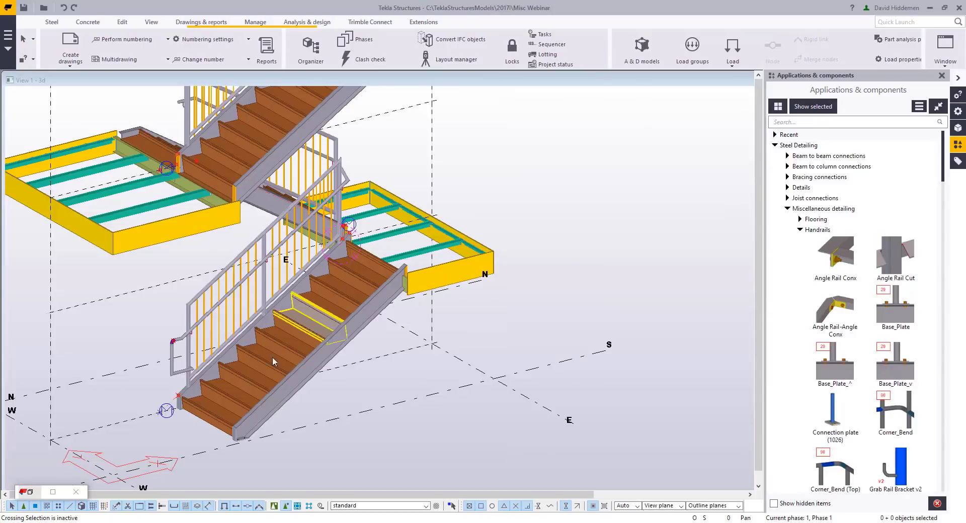
# Select the lower stair flight component together with both stringer base details and its handrail component
pyautogui.moveTo(329, 404)
pyautogui.mouseDown(button='middle')
pyautogui.moveTo(353, 381)
pyautogui.moveTo(404, 366)
pyautogui.mouseUp(button='middle')
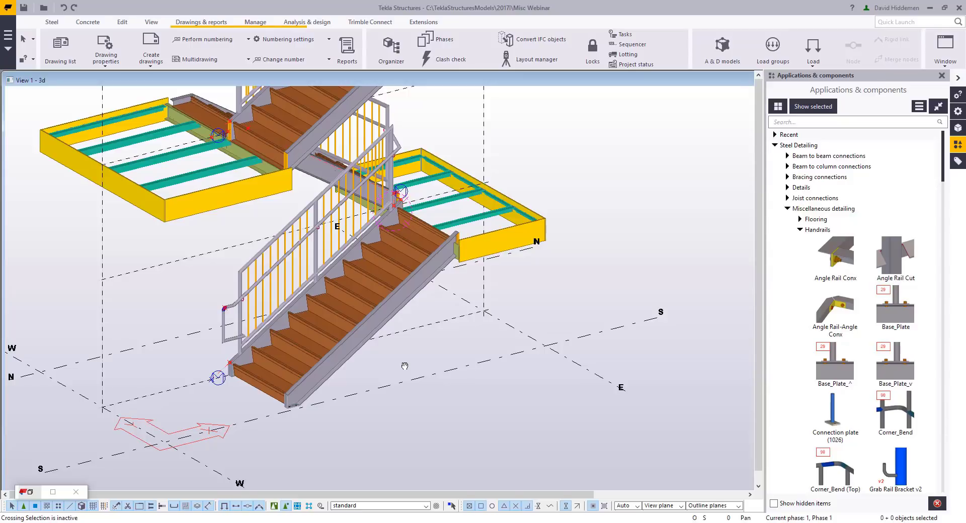
pyautogui.moveTo(405, 366); pyautogui.dragTo(428, 378, button='middle')
pyautogui.scroll(2, 428, 379)
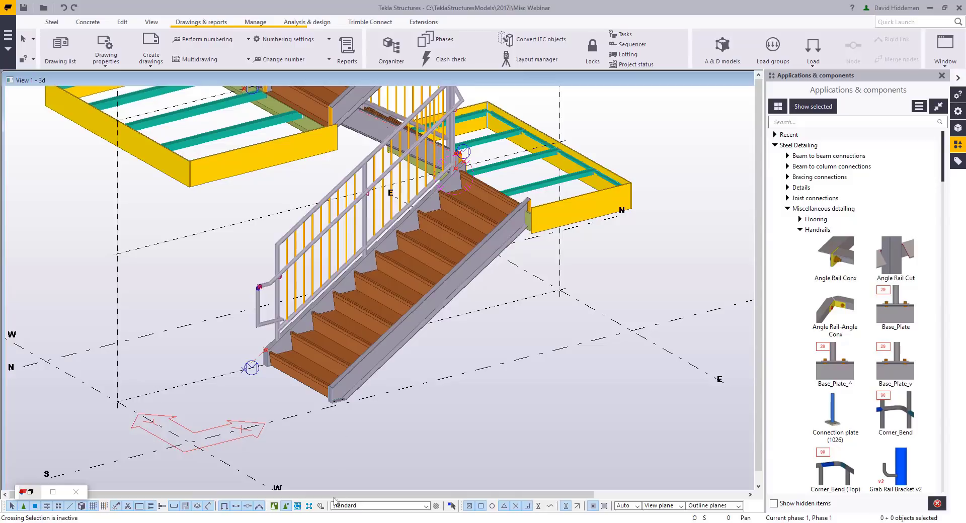
pyautogui.click(274, 506)
pyautogui.click(358, 394)
pyautogui.scroll(3, 358, 394)
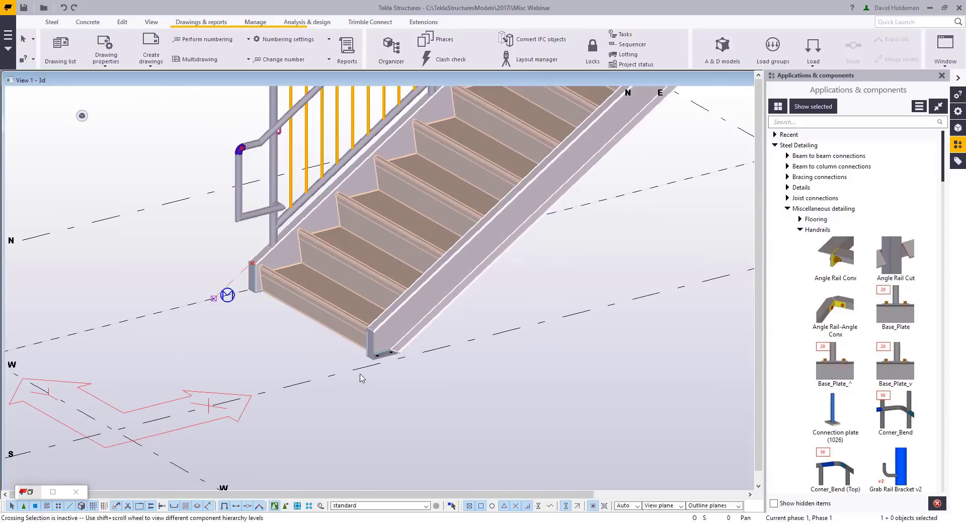
pyautogui.keyDown('ctrl'); pyautogui.click(378, 357); pyautogui.keyUp('ctrl')
pyautogui.keyDown('ctrl'); pyautogui.click(256, 293); pyautogui.keyUp('ctrl')
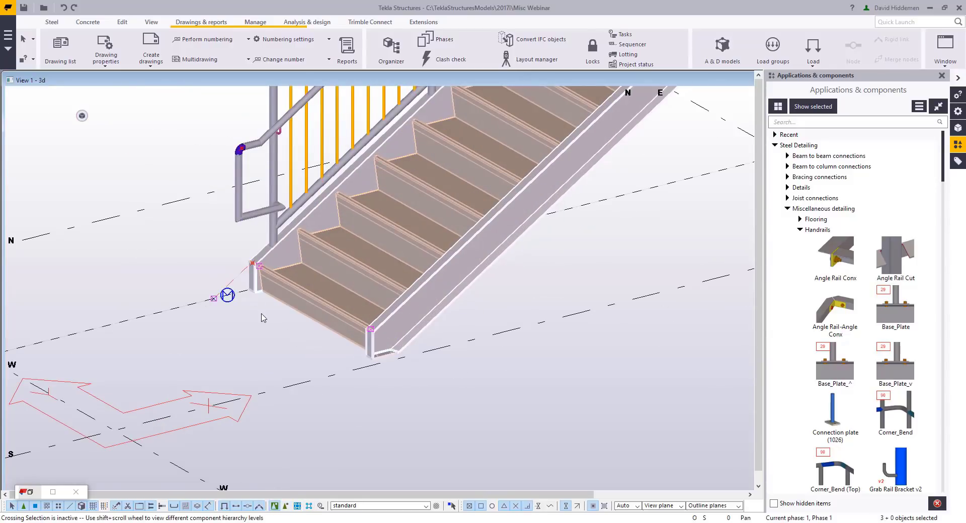
pyautogui.moveTo(262, 313); pyautogui.dragTo(246, 384, button='middle')
pyautogui.keyDown('ctrl'); pyautogui.click(258, 256); pyautogui.keyUp('ctrl')
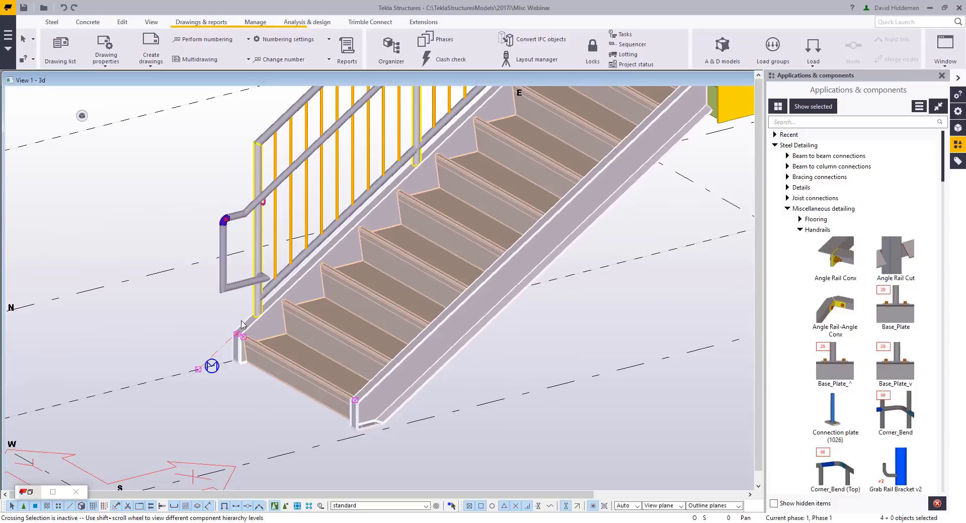
pyautogui.scroll(-2, 211, 360)
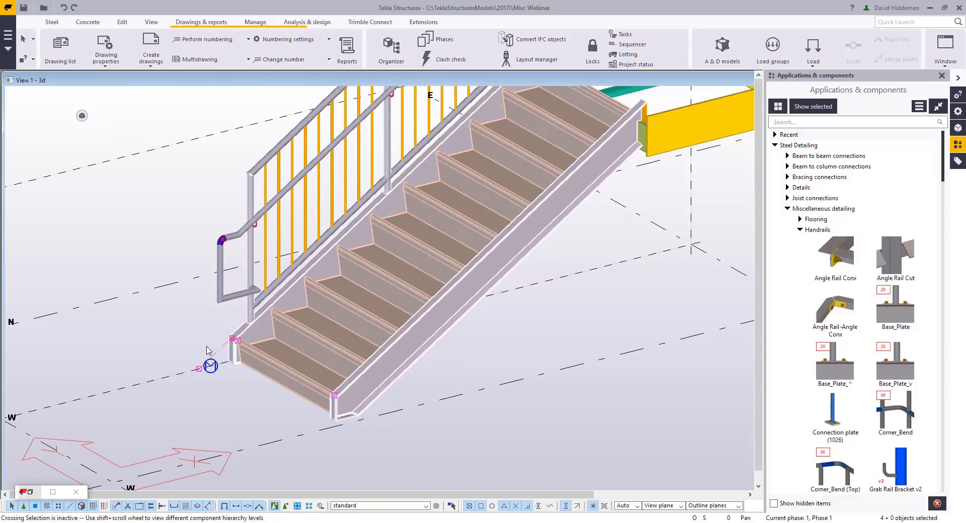
# Move the selected base points of the lower stair flight, its stringer details and handrail vertically upward by 1
pyautogui.moveTo(168, 266); pyautogui.dragTo(384, 455)
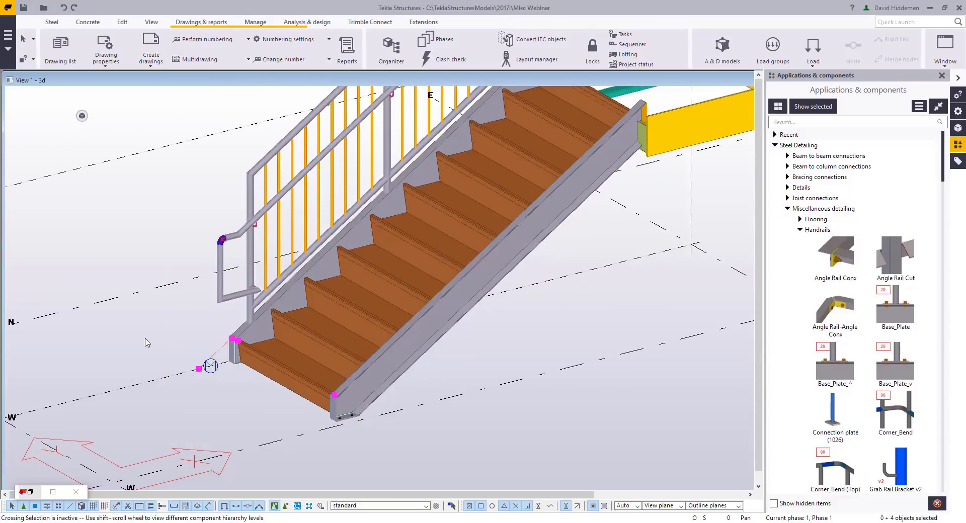
pyautogui.rightClick(147, 338)
pyautogui.click(191, 173)
pyautogui.scroll(3, 171, 354)
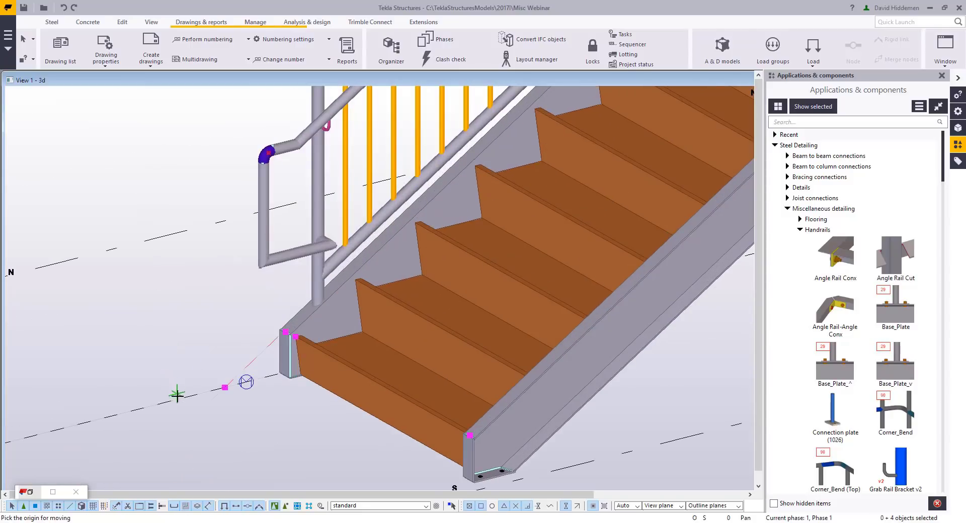
pyautogui.click(179, 400)
pyautogui.write('1')
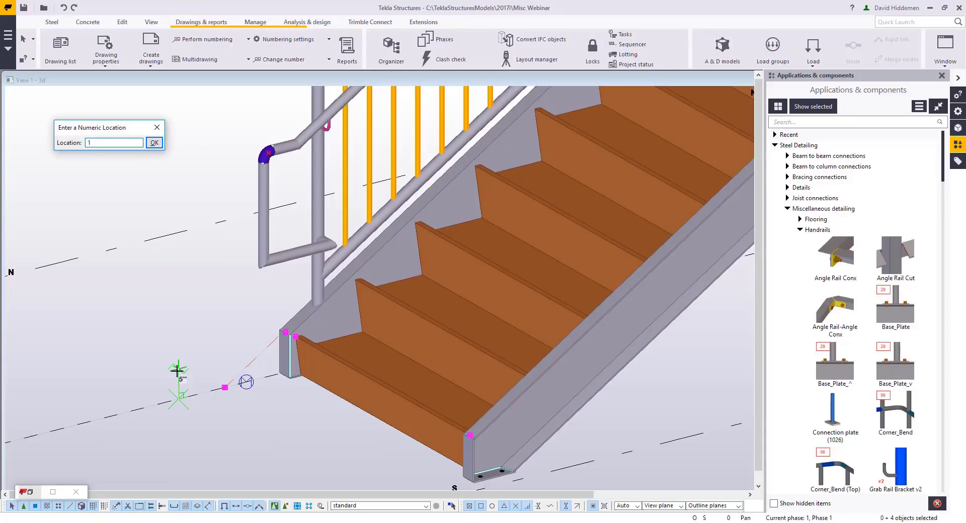
pyautogui.press('Return')
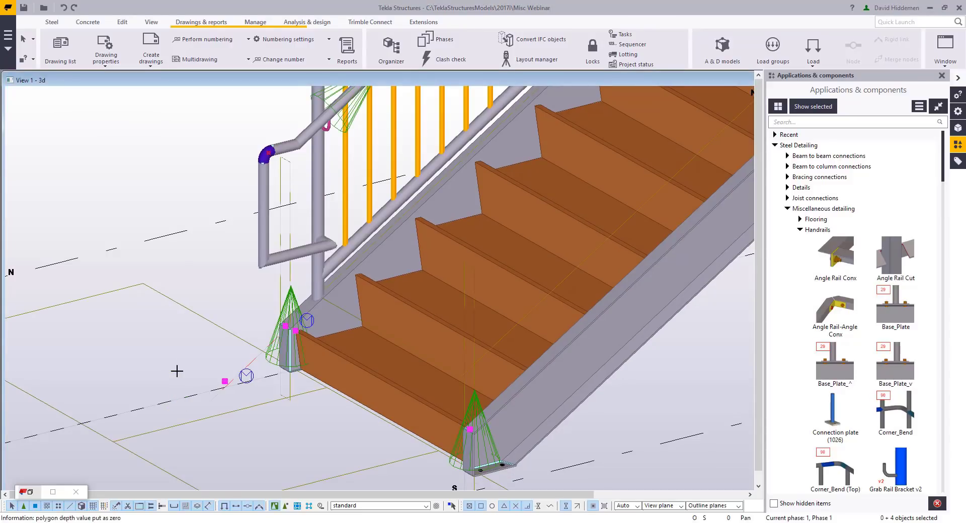
pyautogui.scroll(-2, 140, 396)
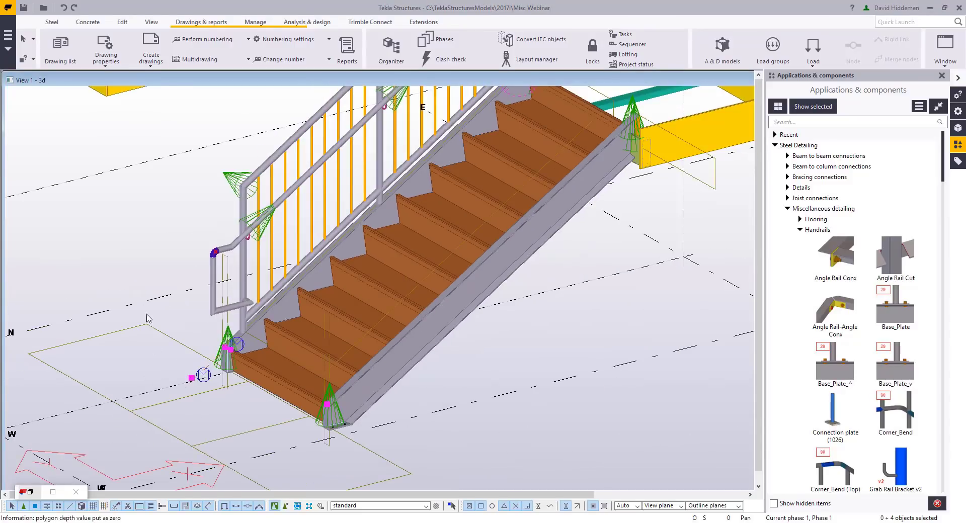
pyautogui.rightClick(133, 256)
pyautogui.click(145, 262)
# Reapply the existing settings of the picket railing and the grab rail on the lower stair flight
pyautogui.moveTo(457, 165); pyautogui.dragTo(440, 200, button='middle')
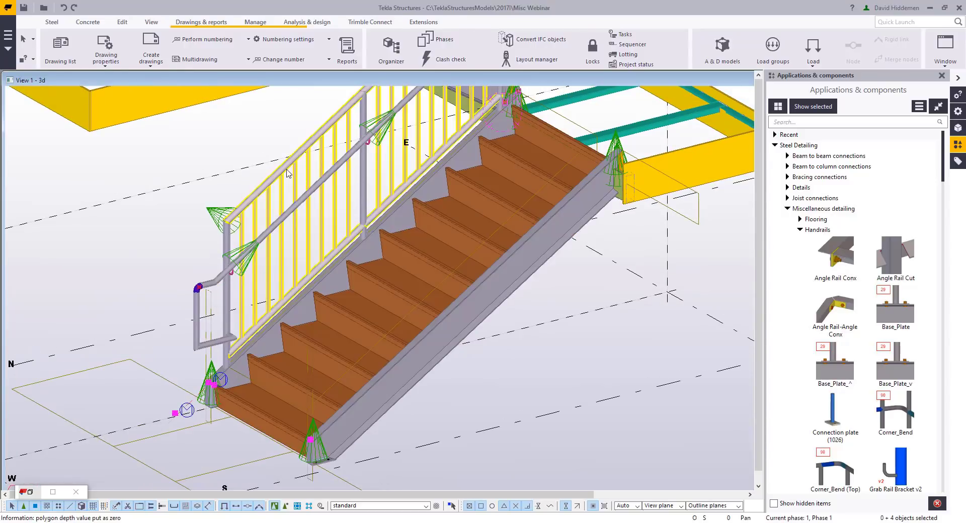
pyautogui.doubleClick(272, 202)
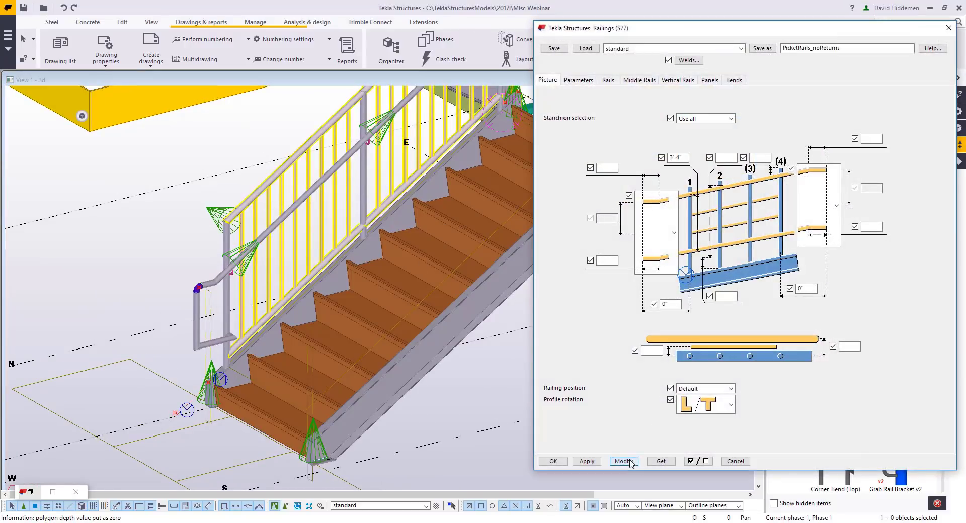
pyautogui.click(629, 462)
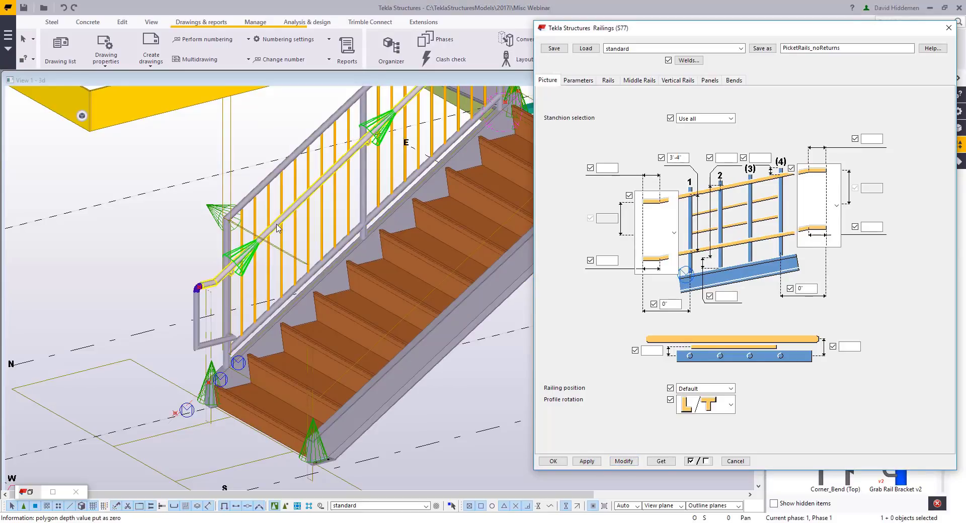
pyautogui.click(623, 462)
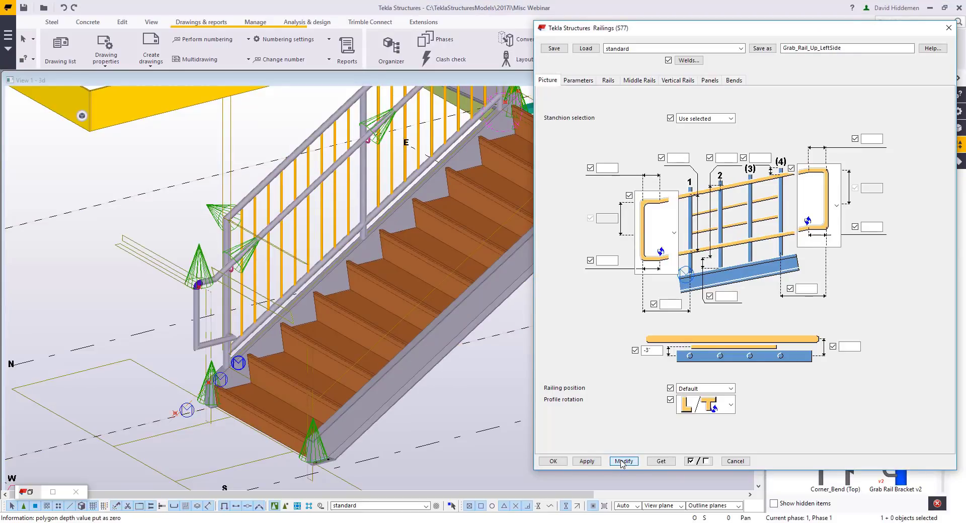
pyautogui.click(554, 461)
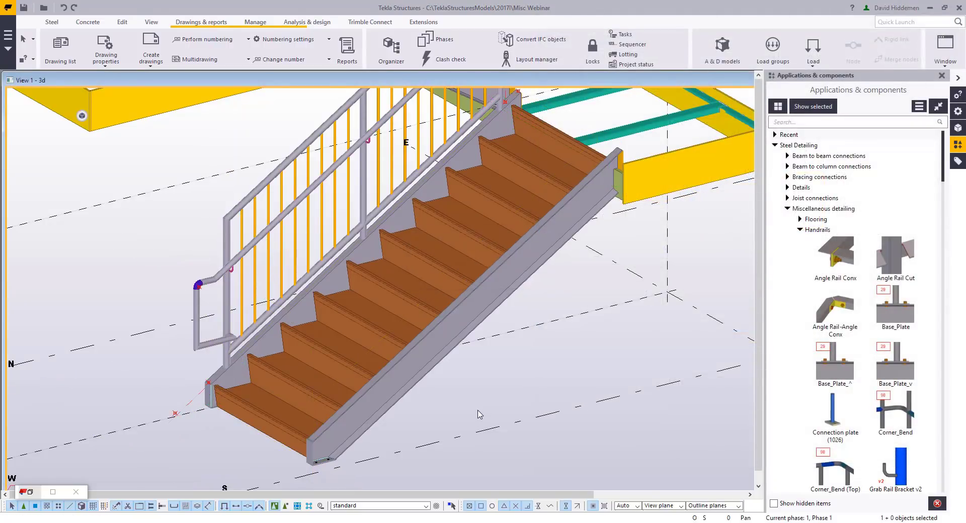
# Show the drawing list and try to open the stair drawing SS2
pyautogui.scroll(-3, 468, 409)
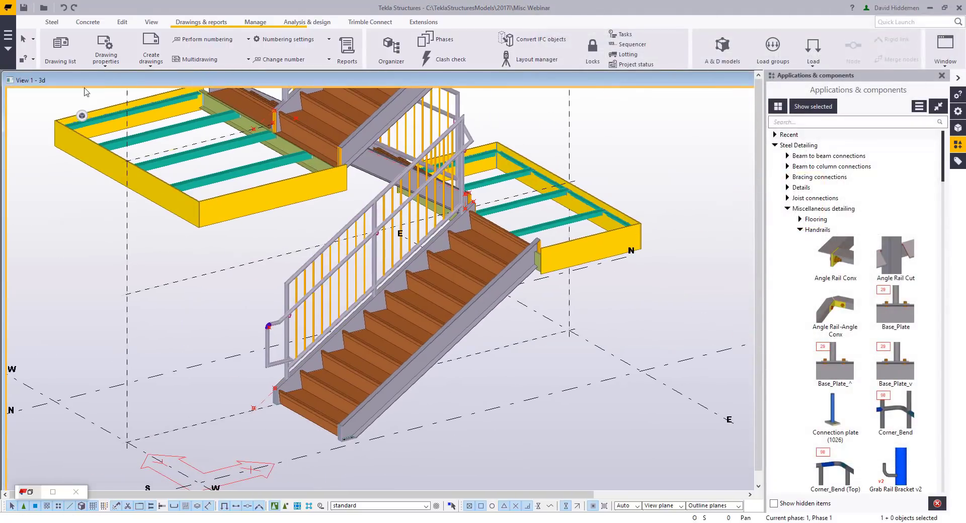
pyautogui.click(61, 46)
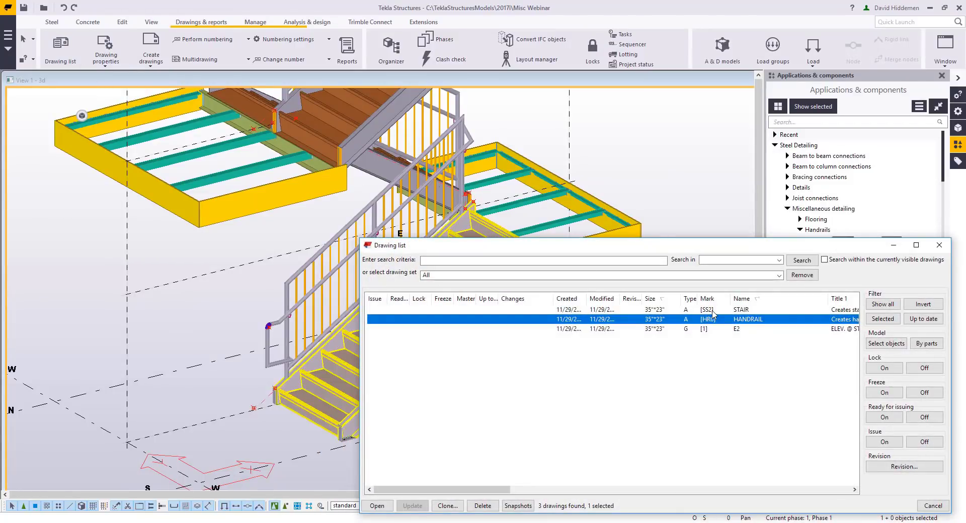
pyautogui.doubleClick(712, 311)
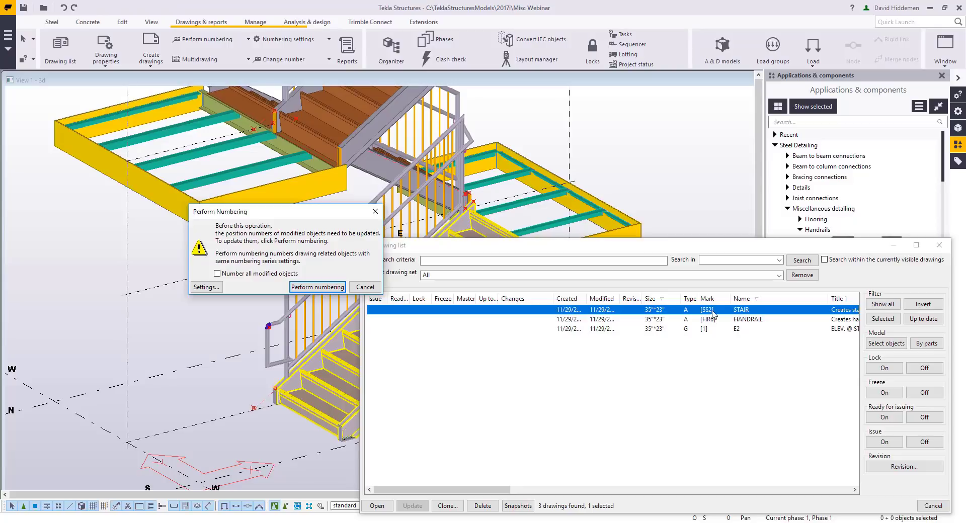
# Dismiss the numbering request and apply the 3_After_Creating_Drawings preset in the numbering settings
pyautogui.click(210, 287)
pyautogui.click(375, 211)
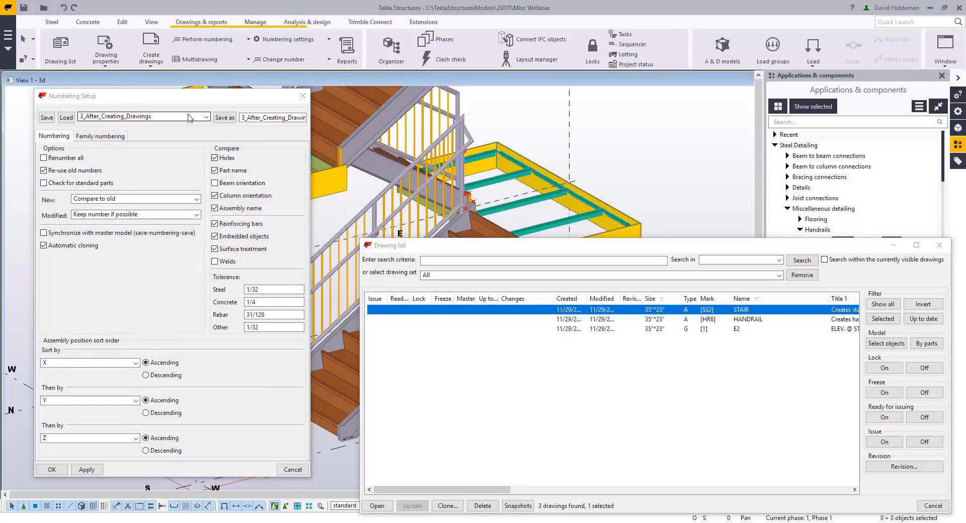
pyautogui.click(134, 118)
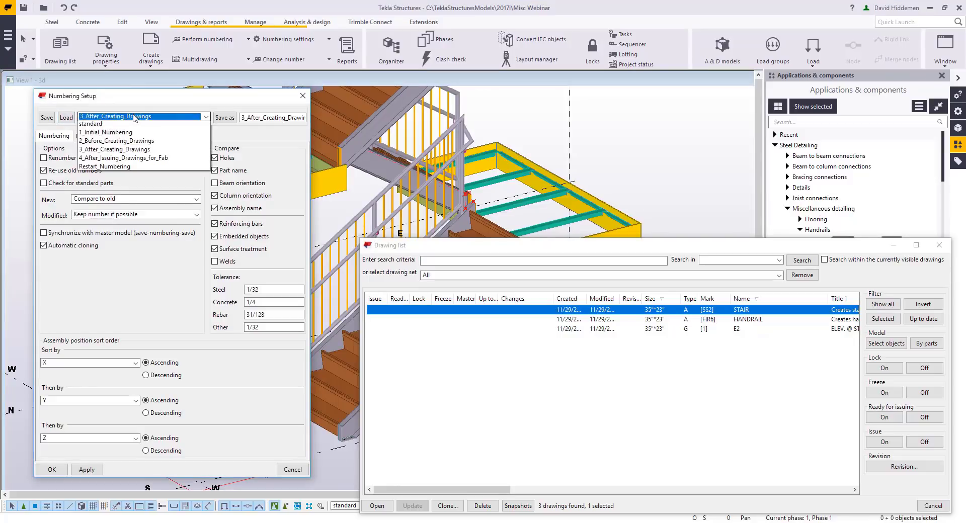
pyautogui.click(125, 153)
pyautogui.click(75, 118)
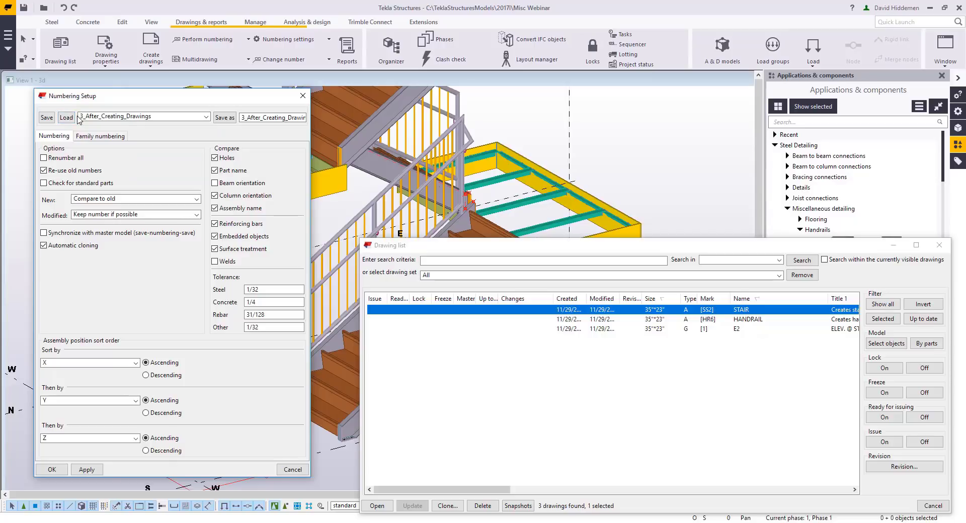
pyautogui.click(56, 469)
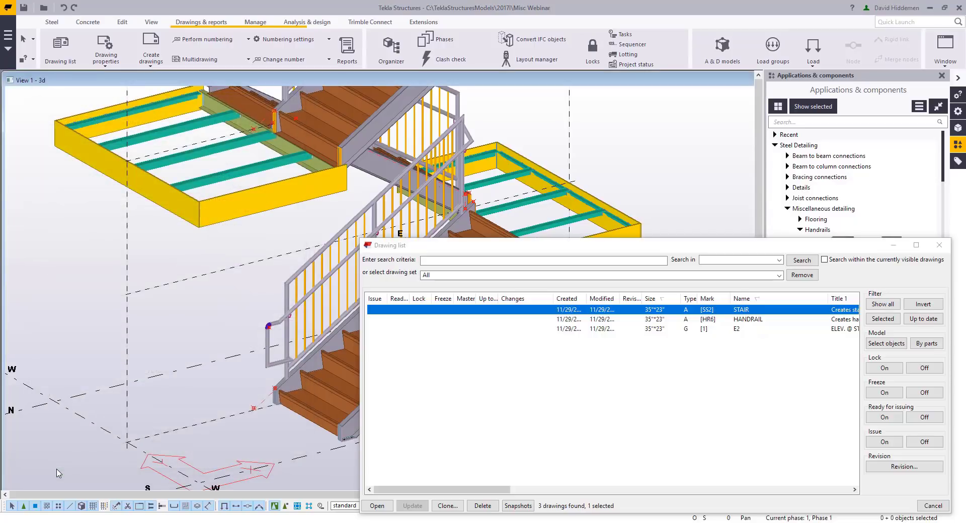
# Number the modified objects and open the stair drawing SS2 to update it
pyautogui.click(247, 39)
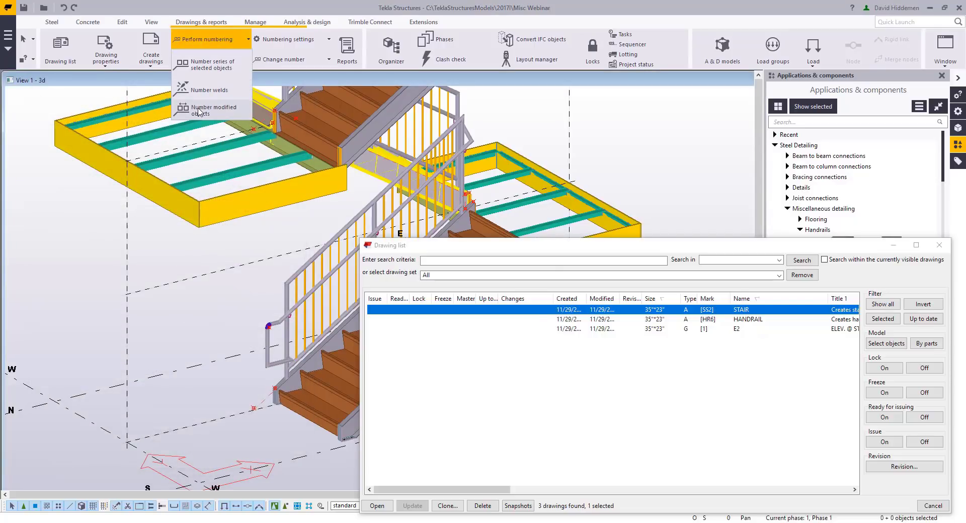
pyautogui.click(198, 104)
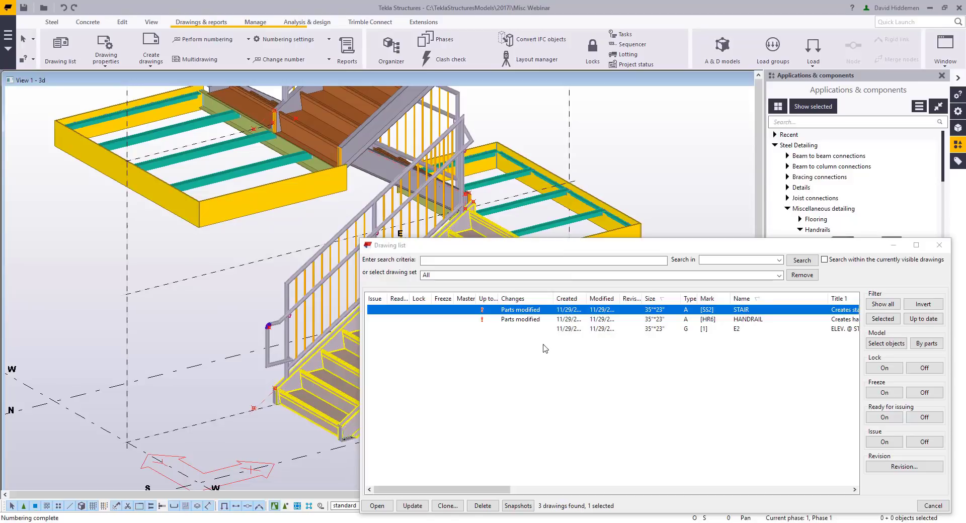
pyautogui.doubleClick(580, 311)
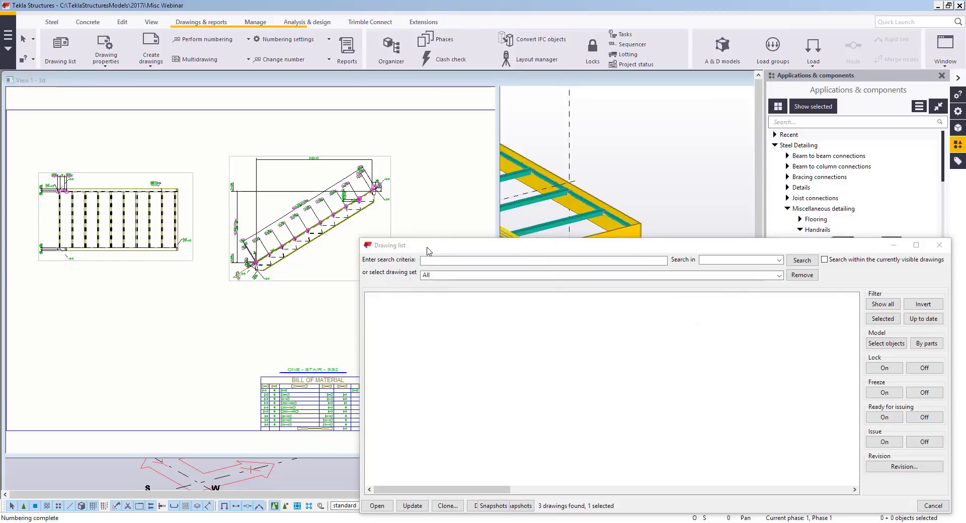
pyautogui.scroll(6, 346, 267)
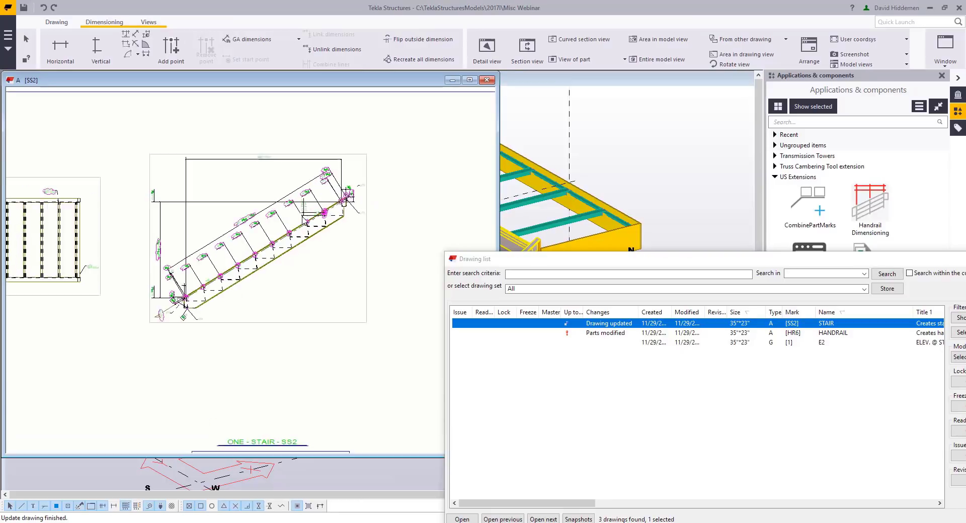
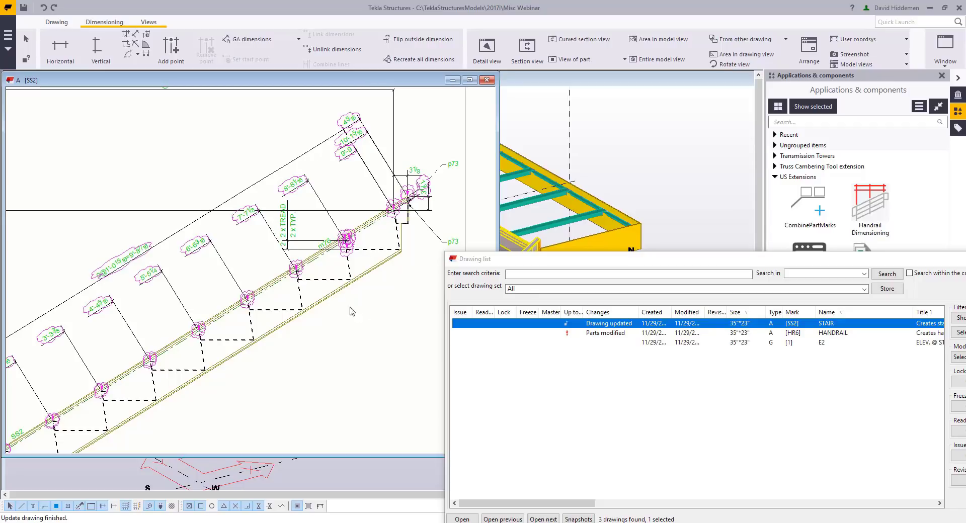
# Save the stair drawing SS2 with a snapshot and open the handrail drawing HR6
pyautogui.doubleClick(595, 334)
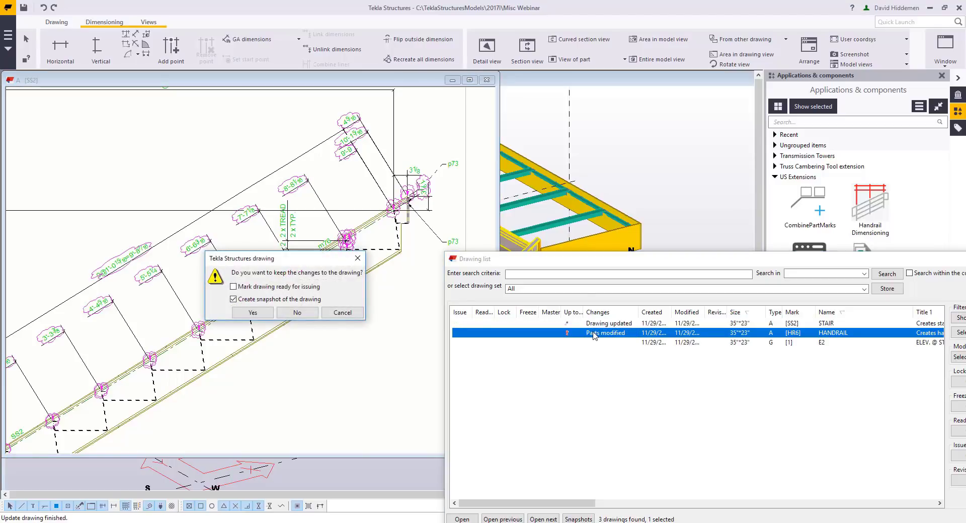
pyautogui.click(264, 316)
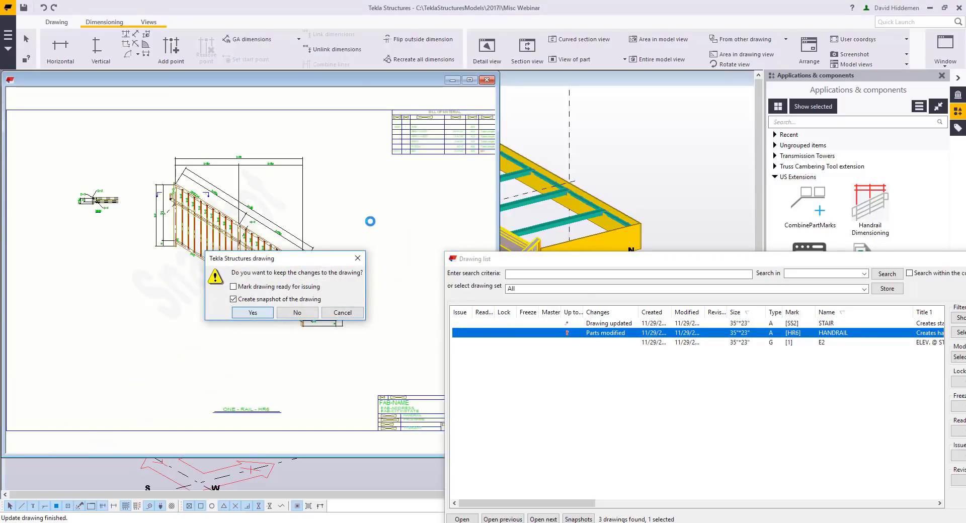
# Examine the clouded dimensions and marks, section A-A and the bill of material in the updated handrail drawing HR6
pyautogui.scroll(5, 186, 202)
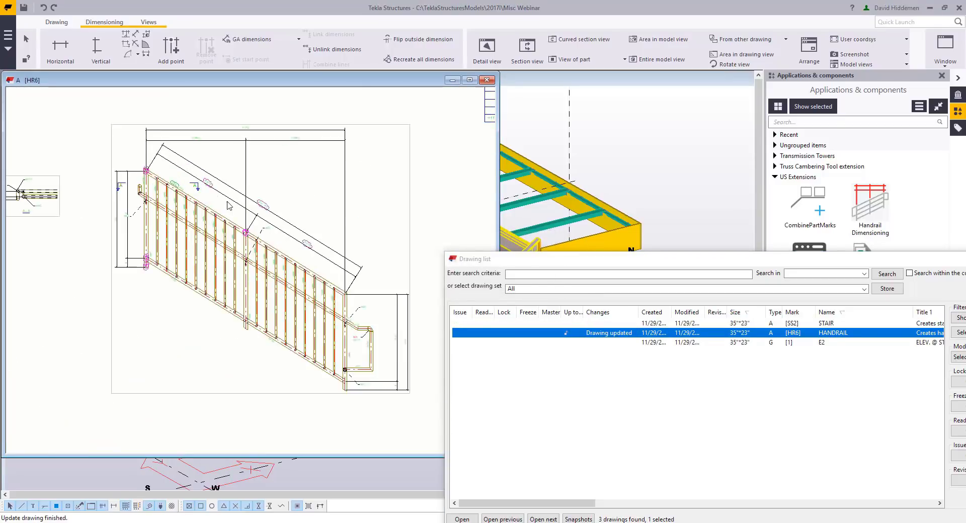
pyautogui.moveTo(185, 202); pyautogui.dragTo(193, 237, button='middle')
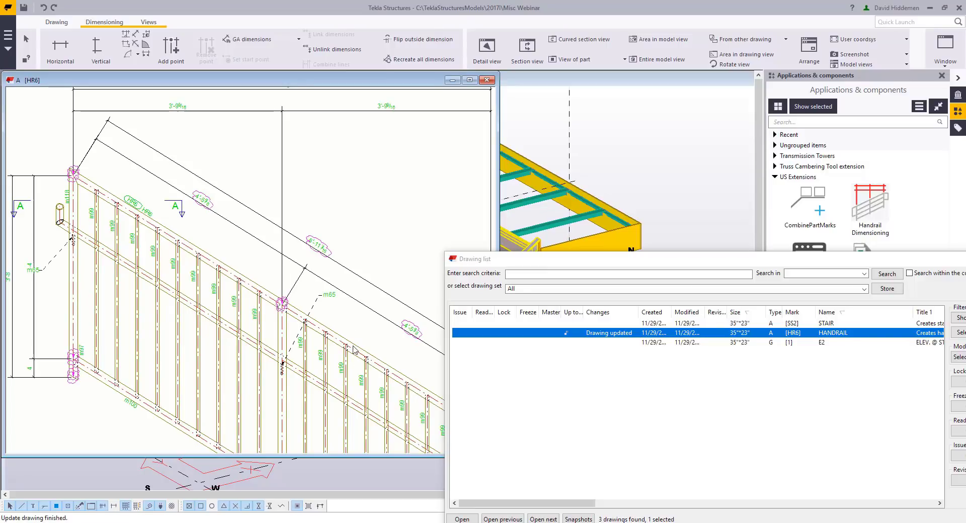
pyautogui.scroll(-3, 322, 340)
pyautogui.moveTo(274, 322); pyautogui.dragTo(288, 306, button='middle')
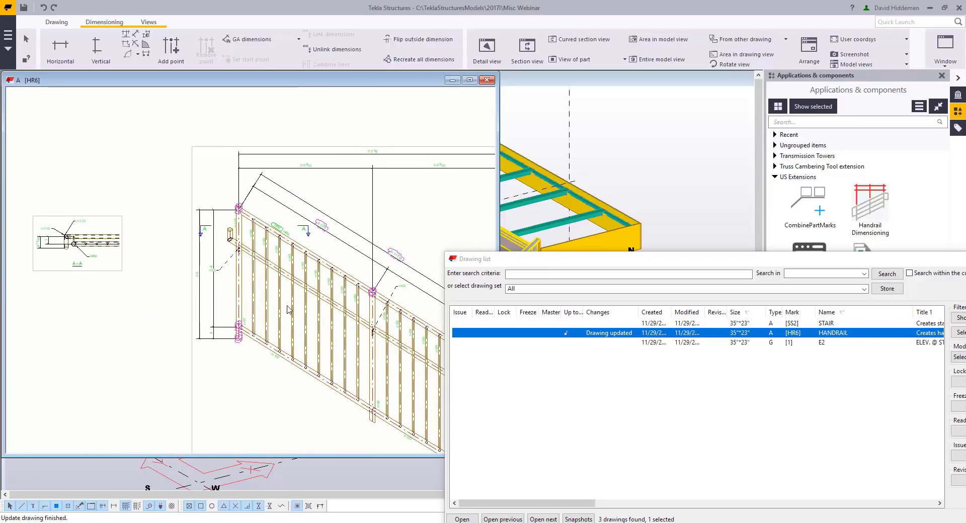
pyautogui.moveTo(160, 347); pyautogui.dragTo(182, 339, button='middle')
pyautogui.scroll(-4, 183, 339)
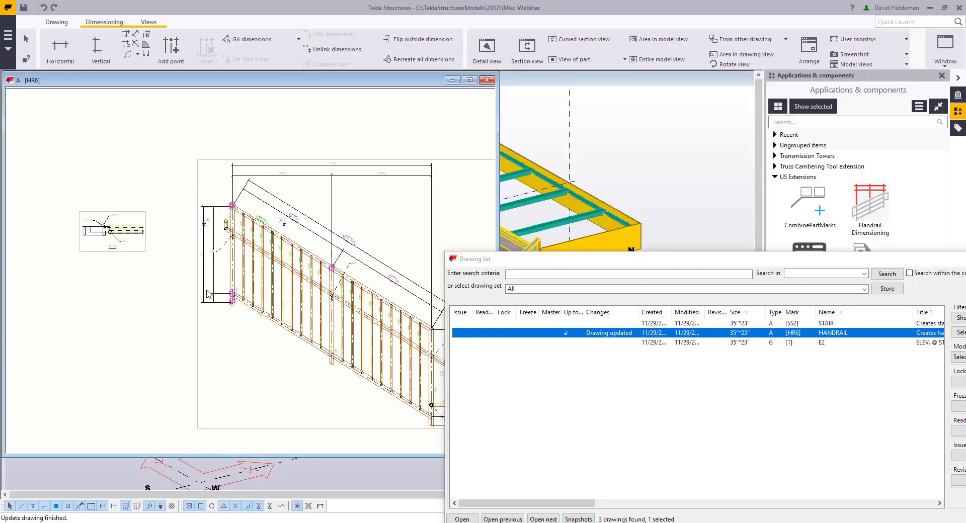
pyautogui.scroll(-3, 250, 362)
pyautogui.moveTo(273, 342); pyautogui.dragTo(267, 290, button='middle')
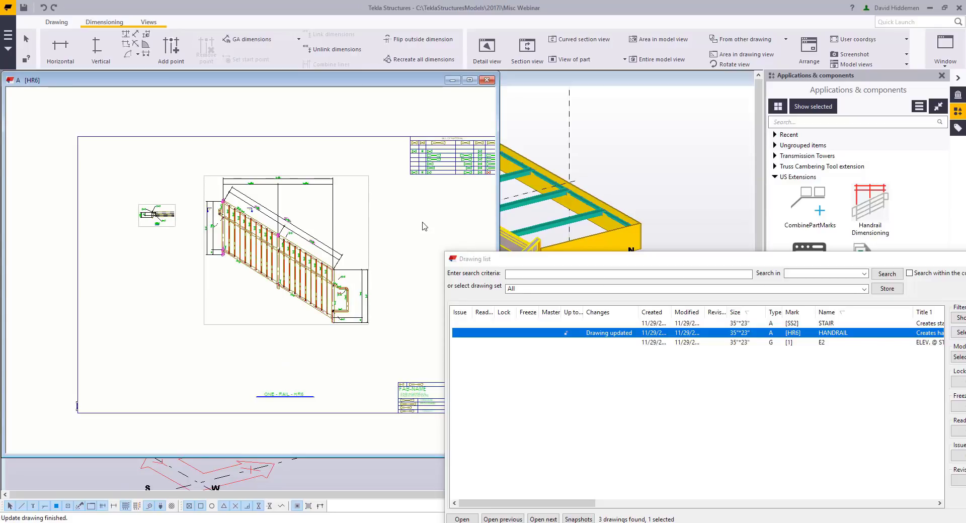
pyautogui.moveTo(417, 225); pyautogui.dragTo(405, 226, button='middle')
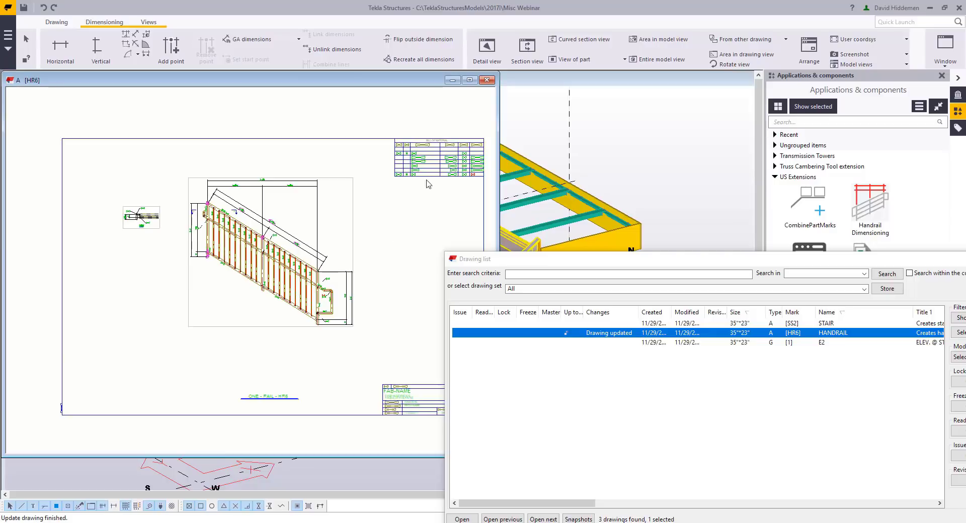
# Close the handrail drawing HR6, keeping its changes with a snapshot, and close the drawing list
pyautogui.click(486, 81)
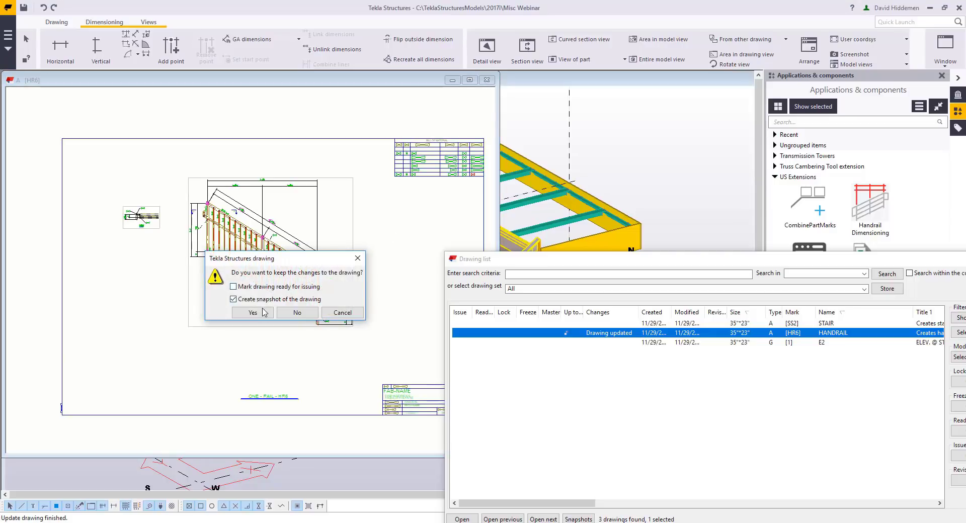
pyautogui.press('Return')
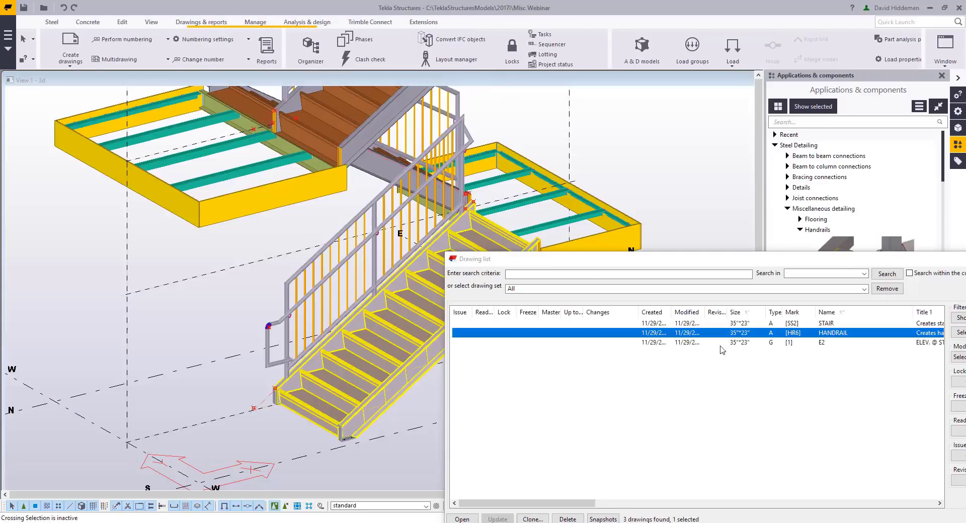
pyautogui.moveTo(811, 264); pyautogui.dragTo(644, 238)
pyautogui.click(861, 237)
pyautogui.scroll(-2, 569, 267)
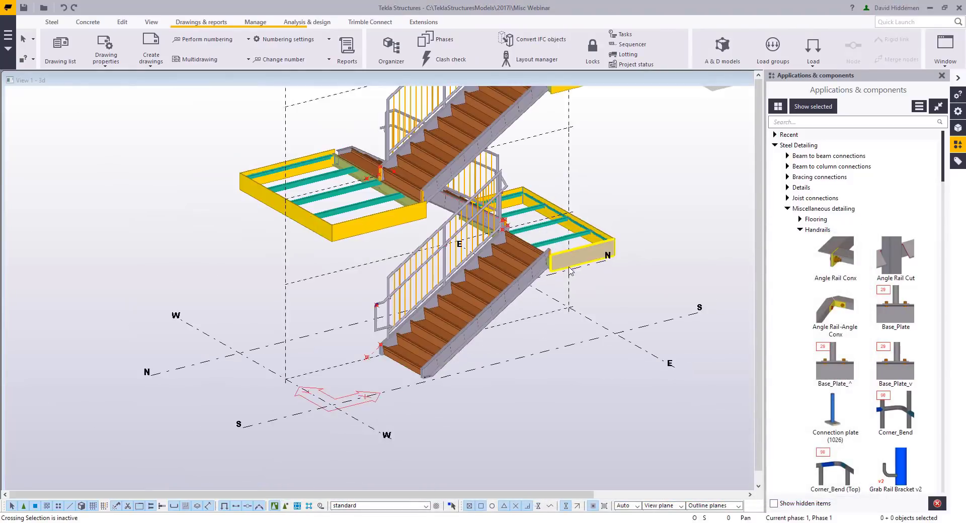
pyautogui.scroll(-5, 571, 270)
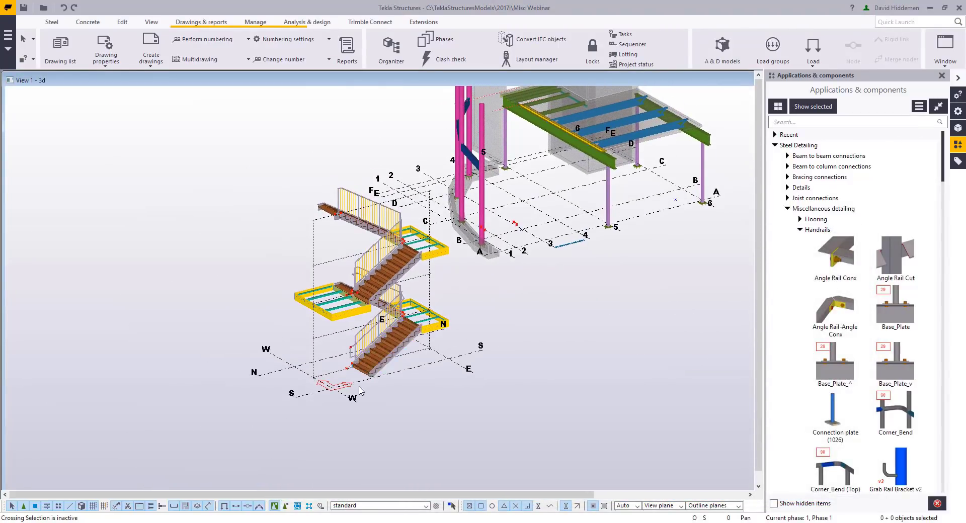
pyautogui.scroll(2, 359, 390)
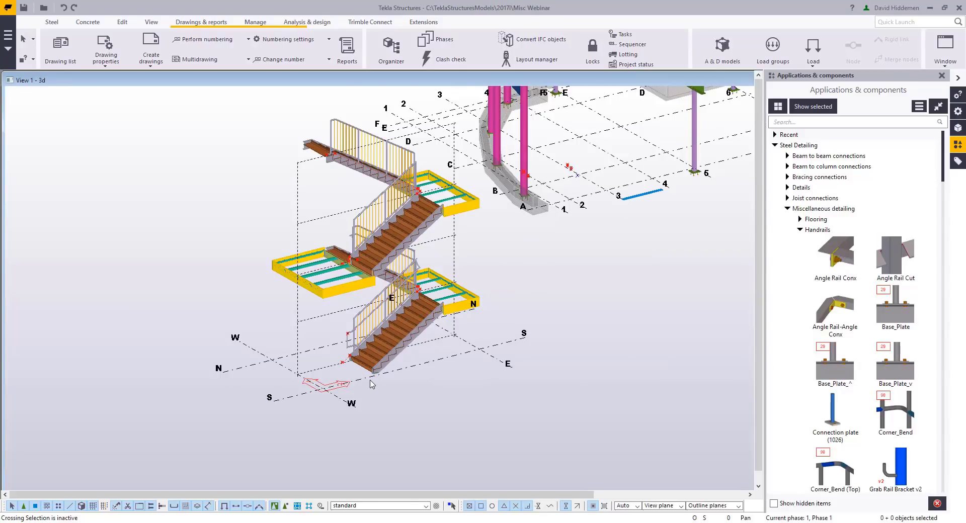
# Set up an NC file export for the lower flight's outer stringer, enabling DSTV for profiles with contour marking
pyautogui.scroll(2, 361, 389)
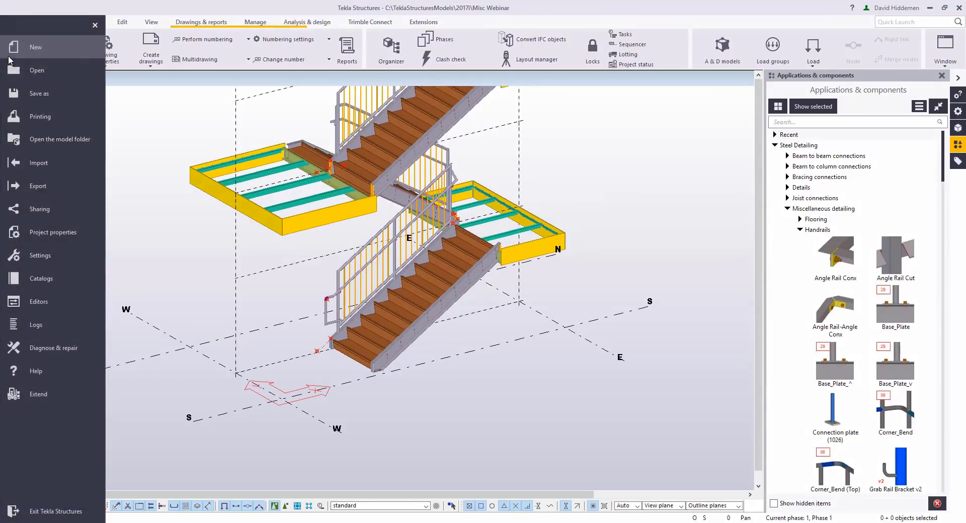
pyautogui.click(31, 186)
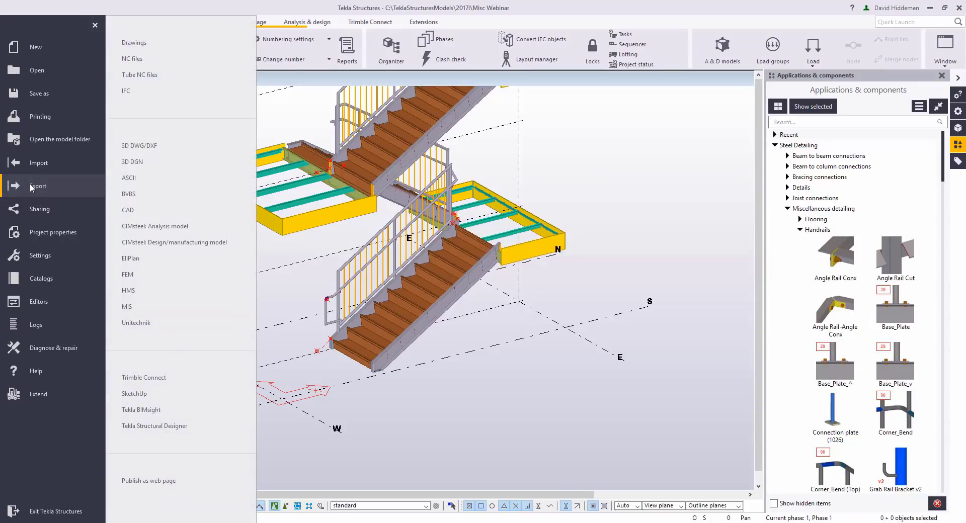
pyautogui.click(133, 59)
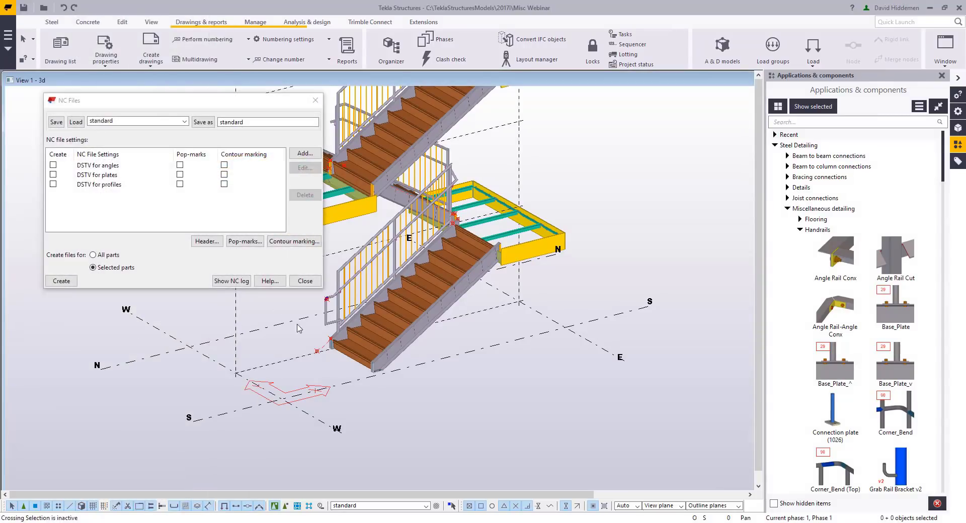
pyautogui.scroll(3, 299, 328)
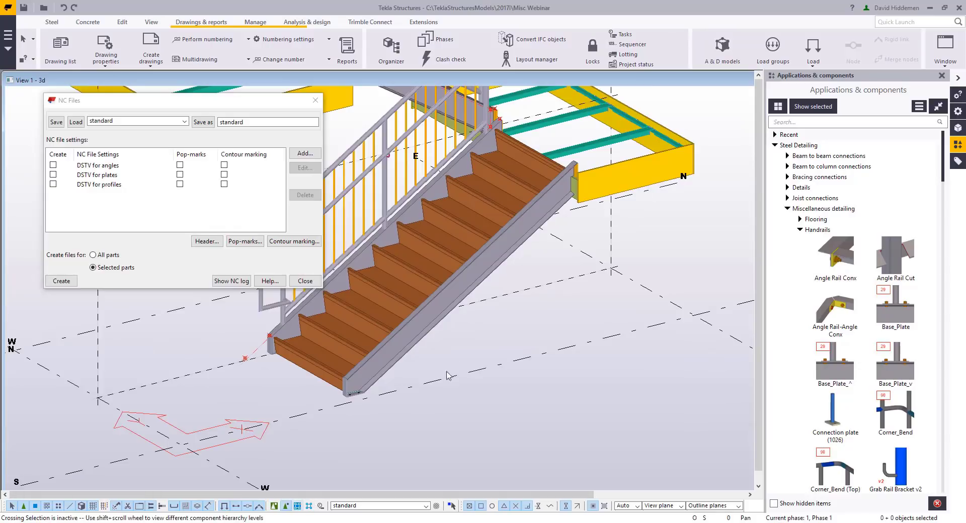
pyautogui.click(445, 327)
pyautogui.moveTo(551, 344); pyautogui.dragTo(563, 360, button='middle')
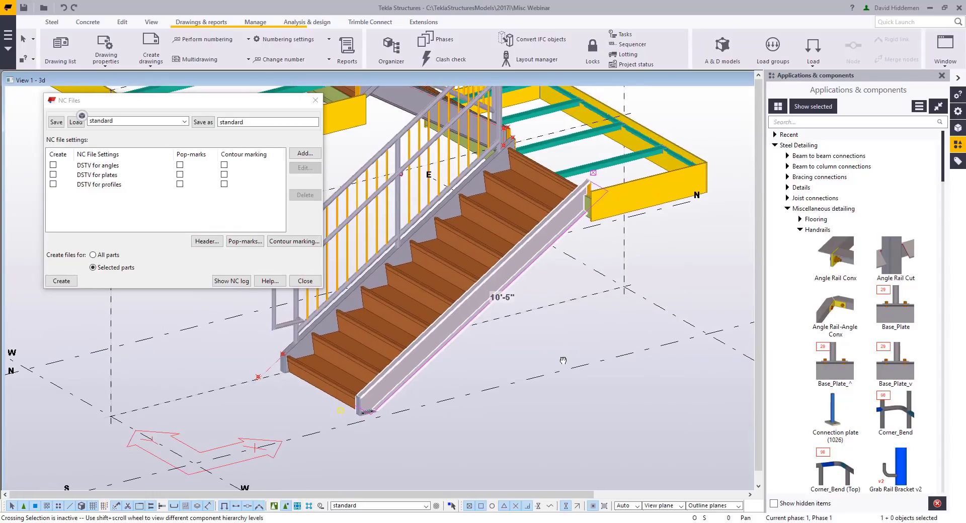
pyautogui.click(53, 184)
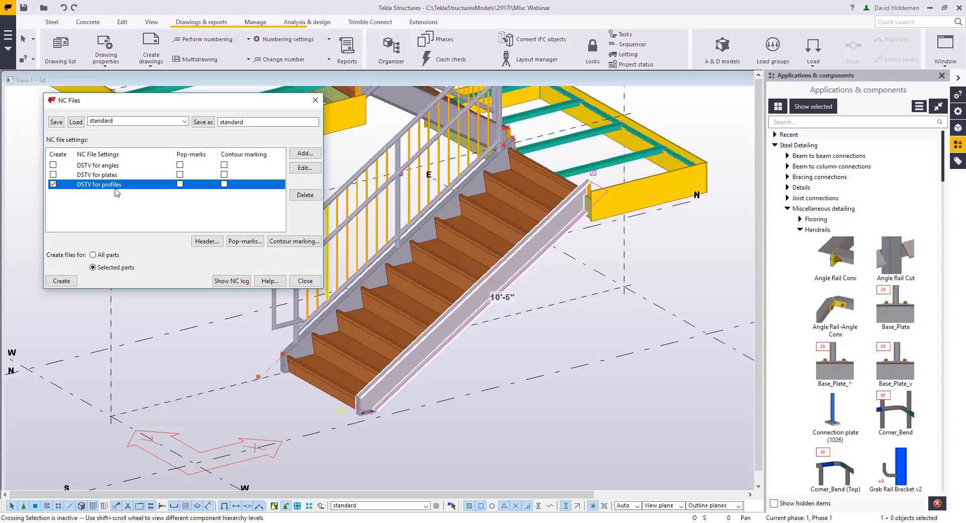
pyautogui.click(224, 184)
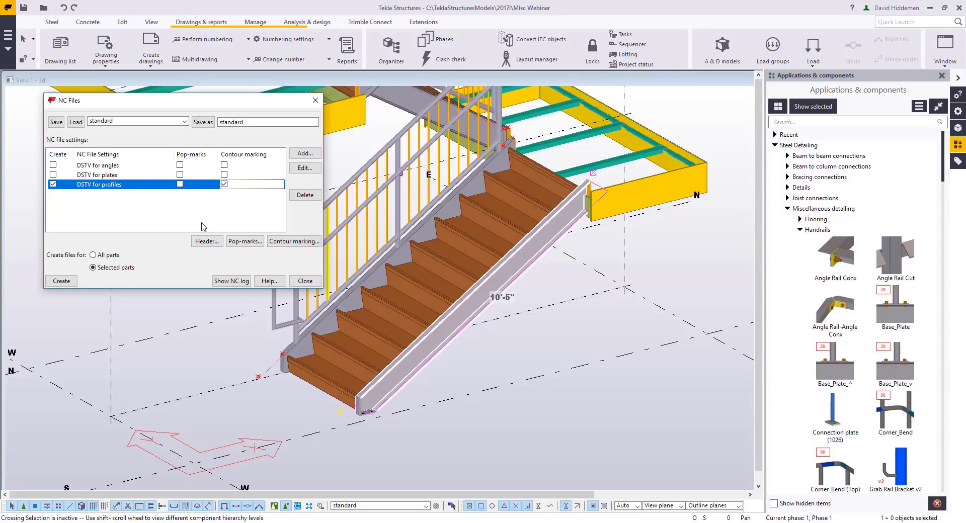
# Add a contour marking rule for all profiles with secondary contour marking set to Yes
pyautogui.click(294, 241)
pyautogui.click(910, 156)
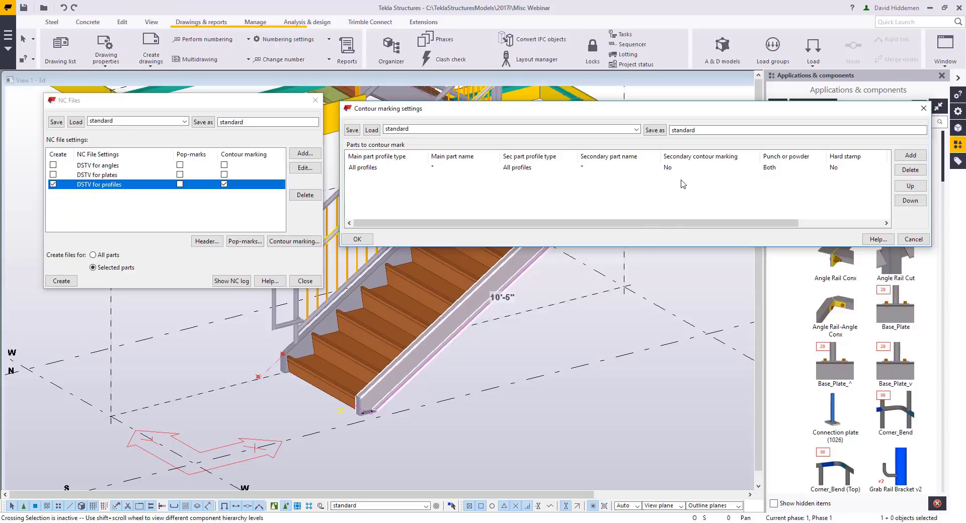
pyautogui.click(669, 167)
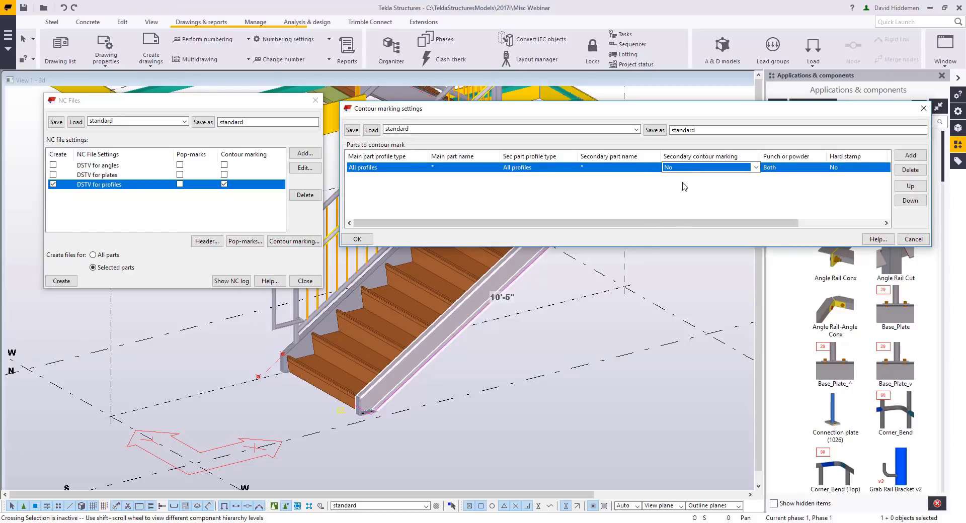
pyautogui.click(679, 167)
pyautogui.click(677, 186)
pyautogui.click(358, 239)
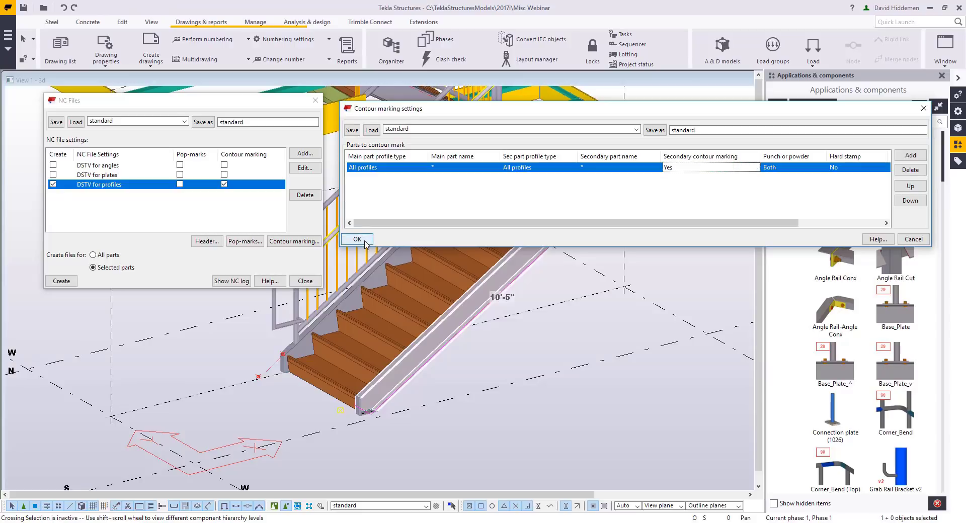
pyautogui.press('Return')
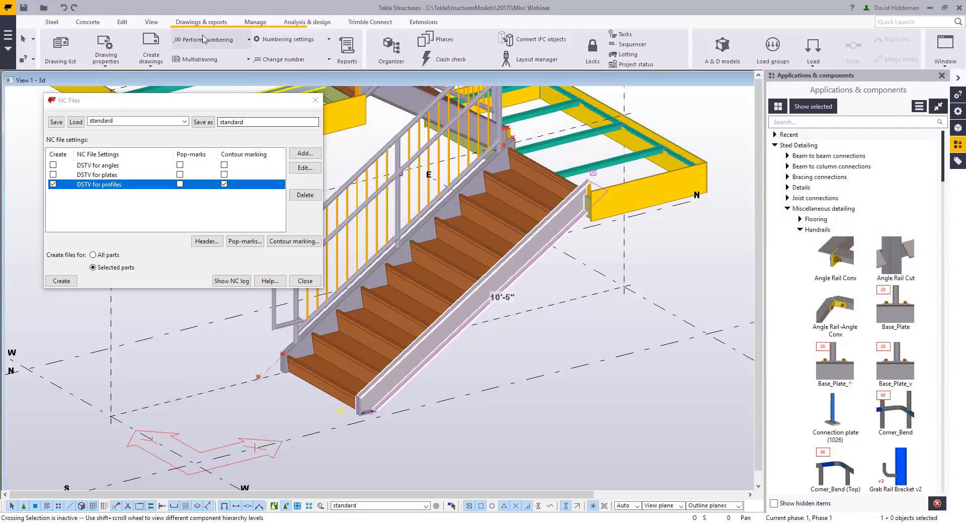
# Perform numbering, create the NC files for the selected stringer, and close the NC file settings
pyautogui.click(248, 39)
pyautogui.click(213, 110)
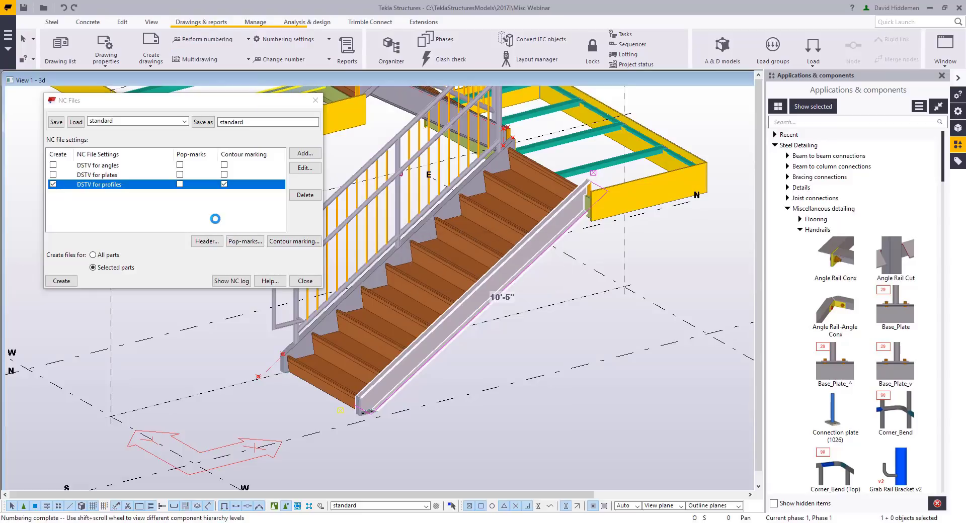
pyautogui.click(61, 281)
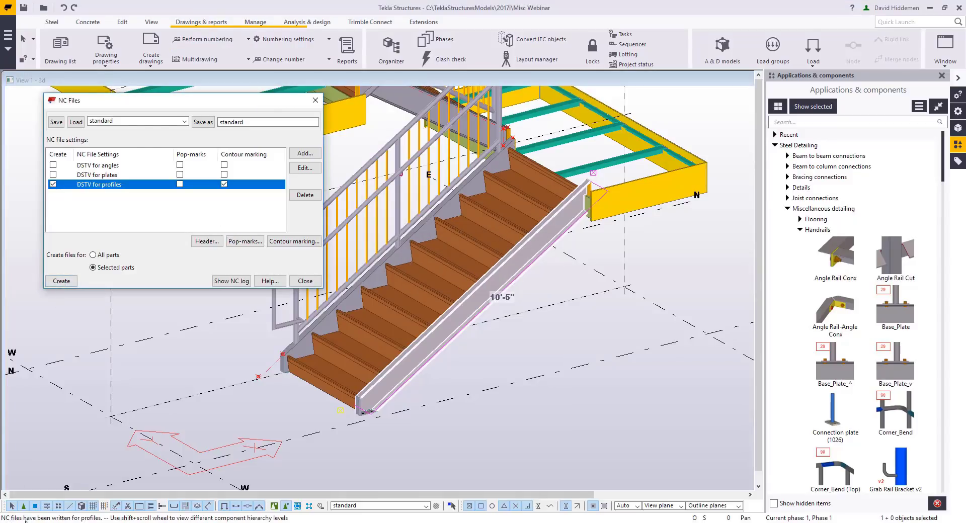
pyautogui.click(305, 281)
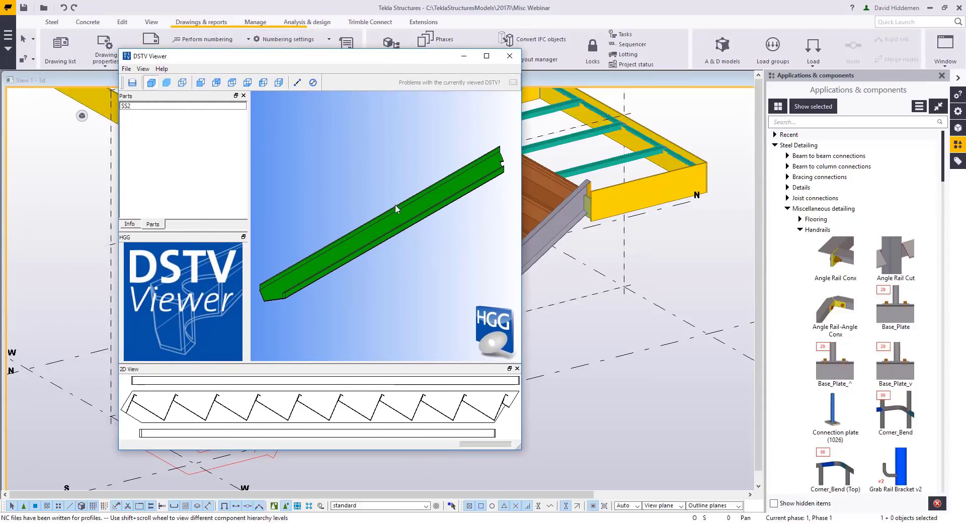
# Examine both faces of stringer SS2 and its tread contour marks in the DSTV Viewer, and close the viewer
pyautogui.scroll(4, 488, 178)
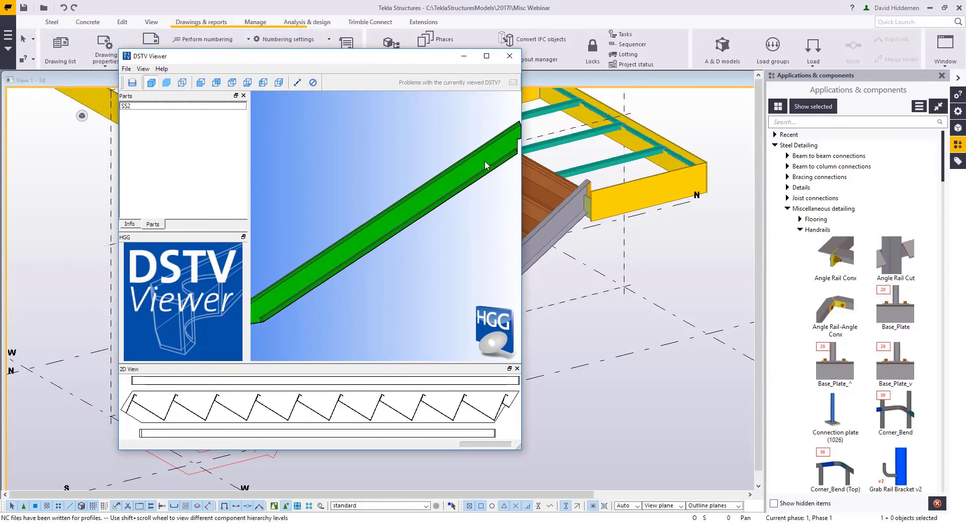
pyautogui.moveTo(485, 162); pyautogui.dragTo(510, 155)
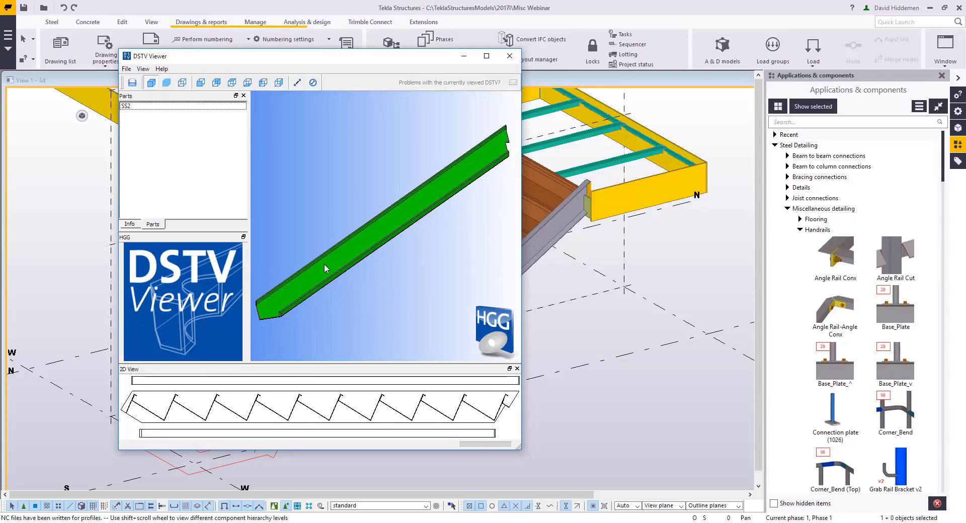
pyautogui.moveTo(324, 268); pyautogui.dragTo(401, 232)
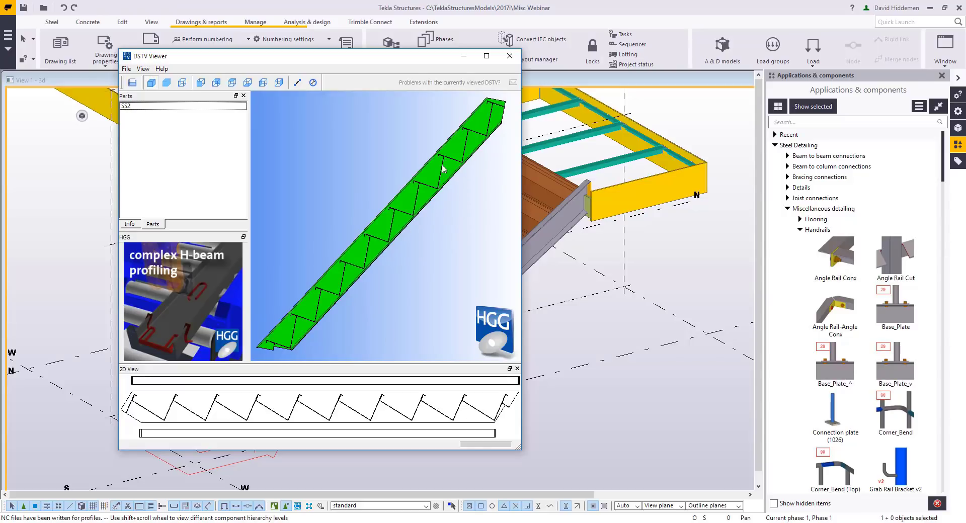
pyautogui.moveTo(443, 168); pyautogui.dragTo(415, 230)
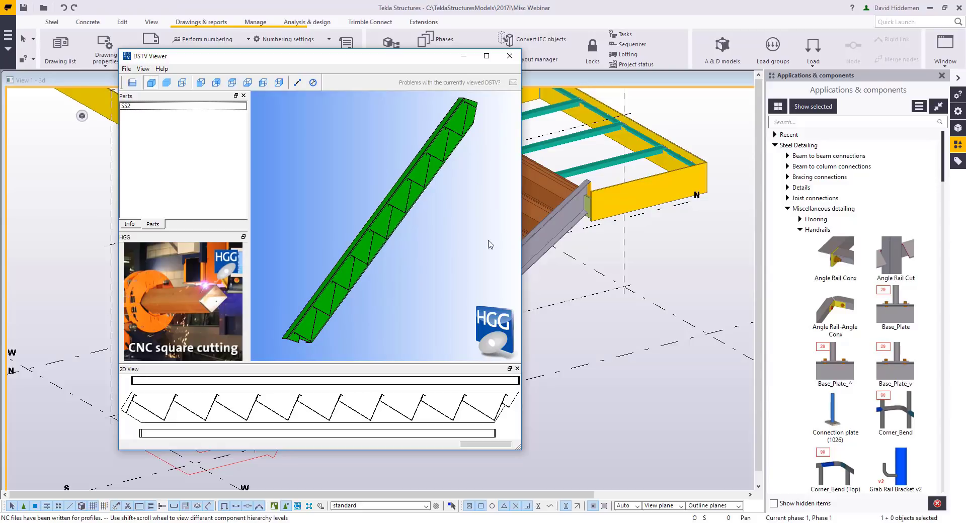
pyautogui.click(510, 55)
# Model a horizontal rectangular plate about 3'-7" by 2'-10" with one long edge on grid line A, between grids 5 and 6
pyautogui.scroll(-3, 506, 336)
pyautogui.scroll(-4, 505, 336)
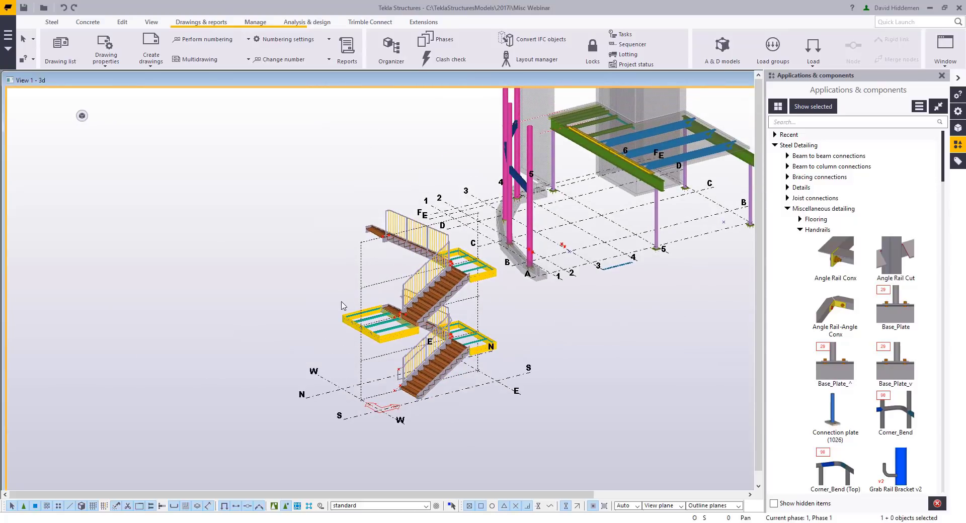
pyautogui.moveTo(521, 298); pyautogui.dragTo(436, 374, button='middle')
pyautogui.scroll(5, 565, 267)
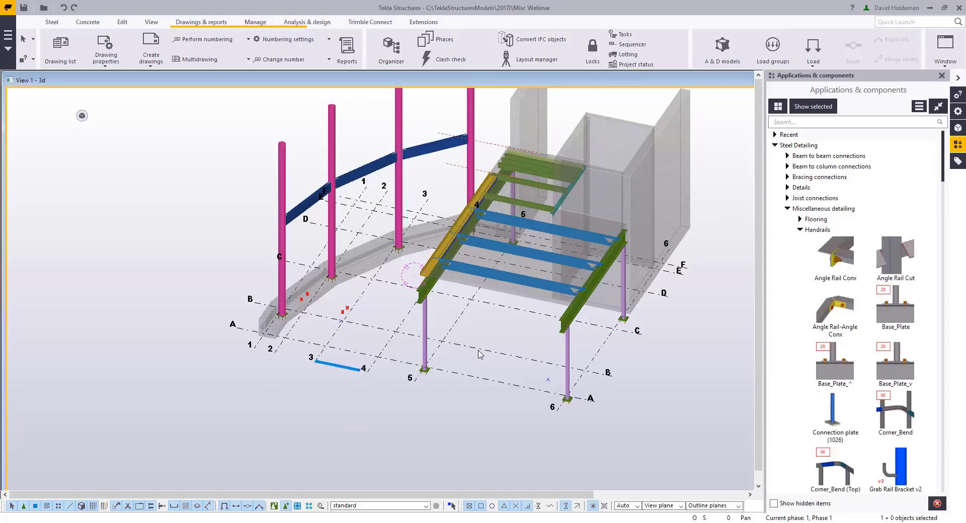
pyautogui.scroll(5, 473, 394)
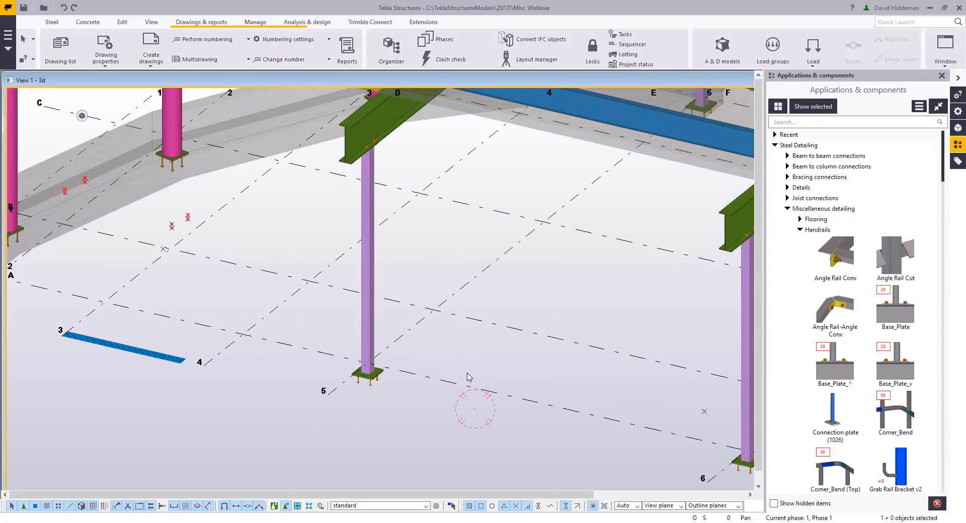
pyautogui.moveTo(541, 374); pyautogui.dragTo(483, 351, button='middle')
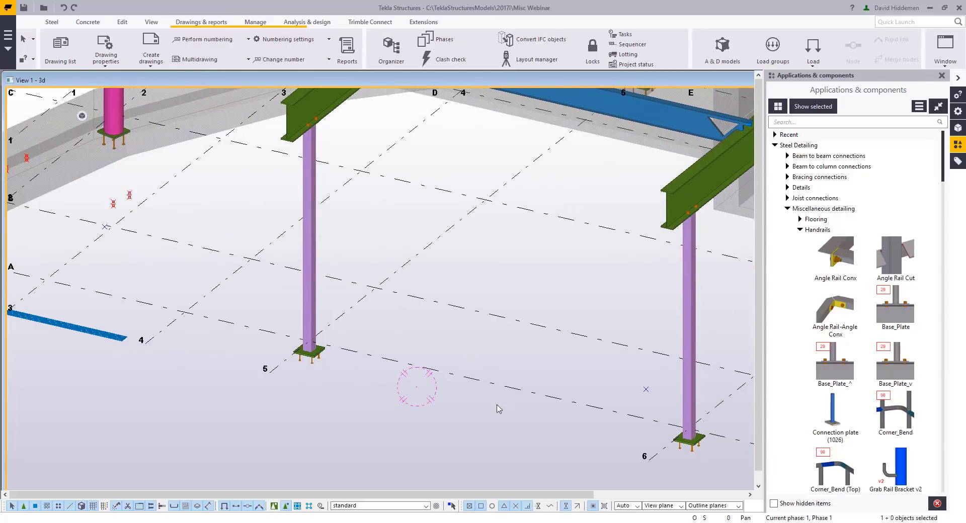
pyautogui.click(51, 23)
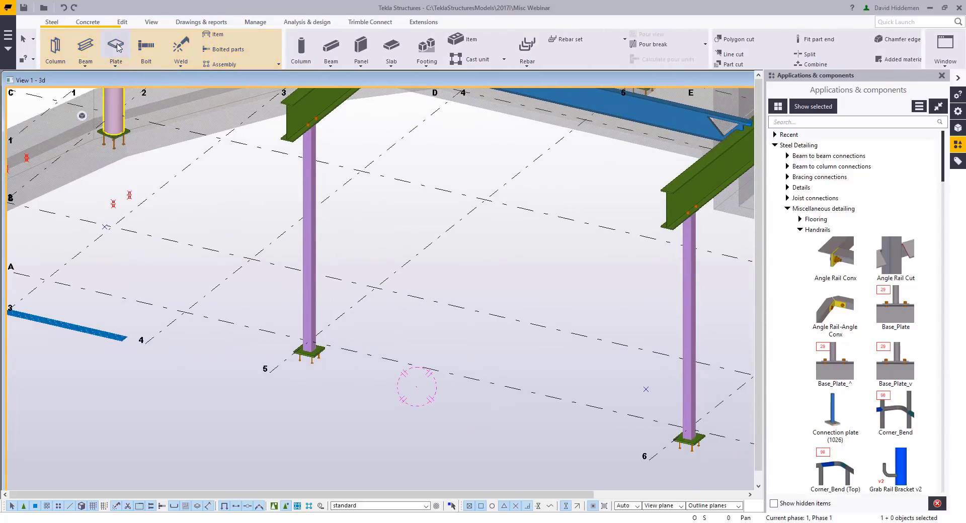
pyautogui.click(116, 47)
pyautogui.scroll(3, 418, 370)
pyautogui.click(408, 376)
pyautogui.moveTo(457, 342); pyautogui.dragTo(327, 302, button='middle')
pyautogui.click(382, 252)
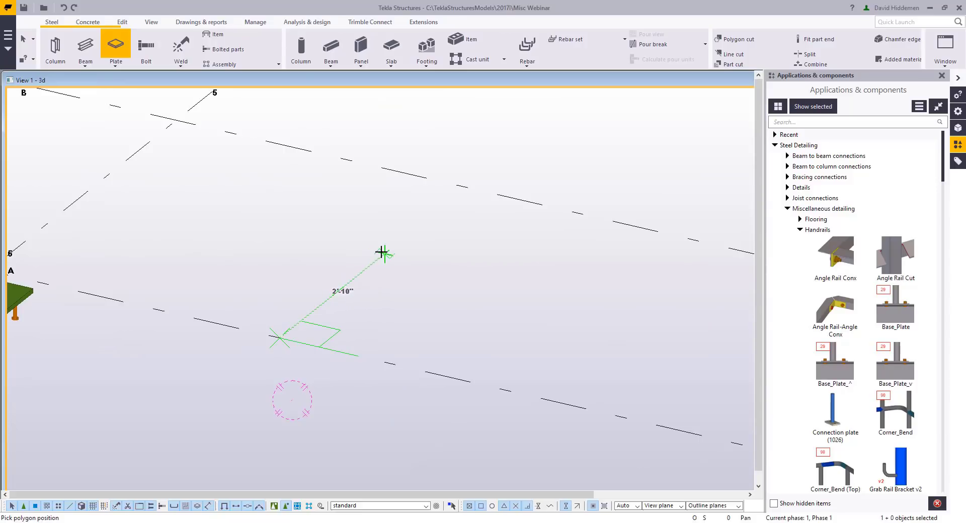
pyautogui.moveTo(535, 306); pyautogui.dragTo(492, 294, button='middle')
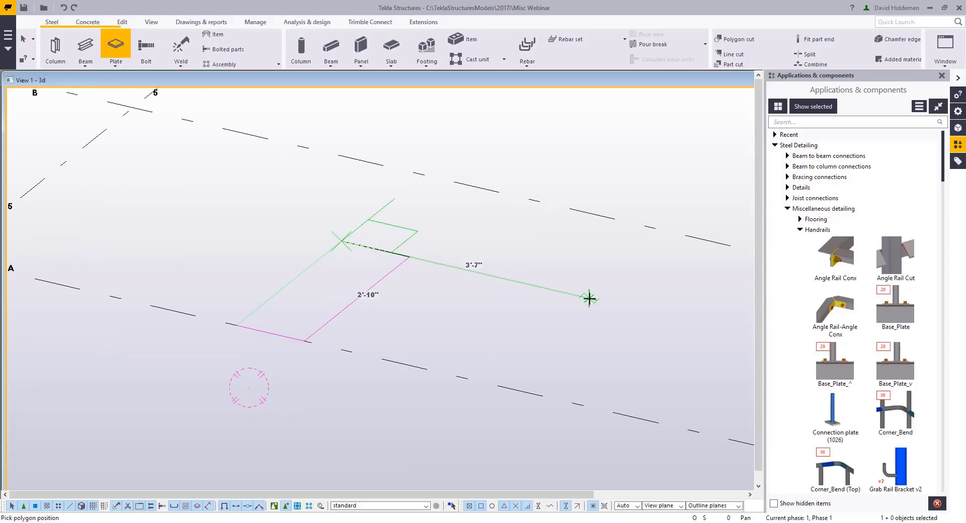
pyautogui.click(589, 297)
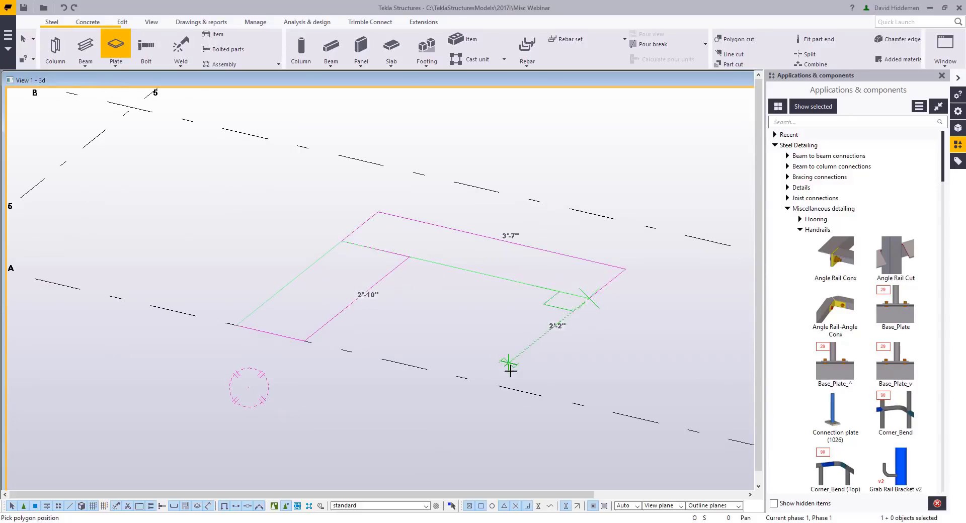
pyautogui.click(485, 383)
pyautogui.middleClick(491, 358)
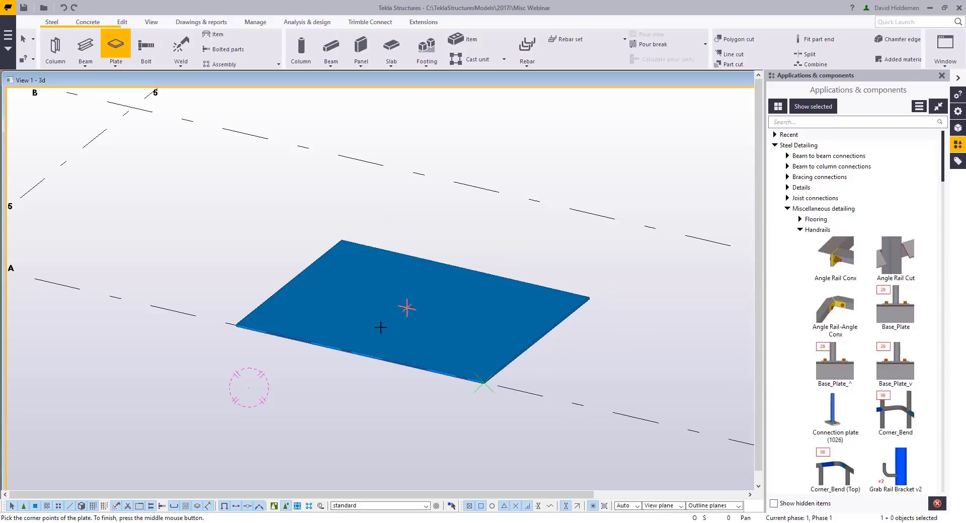
# Model a vertical rectangular plate about 1'-9" long and 11" high, offset from the short edge of the horizontal plate
pyautogui.keyDown('ctrl'); pyautogui.moveTo(387, 321); pyautogui.dragTo(341, 316, button='middle'); pyautogui.keyUp('ctrl')
pyautogui.scroll(2, 257, 279)
pyautogui.click(268, 307)
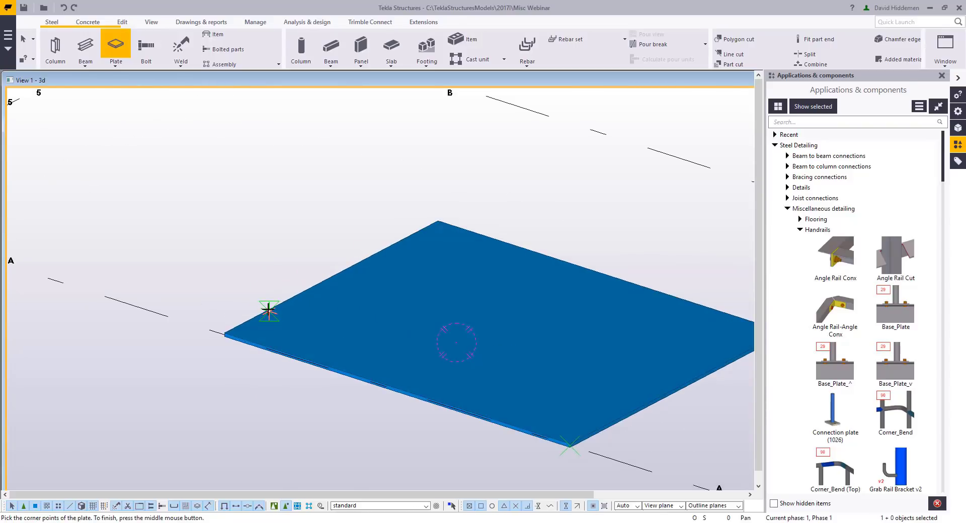
pyautogui.click(238, 300)
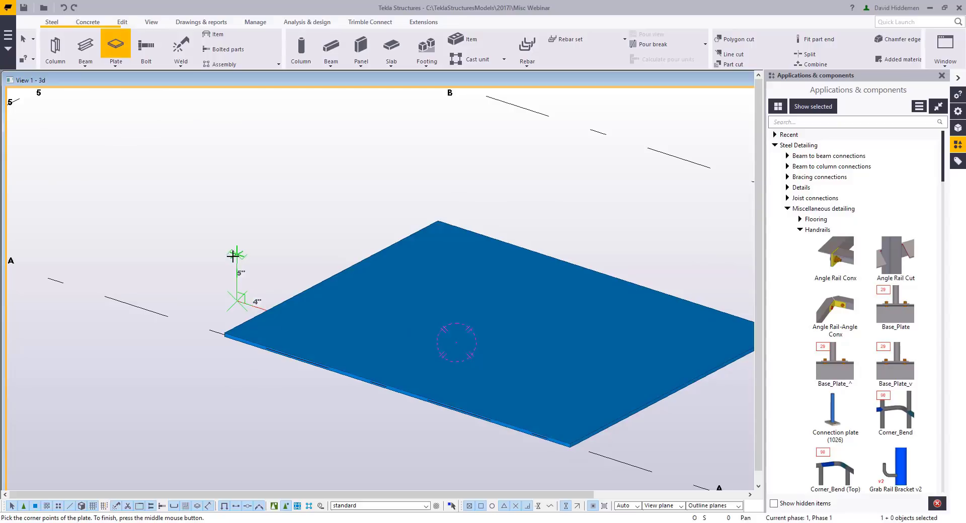
pyautogui.click(232, 256)
pyautogui.moveTo(373, 203); pyautogui.dragTo(351, 288, button='middle')
pyautogui.click(345, 168)
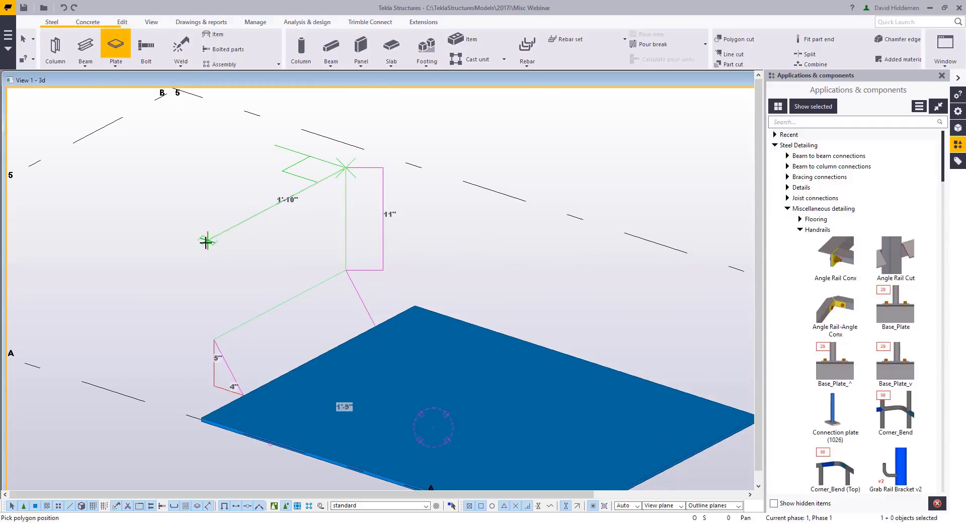
pyautogui.click(211, 237)
pyautogui.middleClick(355, 270)
pyautogui.scroll(-1, 355, 270)
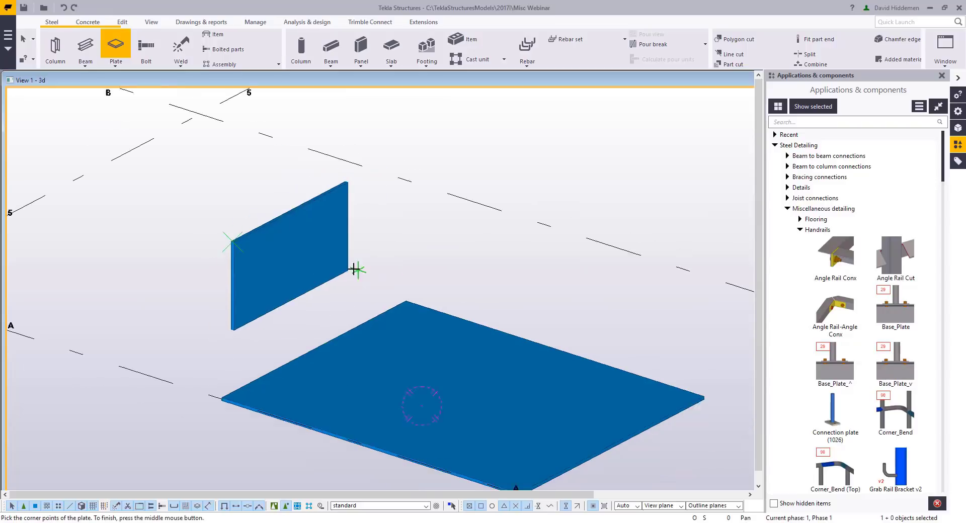
pyautogui.moveTo(353, 269); pyautogui.dragTo(224, 271, button='middle')
pyautogui.scroll(4, 334, 328)
pyautogui.click(334, 307)
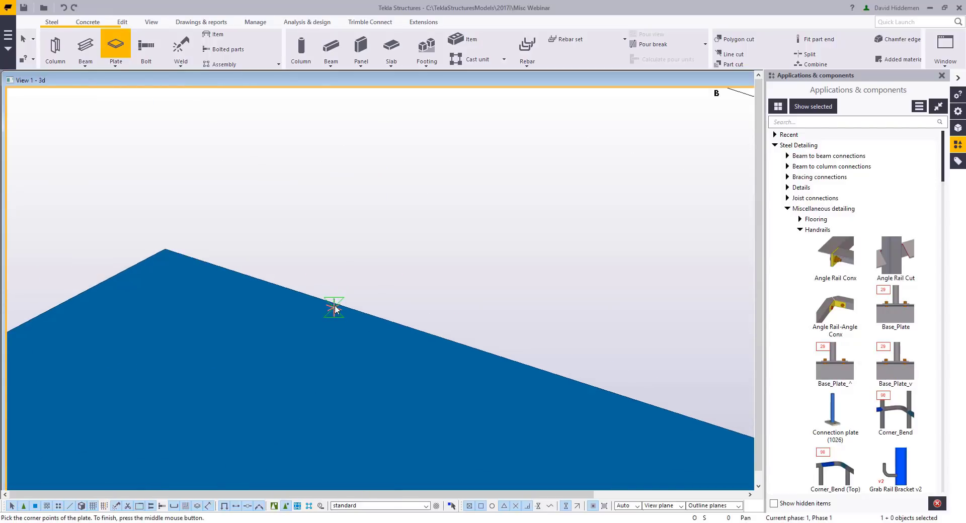
pyautogui.scroll(-4, 335, 308)
pyautogui.scroll(3, 348, 289)
pyautogui.press('Escape')
# Create an upright plate about 1'-11" by 1'-6" beside the horizontal plate's long edge, offset 4" outward and 3" upward
pyautogui.click(117, 46)
pyautogui.scroll(1, 264, 245)
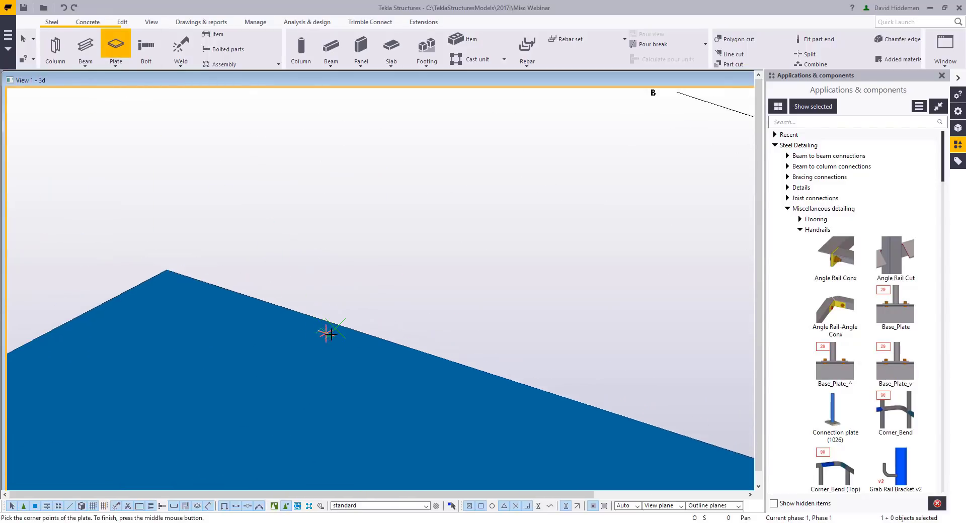
pyautogui.click(331, 334)
pyautogui.scroll(-2, 377, 301)
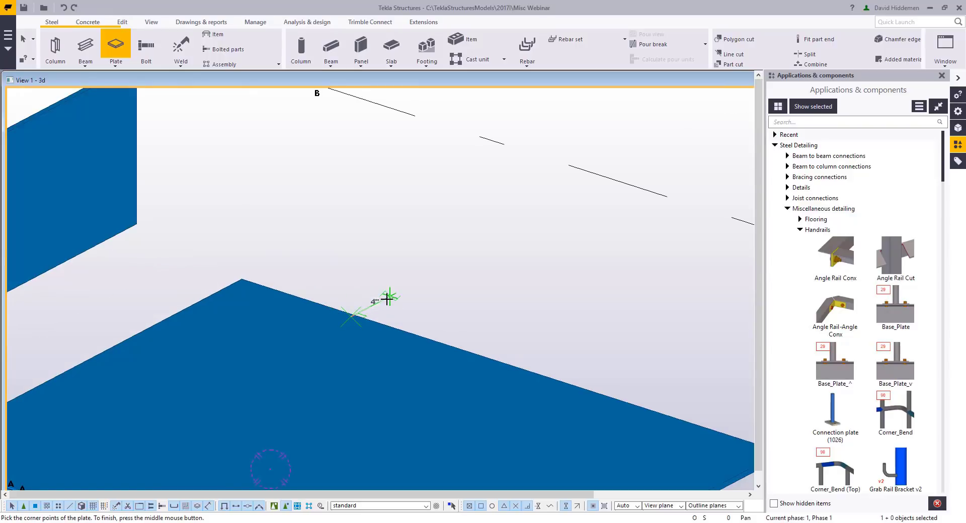
pyautogui.click(390, 254)
pyautogui.scroll(-2, 503, 287)
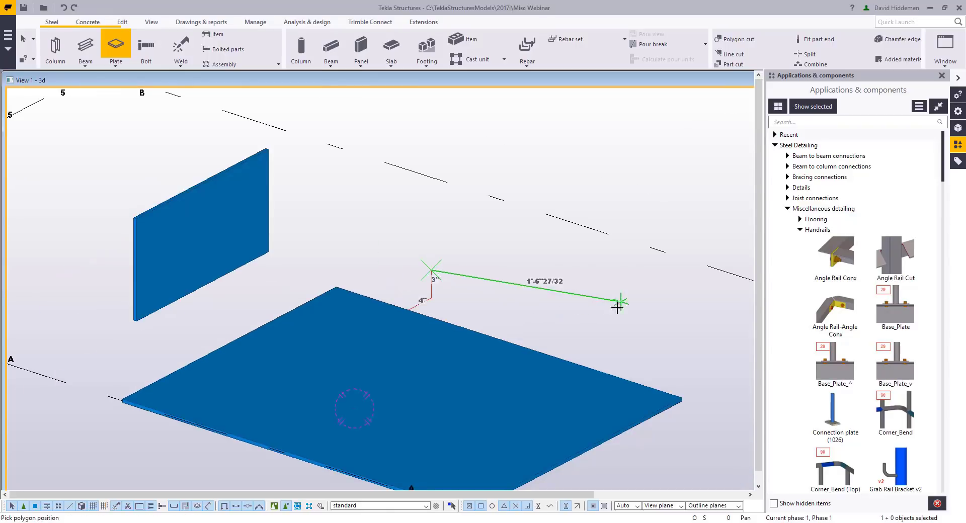
pyautogui.click(613, 329)
pyautogui.click(616, 161)
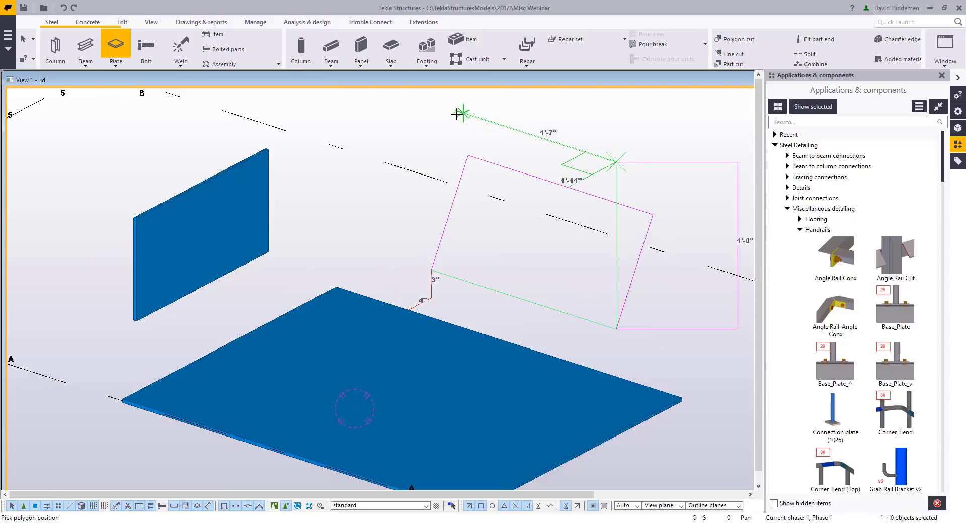
pyautogui.click(430, 100)
pyautogui.middleClick(430, 99)
pyautogui.scroll(-3, 470, 209)
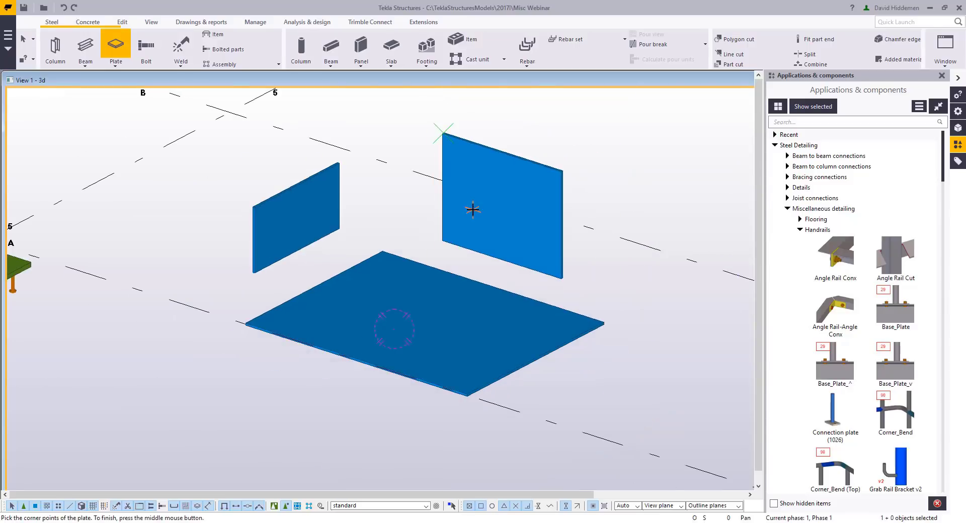
pyautogui.press('Escape')
# Create a bent plate using parts that joins the horizontal plate to both upright plates, and end the command
pyautogui.click(115, 62)
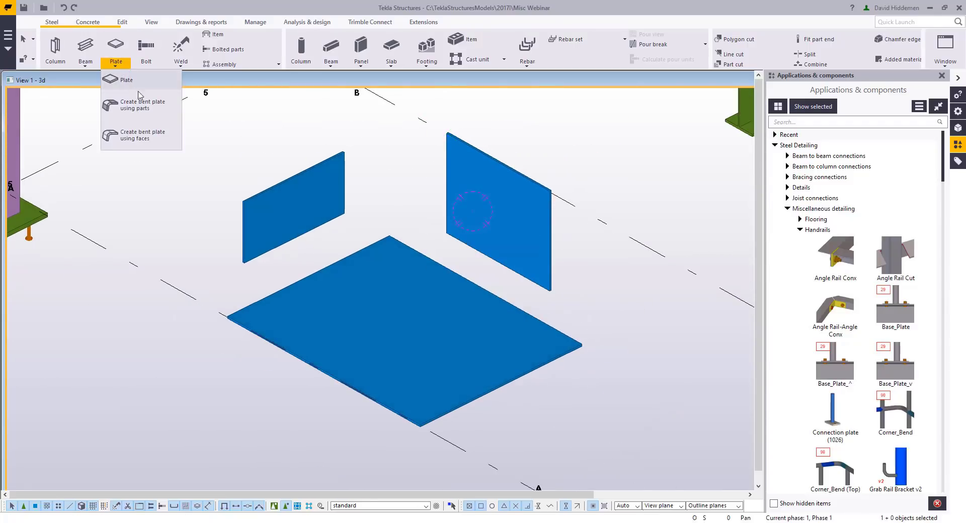
pyautogui.click(162, 113)
pyautogui.click(331, 293)
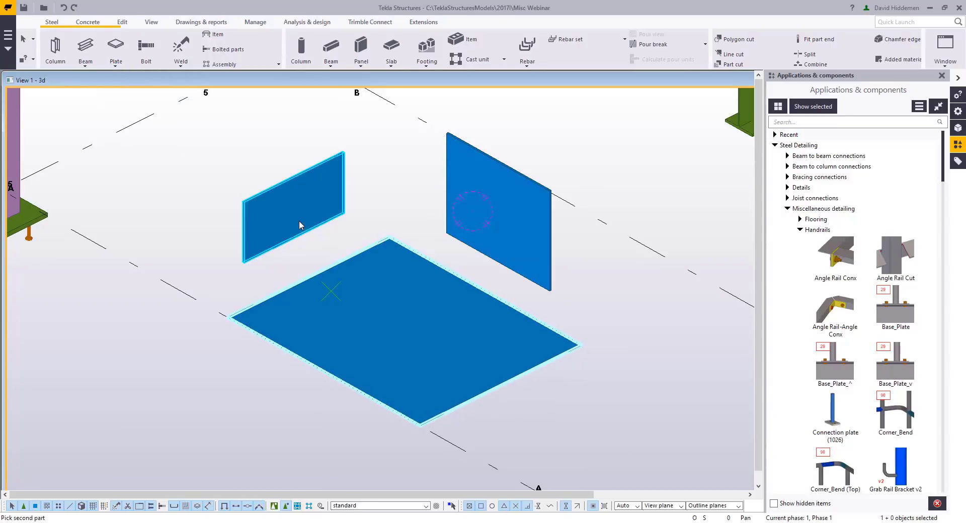
pyautogui.click(298, 221)
pyautogui.click(482, 233)
pyautogui.click(431, 271)
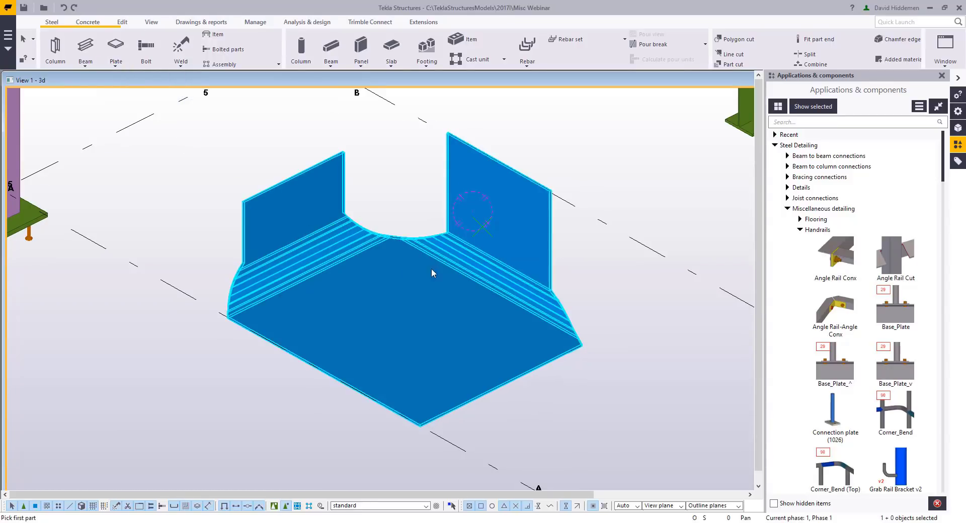
pyautogui.keyDown('ctrl'); pyautogui.moveTo(431, 272); pyautogui.dragTo(466, 244, button='middle'); pyautogui.keyUp('ctrl')
pyautogui.rightClick(383, 215)
pyautogui.click(397, 219)
# With direct modification on, make the bend at the larger upright plate a narrow bend and change the bend type at the smaller upright plate
pyautogui.keyDown('ctrl'); pyautogui.moveTo(398, 219); pyautogui.dragTo(332, 511, button='middle'); pyautogui.keyUp('ctrl')
pyautogui.scroll(2, 501, 233)
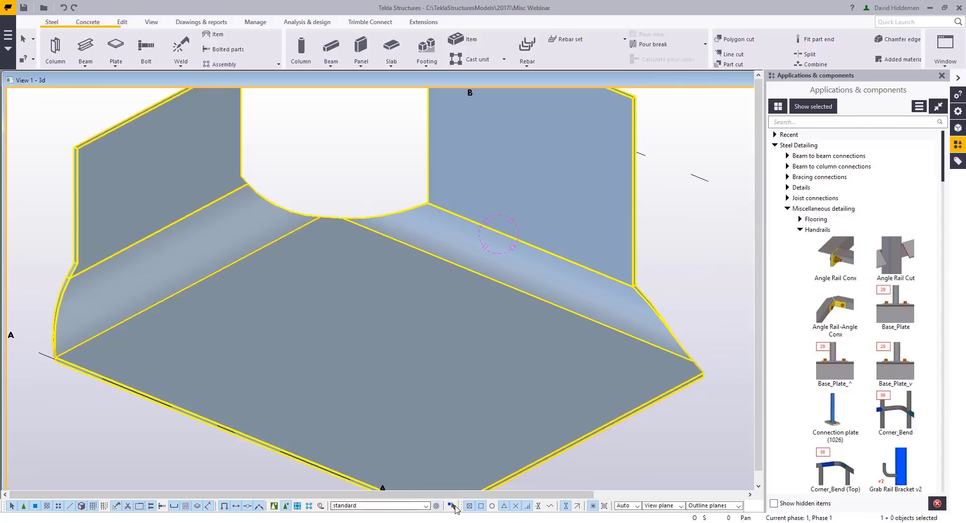
pyautogui.click(453, 506)
pyautogui.click(524, 269)
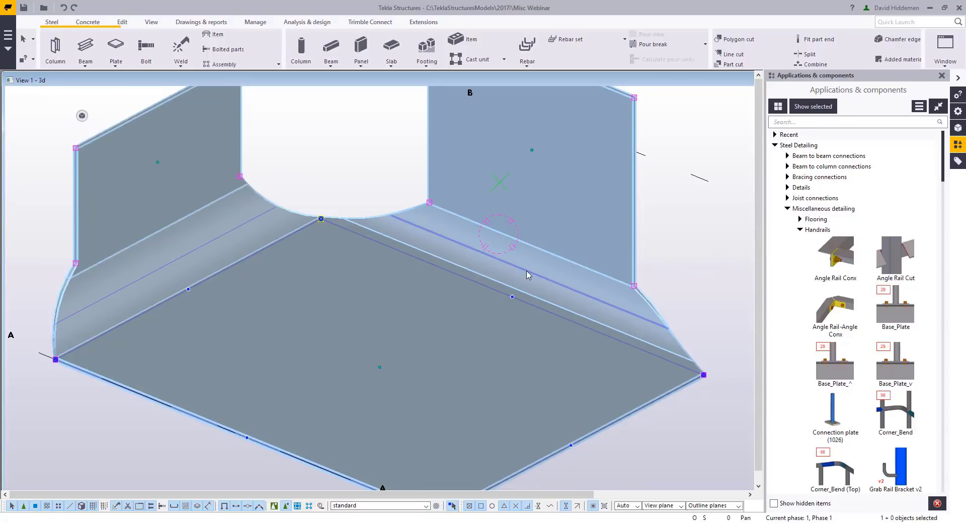
pyautogui.click(137, 119)
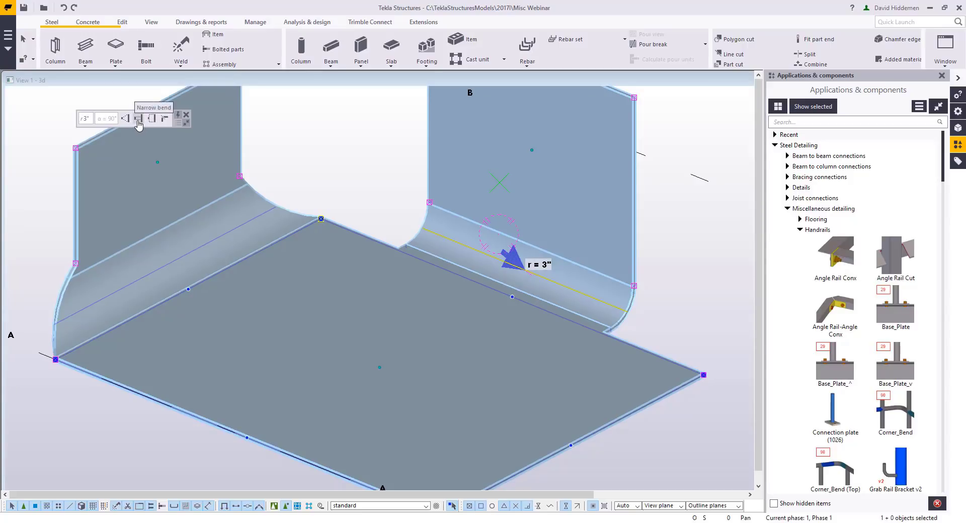
pyautogui.click(201, 257)
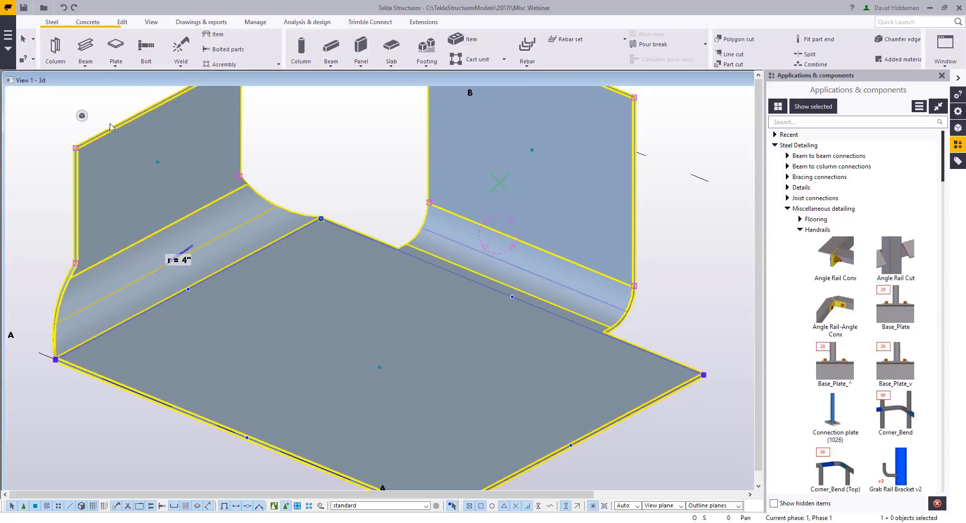
pyautogui.click(150, 119)
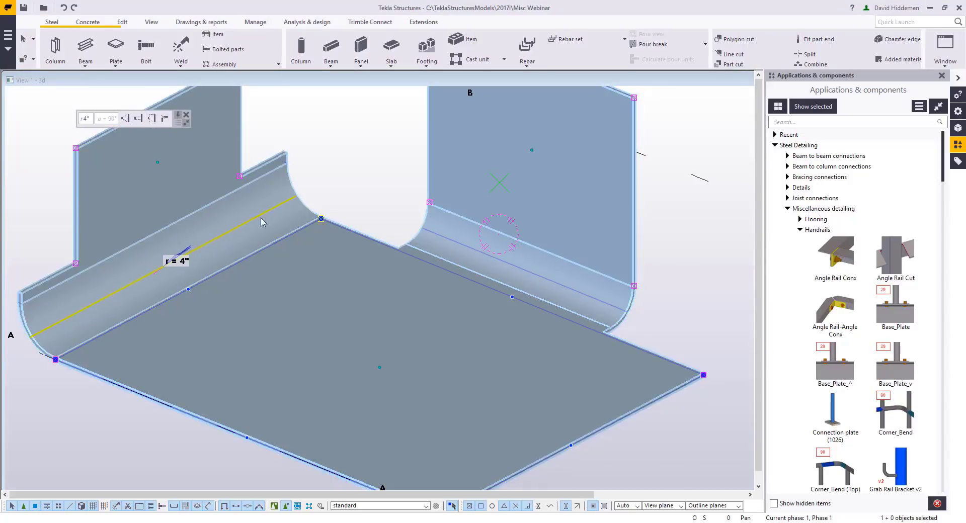
# Enlarge the bent plate's larger upright face to 3'-0" wide and 2'-2" high by moving its edges
pyautogui.scroll(-2, 243, 270)
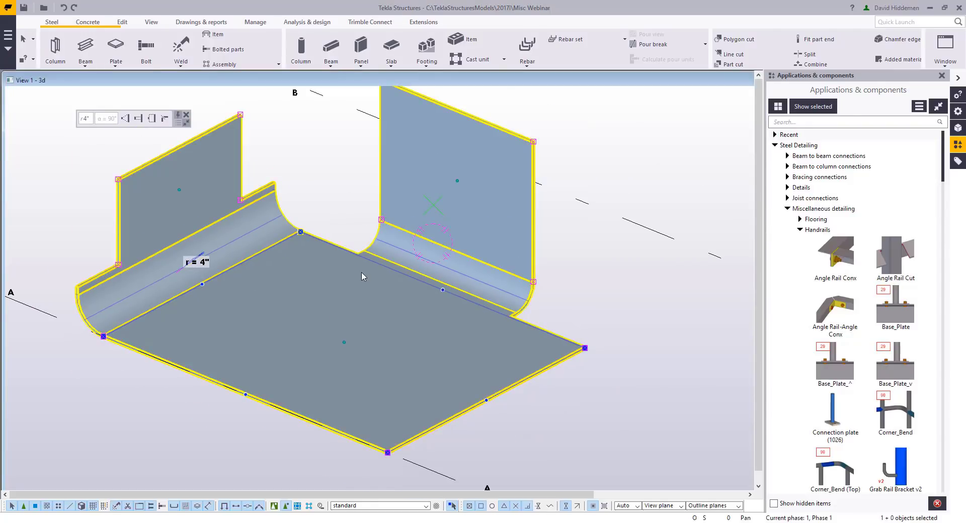
pyautogui.moveTo(423, 195); pyautogui.dragTo(408, 263, button='middle')
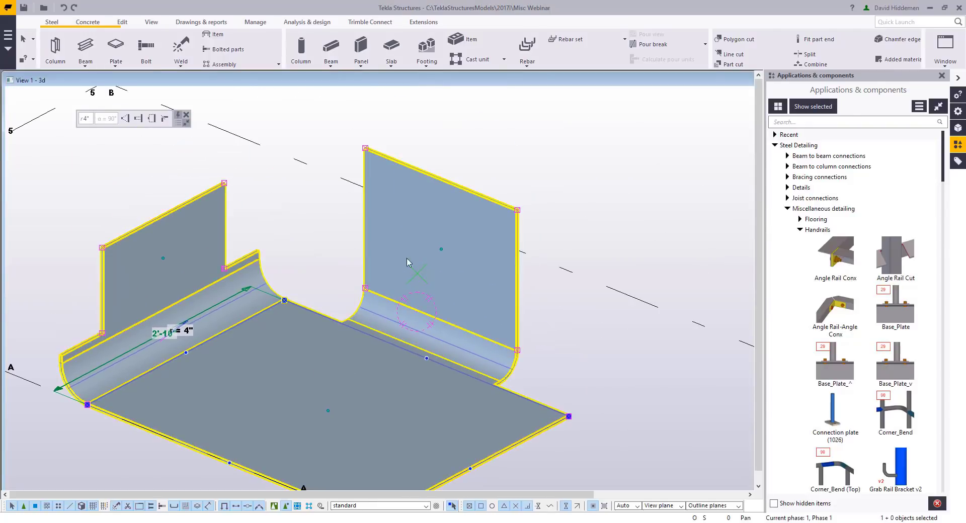
pyautogui.click(446, 250)
pyautogui.moveTo(482, 196); pyautogui.dragTo(563, 197)
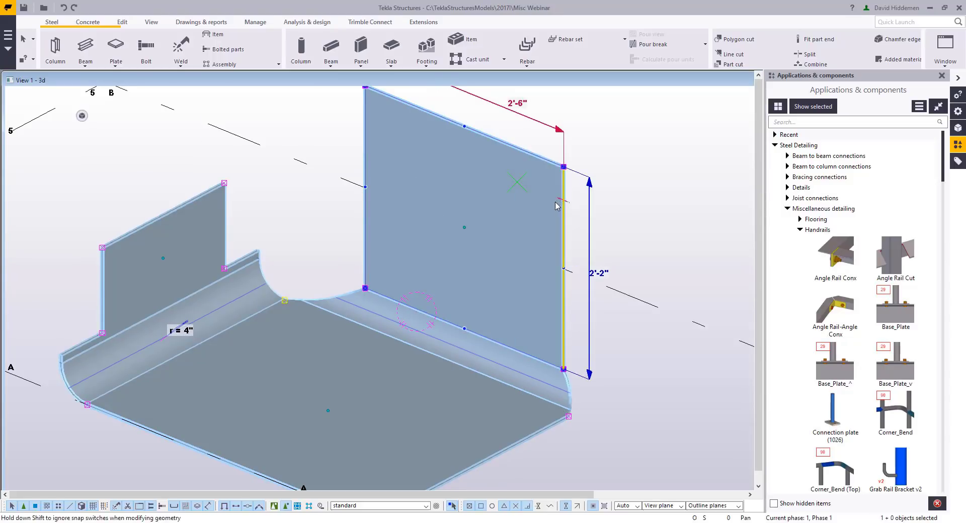
pyautogui.moveTo(359, 182); pyautogui.dragTo(325, 169)
pyautogui.scroll(-1, 357, 267)
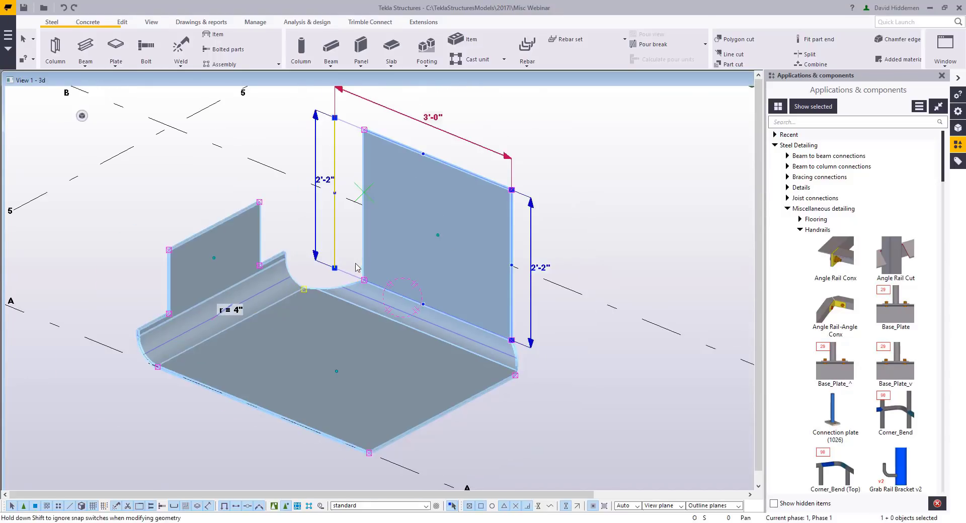
# Delete the whole bent plate from the model
pyautogui.scroll(-2, 335, 284)
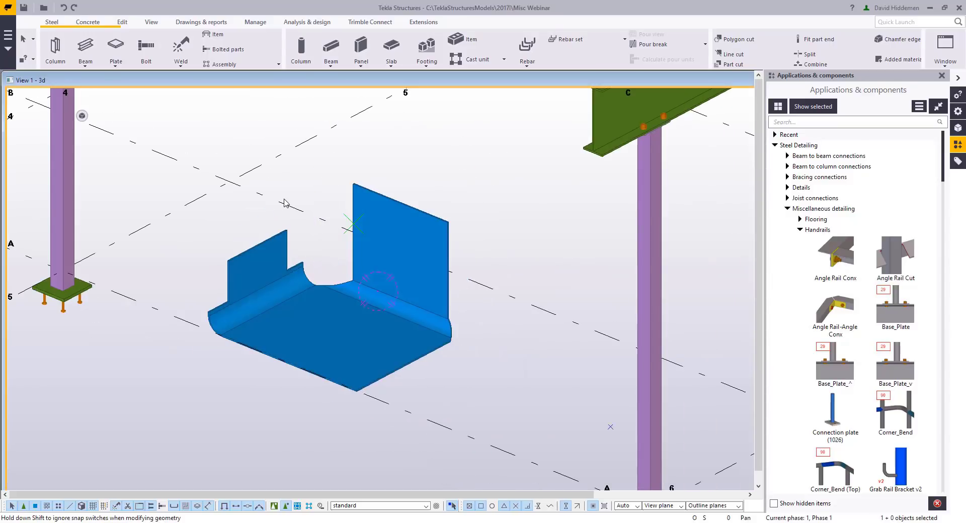
pyautogui.scroll(2, 332, 342)
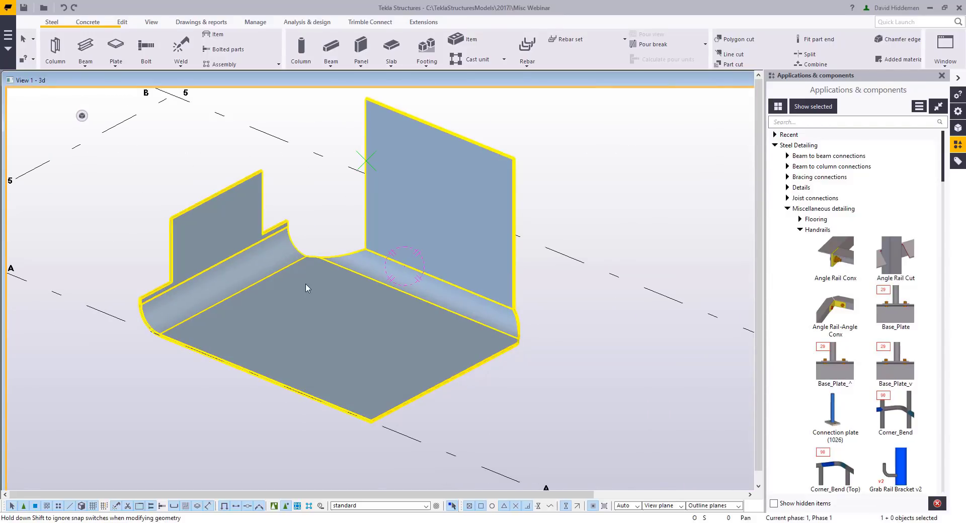
pyautogui.press('Delete')
pyautogui.scroll(-3, 326, 325)
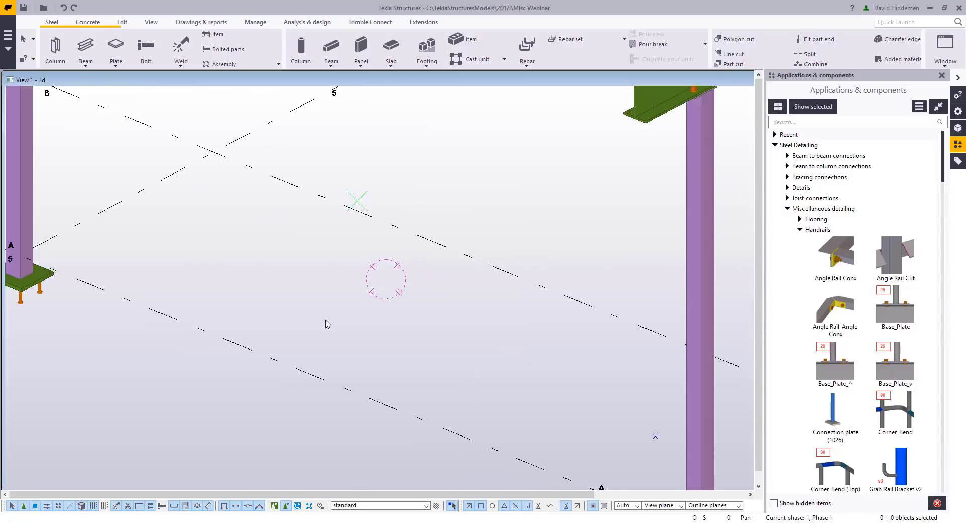
# Create a narrow upright plate 1'-0" high and 2" wide, starting on grid line A between the two columns
pyautogui.click(115, 46)
pyautogui.scroll(5, 276, 338)
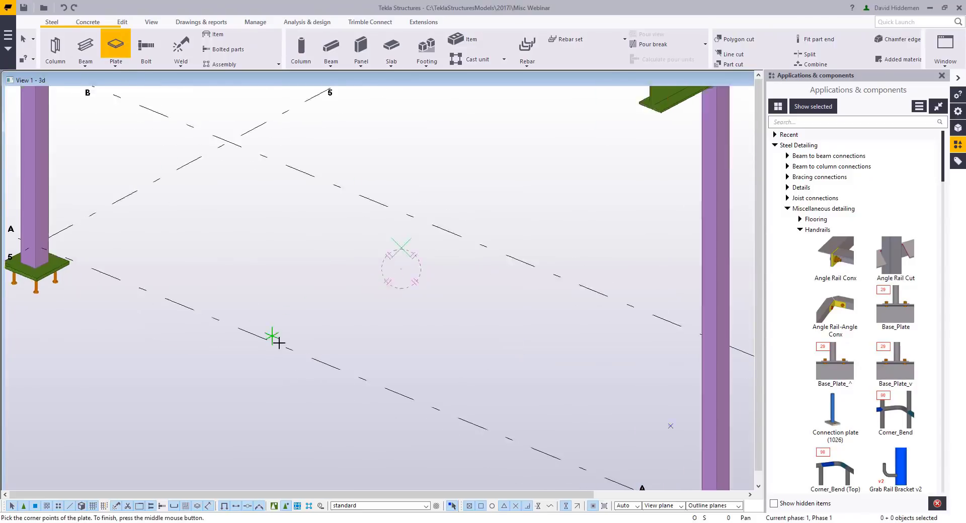
pyautogui.click(348, 375)
pyautogui.scroll(2, 345, 345)
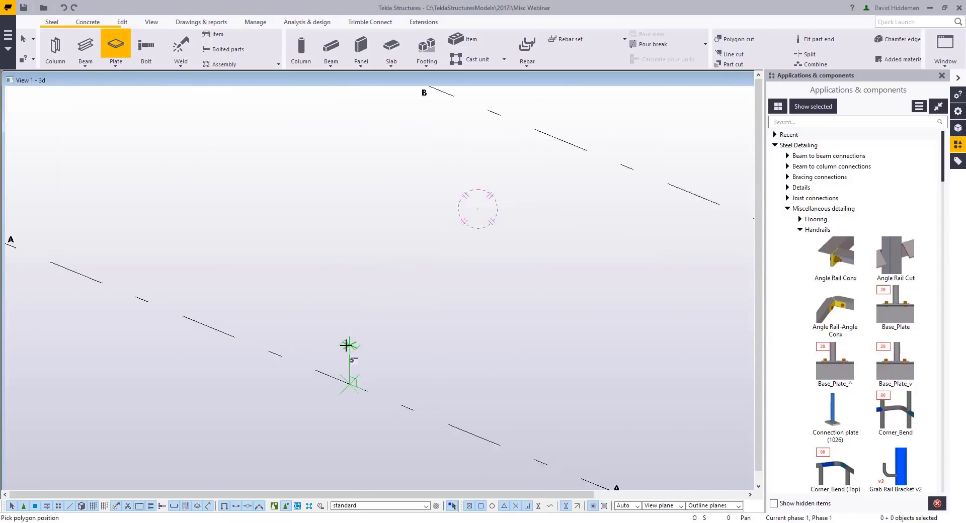
pyautogui.click(351, 280)
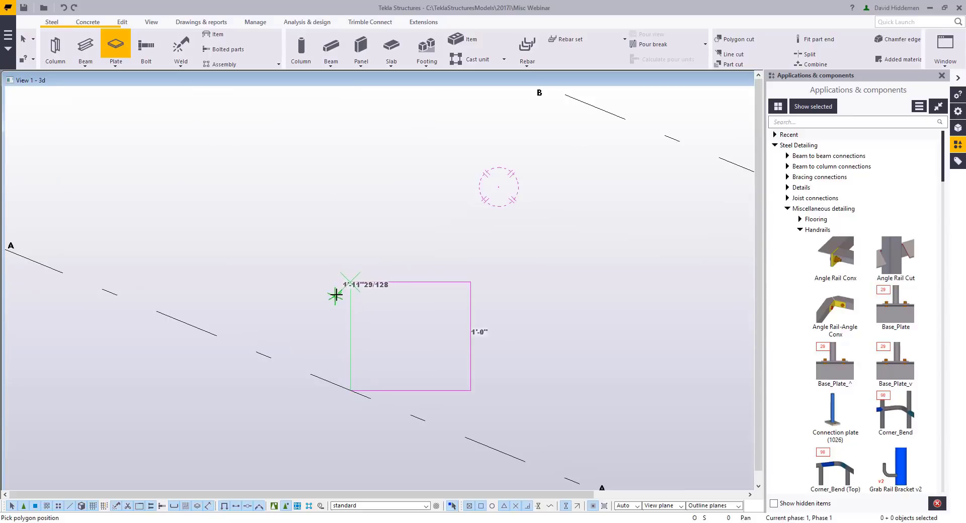
pyautogui.click(337, 291)
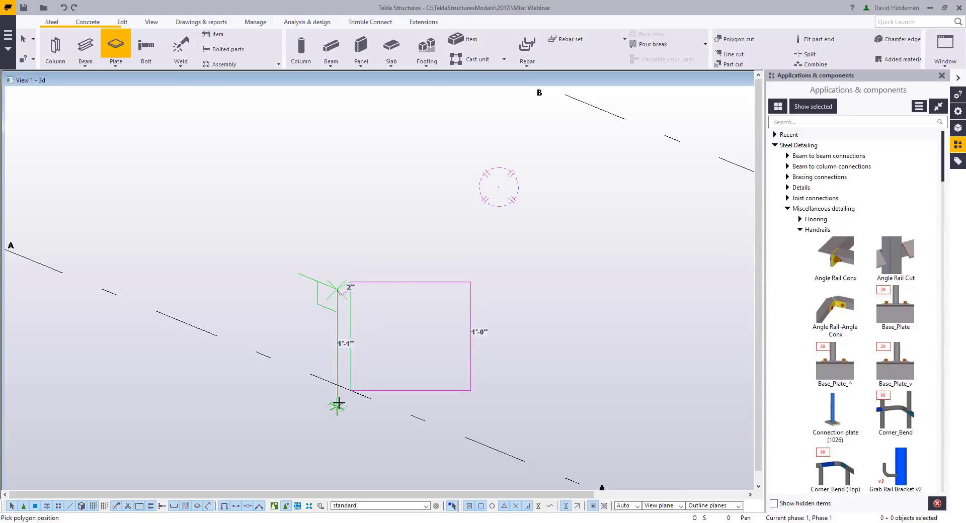
pyautogui.click(338, 401)
pyautogui.middleClick(338, 401)
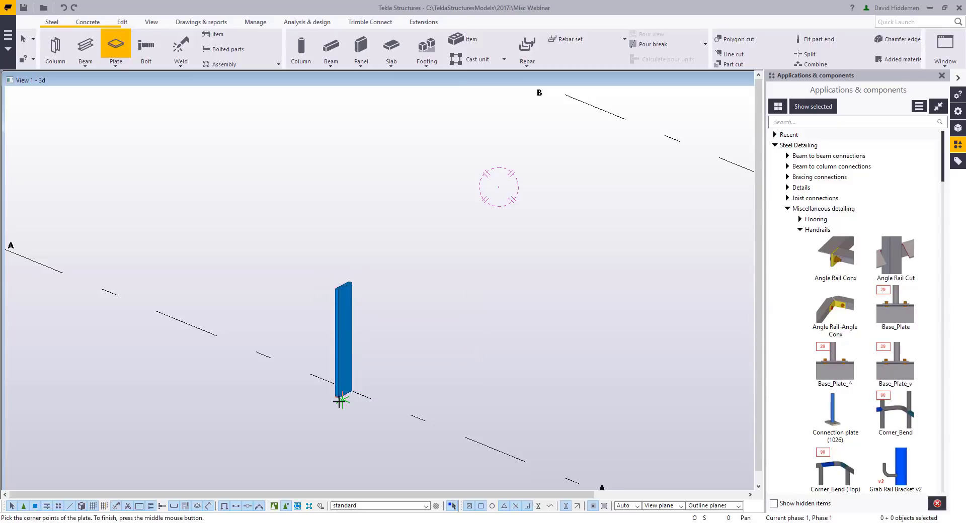
pyautogui.press('Escape')
# Copy-rotate the narrow plate once by 90 degrees around Z, with dZ 4'-0" and the origin on grid line A
pyautogui.click(344, 319)
pyautogui.scroll(-5, 373, 347)
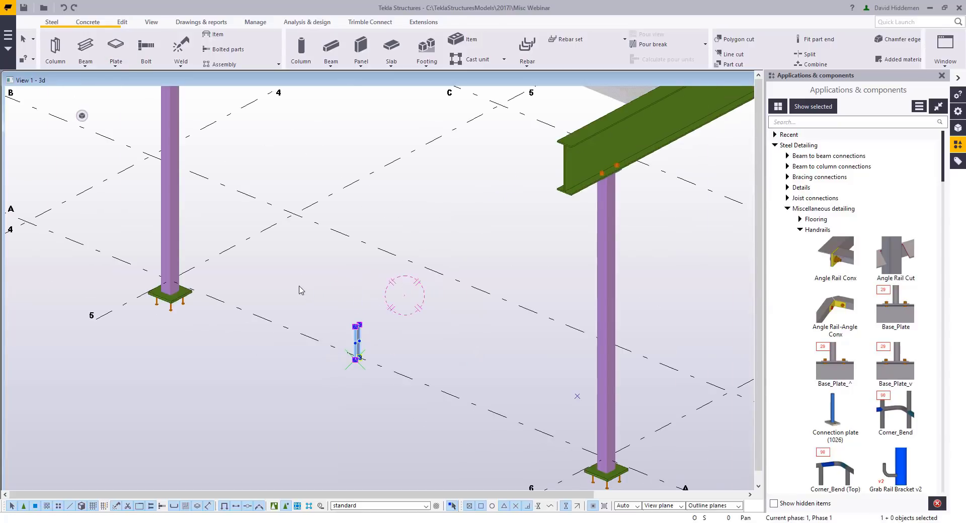
pyautogui.rightClick(299, 285)
pyautogui.moveTo(402, 84)
pyautogui.click(446, 95)
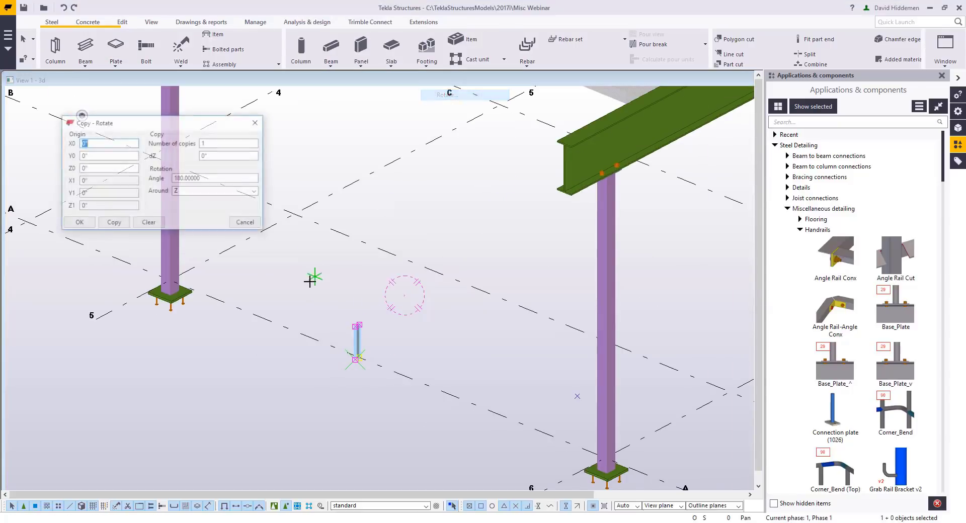
pyautogui.scroll(4, 282, 327)
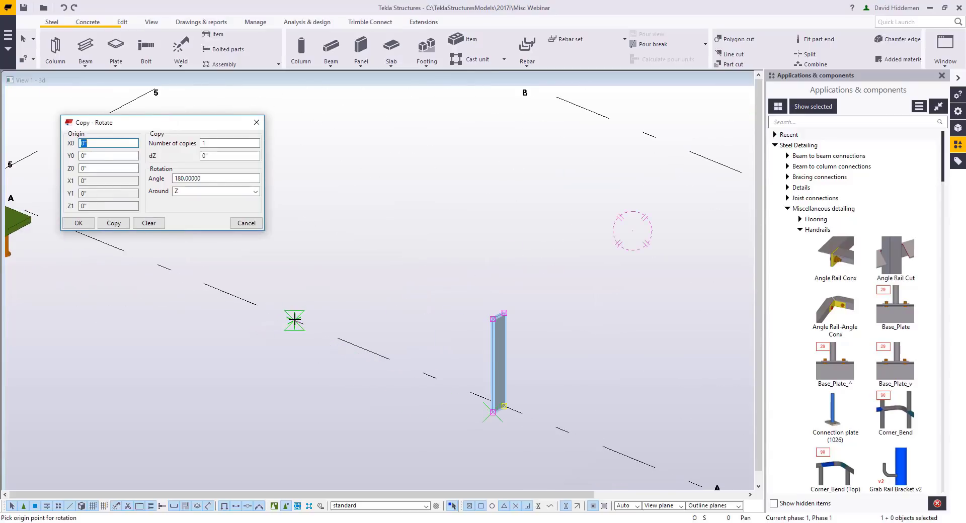
pyautogui.doubleClick(295, 321)
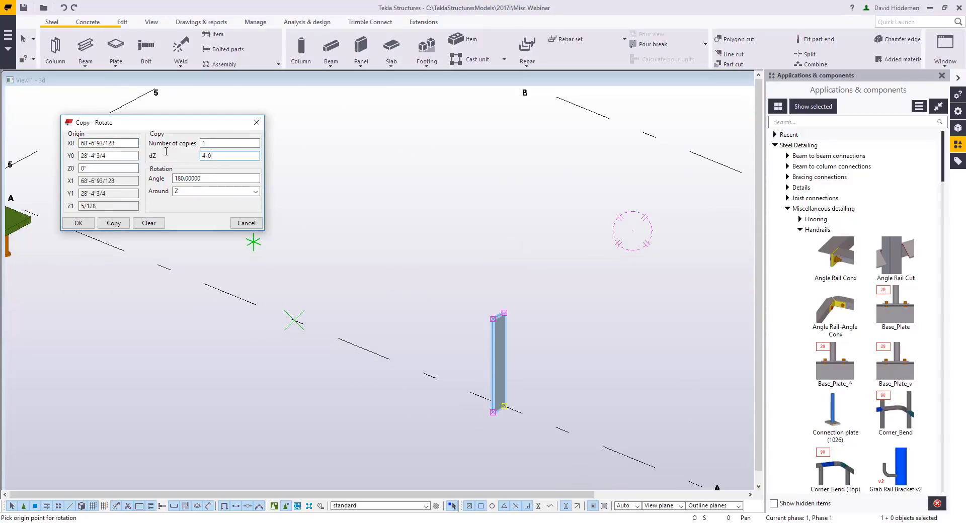
pyautogui.press('Tab')
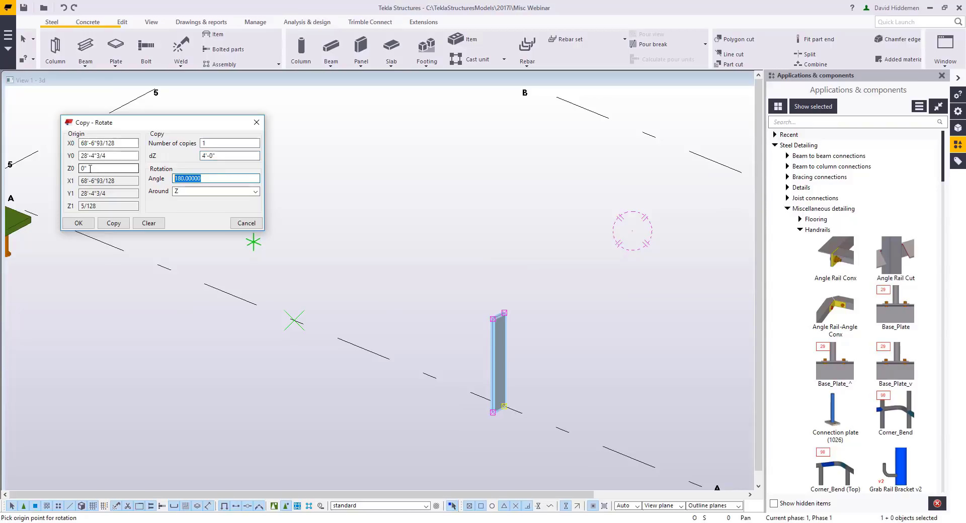
pyautogui.write('90')
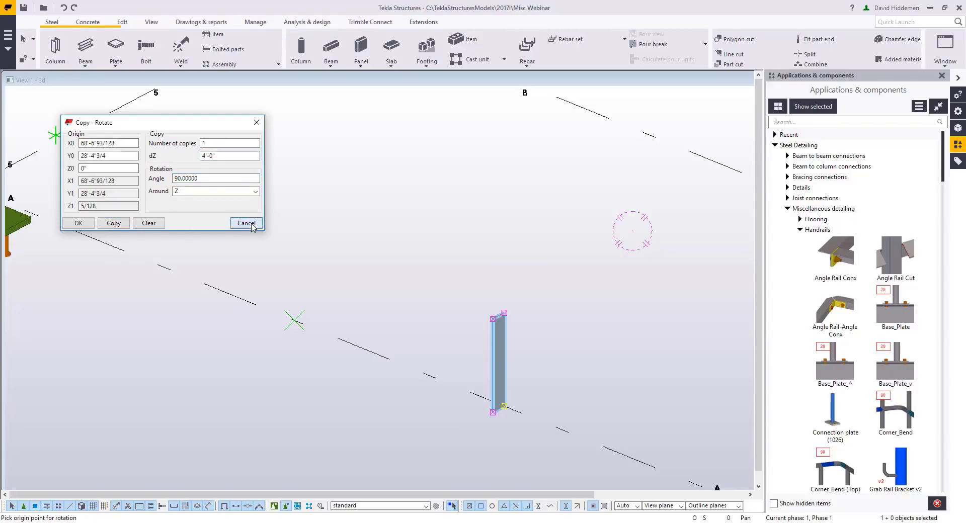
pyautogui.click(246, 223)
pyautogui.scroll(-3, 377, 293)
pyautogui.moveTo(378, 294); pyautogui.dragTo(365, 372, button='middle')
pyautogui.scroll(-2, 364, 372)
pyautogui.rightClick(438, 259)
pyautogui.click(449, 269)
# Create a bent plate using parts from the upper rotated copy and the lower narrow plate, and end the command
pyautogui.keyDown('ctrl'); pyautogui.moveTo(365, 190); pyautogui.dragTo(327, 181, button='middle'); pyautogui.keyUp('ctrl')
pyautogui.click(116, 63)
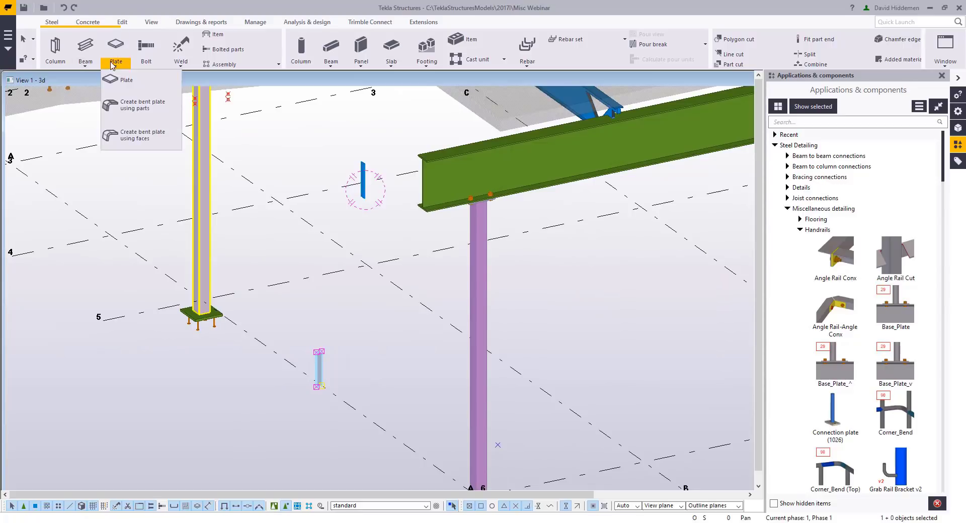
pyautogui.click(128, 108)
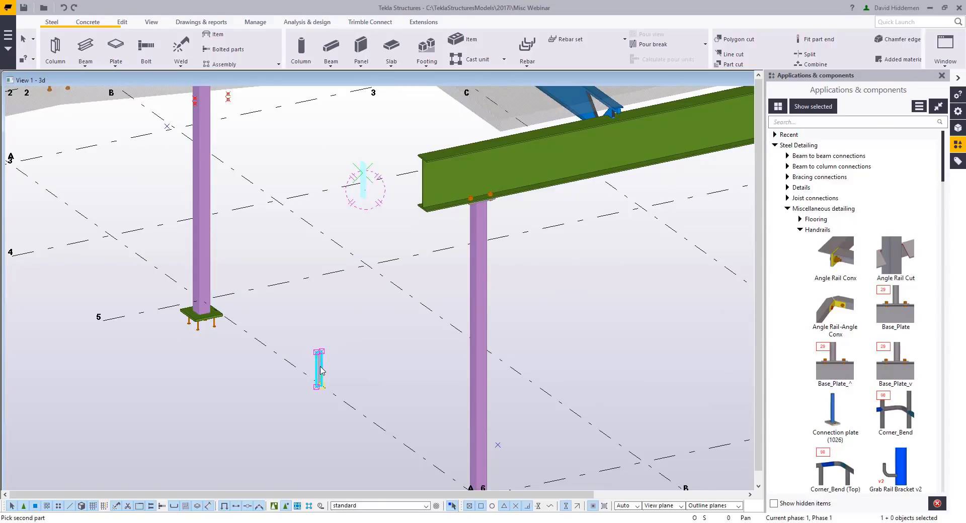
pyautogui.click(321, 368)
pyautogui.keyDown('ctrl'); pyautogui.moveTo(375, 313); pyautogui.dragTo(411, 271, button='middle'); pyautogui.keyUp('ctrl')
pyautogui.rightClick(424, 268)
pyautogui.click(437, 275)
pyautogui.keyDown('ctrl'); pyautogui.moveTo(334, 242); pyautogui.dragTo(334, 273, button='middle'); pyautogui.keyUp('ctrl')
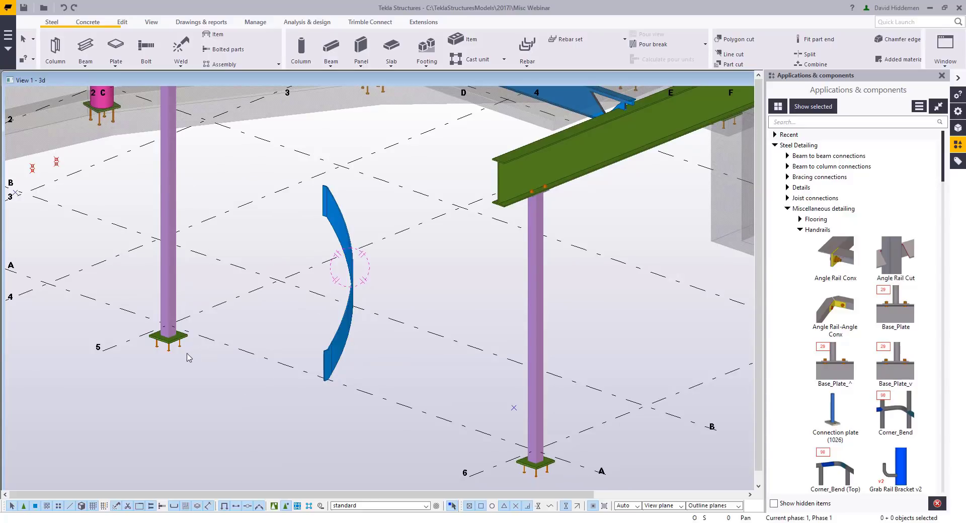
# Delete the twisted bent plate from the model
pyautogui.click(324, 232)
pyautogui.press('Delete')
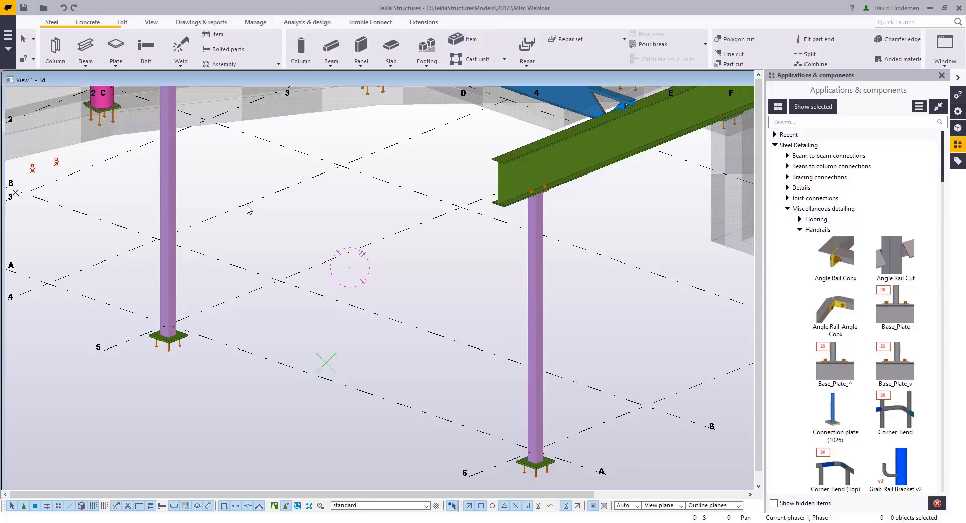
# Create a spiral beam starting on grid line A between the columns, with its center point about 4'-10 5/8" along that line
pyautogui.scroll(1, 304, 254)
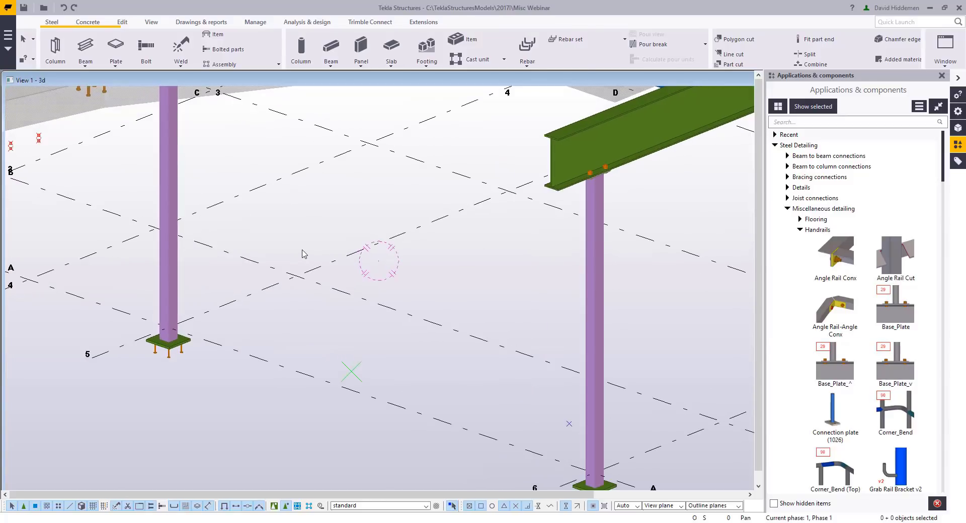
pyautogui.click(85, 67)
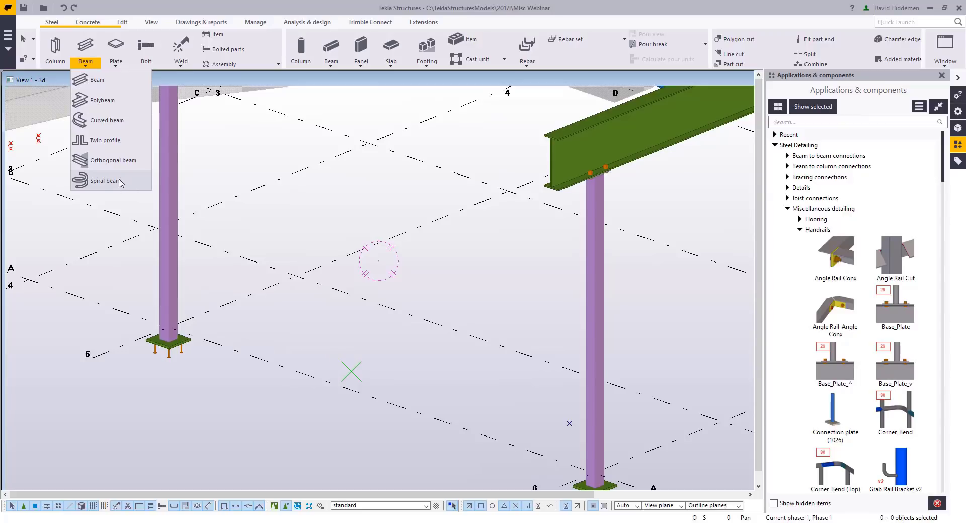
pyautogui.click(105, 181)
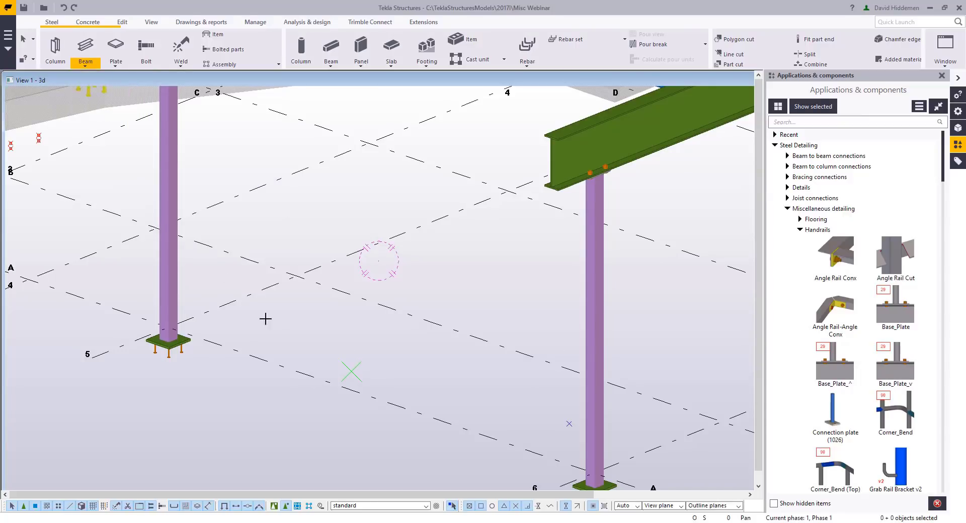
pyautogui.click(274, 364)
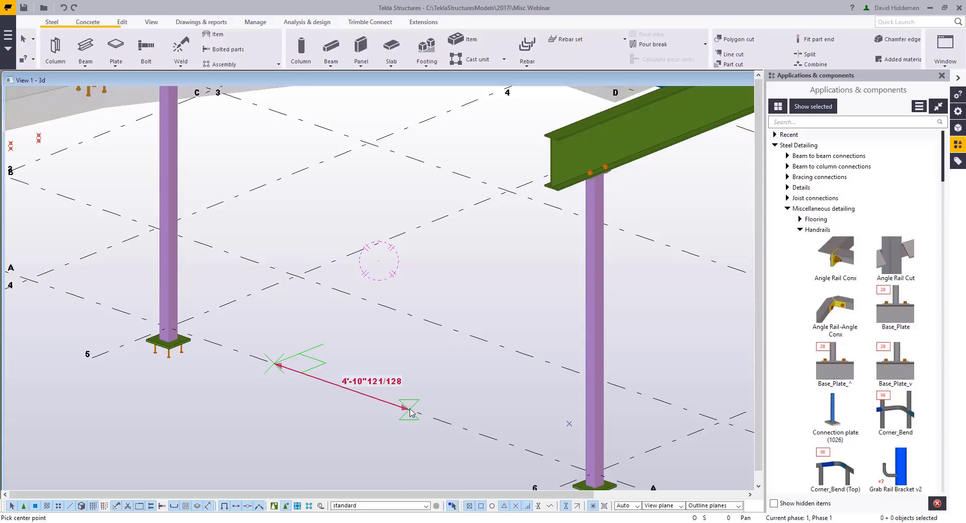
pyautogui.click(408, 410)
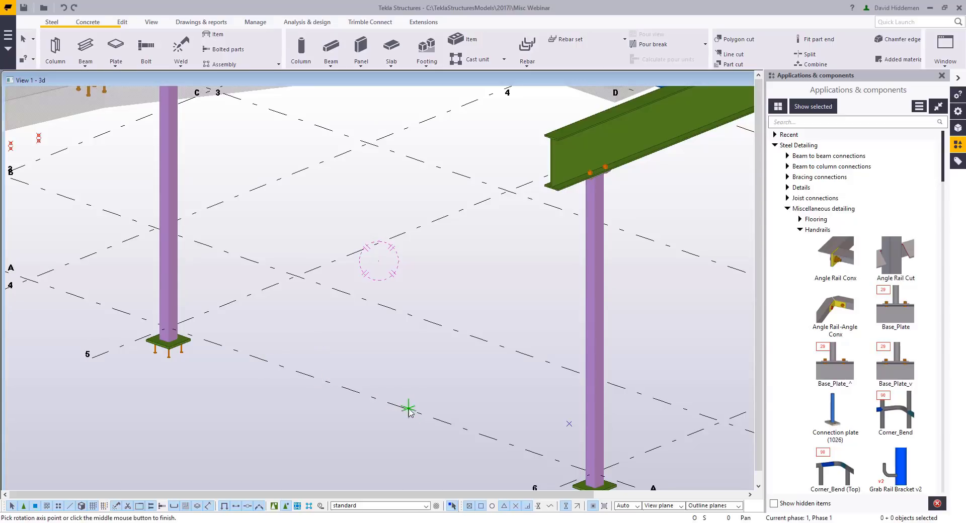
pyautogui.middleClick(395, 338)
pyautogui.scroll(2, 259, 334)
pyautogui.keyDown('ctrl'); pyautogui.moveTo(259, 334); pyautogui.dragTo(342, 334, button='middle'); pyautogui.keyUp('ctrl')
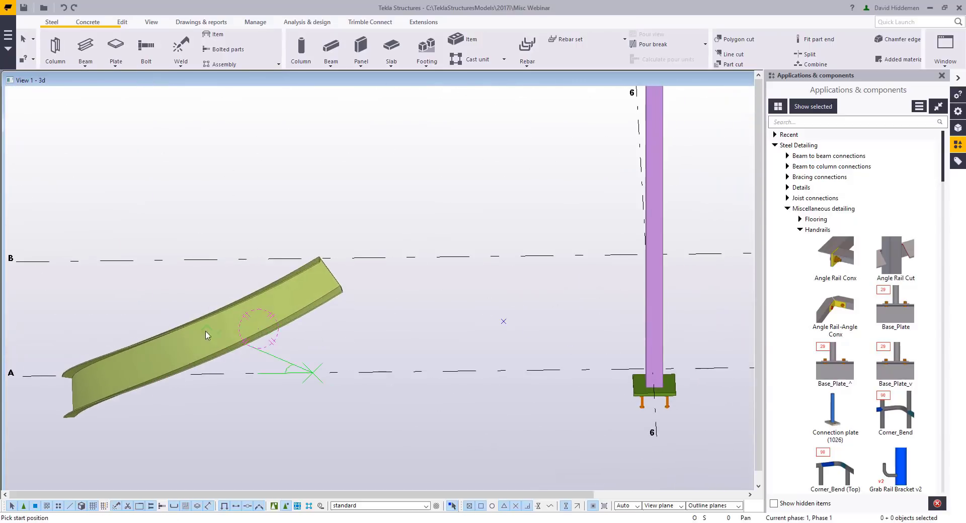
pyautogui.keyDown('ctrl'); pyautogui.moveTo(206, 335); pyautogui.dragTo(241, 338, button='middle'); pyautogui.keyUp('ctrl')
# Set the spiral beam's total rise to 8'-0" and its rotation angle to 180
pyautogui.click(257, 337)
pyautogui.doubleClick(241, 338)
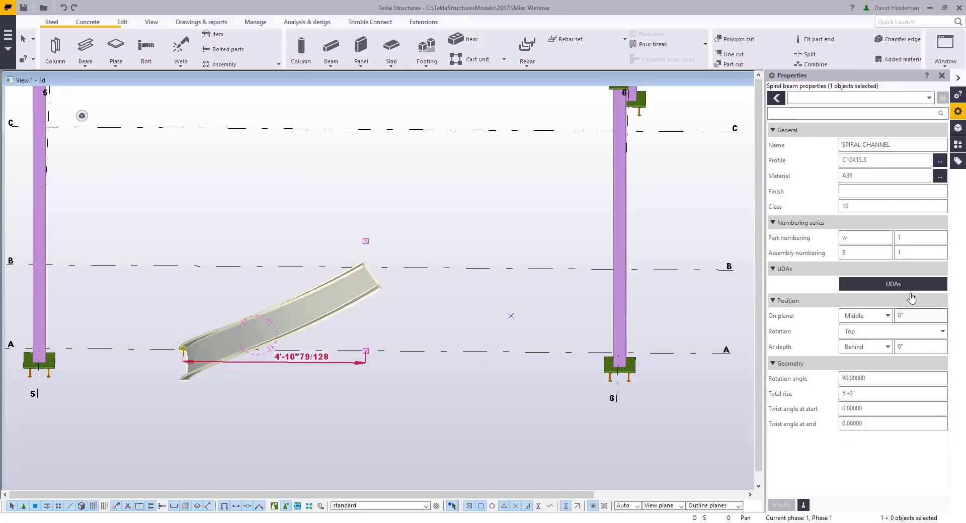
pyautogui.click(867, 393)
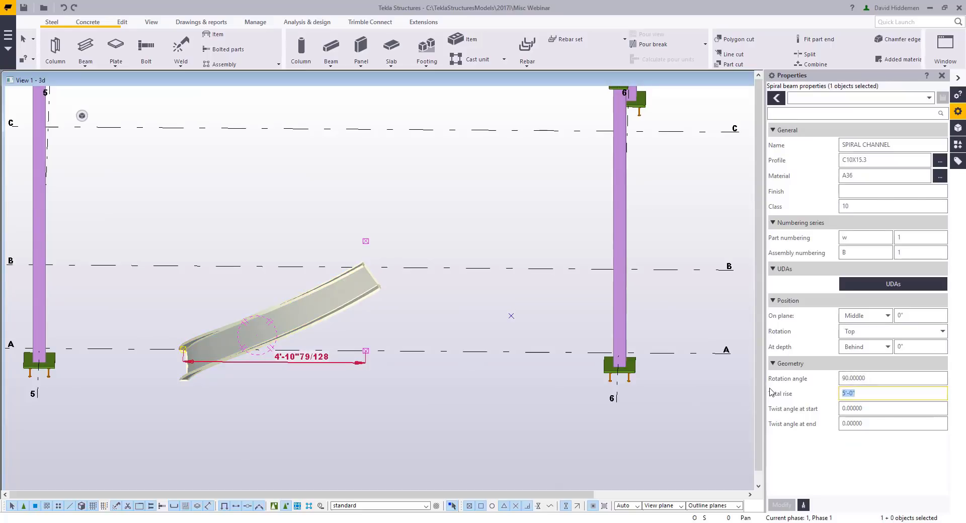
pyautogui.write('8-')
pyautogui.press('Return')
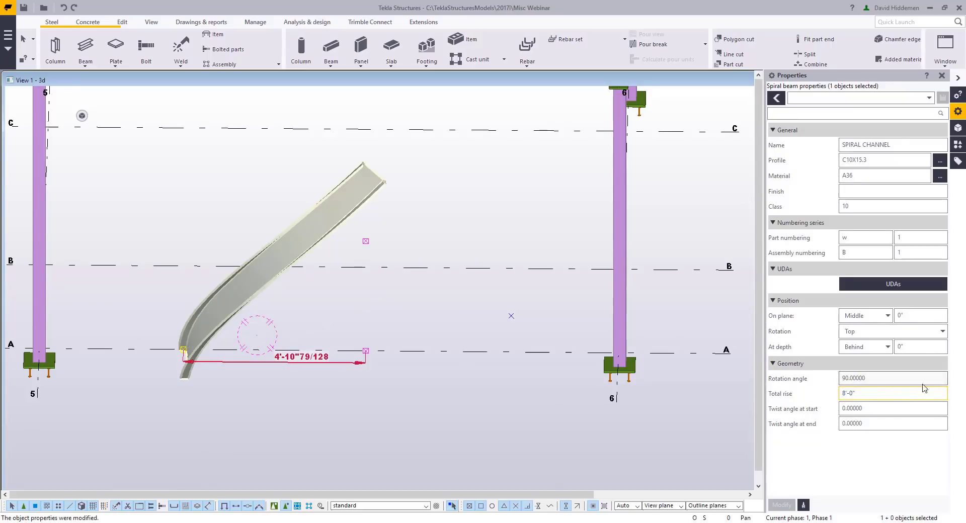
pyautogui.click(886, 378)
pyautogui.write('180')
pyautogui.press('Return')
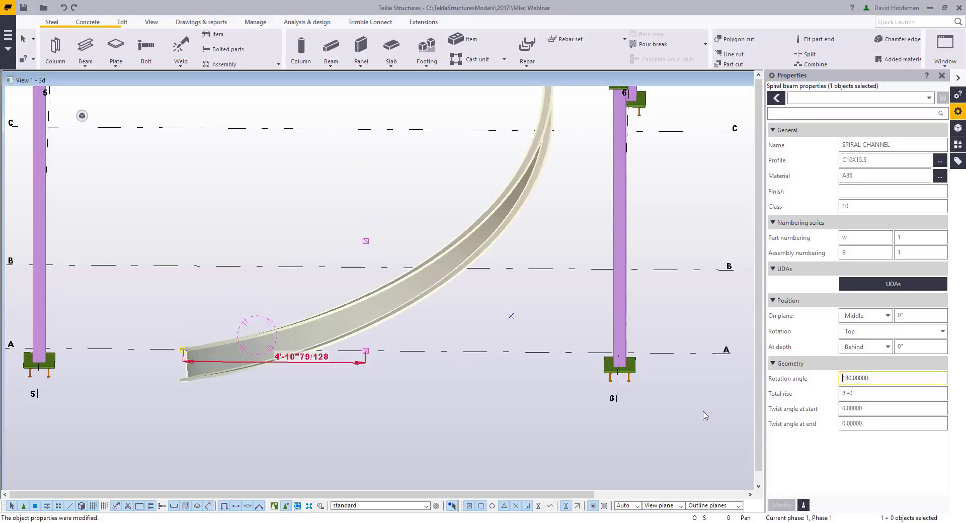
# Look over the spiral channel from several sides and delete it from the model
pyautogui.scroll(-1, 449, 272)
pyautogui.keyDown('ctrl'); pyautogui.moveTo(451, 288); pyautogui.dragTo(577, 274, button='middle'); pyautogui.keyUp('ctrl')
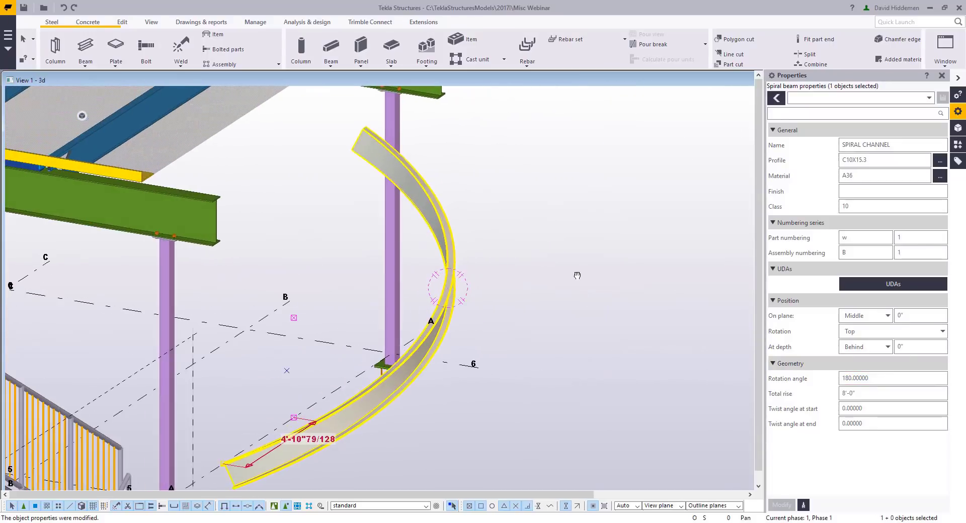
pyautogui.keyDown('ctrl'); pyautogui.moveTo(420, 333); pyautogui.dragTo(272, 365, button='middle'); pyautogui.keyUp('ctrl')
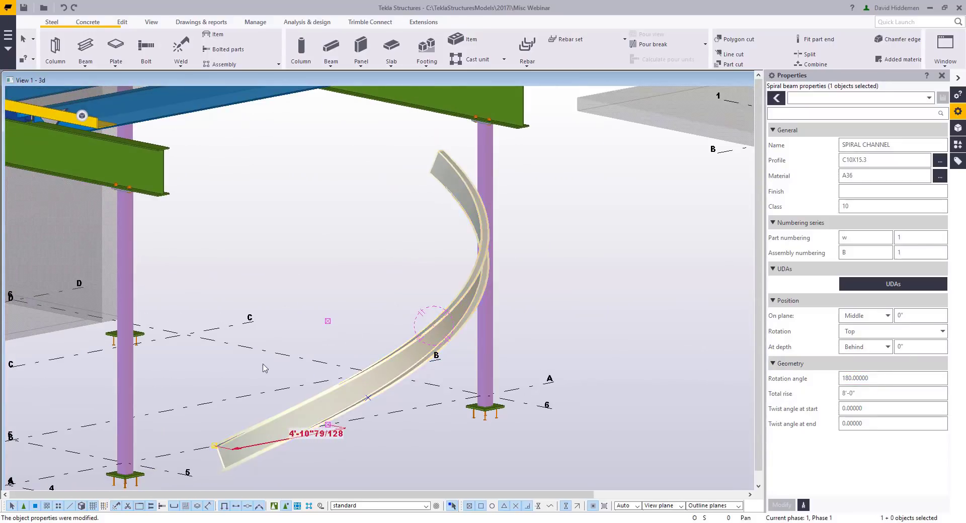
pyautogui.keyDown('ctrl'); pyautogui.moveTo(242, 427); pyautogui.dragTo(527, 357, button='middle'); pyautogui.keyUp('ctrl')
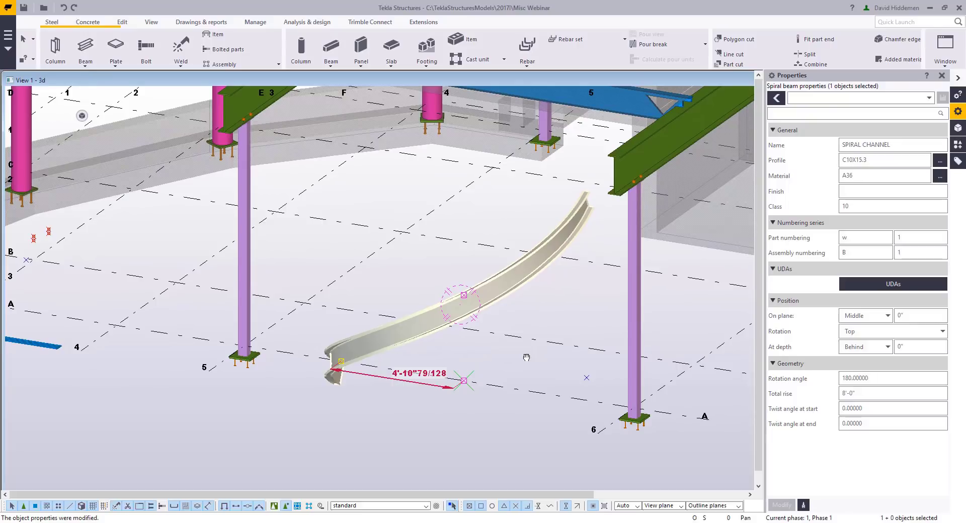
pyautogui.press('Delete')
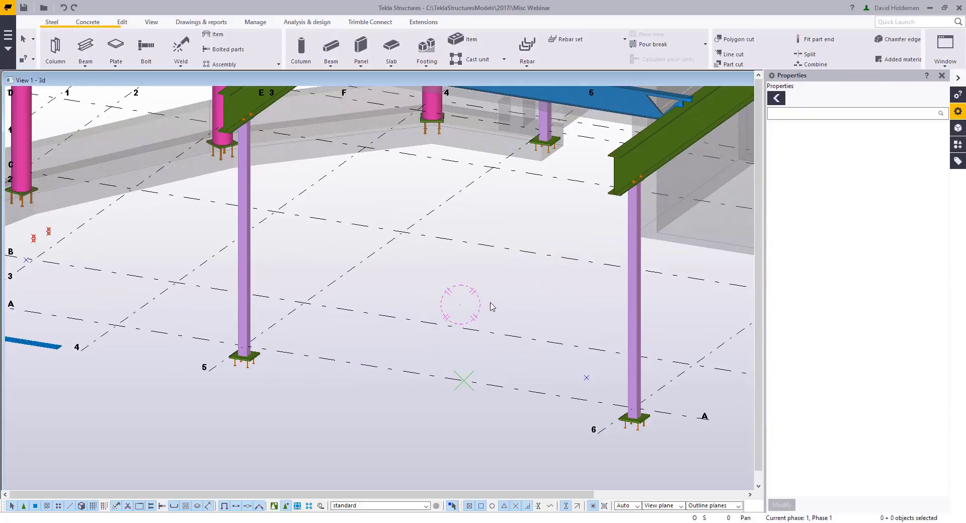
# Show the Applications & components catalog and collapse all its groups
pyautogui.scroll(-2, 459, 307)
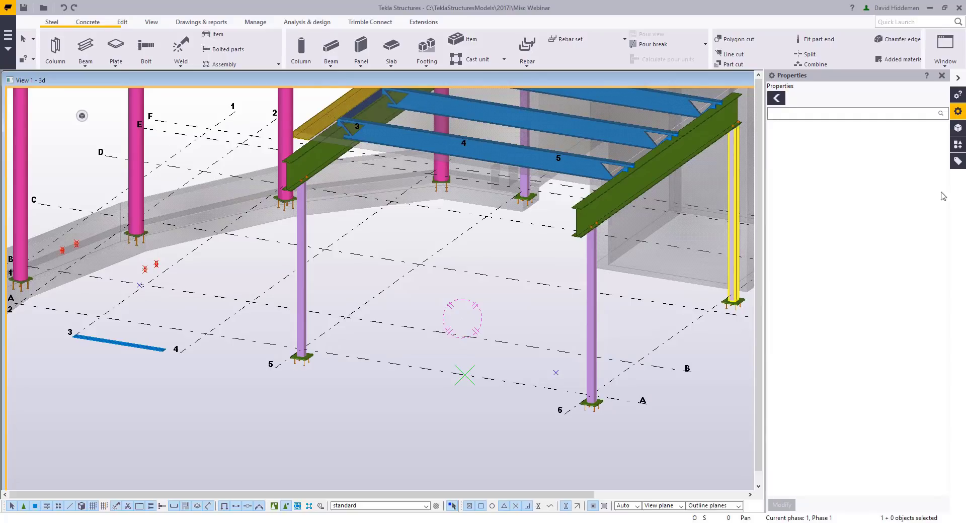
pyautogui.click(958, 145)
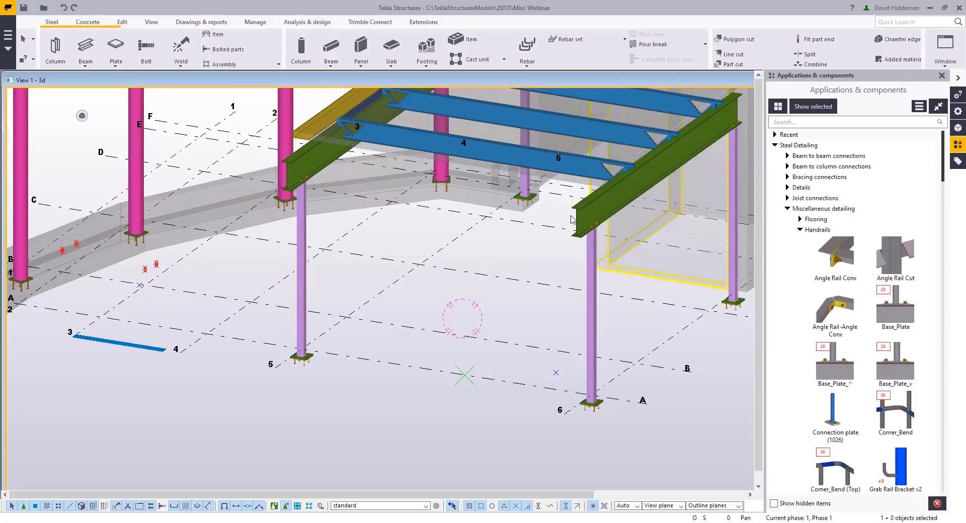
pyautogui.click(919, 106)
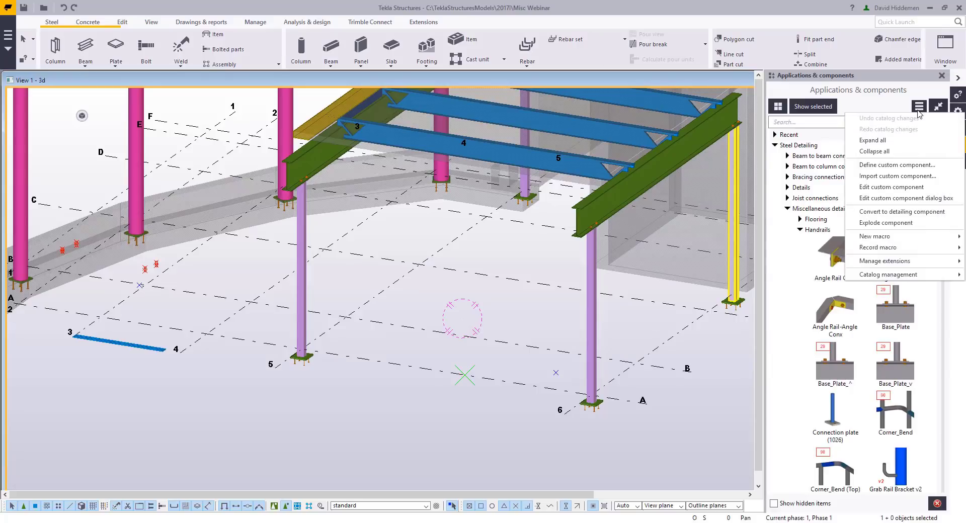
pyautogui.click(890, 152)
# Limit the work area to the main grid with the curved wall, using two corner points in plan view
pyautogui.keyDown('ctrl'); pyautogui.moveTo(376, 299); pyautogui.dragTo(376, 323, button='middle'); pyautogui.keyUp('ctrl')
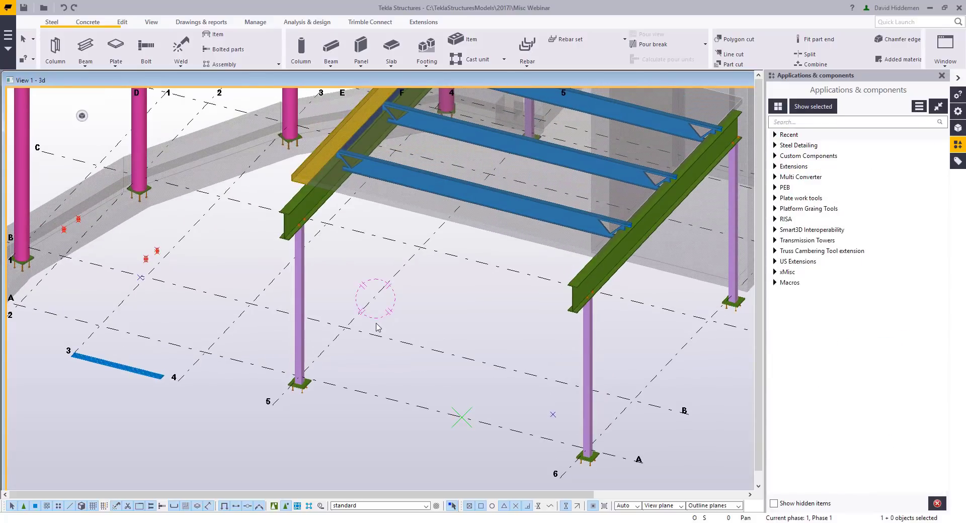
pyautogui.hotkey('ctrl', 'p')
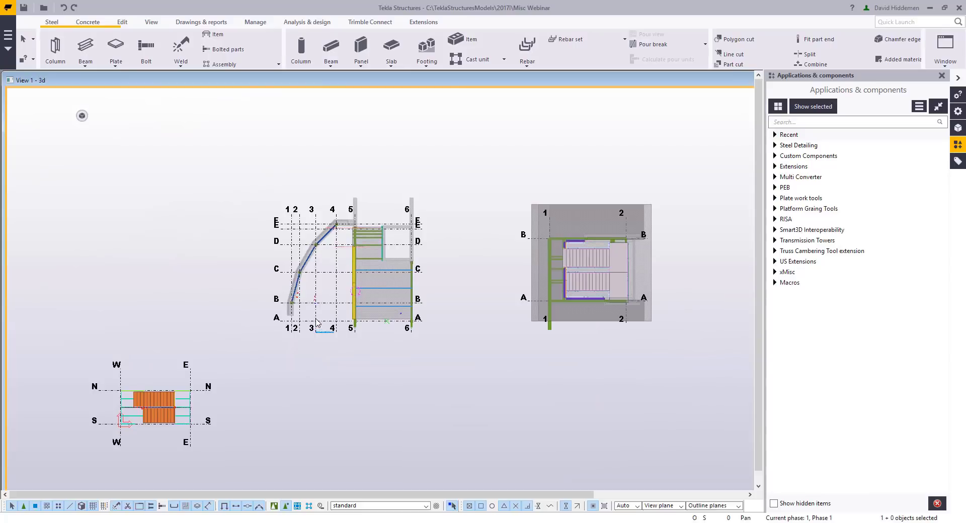
pyautogui.scroll(2, 318, 322)
pyautogui.click(151, 22)
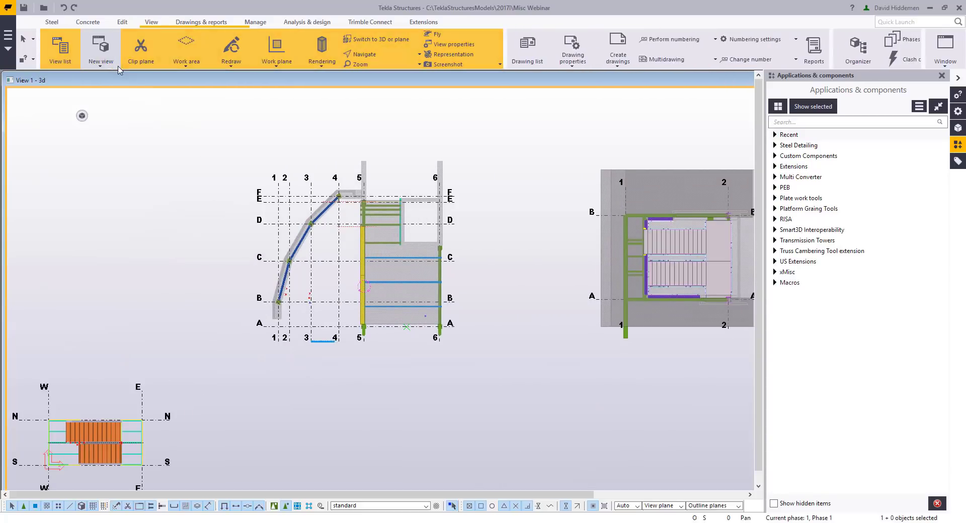
pyautogui.click(186, 66)
pyautogui.click(202, 206)
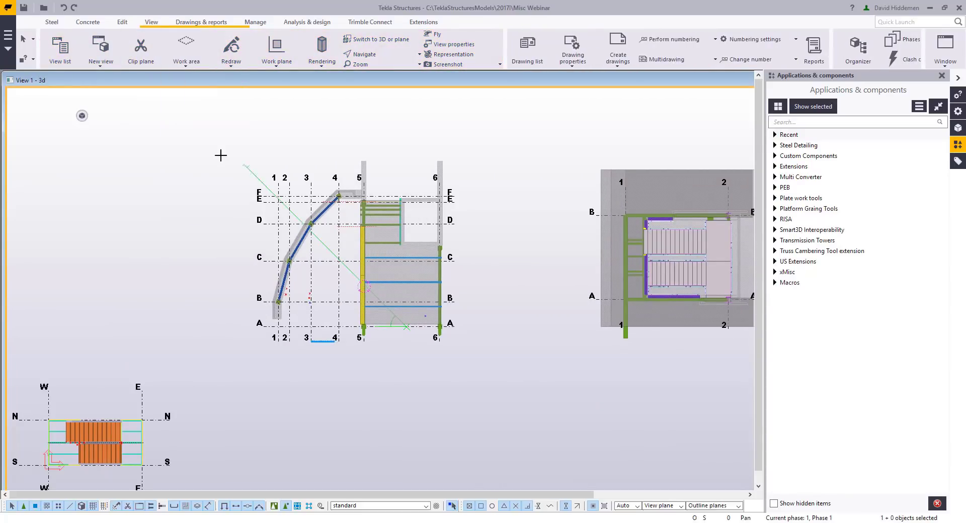
pyautogui.click(228, 148)
pyautogui.click(472, 360)
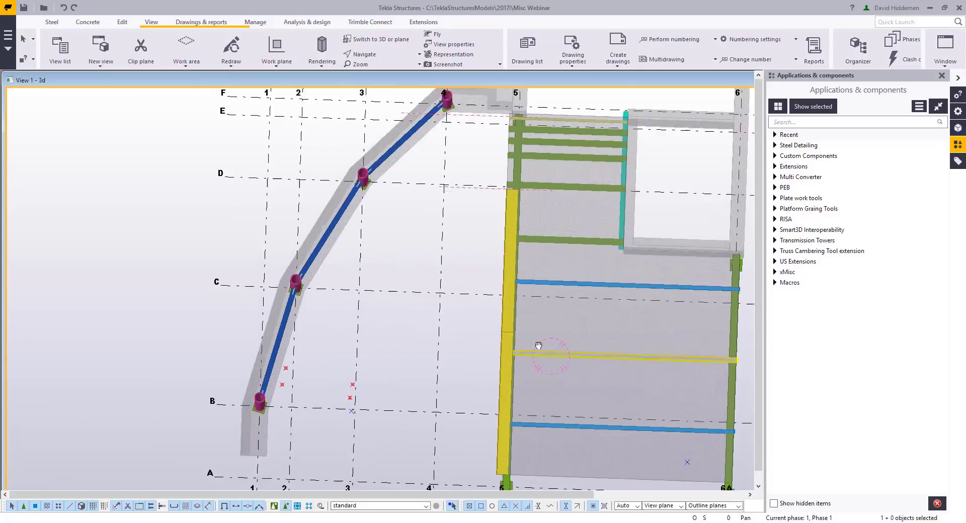
pyautogui.keyDown('ctrl'); pyautogui.moveTo(515, 310); pyautogui.dragTo(491, 337, button='middle'); pyautogui.keyUp('ctrl')
pyautogui.scroll(-2, 476, 325)
# Examine the stair plans and sections in Curved Stair.pdf, then return to the Tekla Structures model
pyautogui.moveTo(377, 521)
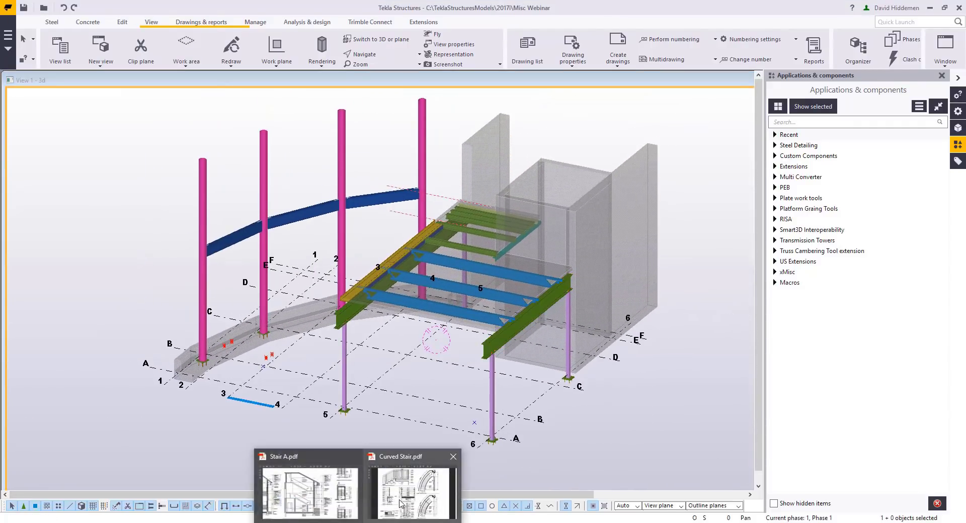
pyautogui.click(402, 503)
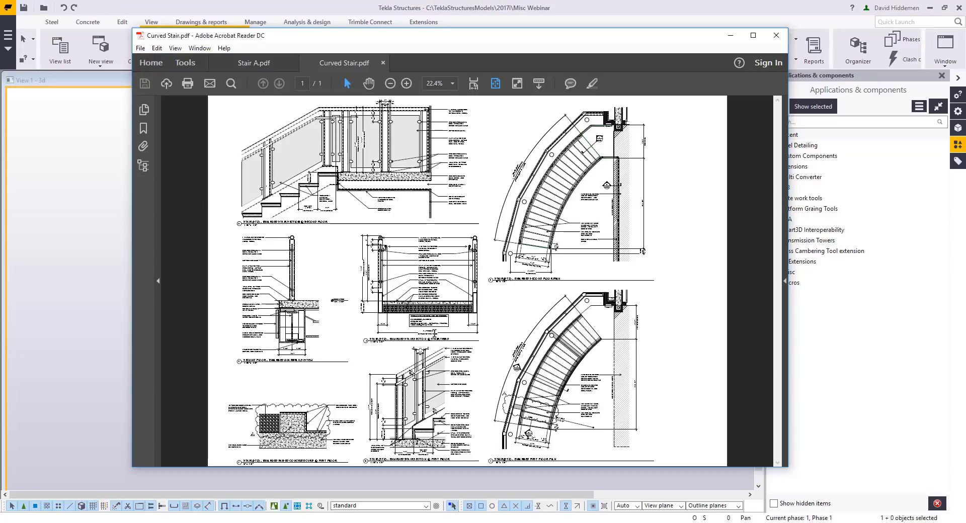
pyautogui.click(730, 36)
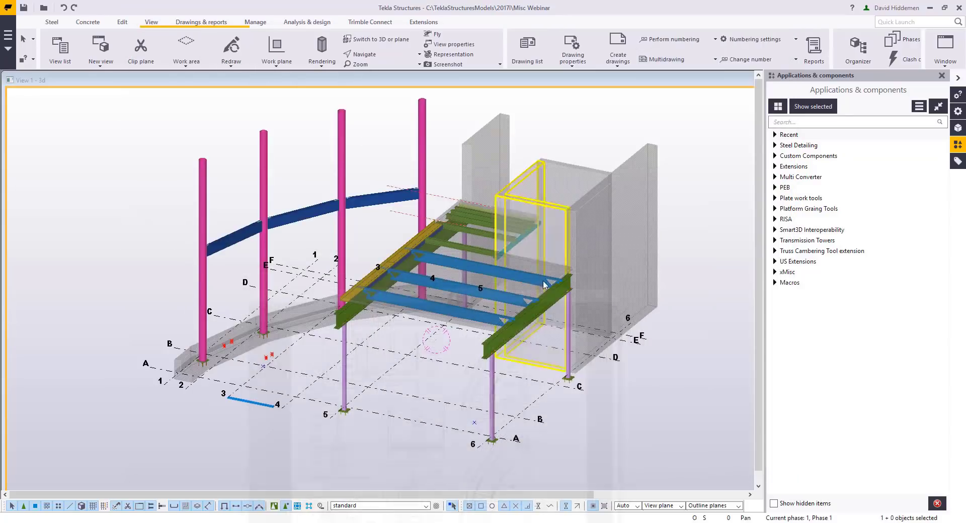
# Switch the model to plan view and search the component catalog for "SPIRAL"
pyautogui.click(811, 121)
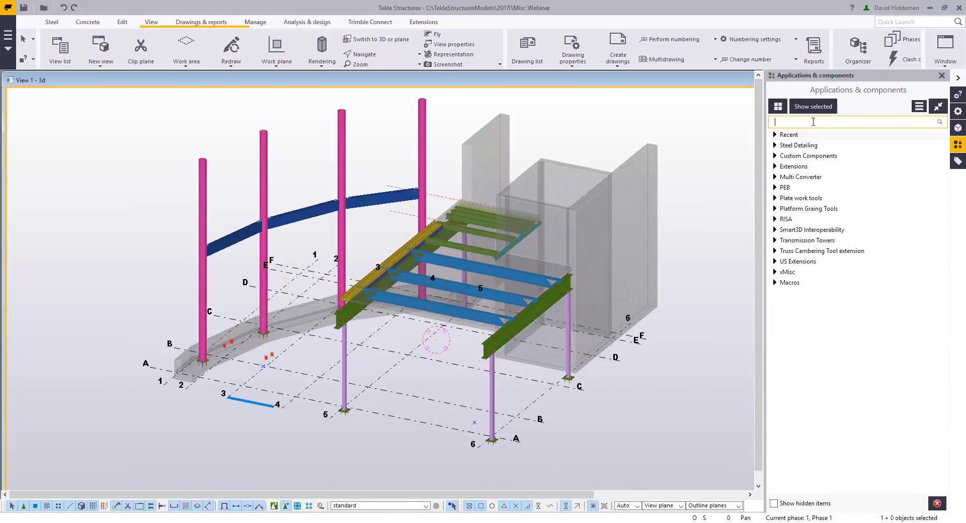
pyautogui.click(662, 457)
pyautogui.hotkey('ctrl', 'p')
pyautogui.scroll(2, 707, 238)
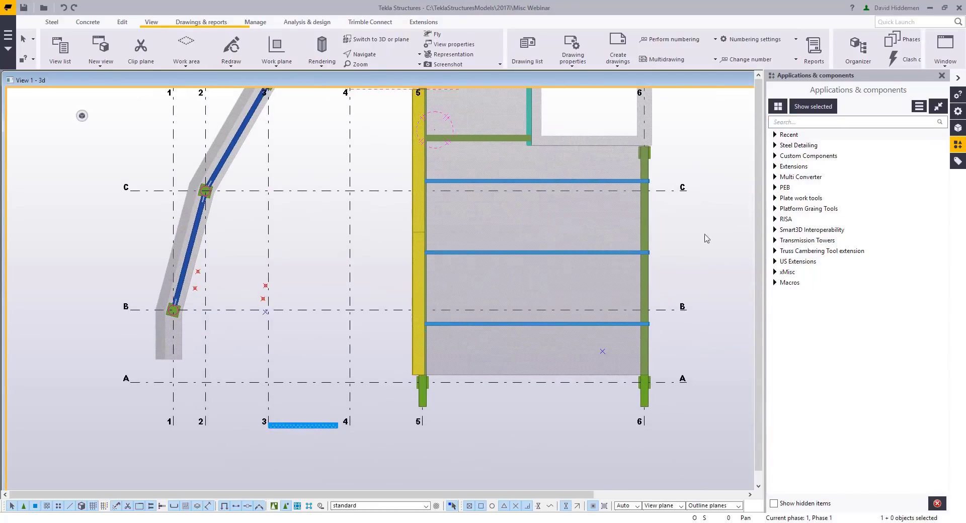
pyautogui.click(808, 122)
pyautogui.write('SPIRL')
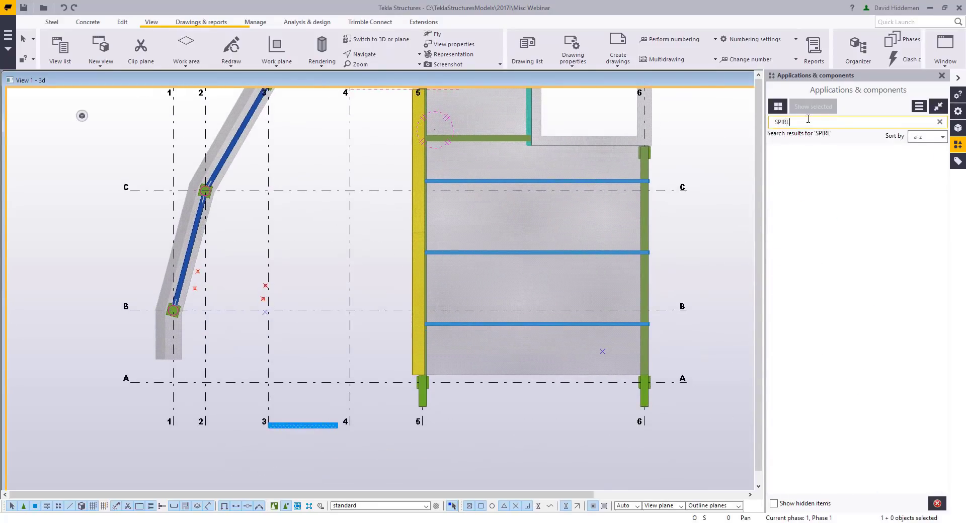
pyautogui.press('BackSpace')
pyautogui.write('AL')
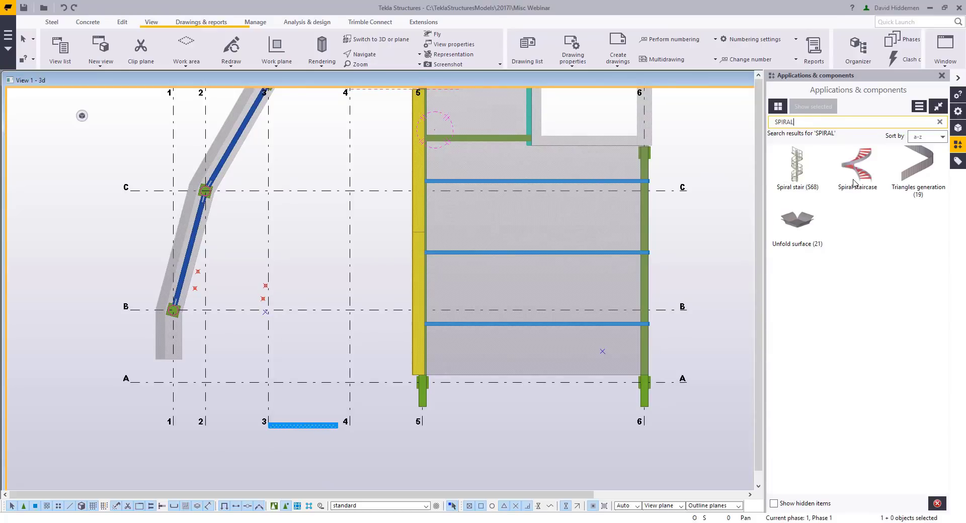
# Set the work plane with its origin at the point near grids B and 3 and its X direction toward the point near A and 6
pyautogui.moveTo(343, 301); pyautogui.dragTo(274, 282, button='middle')
pyautogui.press('w')
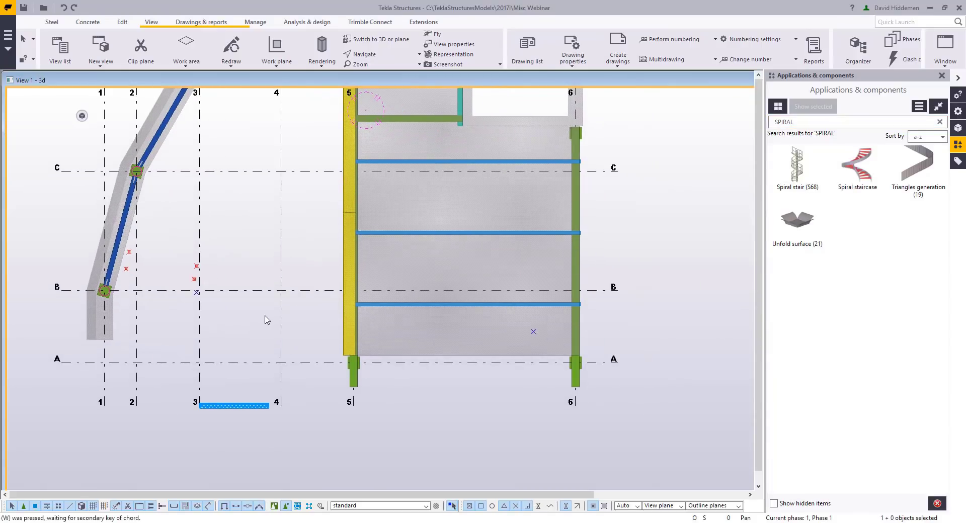
pyautogui.press('2')
pyautogui.click(196, 293)
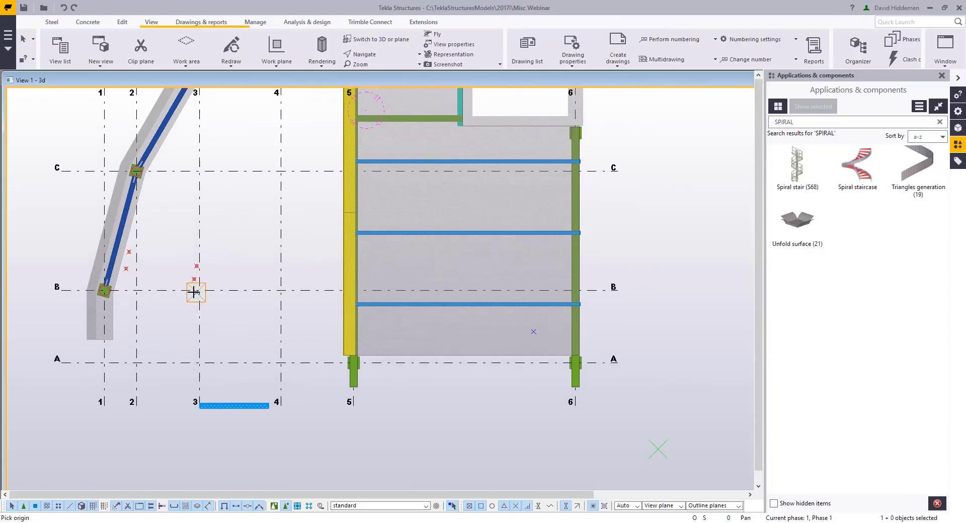
pyautogui.click(534, 332)
pyautogui.scroll(3, 197, 290)
pyautogui.rightClick(233, 275)
pyautogui.click(244, 281)
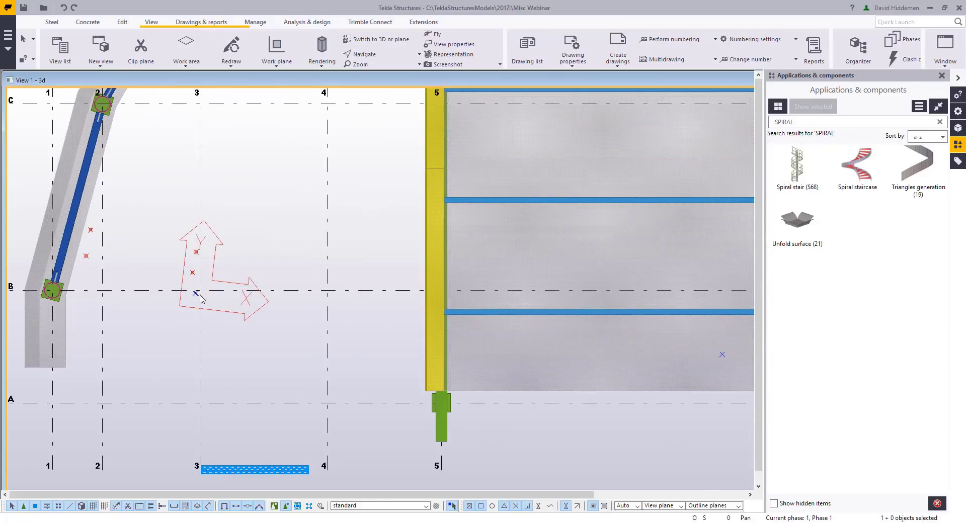
# Place a Spiral staircase component with its origin at the point near grids A and 6 and its second point near grids B and 3
pyautogui.scroll(-2, 199, 299)
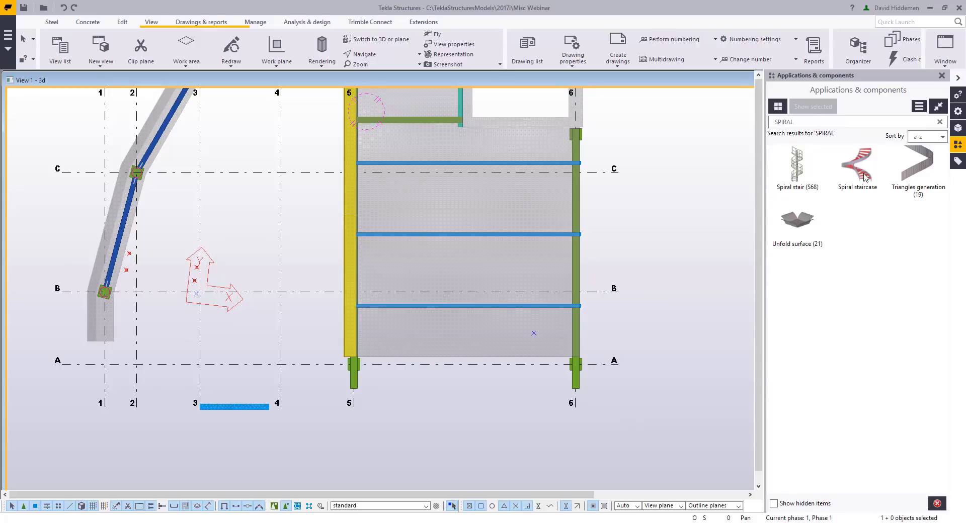
pyautogui.click(534, 333)
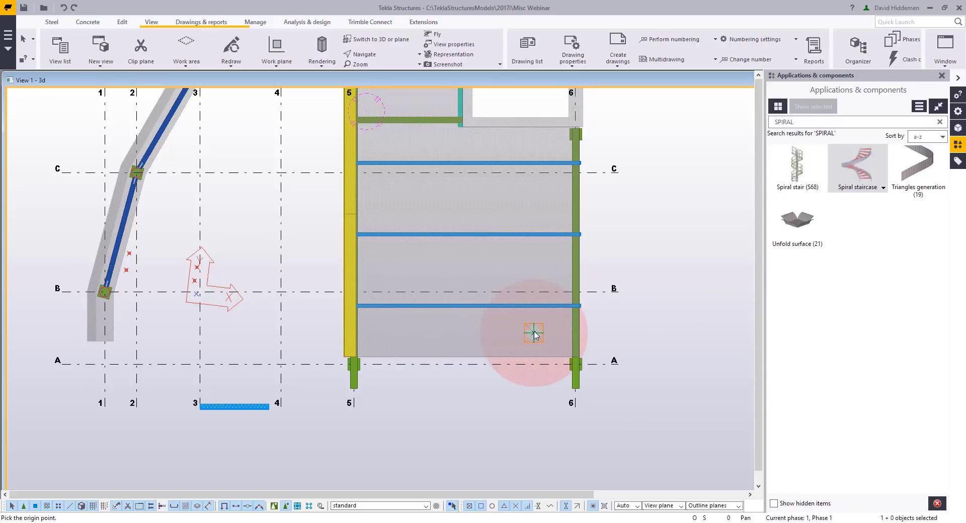
pyautogui.click(197, 296)
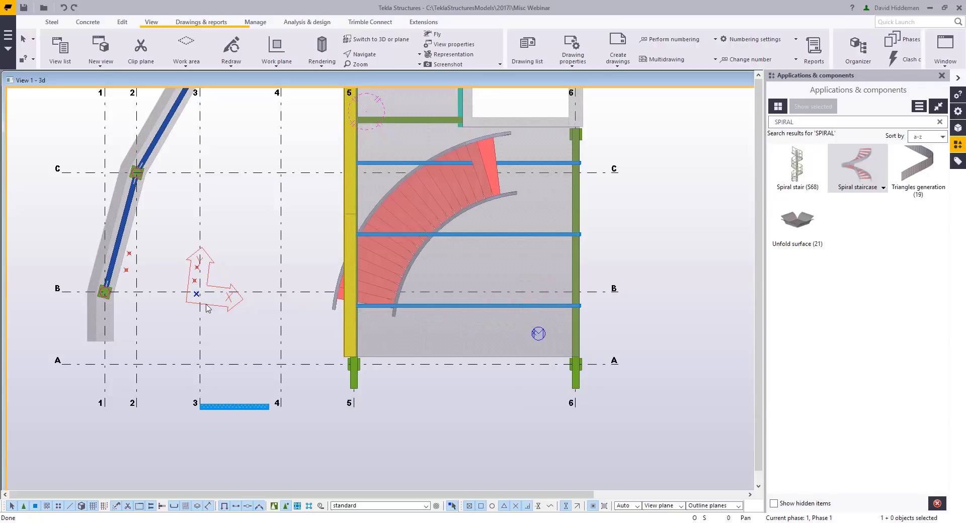
pyautogui.keyDown('ctrl'); pyautogui.moveTo(408, 263); pyautogui.dragTo(402, 114, button='middle'); pyautogui.keyUp('ctrl')
pyautogui.scroll(2, 446, 331)
pyautogui.keyDown('ctrl'); pyautogui.moveTo(445, 330); pyautogui.dragTo(445, 187, button='middle'); pyautogui.keyUp('ctrl')
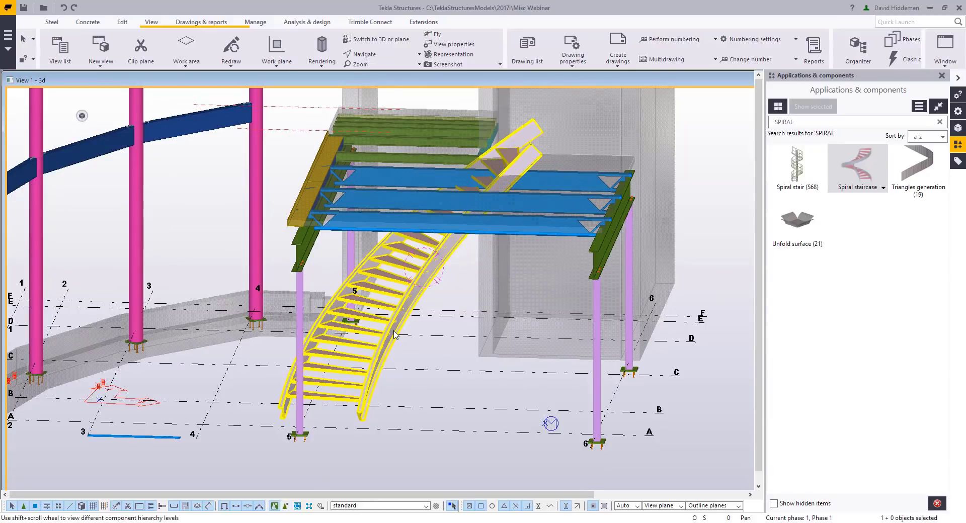
# Open the placed staircase's properties and compare the two stair types, keeping the one with inner and outer stringers and no center column
pyautogui.doubleClick(394, 335)
pyautogui.moveTo(299, 31); pyautogui.dragTo(788, 49)
pyautogui.click(449, 507)
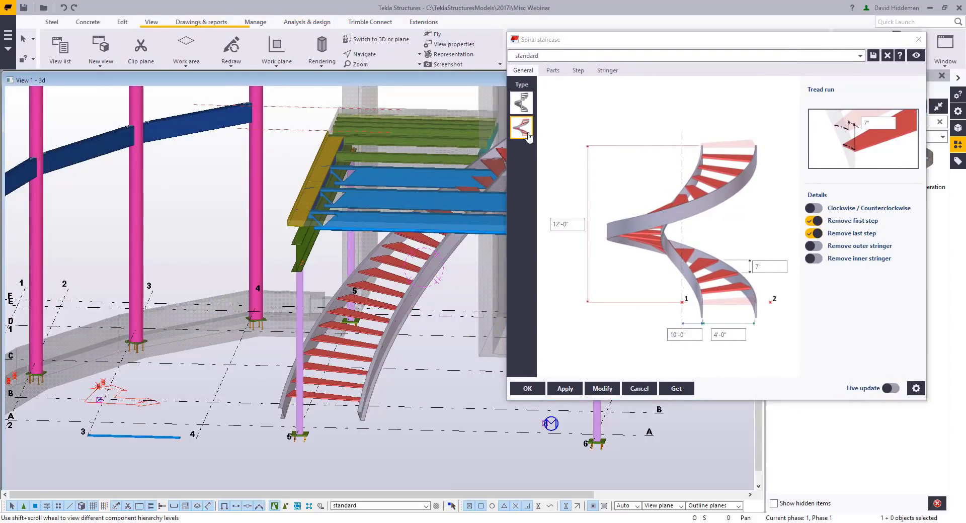
pyautogui.click(528, 108)
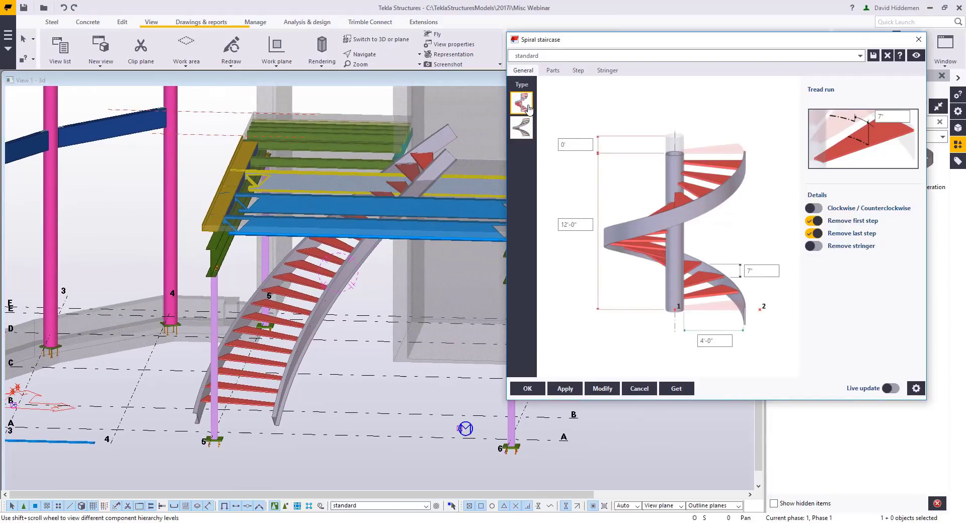
pyautogui.click(521, 128)
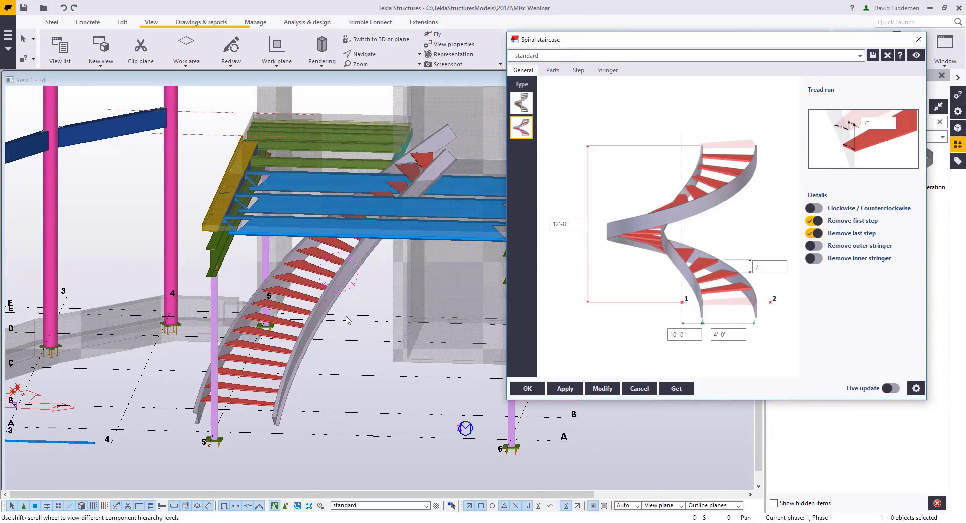
pyautogui.click(319, 306)
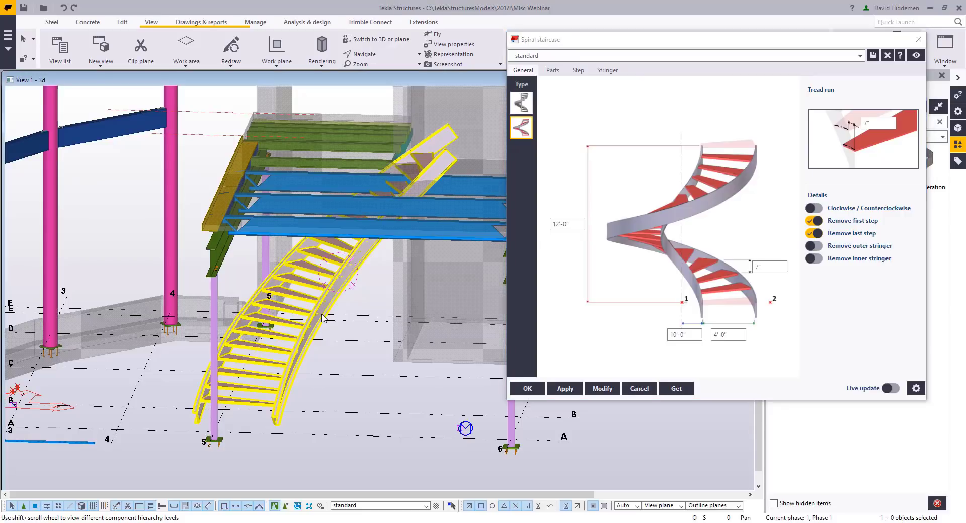
# Modify the staircase to a height of 10'-11"3/8, an inner radius of 24'-0"1/2 and a width of 4'-10"
pyautogui.click(577, 225)
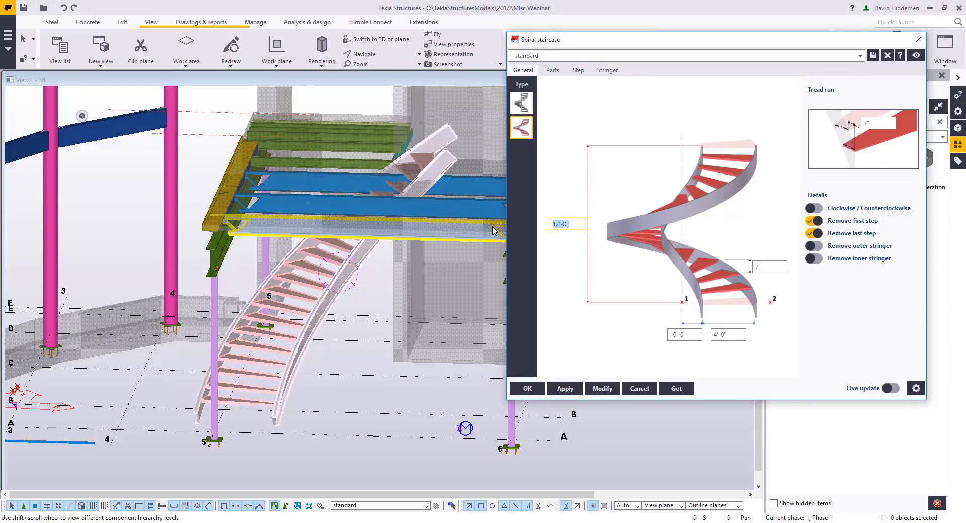
pyautogui.write('10')
pyautogui.press('Tab')
pyautogui.write('2')
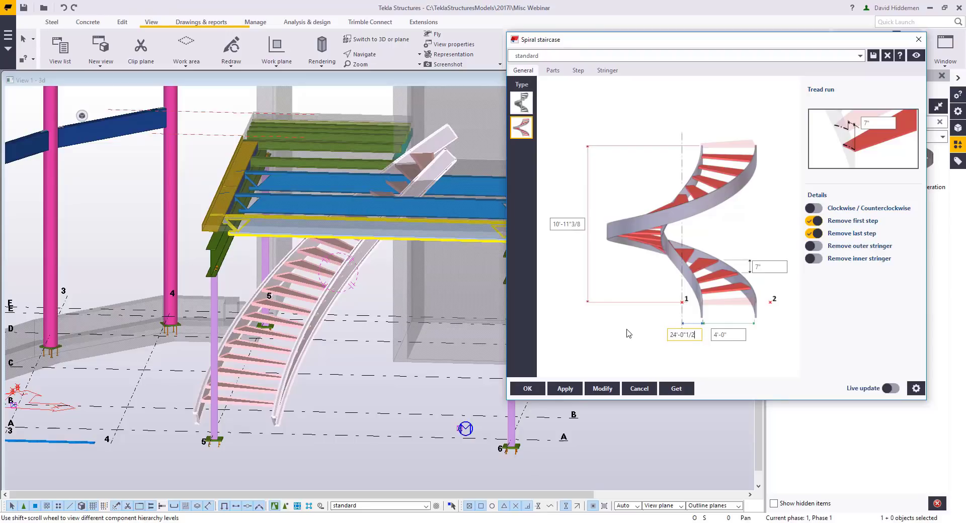
pyautogui.press('Tab')
pyautogui.write("4'-10")
pyautogui.click(603, 388)
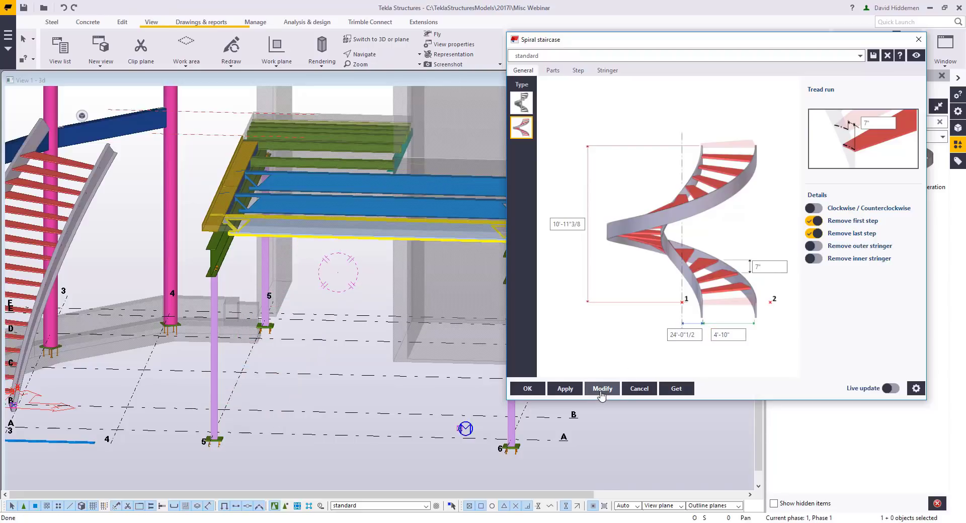
pyautogui.moveTo(262, 353); pyautogui.dragTo(416, 341, button='middle')
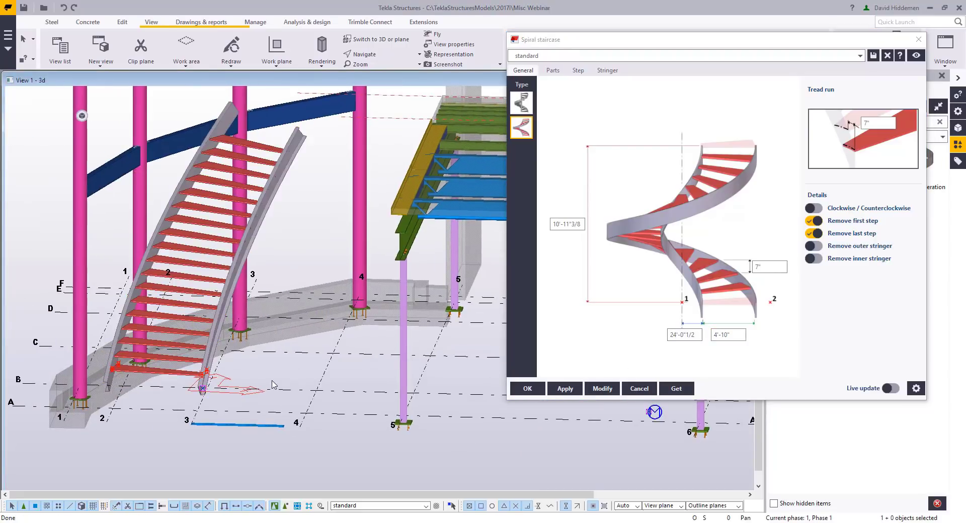
# Set the tread run to 11" and turn off removal of the last step, applying both to the staircase
pyautogui.click(876, 122)
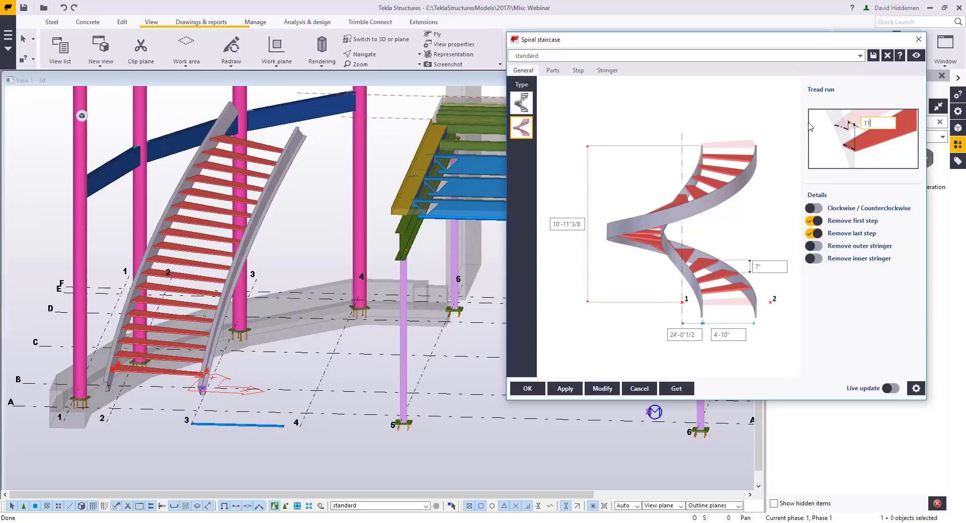
pyautogui.write('11')
pyautogui.click(601, 388)
pyautogui.moveTo(274, 260); pyautogui.dragTo(232, 288, button='middle')
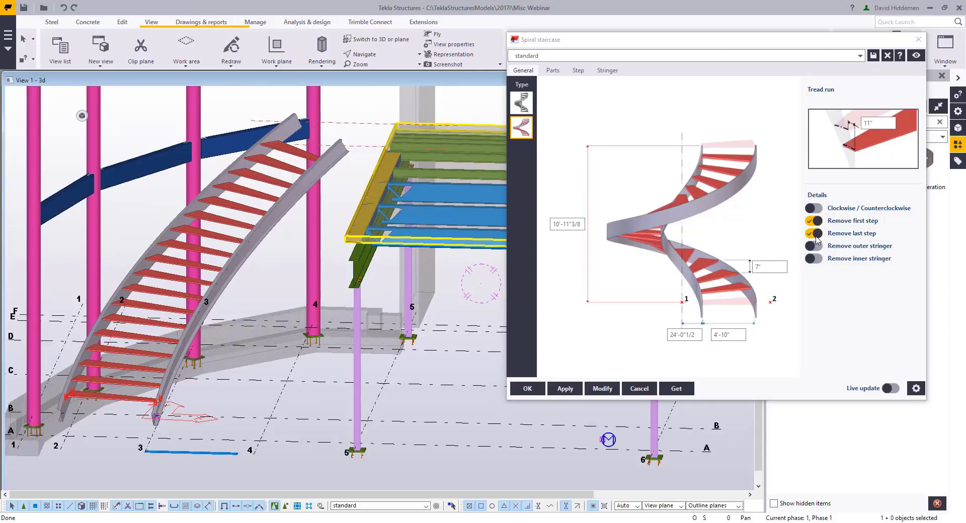
pyautogui.click(603, 389)
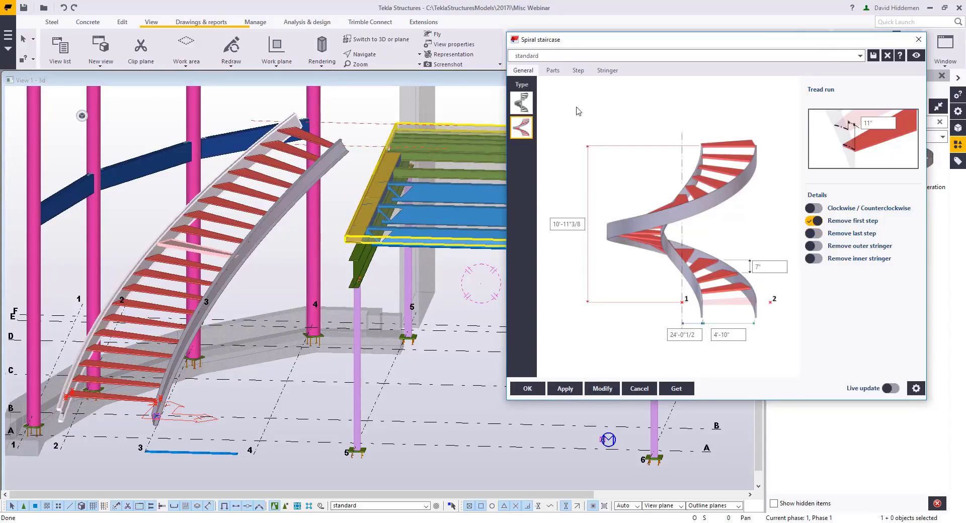
# Try bent plates instead of spiral beams for the staircase stringers
pyautogui.click(553, 70)
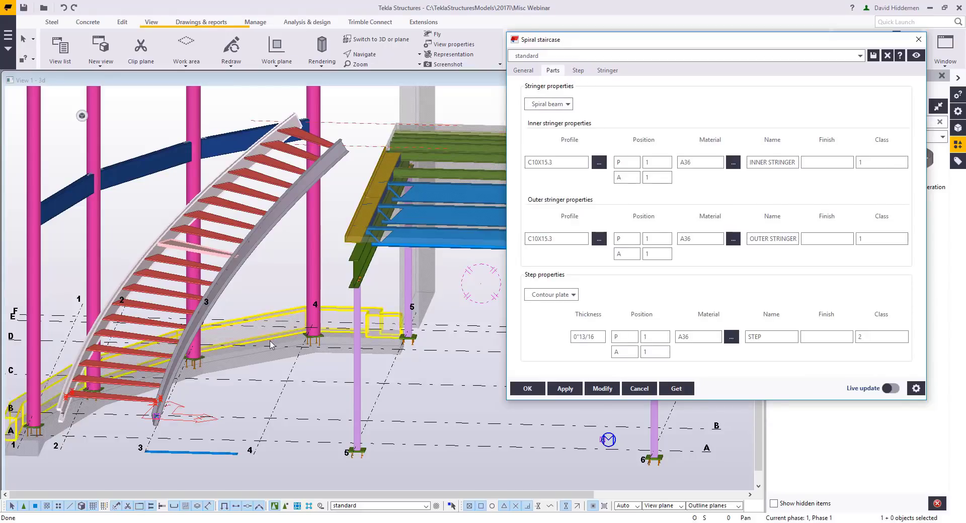
pyautogui.scroll(10, 281, 316)
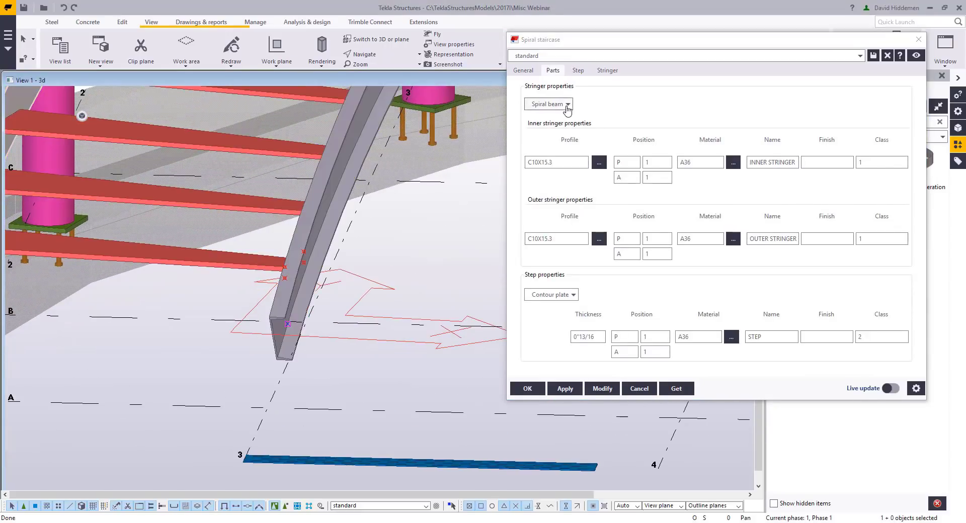
pyautogui.click(567, 104)
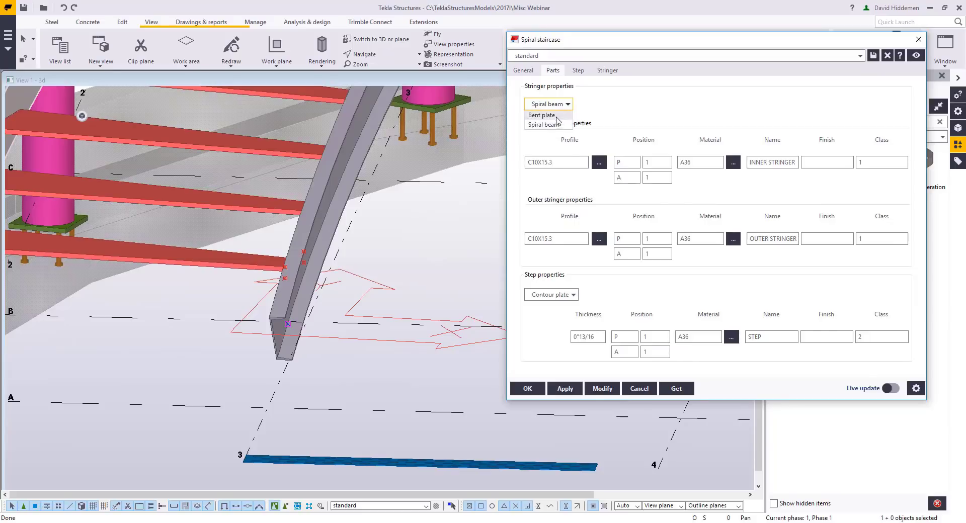
pyautogui.click(554, 120)
pyautogui.click(595, 389)
pyautogui.scroll(-3, 316, 295)
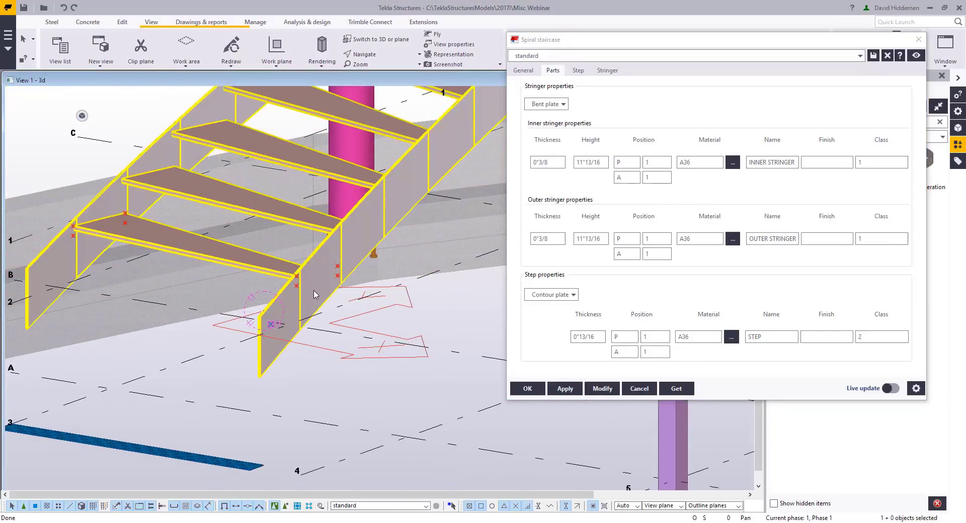
# Set the stringer type to spiral beam and the inner stringer profile to HSS12X3X1/4
pyautogui.click(542, 105)
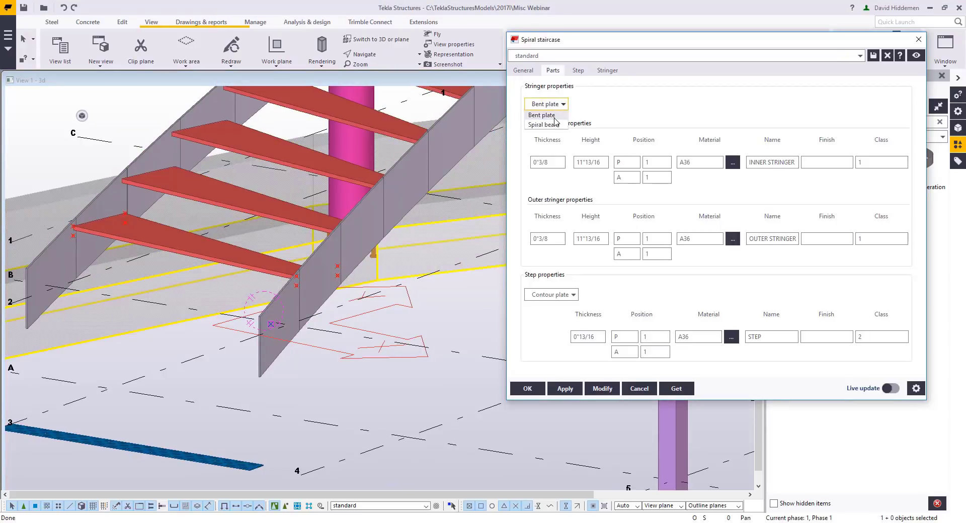
pyautogui.click(549, 128)
pyautogui.doubleClick(554, 162)
pyautogui.write('hs')
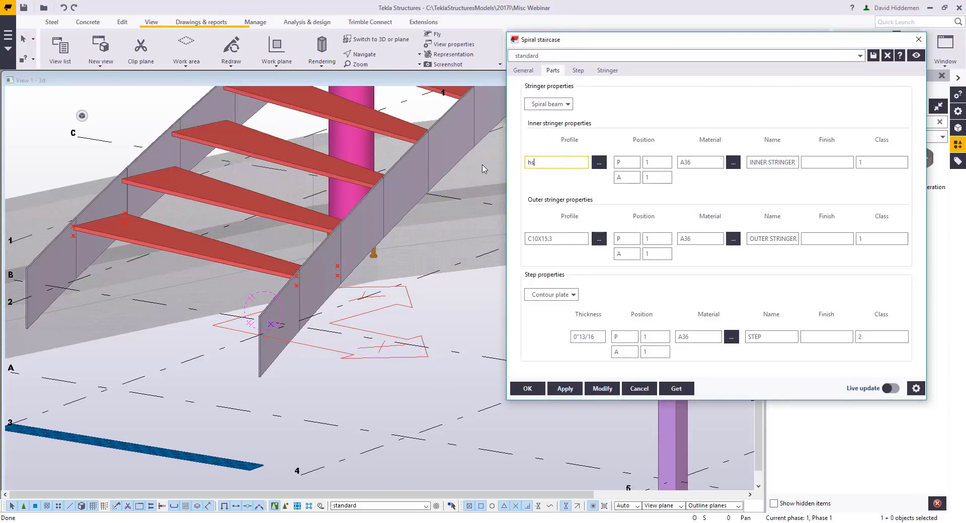
pyautogui.press('BackSpace')
pyautogui.press('BackSpace')
pyautogui.press('capslock')
pyautogui.press('BackSpace')
pyautogui.press('BackSpace')
pyautogui.press('capslock')
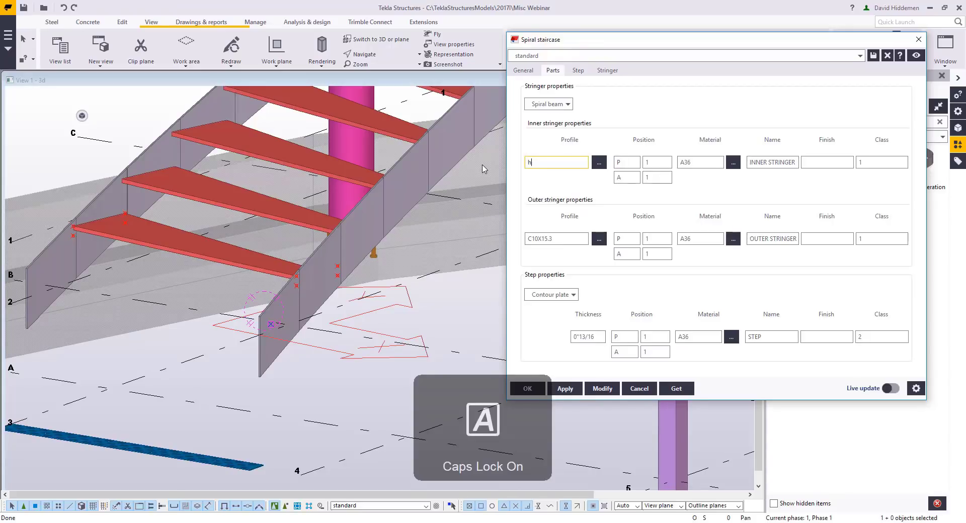
pyautogui.write('HSS12X3X1/4')
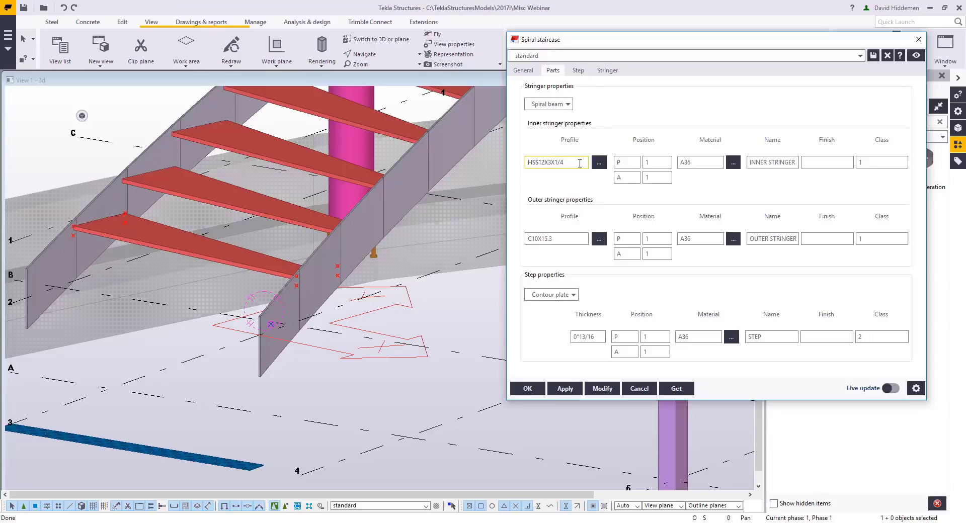
# Copy the HSS12X3X1/4 profile to the outer stringer and apply the stringer changes to the staircase
pyautogui.moveTo(581, 164); pyautogui.dragTo(497, 181)
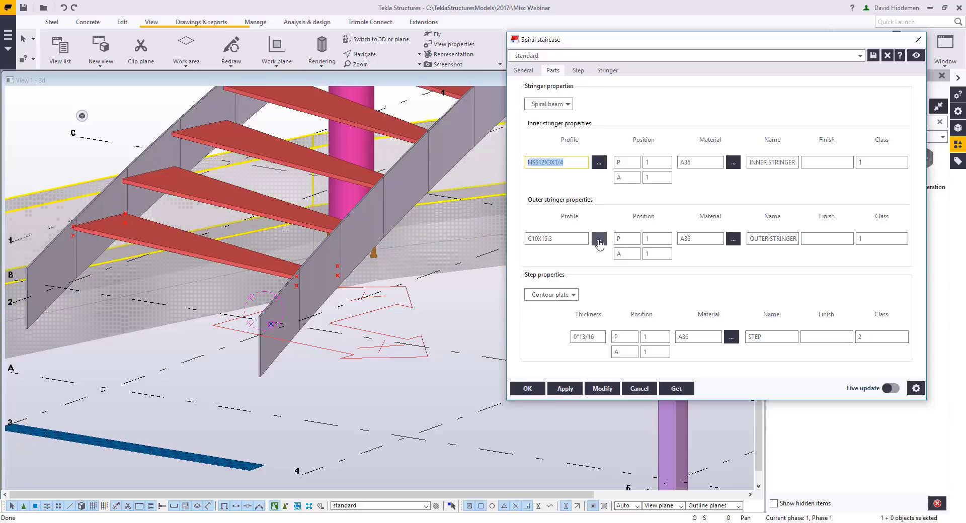
pyautogui.hotkey('ctrl', 'c')
pyautogui.doubleClick(556, 240)
pyautogui.hotkey('ctrl', 'v')
pyautogui.click(602, 388)
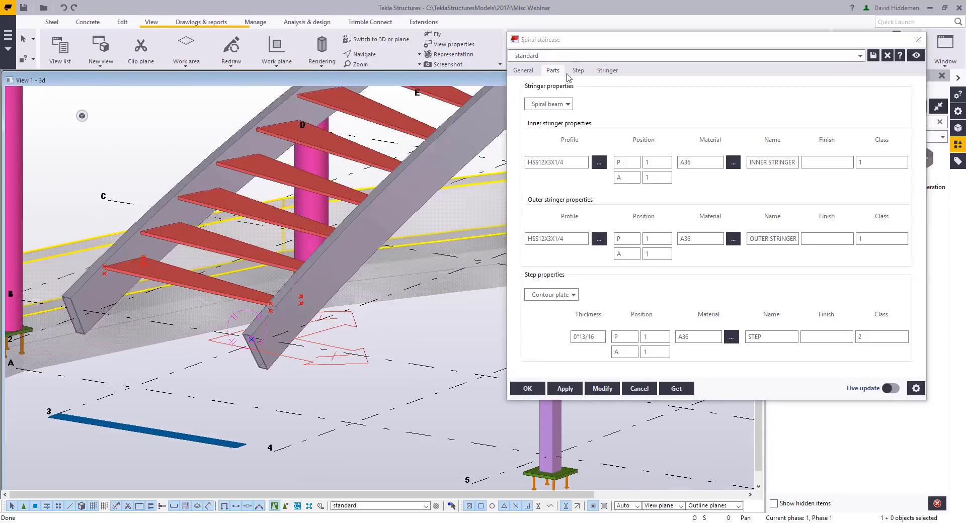
# Set the inner step width to 11" and apply the step shape with straight ends to the staircase
pyautogui.click(577, 70)
pyautogui.click(783, 171)
pyautogui.write('1')
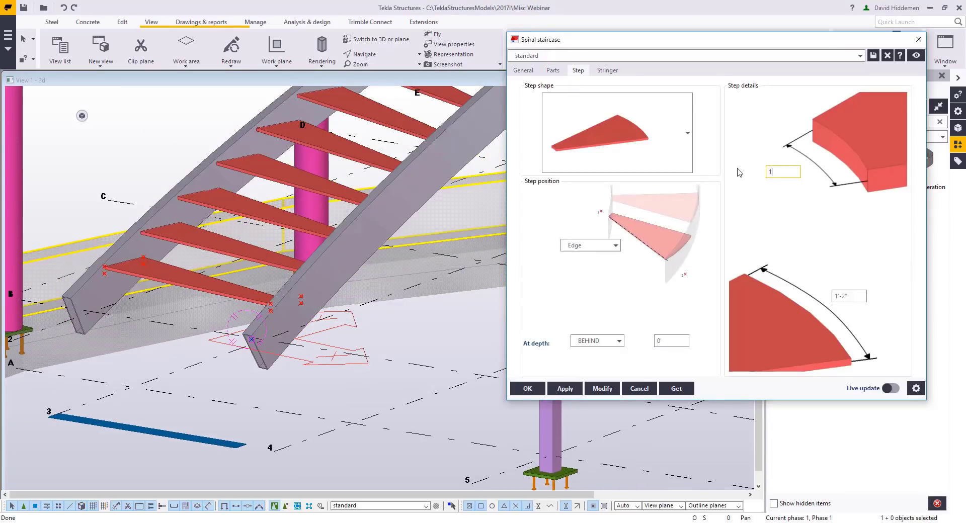
pyautogui.write('1')
pyautogui.click(654, 151)
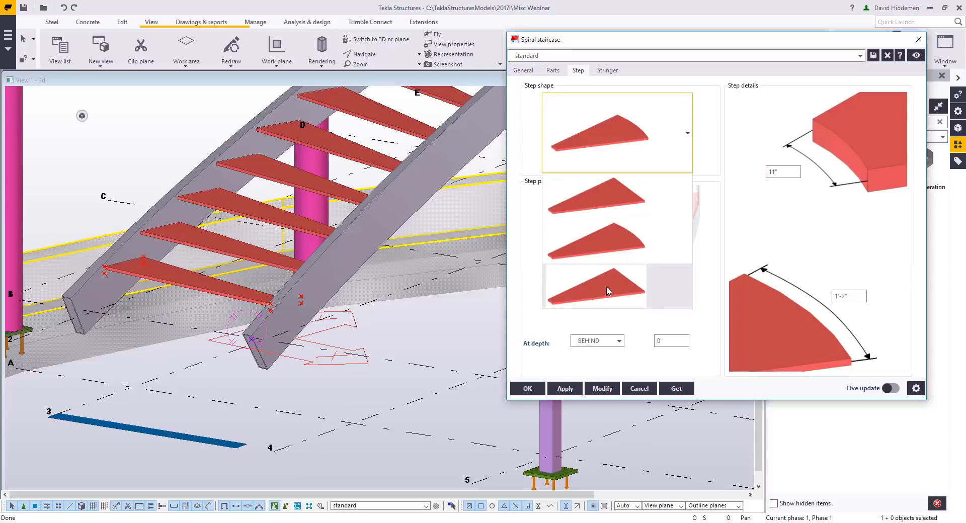
pyautogui.click(611, 213)
pyautogui.click(603, 388)
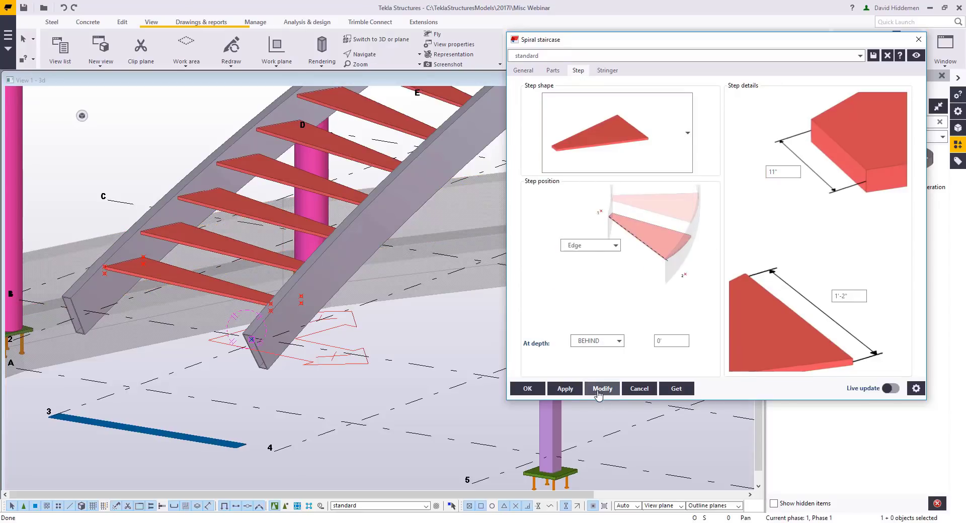
# Extend the upper ends of the staircase stringers by 8"
pyautogui.click(608, 71)
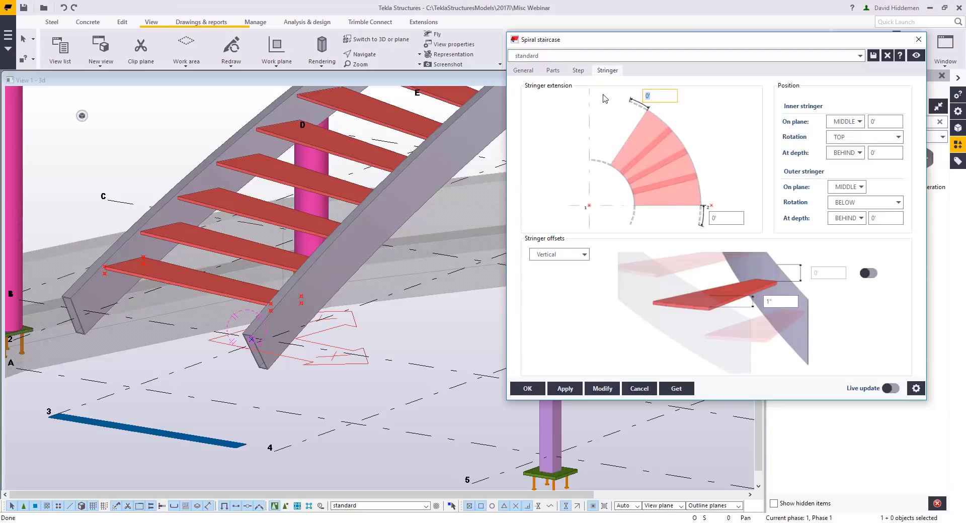
pyautogui.write('8')
pyautogui.click(602, 388)
pyautogui.moveTo(403, 206); pyautogui.dragTo(206, 319, button='middle')
pyautogui.scroll(-2, 205, 320)
pyautogui.moveTo(348, 196); pyautogui.dragTo(385, 194, button='middle')
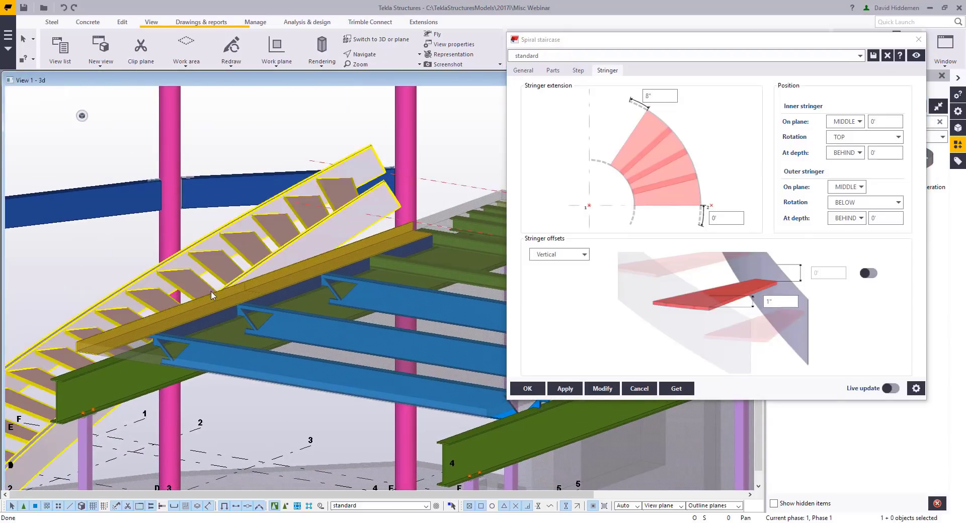
# Examine the lowest treads and the bottom ends of the stringers against the staircase's general settings
pyautogui.moveTo(106, 380); pyautogui.dragTo(314, 229, button='middle')
pyautogui.moveTo(62, 432); pyautogui.dragTo(271, 311, button='middle')
pyautogui.scroll(4, 270, 311)
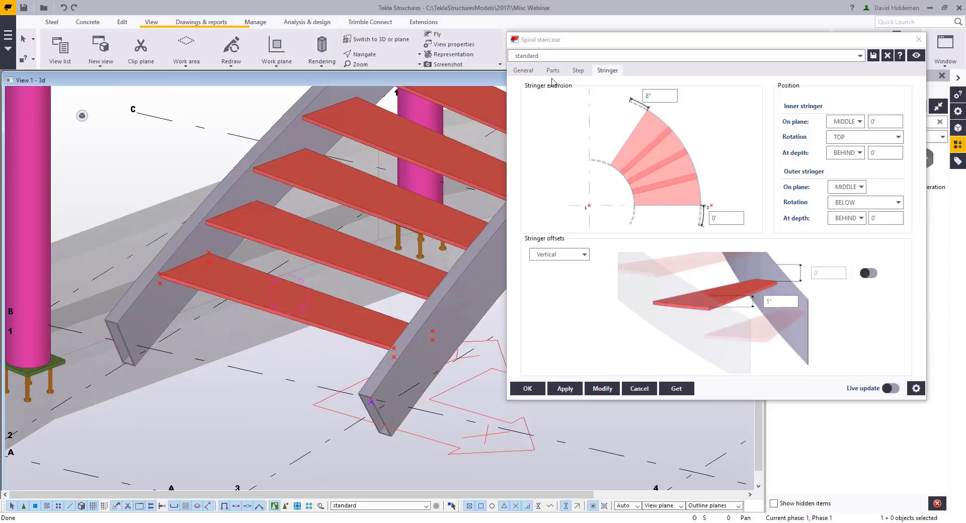
pyautogui.click(523, 70)
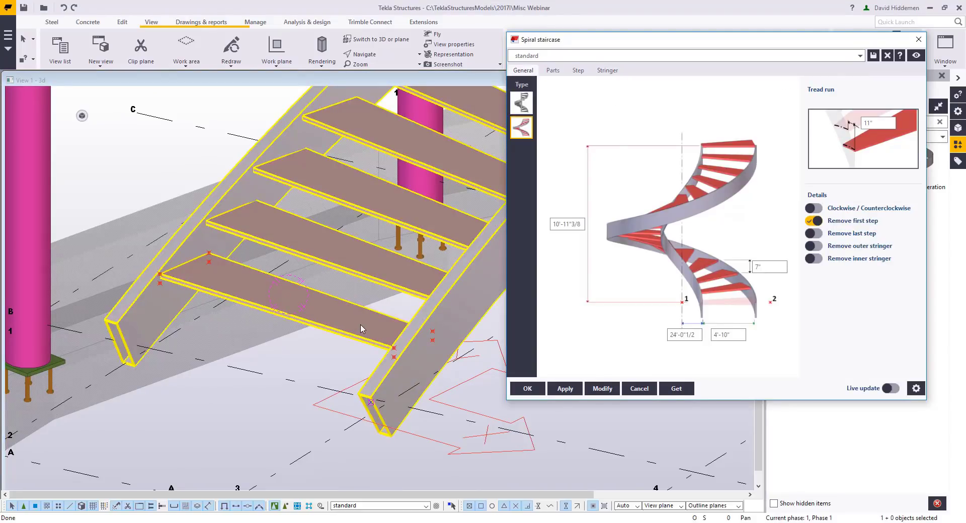
pyautogui.keyDown('ctrl'); pyautogui.moveTo(353, 323); pyautogui.dragTo(400, 313, button='middle'); pyautogui.keyUp('ctrl')
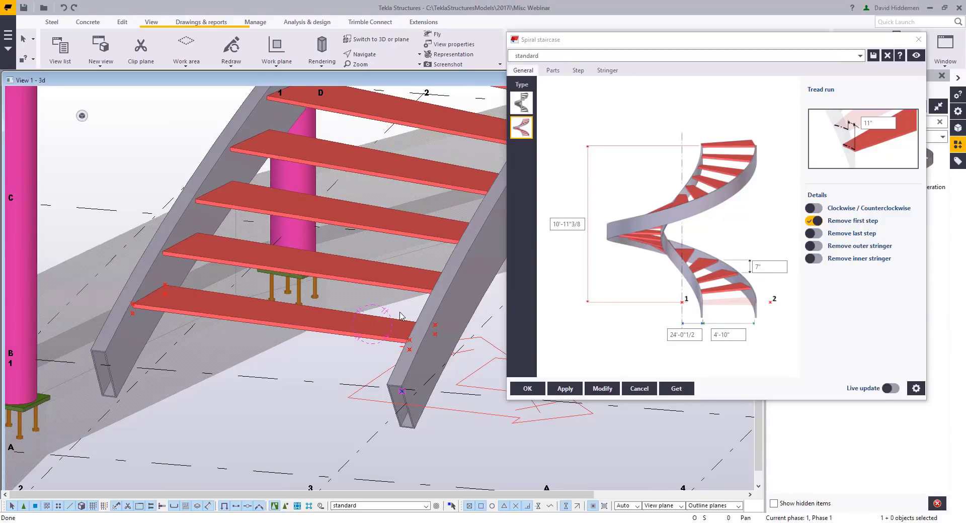
pyautogui.keyDown('ctrl'); pyautogui.moveTo(347, 327); pyautogui.dragTo(207, 270, button='middle'); pyautogui.keyUp('ctrl')
pyautogui.scroll(2, 260, 302)
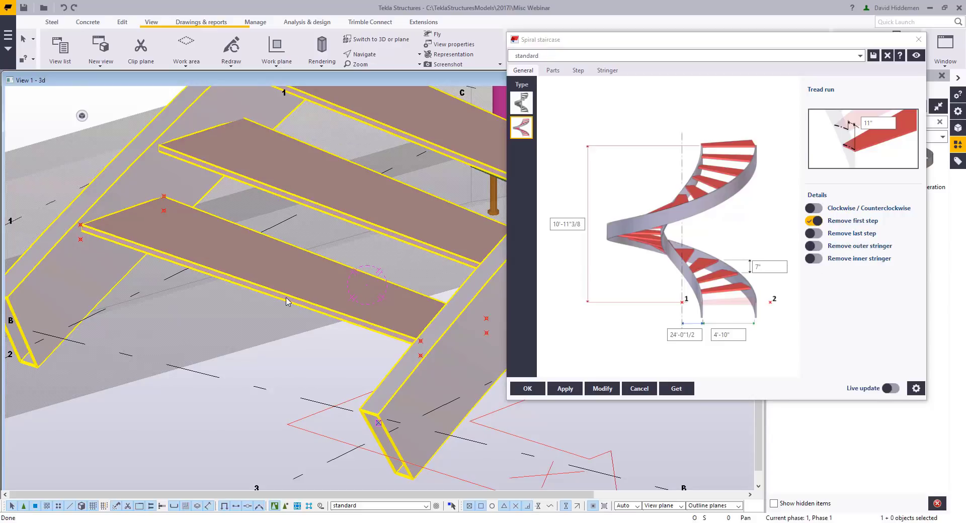
pyautogui.scroll(-2, 291, 301)
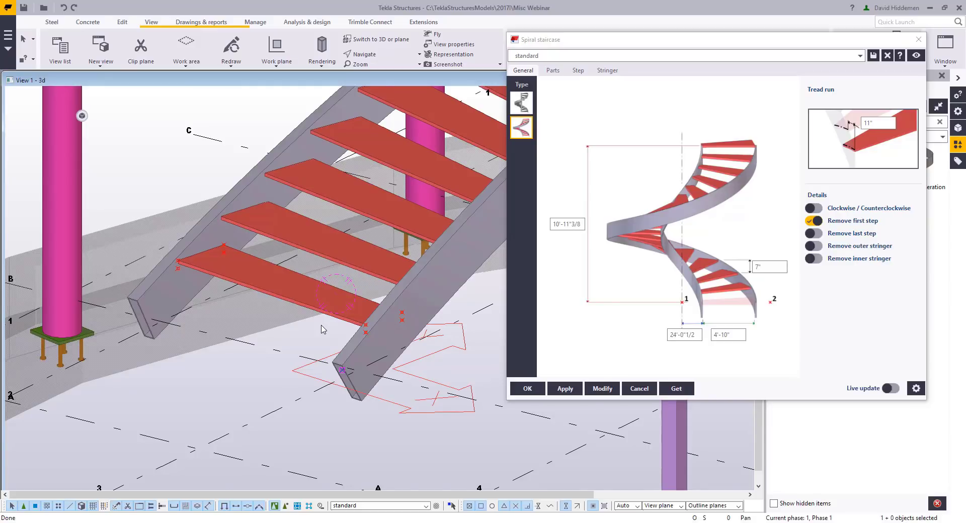
# Undo the deletion of the perforated plate and close the staircase settings
pyautogui.scroll(-3, 322, 330)
pyautogui.moveTo(269, 449); pyautogui.dragTo(319, 385, button='middle')
pyautogui.scroll(4, 299, 378)
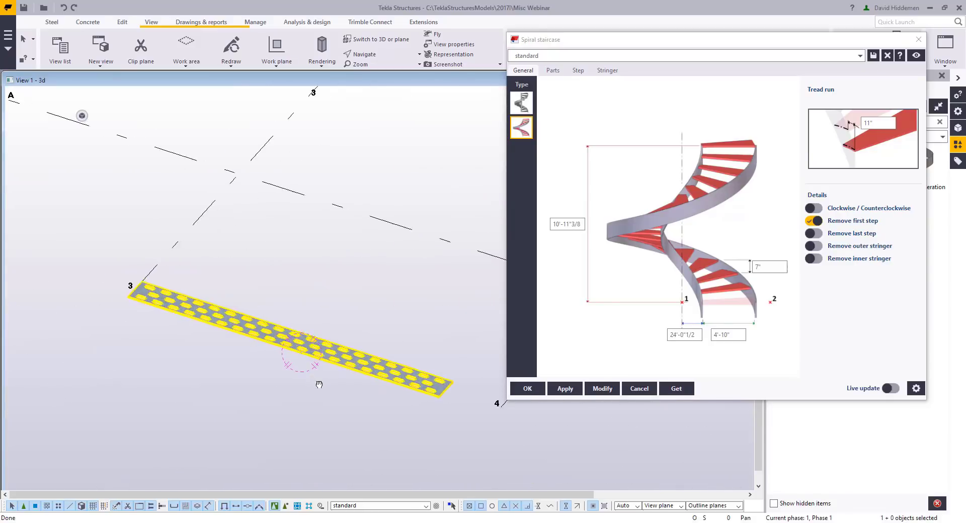
pyautogui.scroll(3, 319, 384)
pyautogui.click(63, 9)
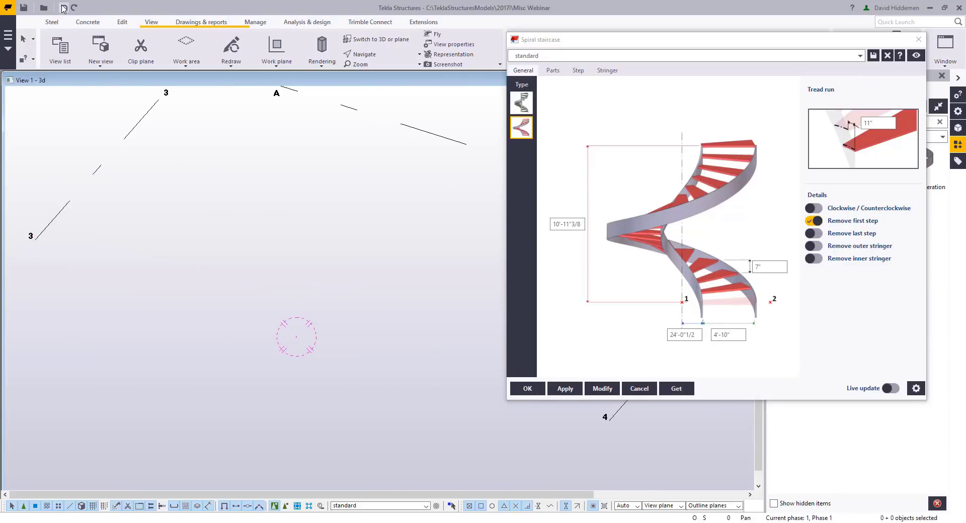
pyautogui.scroll(5, 215, 268)
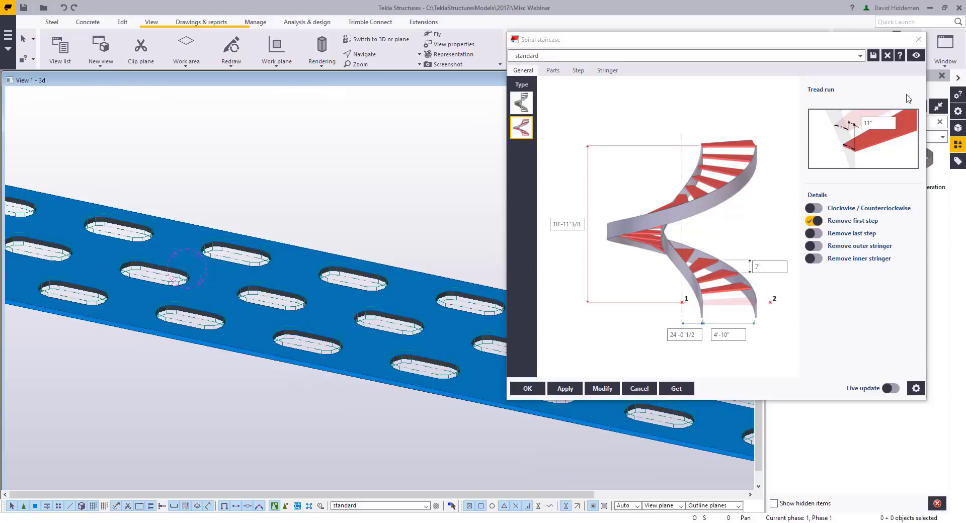
pyautogui.click(918, 39)
# Set the work plane along the perforated plate, using points at the middle of its two short ends
pyautogui.moveTo(521, 254); pyautogui.dragTo(614, 235, button='middle')
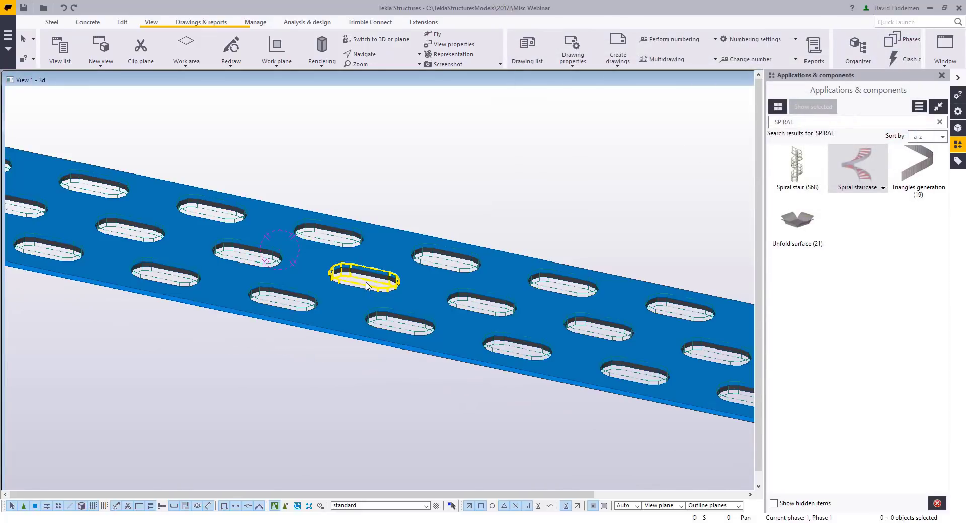
pyautogui.scroll(-5, 367, 285)
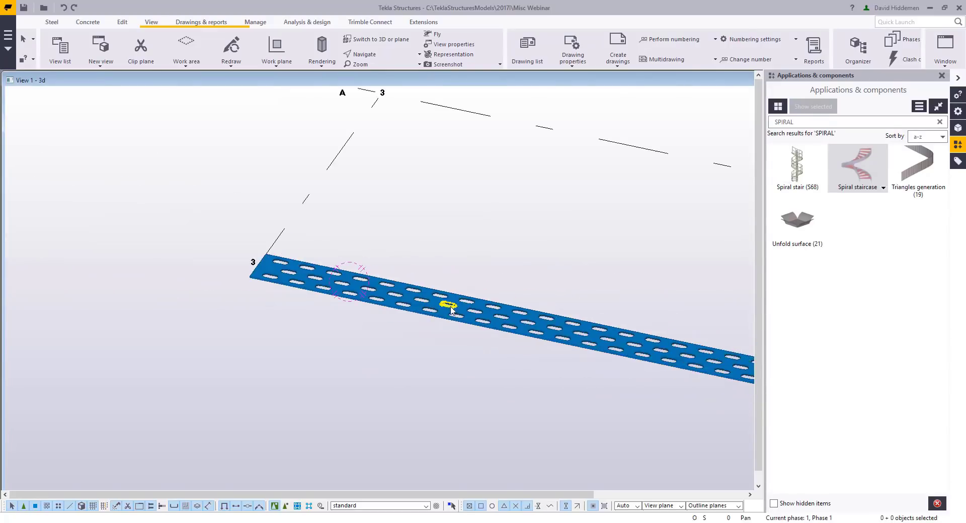
pyautogui.keyDown('ctrl'); pyautogui.moveTo(451, 310); pyautogui.dragTo(455, 331, button='middle'); pyautogui.keyUp('ctrl')
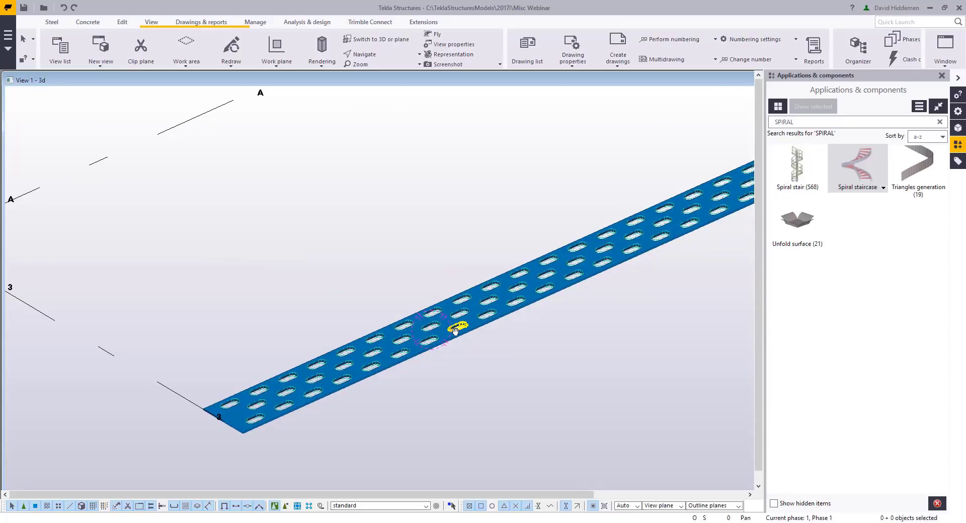
pyautogui.scroll(5, 330, 382)
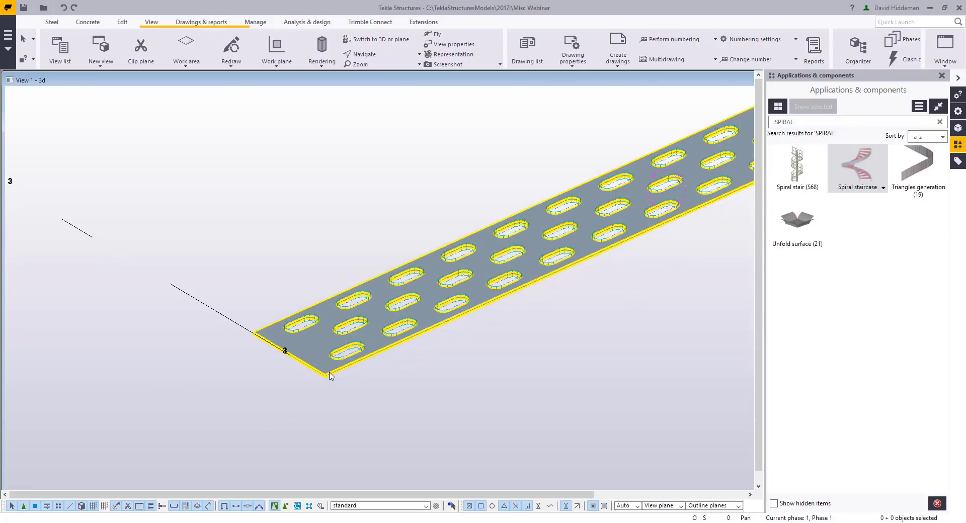
pyautogui.click(354, 365)
pyautogui.middleClick(353, 366)
pyautogui.click(287, 356)
pyautogui.scroll(-4, 280, 375)
pyautogui.scroll(-2, 281, 376)
pyautogui.scroll(3, 532, 255)
pyautogui.click(523, 270)
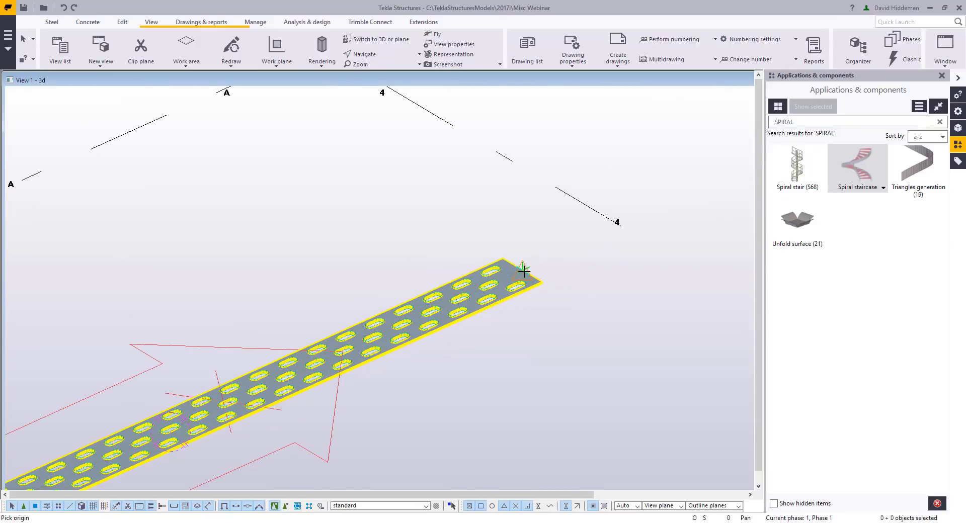
pyautogui.moveTo(356, 388); pyautogui.dragTo(547, 279, button='middle')
pyautogui.rightClick(429, 346)
pyautogui.click(442, 349)
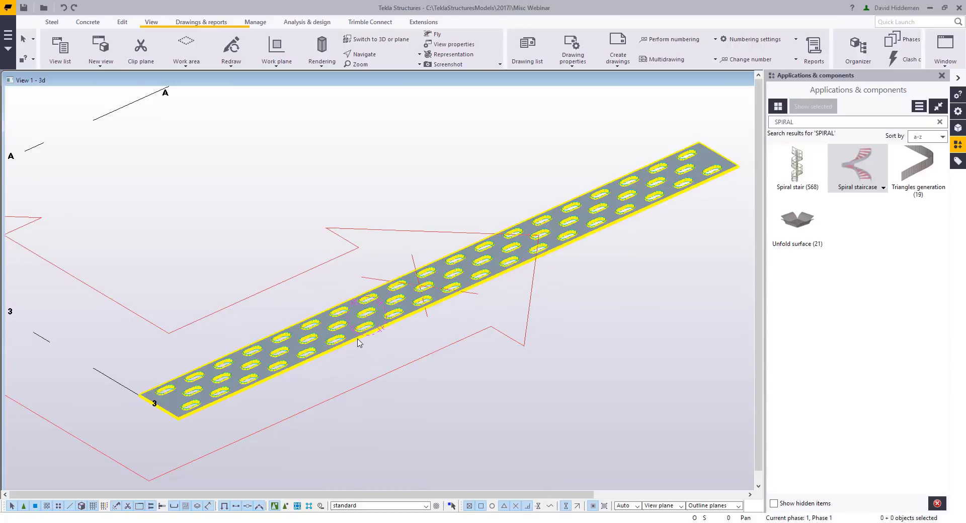
# Search the components for ITEM and open the CreateItemFromTsObjects tool
pyautogui.click(359, 343)
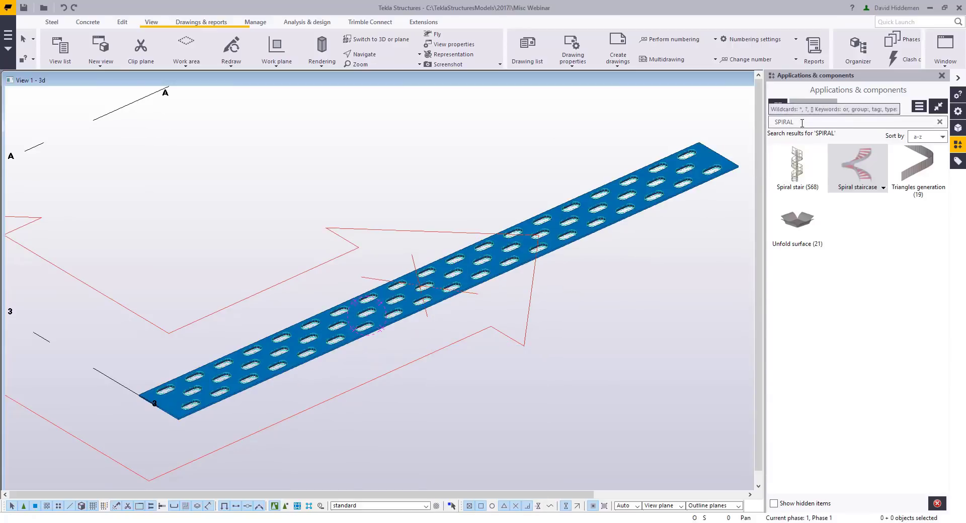
pyautogui.write('ITEM')
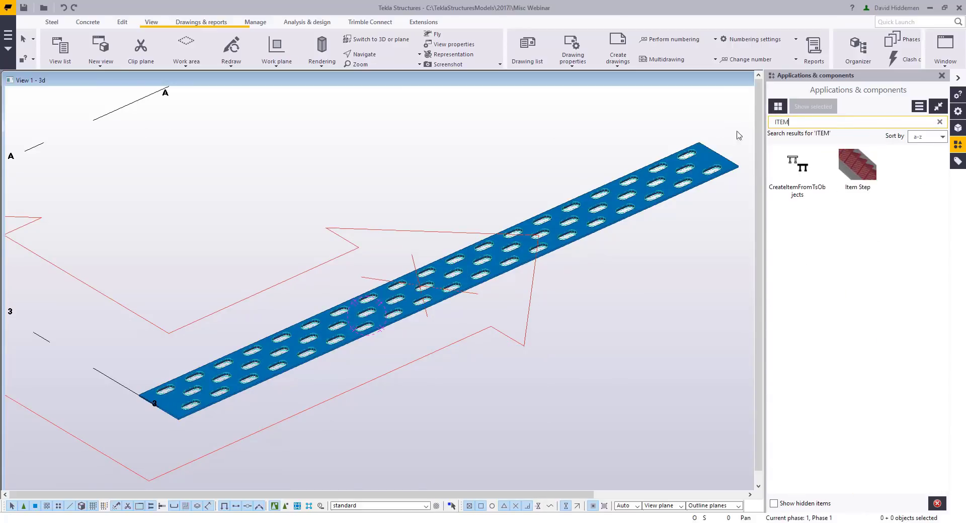
pyautogui.doubleClick(795, 163)
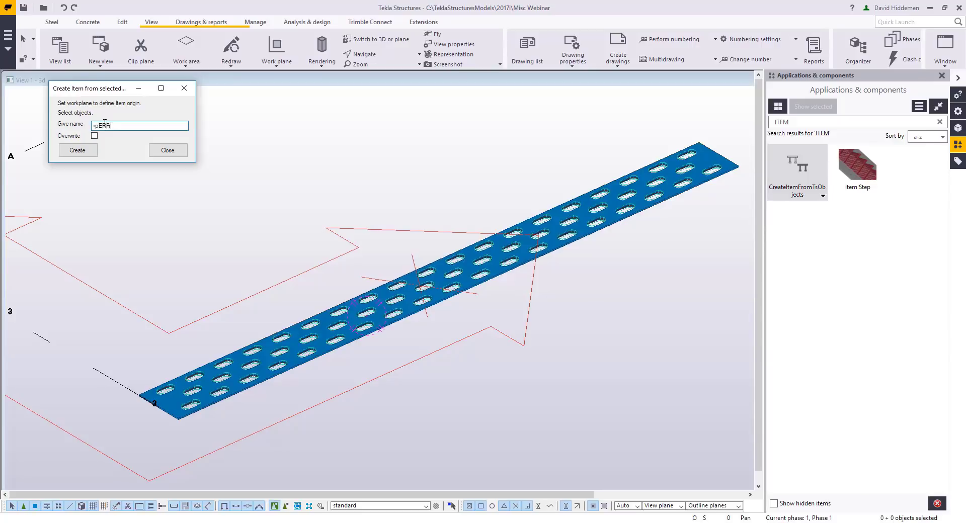
# Create a catalog shape named +PerfRiser from the perforated plate and close the creation tool
pyautogui.press('capslock')
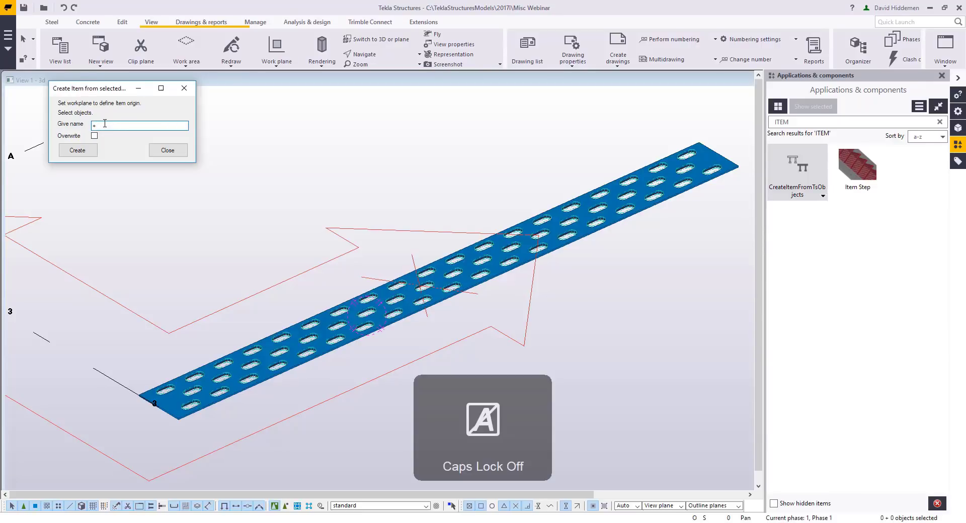
pyautogui.write('PerfRiser')
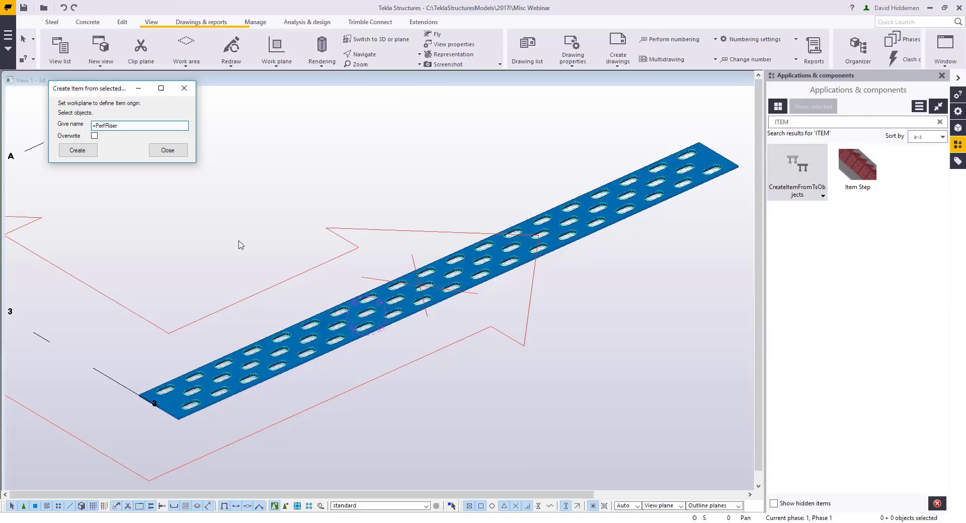
pyautogui.click(259, 367)
pyautogui.click(83, 152)
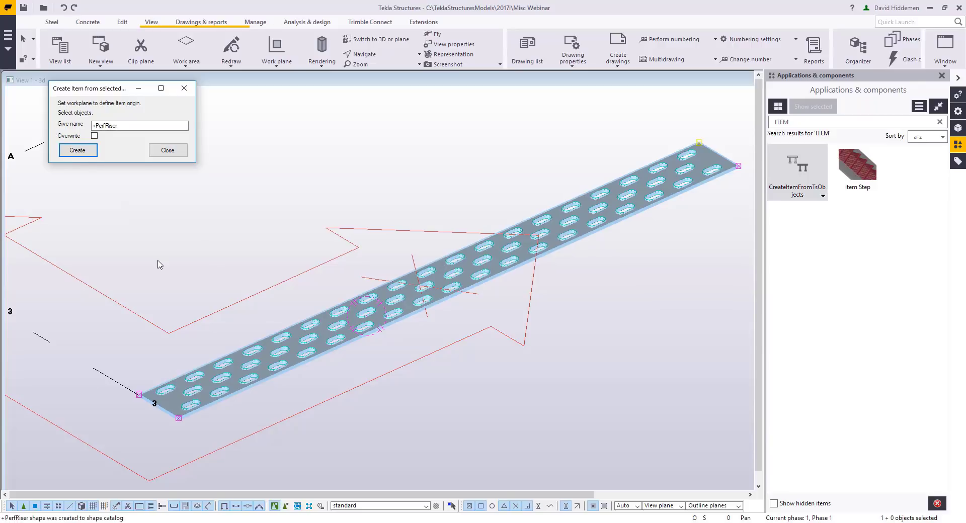
pyautogui.click(166, 150)
# Place a steel item with the +PerfRiser shape along grid line A near the original perforated plate
pyautogui.moveTo(211, 192); pyautogui.dragTo(327, 203, button='middle')
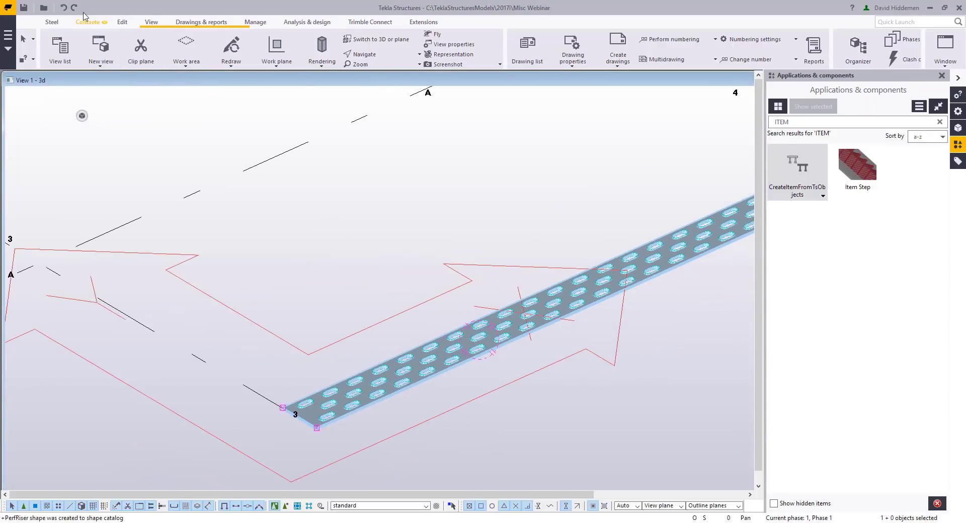
pyautogui.click(52, 22)
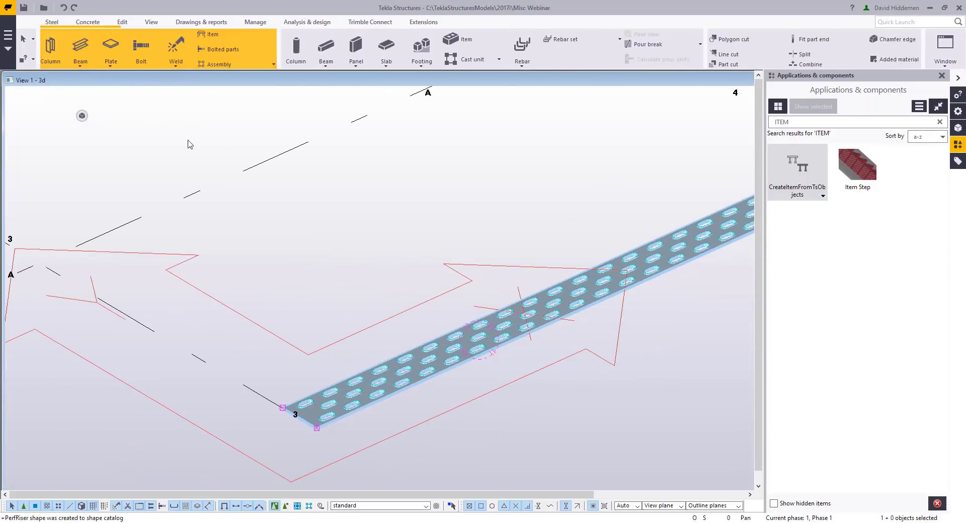
pyautogui.click(225, 39)
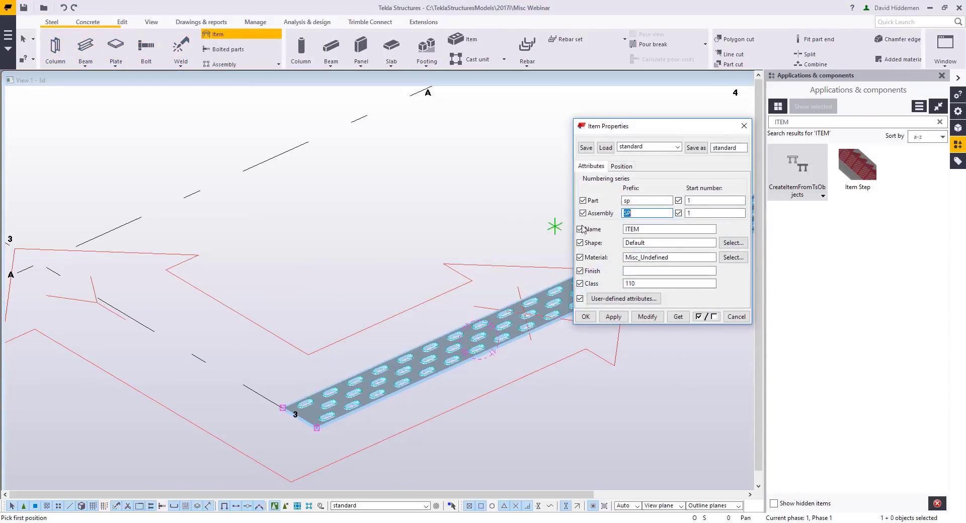
pyautogui.click(733, 242)
pyautogui.doubleClick(236, 154)
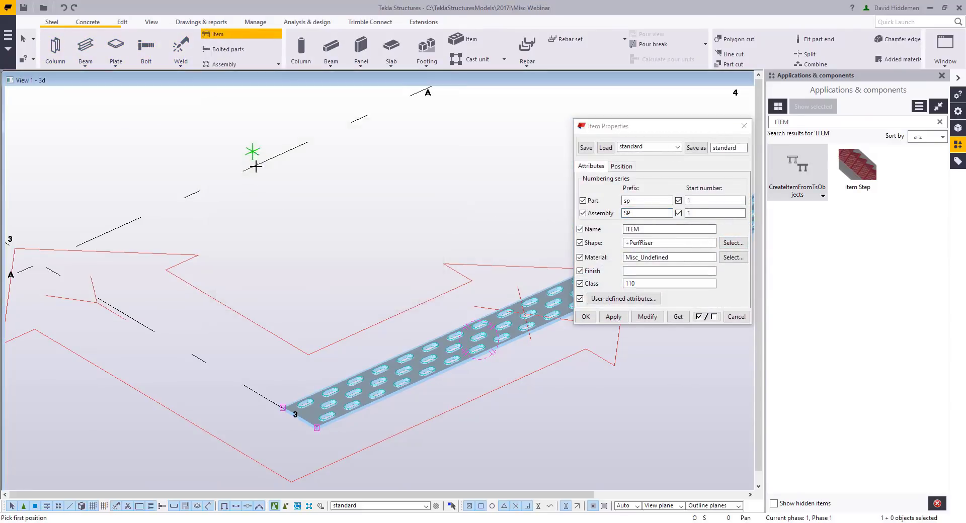
pyautogui.scroll(-2, 119, 236)
pyautogui.click(119, 236)
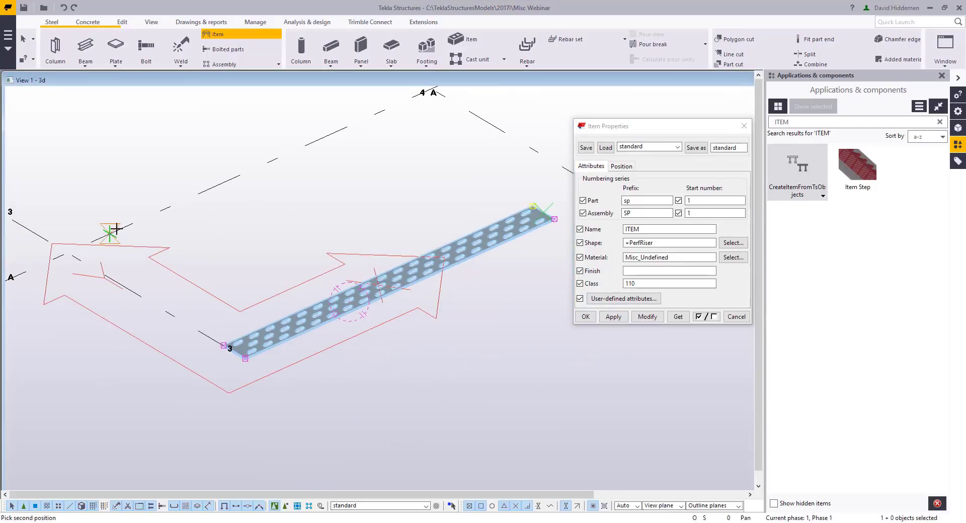
pyautogui.click(248, 168)
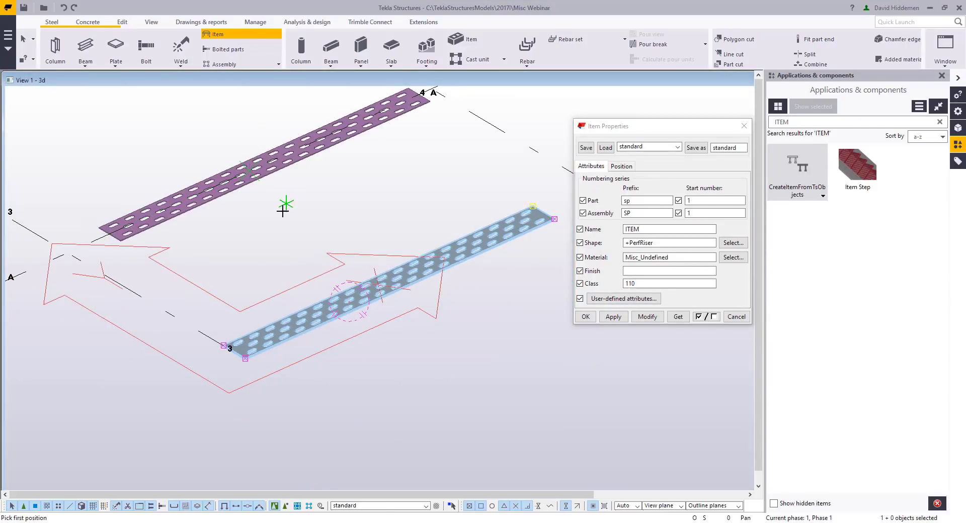
pyautogui.moveTo(284, 211); pyautogui.dragTo(277, 245, button='middle')
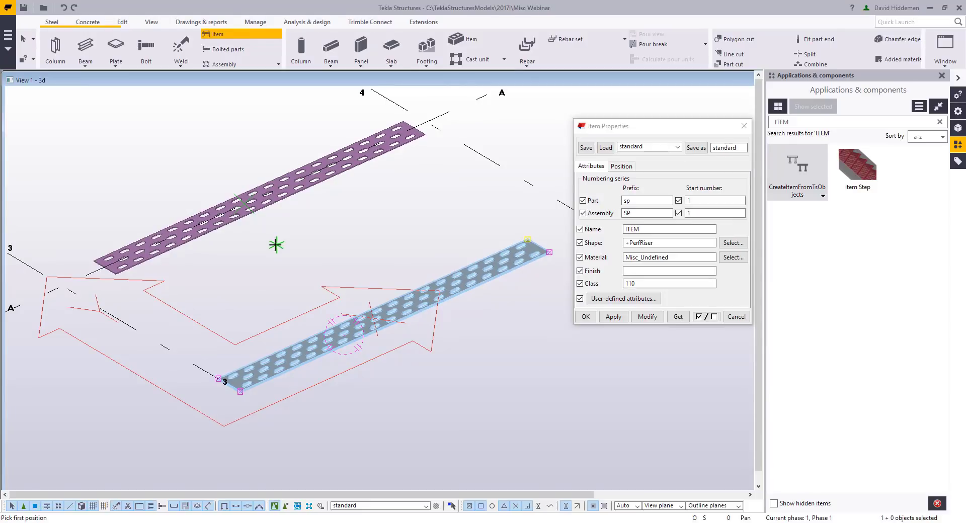
pyautogui.rightClick(276, 229)
pyautogui.click(290, 239)
# Set the item properties to name RISER, material 6061-T6 ALUMINUM and rotation Front, and accept them
pyautogui.moveTo(681, 228); pyautogui.dragTo(554, 216)
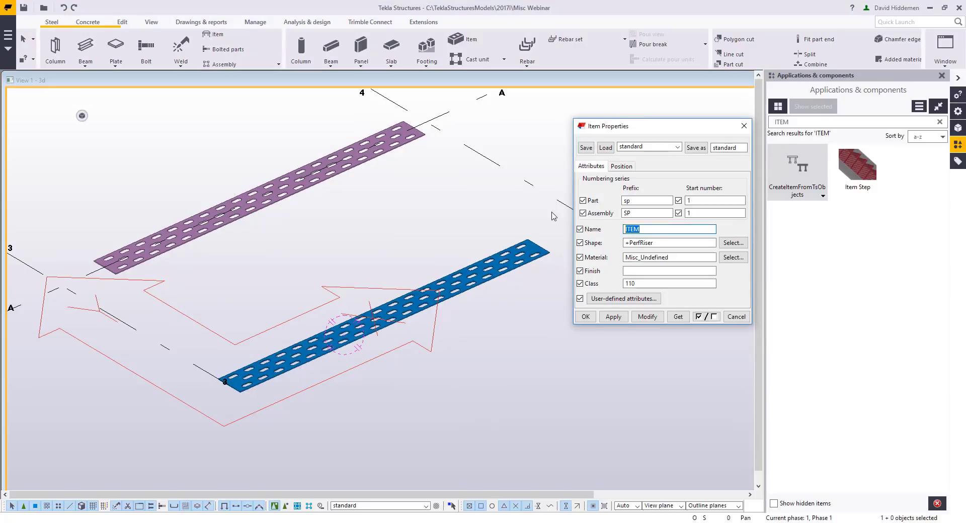
pyautogui.write('RISER')
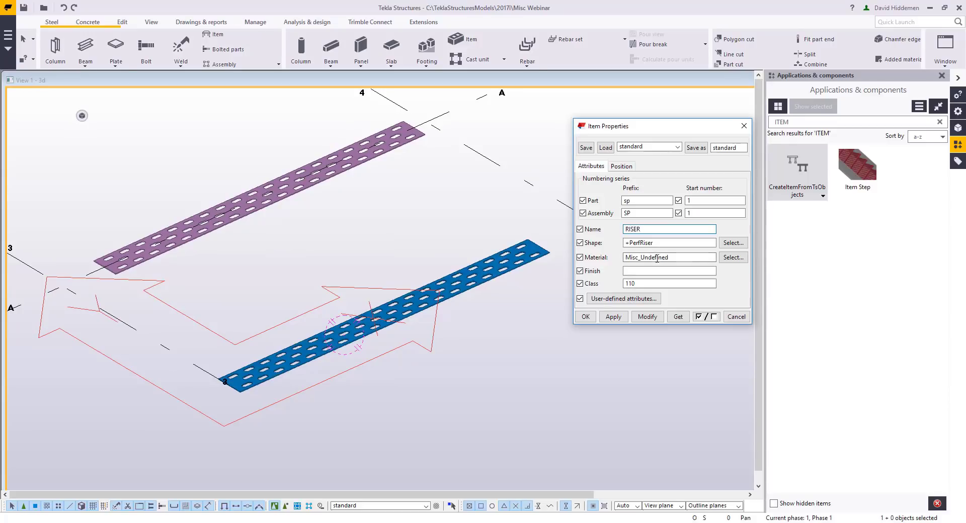
pyautogui.click(733, 257)
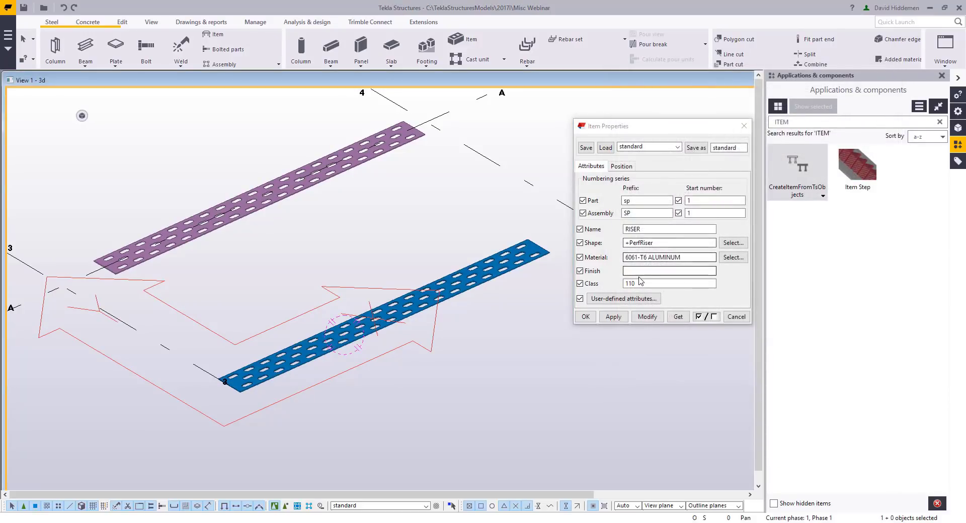
pyautogui.click(621, 166)
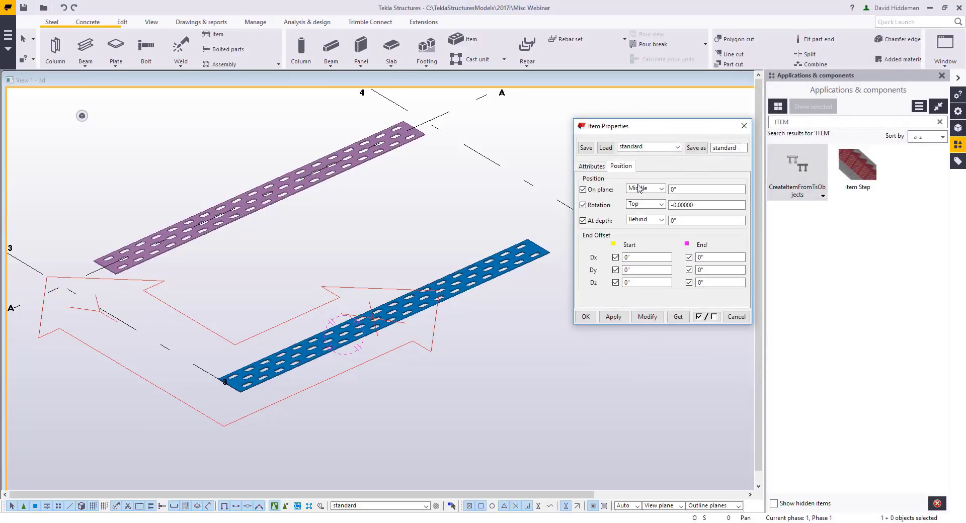
pyautogui.click(648, 210)
pyautogui.click(644, 214)
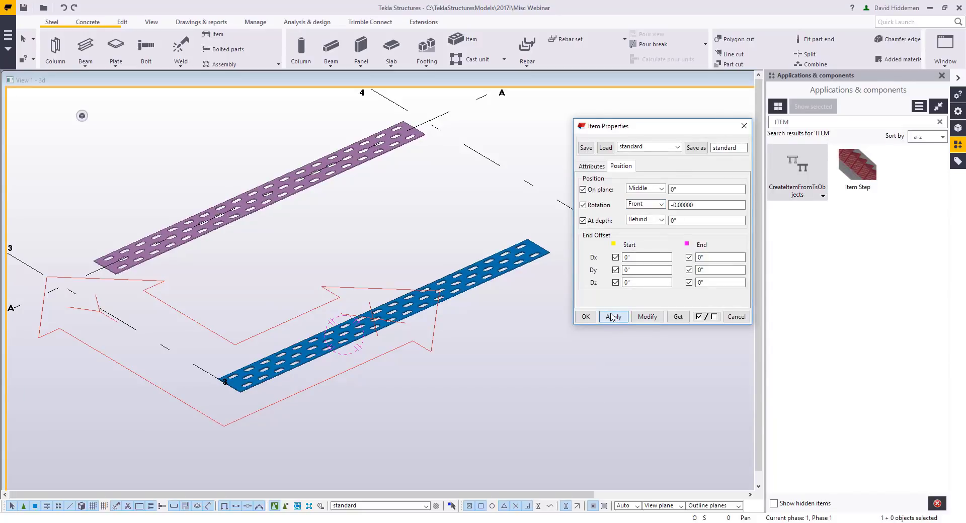
pyautogui.click(591, 166)
pyautogui.scroll(-3, 291, 220)
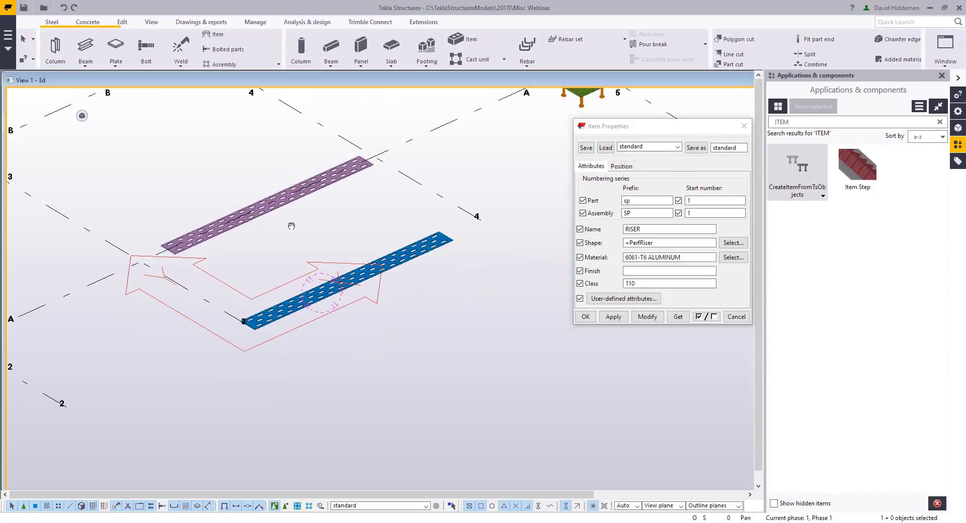
pyautogui.scroll(5, 502, 298)
pyautogui.moveTo(306, 230)
pyautogui.keyDown('ctrl'); pyautogui.mouseDown(button='middle')
pyautogui.moveTo(177, 216)
pyautogui.moveTo(251, 232)
pyautogui.moveTo(302, 222)
pyautogui.mouseUp(button='middle'); pyautogui.keyUp('ctrl')
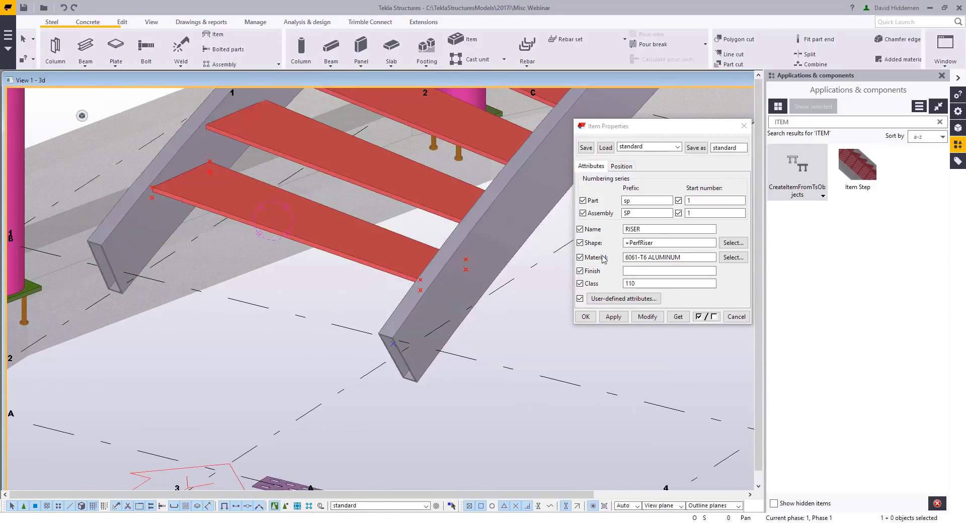
pyautogui.click(586, 316)
# Set the staircase's step plate thickness to 1/16" and apply it to the spiral staircase
pyautogui.scroll(2, 325, 340)
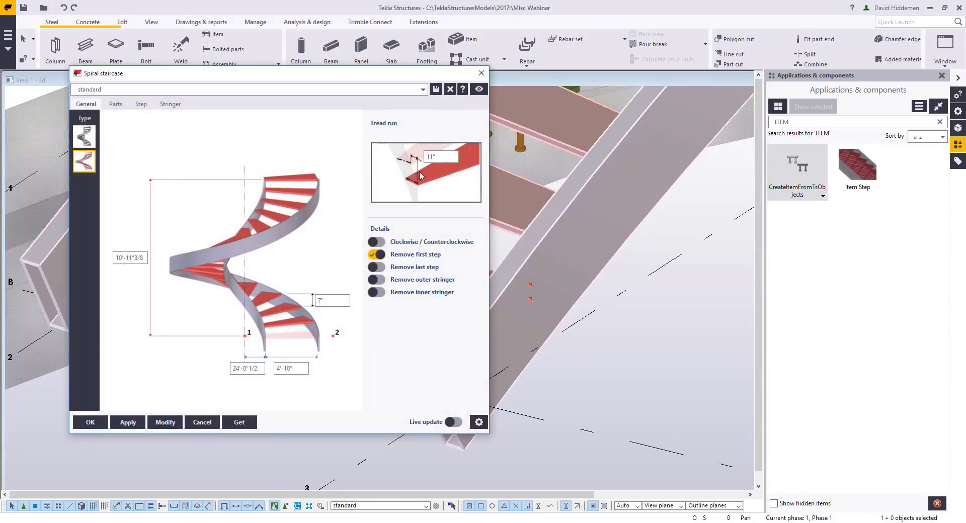
pyautogui.moveTo(373, 81); pyautogui.dragTo(778, 91)
pyautogui.click(517, 117)
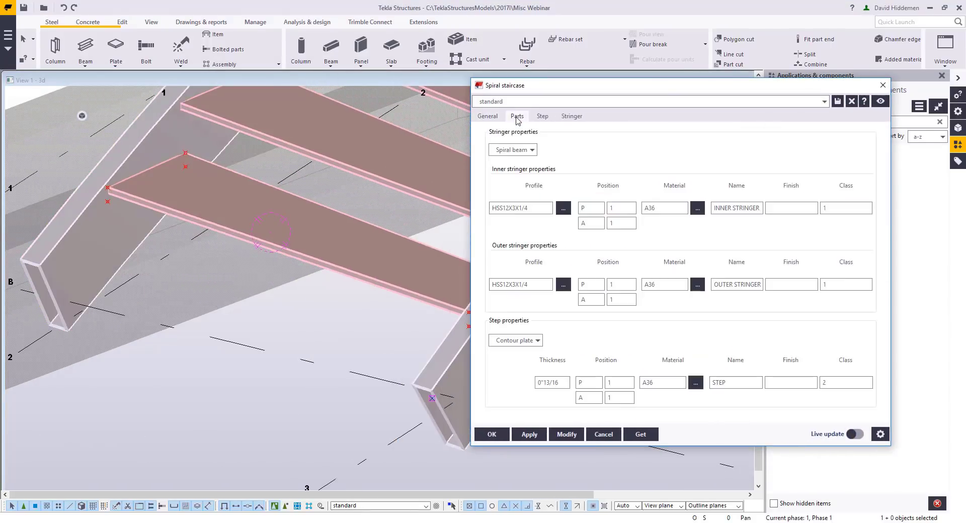
pyautogui.click(543, 116)
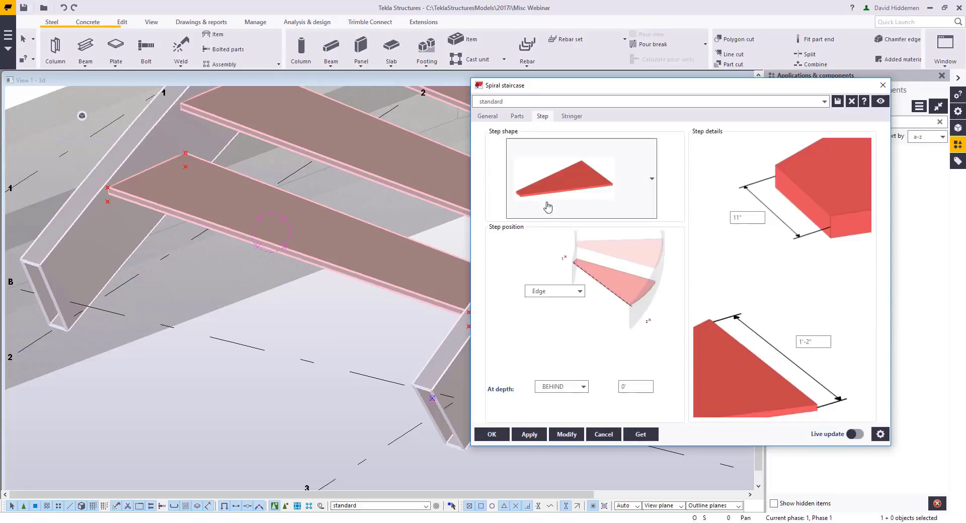
pyautogui.click(517, 117)
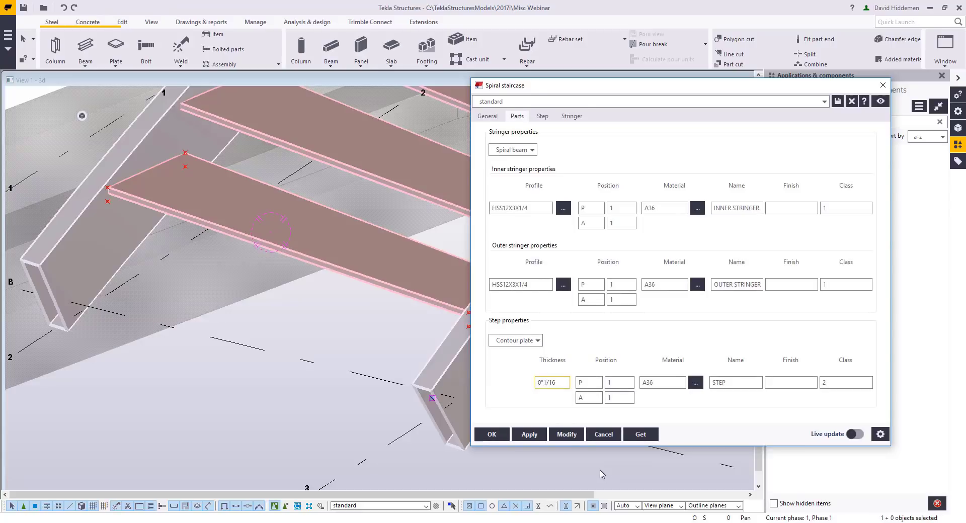
pyautogui.click(567, 434)
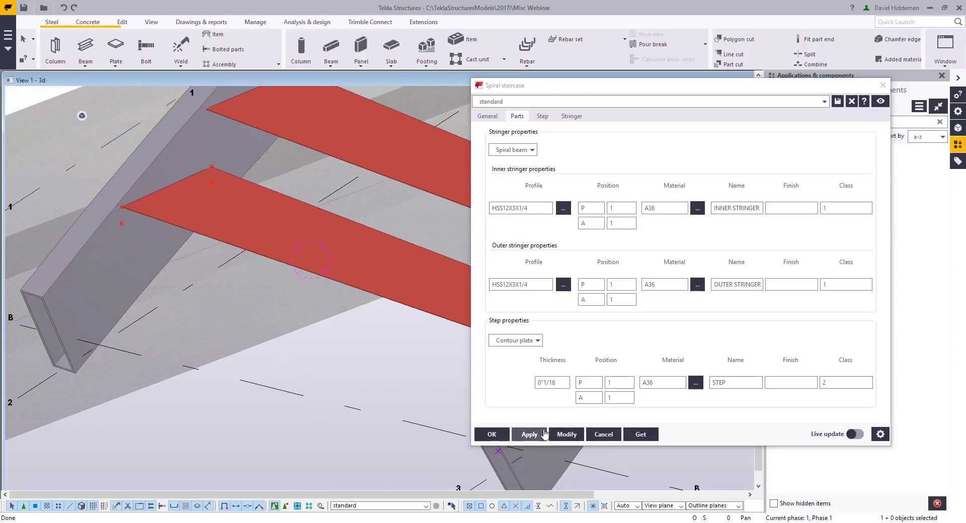
pyautogui.click(494, 435)
# Switch selection to objects inside components and hide the inner and outer stringers of the spiral staircase
pyautogui.click(284, 506)
pyautogui.scroll(2, 258, 242)
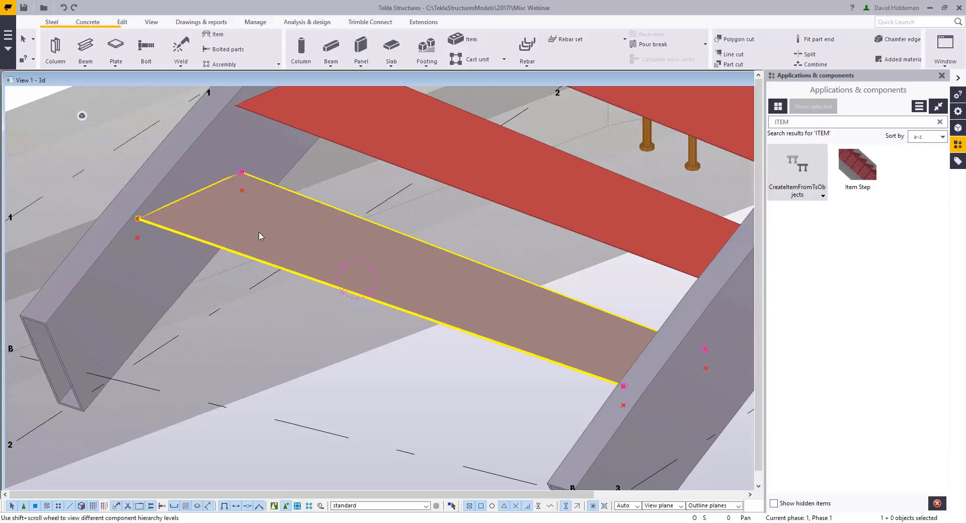
pyautogui.scroll(-3, 369, 425)
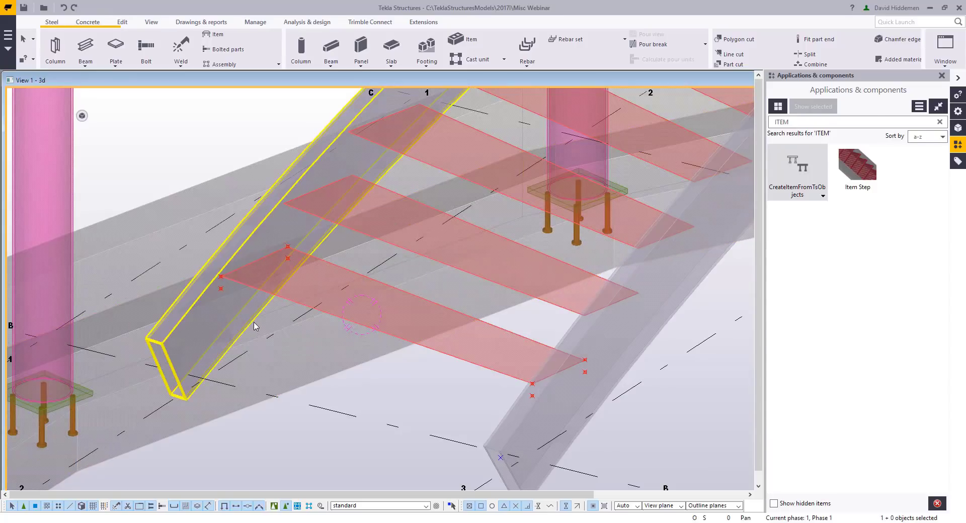
pyautogui.doubleClick(513, 417)
pyautogui.rightClick(514, 417)
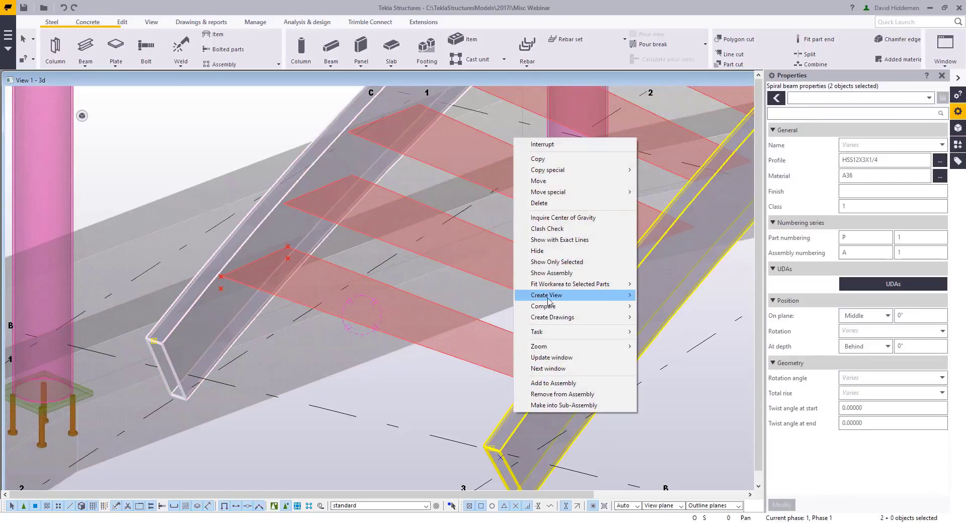
pyautogui.click(543, 255)
# Move the bottom step plate linearly by -2" in Z and close the move dialog
pyautogui.scroll(3, 441, 383)
pyautogui.click(332, 313)
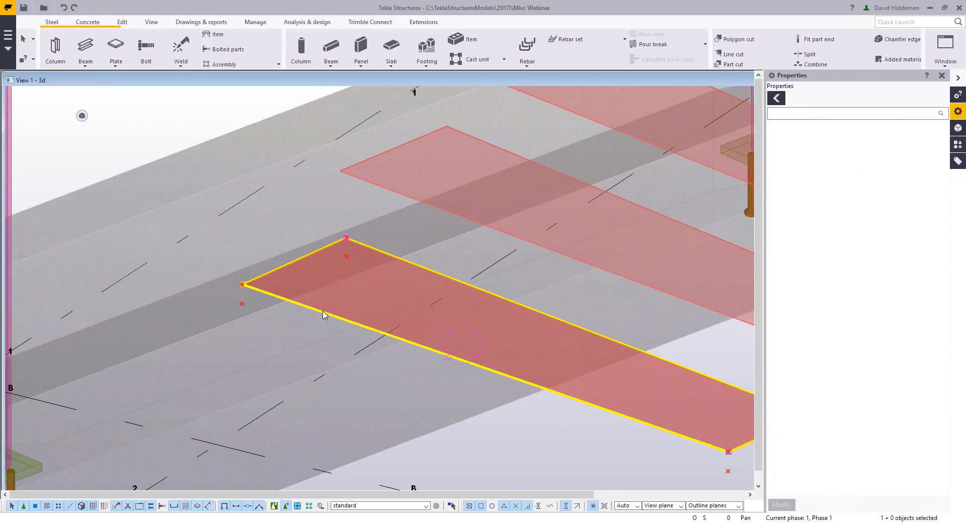
pyautogui.rightClick(323, 312)
pyautogui.moveTo(389, 134)
pyautogui.click(466, 132)
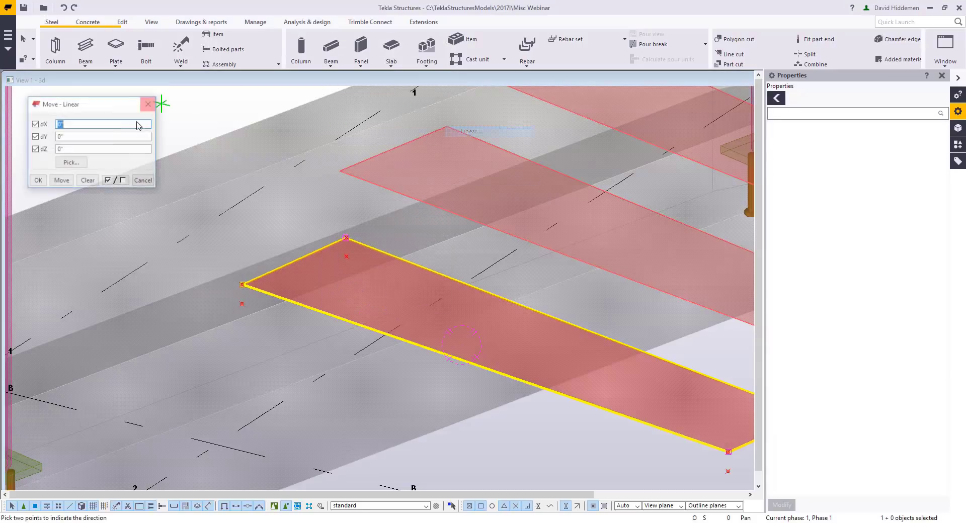
pyautogui.press('Tab')
pyautogui.press('Tab')
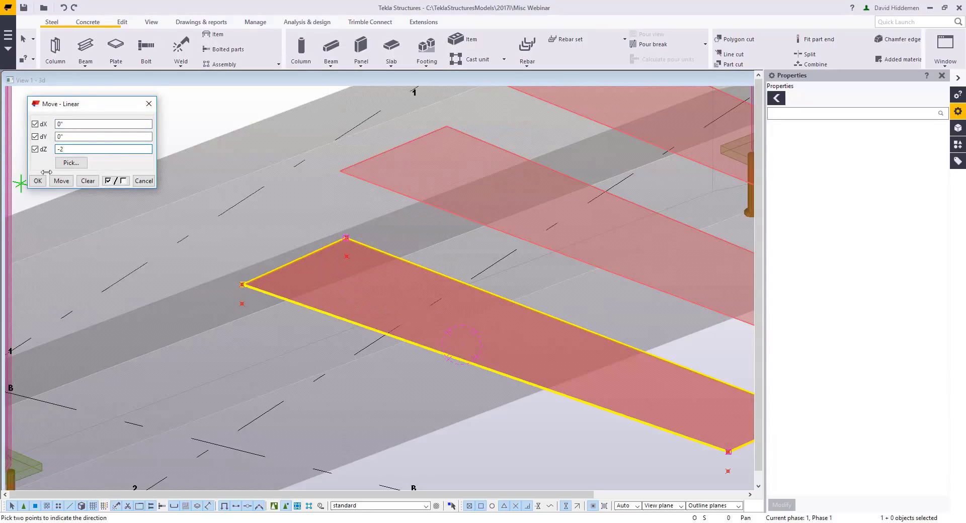
pyautogui.click(60, 182)
pyautogui.click(144, 181)
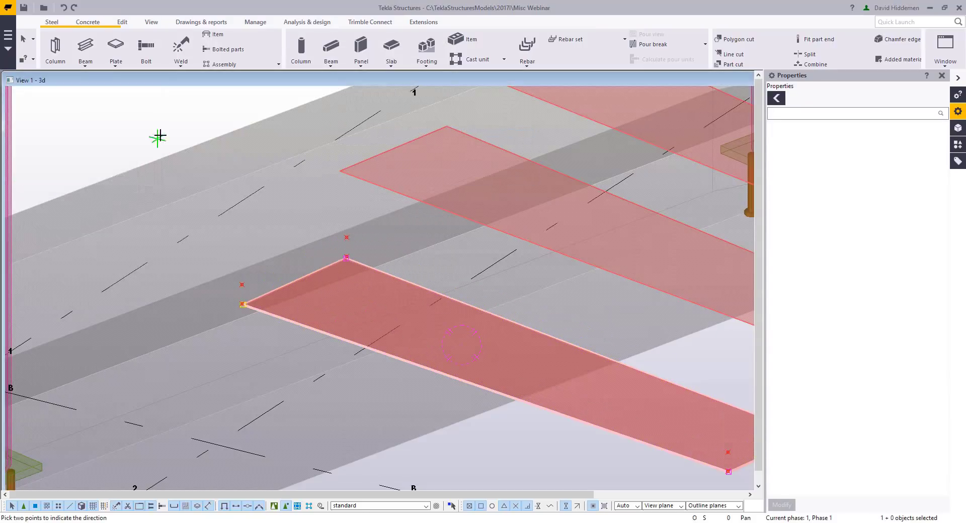
# Accept the bottom step plate's PL1/16 STEP properties and model a vertical plate rising from its front edge to the original corner points
pyautogui.doubleClick(320, 334)
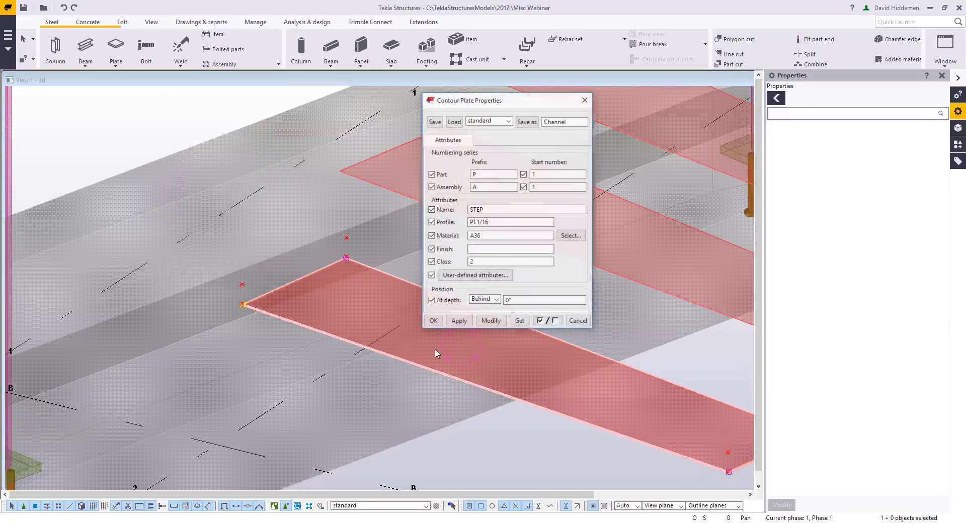
pyautogui.click(434, 324)
pyautogui.click(116, 46)
pyautogui.scroll(5, 247, 312)
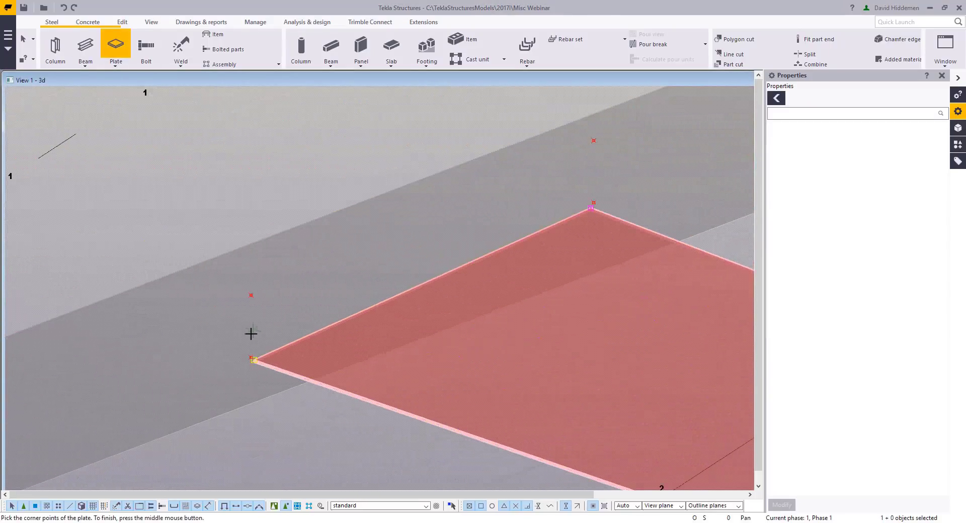
pyautogui.click(255, 372)
pyautogui.scroll(-6, 249, 264)
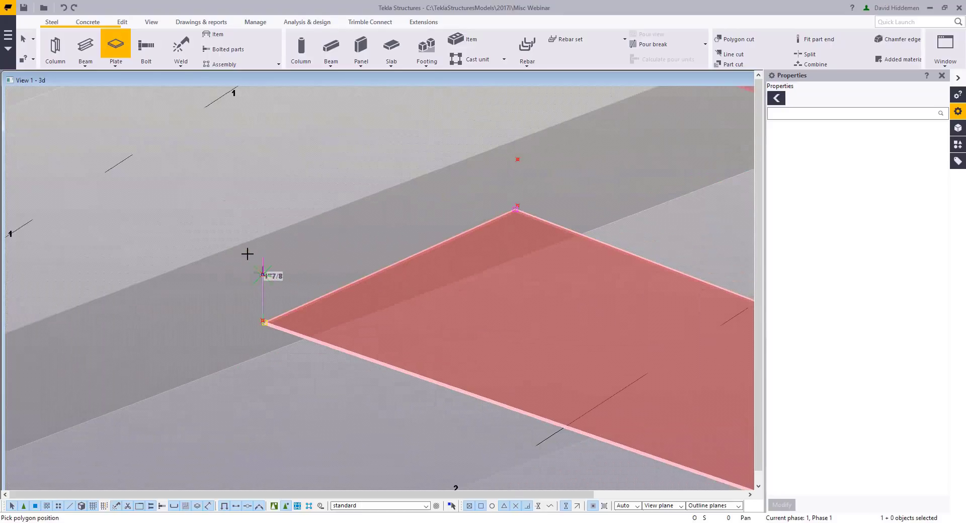
pyautogui.scroll(6, 492, 334)
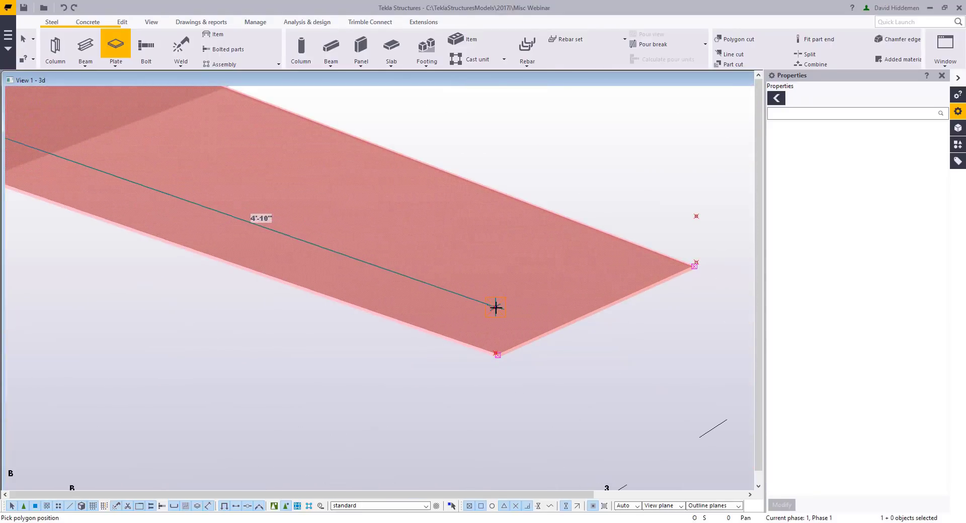
pyautogui.click(497, 307)
pyautogui.scroll(3, 498, 322)
pyautogui.click(472, 377)
pyautogui.scroll(-3, 458, 351)
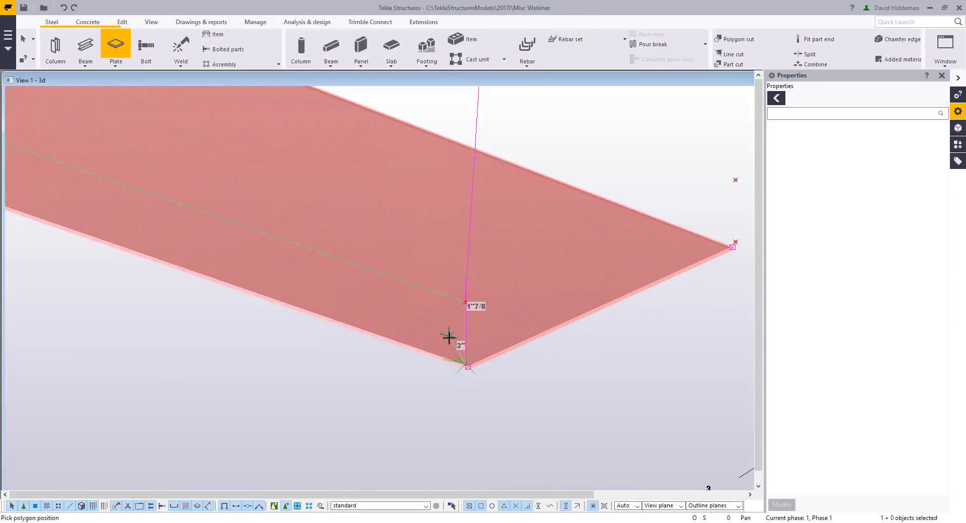
pyautogui.middleClick(449, 338)
# Model a matching vertical plate along the step's back edge, up to the original corner points, and end the plate command
pyautogui.moveTo(578, 292); pyautogui.dragTo(533, 315, button='middle')
pyautogui.scroll(2, 594, 297)
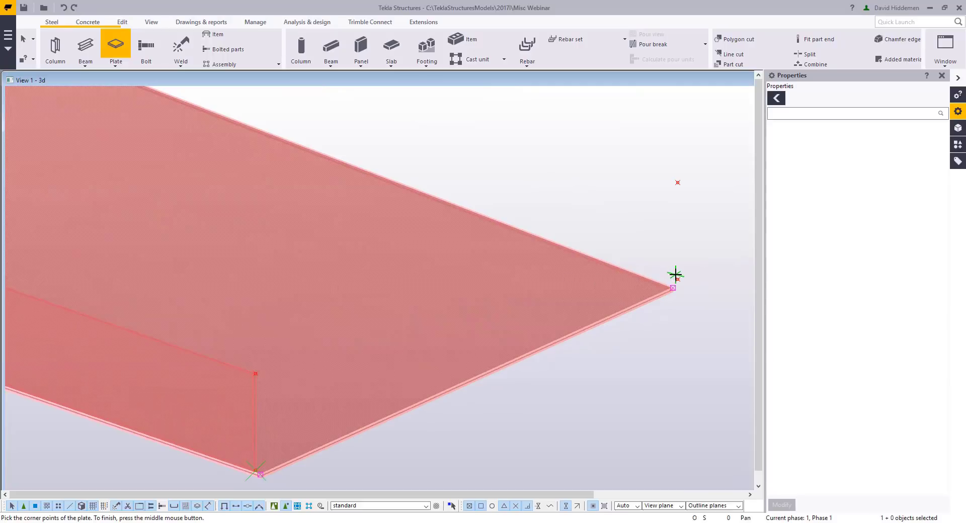
pyautogui.click(678, 280)
pyautogui.click(678, 183)
pyautogui.scroll(-6, 573, 274)
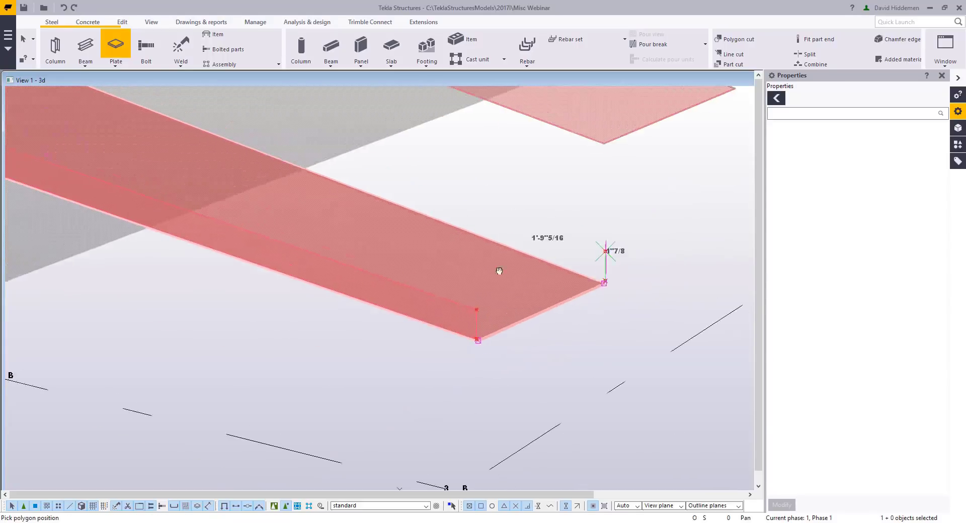
pyautogui.scroll(3, 417, 263)
pyautogui.scroll(2, 417, 263)
pyautogui.moveTo(417, 263); pyautogui.dragTo(550, 321, button='middle')
pyautogui.click(237, 195)
pyautogui.scroll(3, 243, 237)
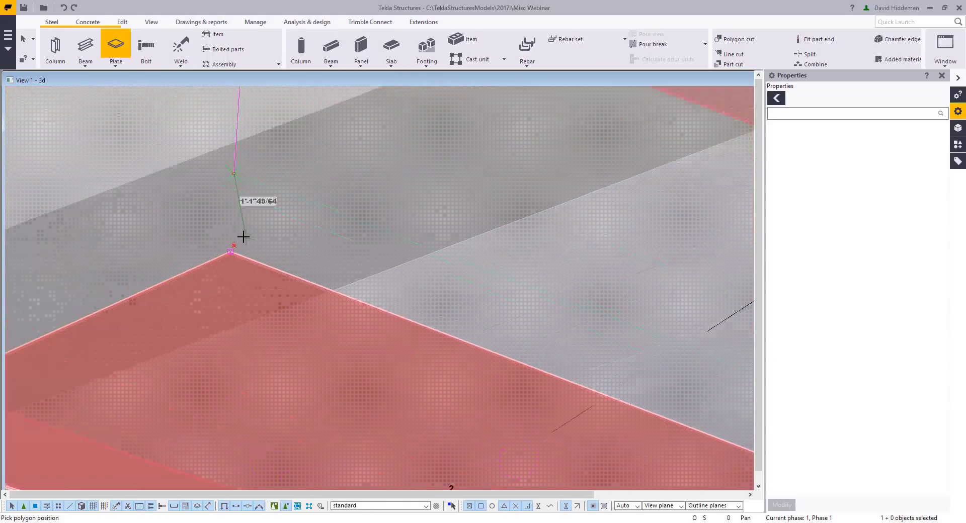
pyautogui.click(231, 247)
pyautogui.scroll(-3, 309, 228)
pyautogui.middleClick(351, 209)
pyautogui.scroll(-4, 339, 280)
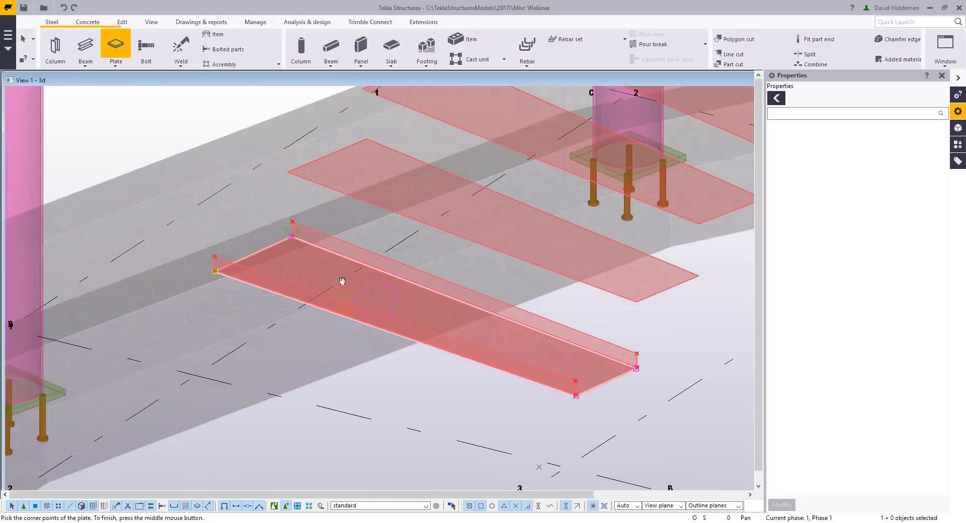
pyautogui.rightClick(432, 358)
pyautogui.click(447, 362)
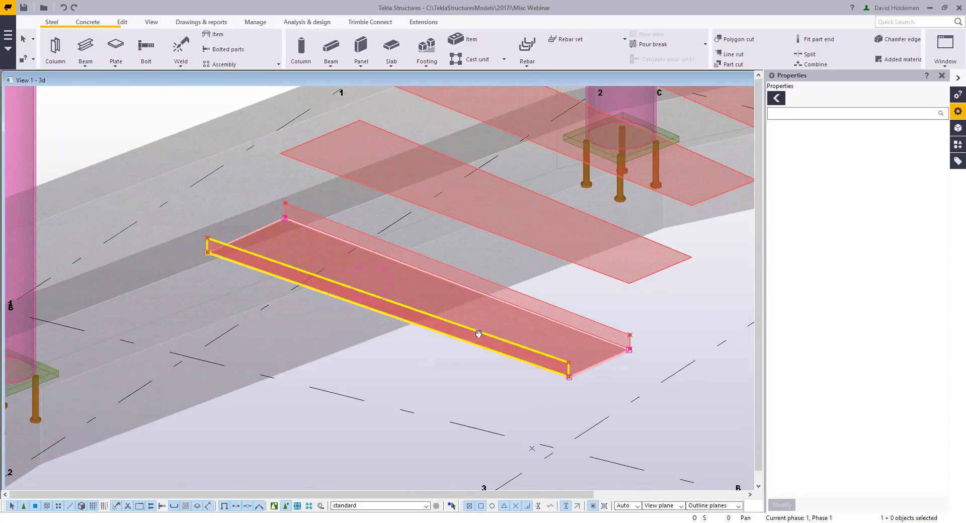
pyautogui.keyDown('ctrl'); pyautogui.moveTo(479, 334); pyautogui.dragTo(590, 355, button='middle'); pyautogui.keyUp('ctrl')
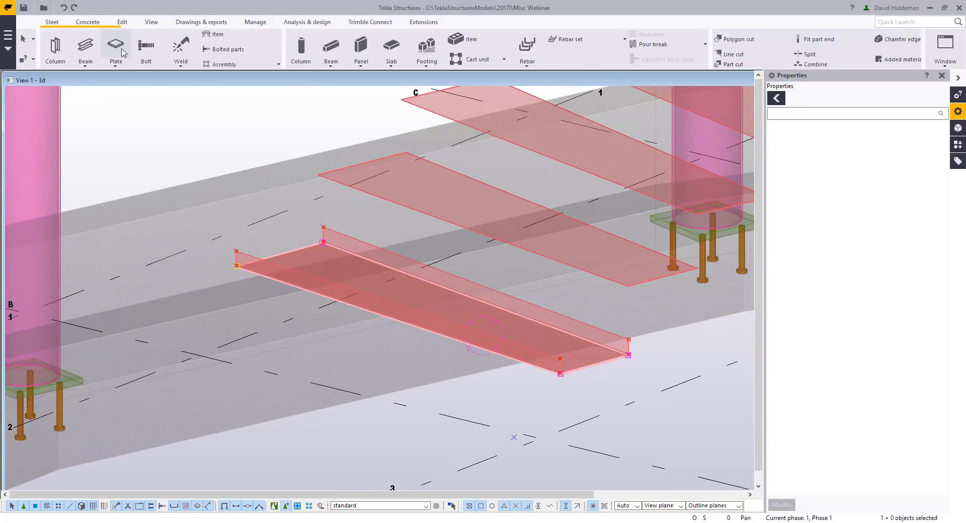
pyautogui.click(222, 36)
pyautogui.scroll(10, 233, 269)
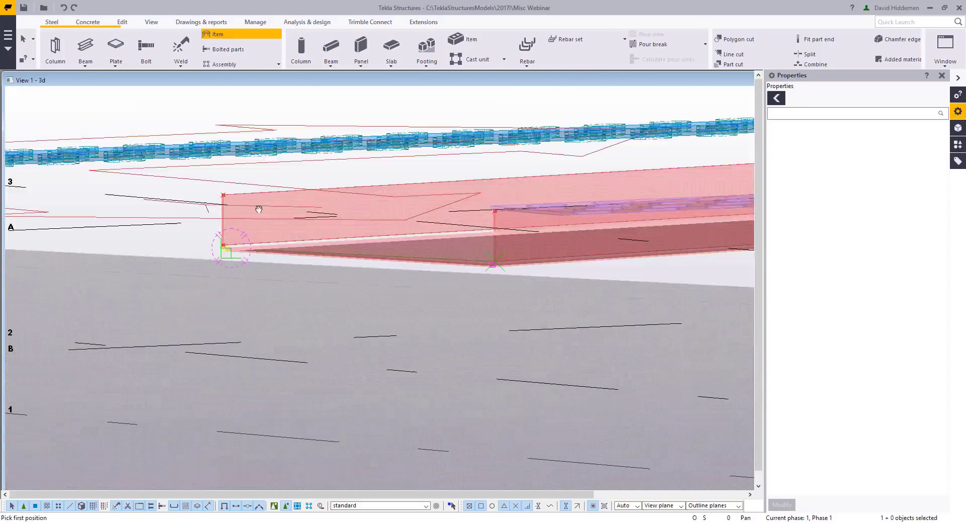
pyautogui.scroll(3, 222, 296)
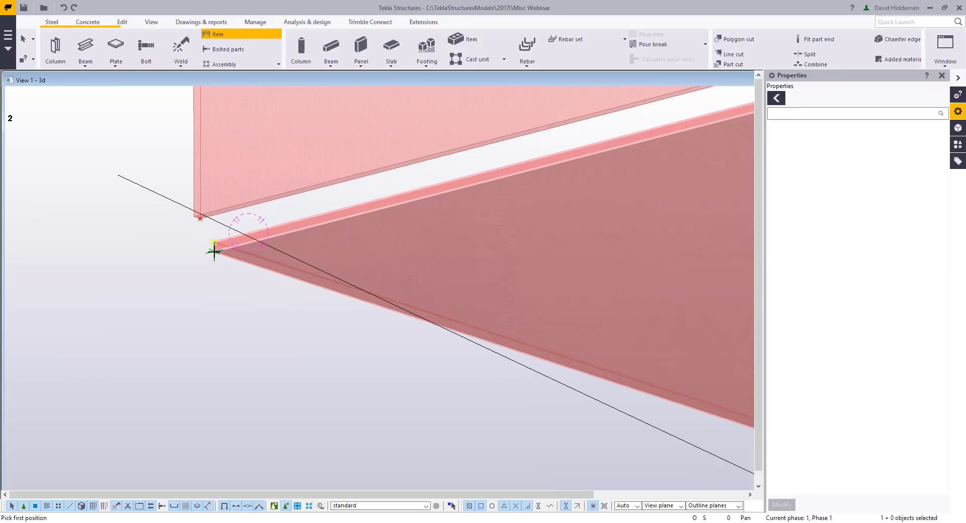
pyautogui.scroll(2, 236, 298)
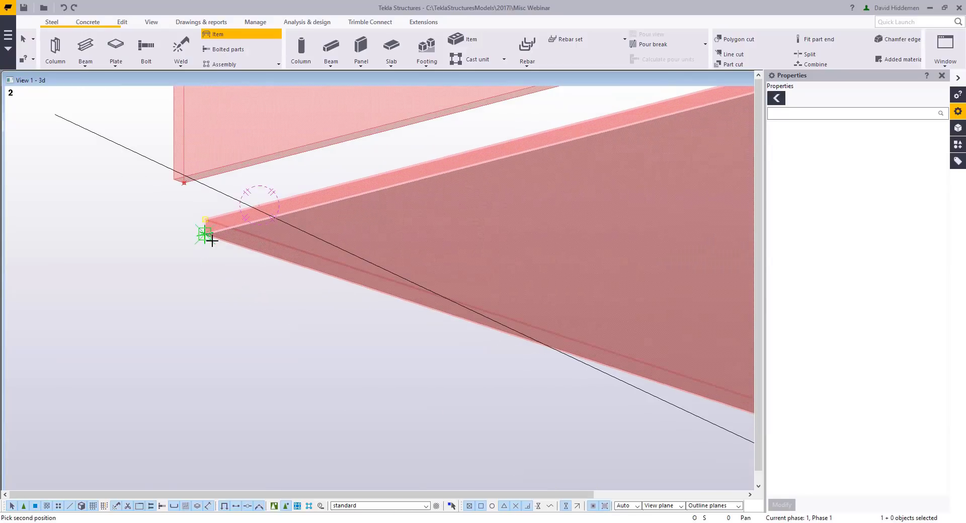
pyautogui.press('Escape')
# Place the perforated riser item along the underside of the bottom step, slightly behind its front edge, and end the item command
pyautogui.click(222, 36)
pyautogui.click(210, 239)
pyautogui.scroll(3, 233, 252)
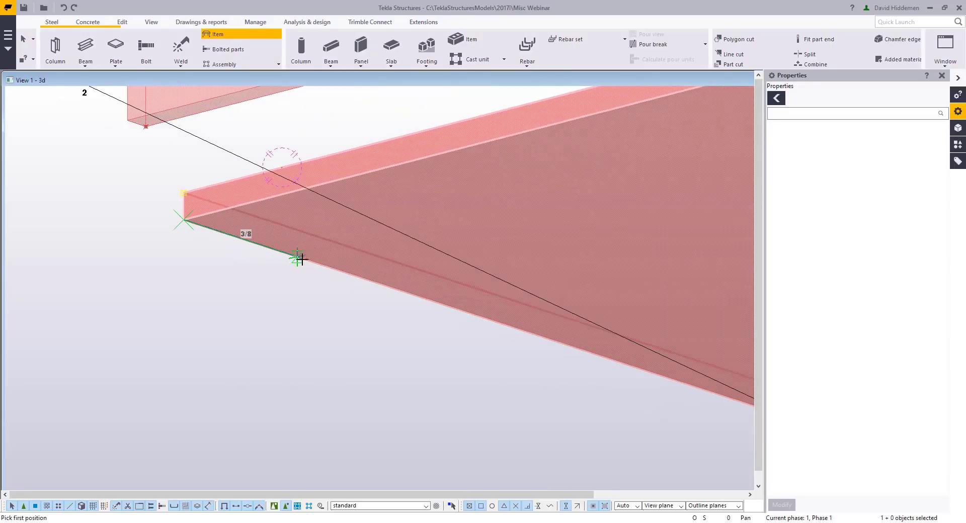
pyautogui.click(315, 272)
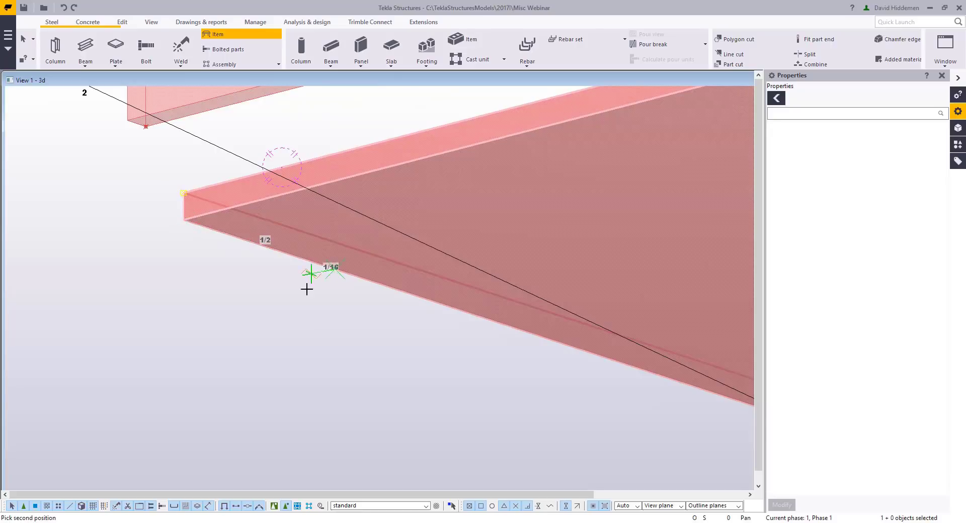
pyautogui.scroll(3, 195, 350)
pyautogui.scroll(-3, 195, 351)
pyautogui.moveTo(599, 297); pyautogui.dragTo(391, 331, button='middle')
pyautogui.moveTo(550, 288); pyautogui.dragTo(147, 388, button='middle')
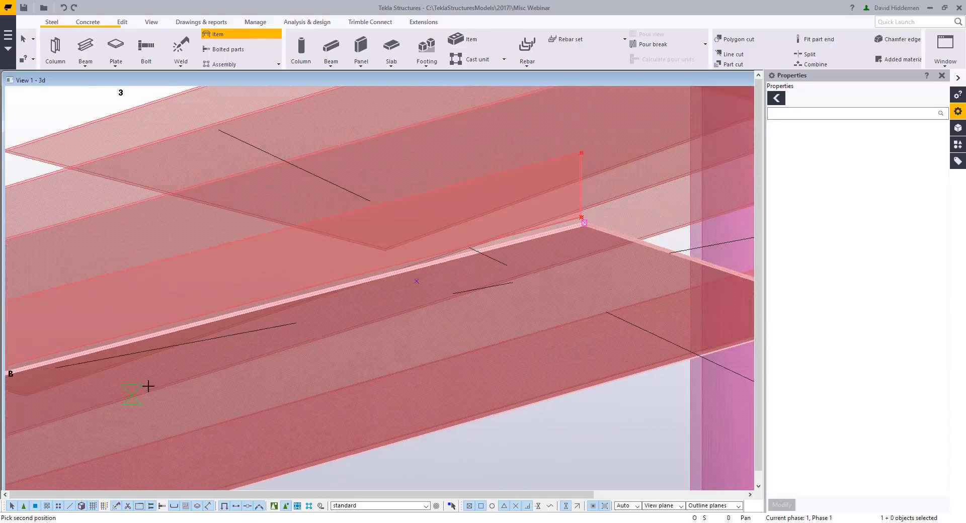
pyautogui.moveTo(659, 235); pyautogui.dragTo(441, 287, button='middle')
pyautogui.scroll(2, 441, 287)
pyautogui.scroll(5, 362, 283)
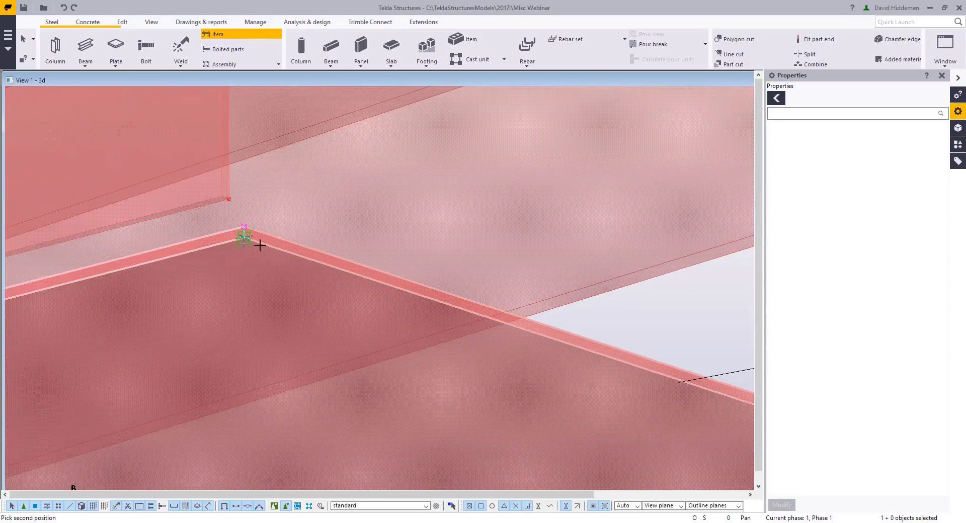
pyautogui.scroll(2, 277, 246)
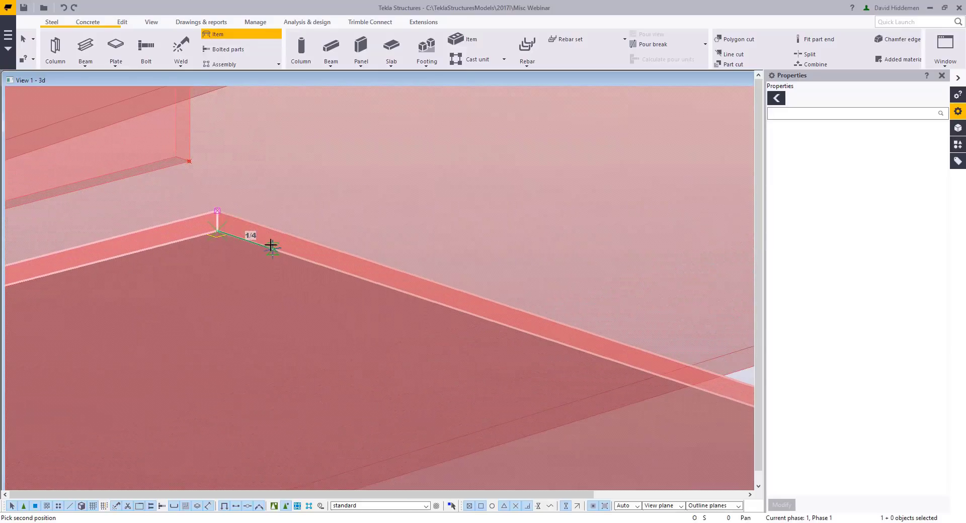
pyautogui.click(272, 248)
pyautogui.scroll(-5, 330, 312)
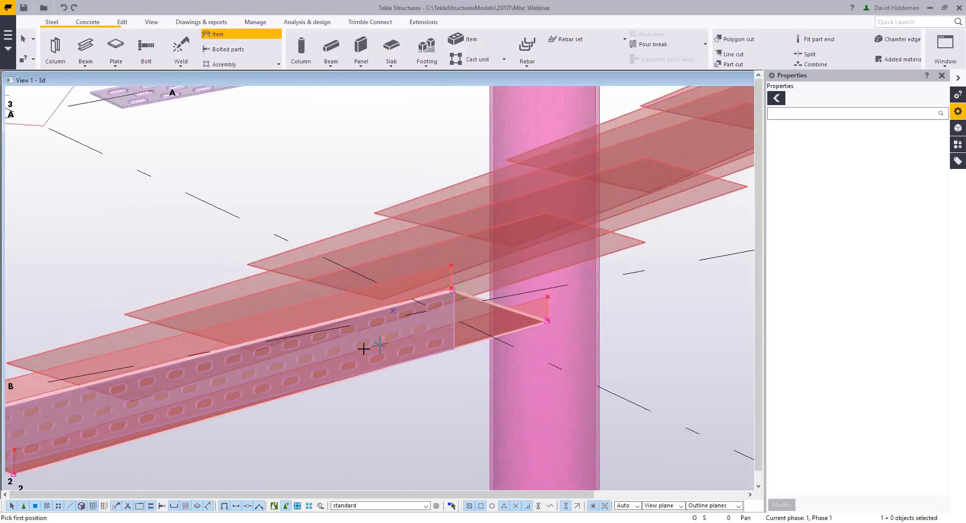
pyautogui.keyDown('ctrl'); pyautogui.moveTo(314, 315); pyautogui.dragTo(354, 396, button='middle'); pyautogui.keyUp('ctrl')
pyautogui.rightClick(354, 393)
pyautogui.click(382, 230)
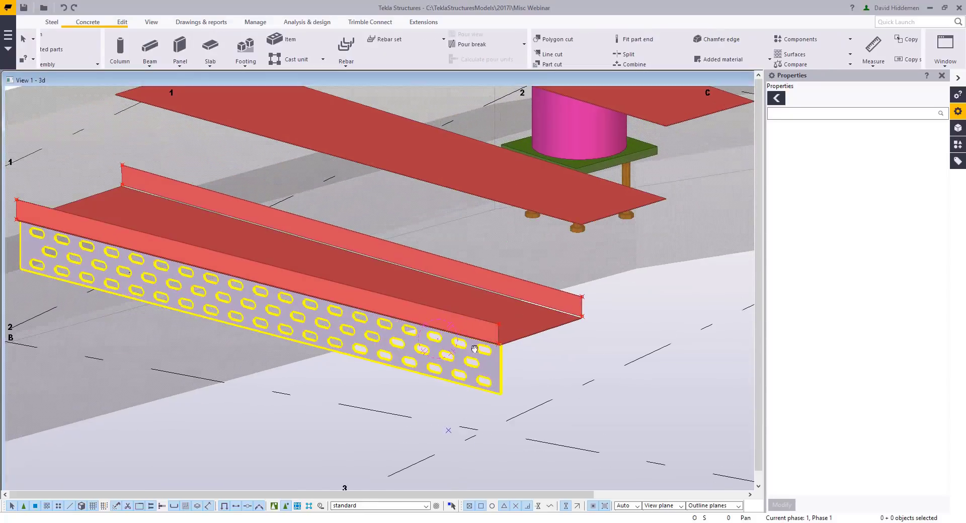
# Create a bent plate joining the front vertical plate to the bottom step plate by selecting the two parts
pyautogui.scroll(3, 475, 349)
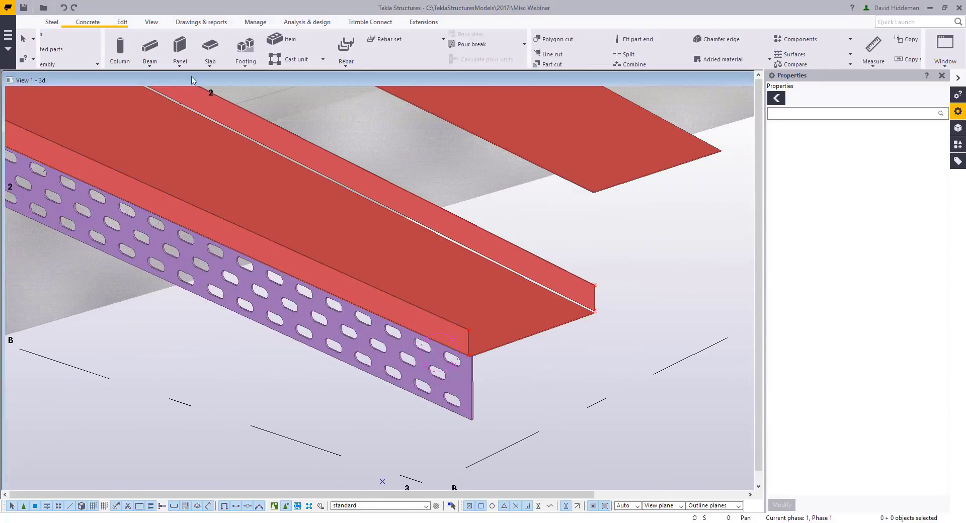
pyautogui.click(52, 22)
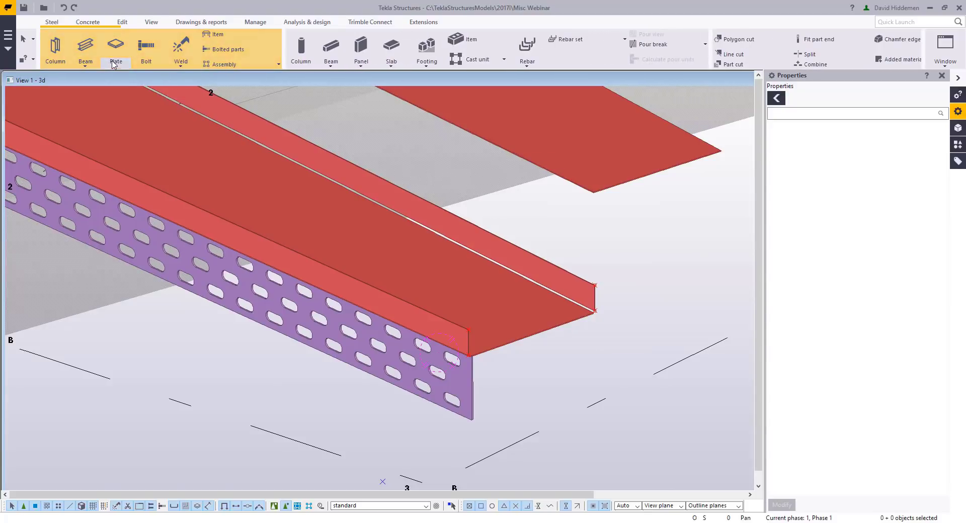
pyautogui.click(116, 50)
pyautogui.click(142, 105)
pyautogui.scroll(3, 418, 320)
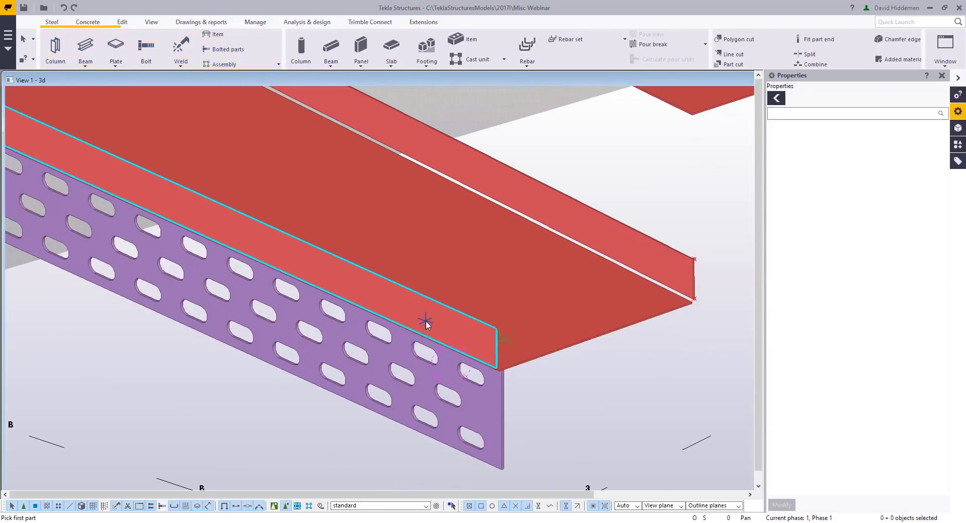
pyautogui.click(425, 321)
pyautogui.click(536, 313)
# Join the back vertical plate to the bottom step's bent plate and end the bent plate command
pyautogui.moveTo(410, 311); pyautogui.dragTo(280, 287, button='middle')
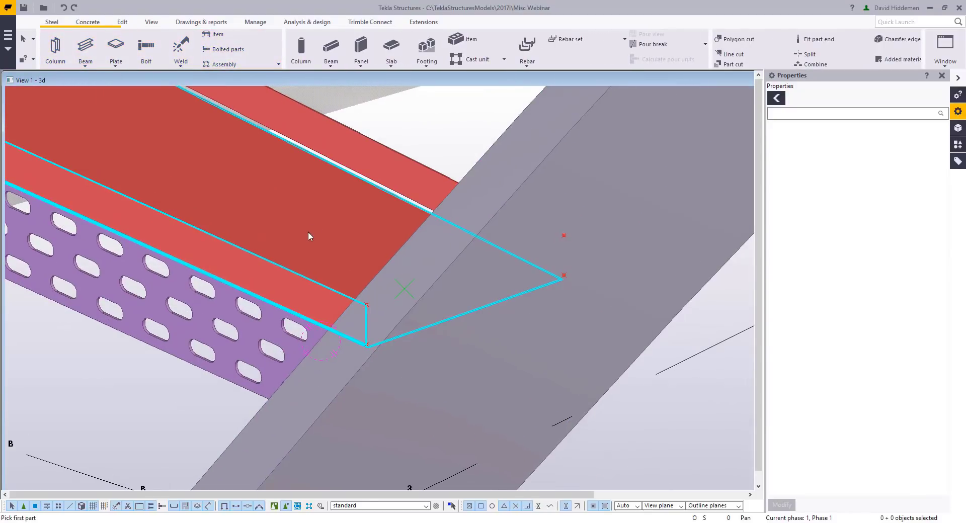
pyautogui.click(329, 213)
pyautogui.click(384, 157)
pyautogui.scroll(-5, 347, 273)
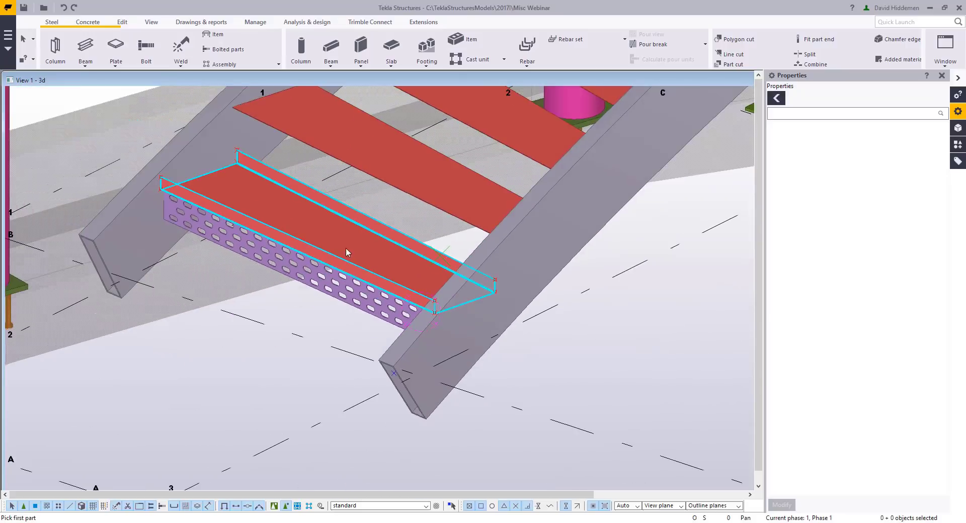
pyautogui.rightClick(342, 313)
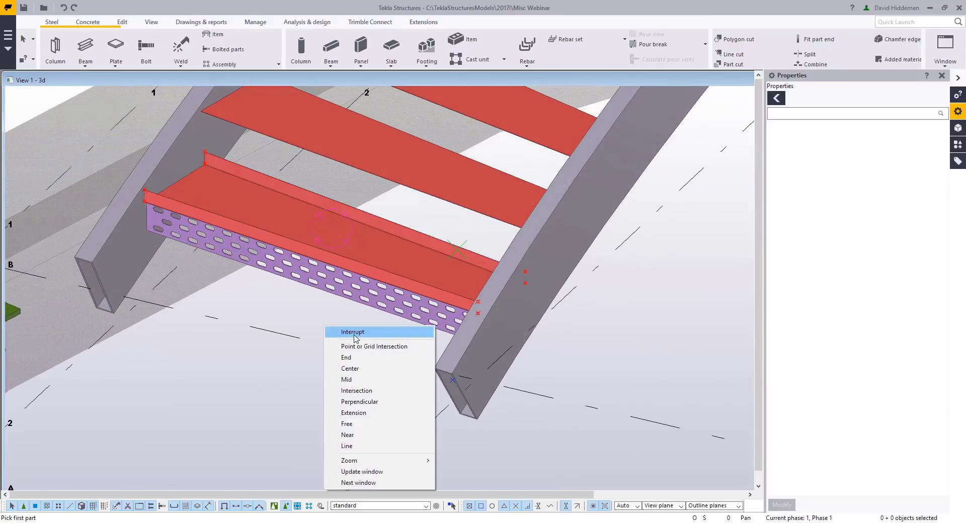
pyautogui.click(336, 329)
pyautogui.scroll(3, 355, 302)
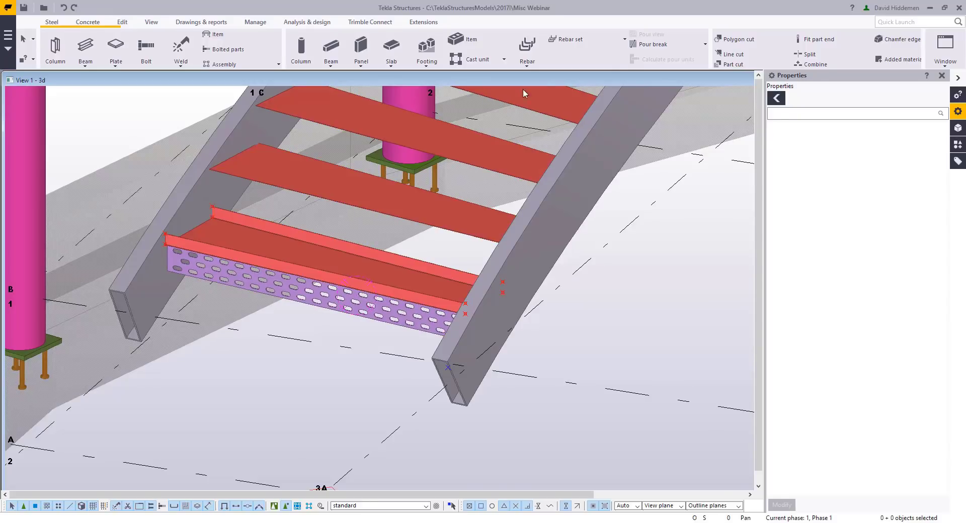
# Start defining a new custom component of type Part and name it +CustomStep
pyautogui.scroll(-1, 361, 288)
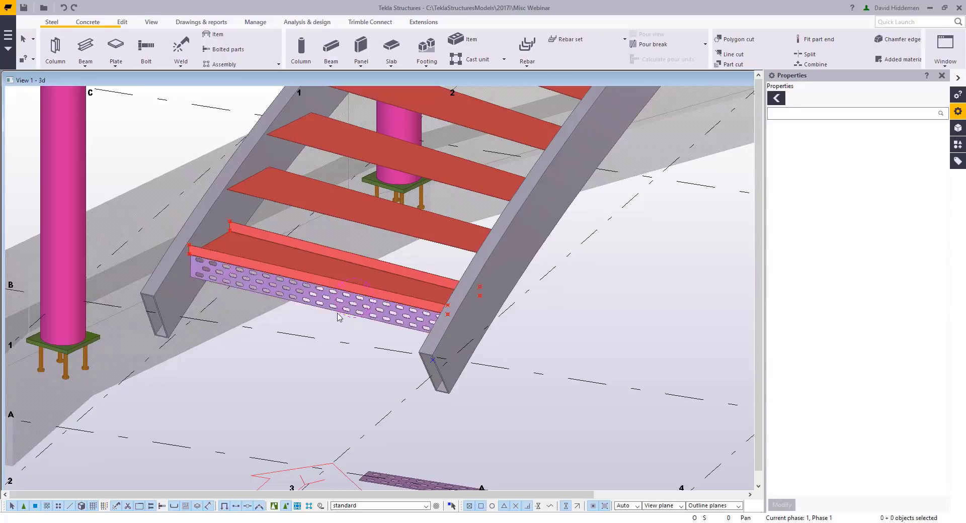
pyautogui.hotkey('shift', '2')
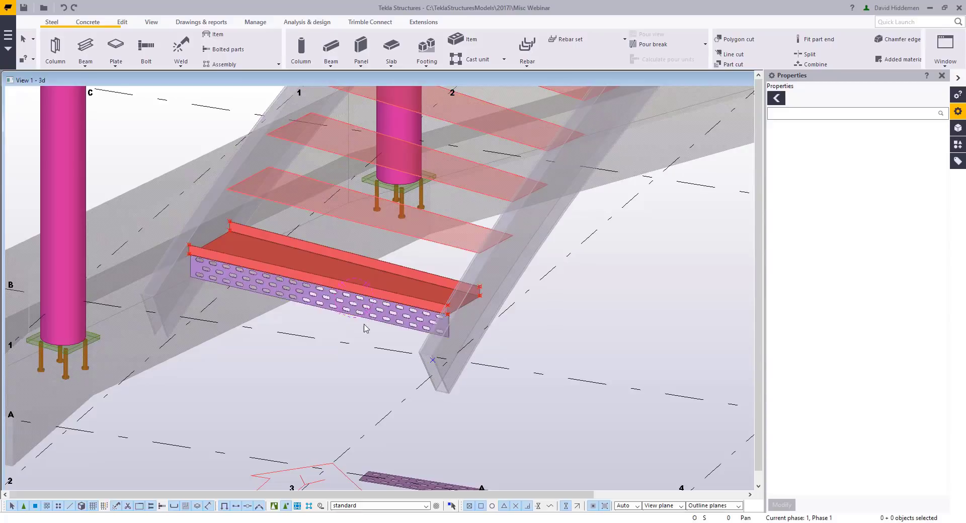
pyautogui.keyDown('ctrl'); pyautogui.moveTo(366, 293); pyautogui.dragTo(347, 304, button='middle'); pyautogui.keyUp('ctrl')
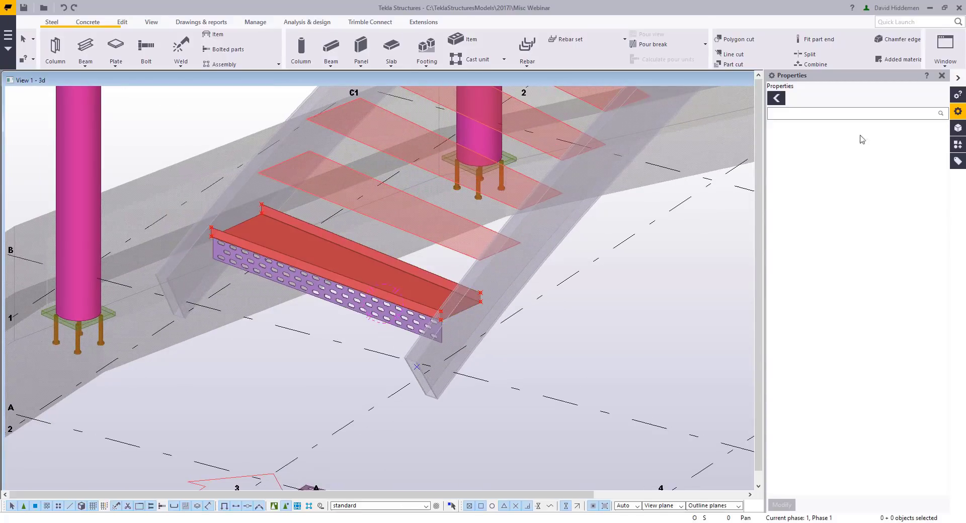
pyautogui.click(958, 146)
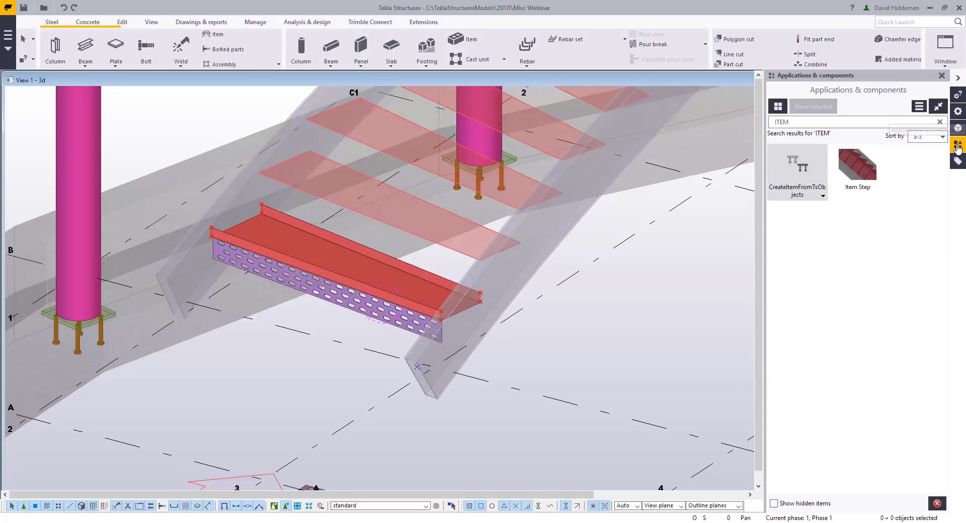
pyautogui.click(919, 107)
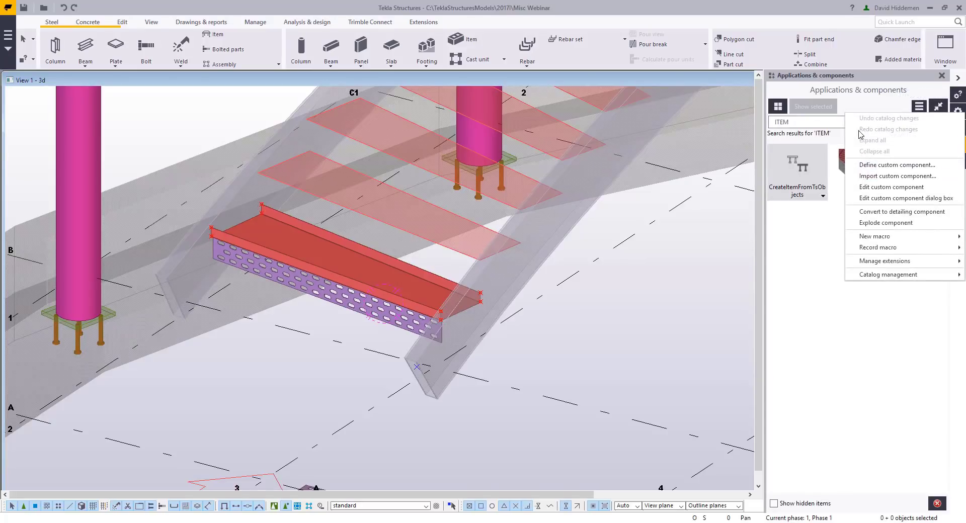
pyautogui.click(840, 125)
pyautogui.click(939, 123)
pyautogui.click(919, 107)
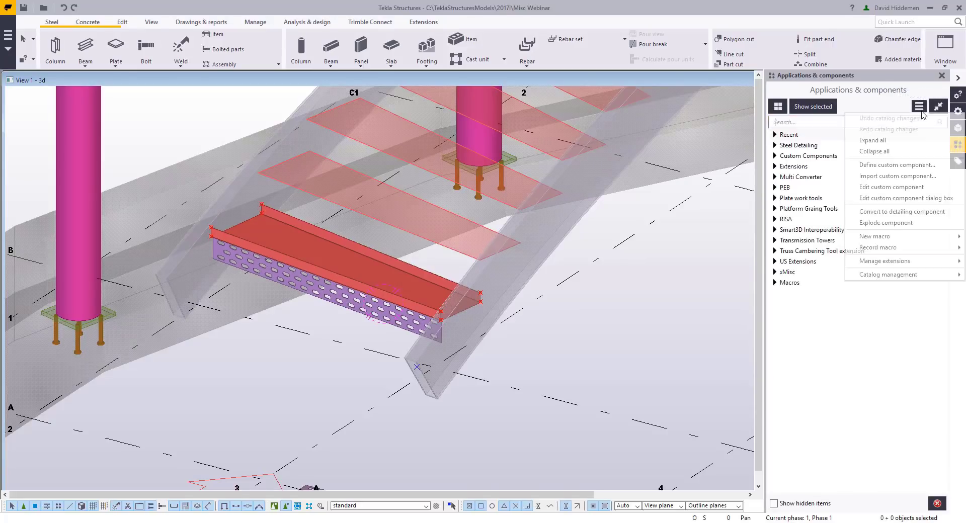
pyautogui.click(898, 165)
pyautogui.click(601, 145)
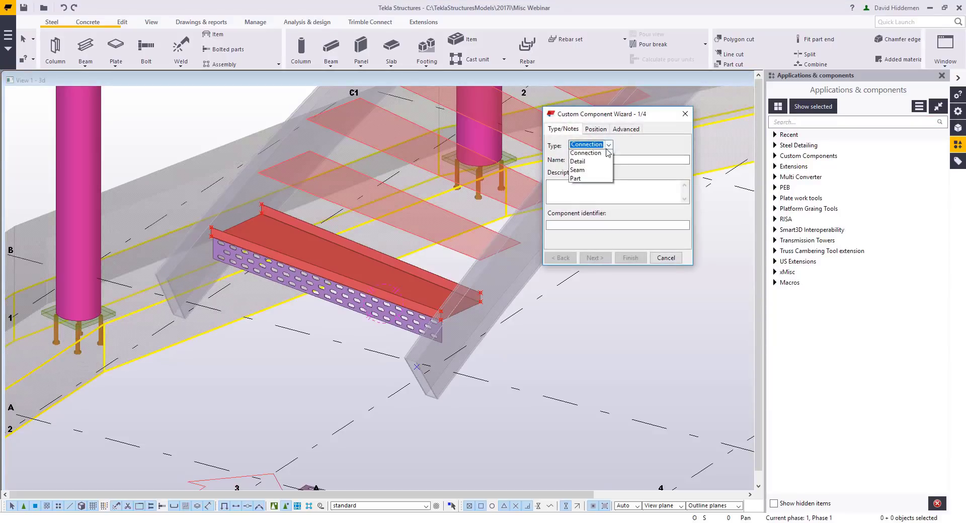
pyautogui.click(591, 177)
pyautogui.click(599, 159)
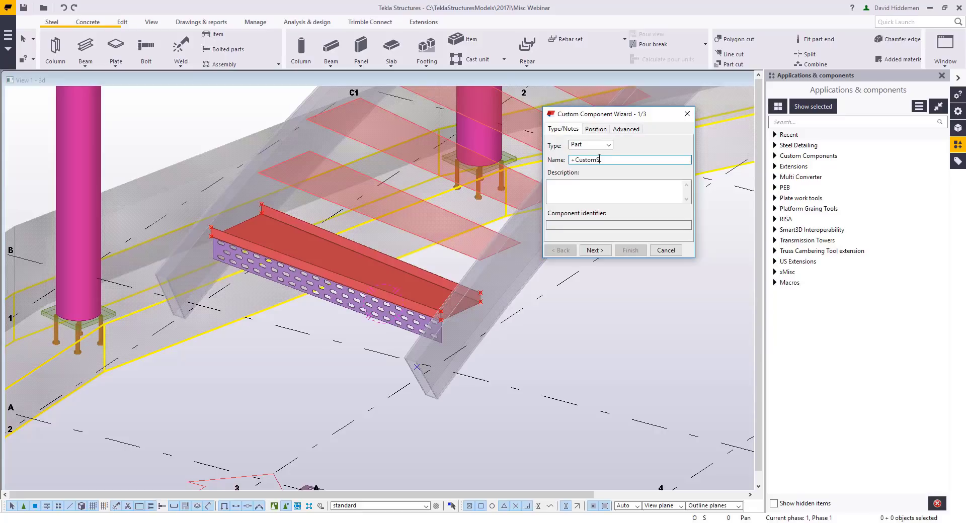
# Choose the bottom step's bent plate and its perforated riser as the objects forming the custom component
pyautogui.click(595, 250)
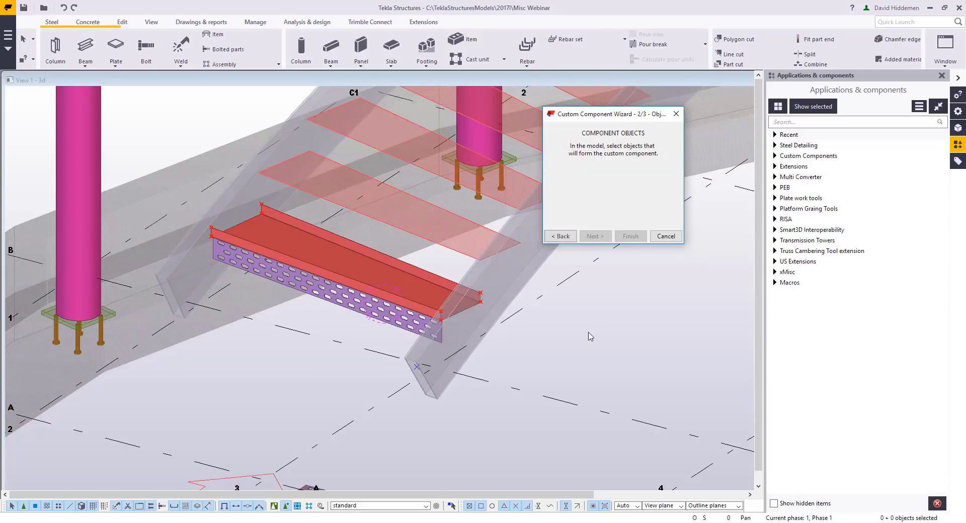
pyautogui.click(354, 328)
pyautogui.keyDown('shift'); pyautogui.click(405, 290); pyautogui.keyUp('shift')
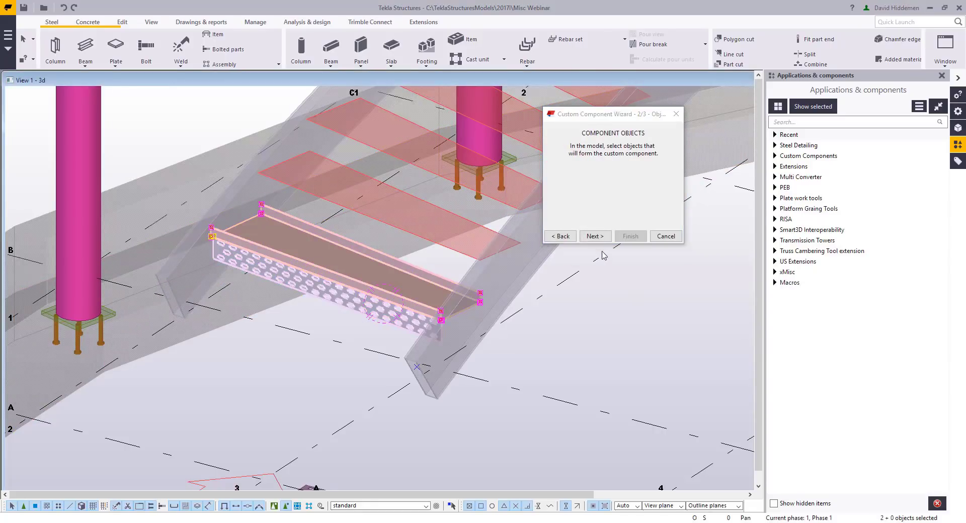
pyautogui.click(595, 236)
# Set the component's two part positions at the upper end corners of the step's front plate and finish the definition
pyautogui.scroll(5, 438, 317)
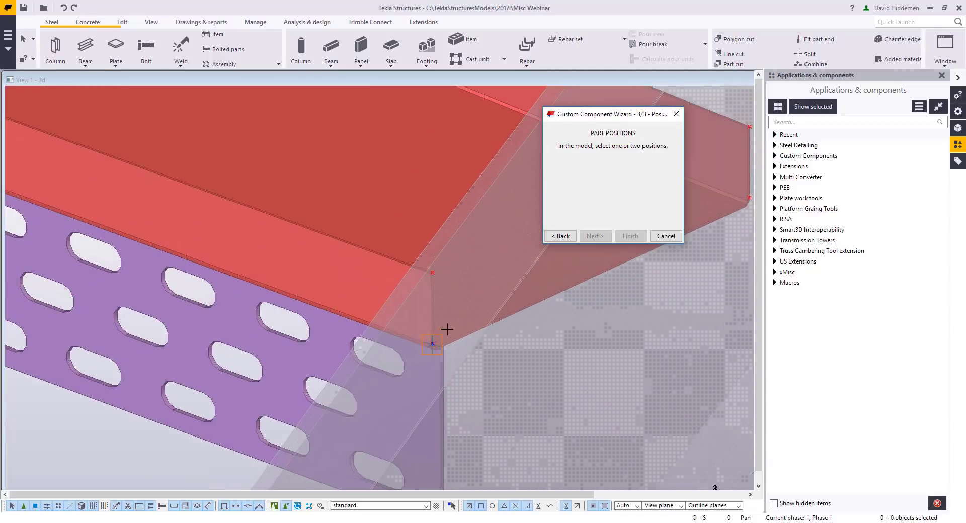
pyautogui.scroll(6, 436, 295)
pyautogui.click(419, 232)
pyautogui.scroll(-3, 378, 291)
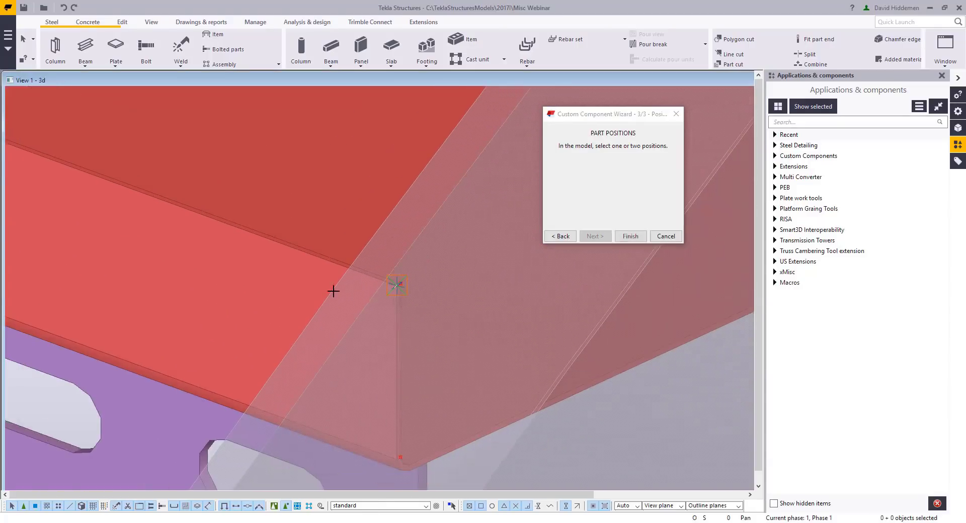
pyautogui.scroll(-5, 302, 290)
pyautogui.moveTo(181, 265); pyautogui.dragTo(669, 417, button='middle')
pyautogui.scroll(4, 282, 269)
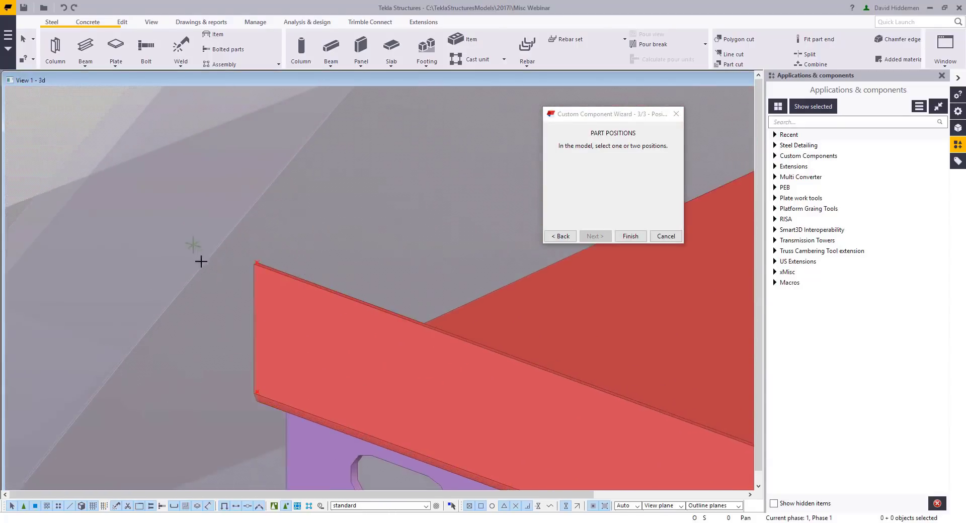
pyautogui.scroll(2, 242, 264)
pyautogui.scroll(-8, 301, 262)
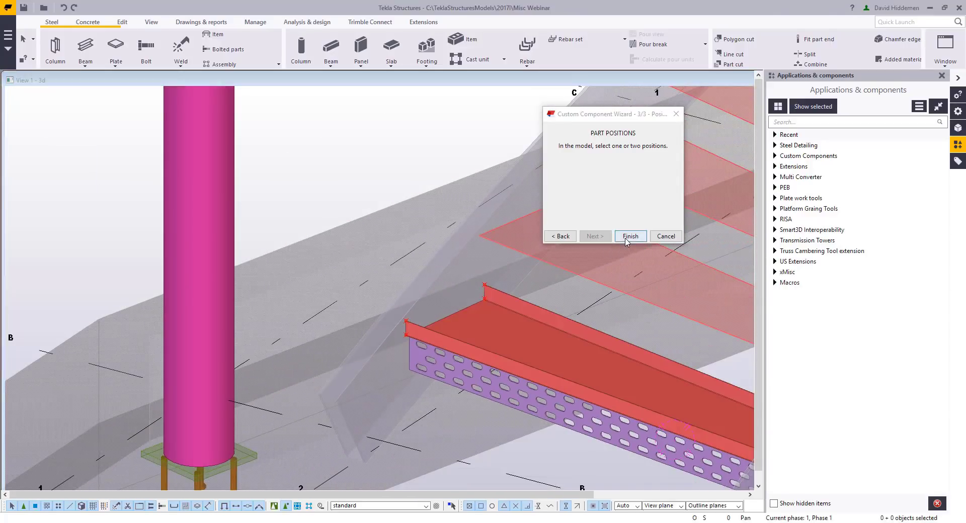
pyautogui.click(626, 239)
# Delete the newly made custom step with its riser from the bottom of the staircase
pyautogui.scroll(-3, 585, 355)
pyautogui.moveTo(584, 355); pyautogui.dragTo(322, 279, button='middle')
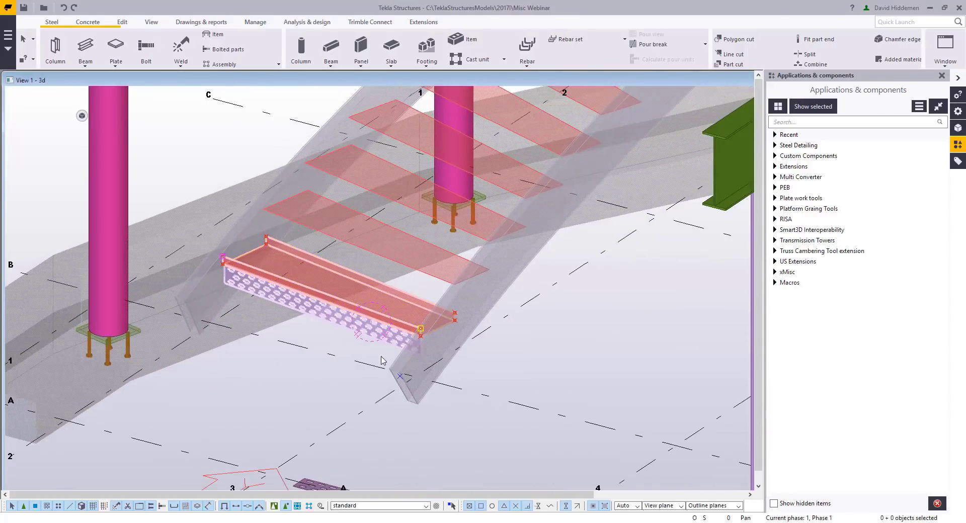
pyautogui.scroll(3, 383, 343)
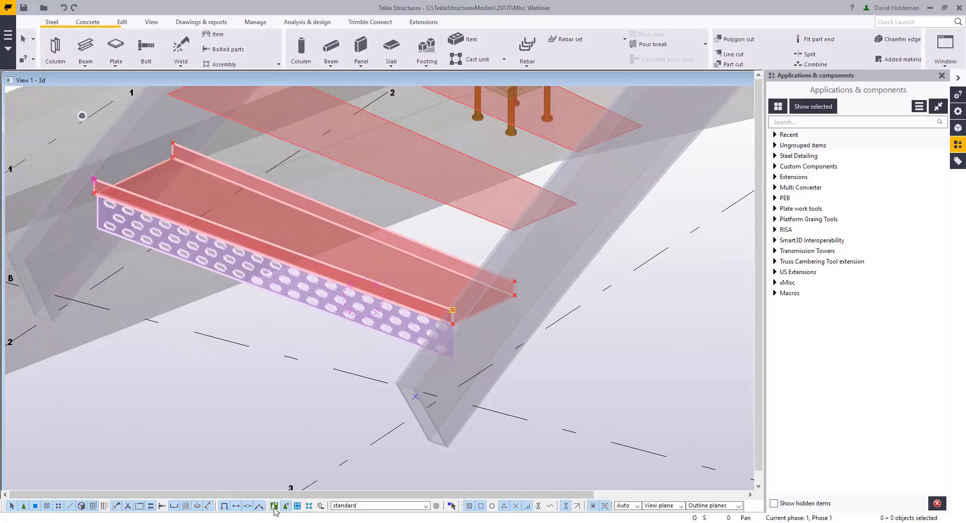
pyautogui.click(365, 321)
pyautogui.scroll(-2, 366, 321)
pyautogui.moveTo(323, 319); pyautogui.dragTo(350, 453, button='middle')
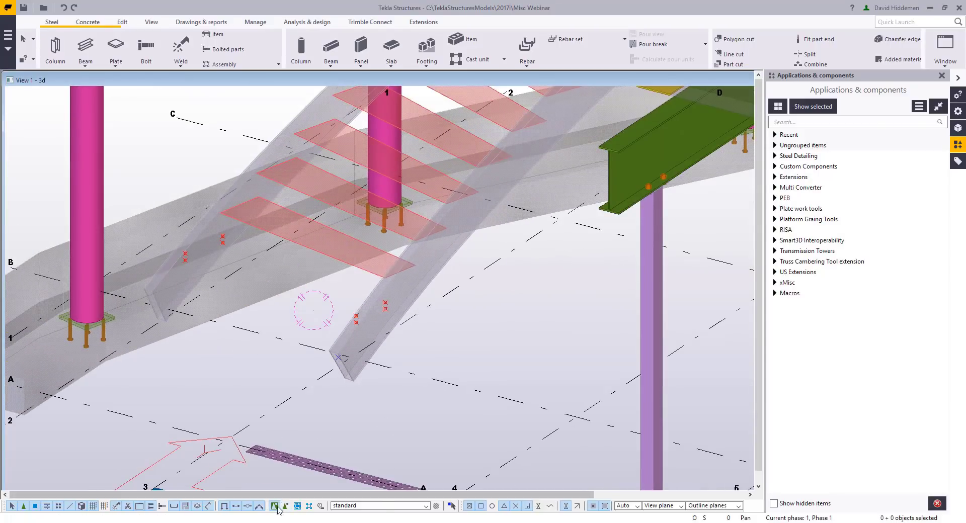
# Open the spiral staircase properties and reapply them to the model to regenerate the bottom step
pyautogui.click(386, 342)
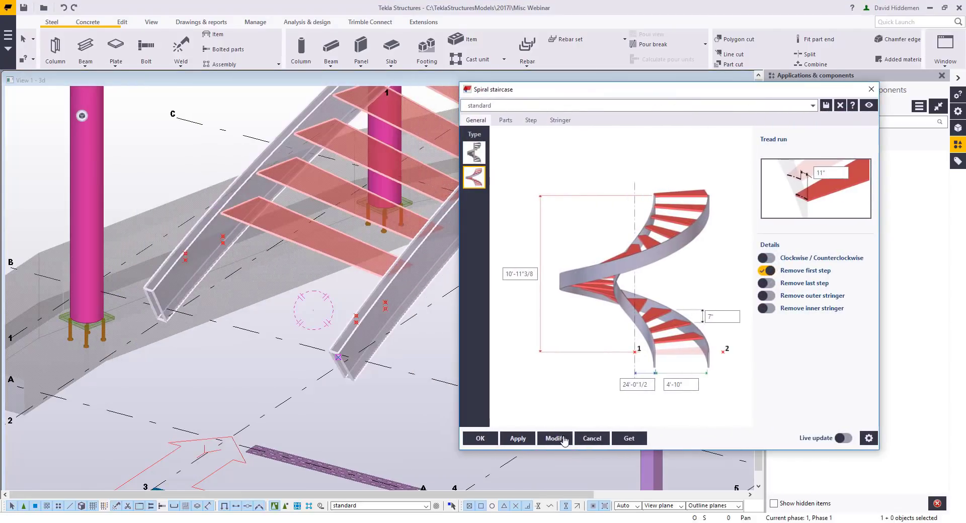
pyautogui.click(554, 438)
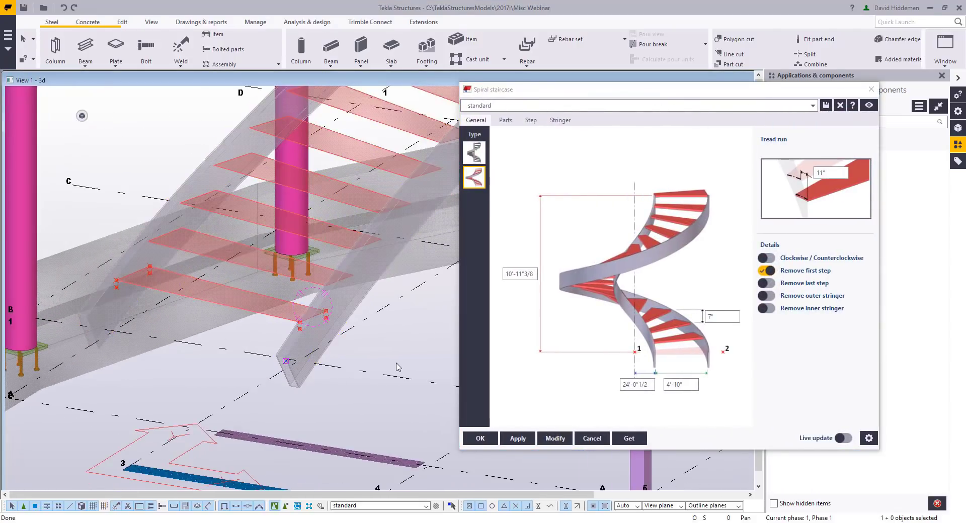
pyautogui.keyDown('ctrl'); pyautogui.moveTo(334, 317); pyautogui.dragTo(310, 325, button='middle'); pyautogui.keyUp('ctrl')
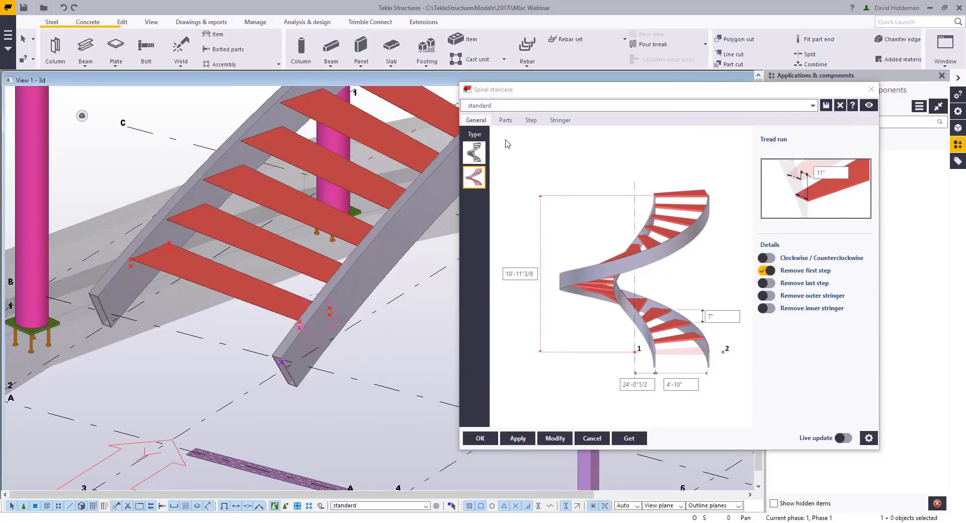
# Change the staircase's step type to Custom component with +CustomStep, apply it to the whole stair, and close the properties
pyautogui.click(506, 121)
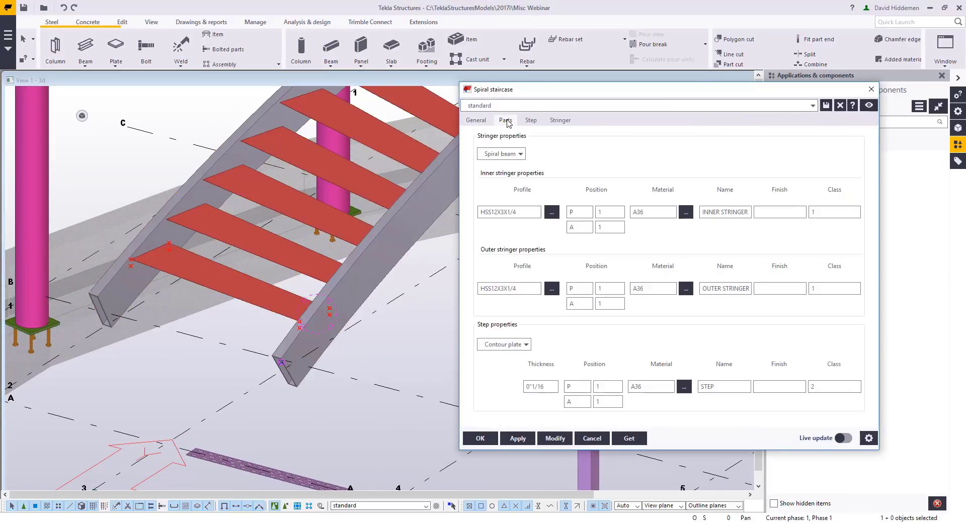
pyautogui.click(526, 345)
pyautogui.click(508, 375)
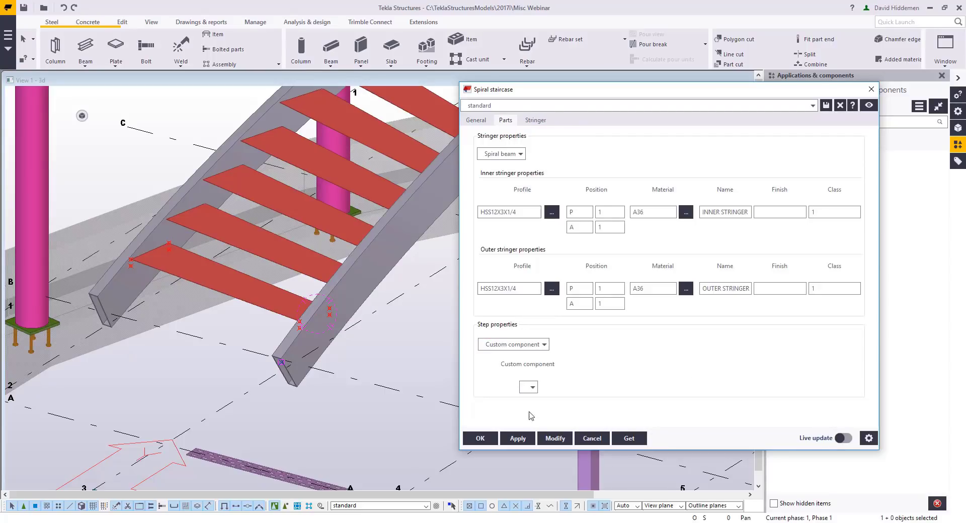
pyautogui.click(533, 392)
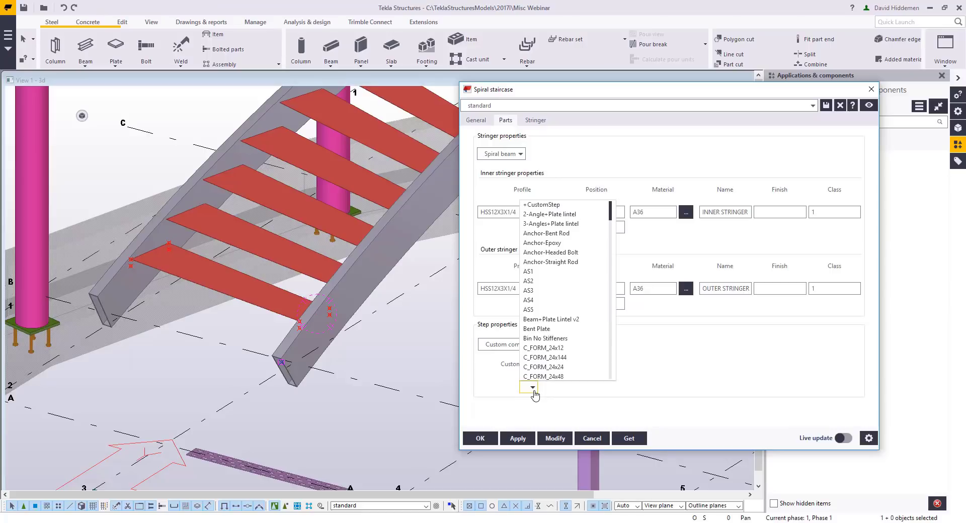
pyautogui.click(556, 209)
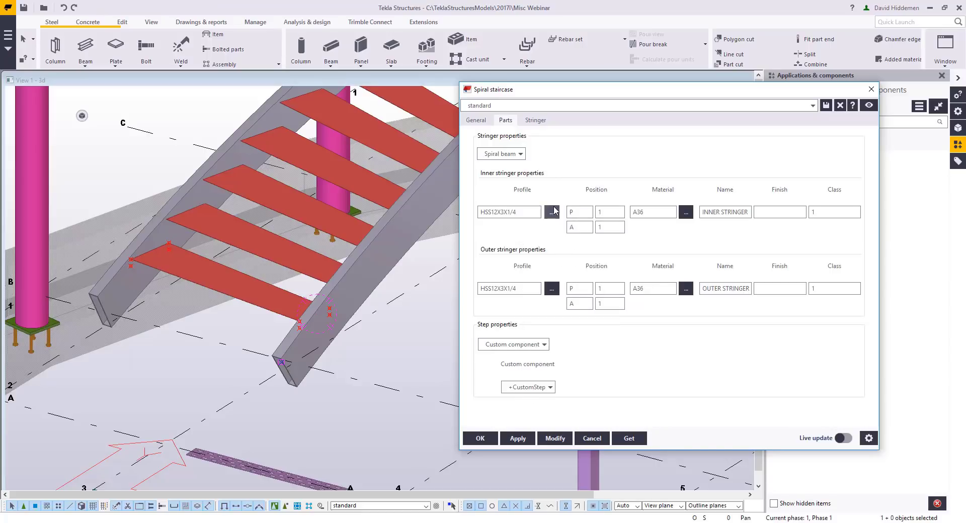
pyautogui.click(555, 439)
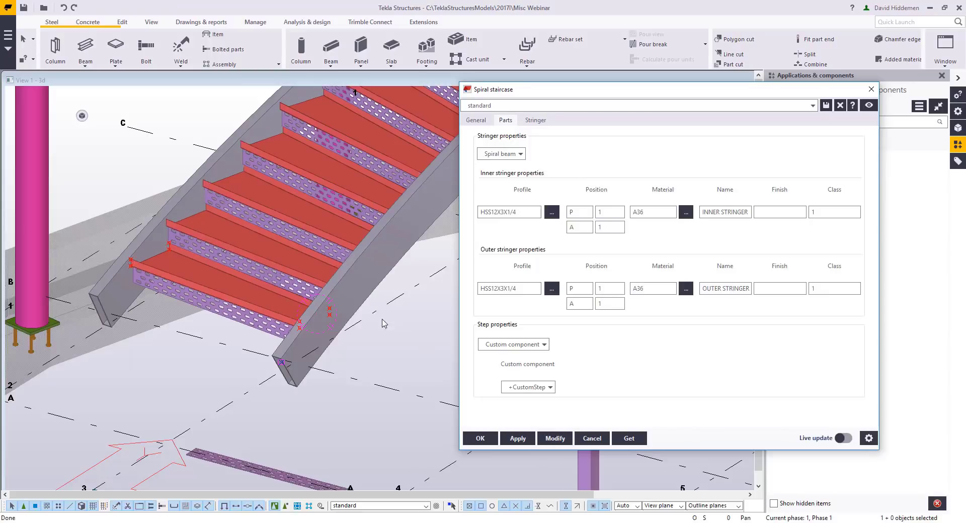
pyautogui.scroll(-3, 266, 307)
pyautogui.moveTo(450, 252); pyautogui.dragTo(381, 307, button='middle')
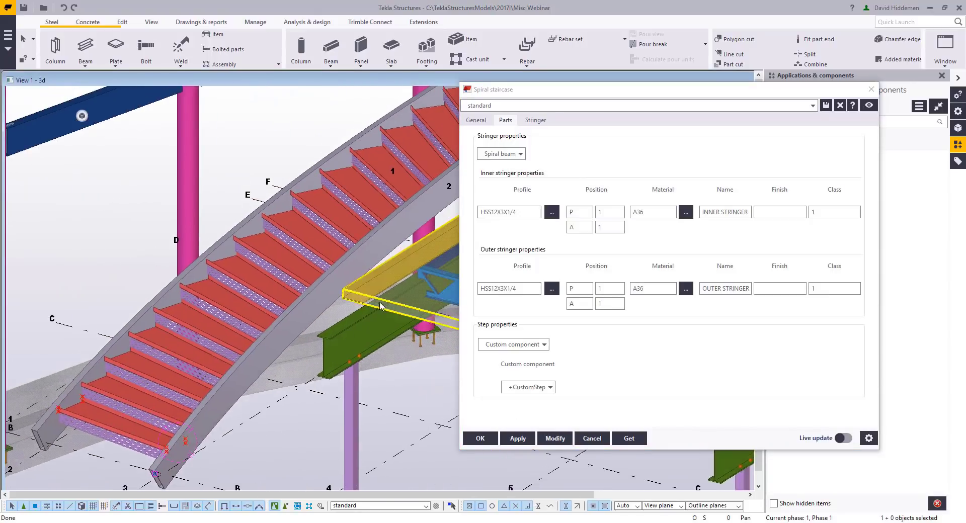
pyautogui.moveTo(453, 279); pyautogui.dragTo(436, 245, button='middle')
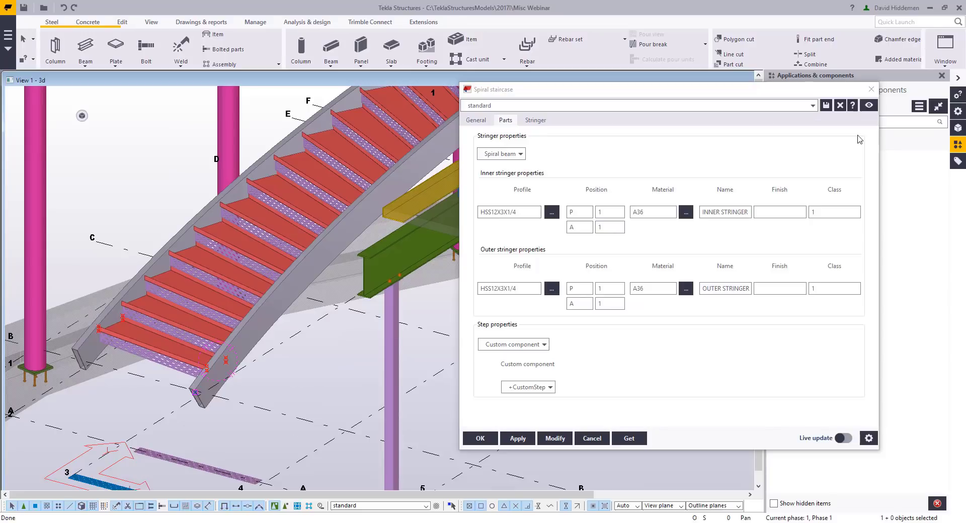
pyautogui.click(873, 89)
pyautogui.moveTo(306, 334); pyautogui.dragTo(423, 327, button='middle')
pyautogui.moveTo(225, 380); pyautogui.dragTo(384, 389, button='middle')
pyautogui.scroll(2, 384, 389)
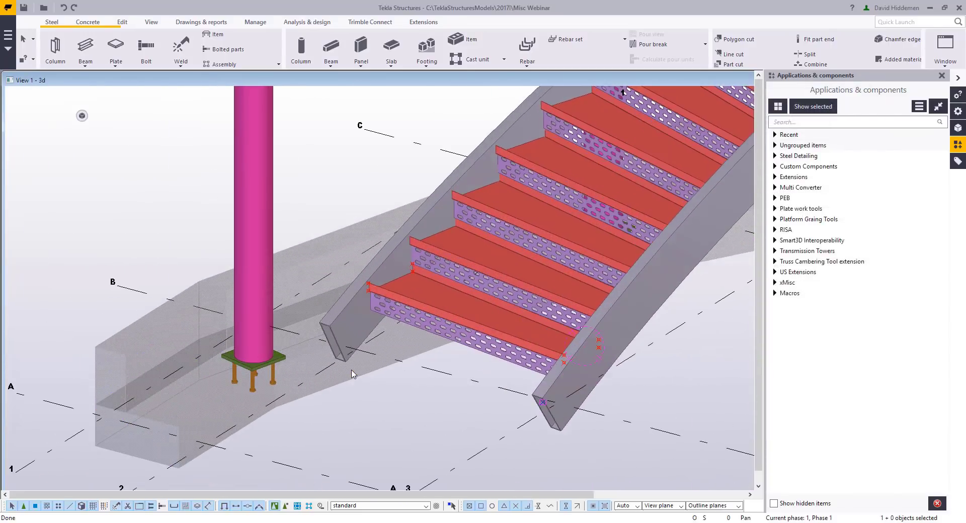
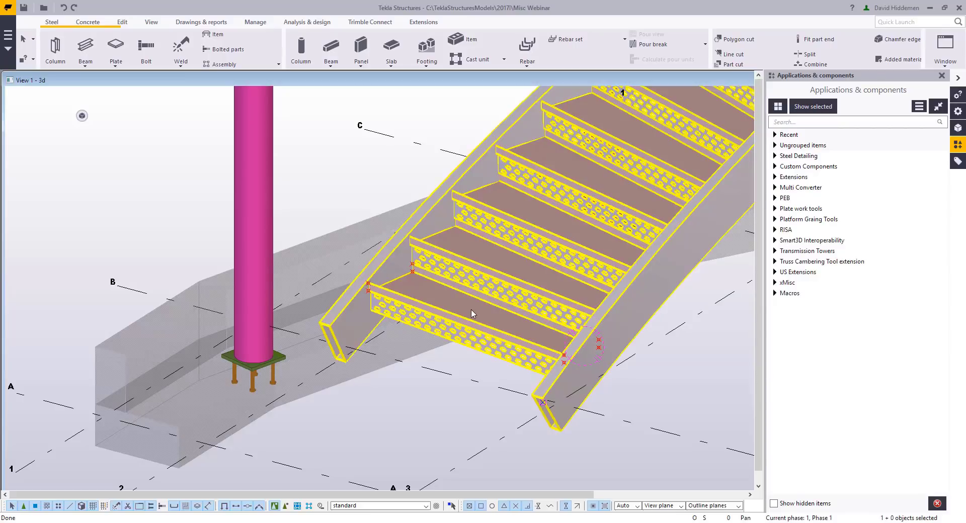
# Switch the model view to plan and load a saved property set in View Properties, confirming the settings
pyautogui.click(468, 320)
pyautogui.hotkey('ctrl', 'p')
pyautogui.scroll(4, 398, 400)
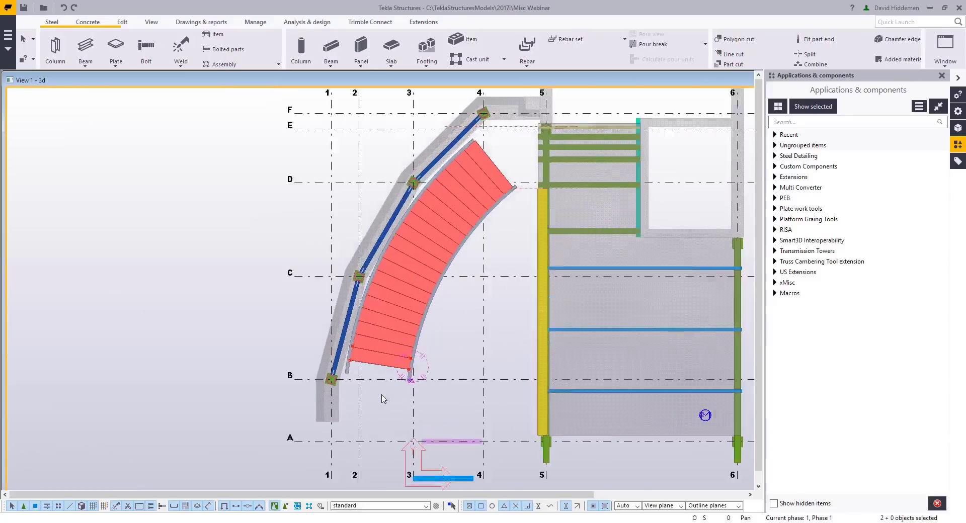
pyautogui.scroll(5, 337, 377)
pyautogui.click(152, 24)
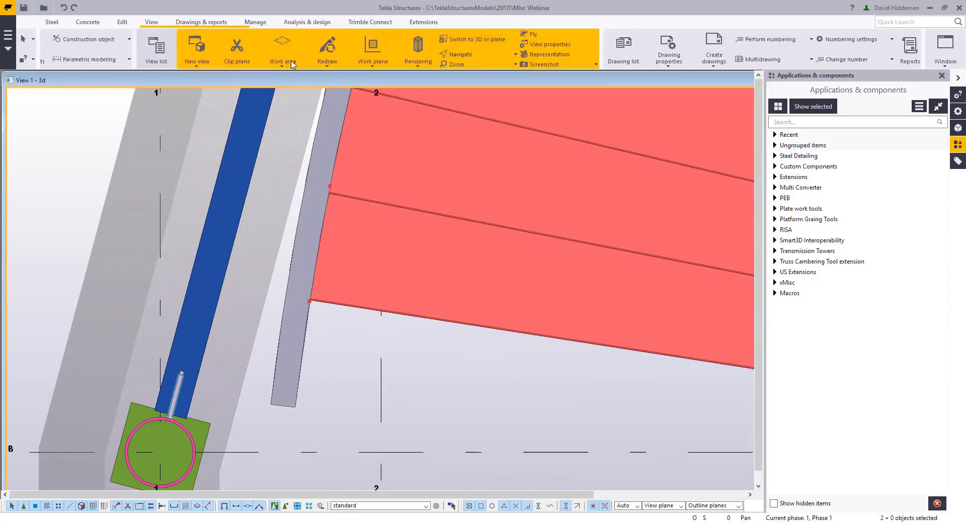
pyautogui.click(453, 45)
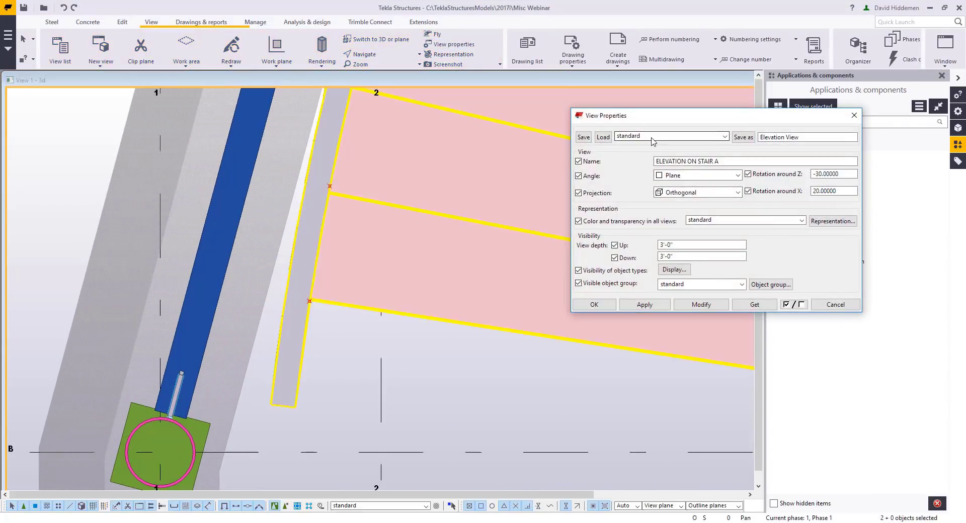
pyautogui.click(652, 137)
pyautogui.click(643, 162)
pyautogui.click(603, 137)
pyautogui.click(594, 304)
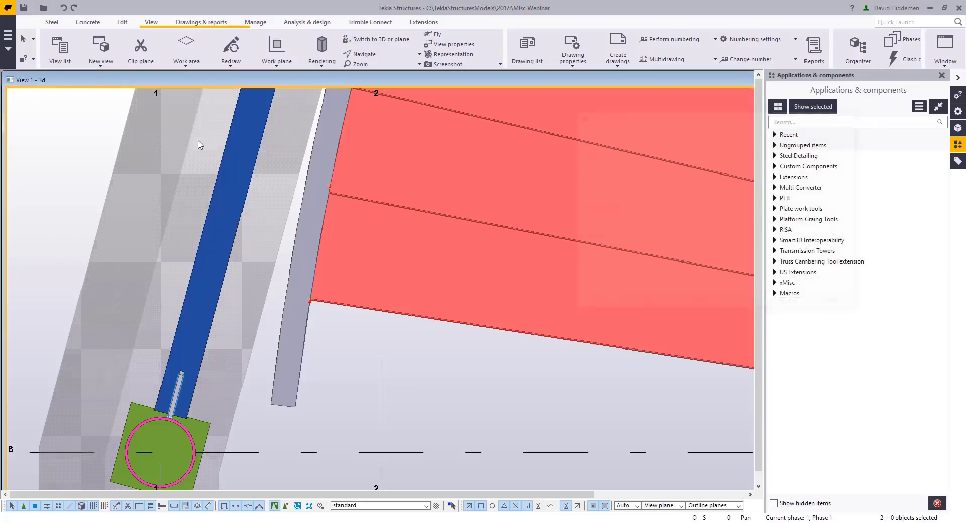
# Create a new view from two points, starting at the bottom step's front corner beside the outer stringer
pyautogui.click(116, 59)
pyautogui.click(110, 104)
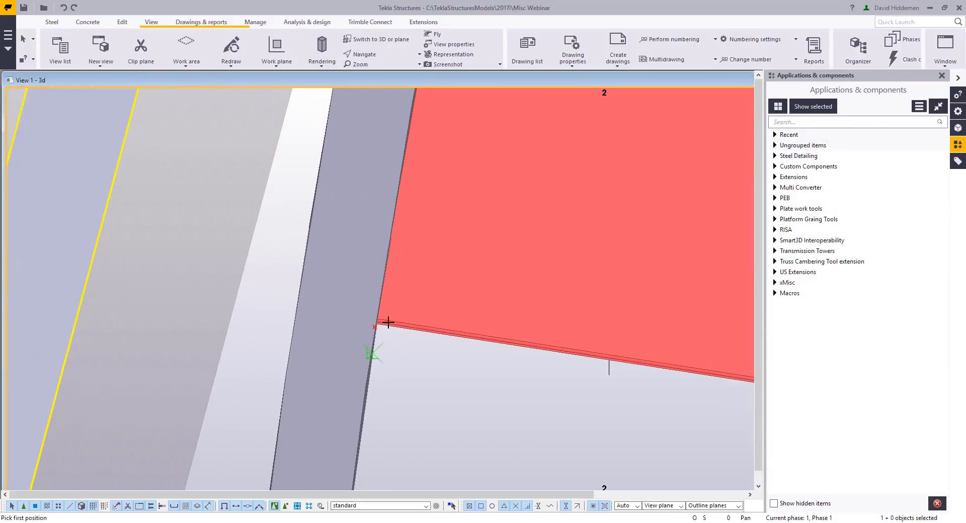
pyautogui.click(388, 322)
pyautogui.click(386, 276)
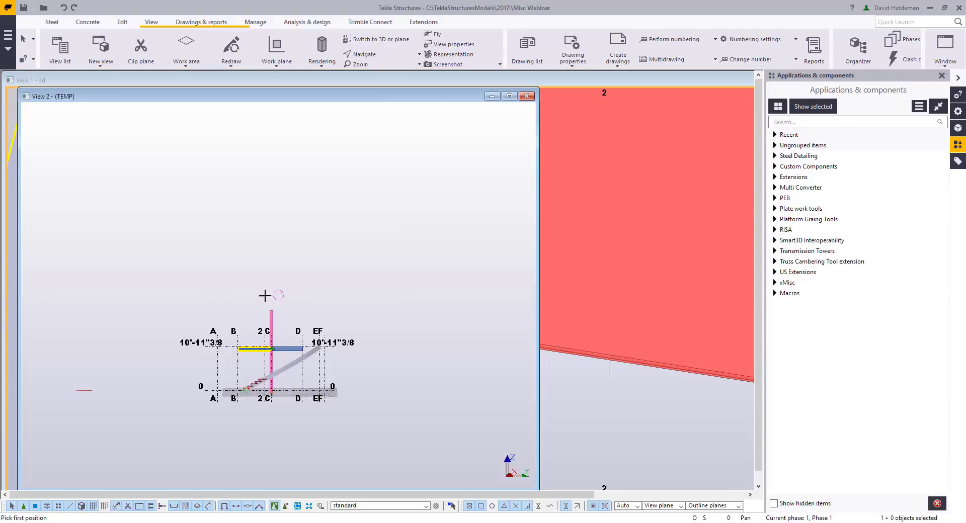
# End the view creation command and change the elevation view's part rendering so the bottom step shows through the stringer
pyautogui.scroll(6, 244, 400)
pyautogui.scroll(5, 231, 380)
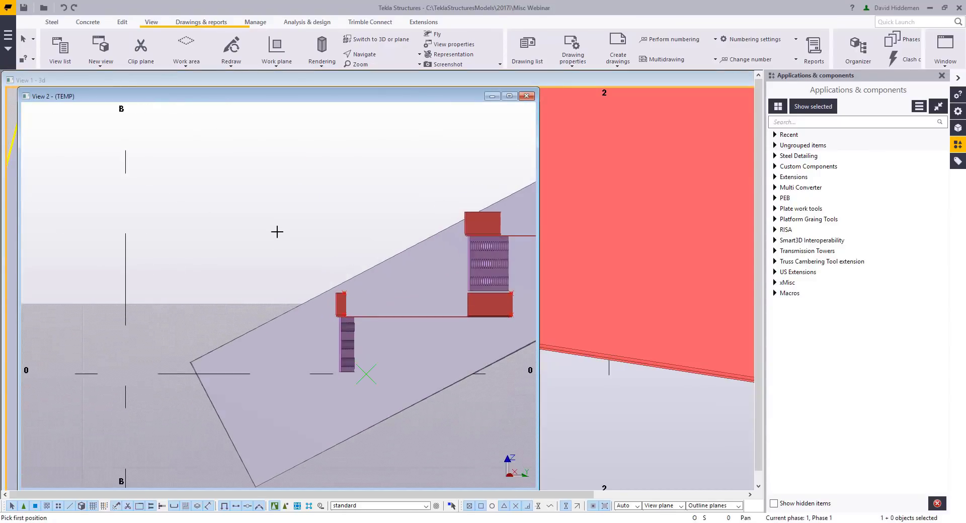
pyautogui.rightClick(296, 243)
pyautogui.click(310, 244)
pyautogui.hotkey('ctrl', '2')
pyautogui.moveTo(278, 257); pyautogui.dragTo(264, 208, button='middle')
pyautogui.scroll(2, 351, 318)
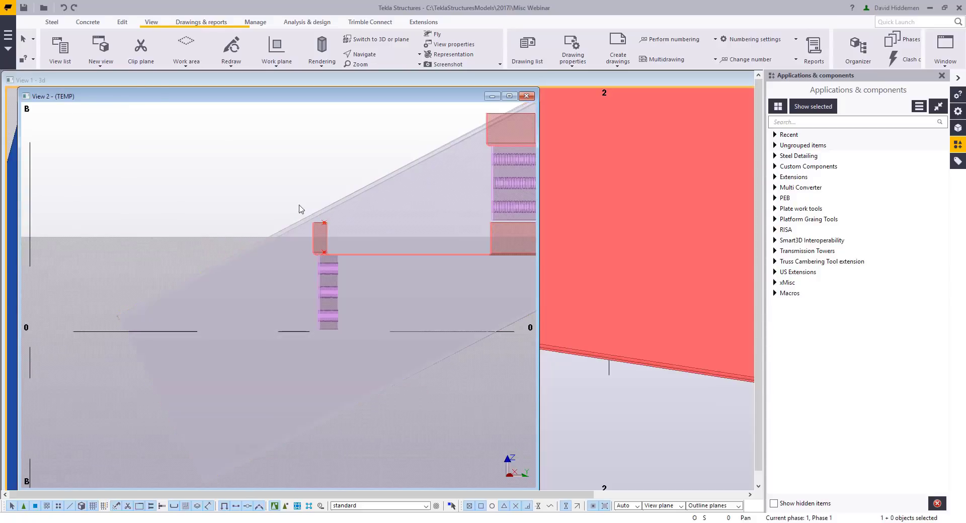
# Line-cut the outer stringer's lower end vertically just in front of the bottom step, removing the end beyond the cut
pyautogui.click(122, 23)
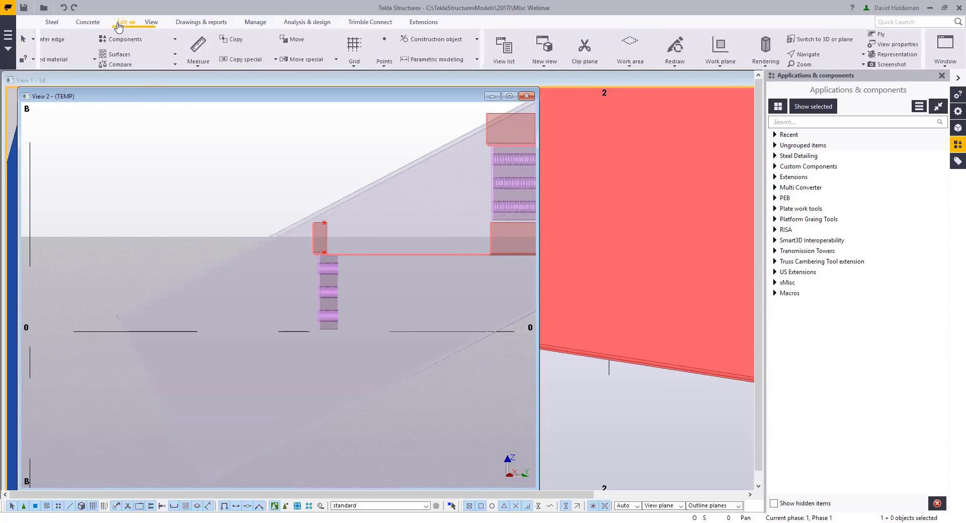
pyautogui.click(60, 54)
pyautogui.scroll(6, 351, 284)
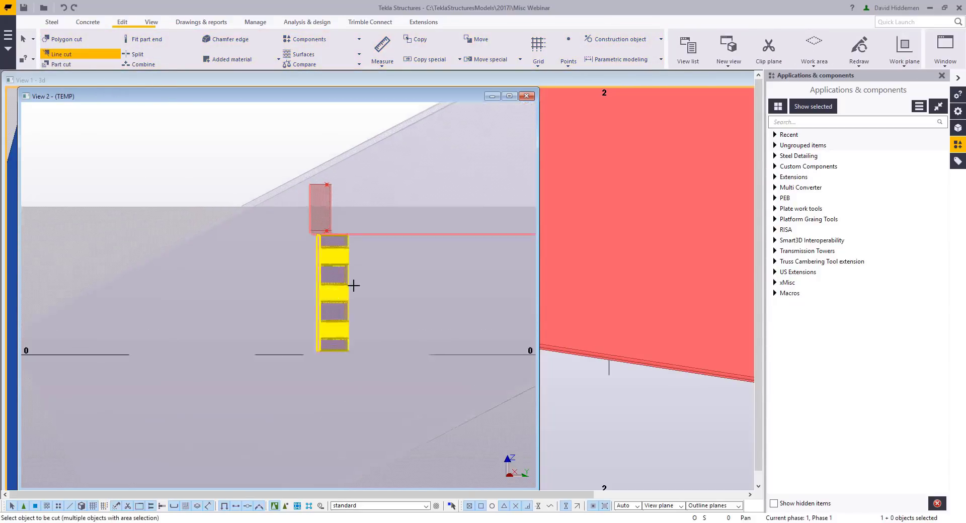
pyautogui.scroll(4, 335, 152)
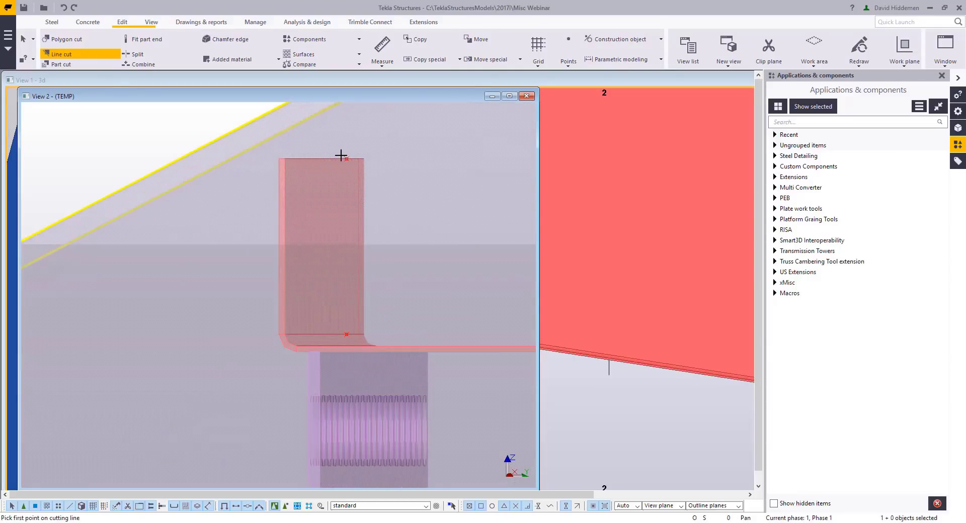
pyautogui.click(298, 156)
pyautogui.scroll(-4, 324, 273)
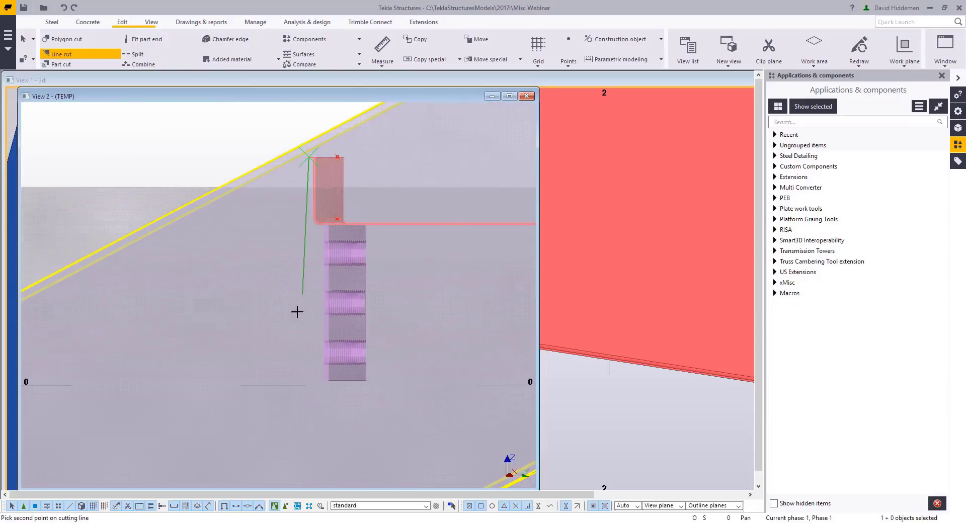
pyautogui.click(291, 377)
pyautogui.click(292, 381)
# Line-cut the underside of the same stringer horizontally 1/2" above level 0, end the command and close the temporary view
pyautogui.scroll(-7, 294, 393)
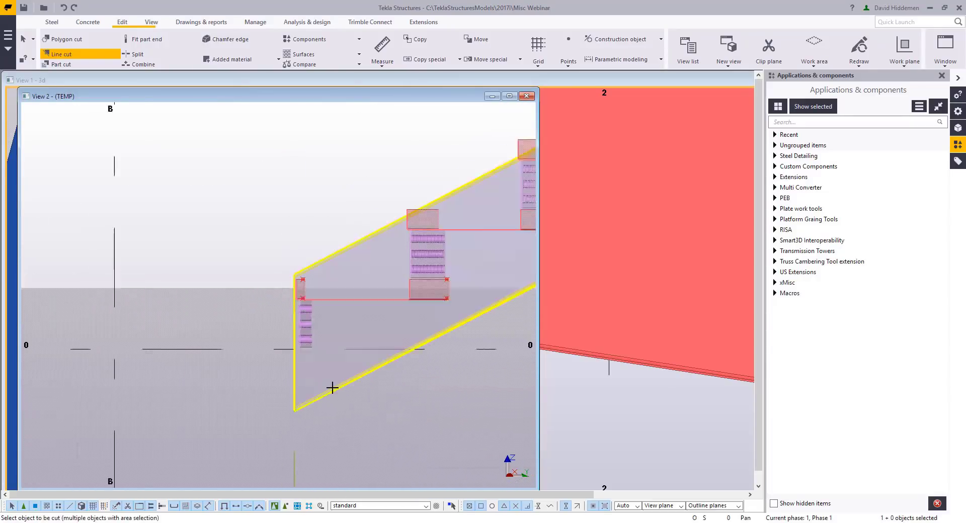
pyautogui.click(340, 388)
pyautogui.scroll(3, 365, 382)
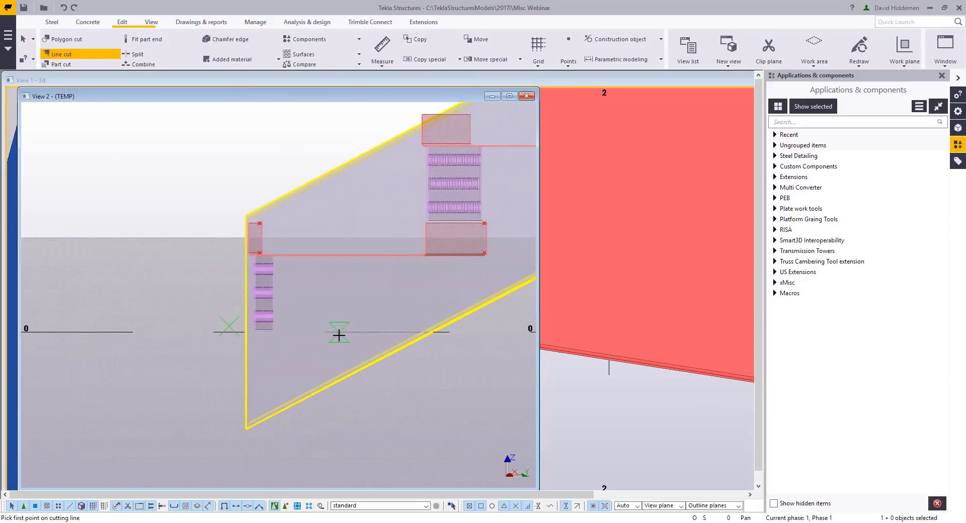
pyautogui.scroll(3, 344, 314)
pyautogui.write('1/2')
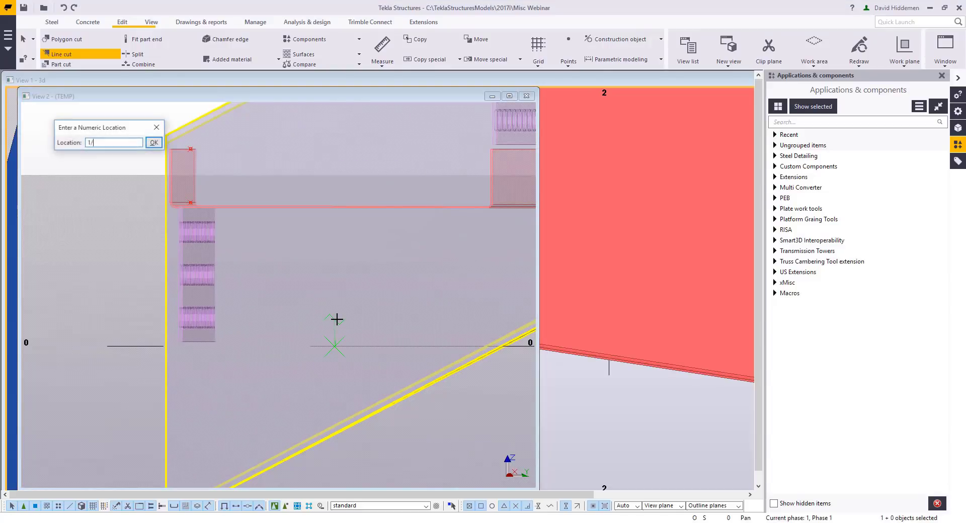
pyautogui.press('Return')
pyautogui.click(401, 341)
pyautogui.scroll(-3, 392, 357)
pyautogui.click(390, 391)
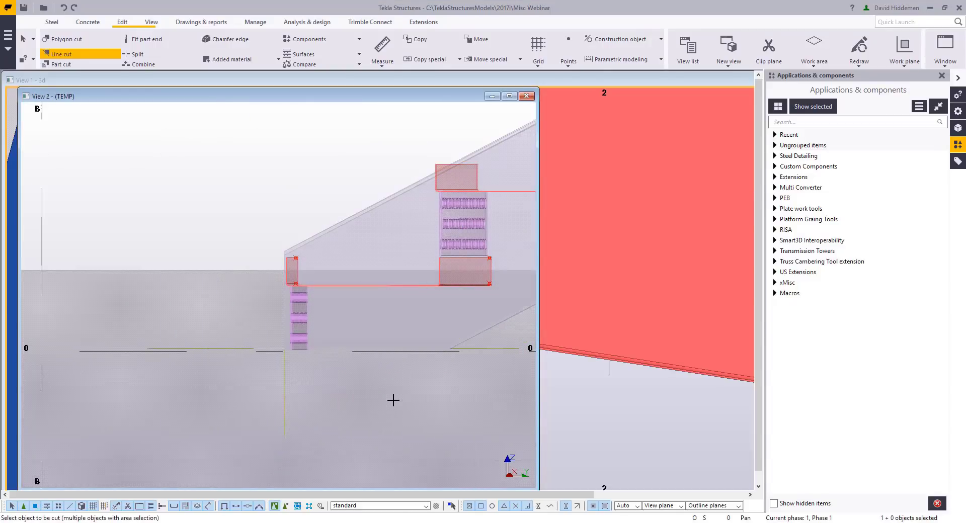
pyautogui.scroll(-2, 391, 397)
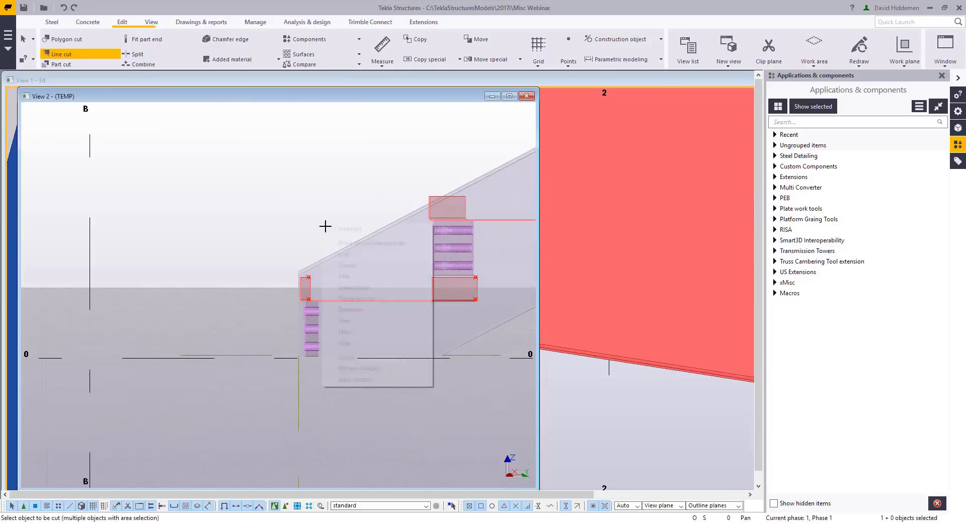
pyautogui.click(527, 96)
# Load the Plate settings in the contour plate properties and set the profile to PL1/4 for closing the stringer's cut end
pyautogui.scroll(-5, 395, 305)
pyautogui.keyDown('ctrl'); pyautogui.moveTo(401, 307); pyautogui.dragTo(312, 201, button='middle'); pyautogui.keyUp('ctrl')
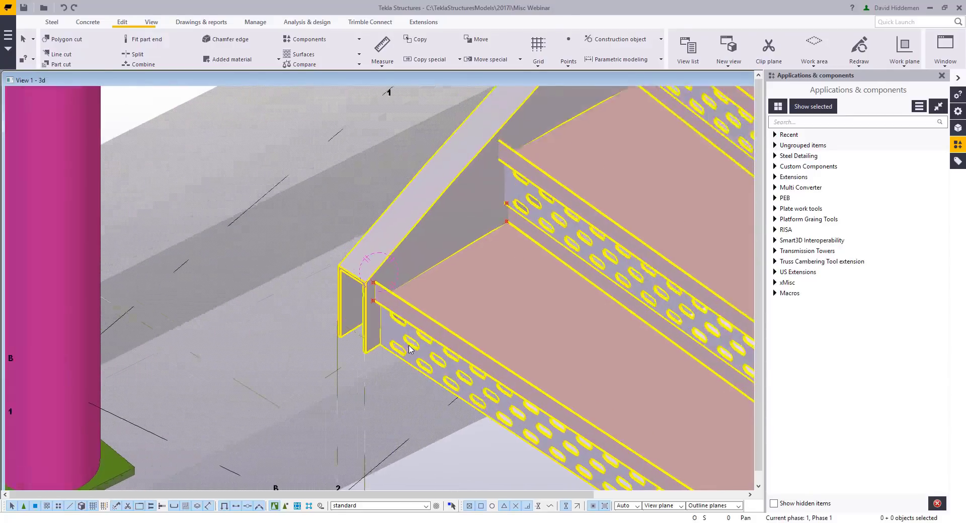
pyautogui.scroll(3, 411, 349)
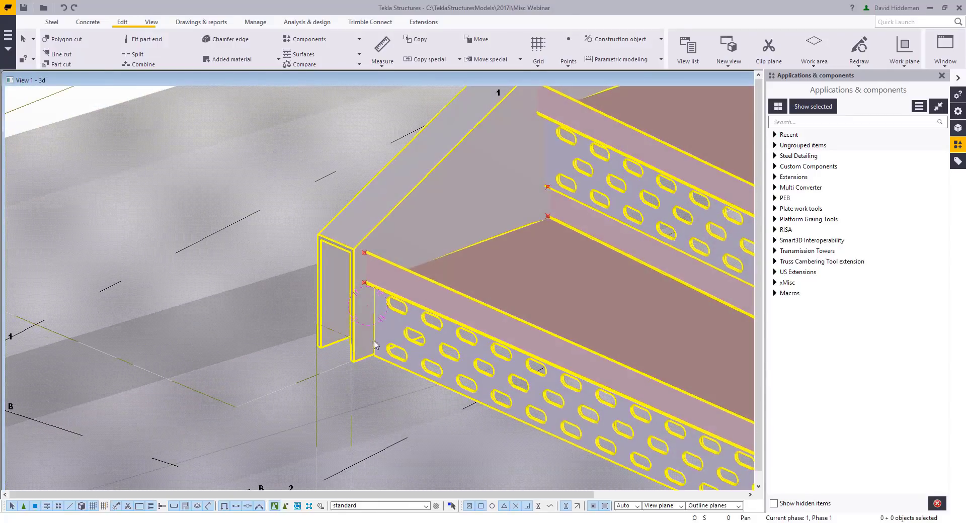
pyautogui.keyDown('ctrl'); pyautogui.moveTo(375, 348); pyautogui.dragTo(401, 380, button='middle'); pyautogui.keyUp('ctrl')
pyautogui.click(52, 22)
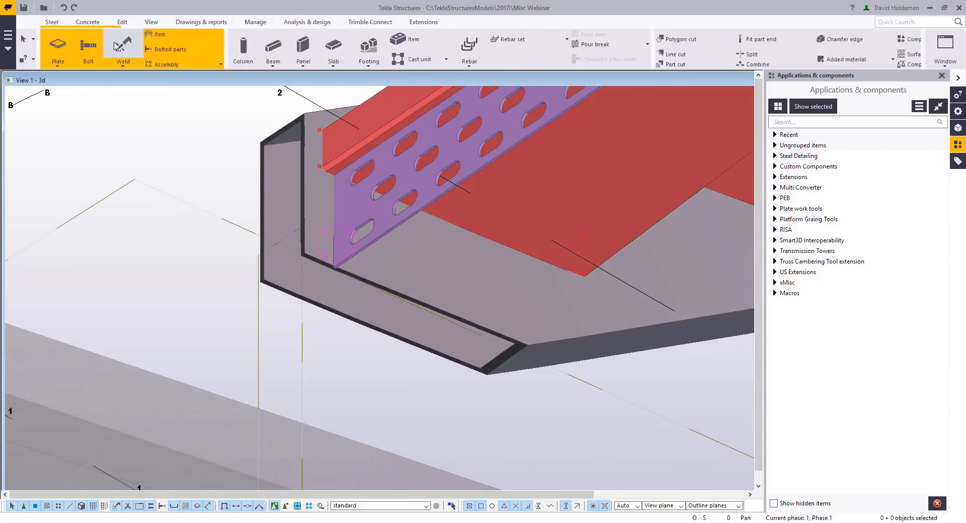
pyautogui.keyDown('shift'); pyautogui.click(116, 45); pyautogui.keyUp('shift')
pyautogui.click(508, 121)
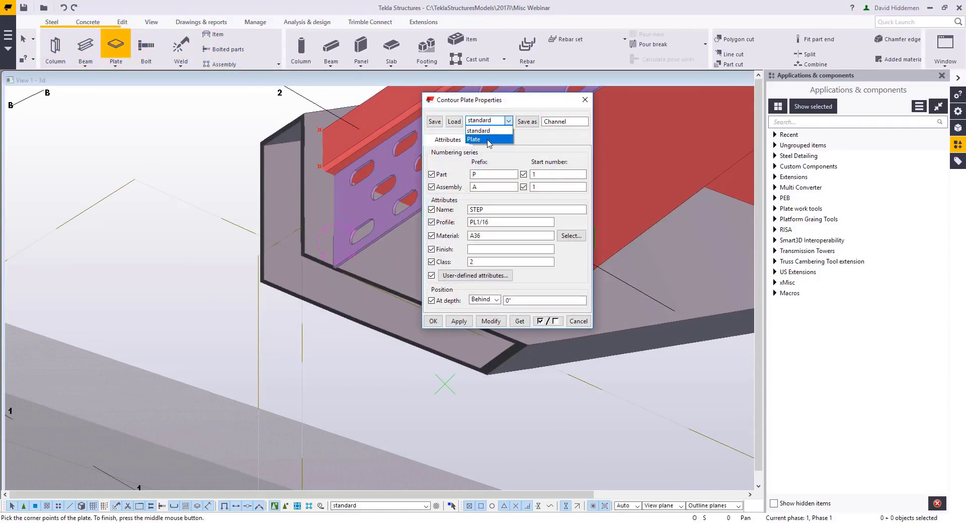
pyautogui.click(483, 140)
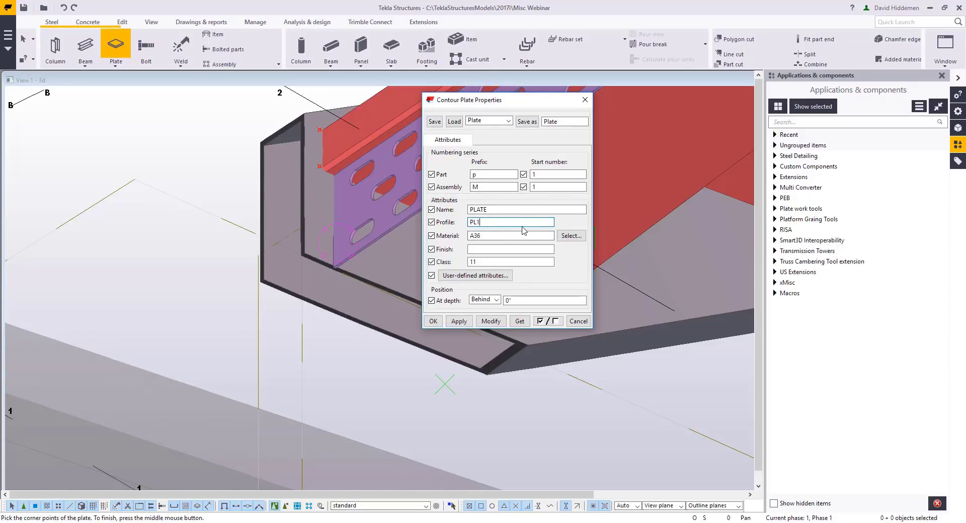
pyautogui.write('/4')
pyautogui.click(434, 321)
# Model a four-corner contour plate closing the horizontal cut on the underside of the outer stringer
pyautogui.scroll(6, 257, 283)
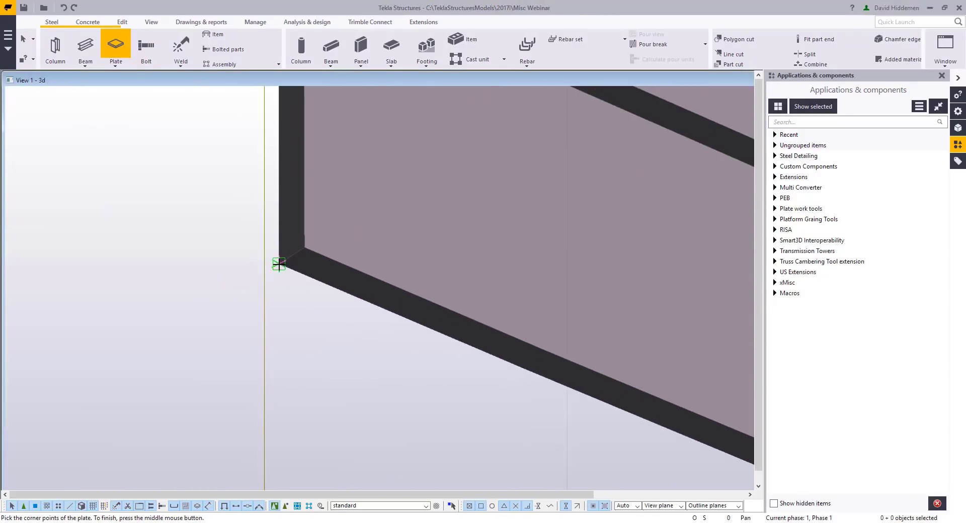
pyautogui.click(279, 264)
pyautogui.scroll(-3, 360, 257)
pyautogui.scroll(2, 491, 160)
pyautogui.click(452, 169)
pyautogui.scroll(-2, 545, 234)
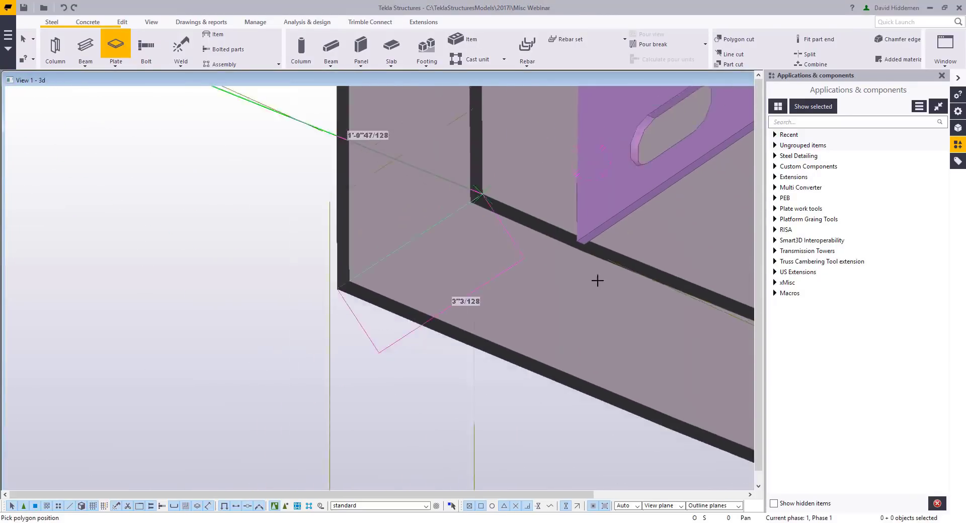
pyautogui.scroll(-2, 434, 185)
pyautogui.scroll(3, 571, 240)
pyautogui.click(570, 215)
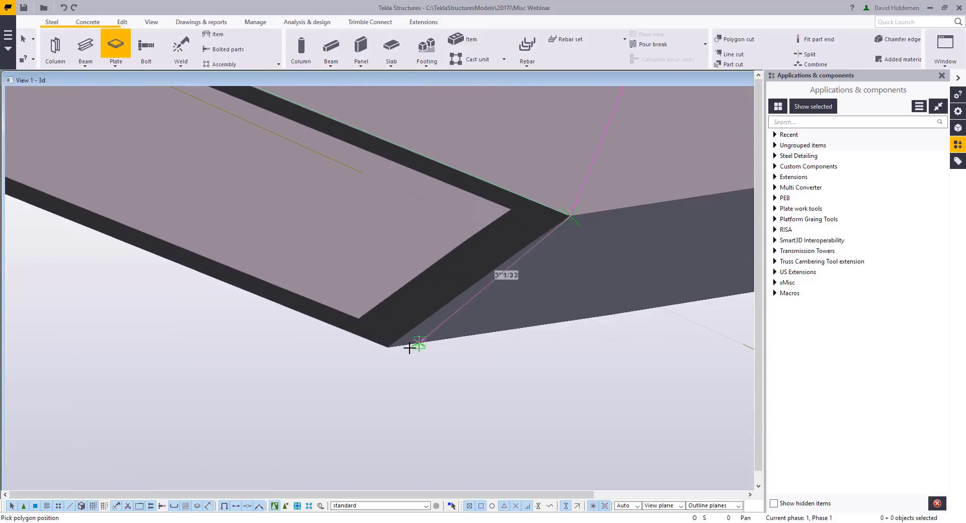
pyautogui.scroll(5, 390, 346)
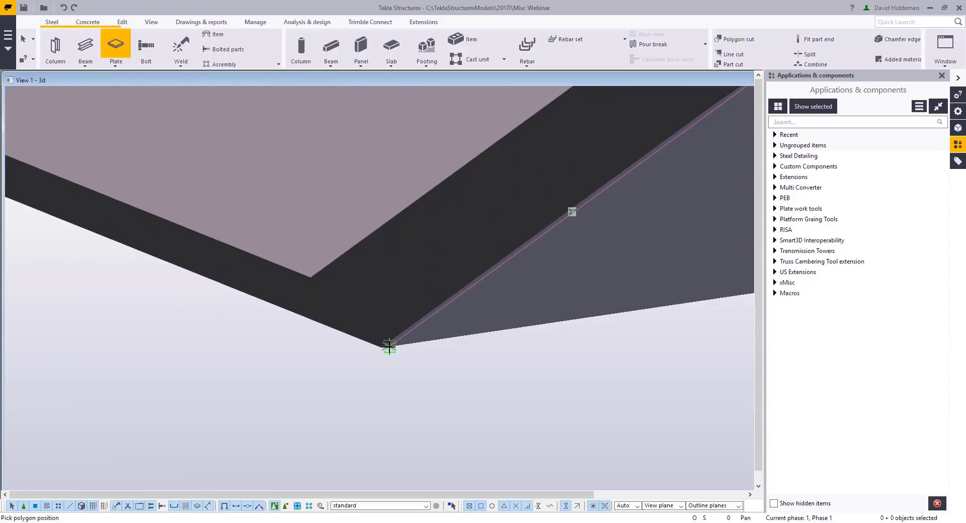
pyautogui.click(383, 347)
pyautogui.scroll(-5, 400, 358)
pyautogui.scroll(-2, 411, 369)
pyautogui.middleClick(397, 359)
# Model a second contour plate closing the stringer's vertical front face, from its upper corners down to the bottom closure plate
pyautogui.scroll(-2, 386, 350)
pyautogui.moveTo(266, 319); pyautogui.dragTo(485, 437, button='middle')
pyautogui.scroll(1, 345, 204)
pyautogui.scroll(1, 341, 200)
pyautogui.click(449, 133)
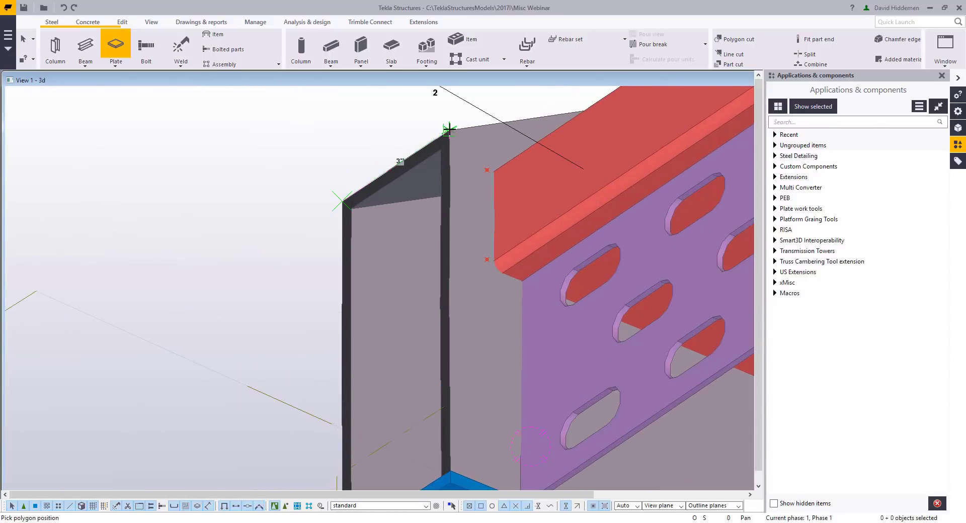
pyautogui.scroll(2, 473, 343)
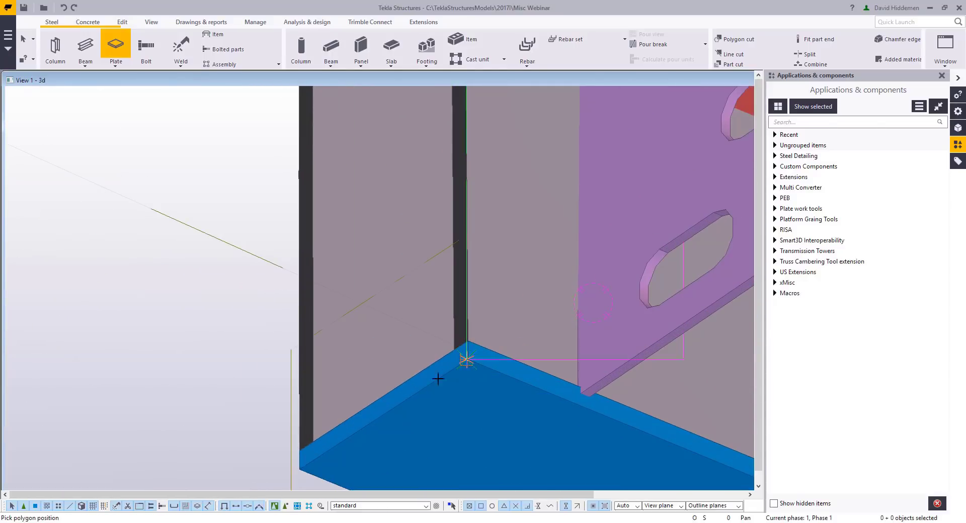
pyautogui.click(467, 356)
pyautogui.click(301, 469)
pyautogui.scroll(-2, 295, 459)
pyautogui.middleClick(275, 406)
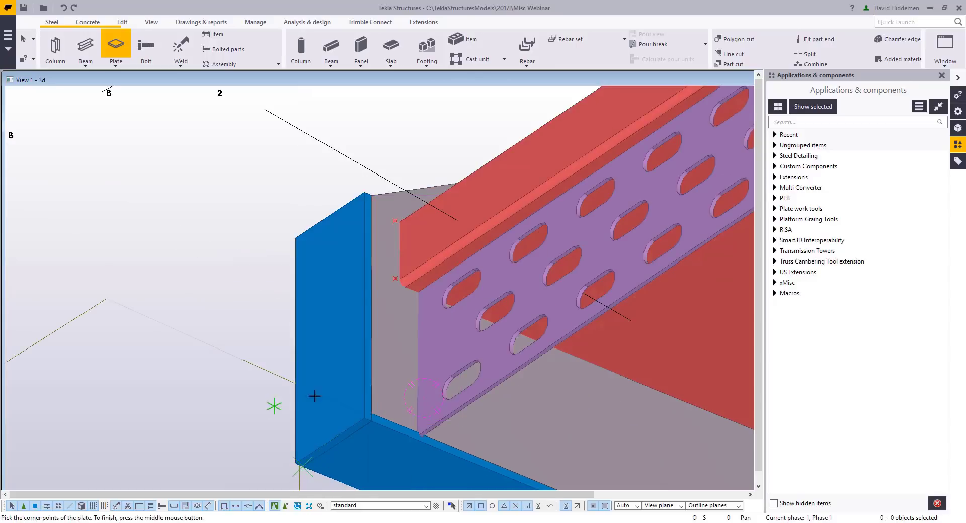
pyautogui.press('Escape')
# Weld the front closure plate to the outer stringer and end the weld command
pyautogui.click(180, 46)
pyautogui.scroll(-1, 345, 265)
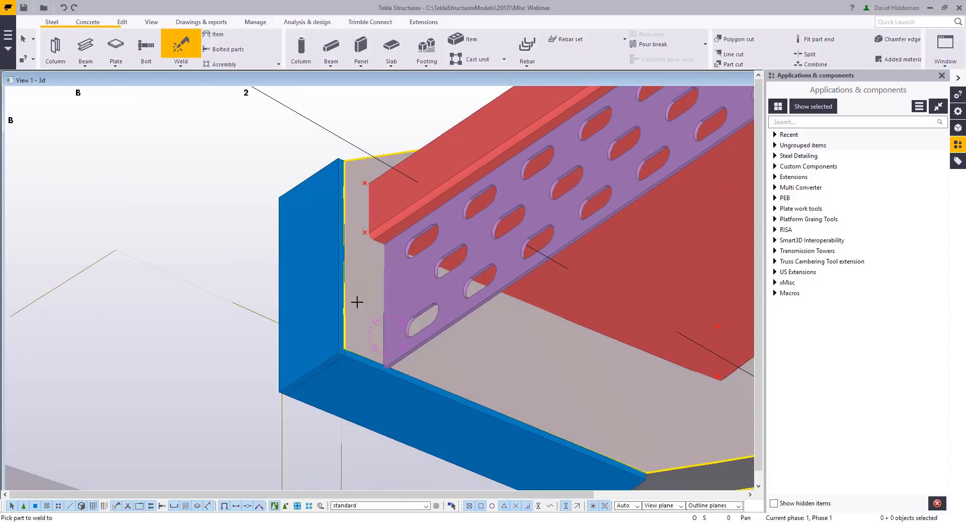
pyautogui.click(306, 313)
pyautogui.scroll(-5, 373, 328)
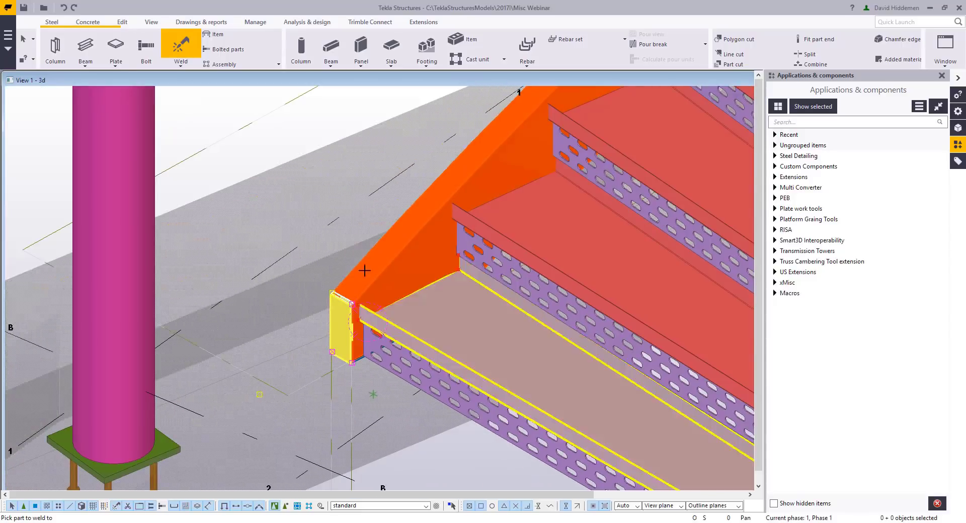
pyautogui.rightClick(341, 138)
pyautogui.click(351, 143)
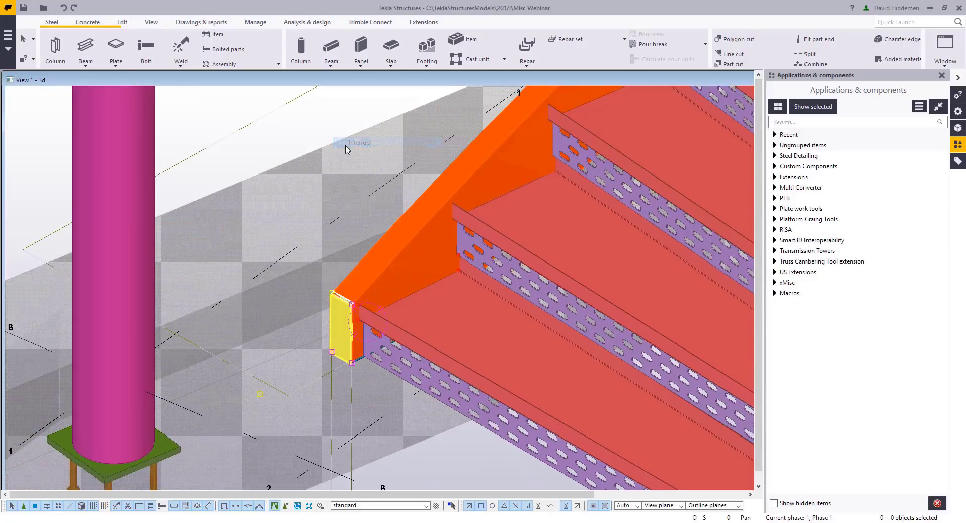
# Examine the closed lower end of the outer stringer and the bottom steps from several angles
pyautogui.scroll(-5, 413, 311)
pyautogui.moveTo(423, 318); pyautogui.dragTo(359, 329, button='middle')
pyautogui.keyDown('ctrl'); pyautogui.moveTo(358, 328); pyautogui.dragTo(406, 231, button='middle'); pyautogui.keyUp('ctrl')
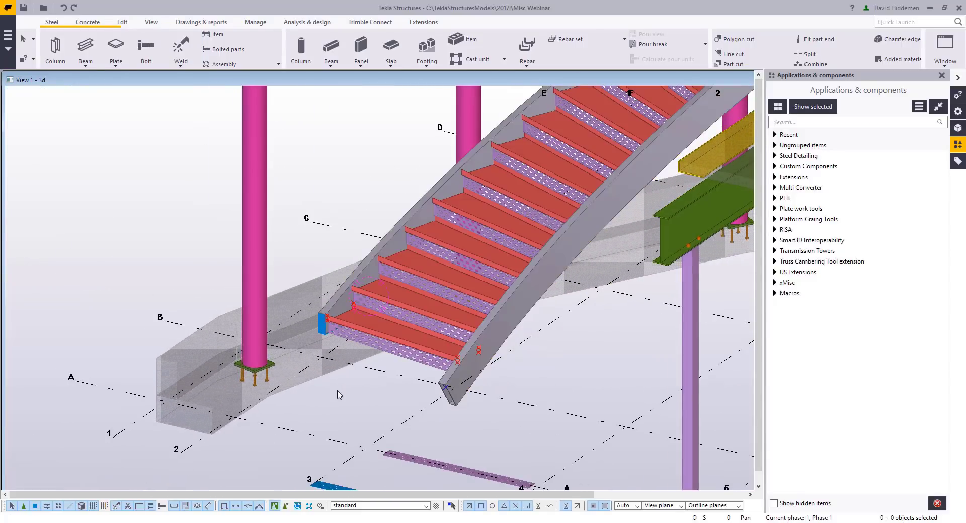
pyautogui.scroll(3, 372, 343)
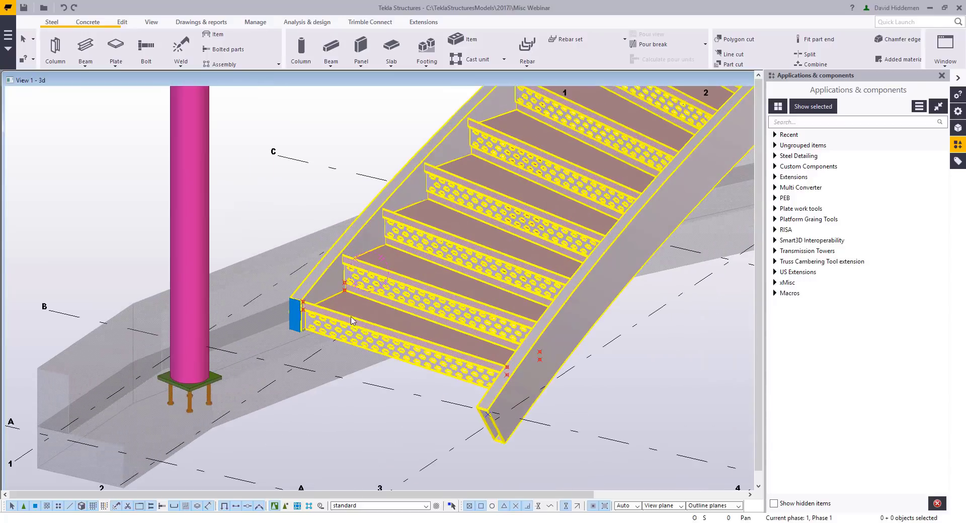
pyautogui.scroll(6, 319, 302)
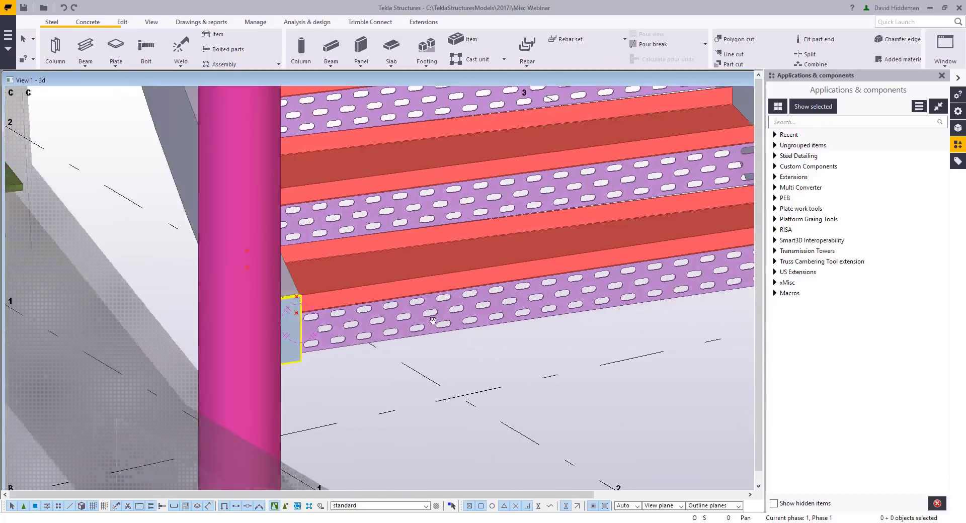
pyautogui.keyDown('ctrl'); pyautogui.moveTo(433, 320); pyautogui.dragTo(377, 336, button='middle'); pyautogui.keyUp('ctrl')
pyautogui.keyDown('ctrl'); pyautogui.moveTo(377, 336); pyautogui.dragTo(123, 332); pyautogui.keyUp('ctrl')
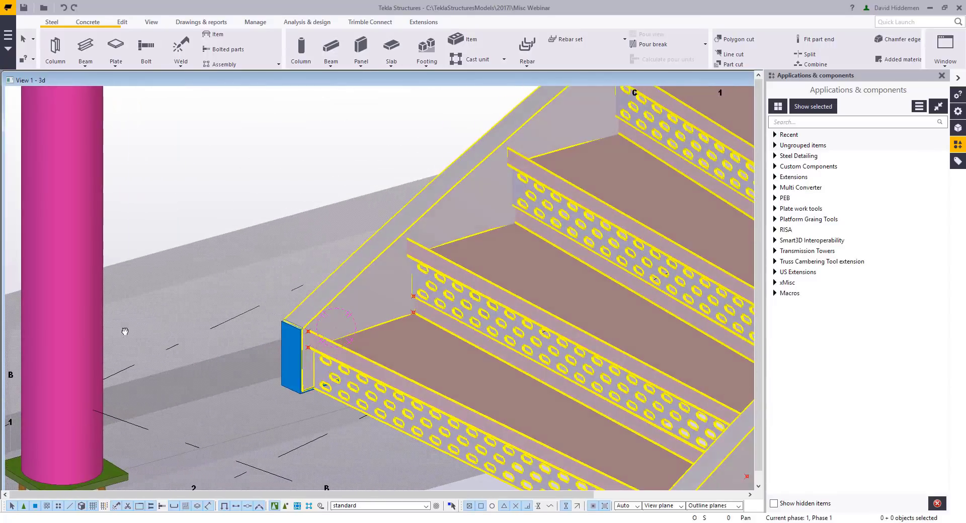
pyautogui.scroll(-3, 247, 333)
pyautogui.moveTo(352, 319); pyautogui.dragTo(304, 332, button='middle')
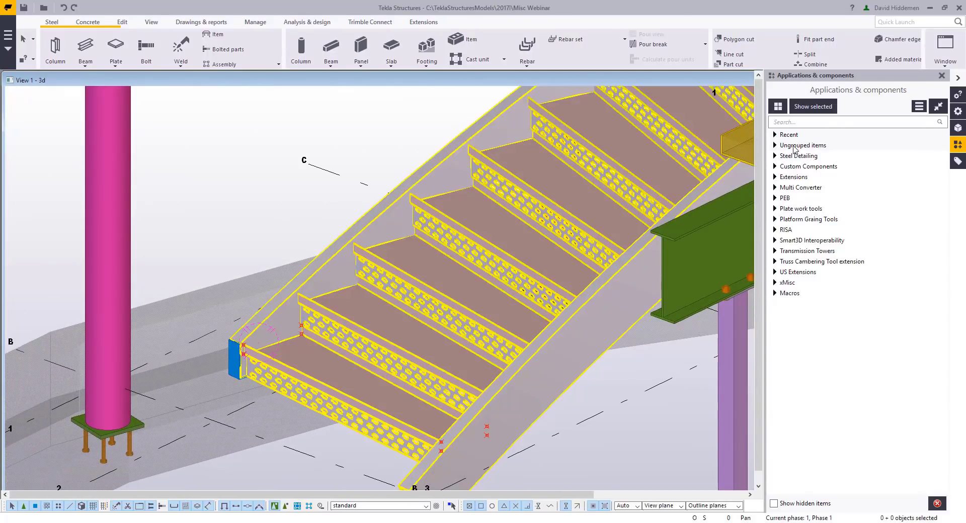
# Search the component catalog for "curved" and add Curved Stanchions along the staircase's outer stringer
pyautogui.click(799, 121)
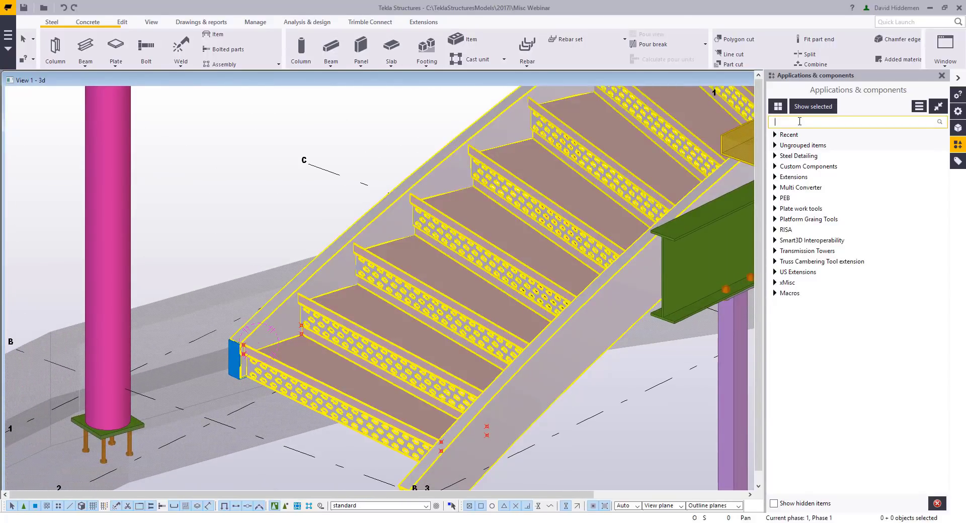
pyautogui.write('curved')
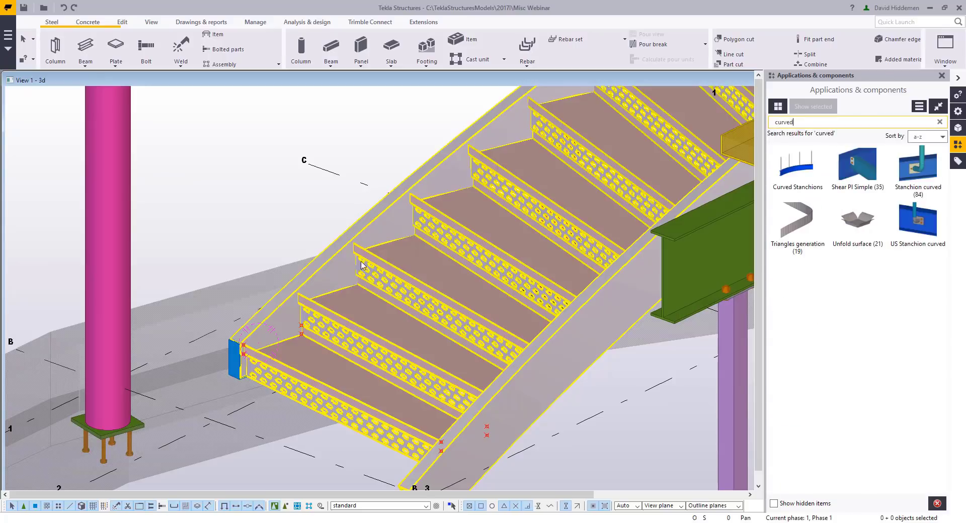
pyautogui.scroll(-5, 362, 265)
pyautogui.keyDown('ctrl'); pyautogui.moveTo(372, 272); pyautogui.dragTo(453, 277, button='middle'); pyautogui.keyUp('ctrl')
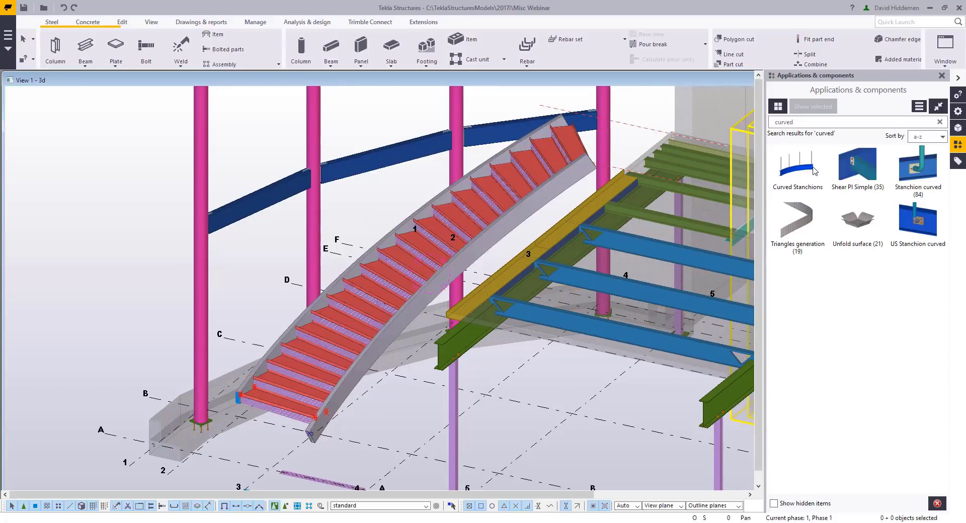
pyautogui.click(792, 177)
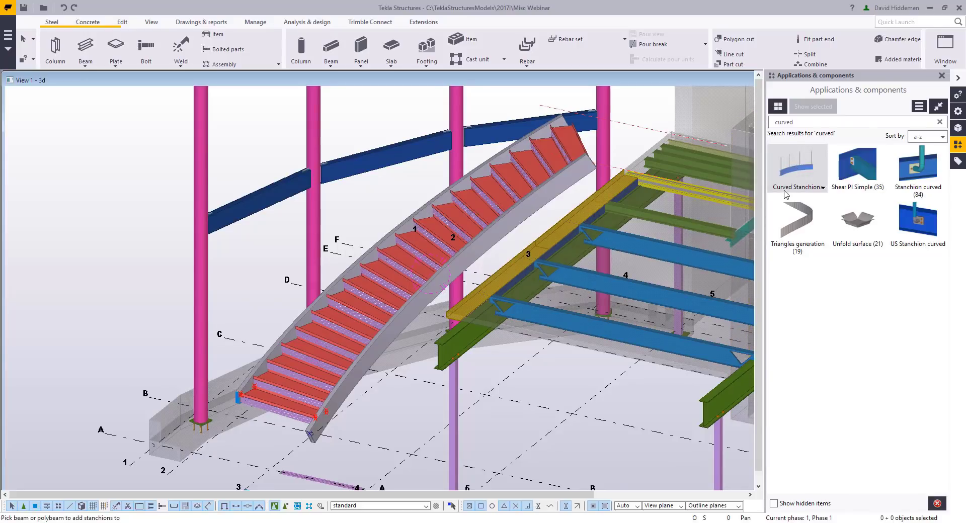
pyautogui.scroll(5, 292, 345)
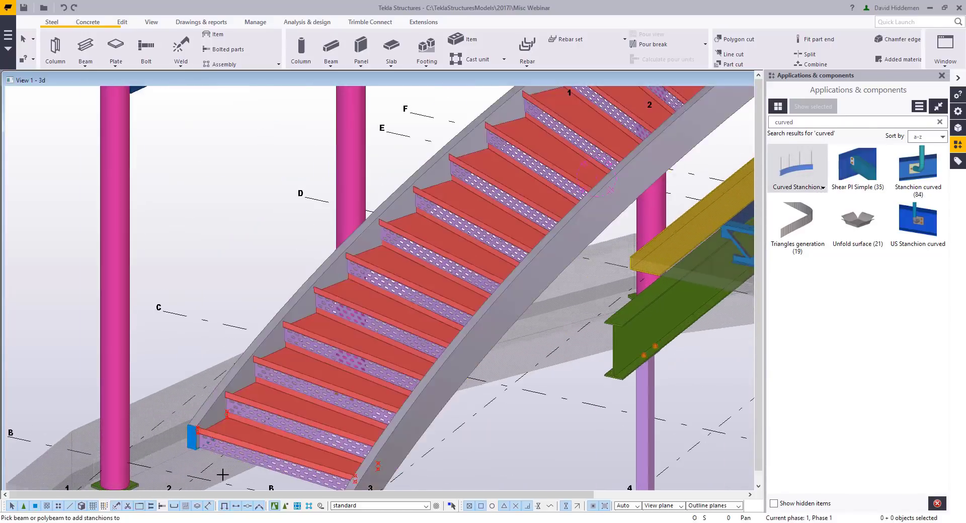
pyautogui.scroll(-6, 199, 405)
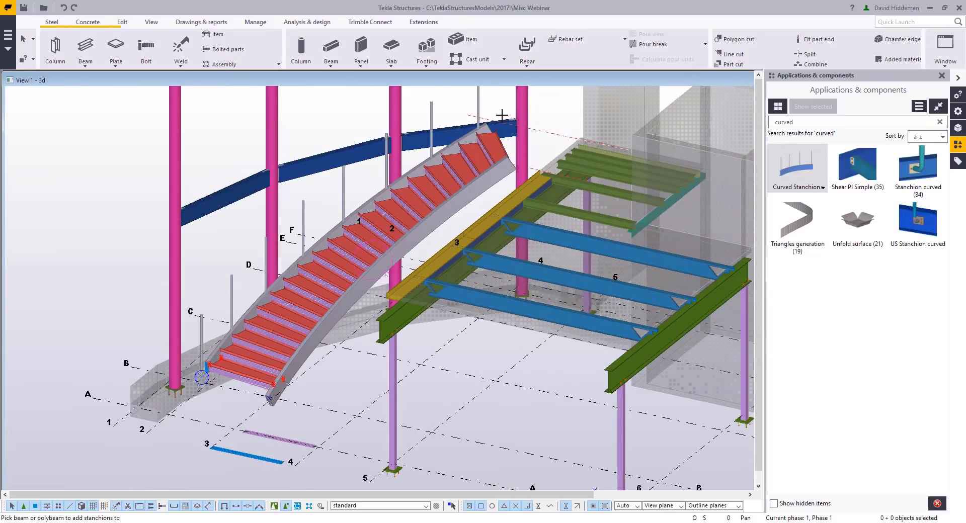
# Modify the curved stanchions so the first post is offset 1'-6" from the stringer's lower end
pyautogui.scroll(5, 211, 352)
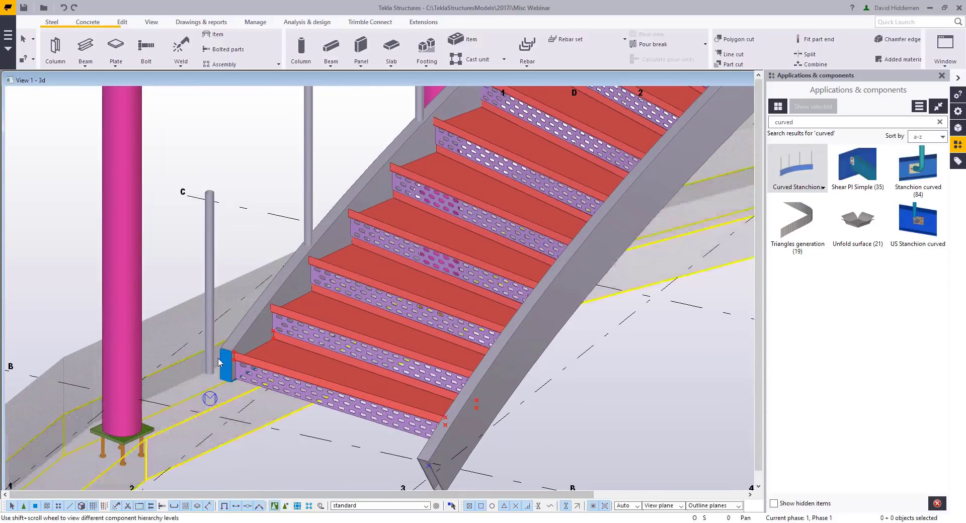
pyautogui.scroll(2, 206, 322)
pyautogui.doubleClick(205, 318)
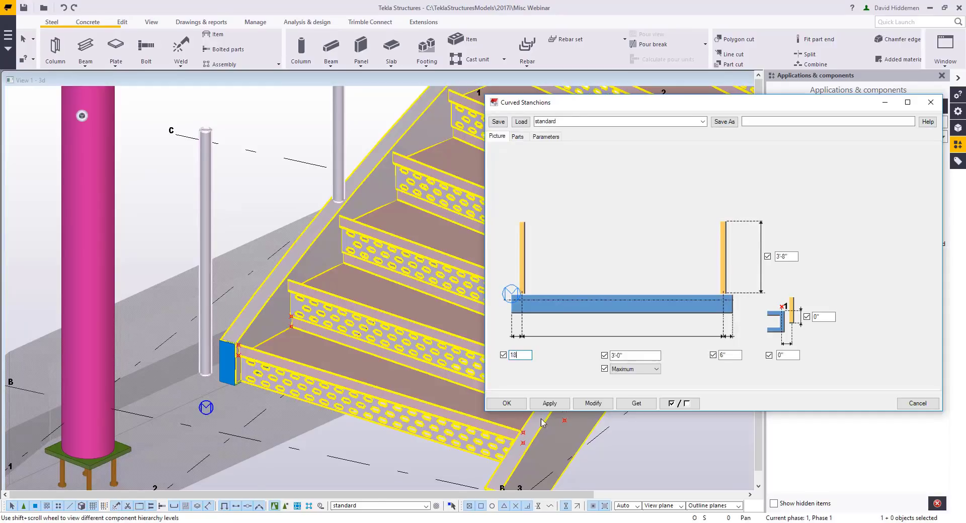
pyautogui.click(594, 404)
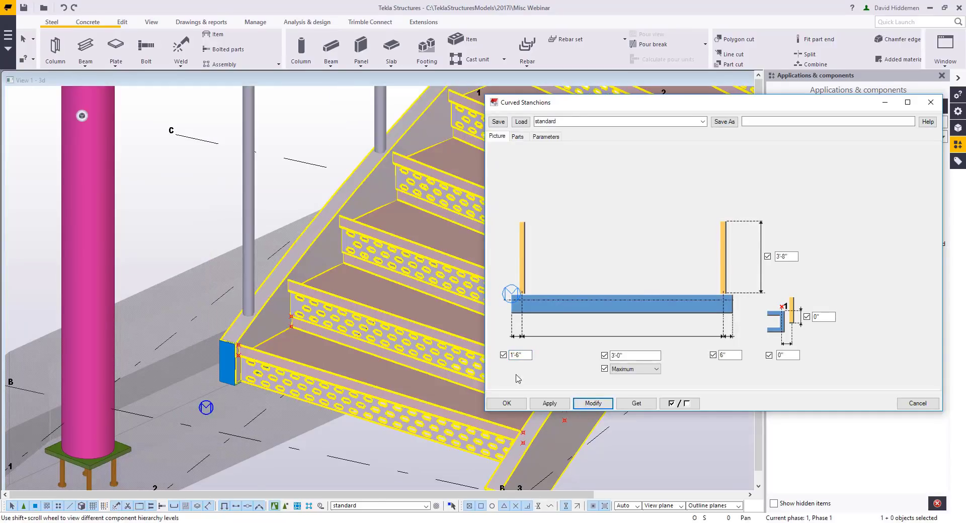
pyautogui.click(506, 404)
pyautogui.scroll(-6, 364, 330)
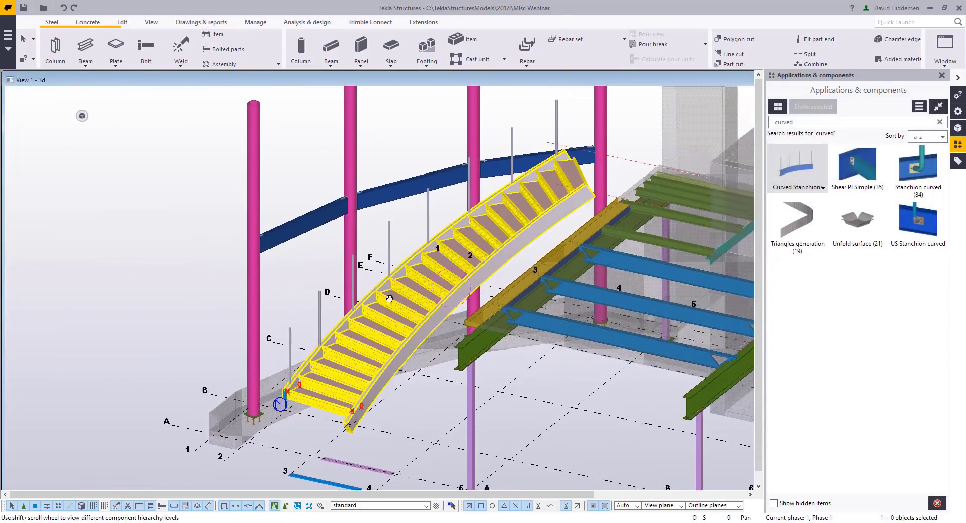
pyautogui.keyDown('ctrl'); pyautogui.moveTo(408, 252); pyautogui.dragTo(319, 292, button='middle'); pyautogui.keyUp('ctrl')
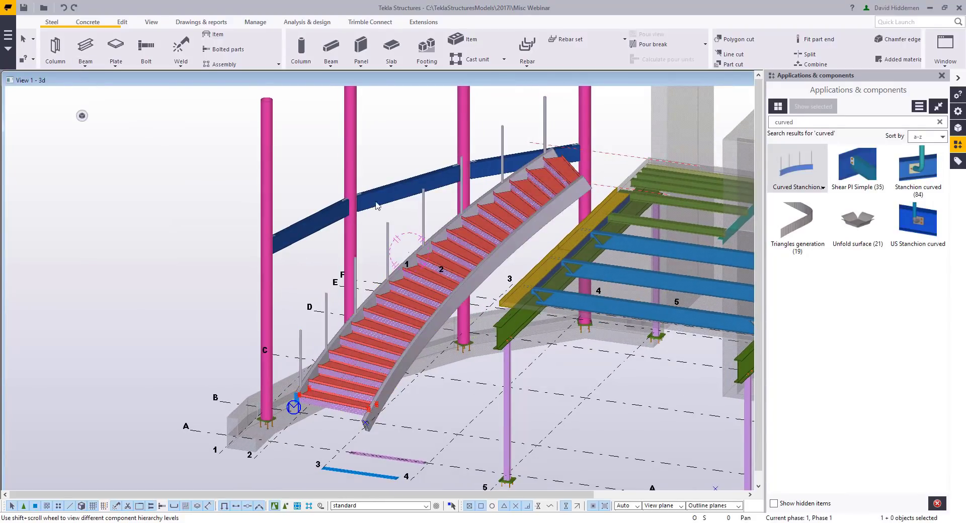
# Begin a polybeam handrail with the RAIL settings, profile PIPE1-1/4STD and material A53, along the tops of the lower stanchions
pyautogui.click(86, 63)
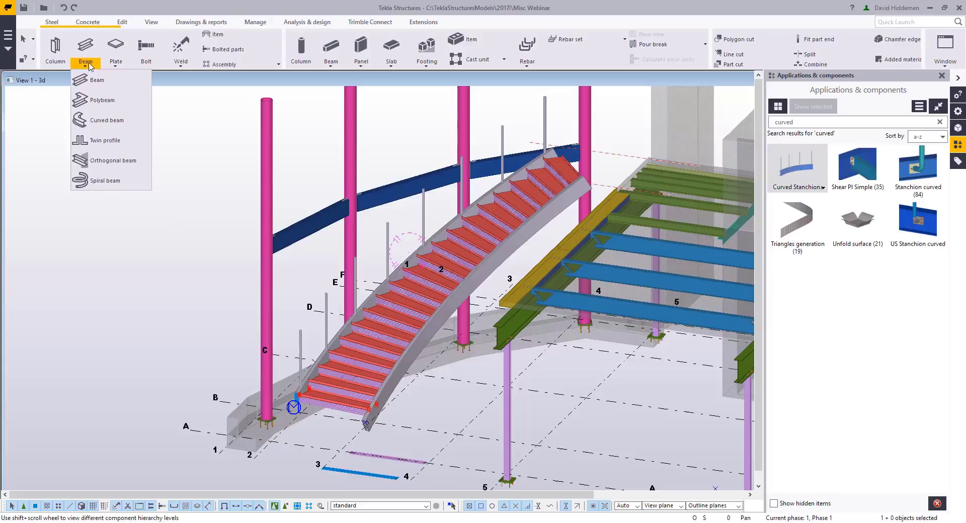
pyautogui.click(91, 100)
pyautogui.click(92, 70)
pyautogui.keyDown('shift'); pyautogui.click(90, 100); pyautogui.keyUp('shift')
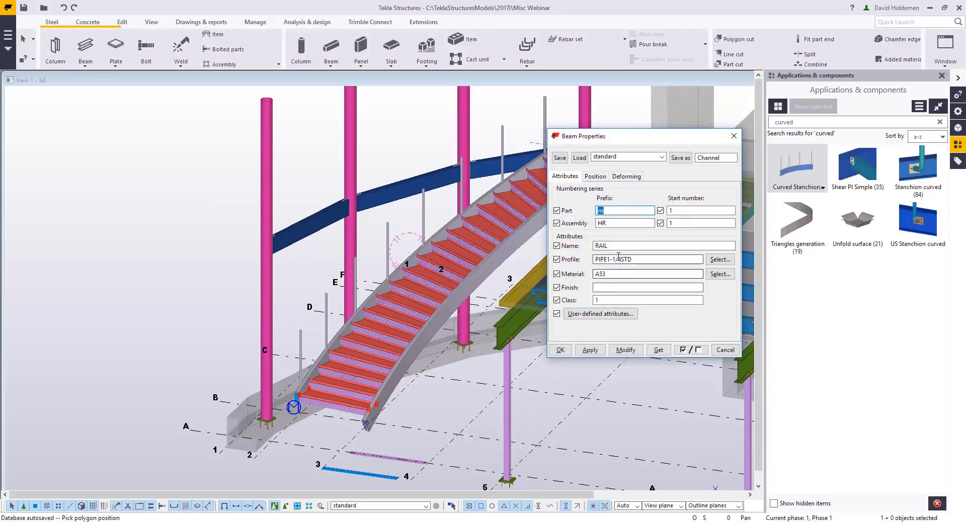
pyautogui.click(560, 350)
pyautogui.scroll(3, 322, 342)
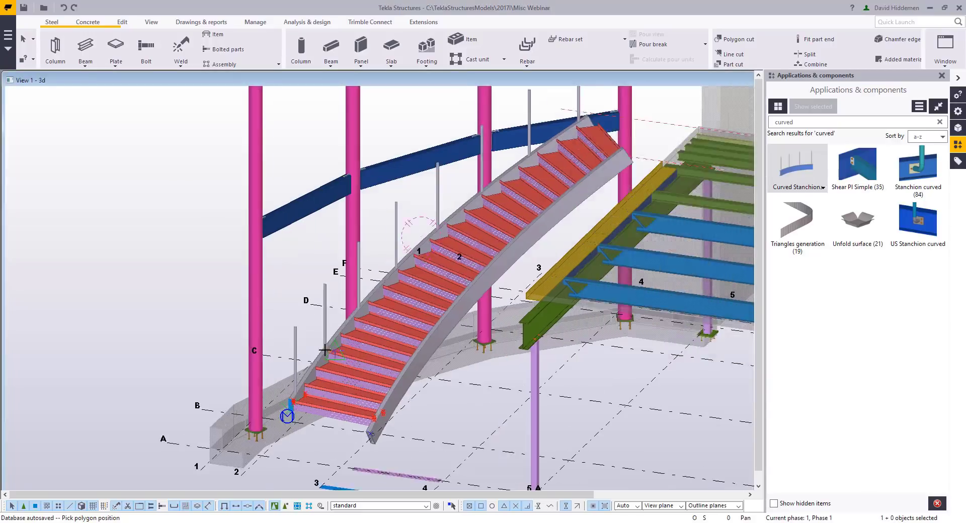
pyautogui.click(279, 314)
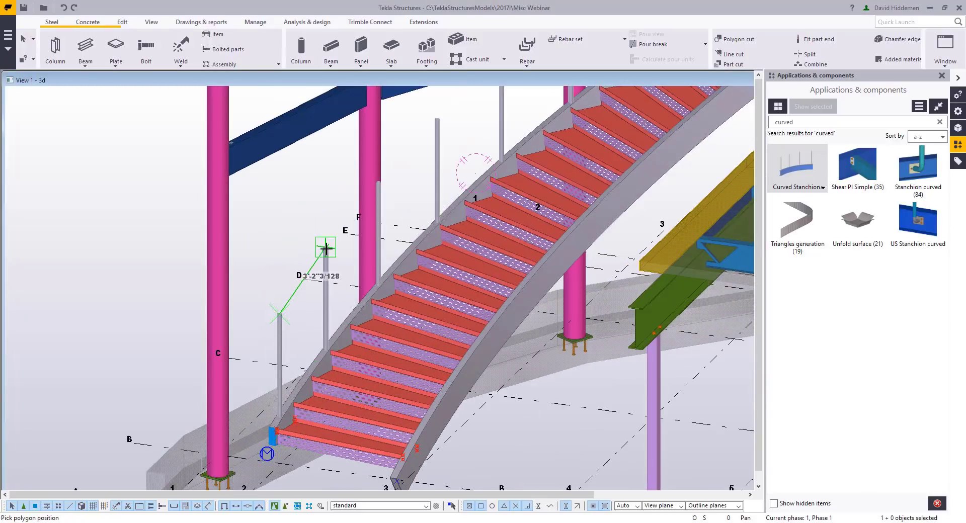
pyautogui.click(325, 246)
pyautogui.scroll(3, 377, 183)
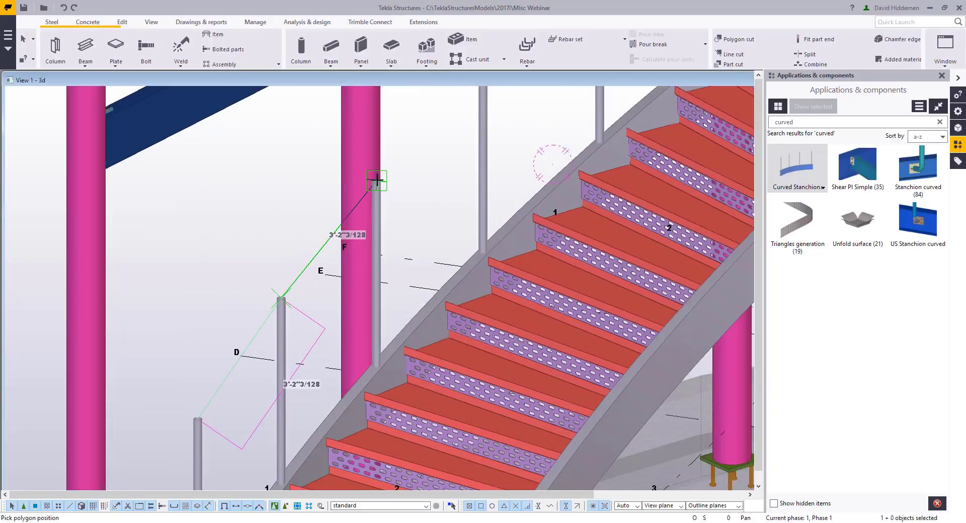
pyautogui.click(378, 179)
pyautogui.scroll(-3, 367, 222)
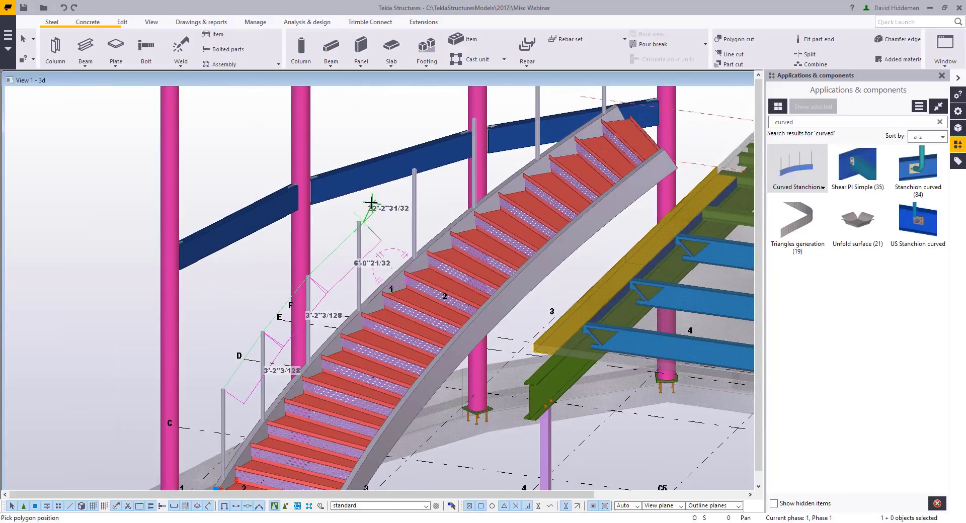
# Continue the handrail polybeam through the tops of the remaining upper stanchions, finish it at the last post and end the command
pyautogui.scroll(3, 365, 206)
pyautogui.scroll(2, 403, 212)
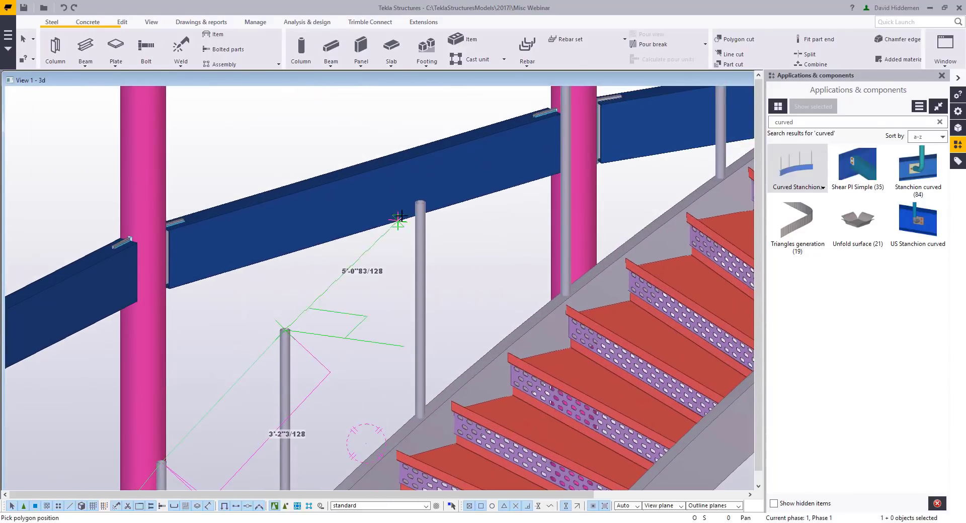
pyautogui.scroll(3, 414, 205)
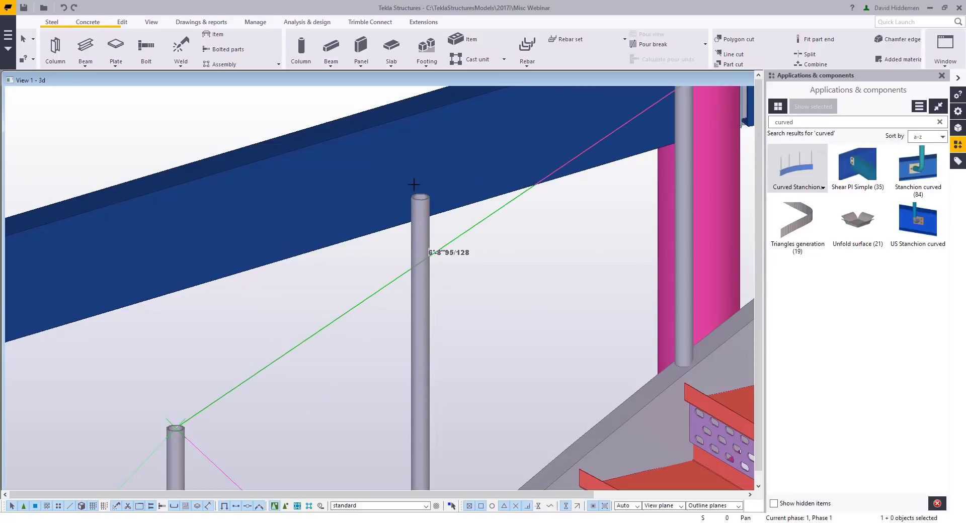
pyautogui.scroll(-3, 410, 191)
pyautogui.scroll(4, 366, 198)
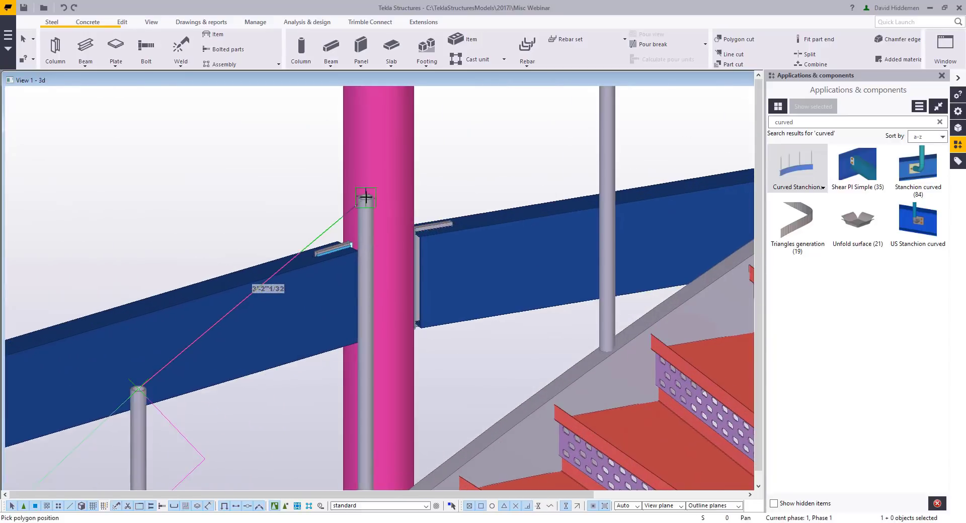
pyautogui.click(366, 197)
pyautogui.moveTo(495, 179); pyautogui.dragTo(324, 318, button='middle')
pyautogui.click(435, 154)
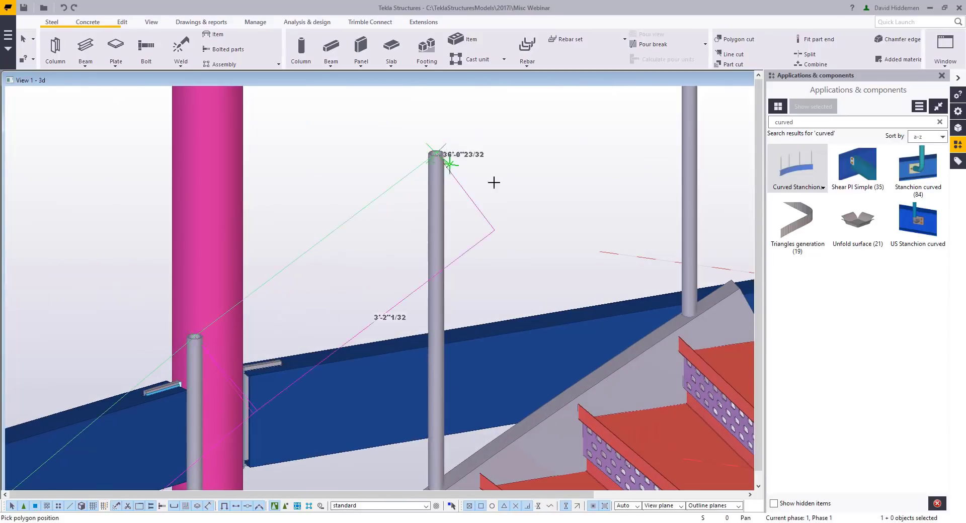
pyautogui.scroll(-3, 494, 182)
pyautogui.moveTo(494, 182); pyautogui.dragTo(397, 265, button='middle')
pyautogui.scroll(2, 496, 153)
pyautogui.click(530, 134)
pyautogui.scroll(-4, 504, 169)
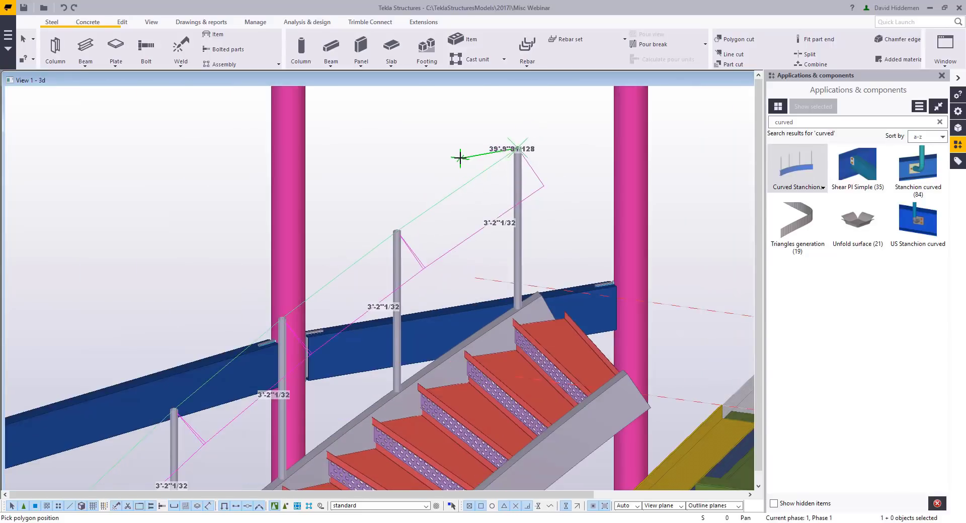
pyautogui.middleClick(460, 158)
pyautogui.press('Escape')
# Change the chamfers at the handrail's intermediate points to the arc type so the rail curves along the stanchions
pyautogui.scroll(-1, 445, 189)
pyautogui.click(418, 223)
pyautogui.scroll(-3, 367, 286)
pyautogui.moveTo(371, 282); pyautogui.dragTo(439, 213, button='middle')
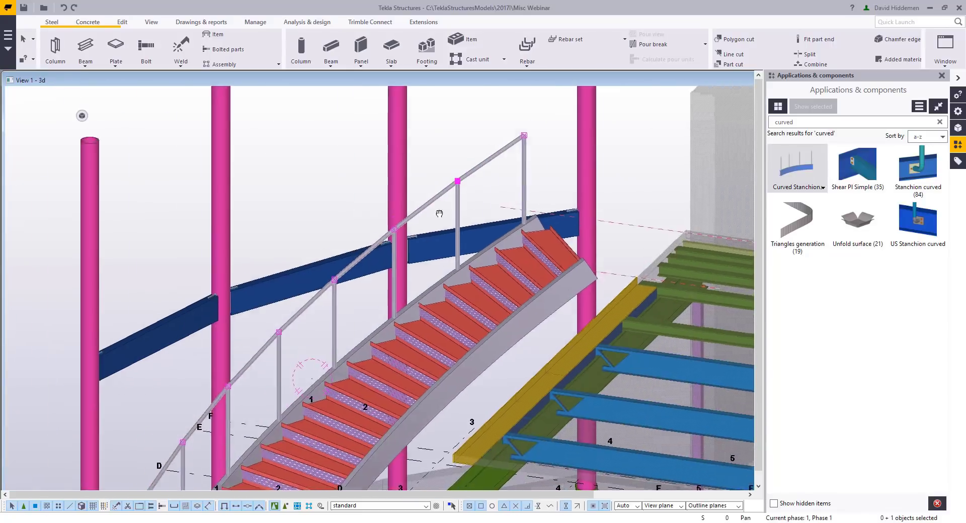
pyautogui.scroll(-1, 440, 213)
pyautogui.doubleClick(455, 188)
pyautogui.moveTo(370, 225); pyautogui.dragTo(489, 215, button='middle')
pyautogui.scroll(-1, 483, 220)
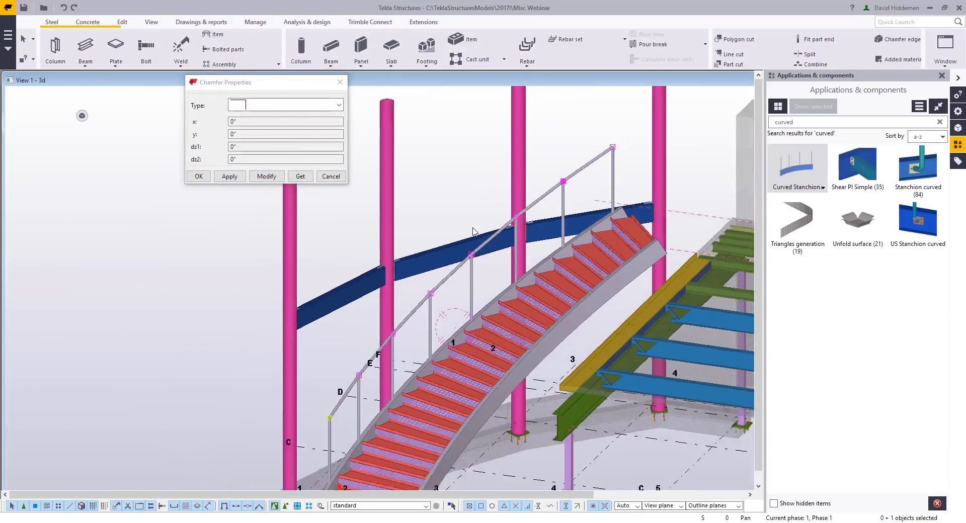
pyautogui.scroll(-1, 473, 231)
pyautogui.moveTo(408, 143); pyautogui.dragTo(599, 353)
pyautogui.click(254, 105)
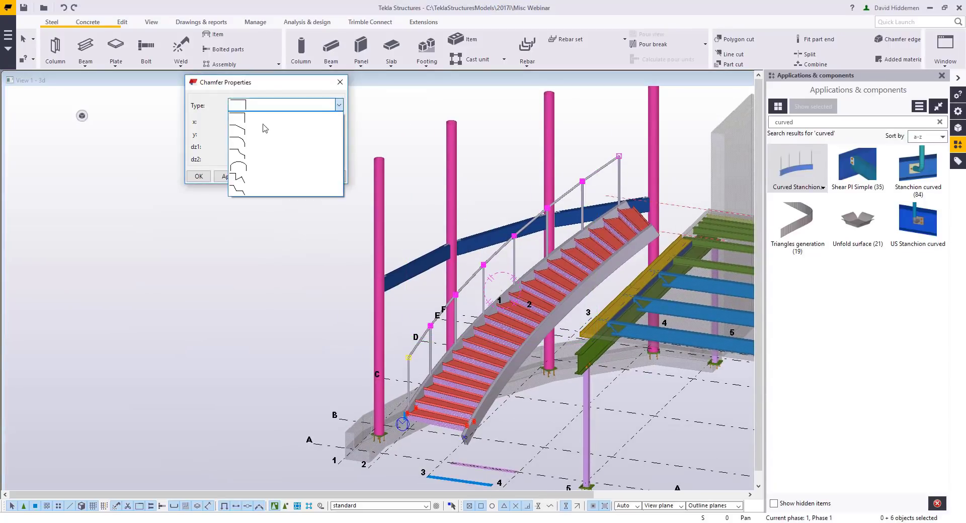
pyautogui.click(255, 169)
pyautogui.click(266, 176)
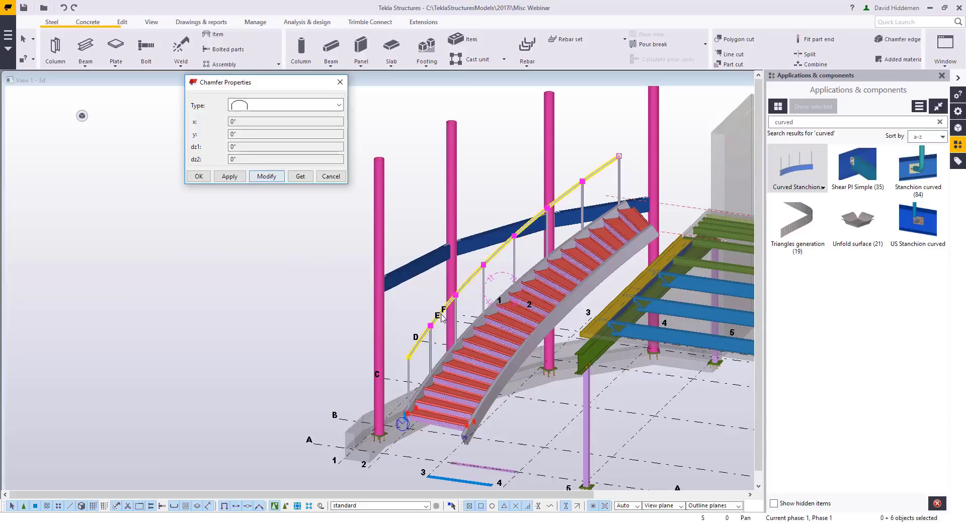
pyautogui.click(332, 180)
# Examine the curved handrail up close, and the finished staircase within the whole structure from several angles
pyautogui.scroll(3, 473, 277)
pyautogui.click(473, 275)
pyautogui.scroll(-3, 473, 276)
pyautogui.keyDown('ctrl'); pyautogui.moveTo(472, 278); pyautogui.dragTo(384, 281, button='middle'); pyautogui.keyUp('ctrl')
pyautogui.scroll(-2, 384, 283)
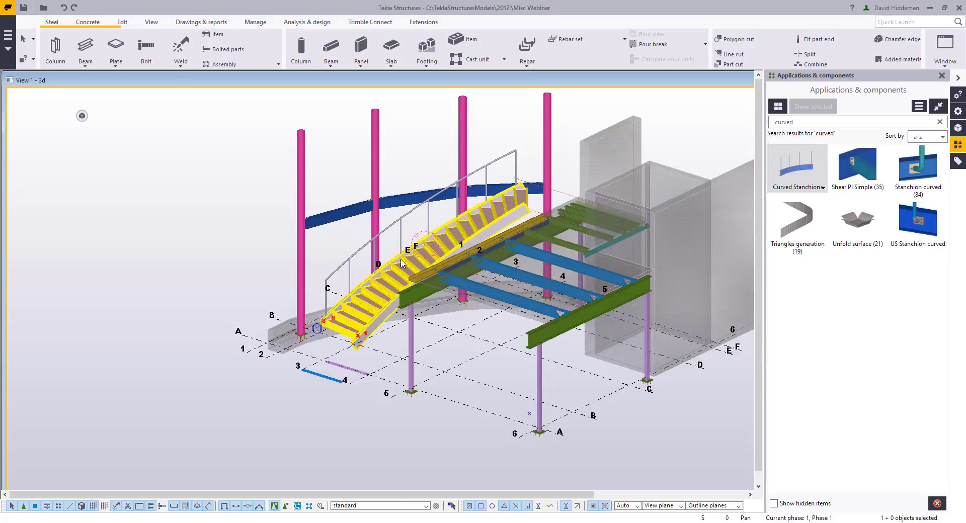
pyautogui.keyDown('ctrl'); pyautogui.moveTo(380, 388); pyautogui.dragTo(450, 415, button='middle'); pyautogui.keyUp('ctrl')
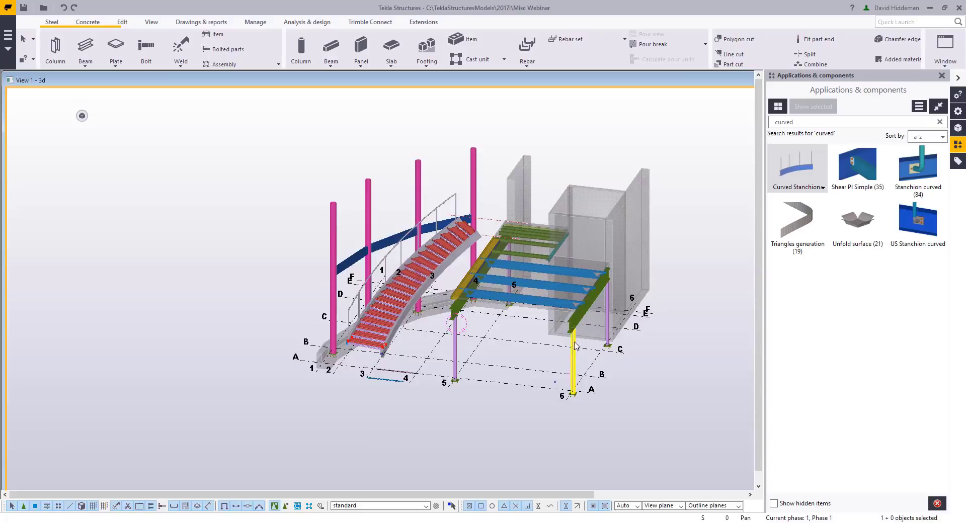
pyautogui.scroll(2, 526, 320)
pyautogui.moveTo(525, 319); pyautogui.dragTo(489, 339, button='middle')
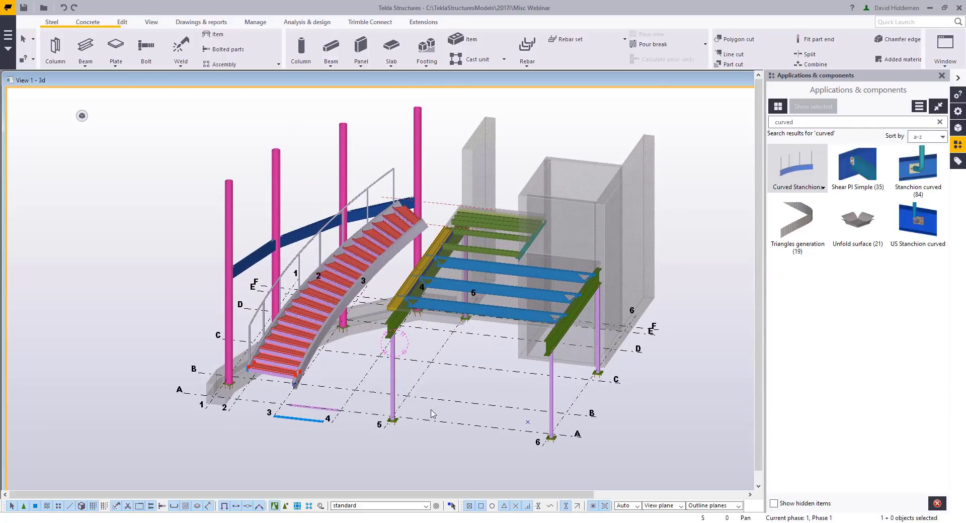
# Switch to the webinar presentation and advance to the Question & Answer slide
pyautogui.moveTo(334, 519)
pyautogui.click(386, 492)
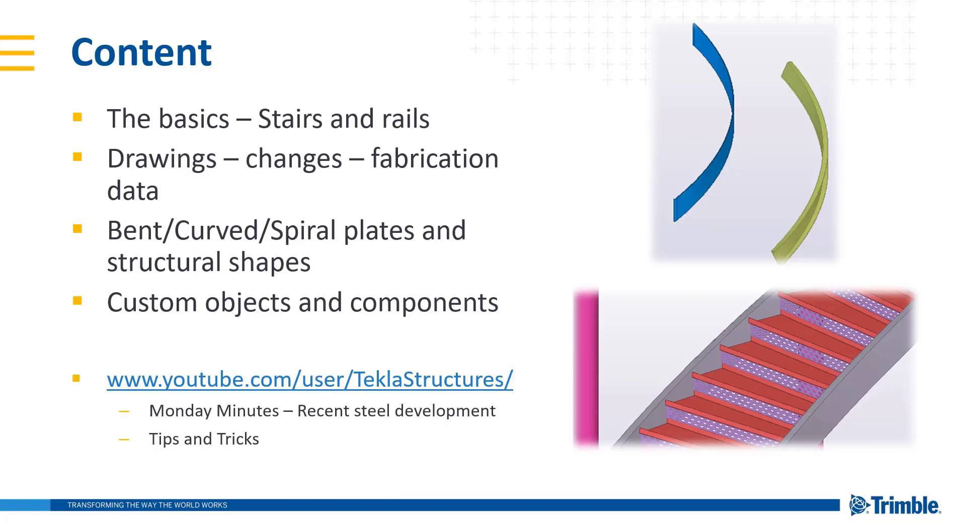
pyautogui.press('Right')
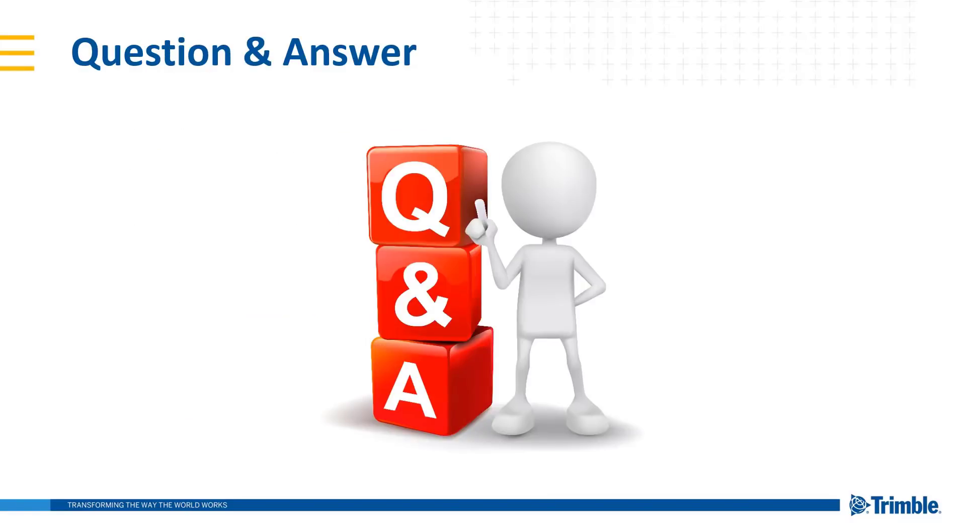